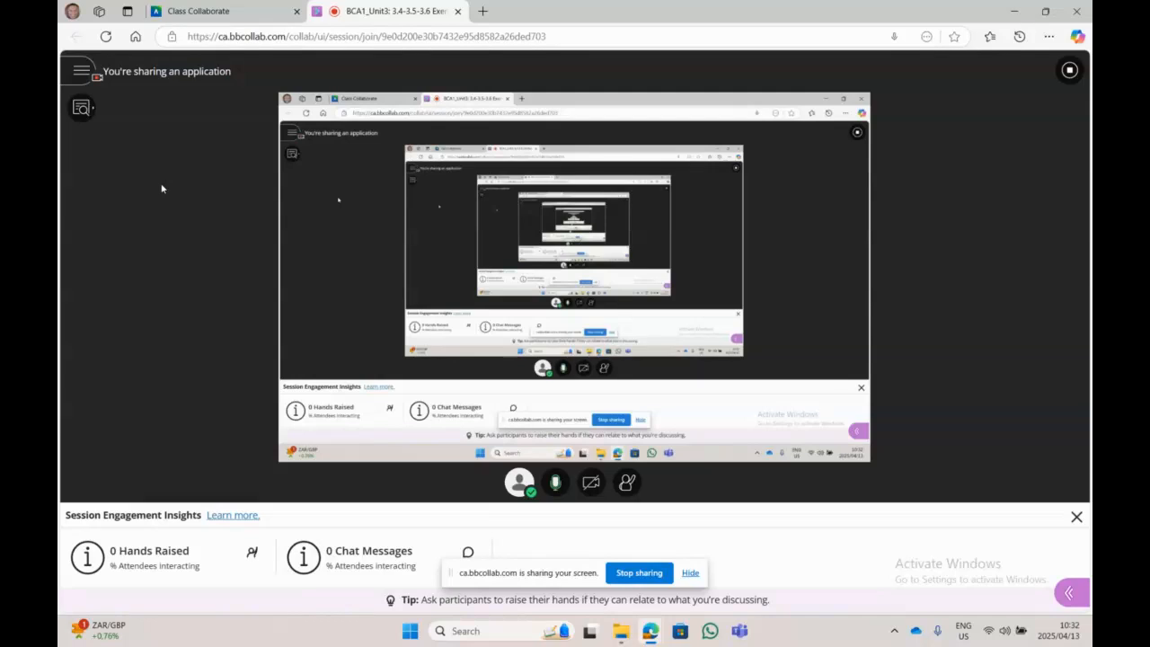
Step: Check the exercise folders on the desktop, then return to the Class Collaborate tab in Edge
click(1013, 7)
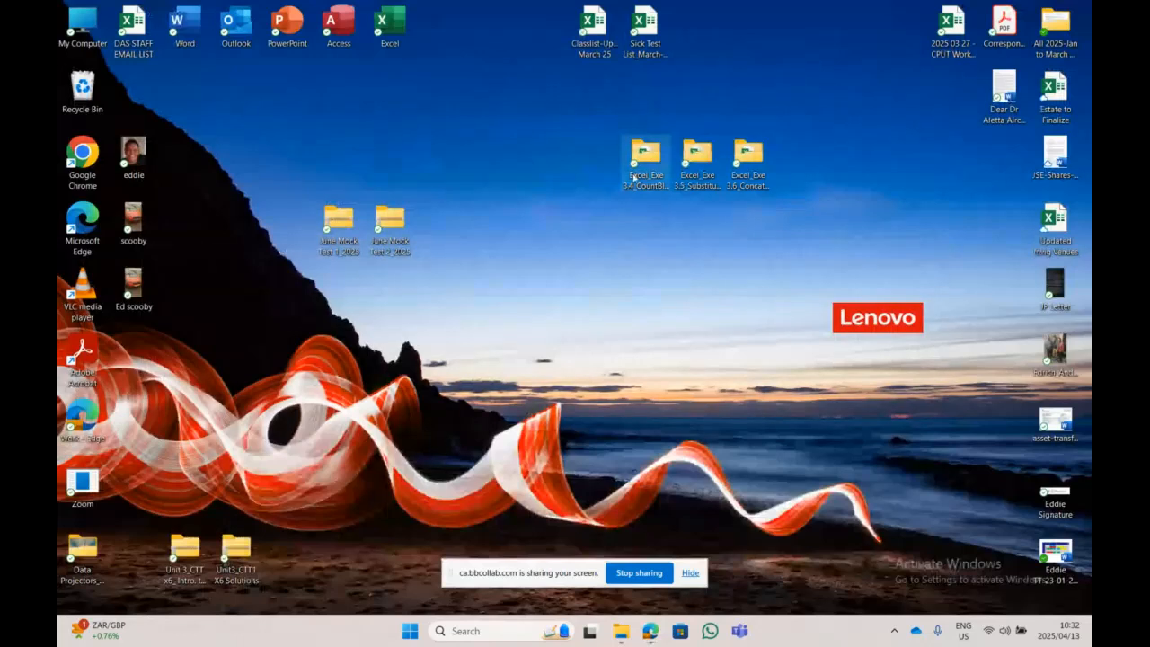
click(645, 154)
key(Right)
key(Right)
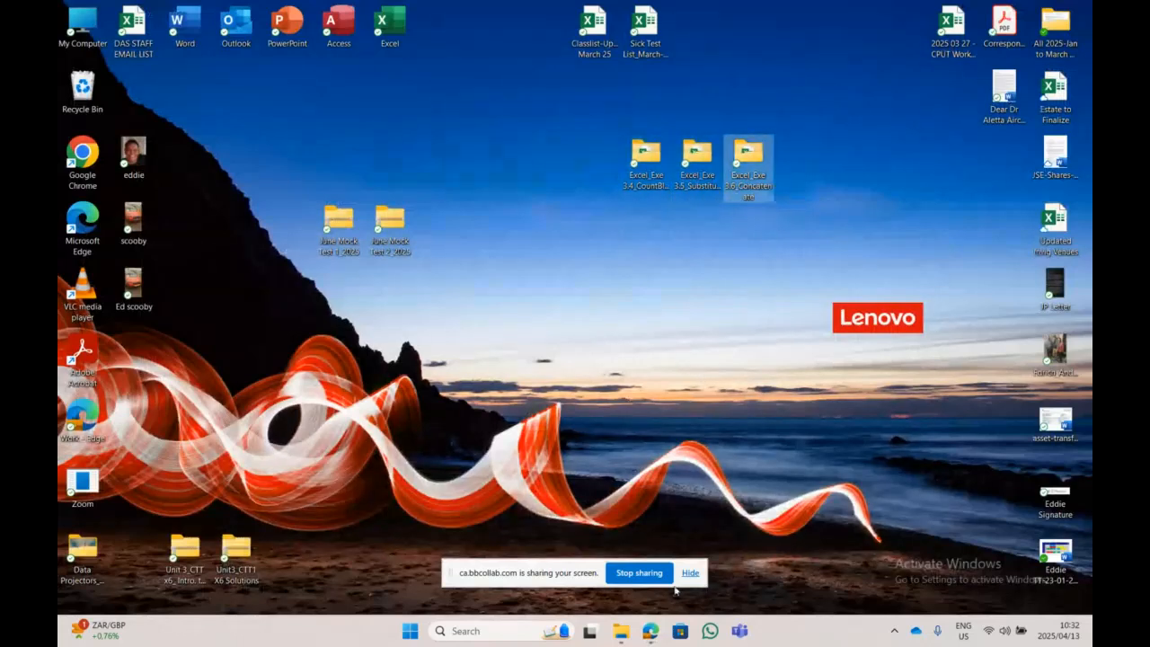
click(656, 639)
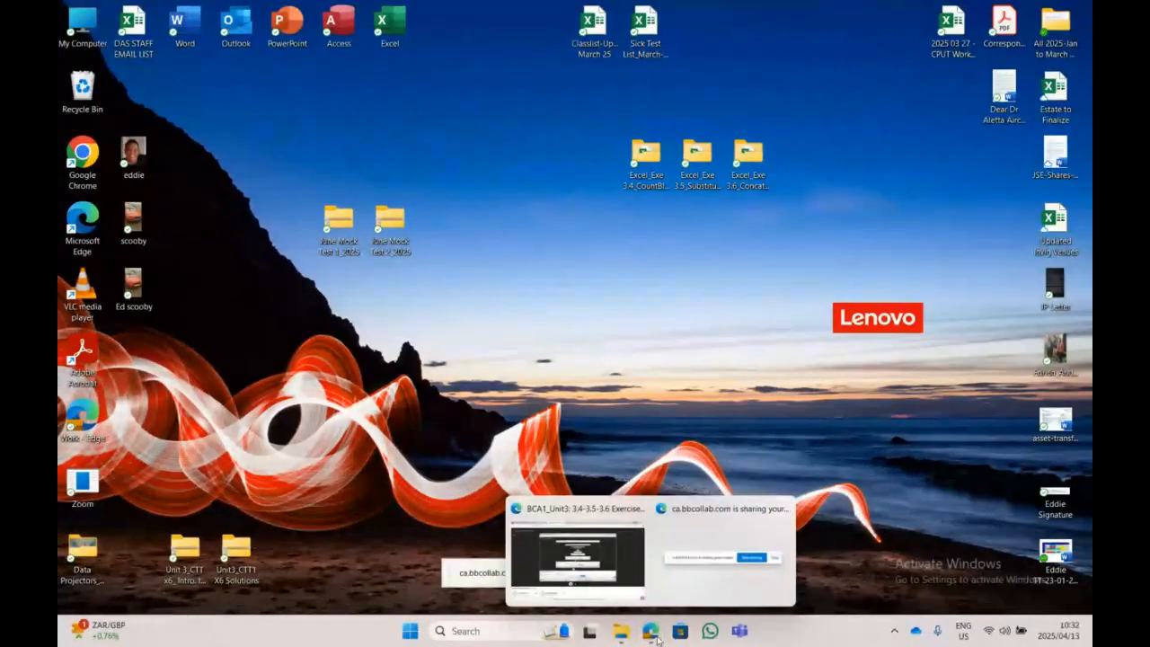
click(577, 556)
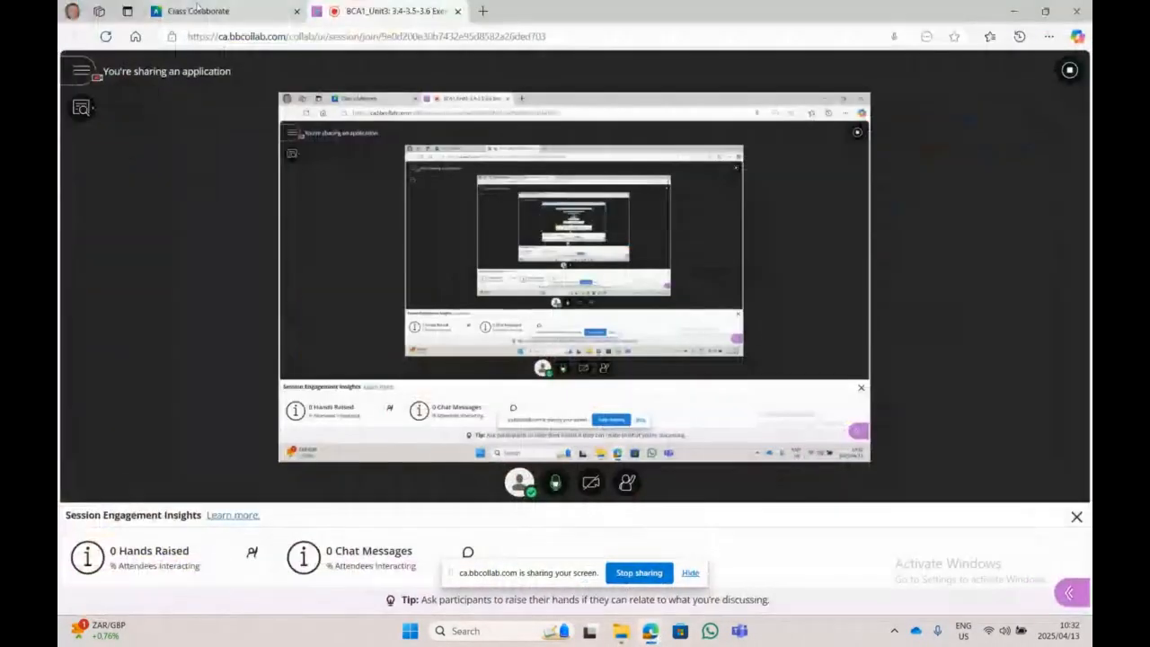
Step: Close the session settings and Sessions panels, then collapse the Unit 3 folder in the course outline
click(198, 11)
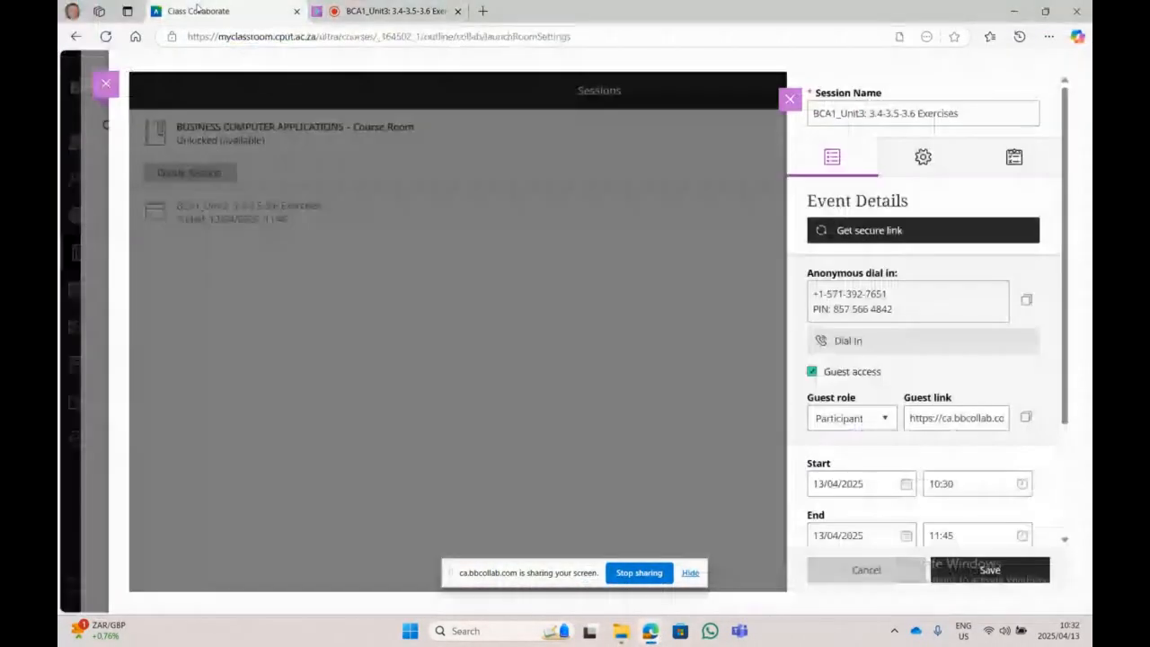
click(788, 99)
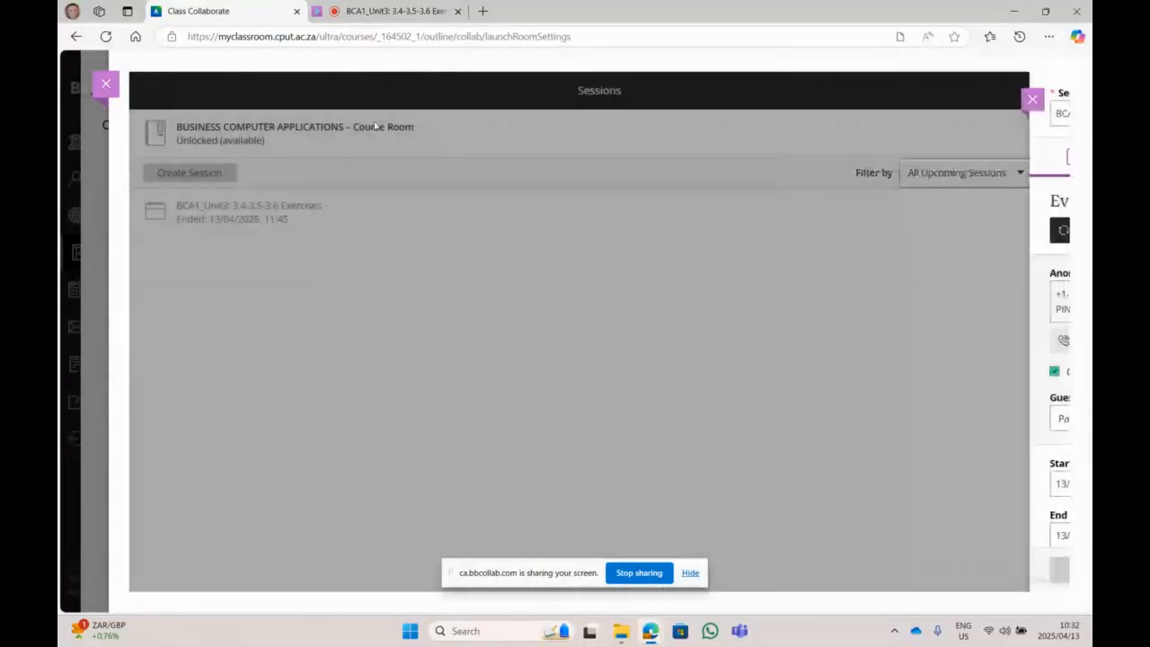
click(105, 84)
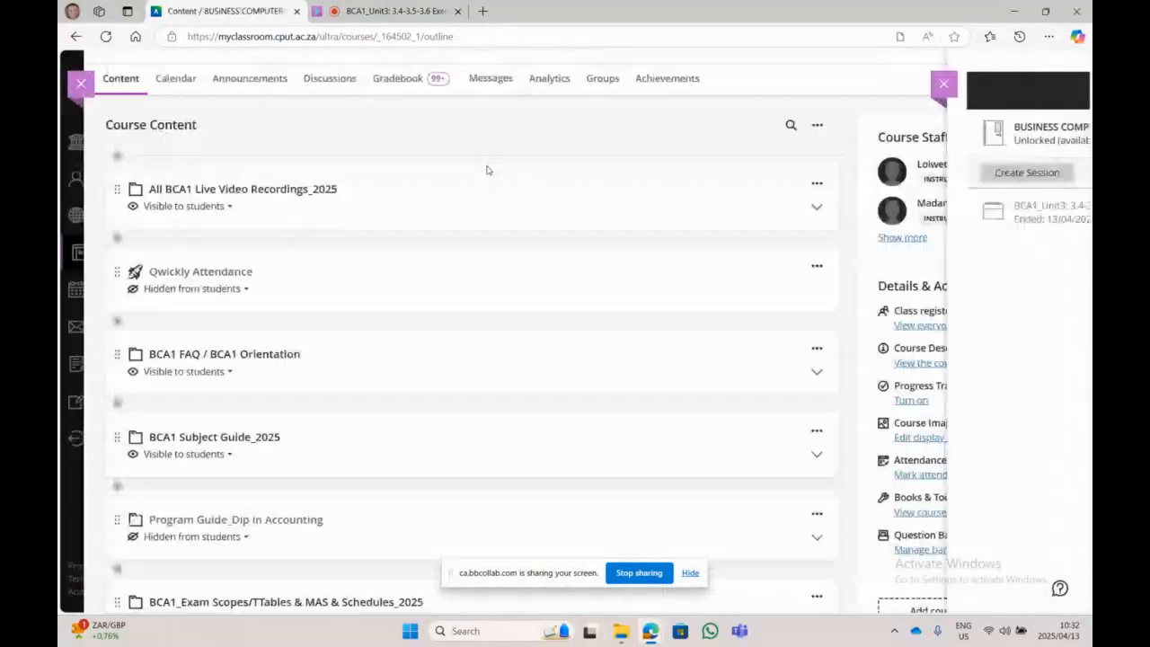
scroll(379, 269, down, 10)
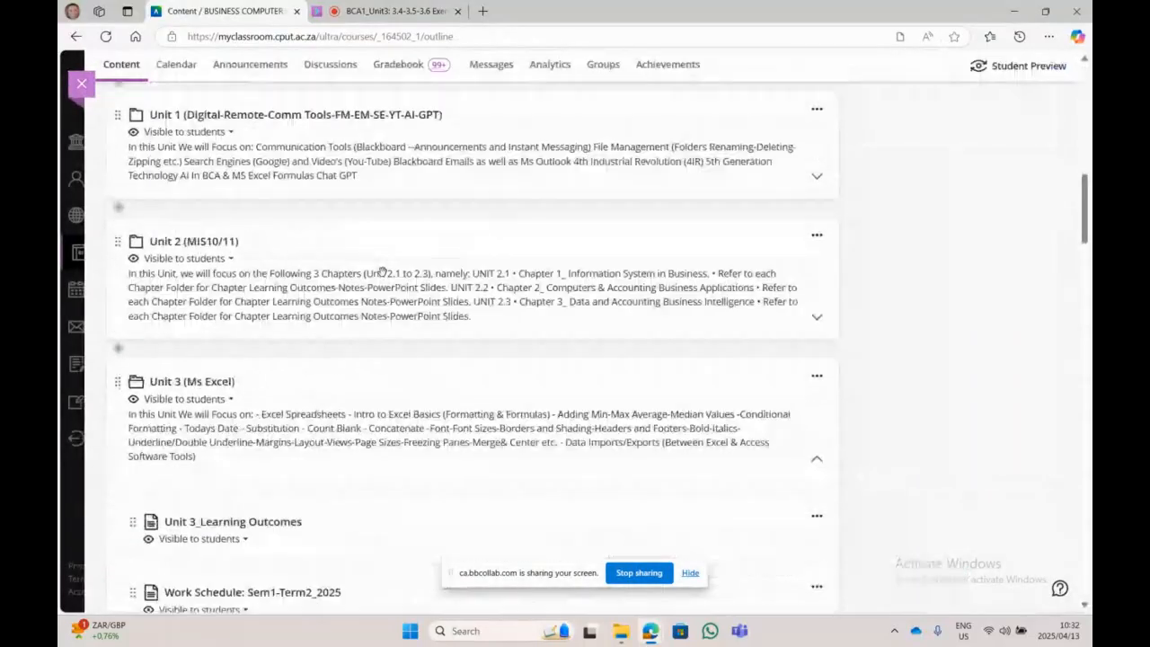
click(200, 385)
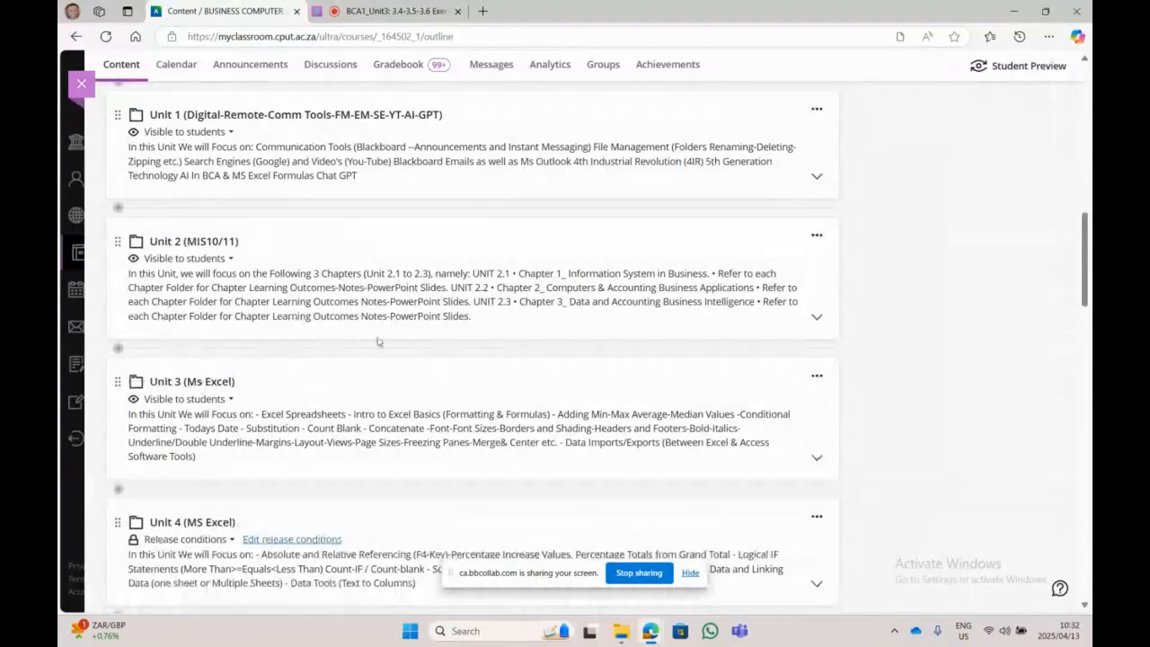
scroll(377, 341, down, 1)
scroll(377, 342, down, 3)
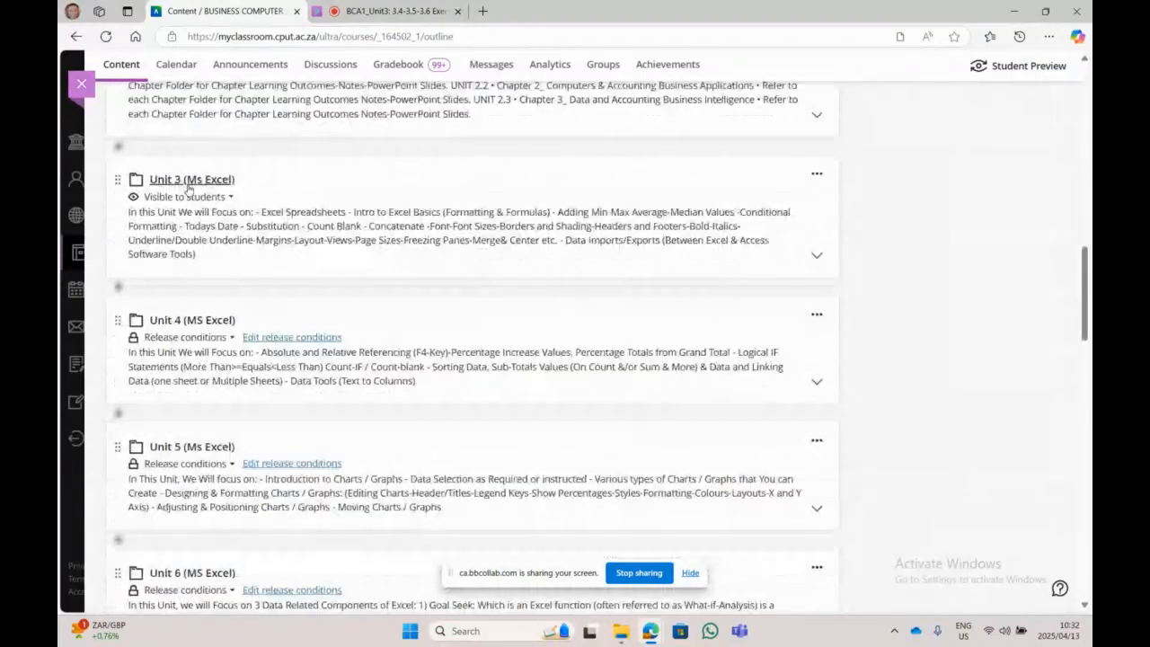
Step: Expand Unit 3 (Ms Excel) and scroll down to the Excel Exe 3.3–3.8 items
click(189, 179)
scroll(189, 188, down, 3)
scroll(186, 189, down, 4)
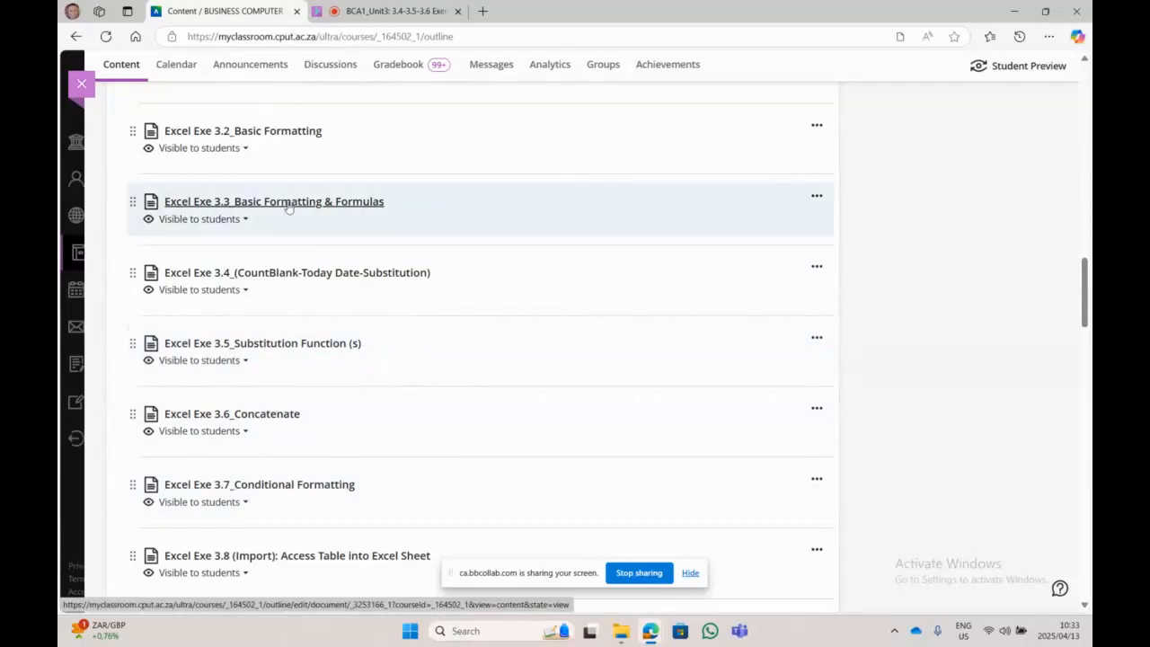
scroll(288, 207, down, 1)
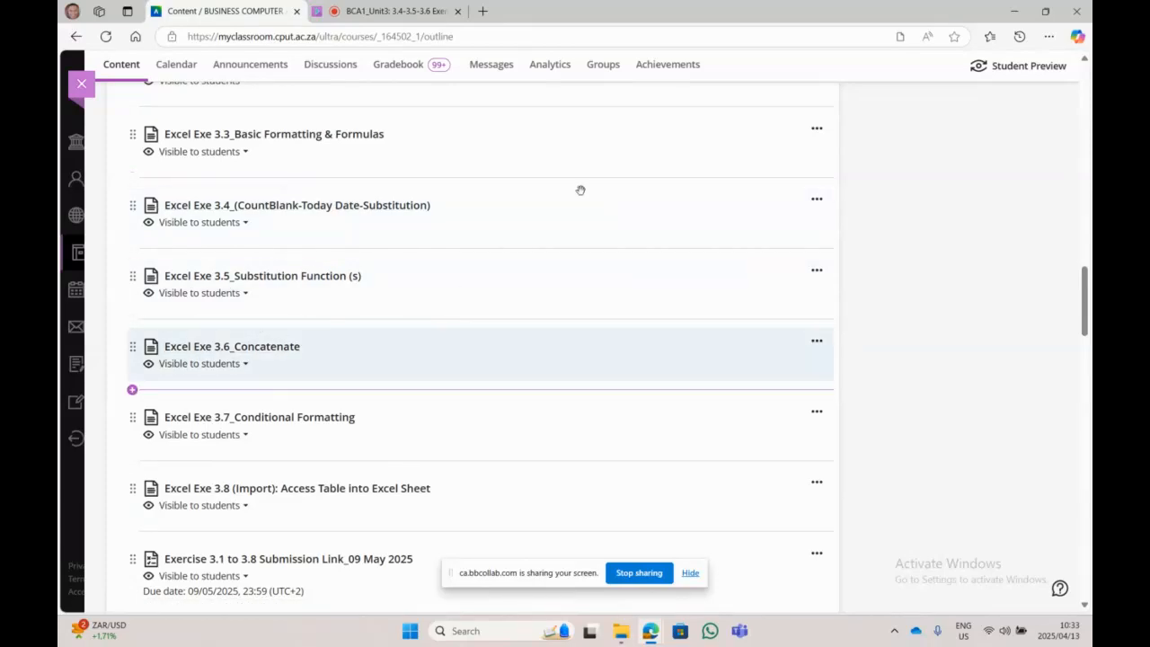
Step: Open the Excel_Exe 3.4 folder, review its starter, questions and solution files, then return to Edge
click(1015, 12)
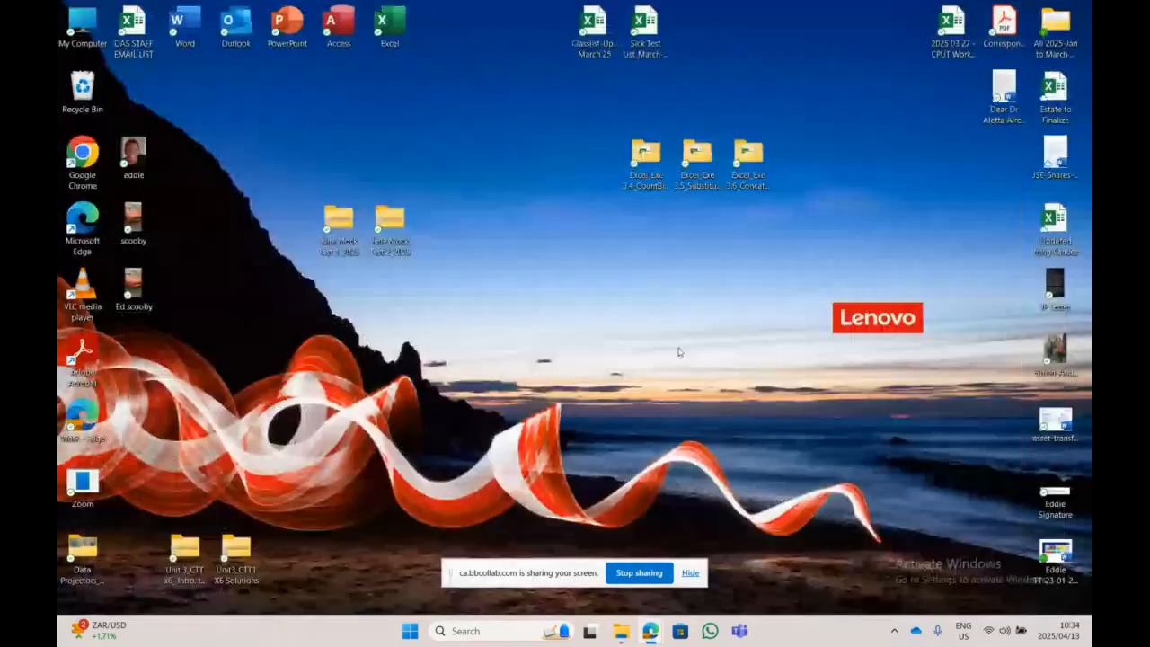
double_click(645, 154)
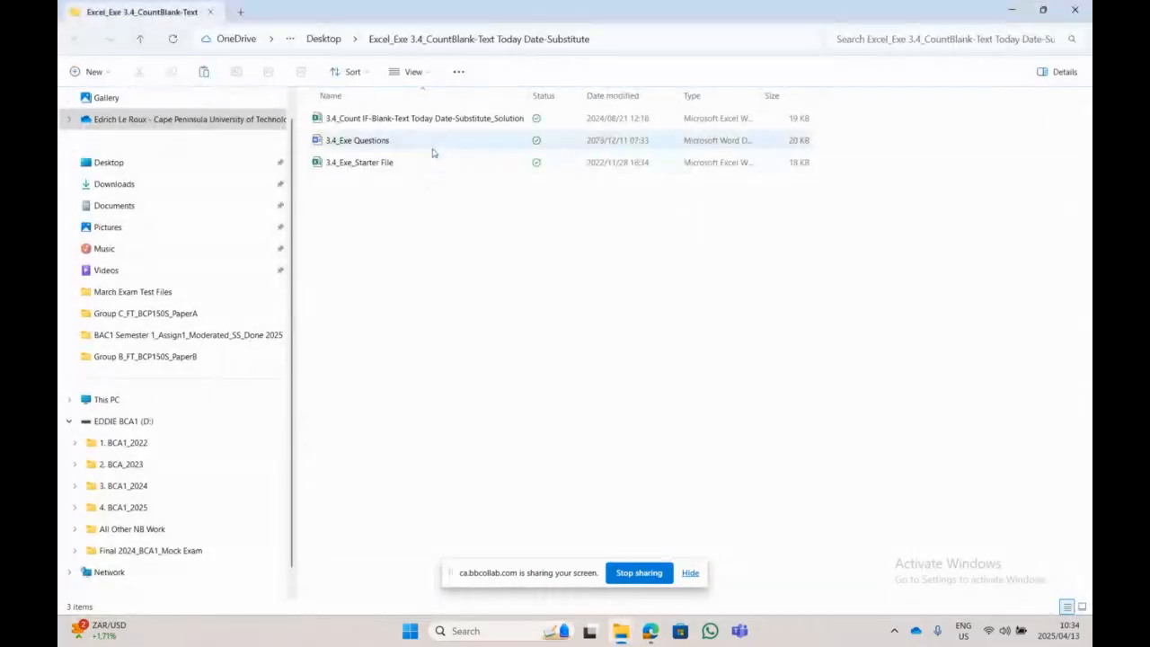
click(422, 163)
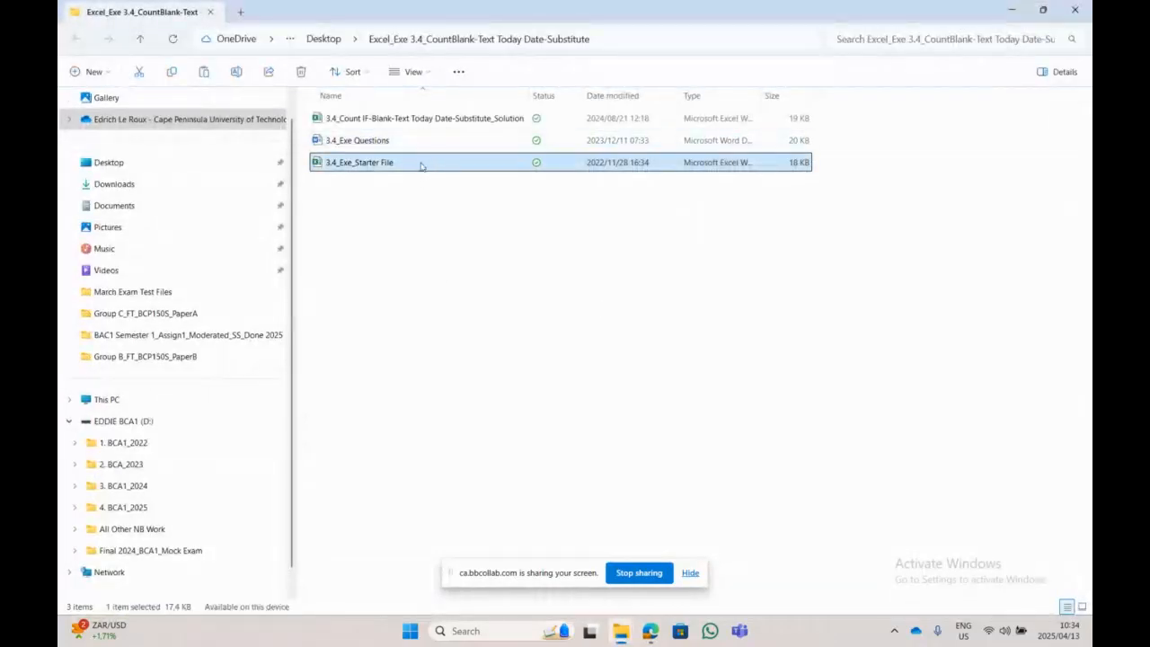
click(426, 142)
click(422, 164)
click(423, 144)
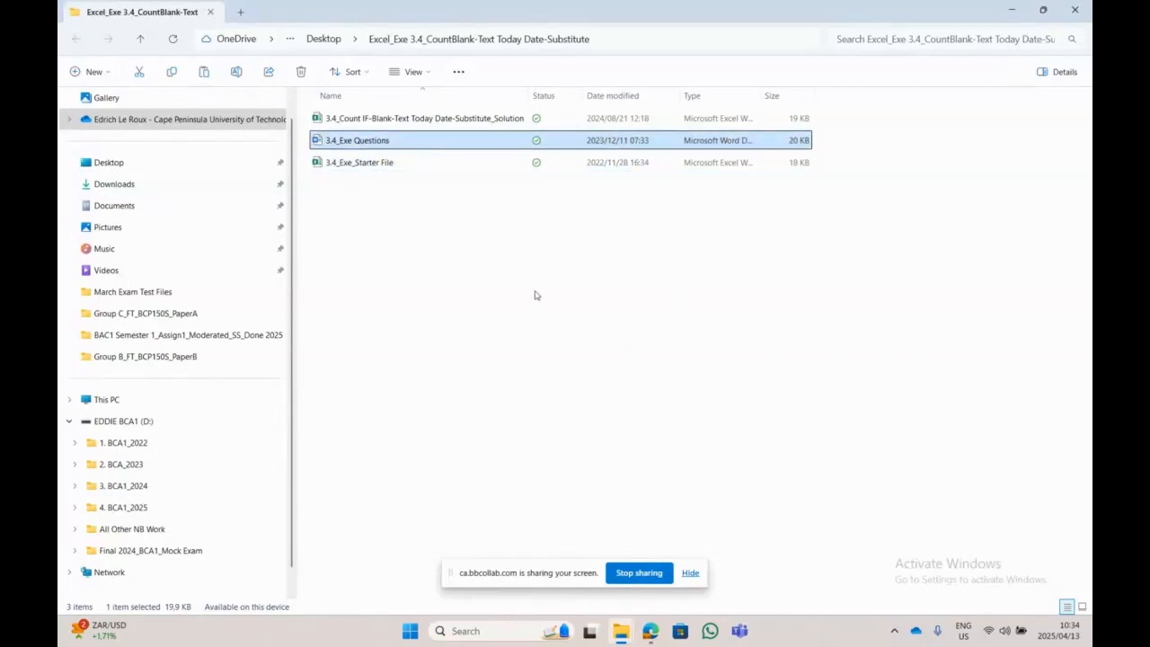
click(455, 120)
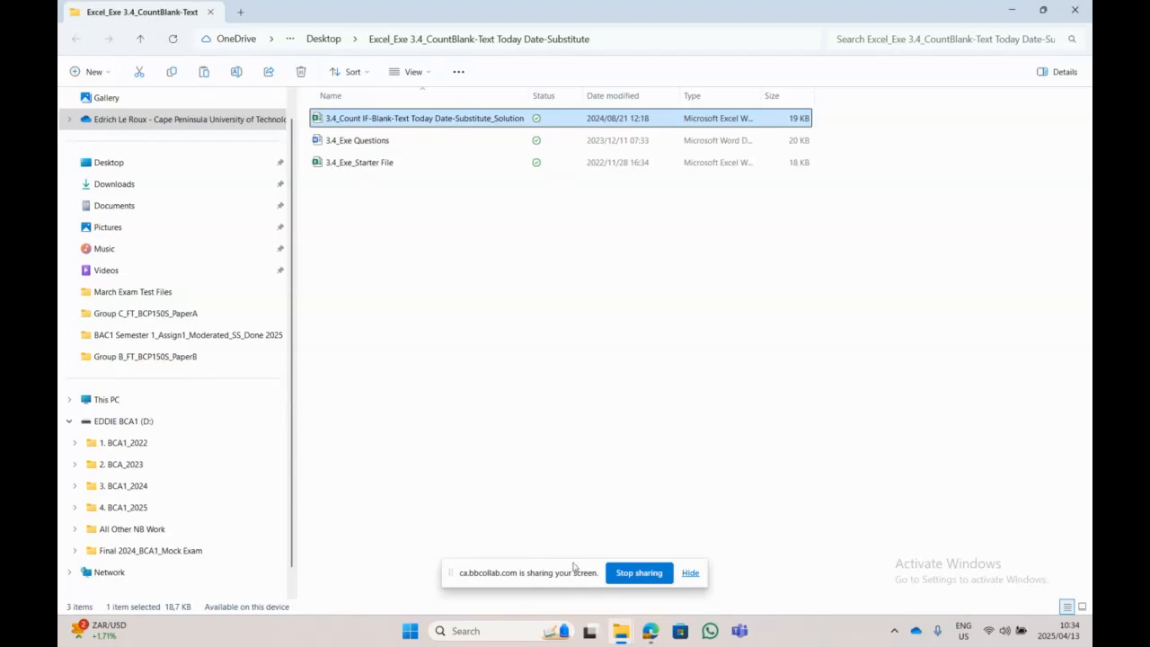
click(649, 631)
click(574, 557)
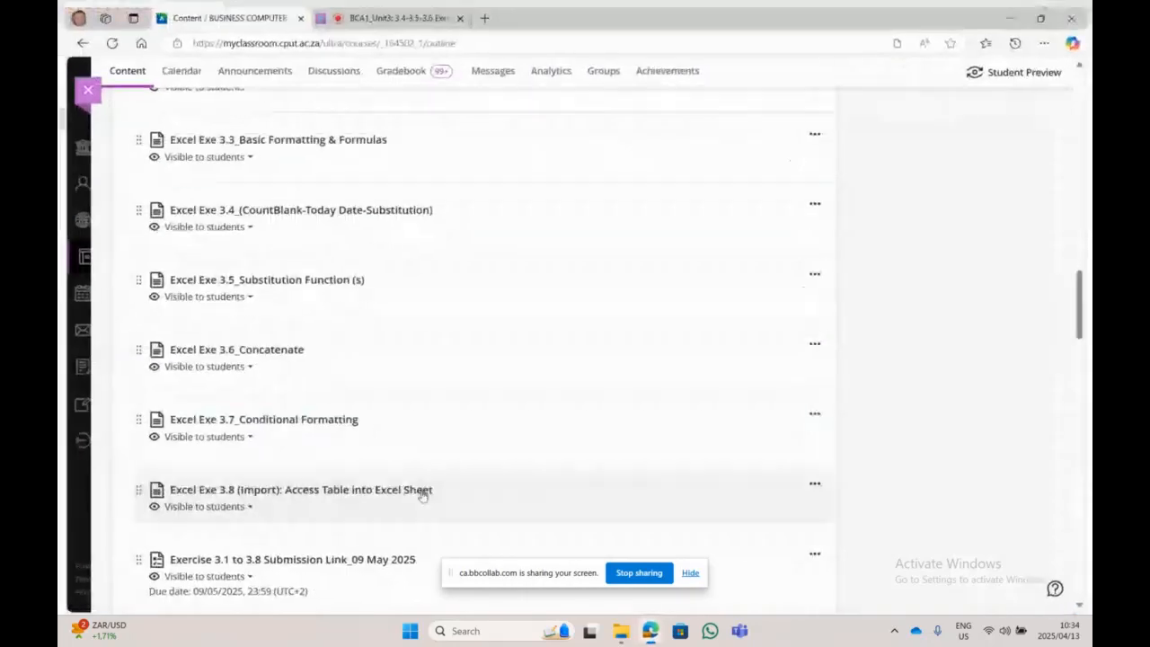
scroll(332, 388, down, 5)
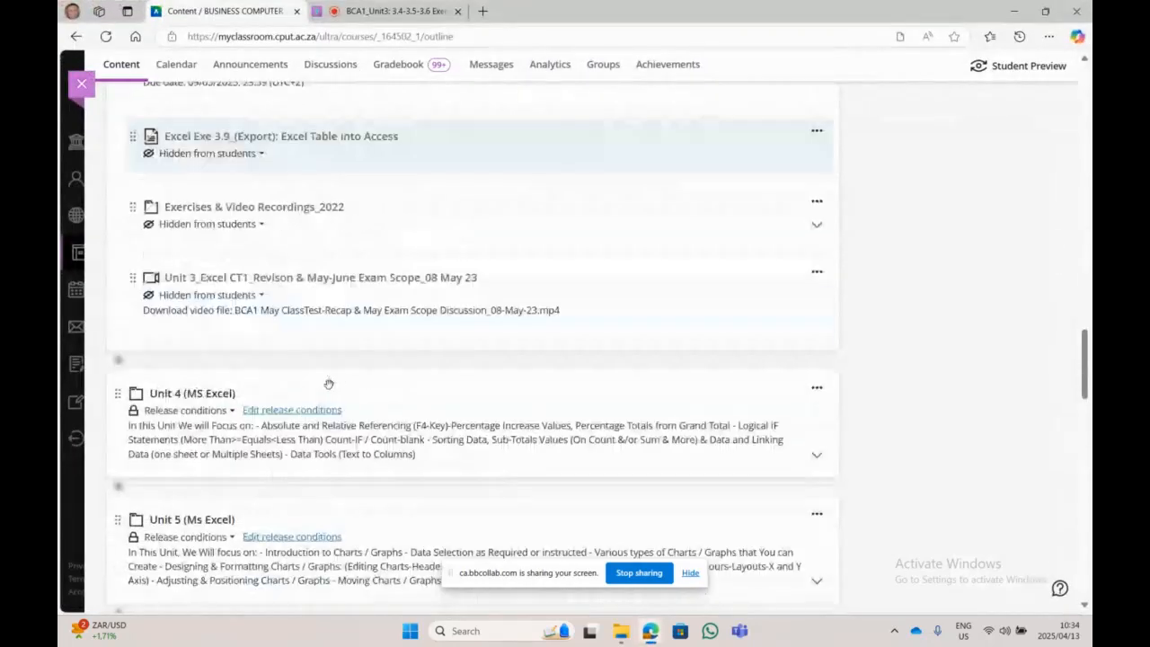
scroll(329, 384, down, 11)
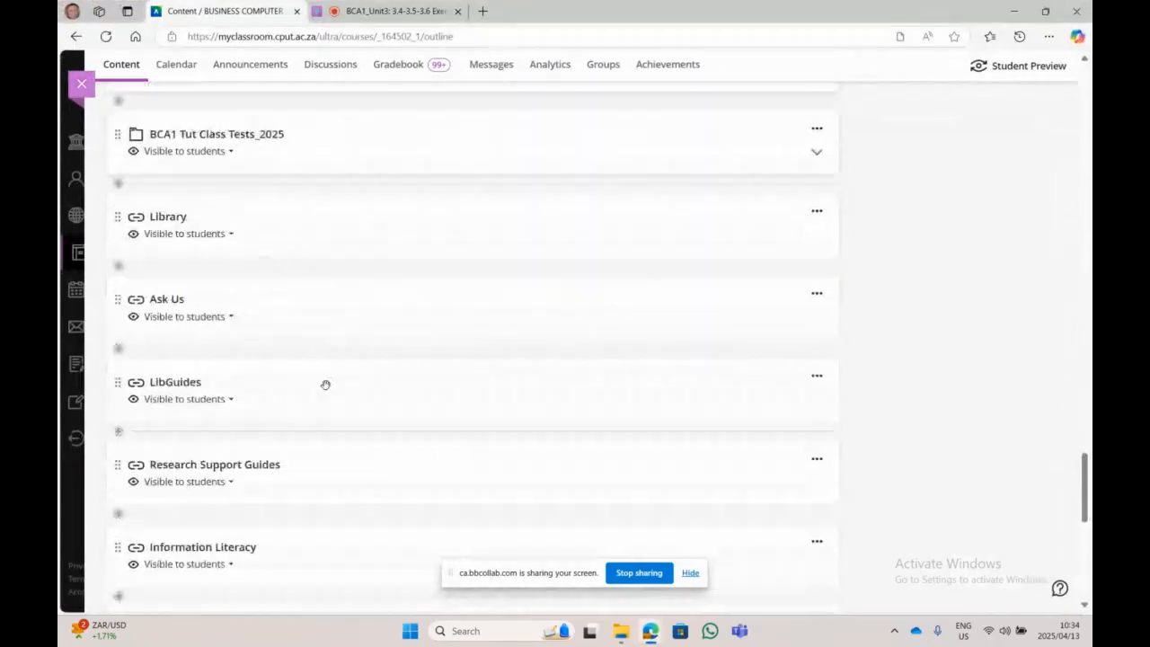
scroll(325, 384, down, 1)
scroll(323, 385, up, 4)
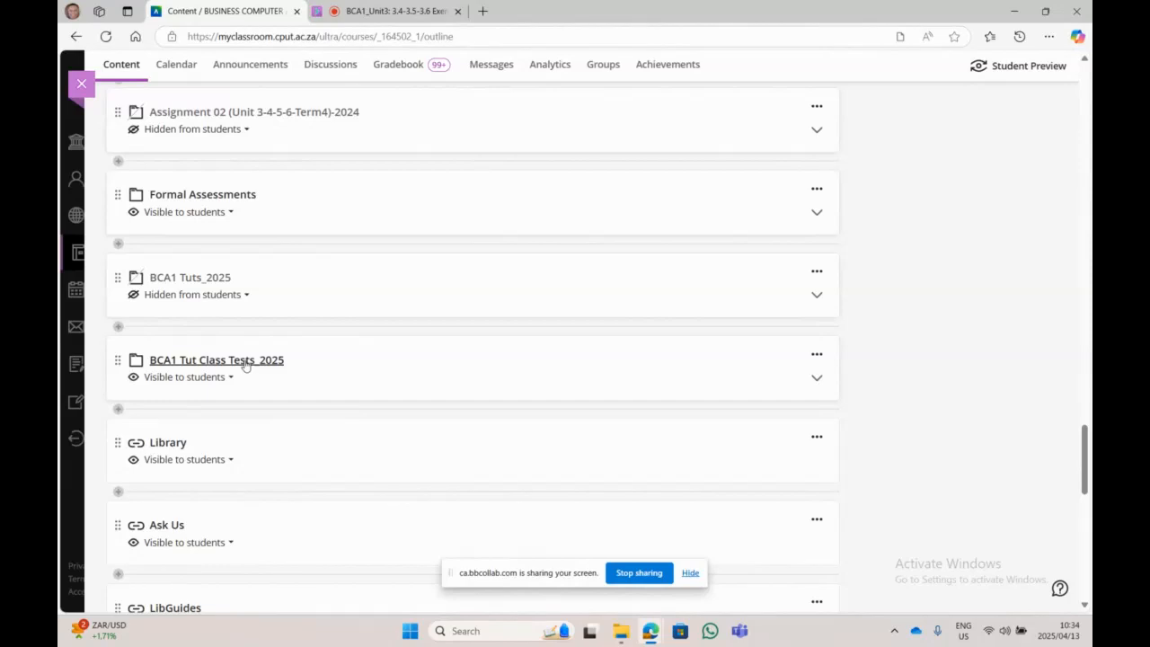
click(242, 361)
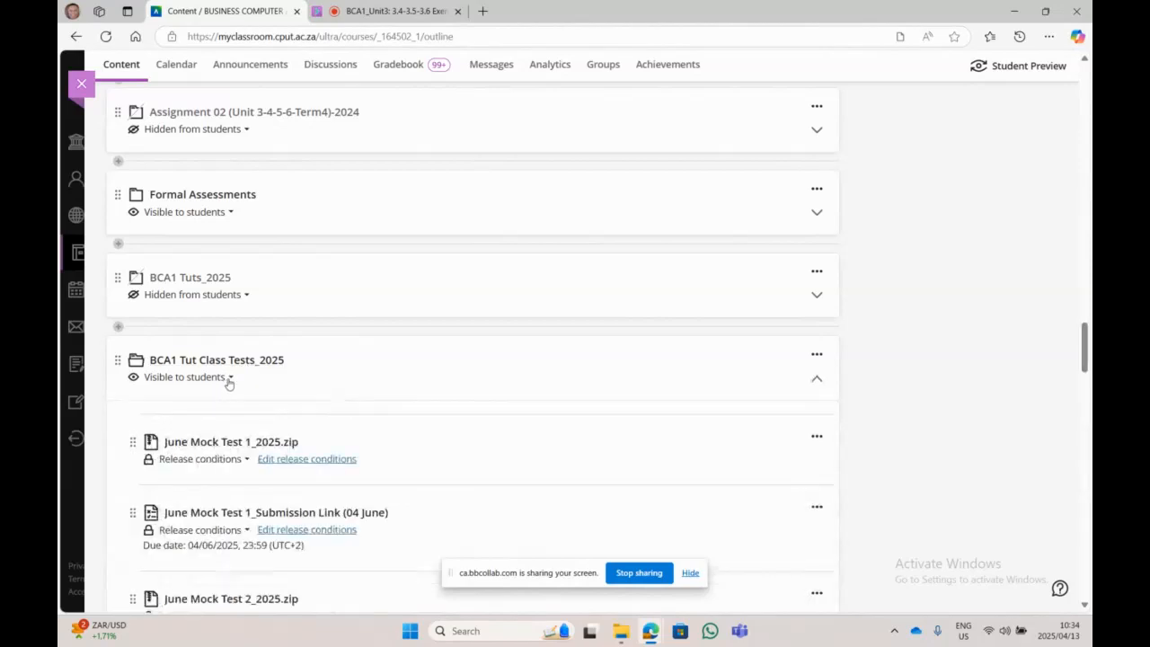
scroll(267, 443, down, 2)
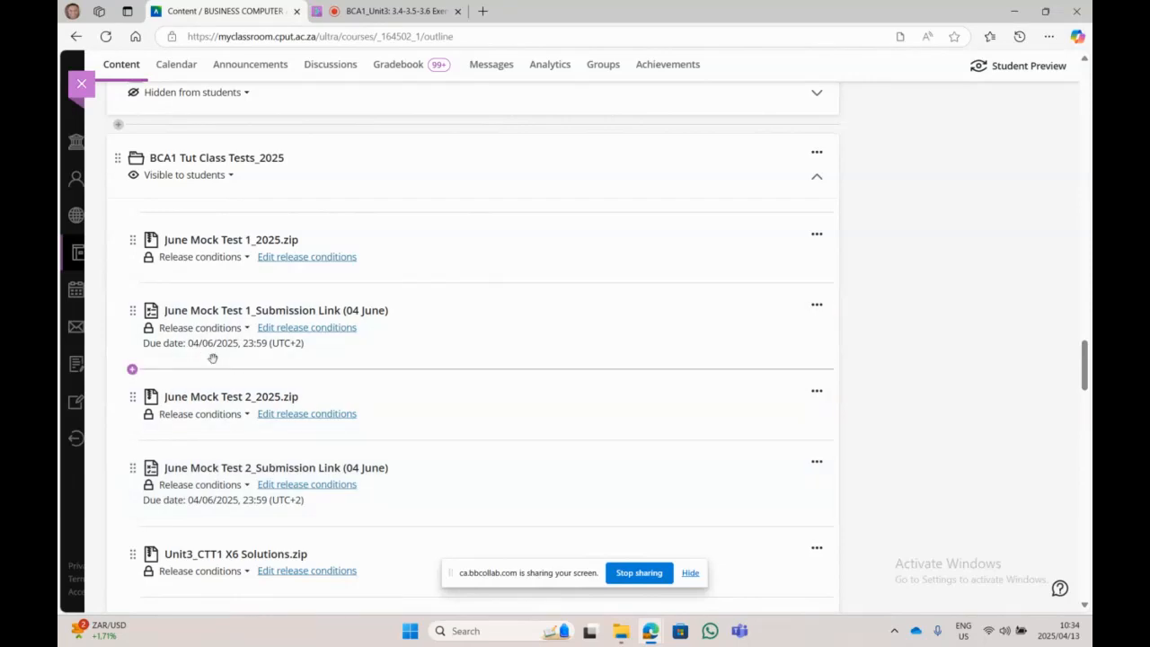
mouse_move(312, 262)
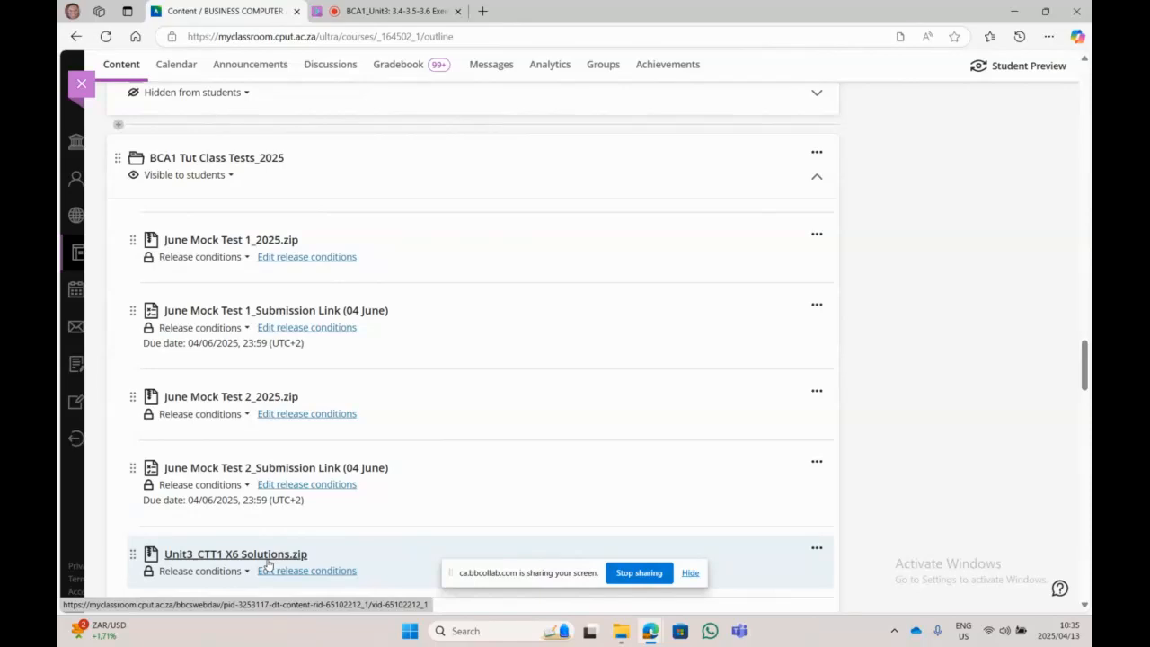
mouse_move(312, 576)
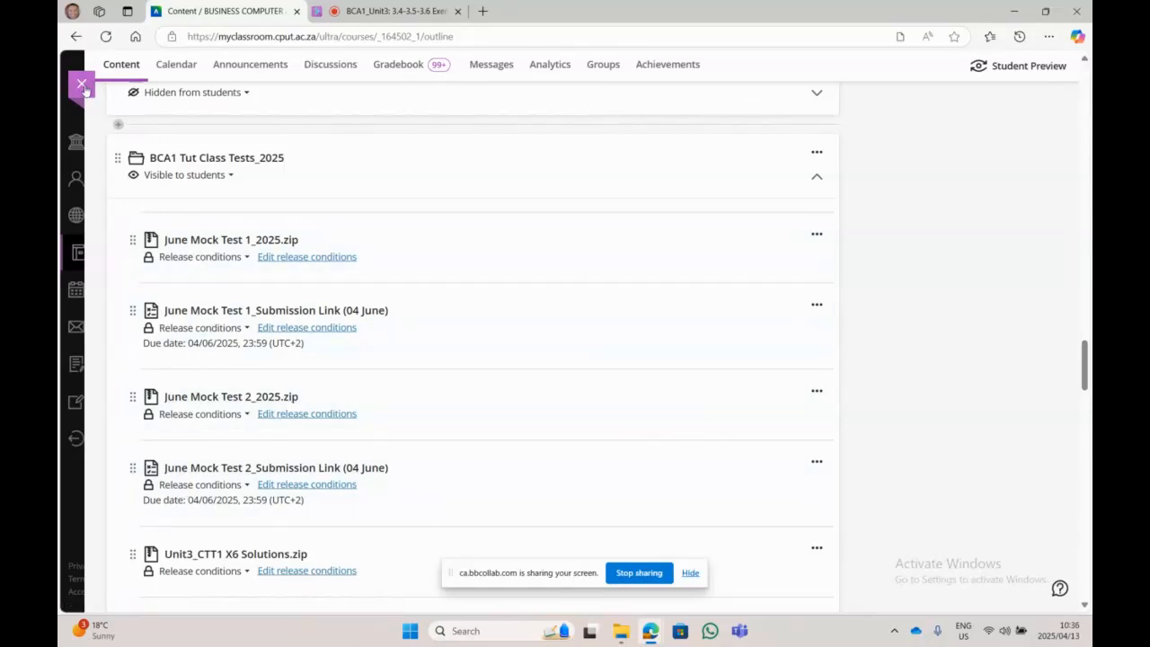
Step: Collapse the BCA1 Tut Class Tests_2025 folder and open 3.4_Exe Questions in Word
click(216, 158)
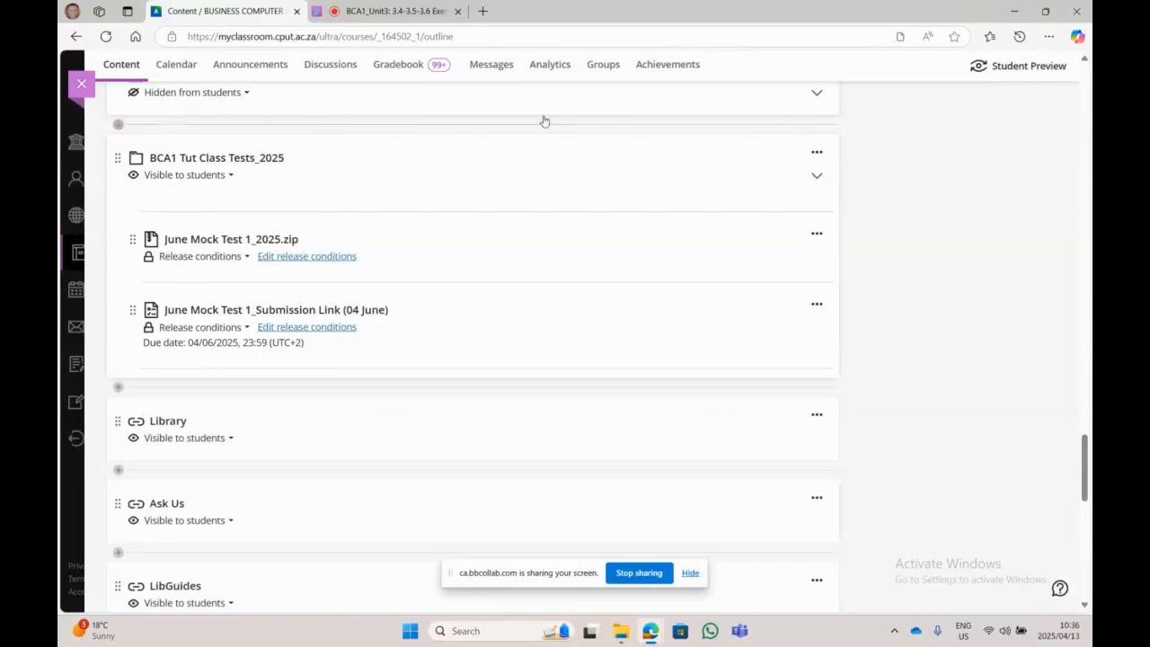
click(1013, 10)
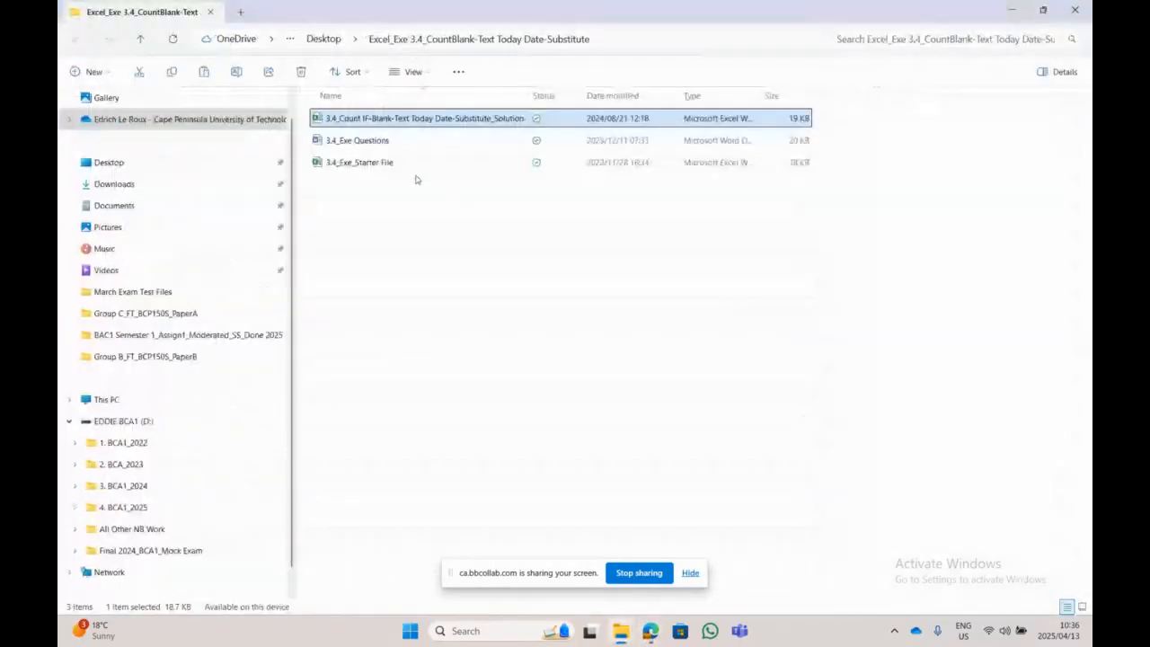
double_click(379, 142)
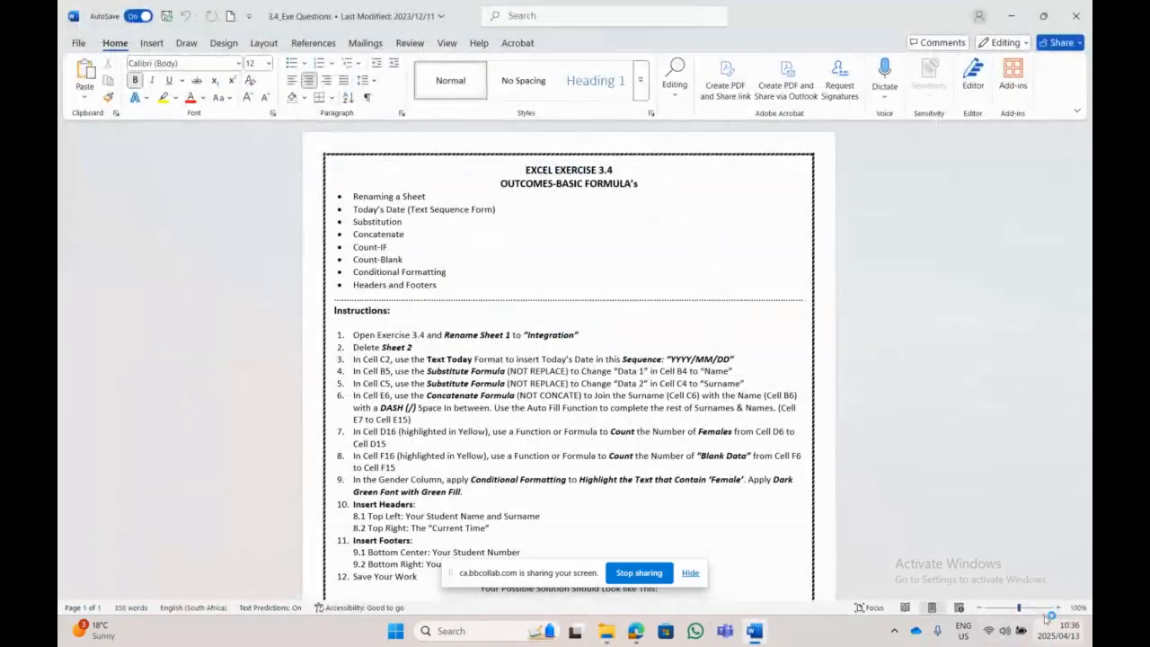
click(1059, 608)
click(1059, 608)
click(1058, 608)
click(1059, 607)
click(1059, 608)
click(1059, 608)
click(1058, 608)
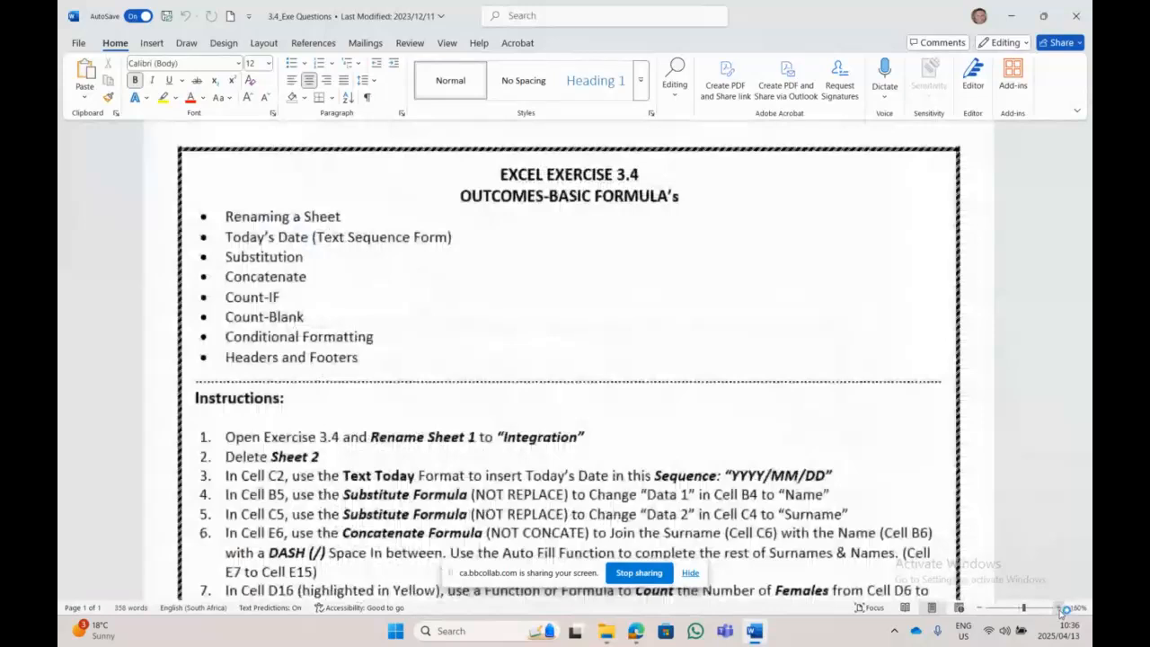
scroll(711, 348, down, 3)
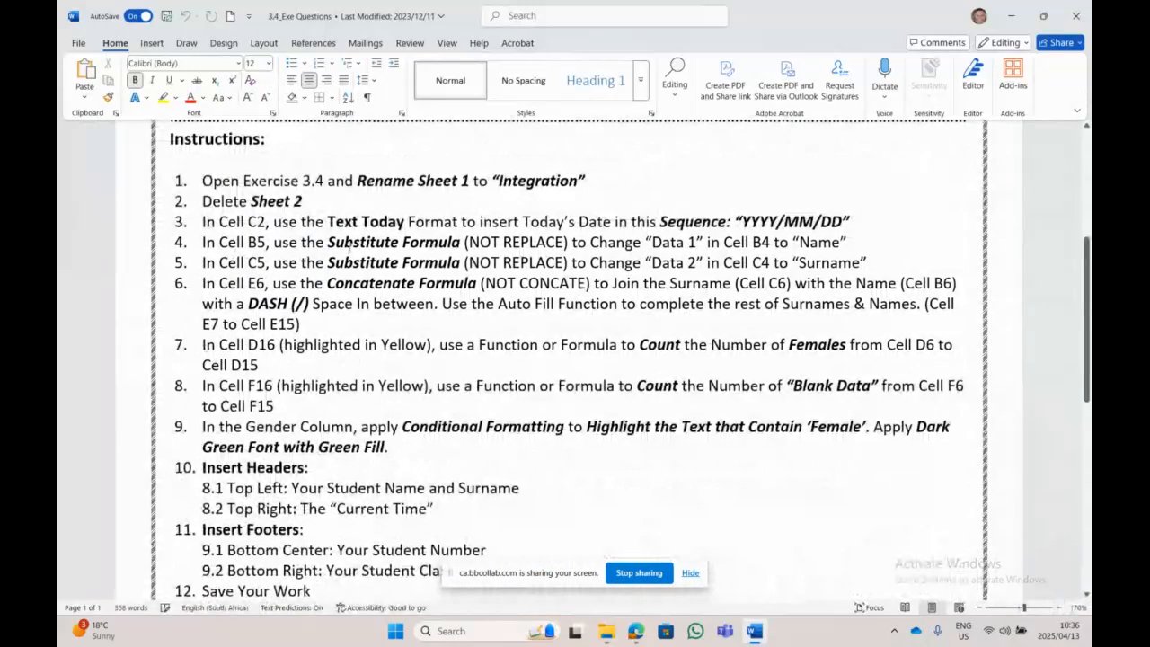
scroll(449, 272, up, 1)
scroll(447, 272, up, 2)
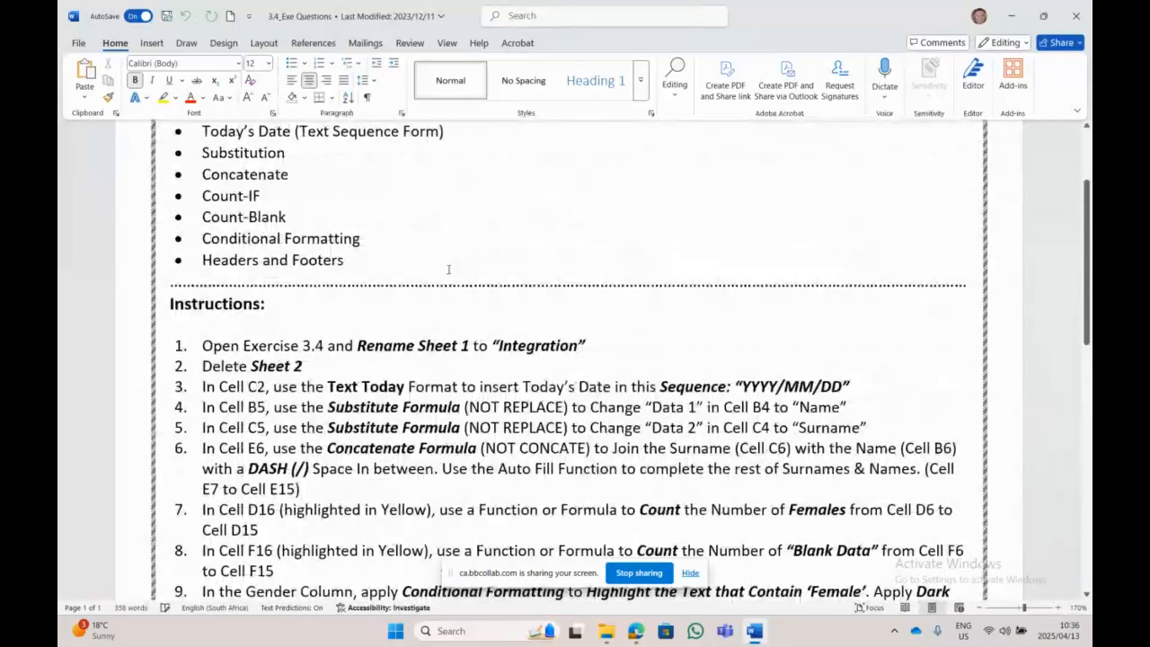
scroll(448, 269, up, 2)
scroll(448, 269, down, 4)
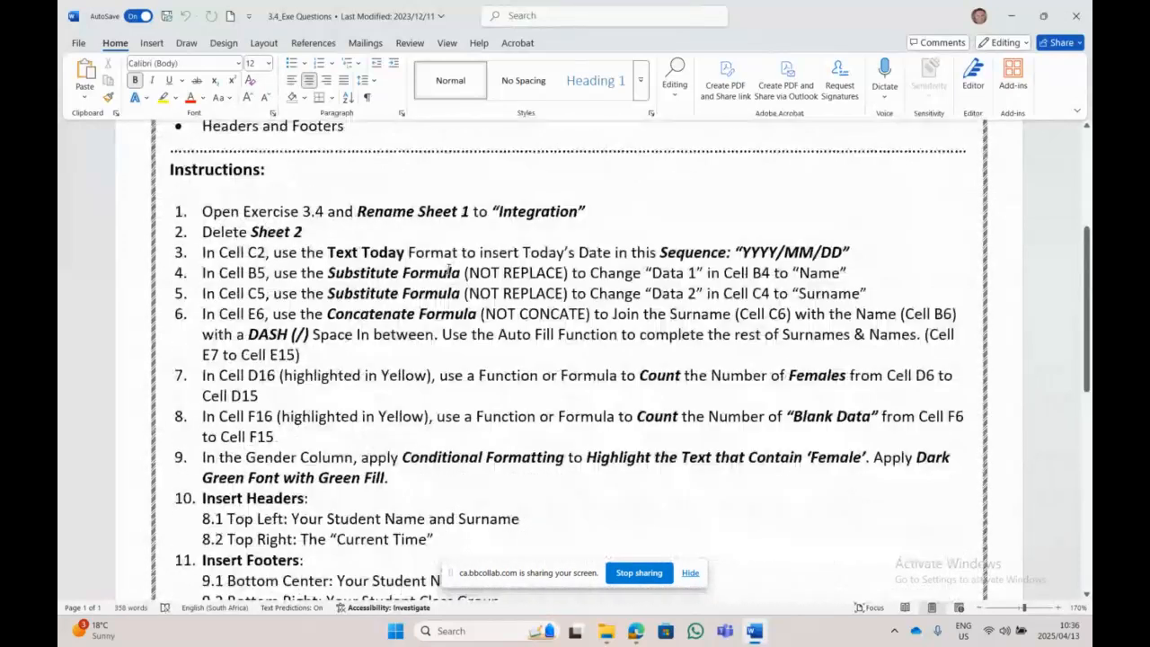
scroll(448, 271, down, 2)
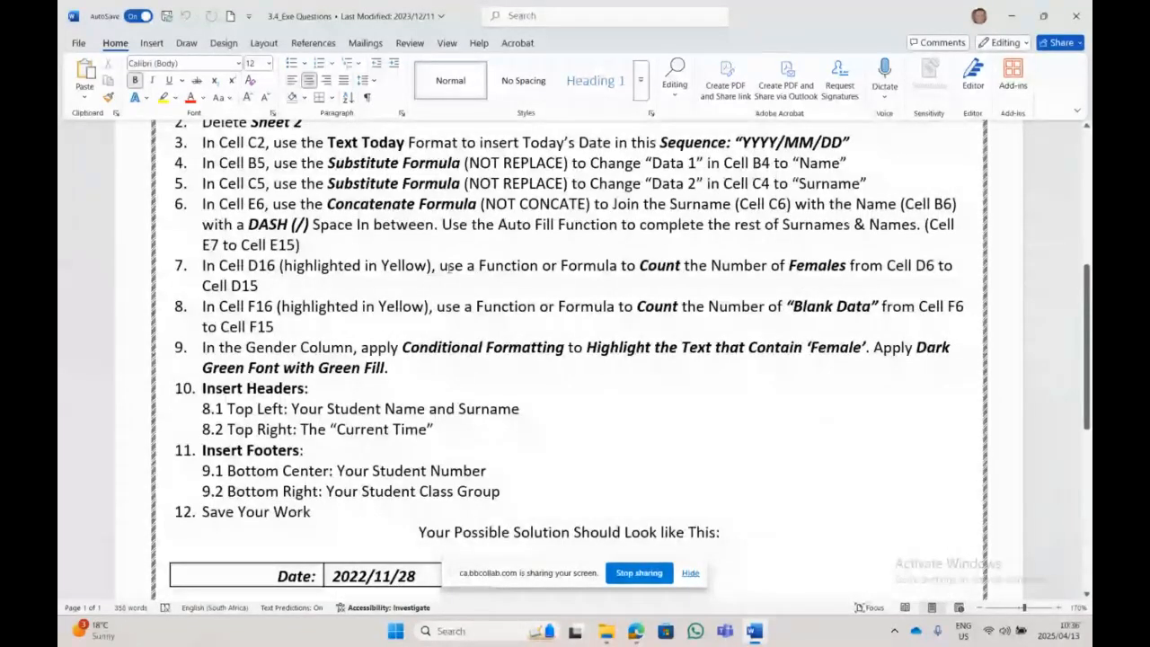
scroll(449, 268, up, 1)
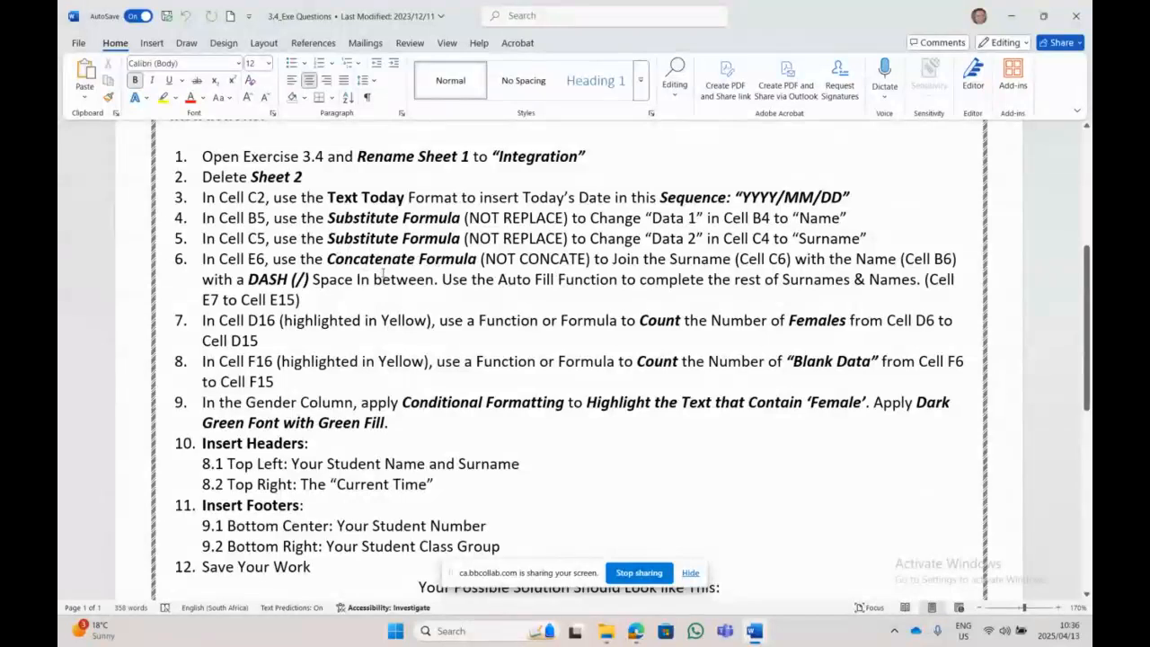
scroll(395, 279, up, 2)
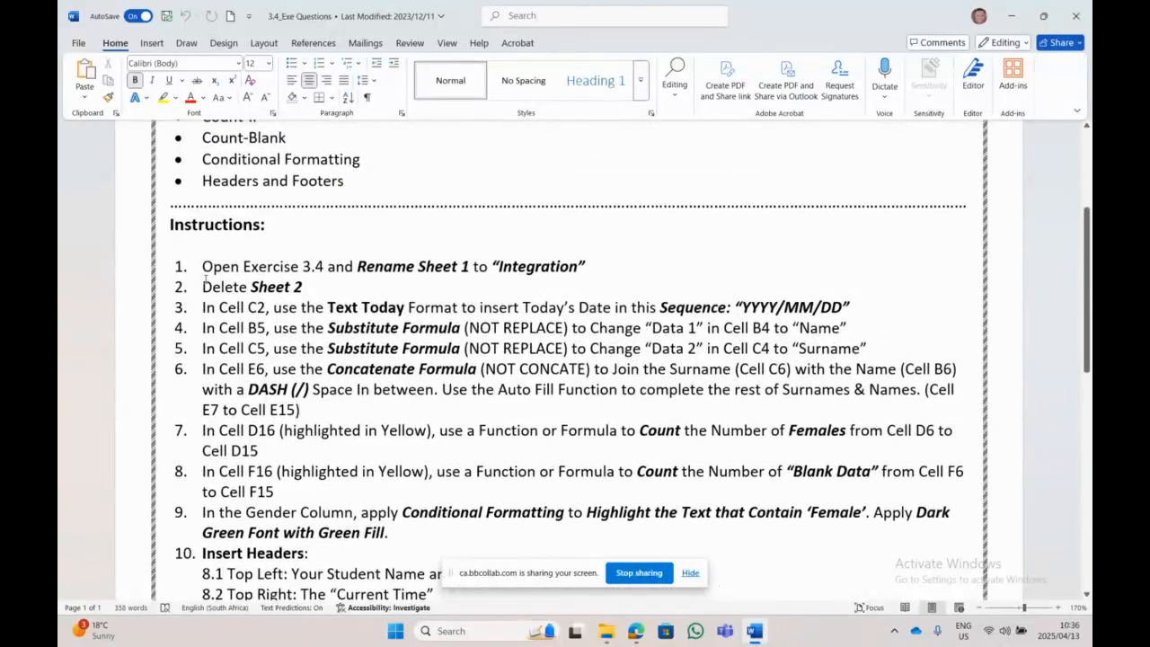
triple_click(205, 266)
triple_click(229, 288)
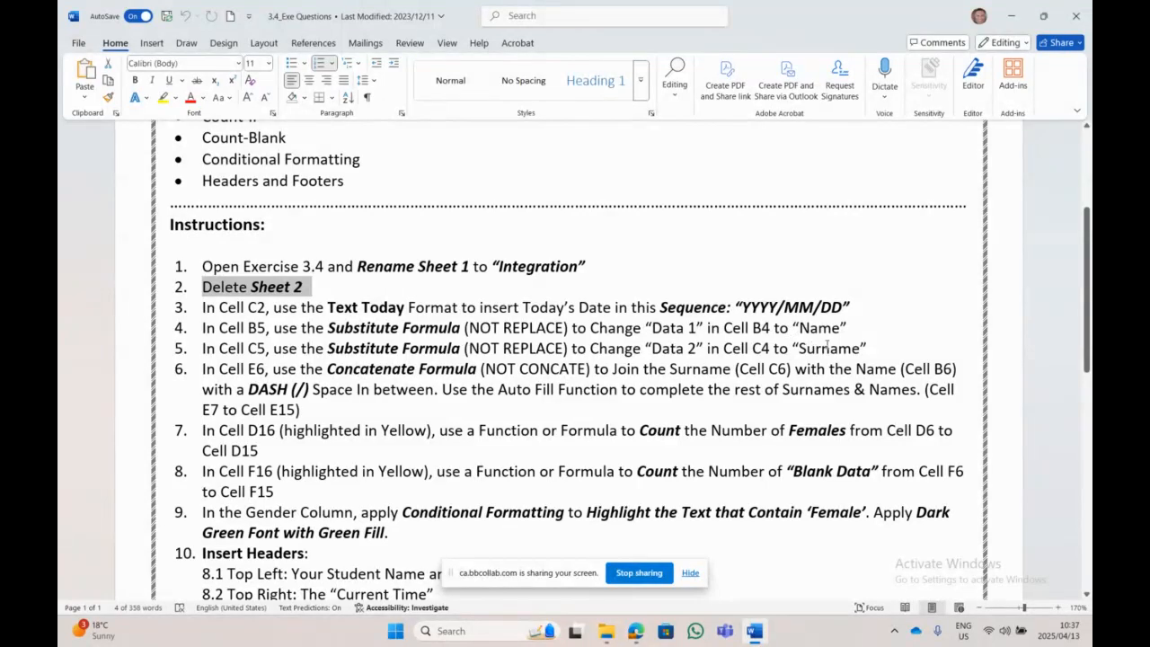
click(393, 289)
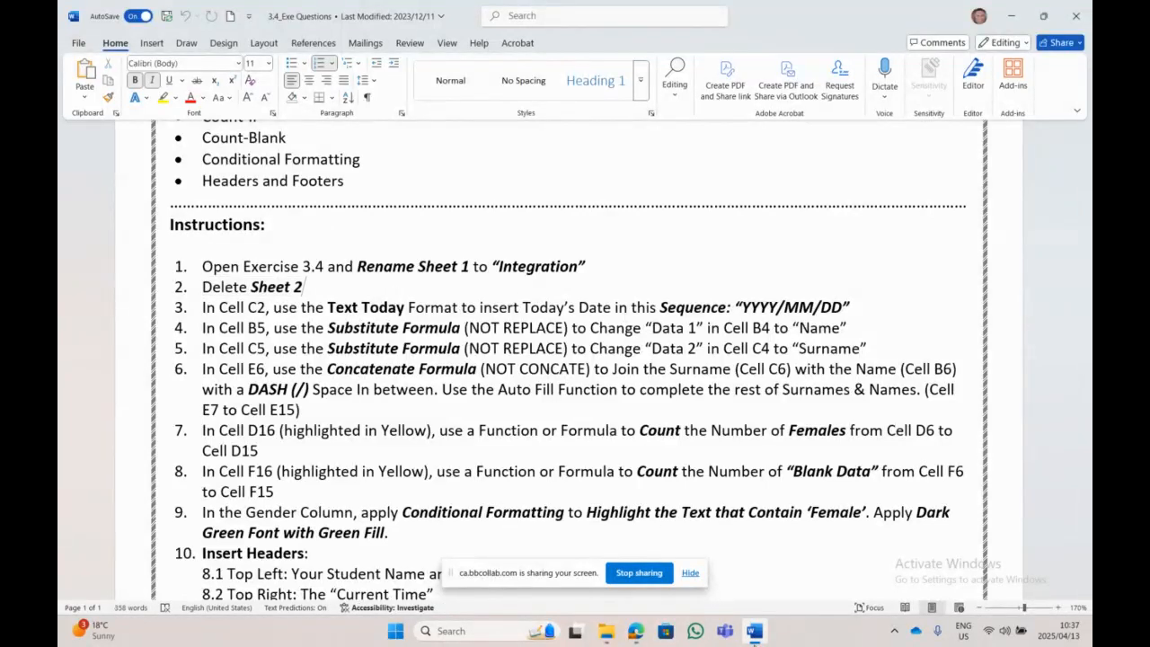
Step: Open 3.4_Exe_Starter File in Excel from the exercise folder and show Sheet1's data table
mouse_move(606, 632)
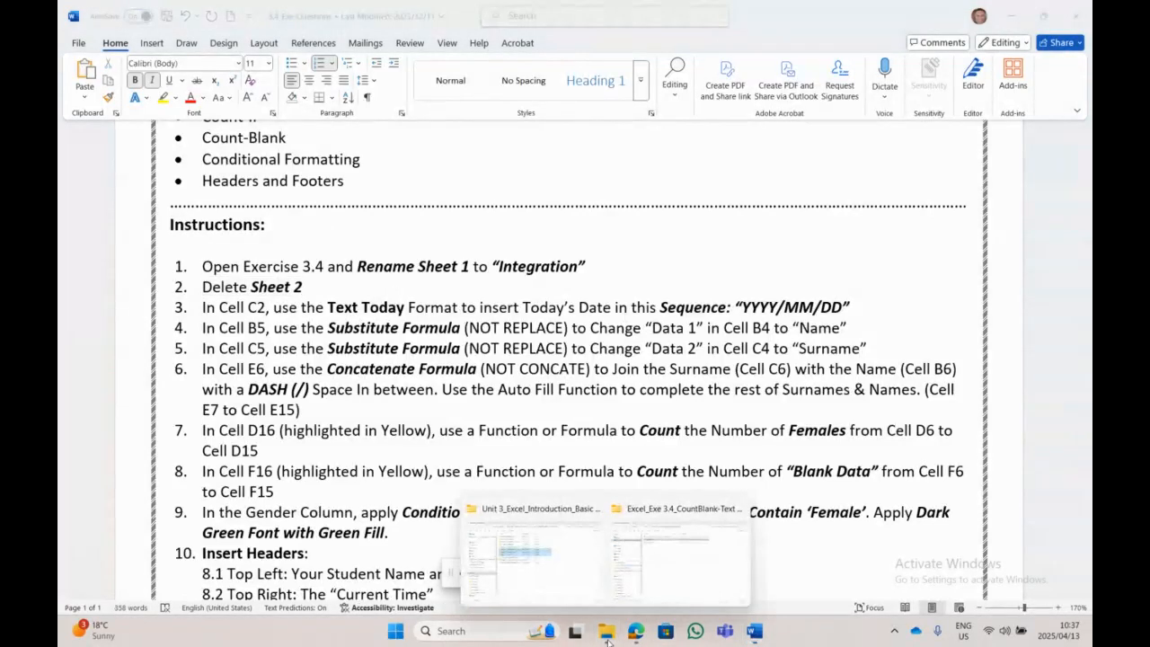
click(654, 585)
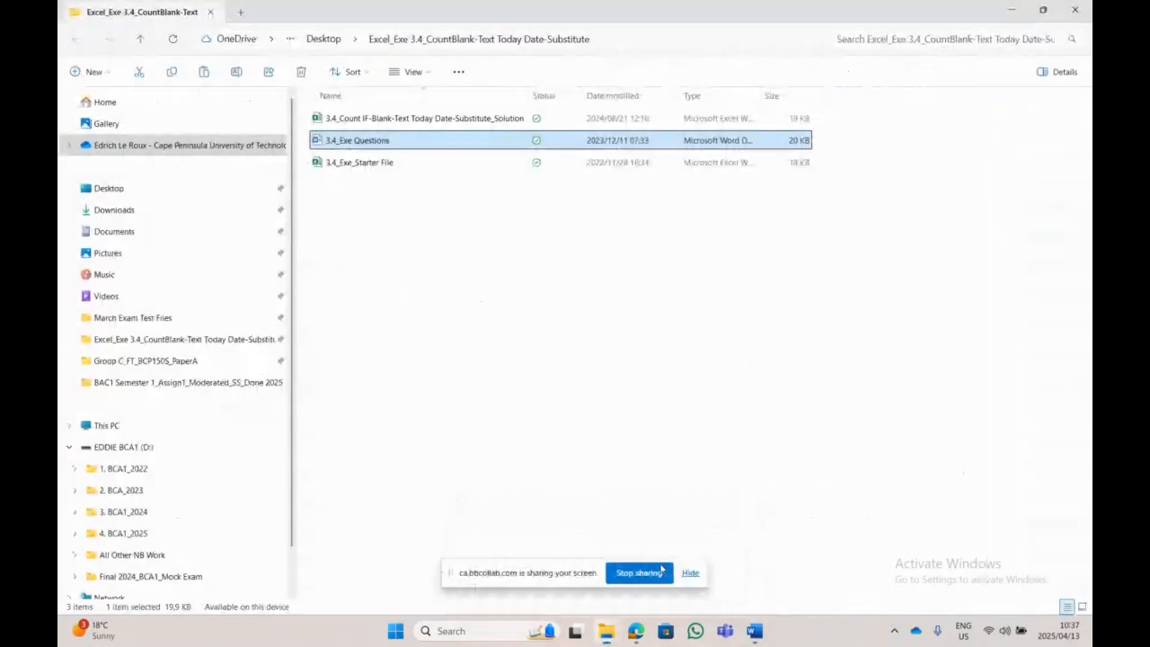
double_click(383, 164)
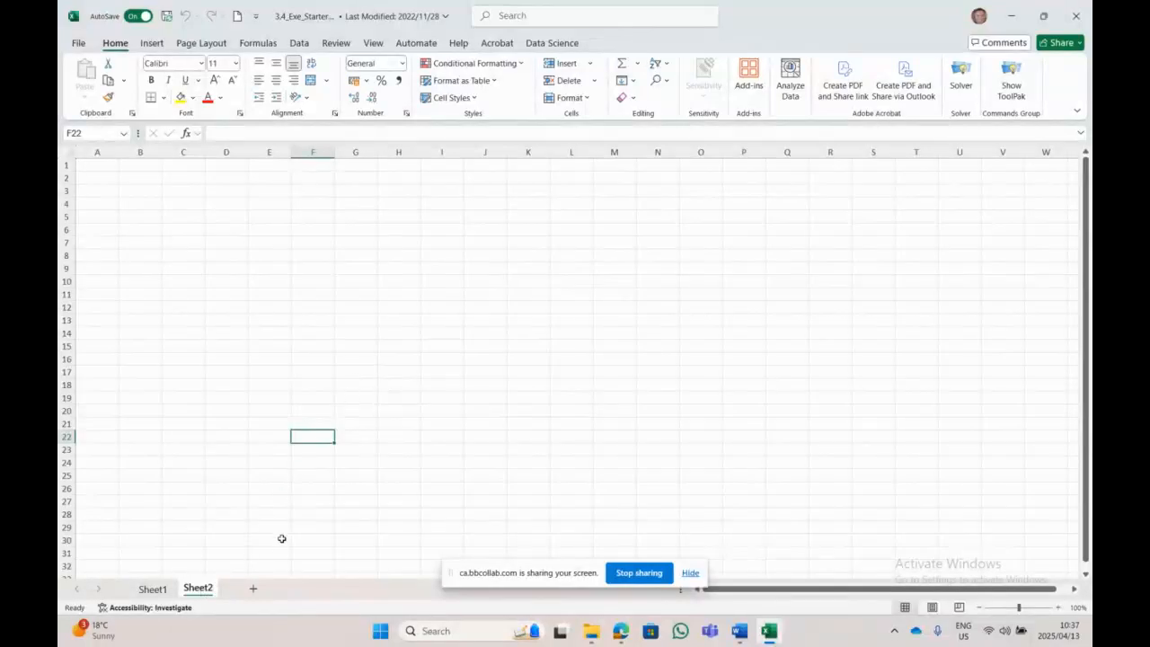
click(152, 590)
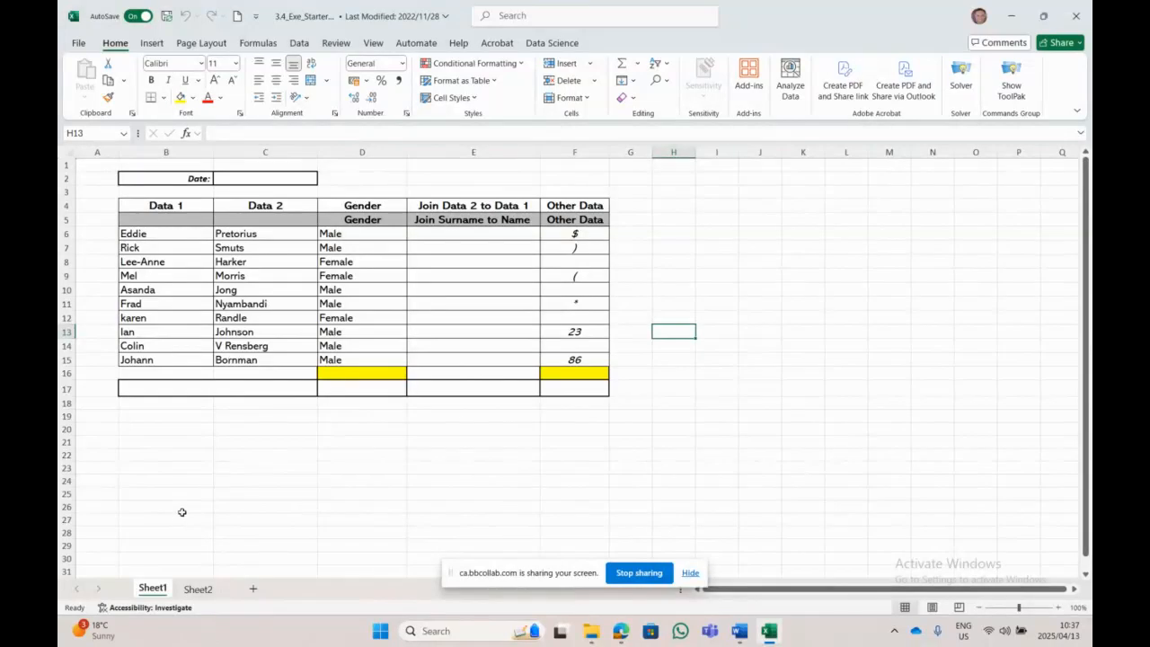
Step: Highlight instruction 1 in yellow in the Word questions document
mouse_move(591, 630)
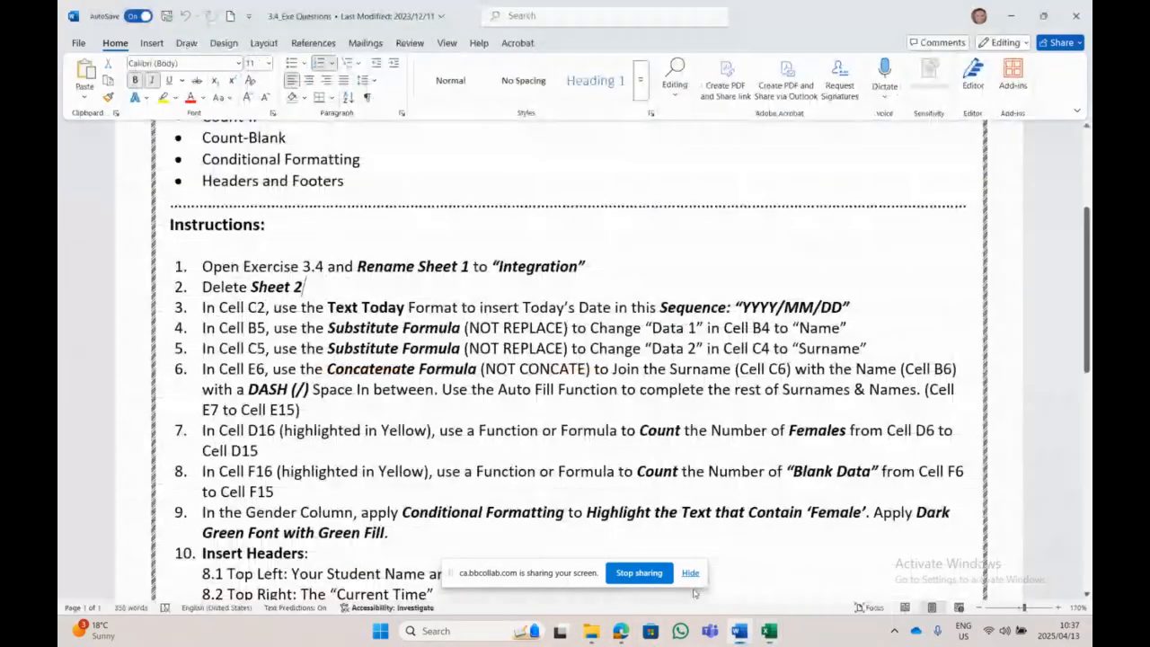
click(738, 631)
click(202, 267)
drag(202, 267, 588, 267)
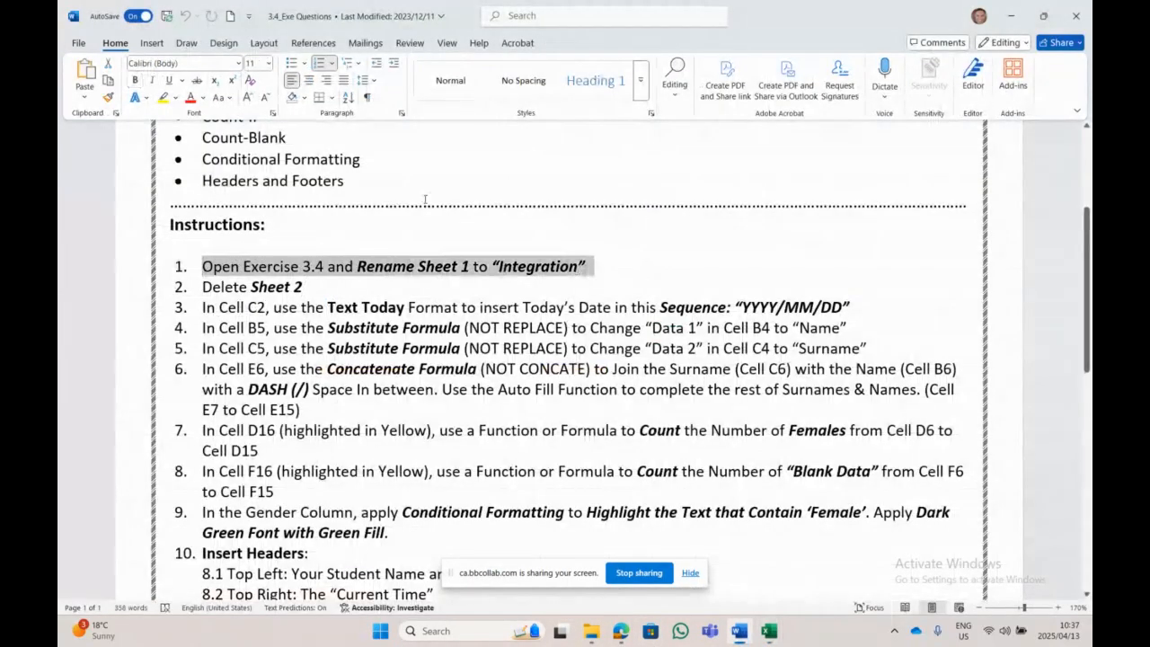
click(163, 98)
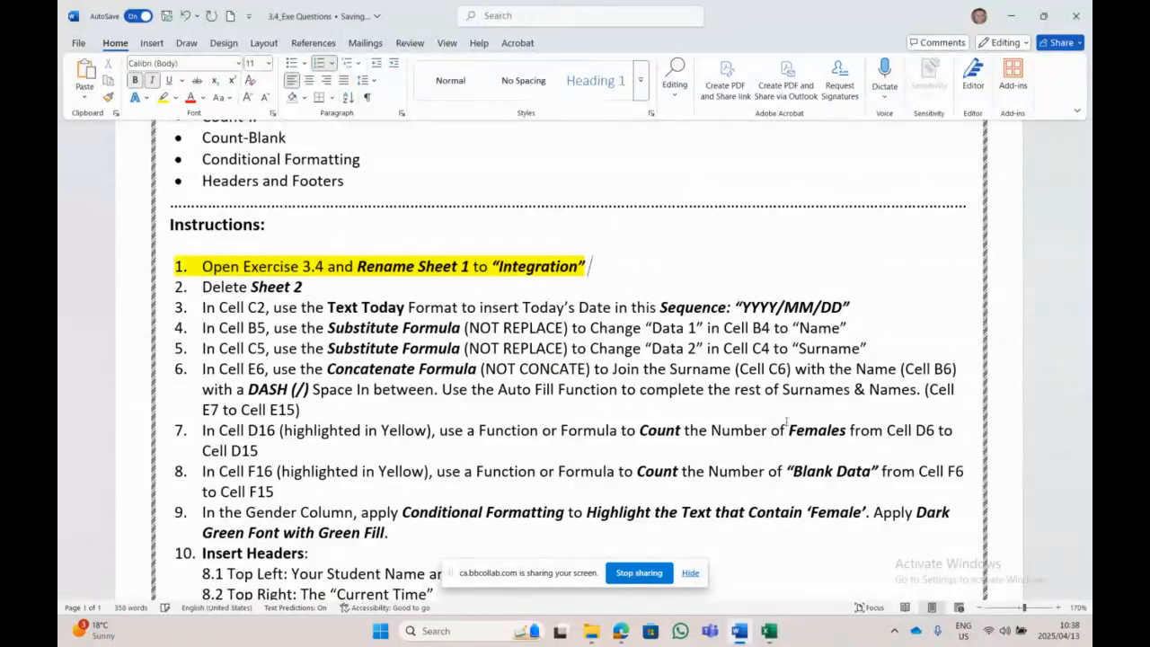
Step: Append '(At the End of Exercise/Activity)' to instruction 1 and highlight instruction 2 yellow
text((At the E)
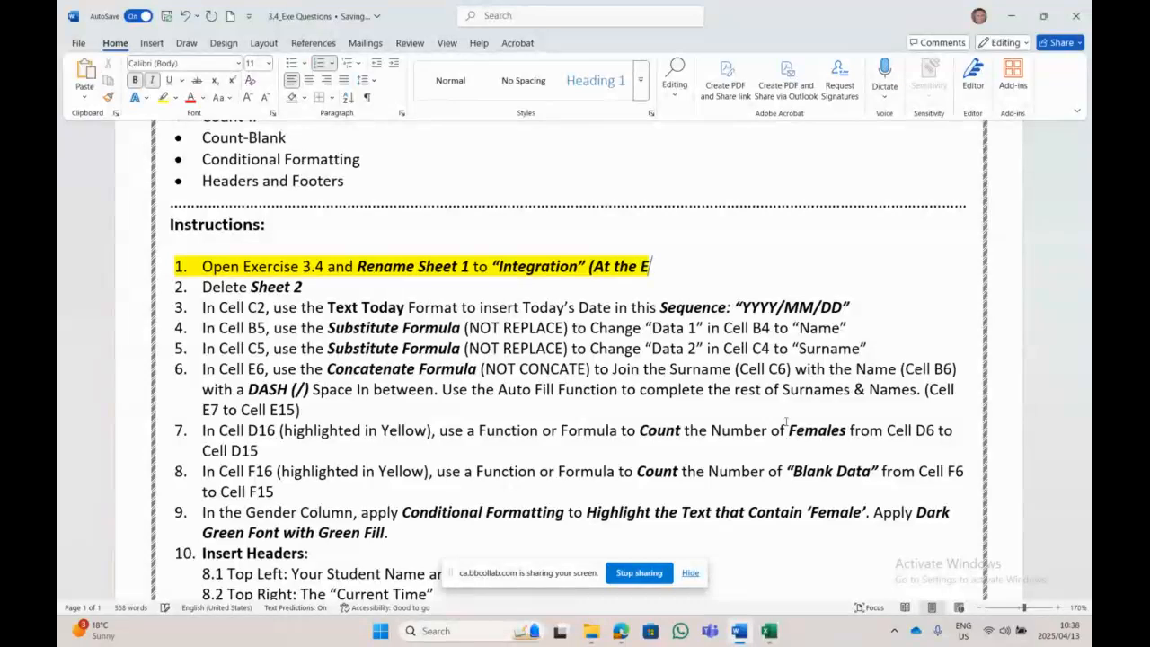
text(nd of Doc)
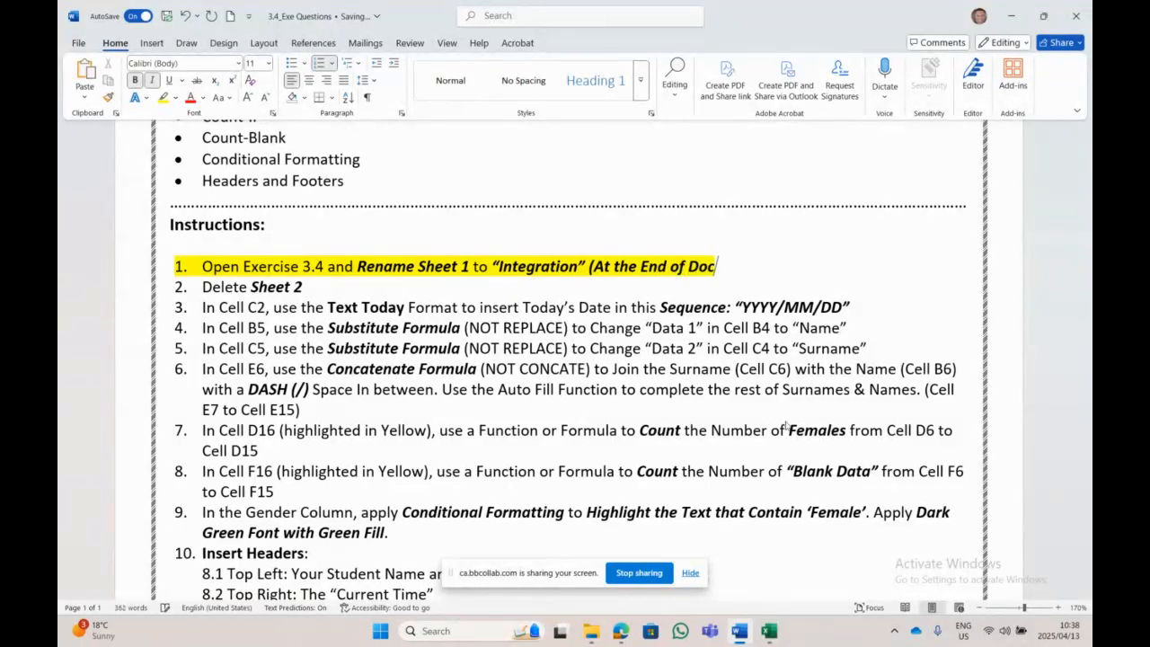
key(BackSpace)
key(BackSpace)
key(BackSpace)
text(Exrrcise)
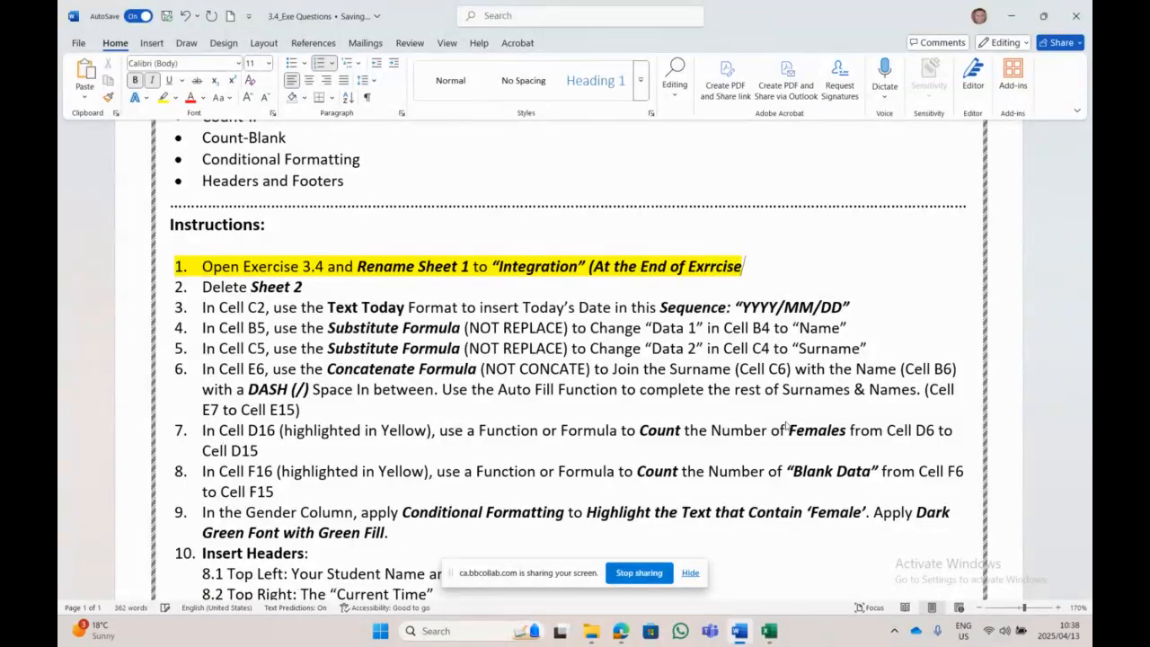
text(/Acti)
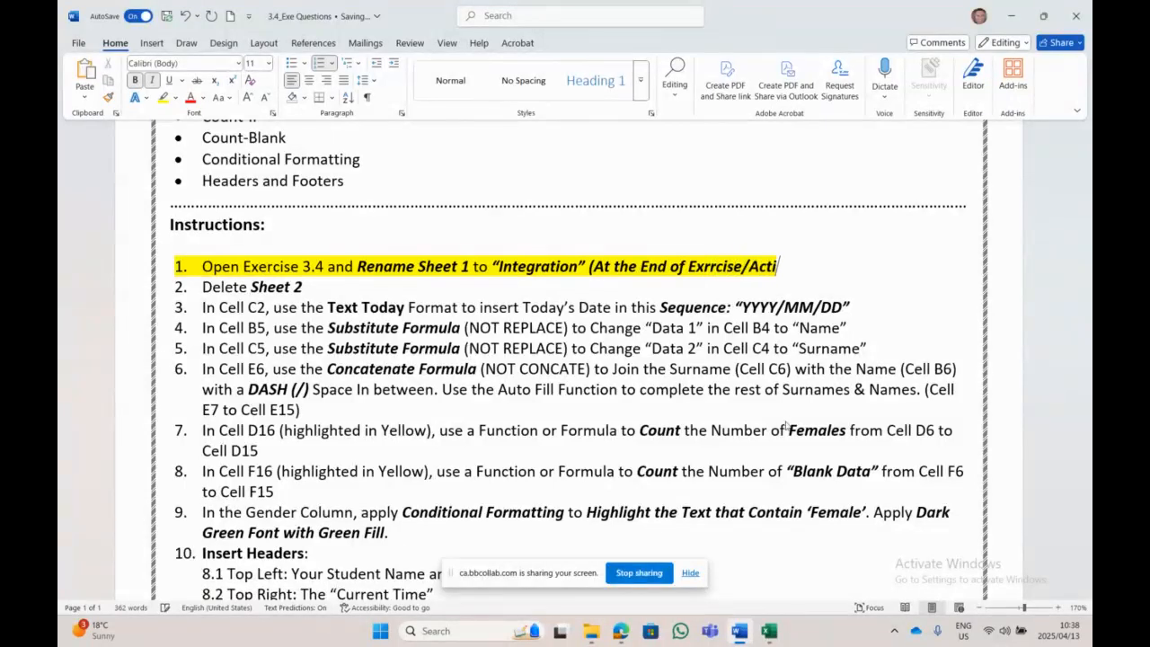
text(vity))
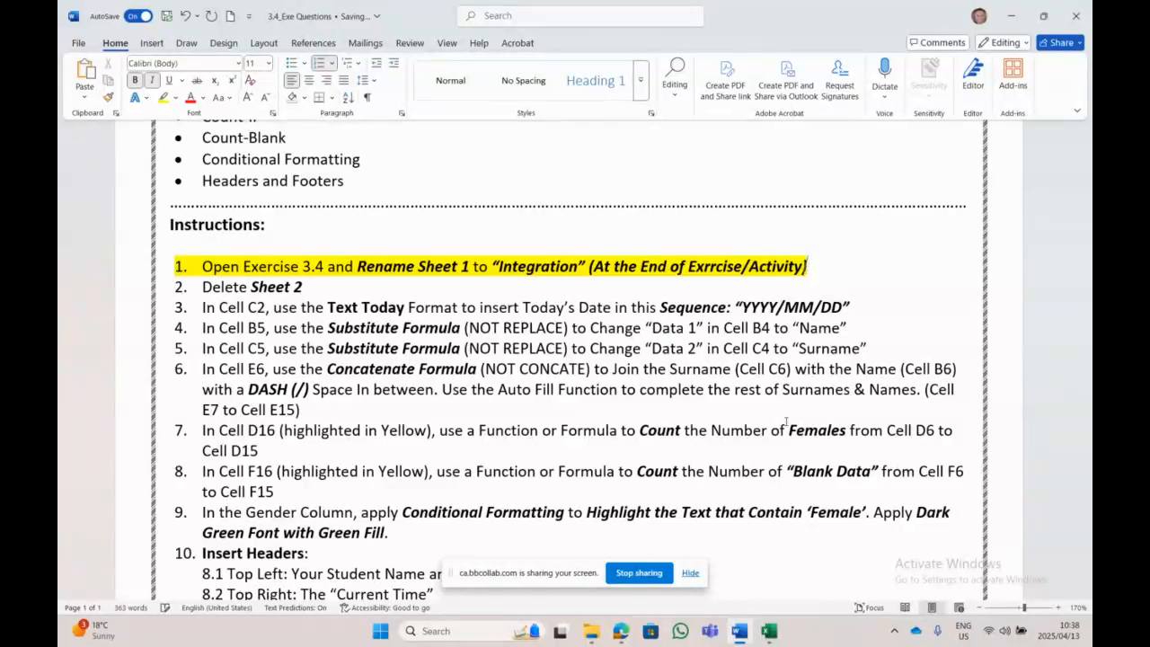
key(Left)
key(Left)
key(Left)
key(Left)
key(Left)
key(Left)
key(Left)
key(Left)
key(Left)
key(Left)
key(Left)
key(Left)
key(Left)
key(Left)
key(Left)
key(BackSpace)
text(e)
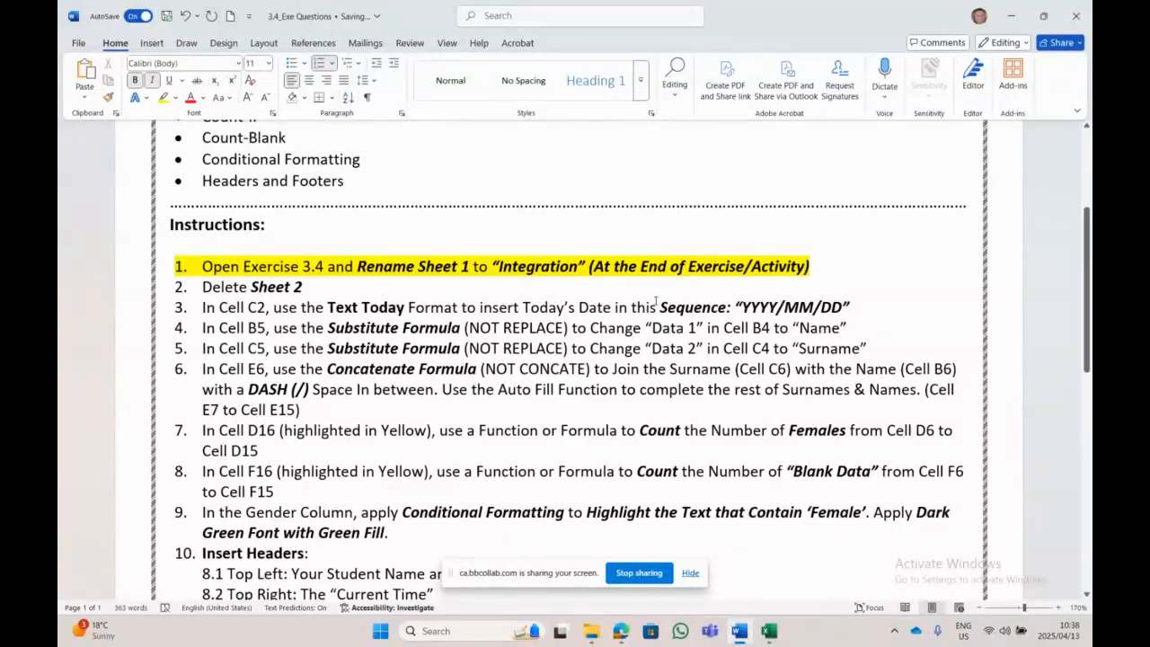
drag(304, 288, 202, 287)
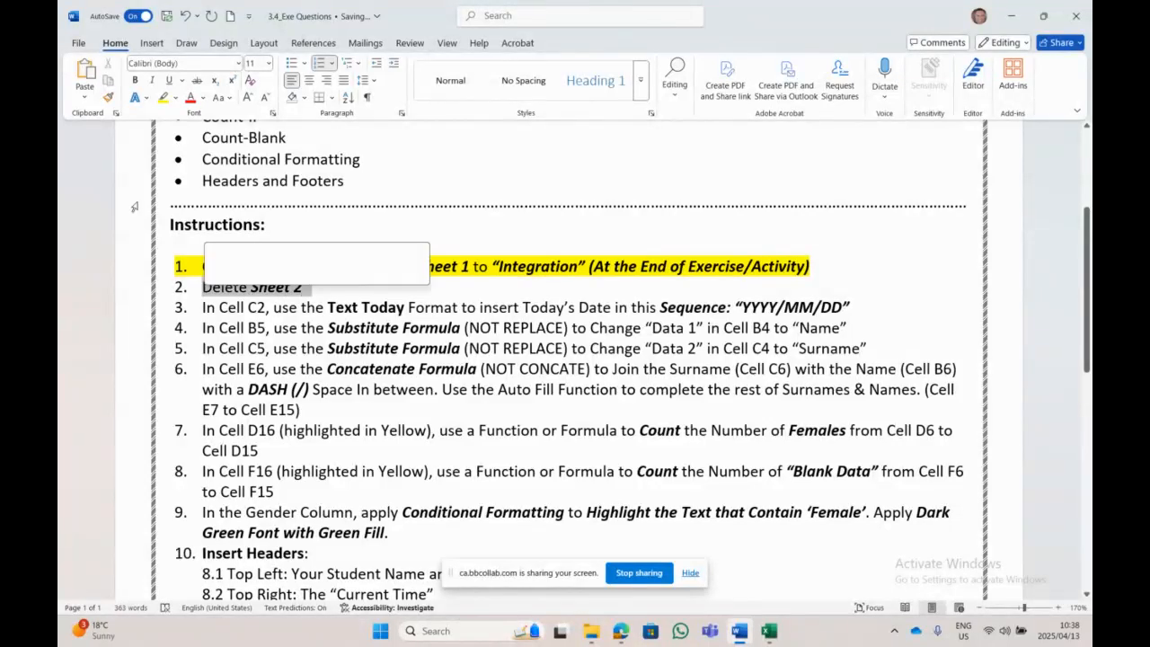
click(163, 97)
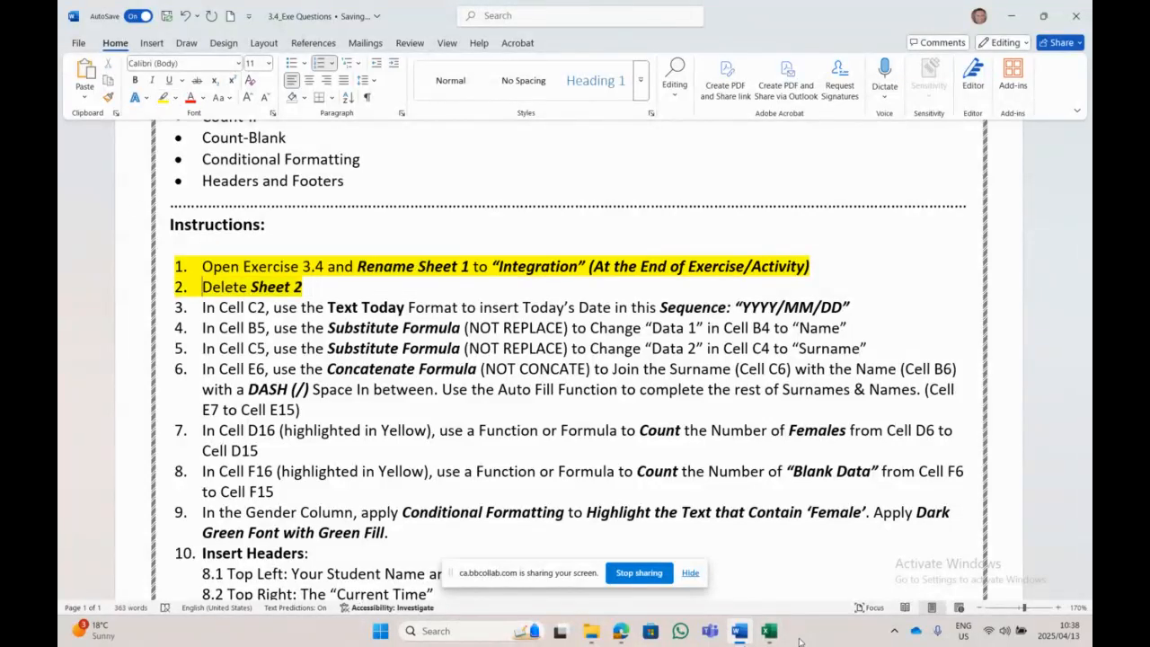
Step: Delete the empty Sheet2 from the 3.4_Exe_Starter workbook, leaving only Sheet1
click(768, 631)
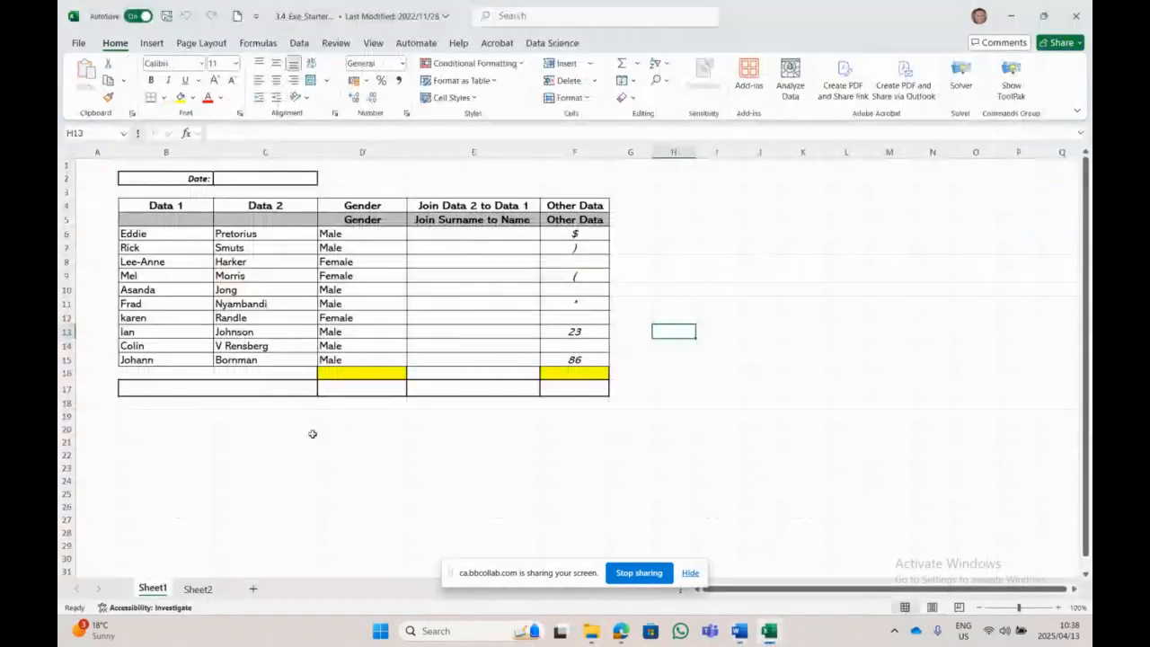
click(198, 589)
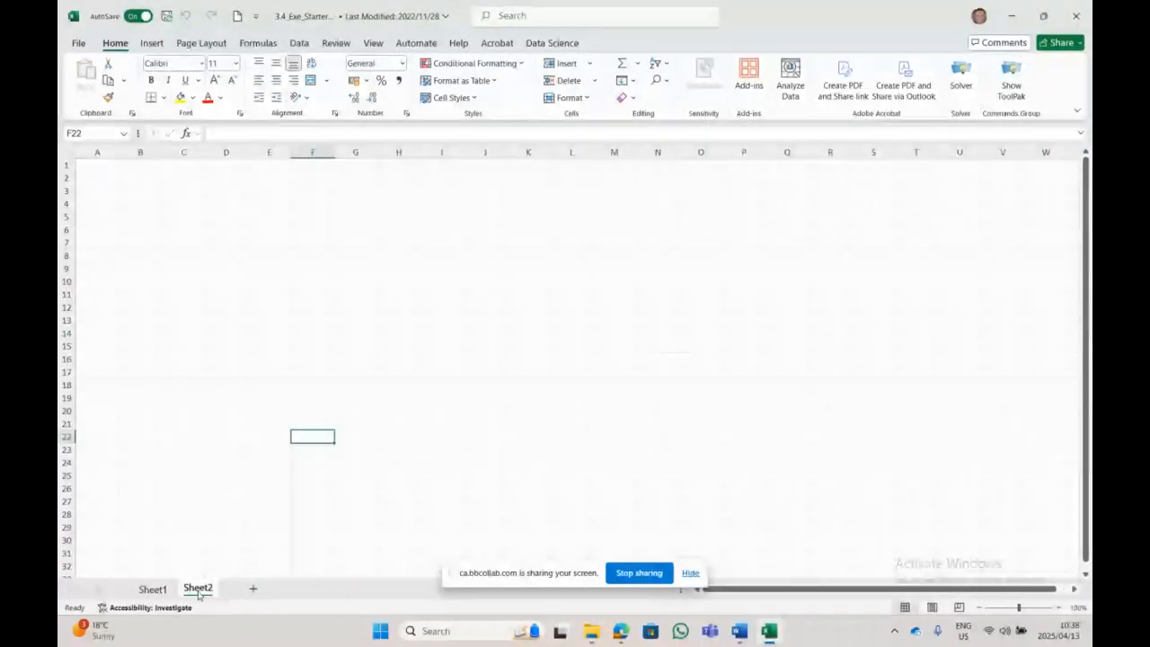
right_click(198, 590)
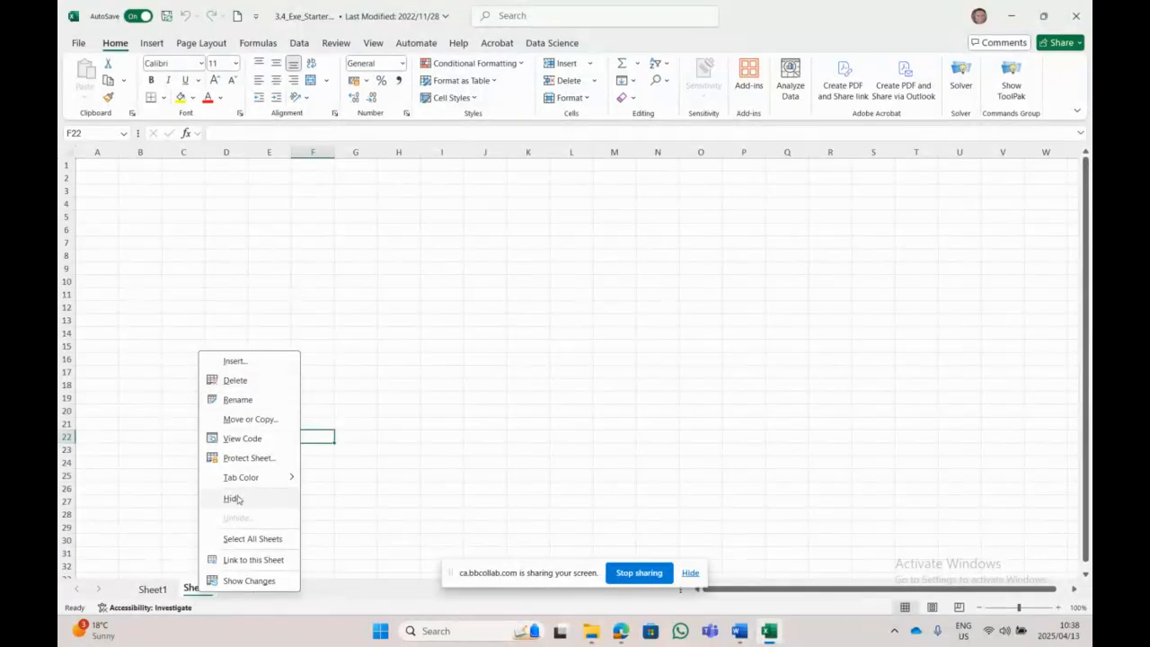
mouse_move(241, 477)
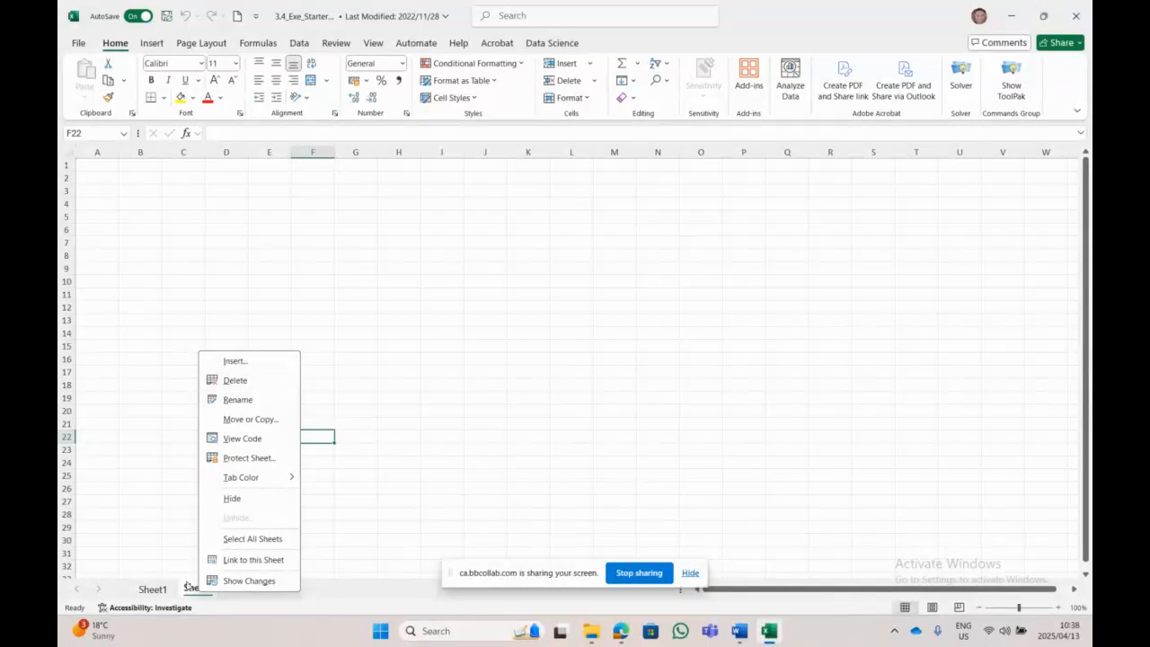
click(254, 386)
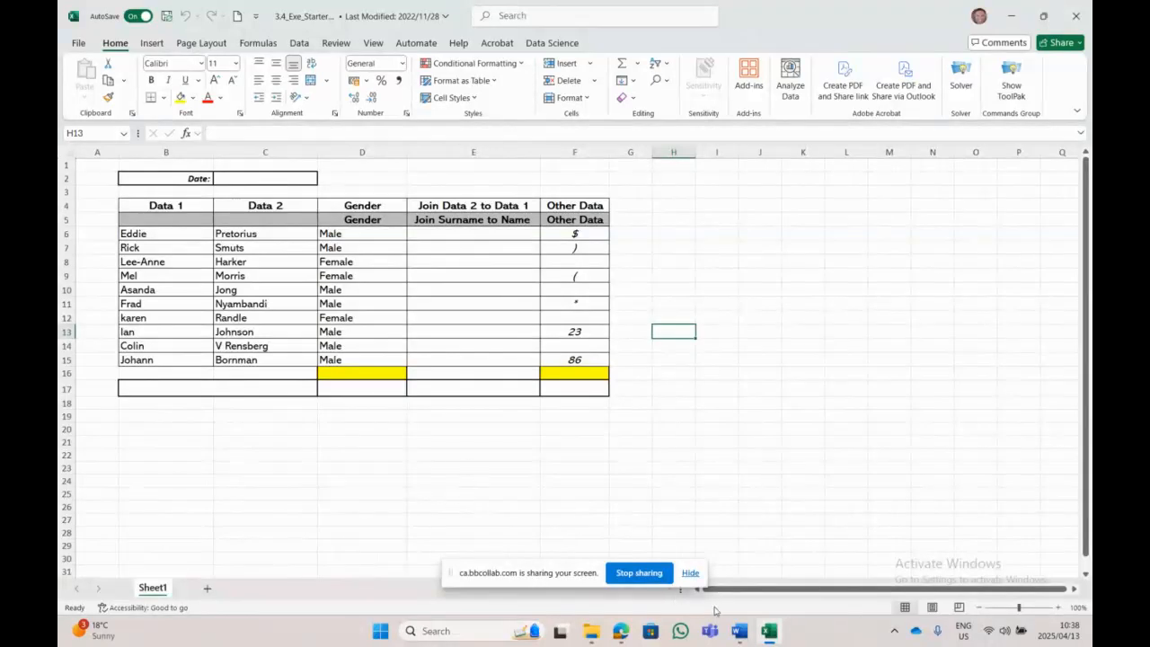
Step: Highlight instruction 3 (insert today's date as YYYY/MM/DD) in yellow in Word
click(746, 633)
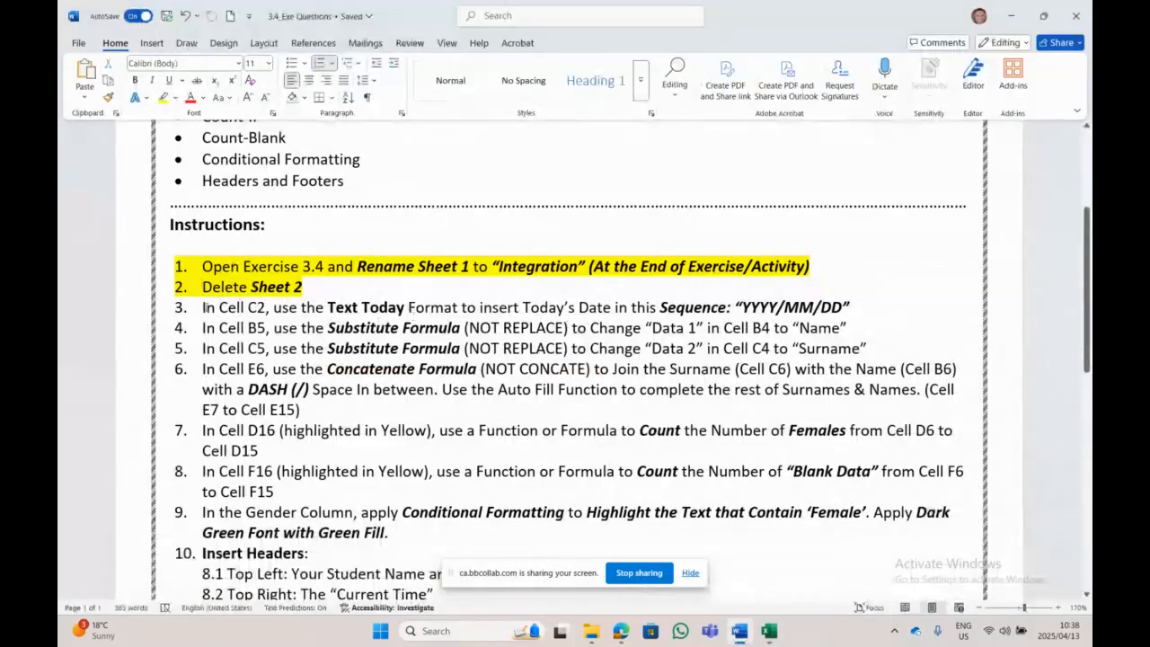
drag(203, 307, 883, 309)
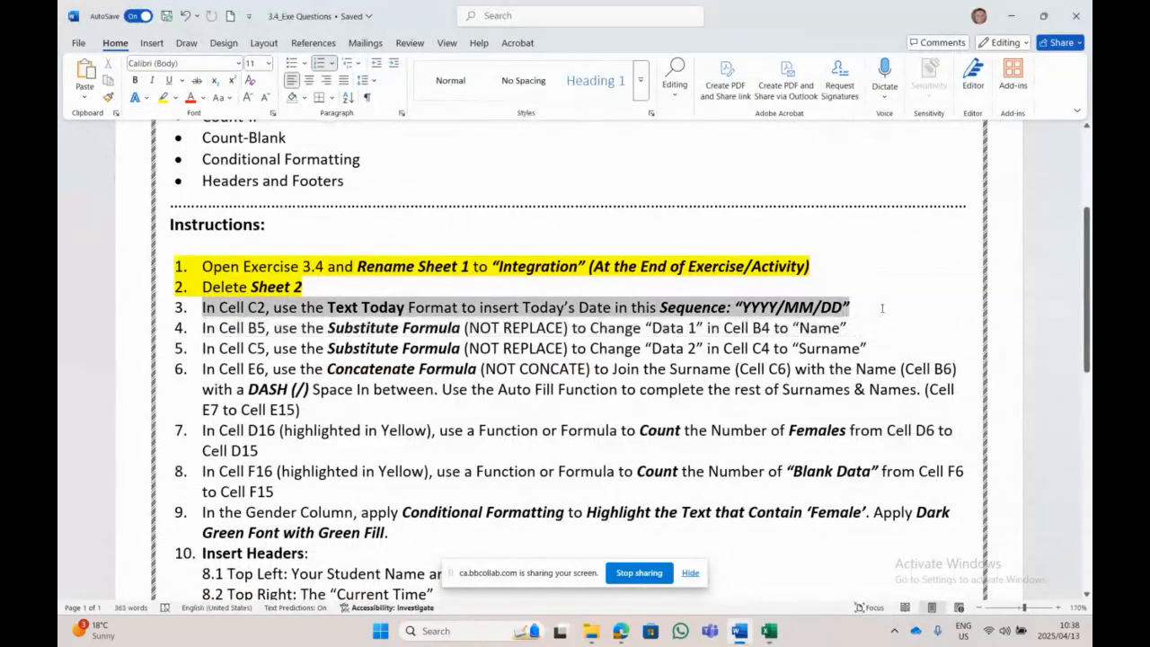
click(165, 99)
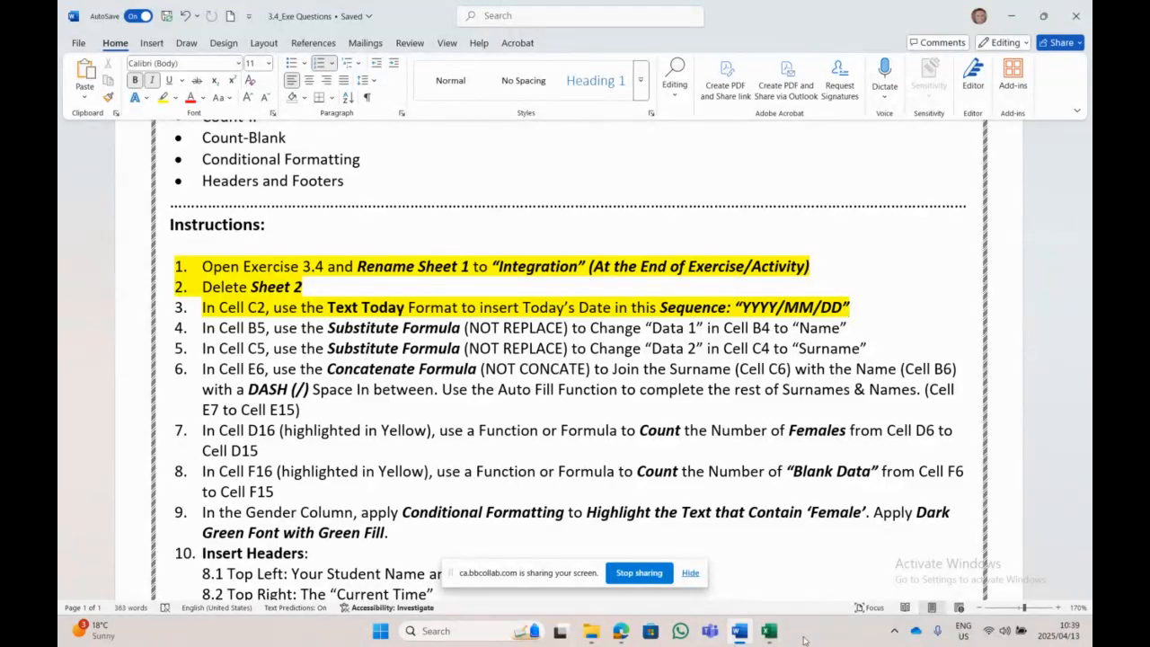
click(769, 632)
Step: Enter =TODAY() in cell J19
click(760, 415)
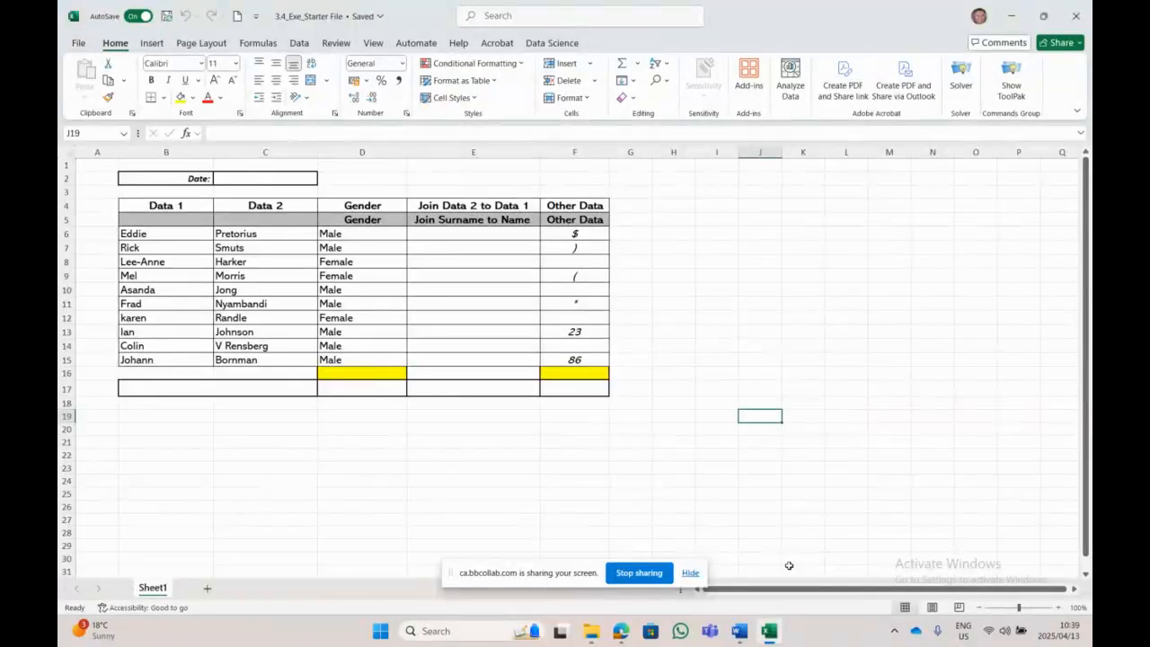
text(=toda)
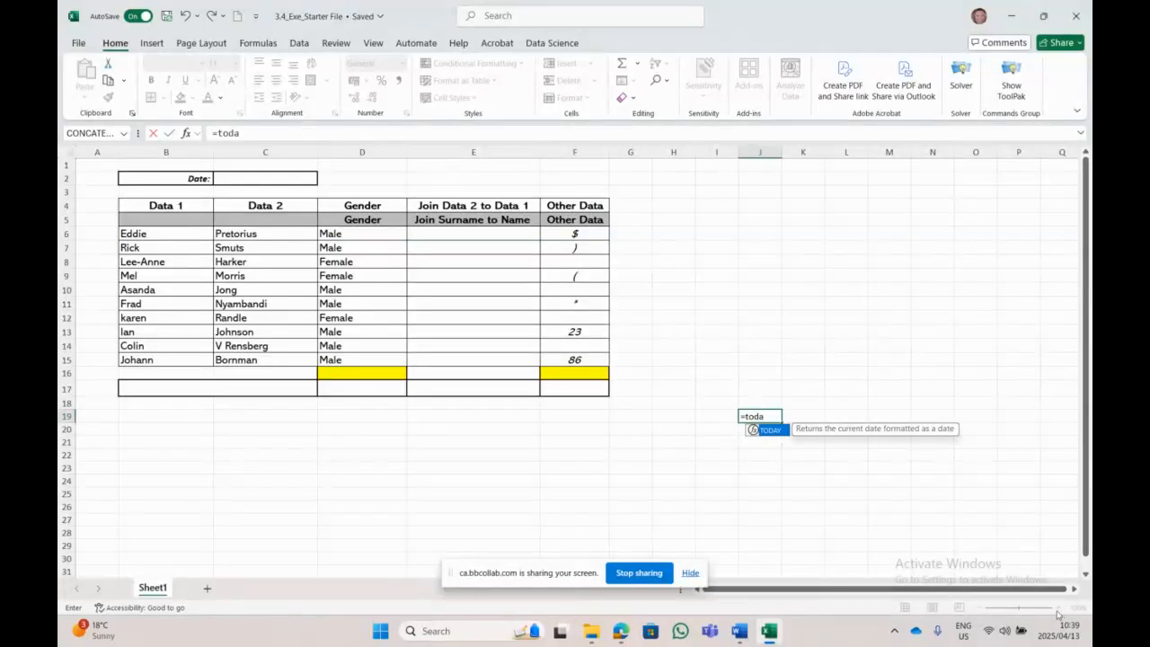
double_click(771, 429)
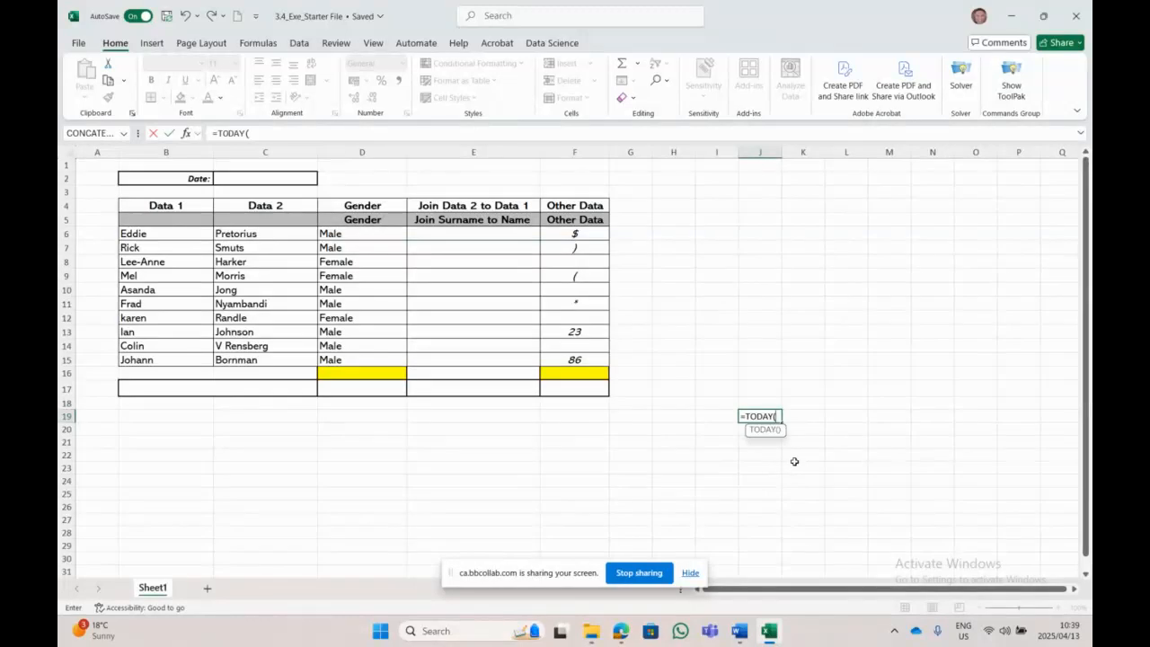
text())
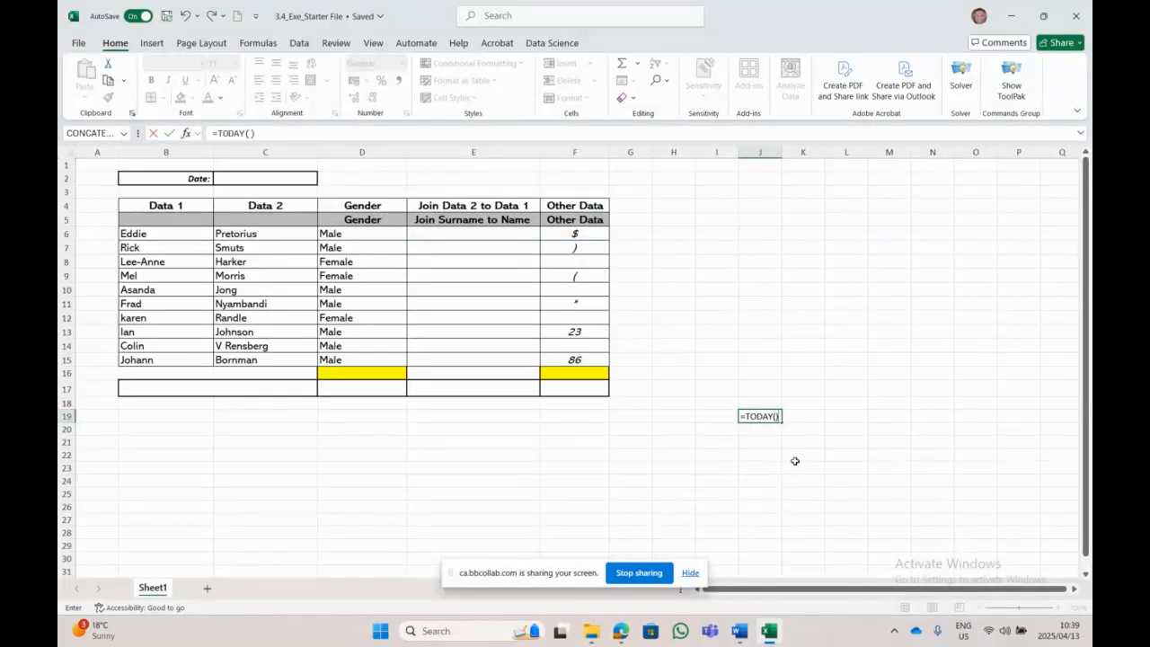
key(Return)
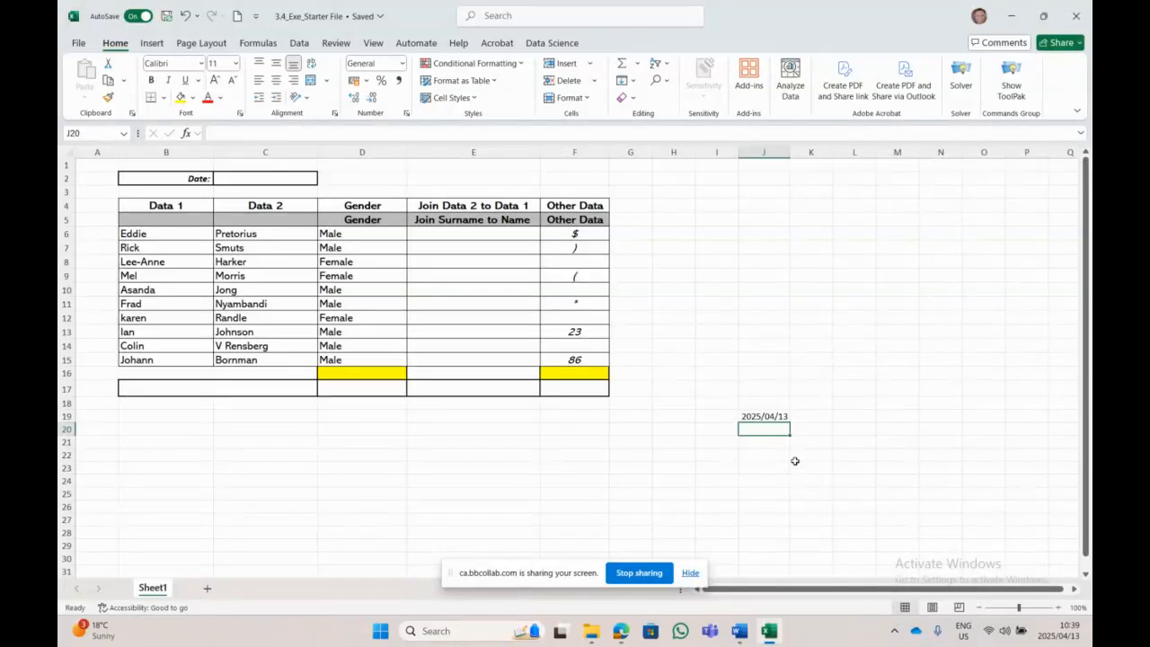
Step: Zoom in on the sheet and confirm J19's =TODAY() formula shows 2025/04/13
click(1059, 608)
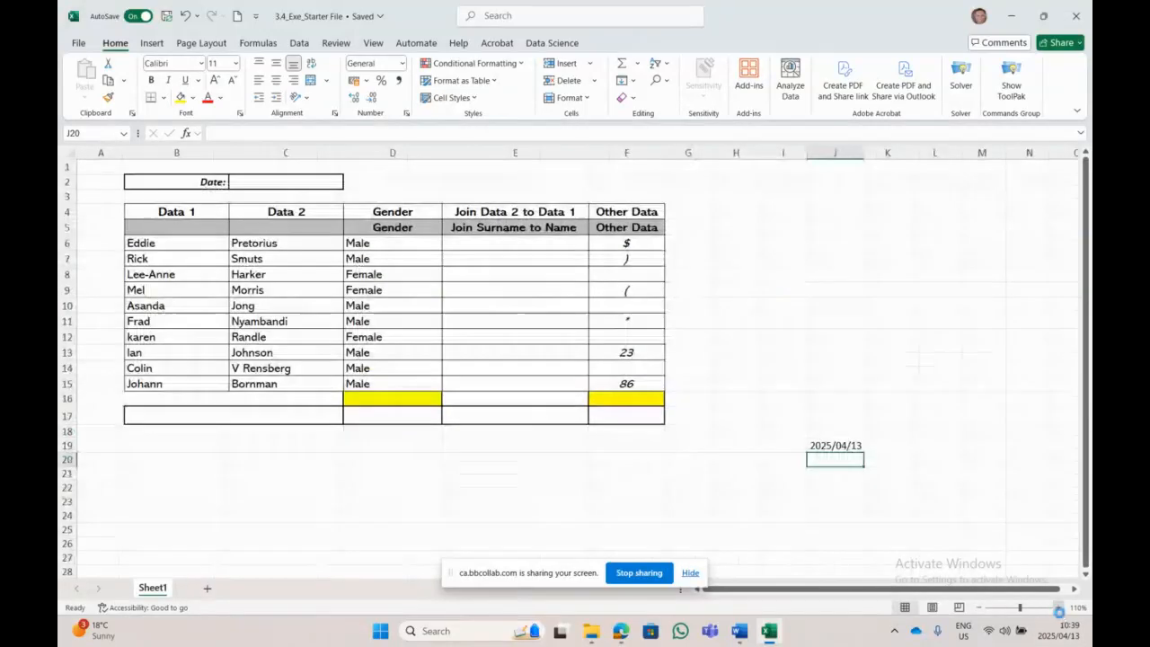
click(1058, 608)
click(1059, 608)
click(1058, 608)
click(1059, 608)
scroll(878, 460, down, 4)
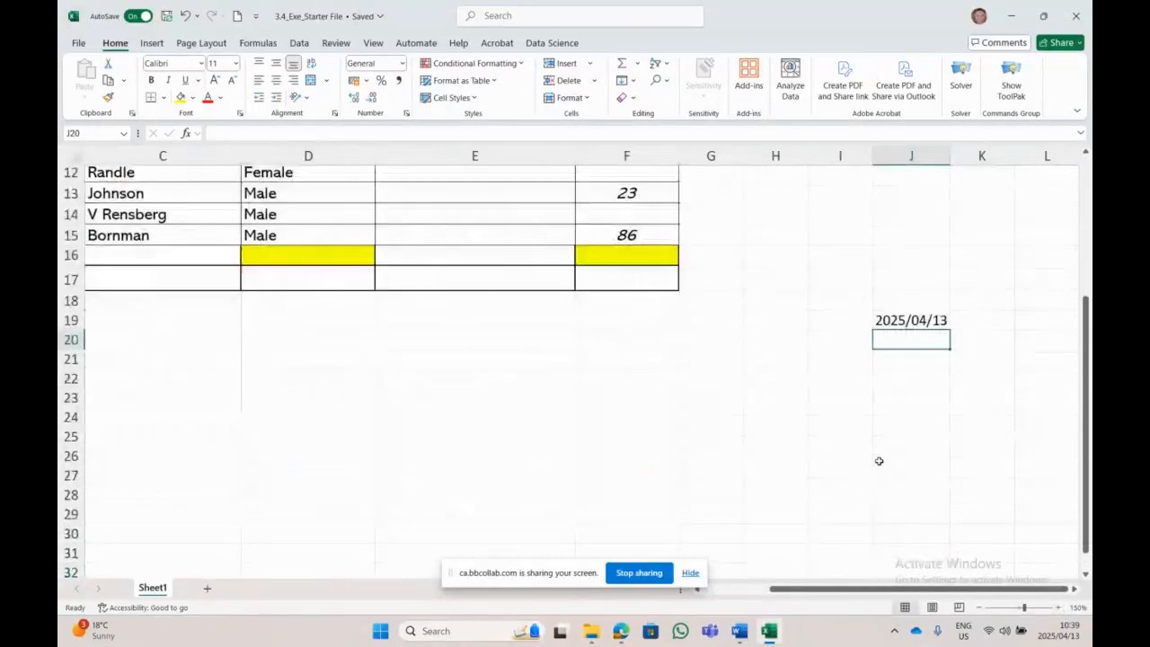
scroll(878, 461, up, 1)
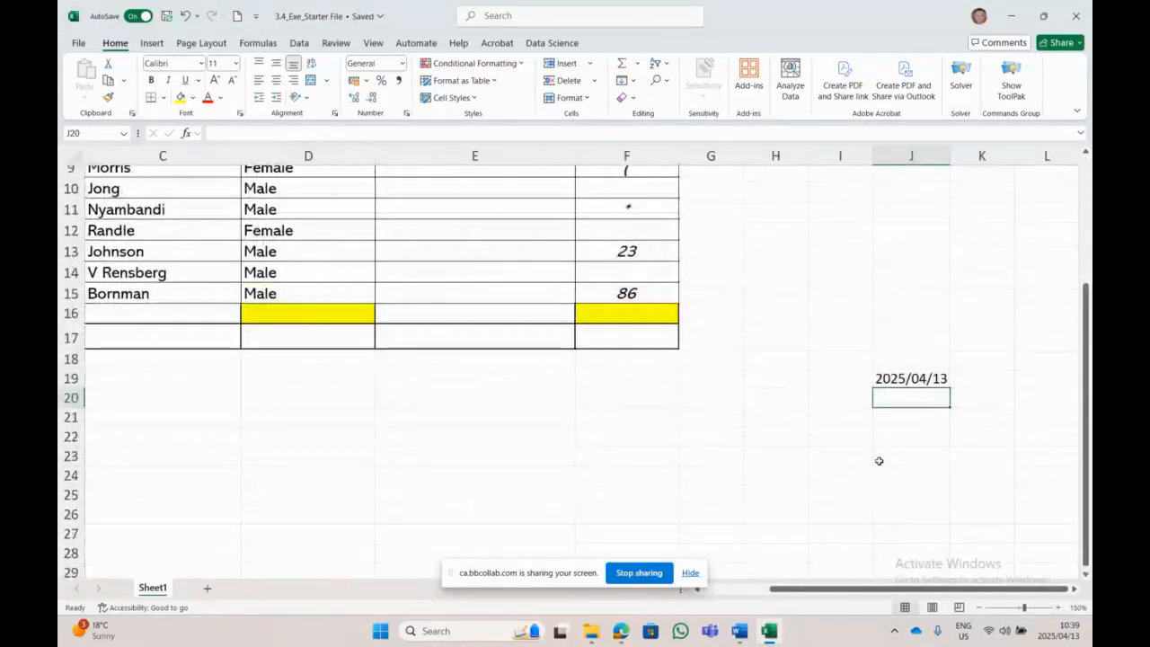
click(905, 381)
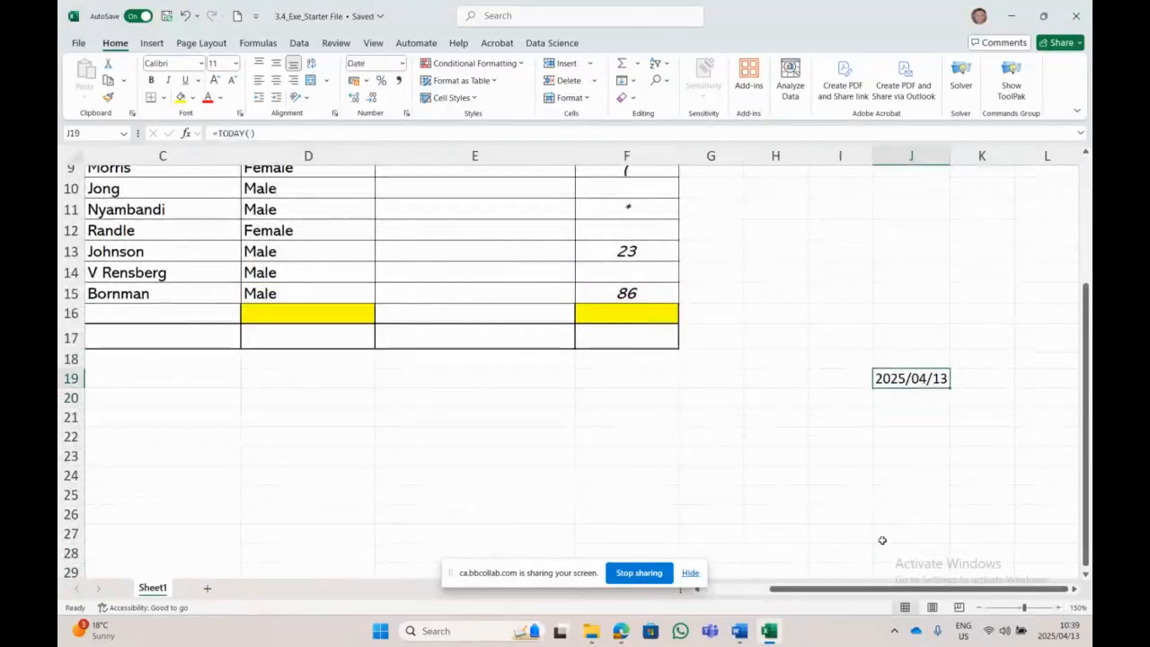
click(812, 412)
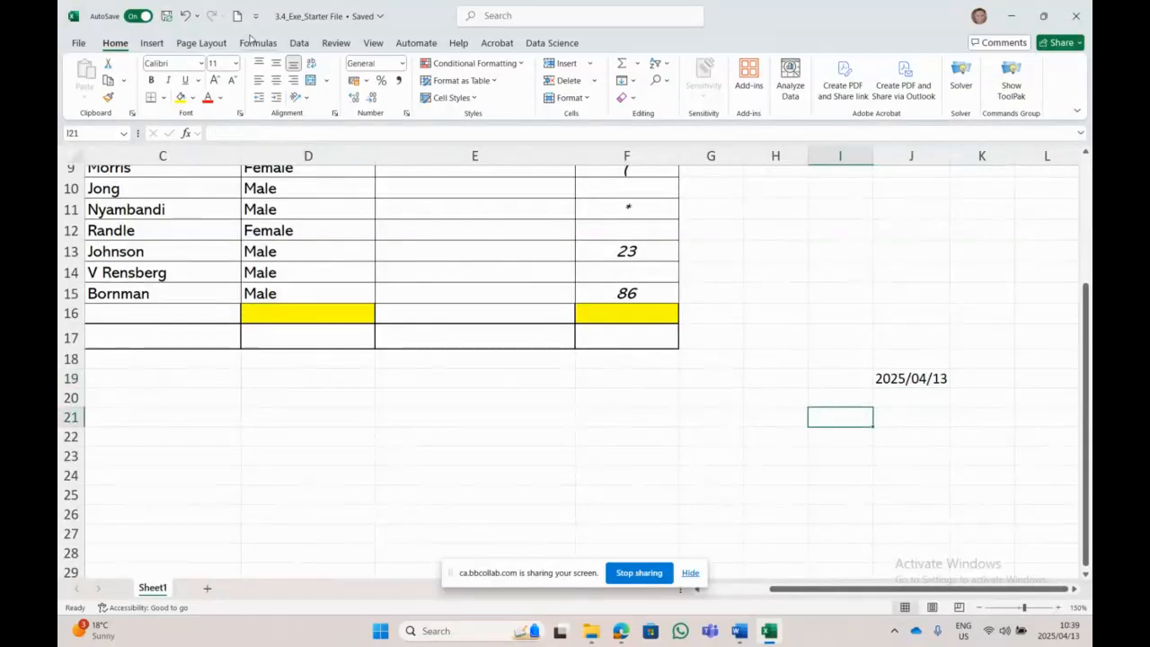
Step: Insert a =TODAY() formula in I21 by searching Insert Function for 'today', showing 2025/04/13
click(256, 43)
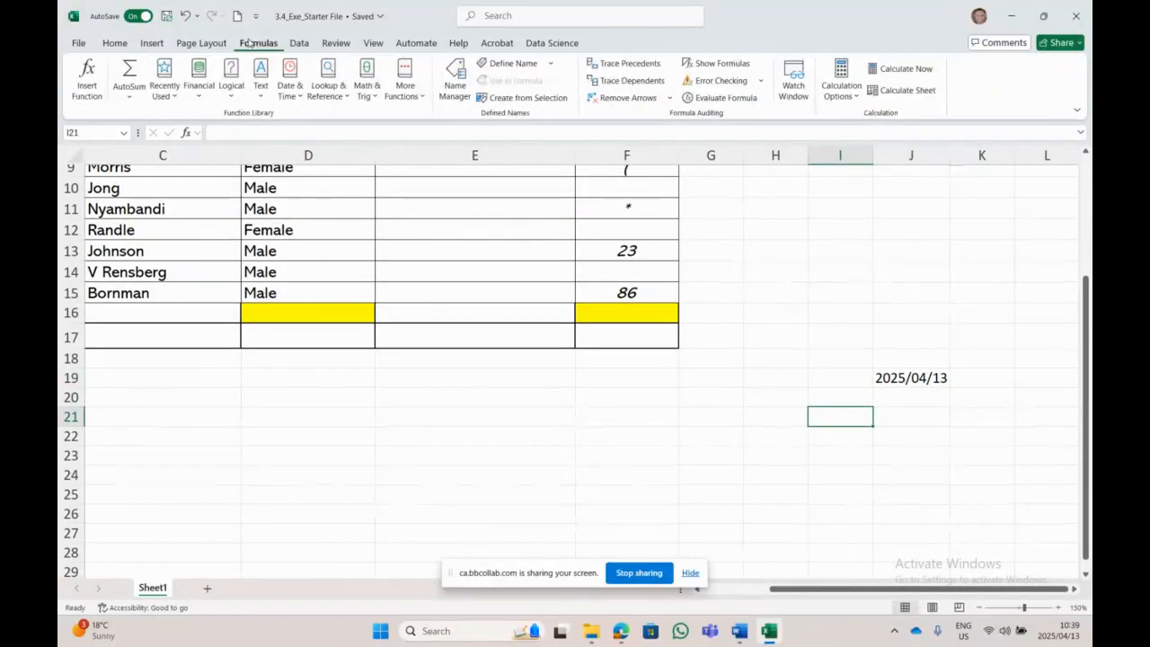
click(174, 99)
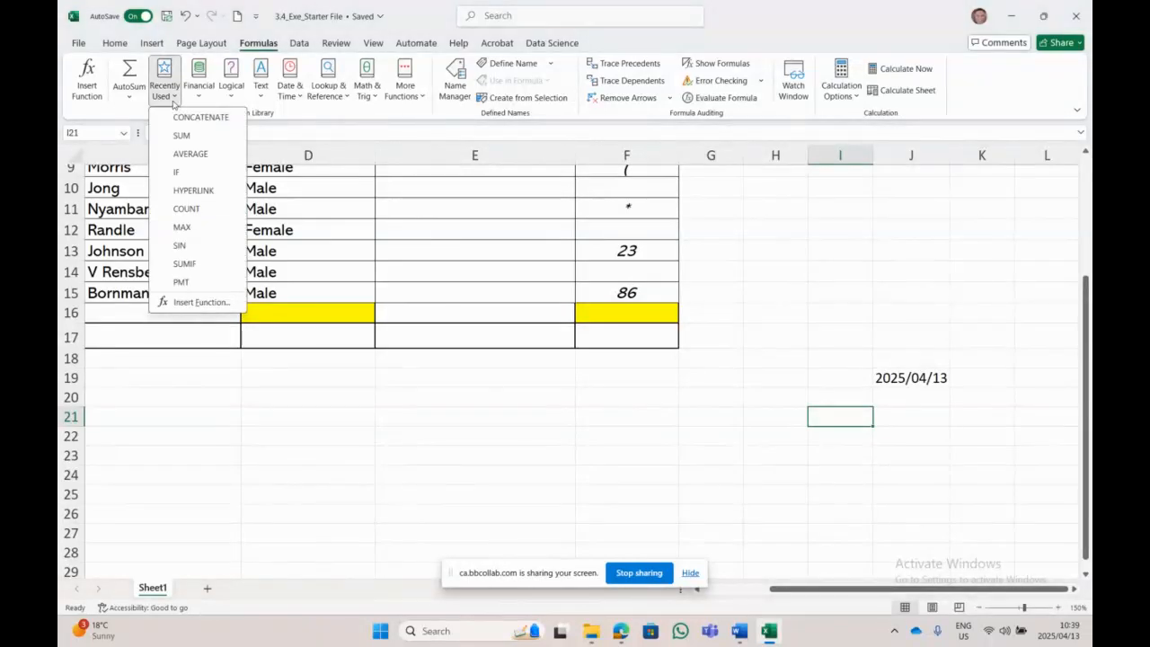
click(87, 99)
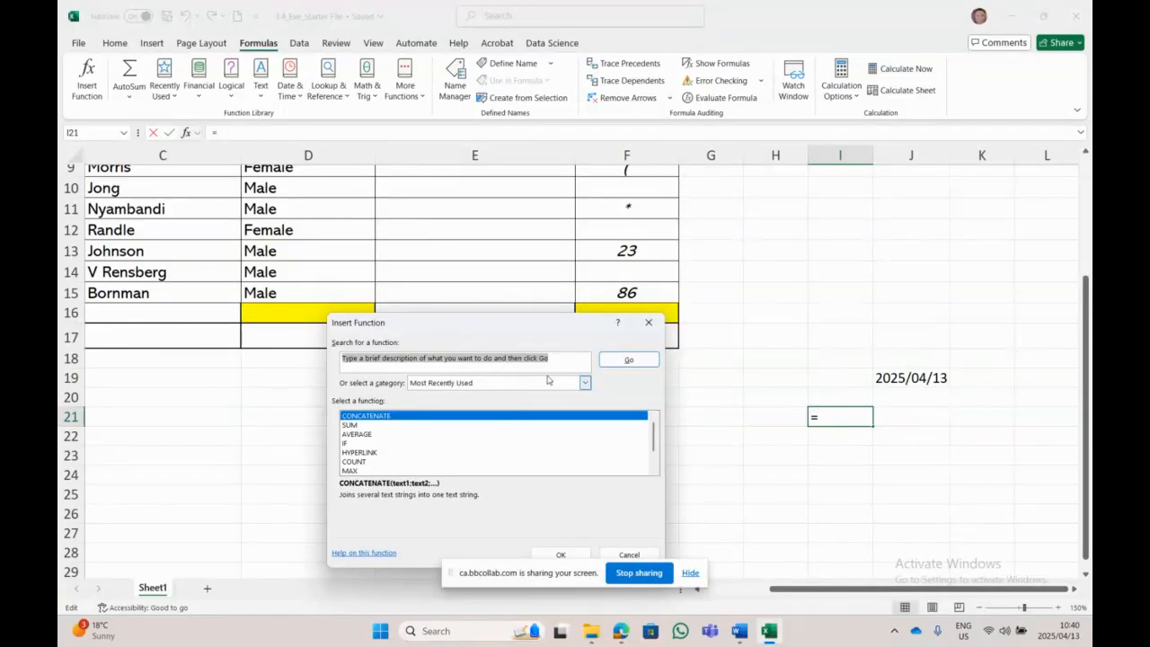
key(BackSpace)
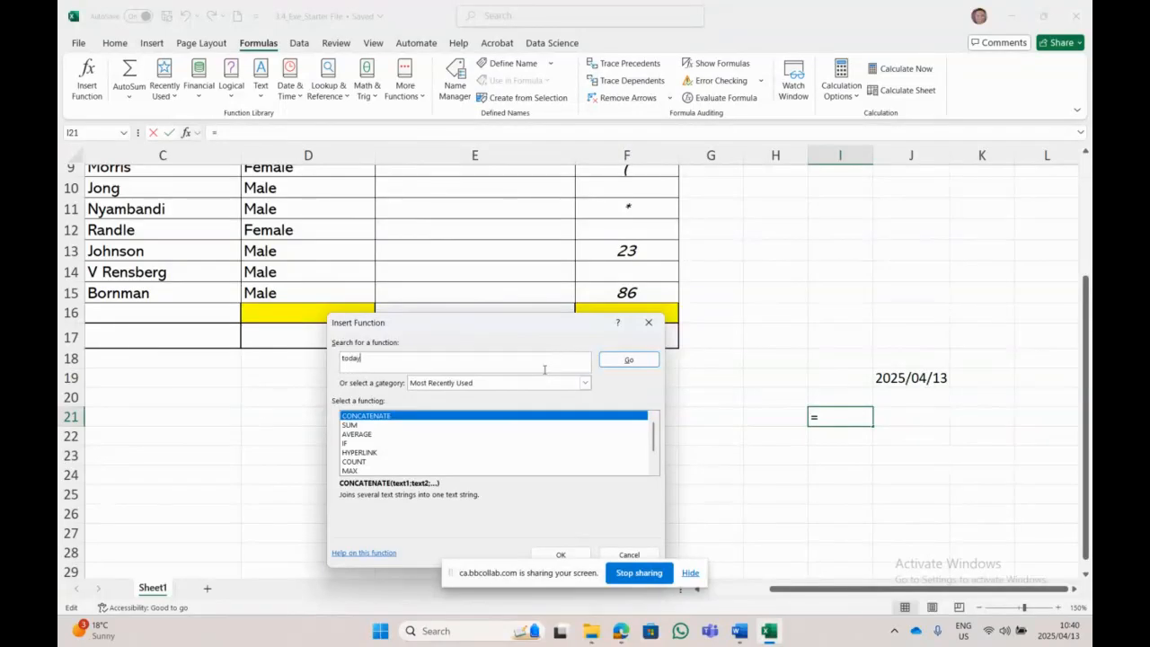
click(627, 361)
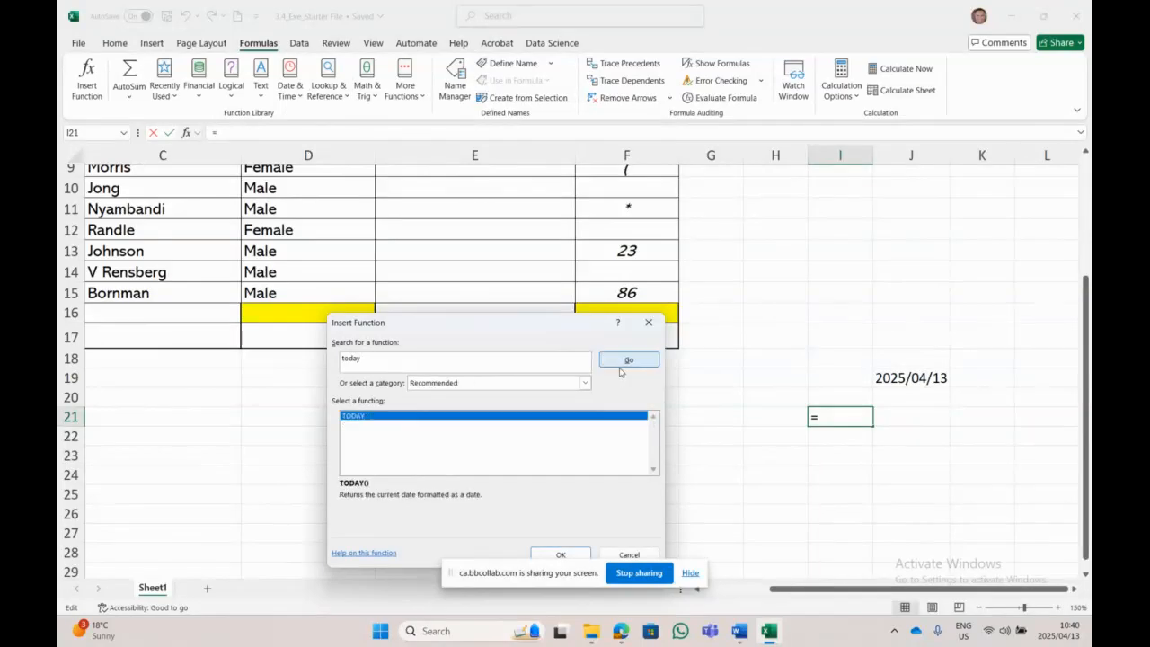
double_click(380, 416)
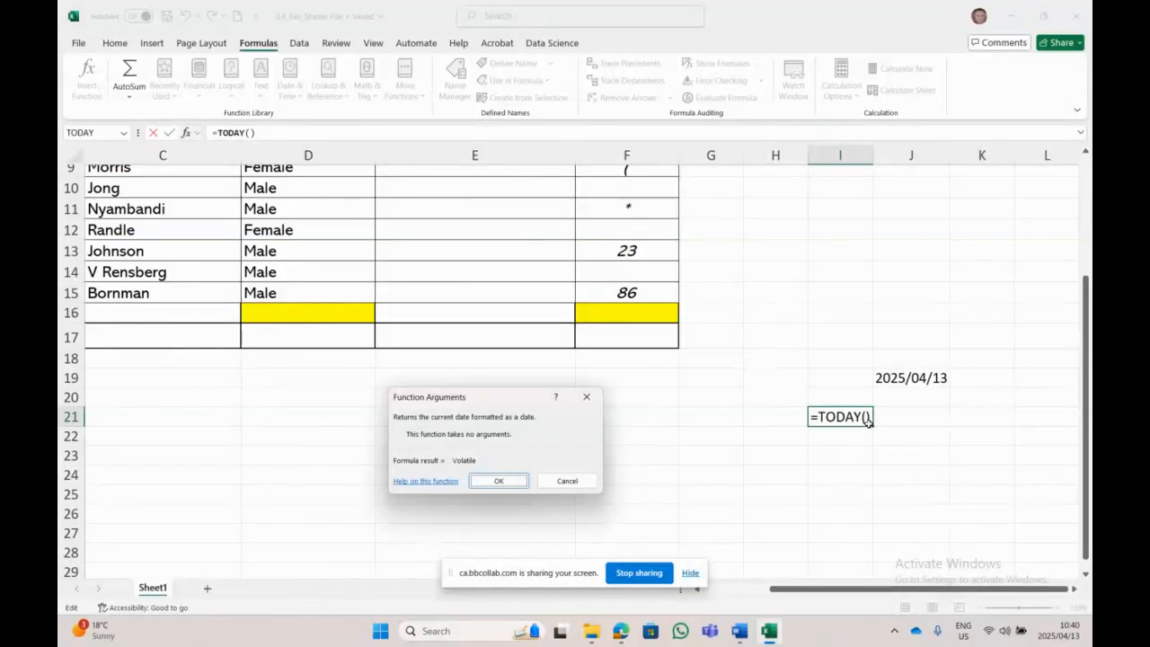
click(504, 479)
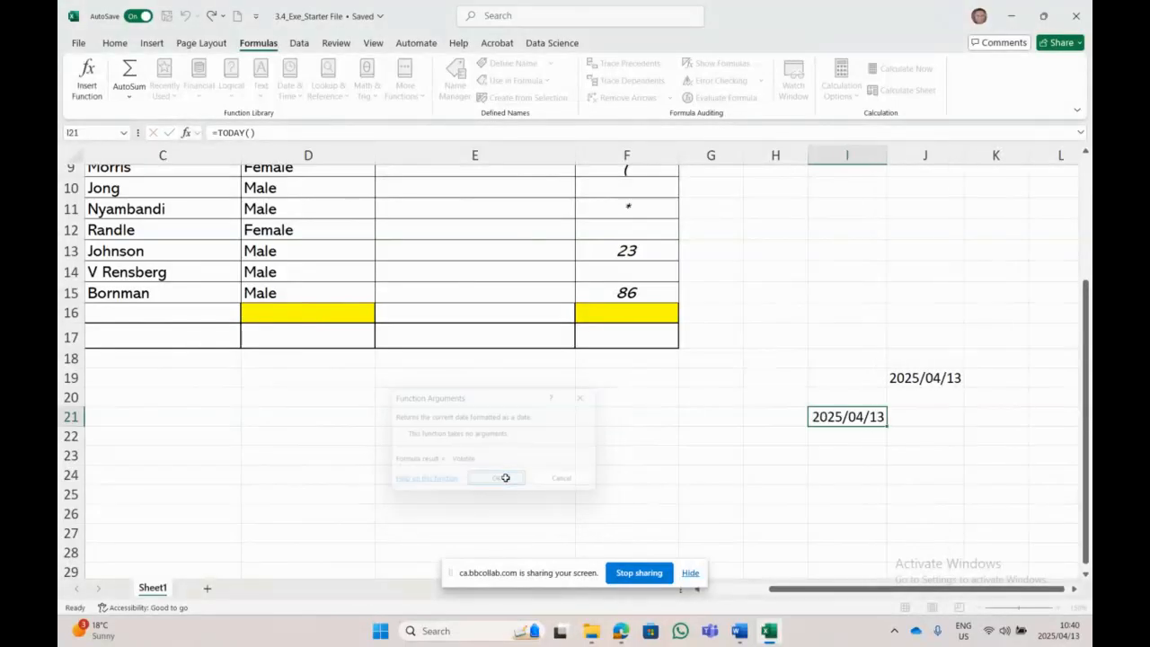
click(898, 395)
Step: Cut the J19 date and paste it into I19
click(932, 379)
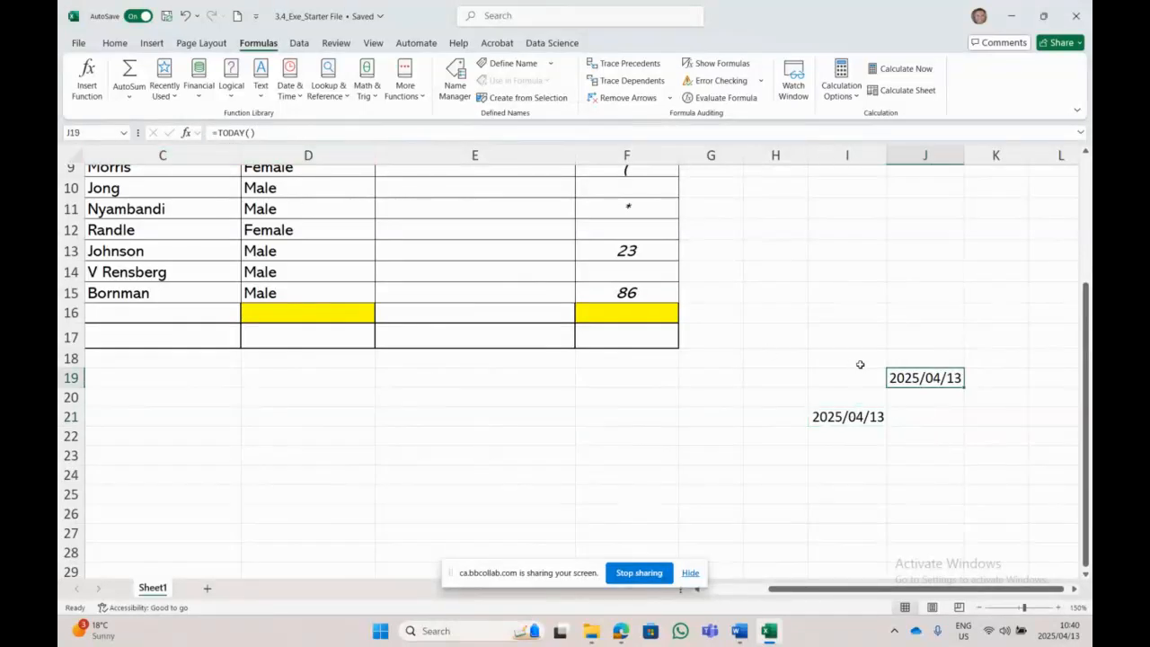
click(856, 420)
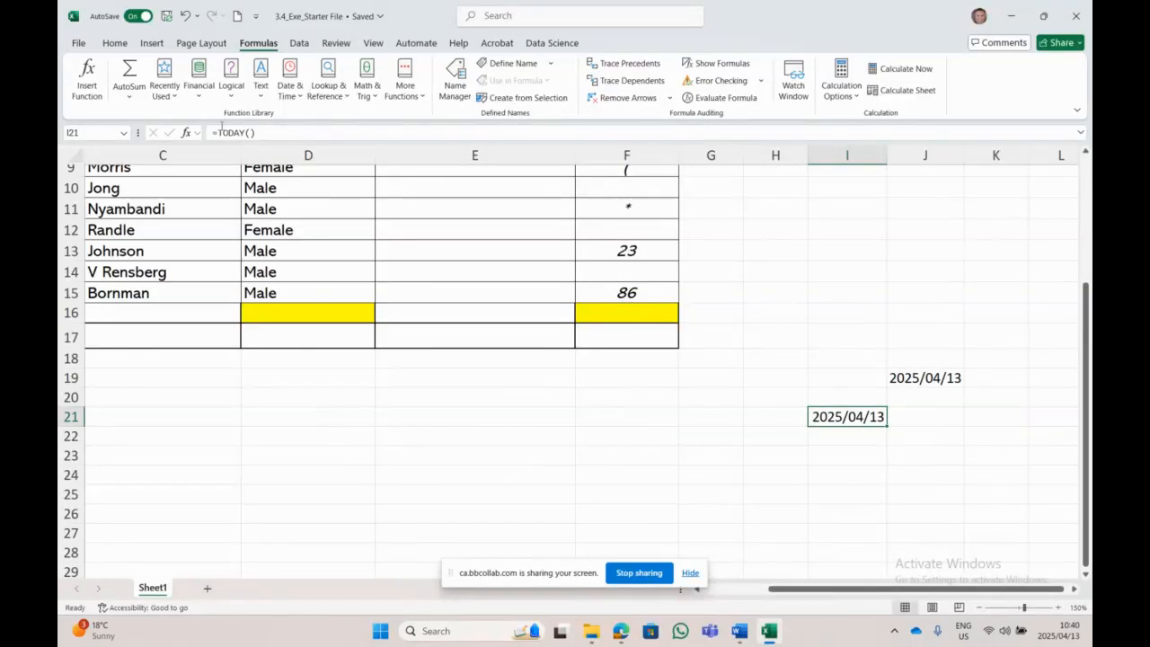
click(918, 376)
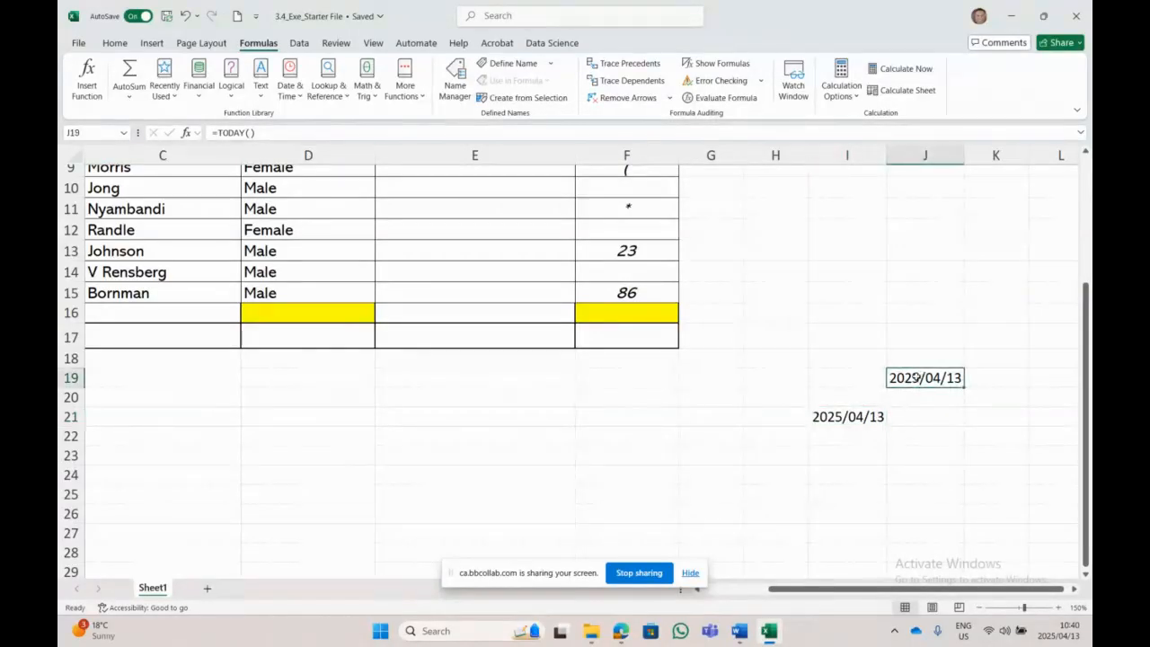
right_click(916, 377)
click(948, 195)
right_click(868, 375)
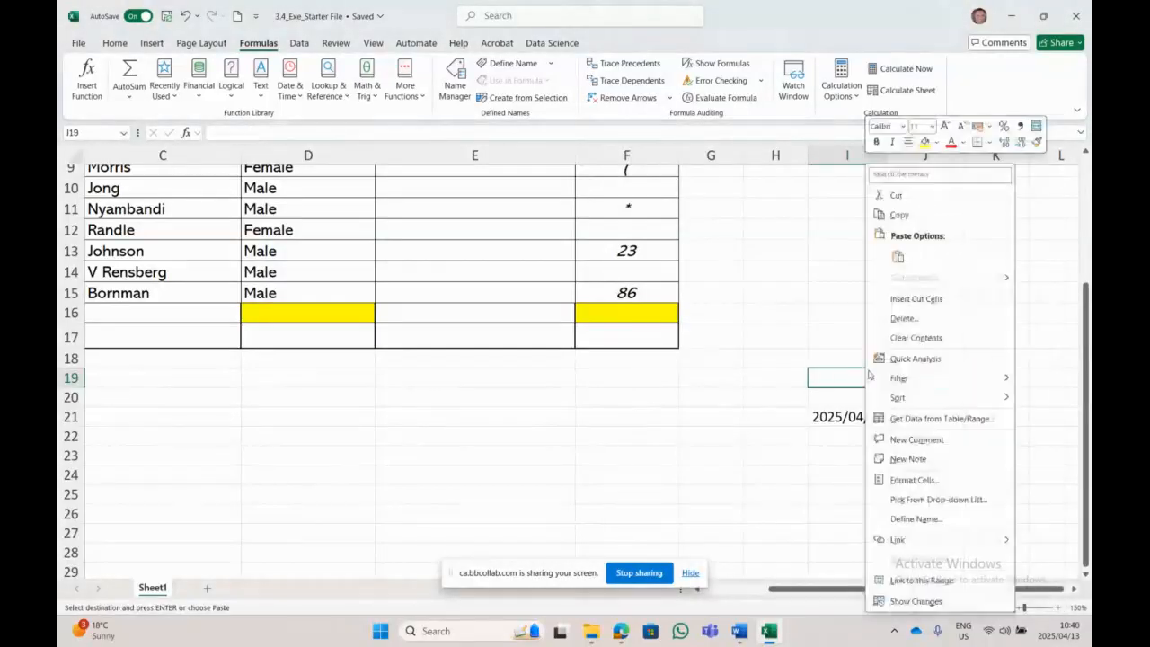
click(897, 256)
Step: Label the I19 date 'Manually' in J19
click(919, 384)
key(shift+space)
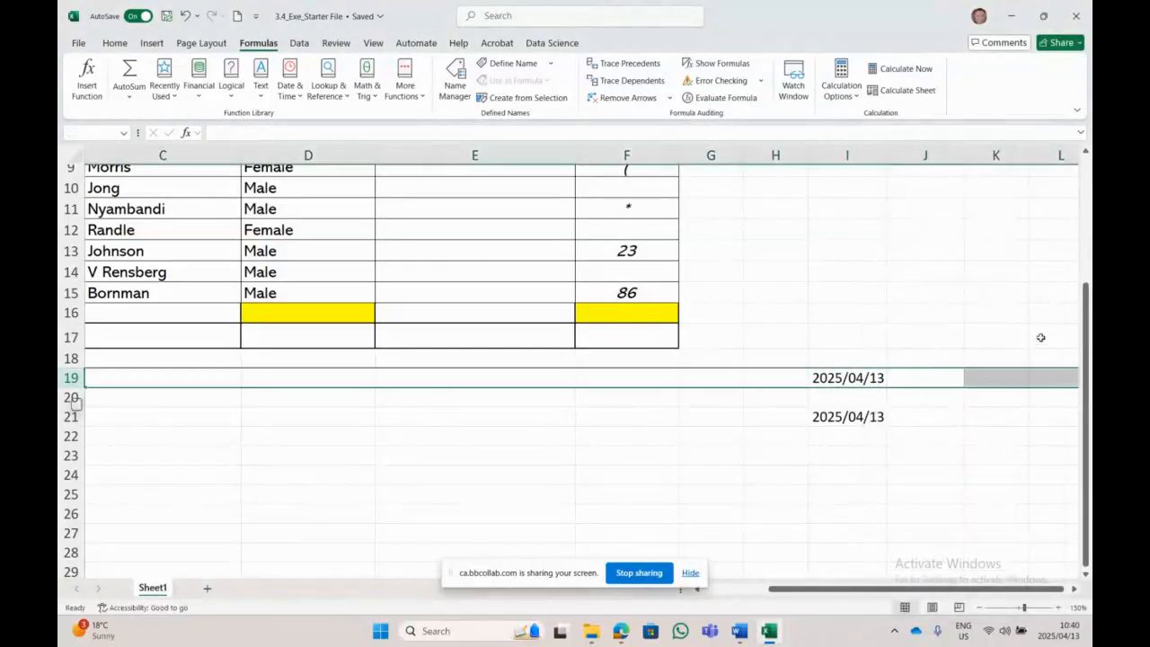
text(M)
click(926, 485)
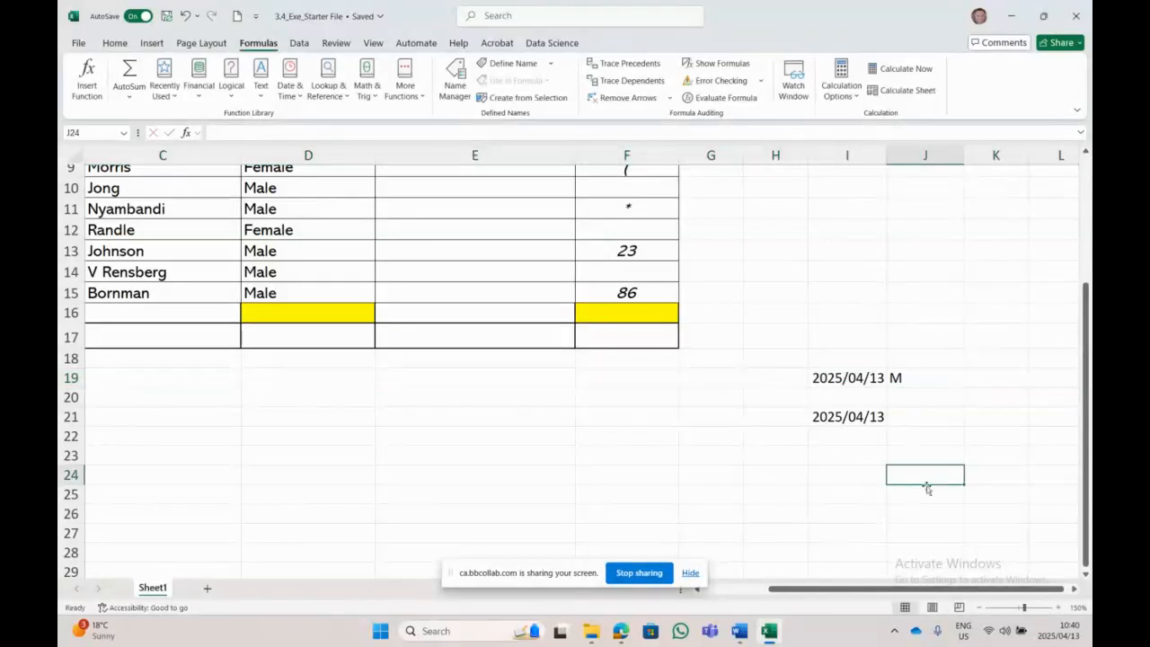
click(946, 377)
text(Manula)
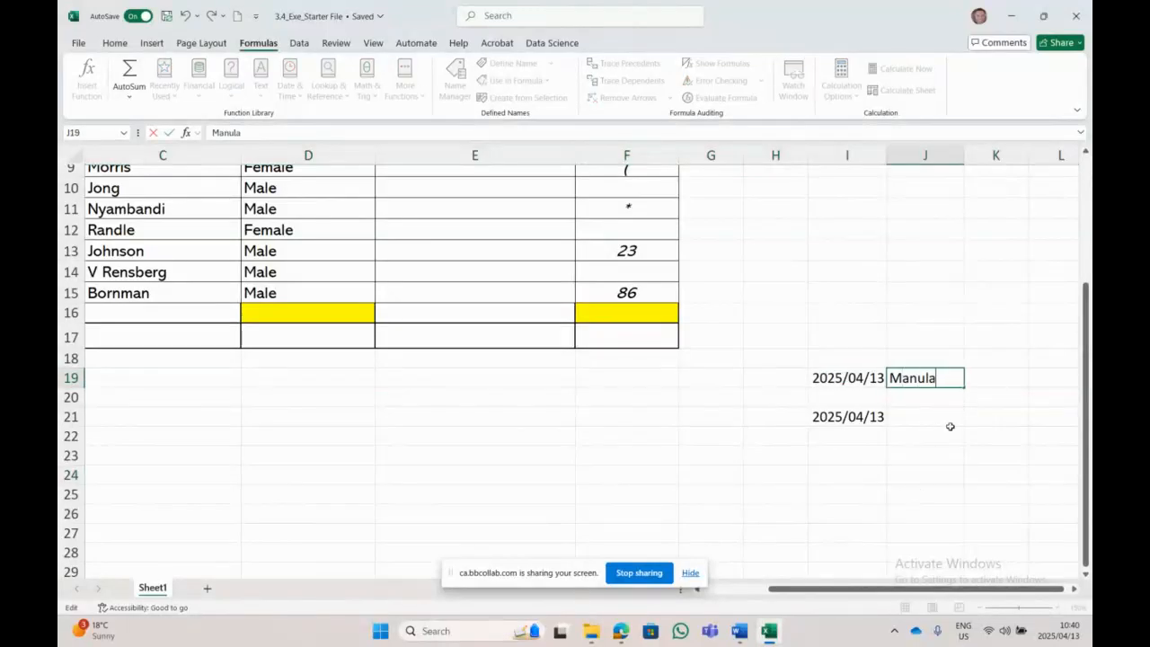
text(yy)
key(BackSpace)
key(BackSpace)
key(BackSpace)
key(BackSpace)
text(a)
text(llyu)
click(907, 417)
Step: Label the I21 date 'Formula Tab-Searching for the Today date Function' in J21
text(Formalua)
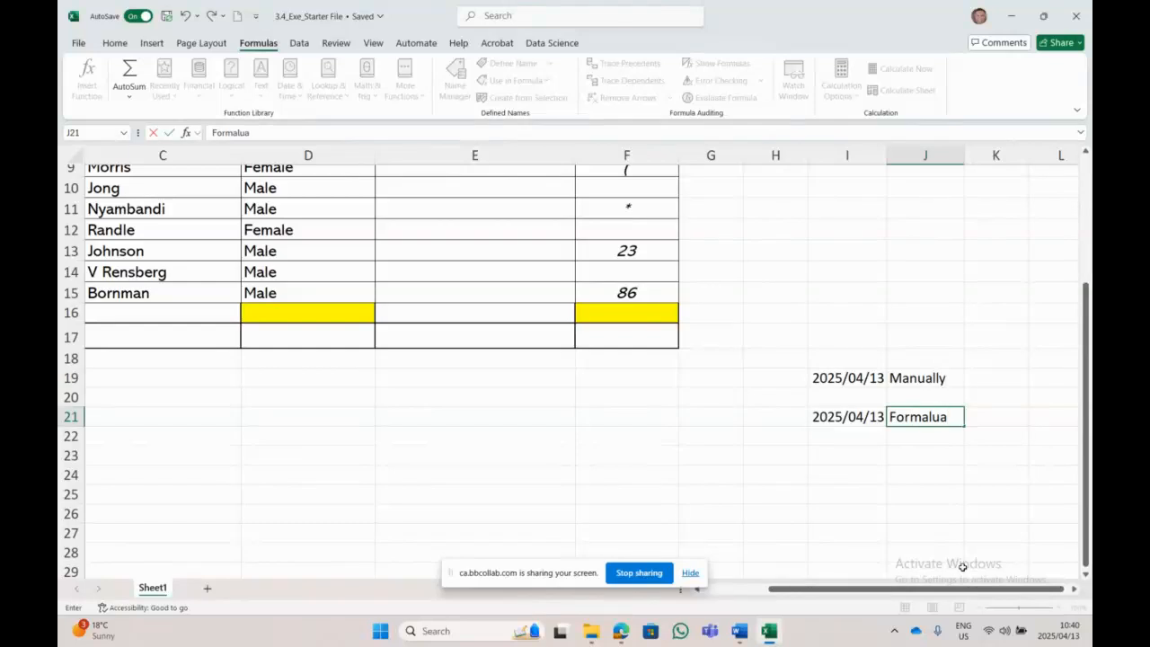
key(BackSpace)
key(BackSpace)
key(BackSpace)
text(ula Tab-Seachinmg)
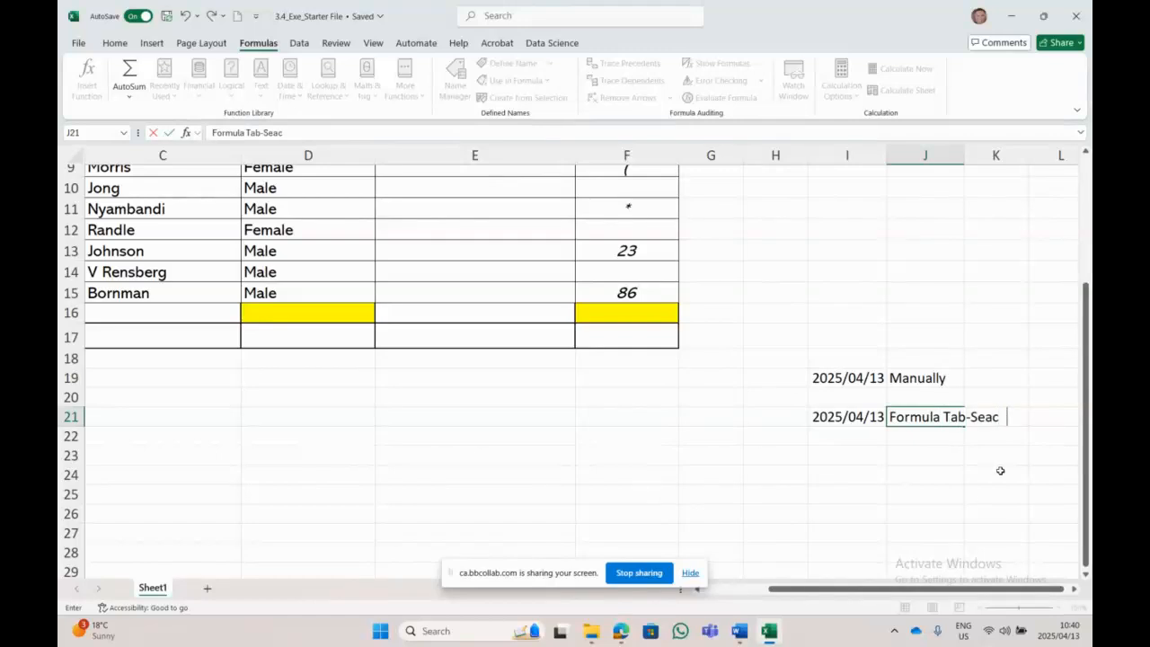
key(BackSpace)
key(BackSpace)
key(BackSpace)
key(BackSpace)
key(BackSpace)
key(BackSpace)
text(rchoing)
key(BackSpace)
key(BackSpace)
key(BackSpace)
key(BackSpace)
text(ing for the Today )
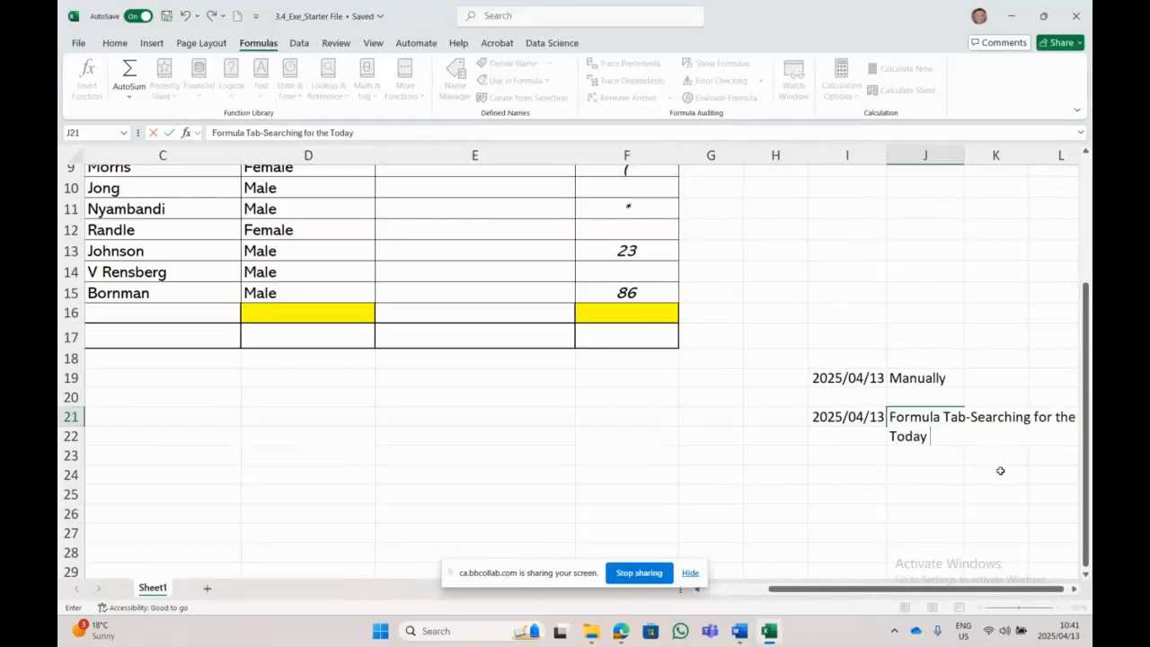
text(date Func)
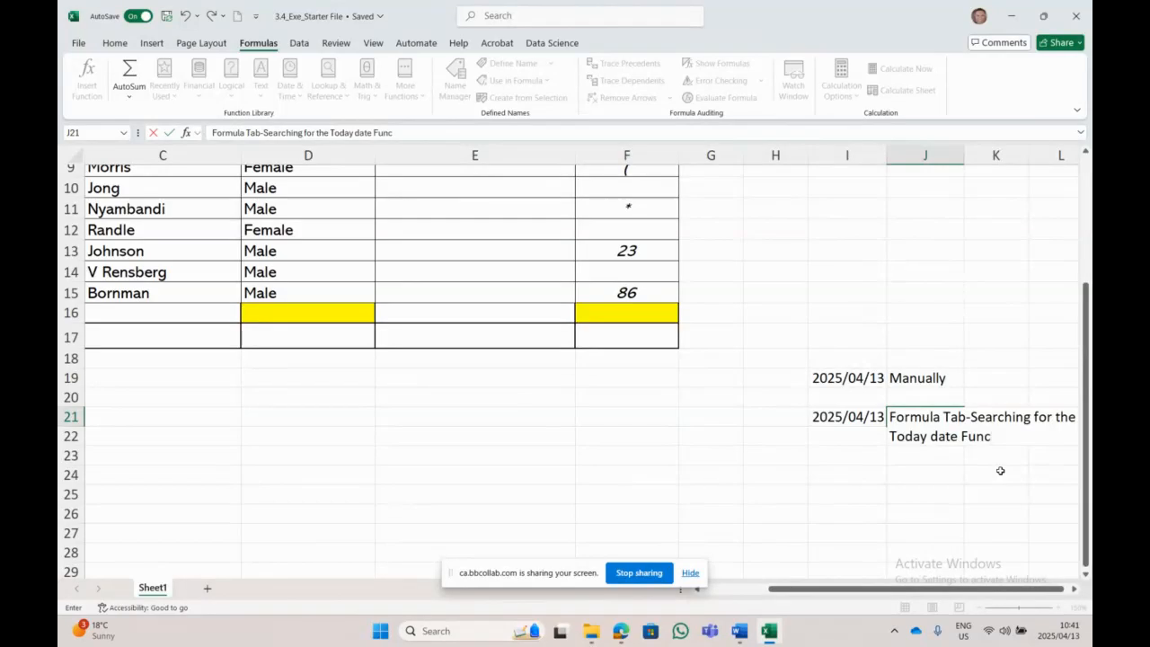
text(tion)
click(890, 508)
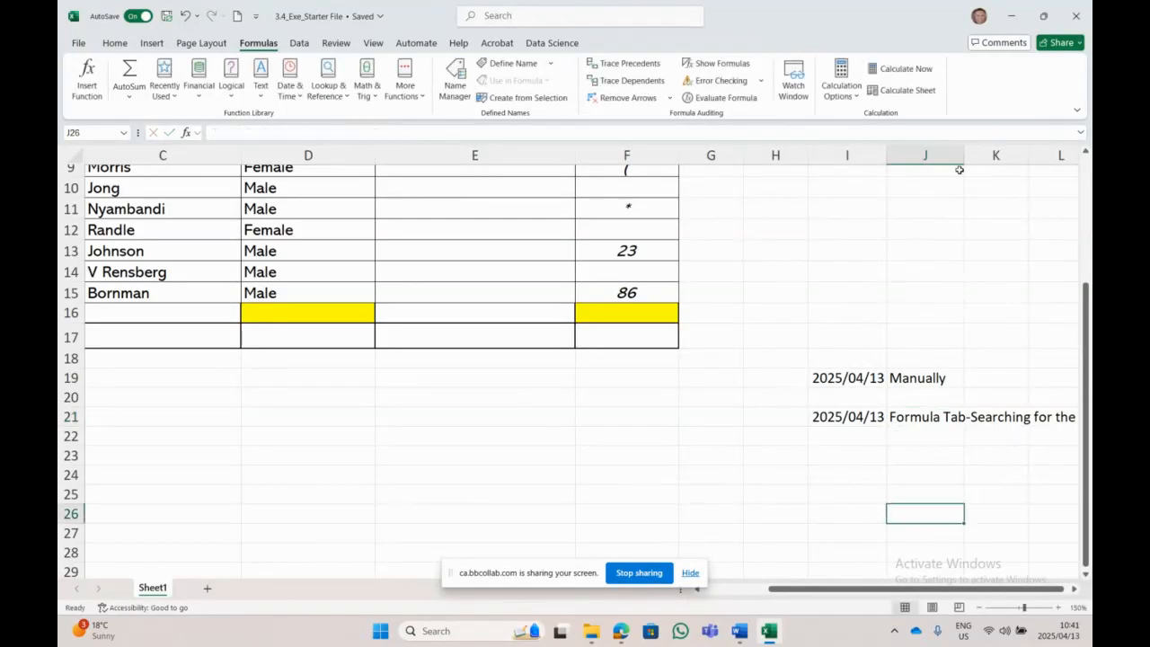
Step: Widen column J to fit the long label, then select cell I23
drag(963, 155, 1078, 158)
drag(944, 591, 995, 595)
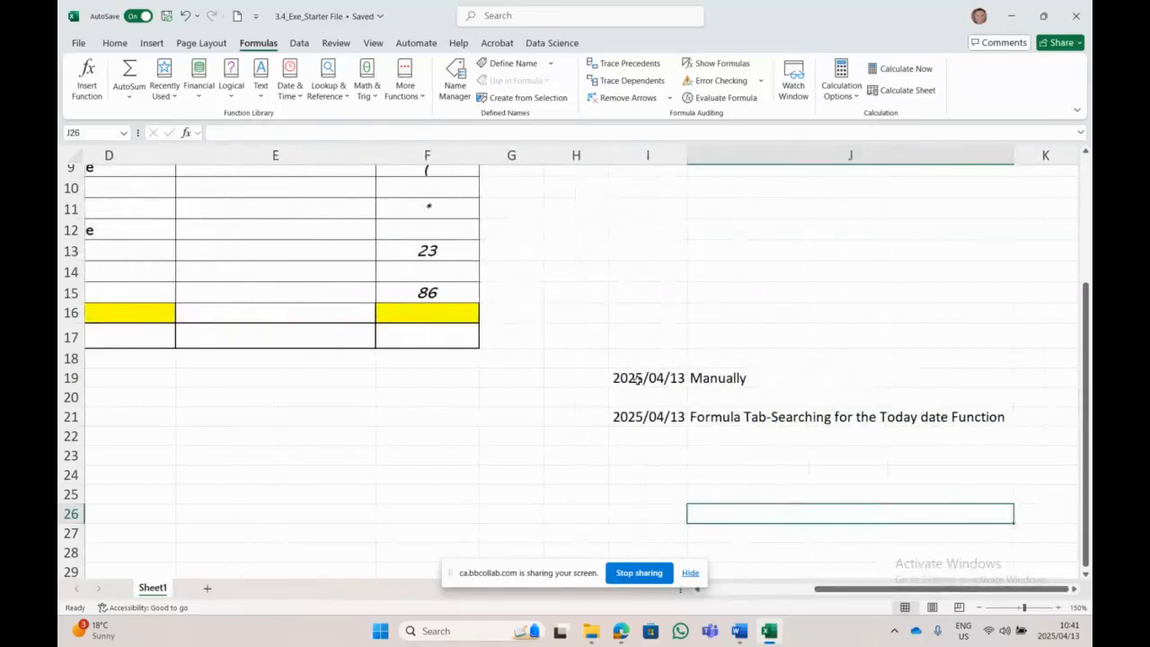
drag(638, 377, 777, 418)
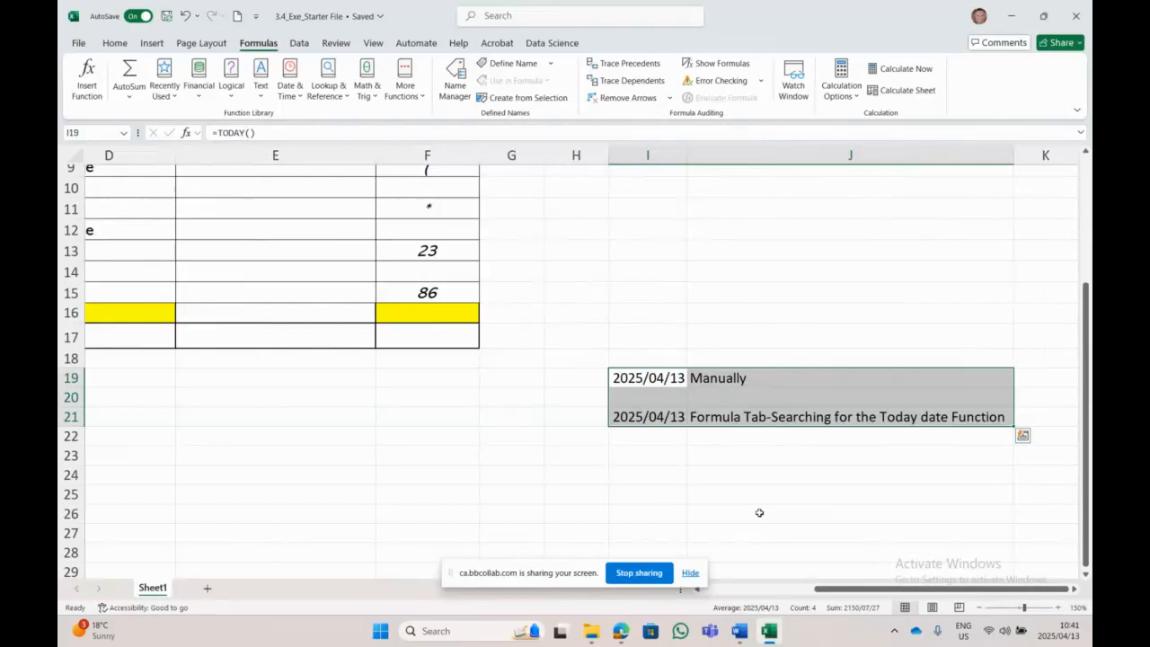
click(644, 444)
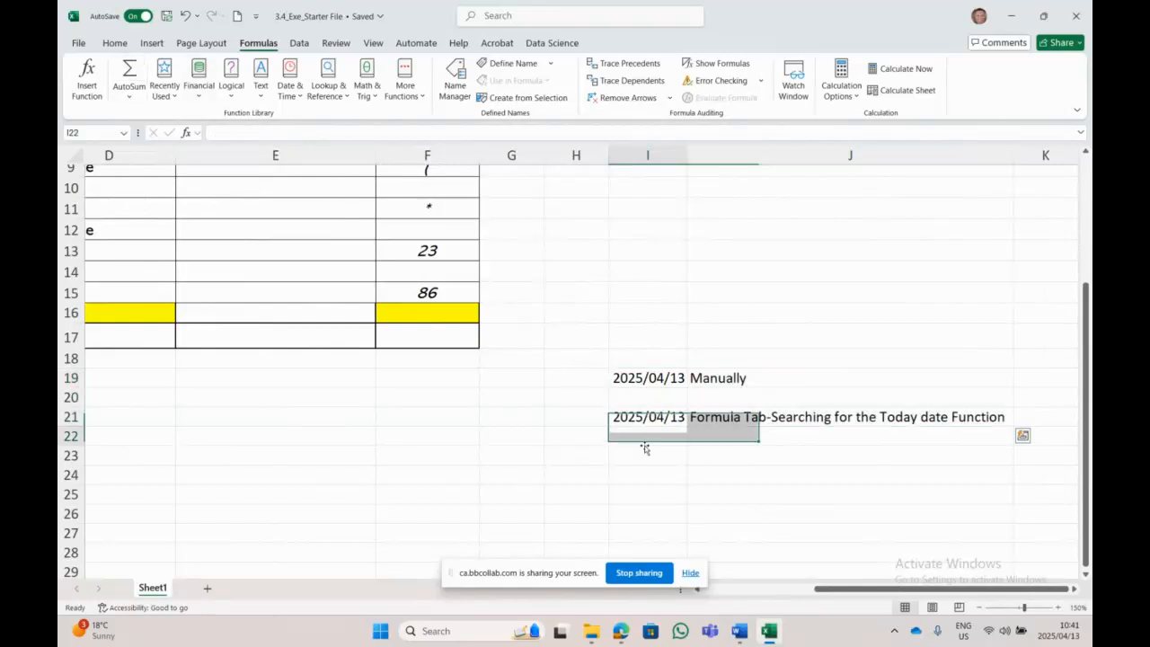
click(639, 458)
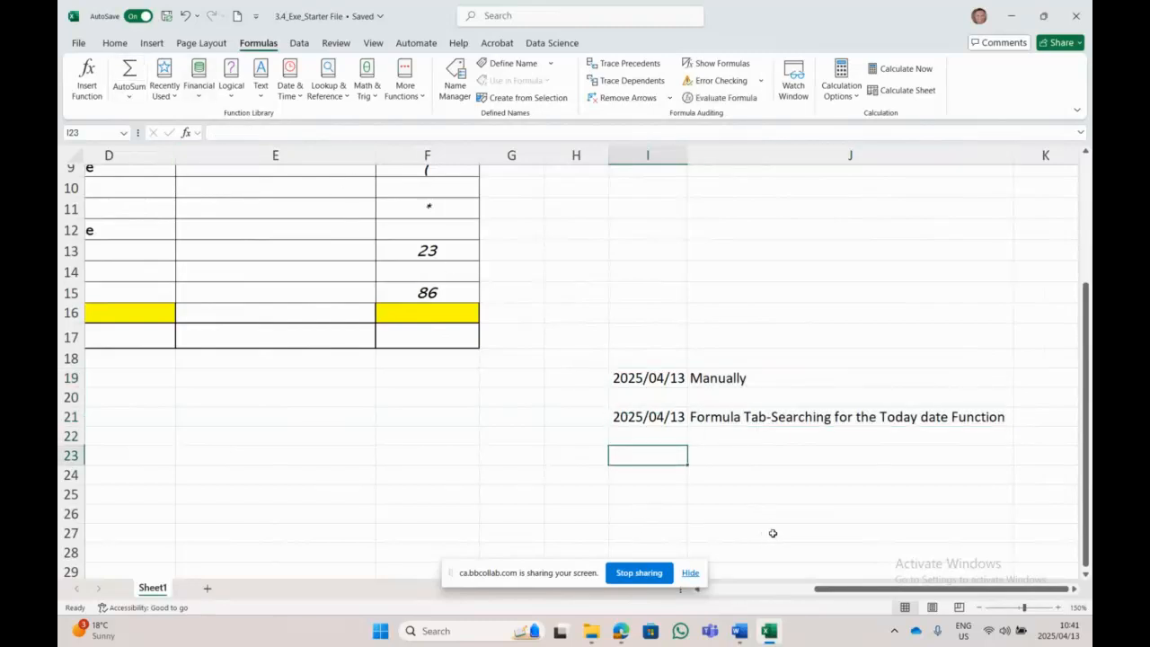
Step: Type the note 'Text Today Function with a sequence' into cell I23
text(Text Tod)
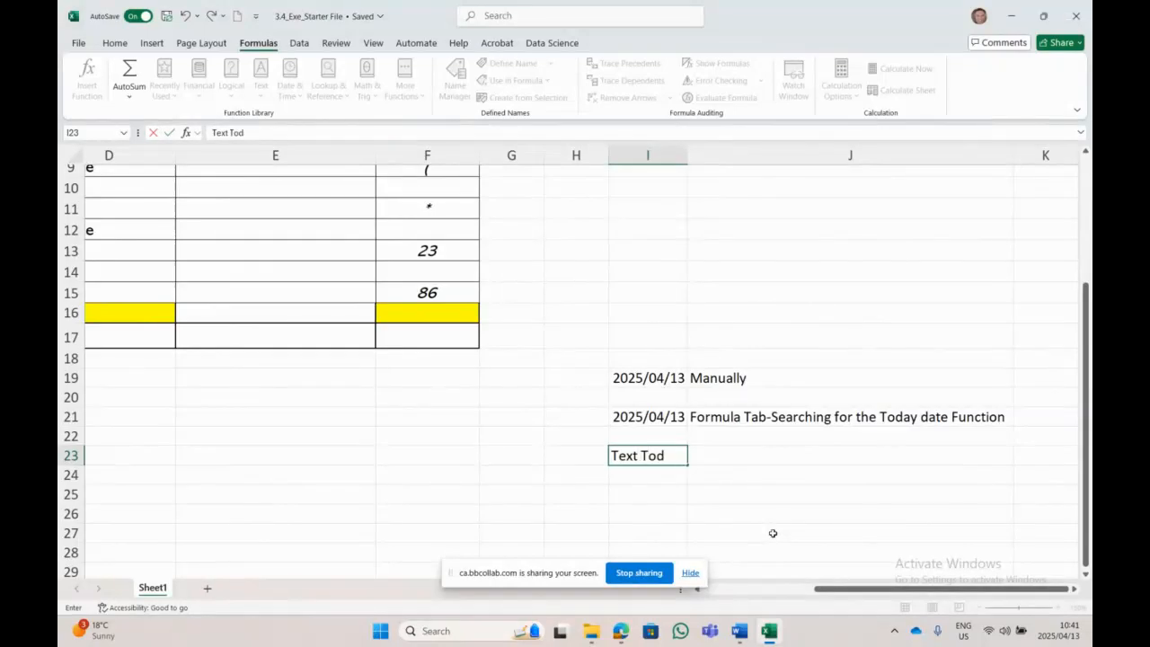
text(ay Function)
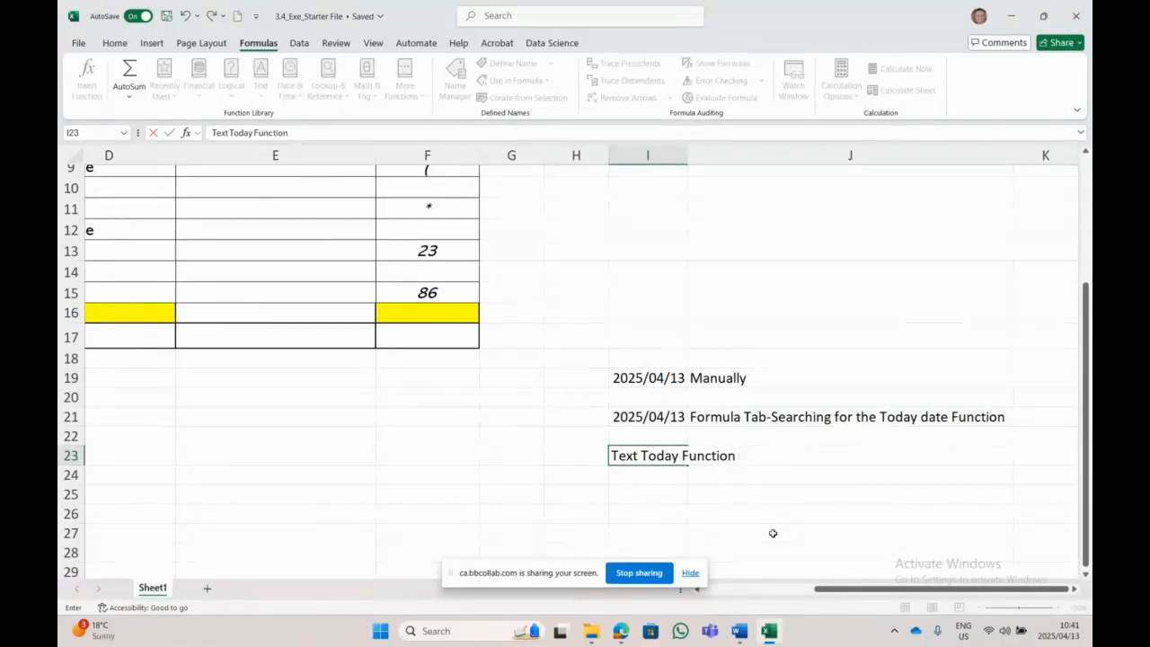
text( with a D)
key(BackSpace)
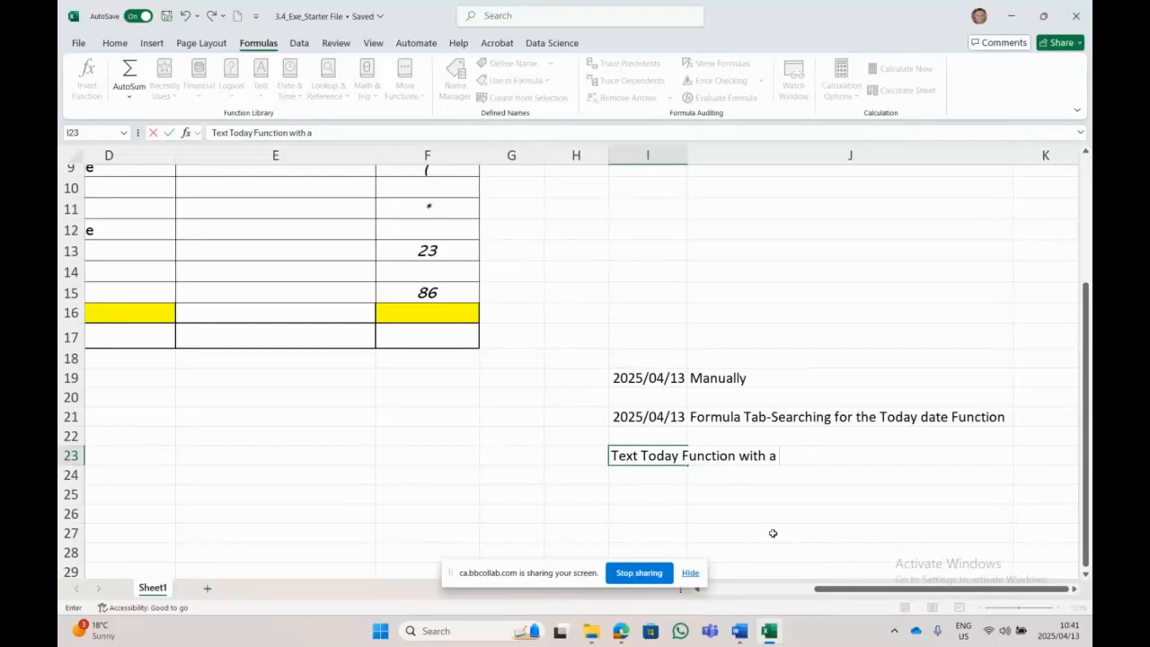
text(sequence)
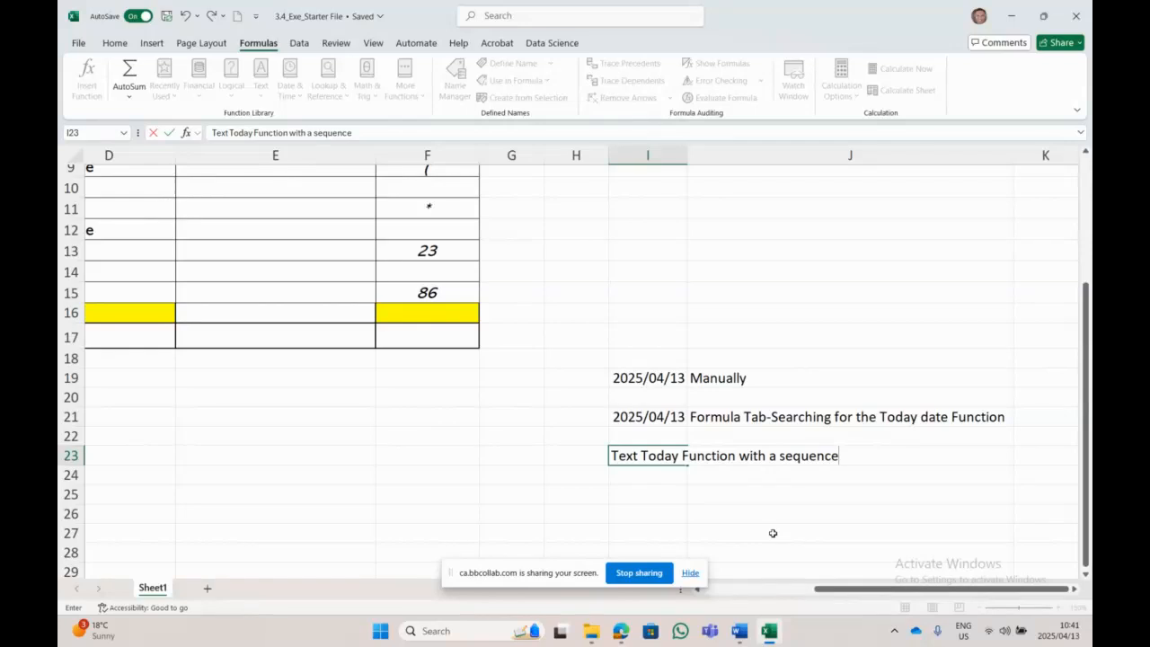
click(873, 386)
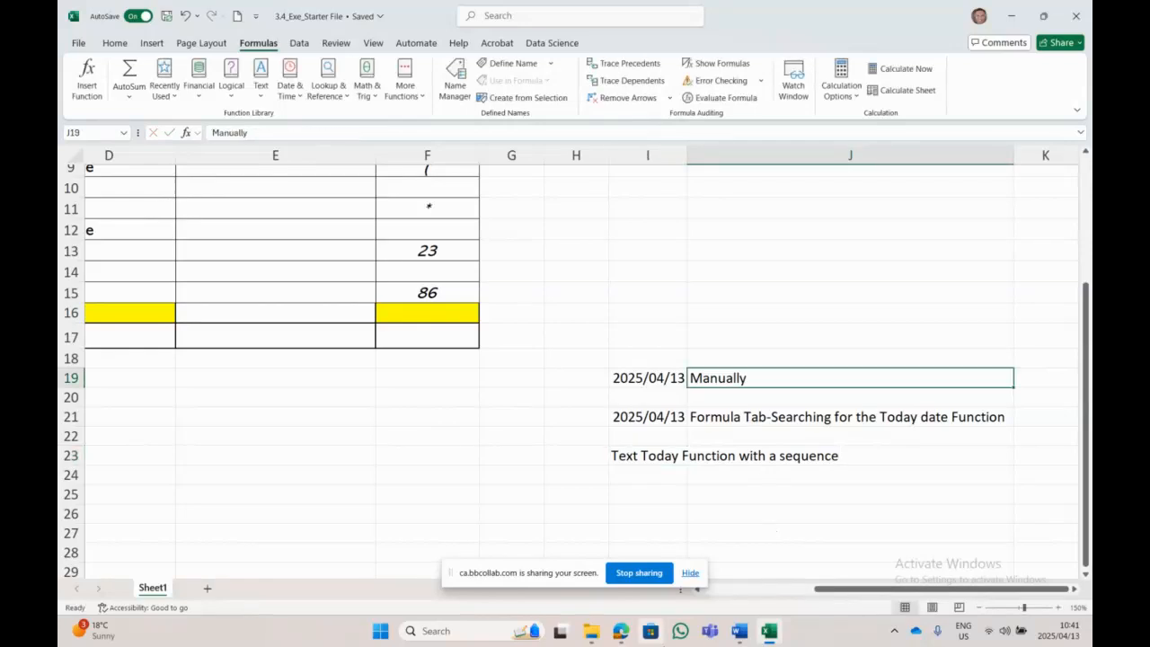
Step: Enter =TEXT(TODAY("YYYY/MM/DD") in C2, which Excel flags with a formula warning
drag(817, 589, 706, 588)
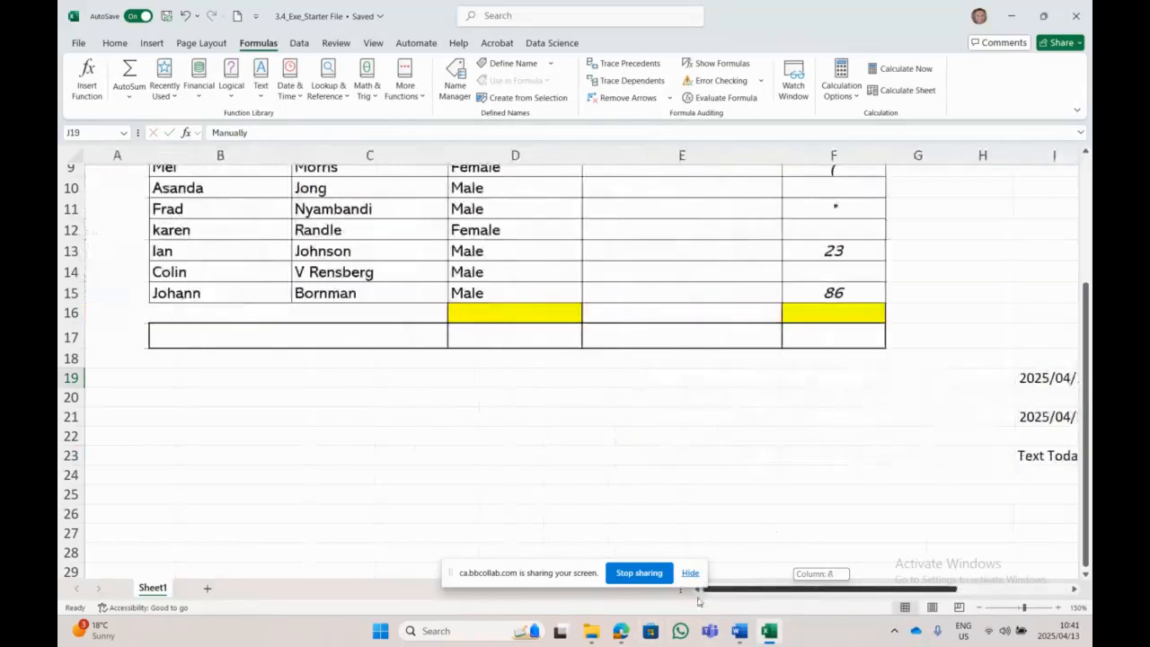
scroll(269, 381, up, 3)
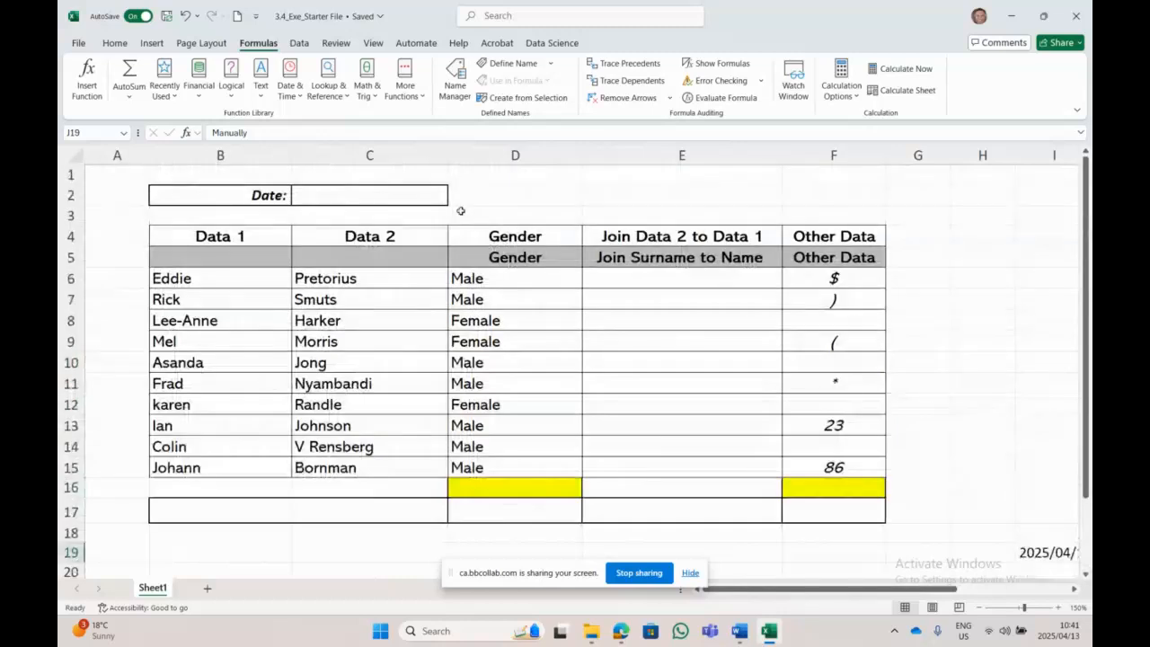
click(405, 198)
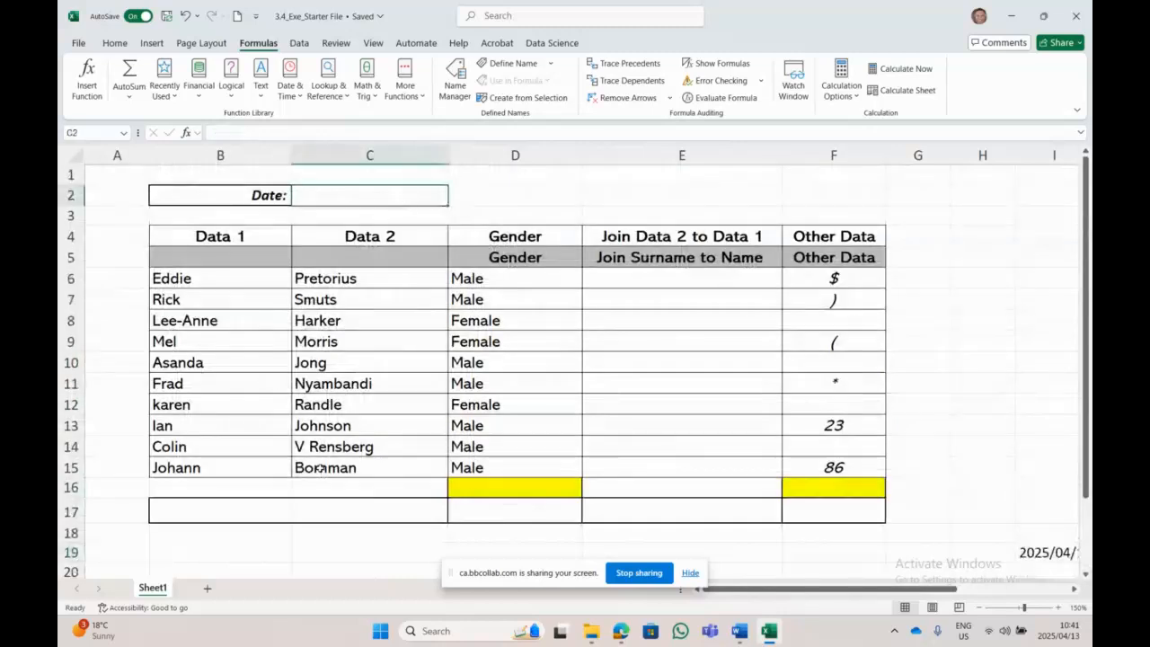
text(=)
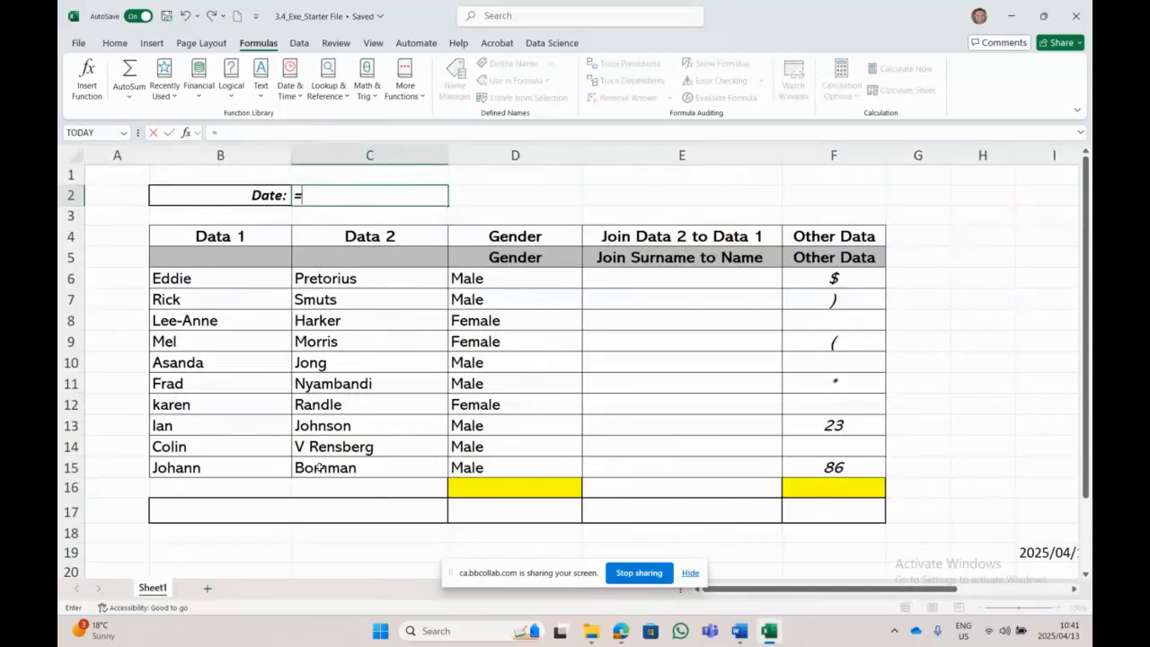
text(text)
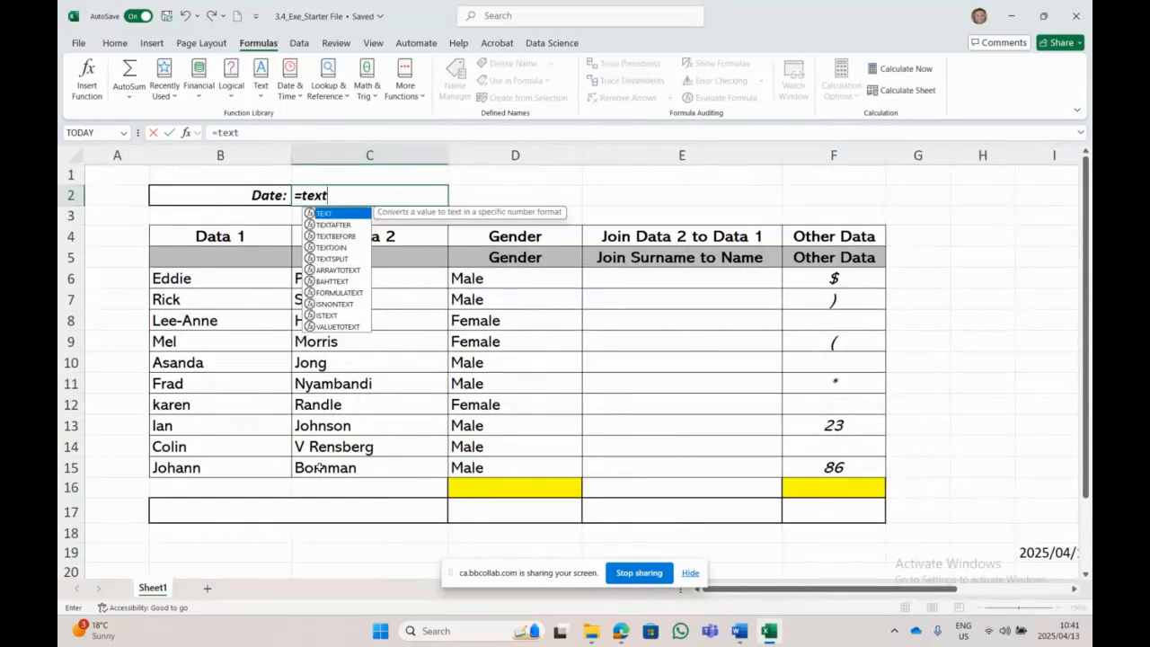
key(Tab)
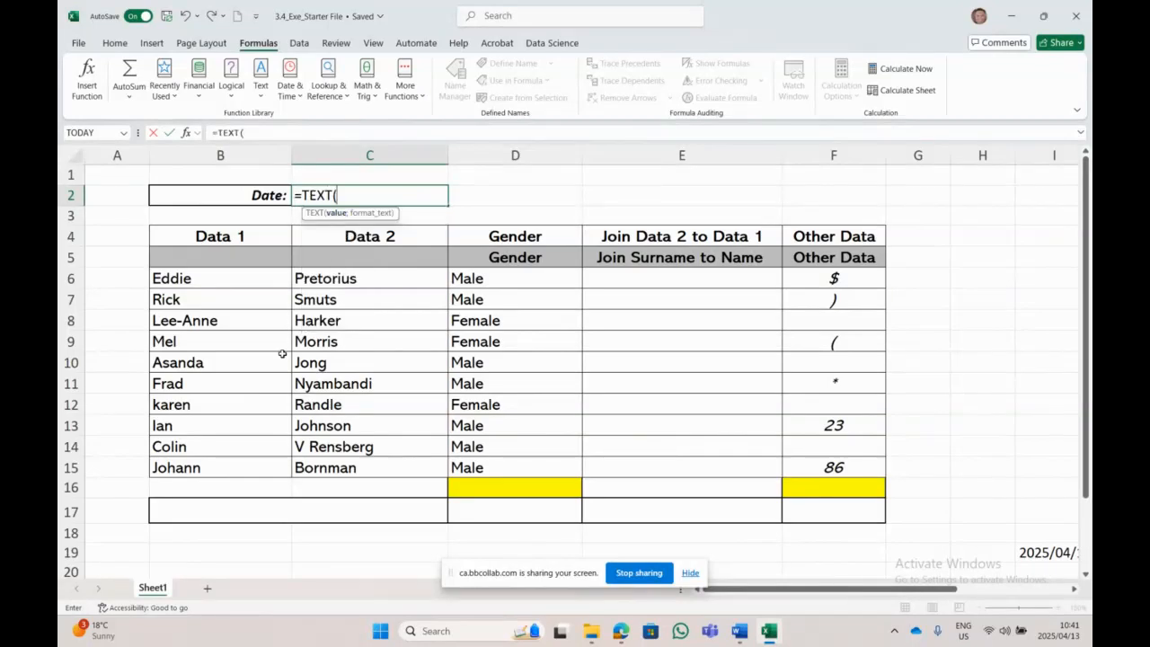
text(today)
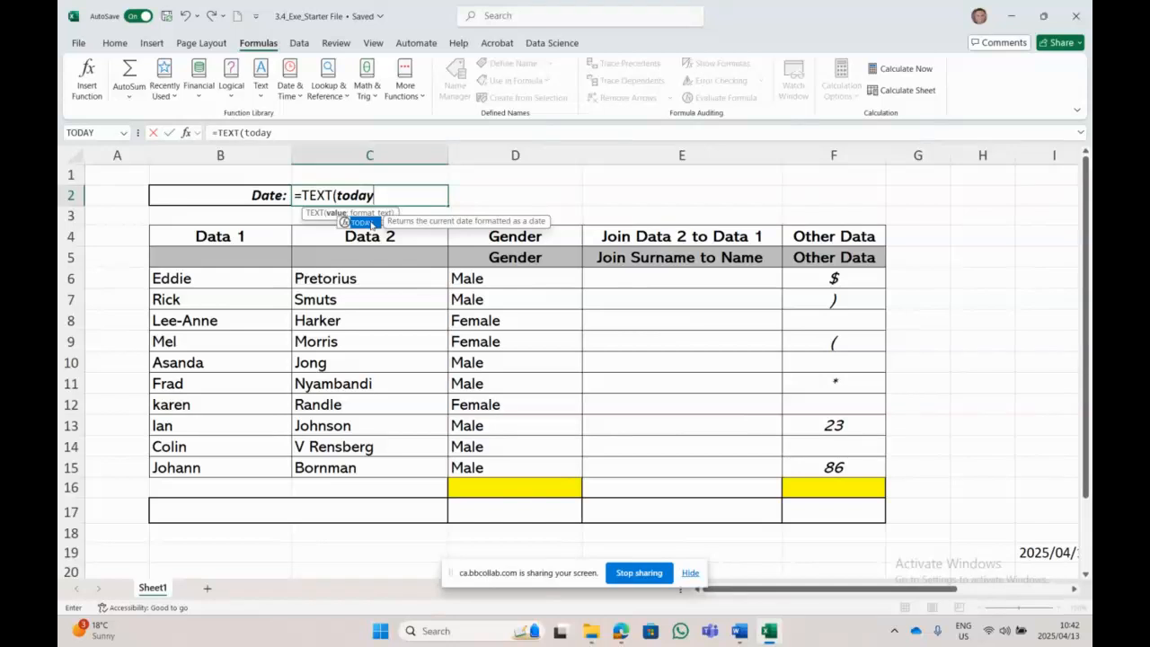
key(Tab)
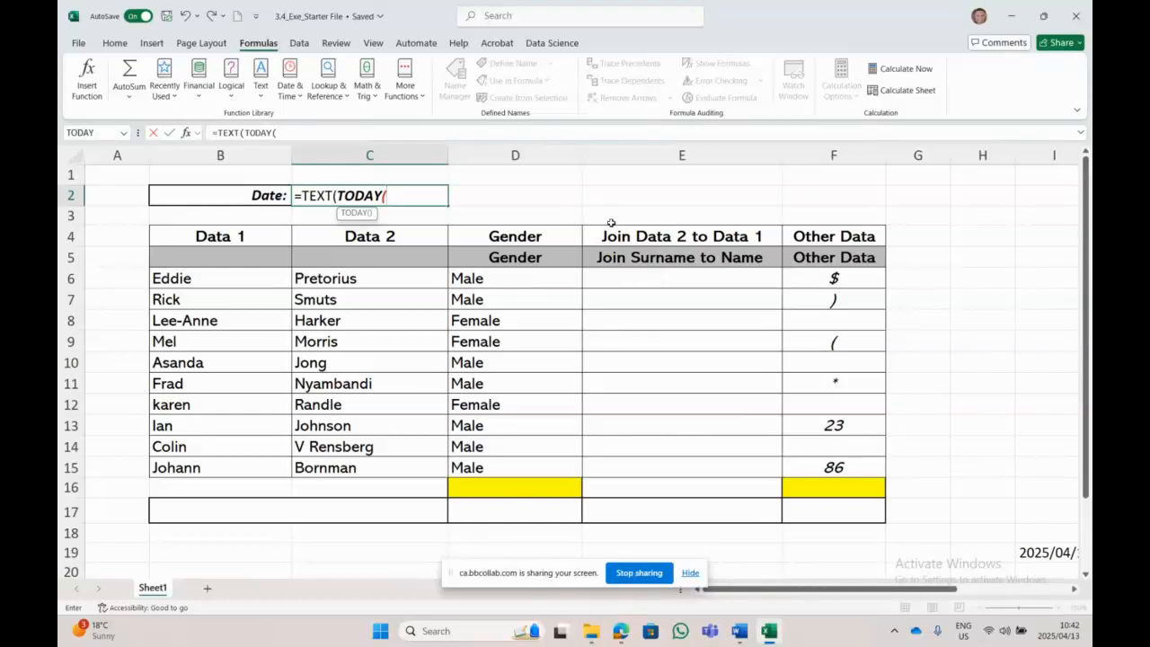
text(")
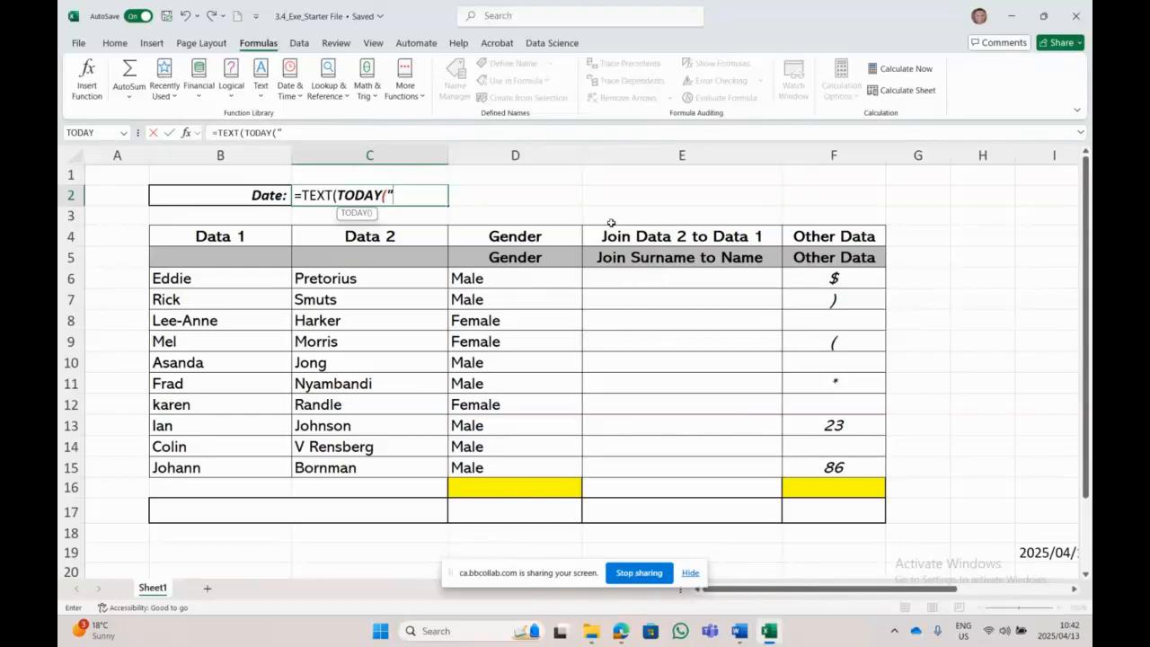
text(YYYY/MM)
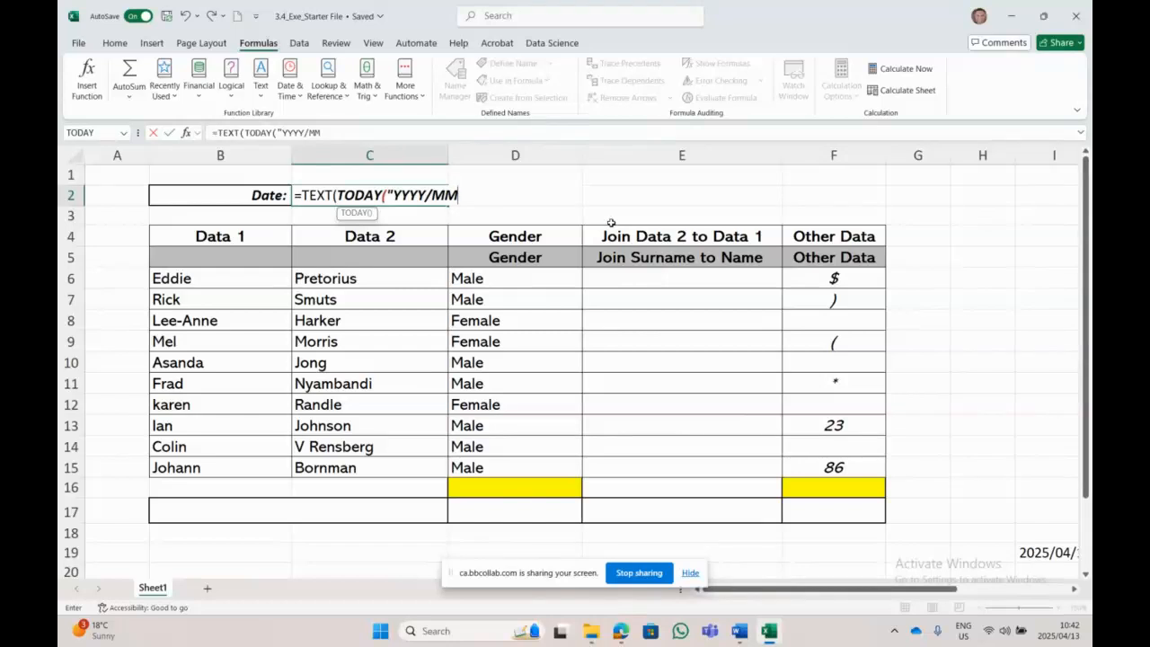
text(/DD)
text(")
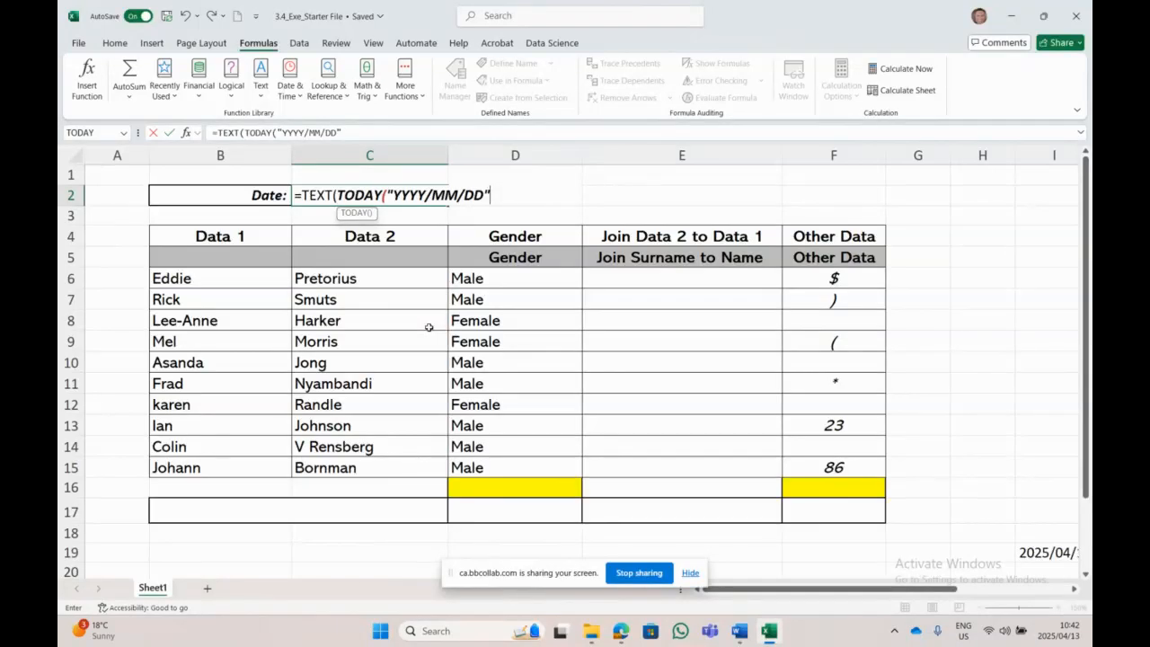
text())
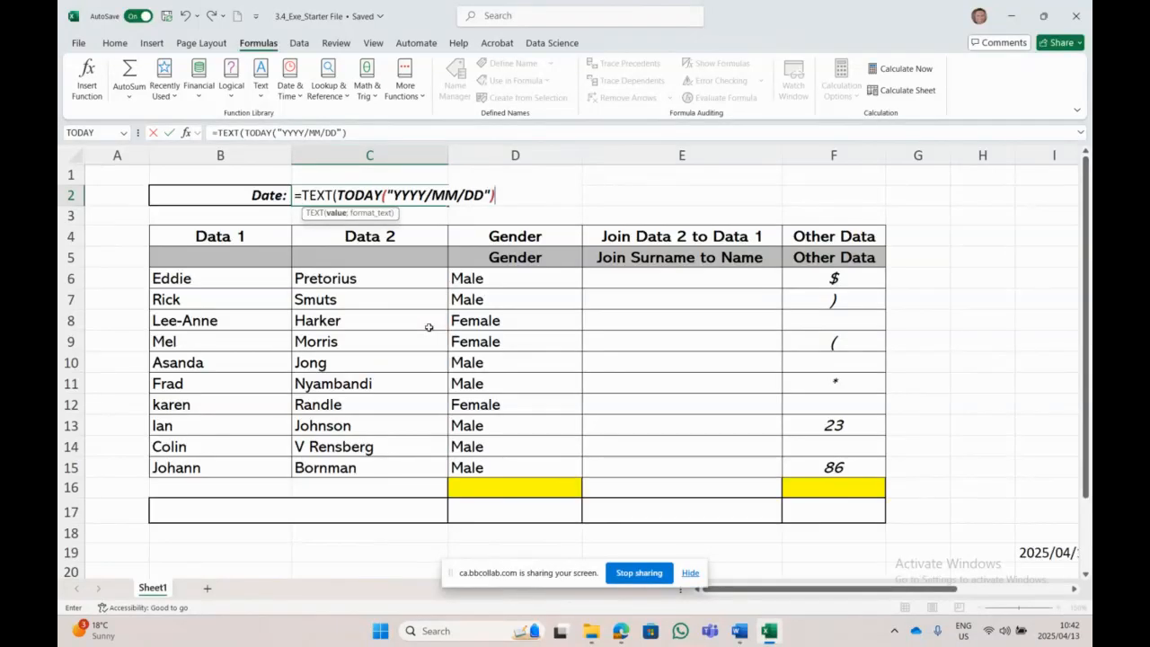
key(Return)
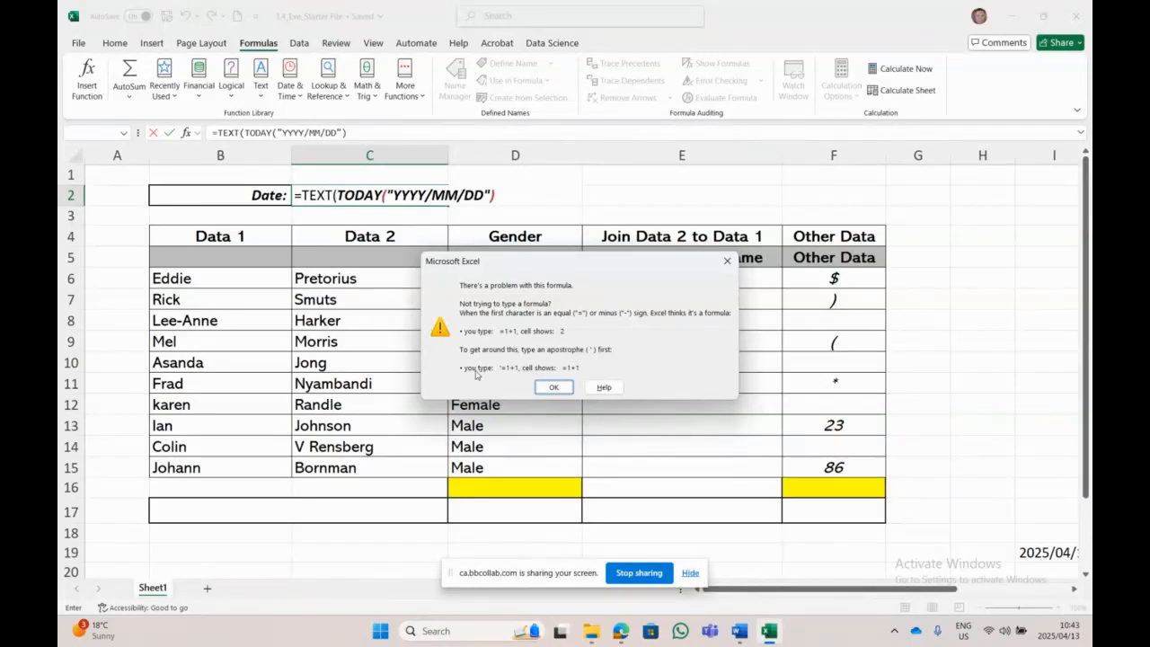
Step: Dismiss the warning and revise C2 to =TEXT(TODAY;"YYYY/MM/DD"), which returns #VALUE!
click(552, 388)
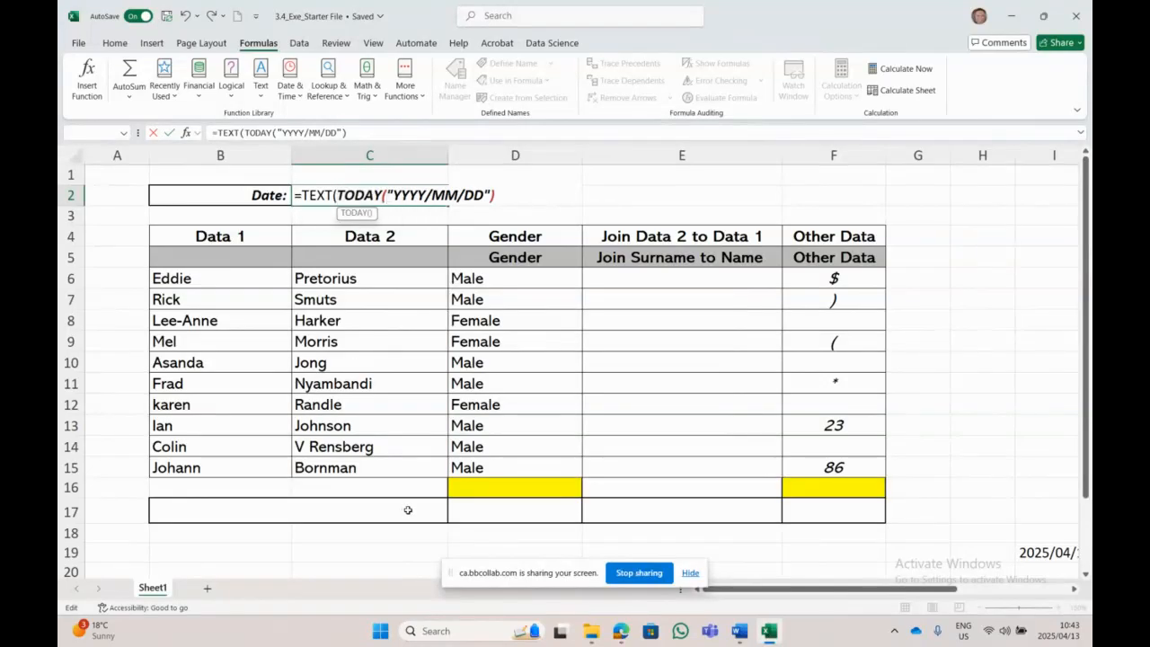
key(BackSpace)
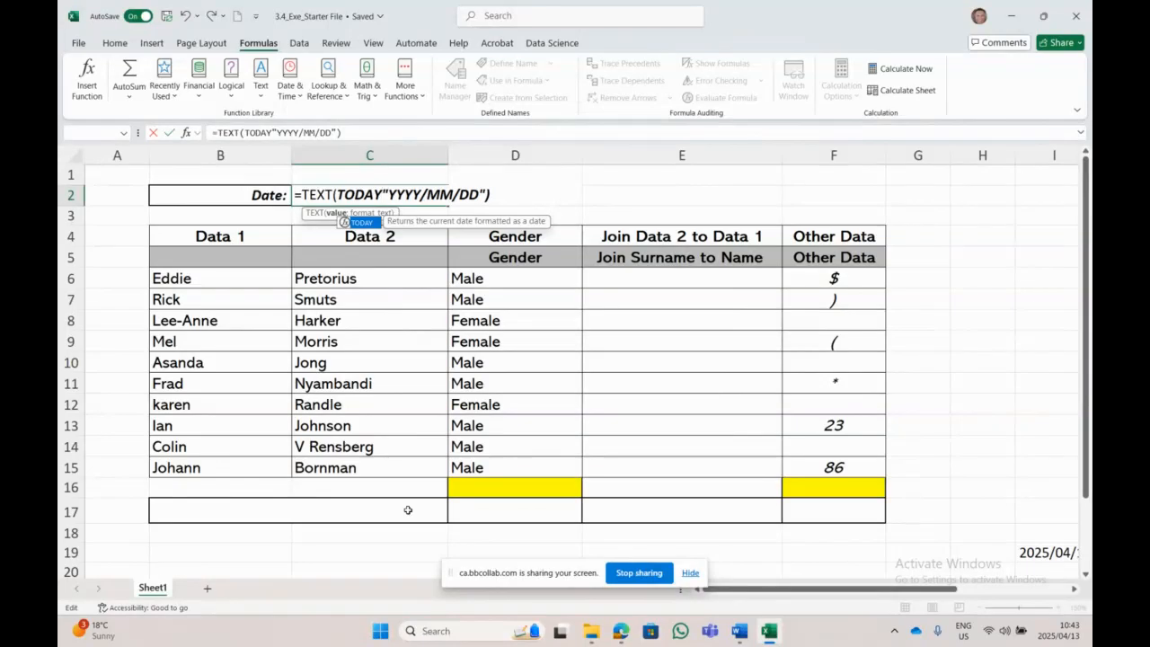
text(;)
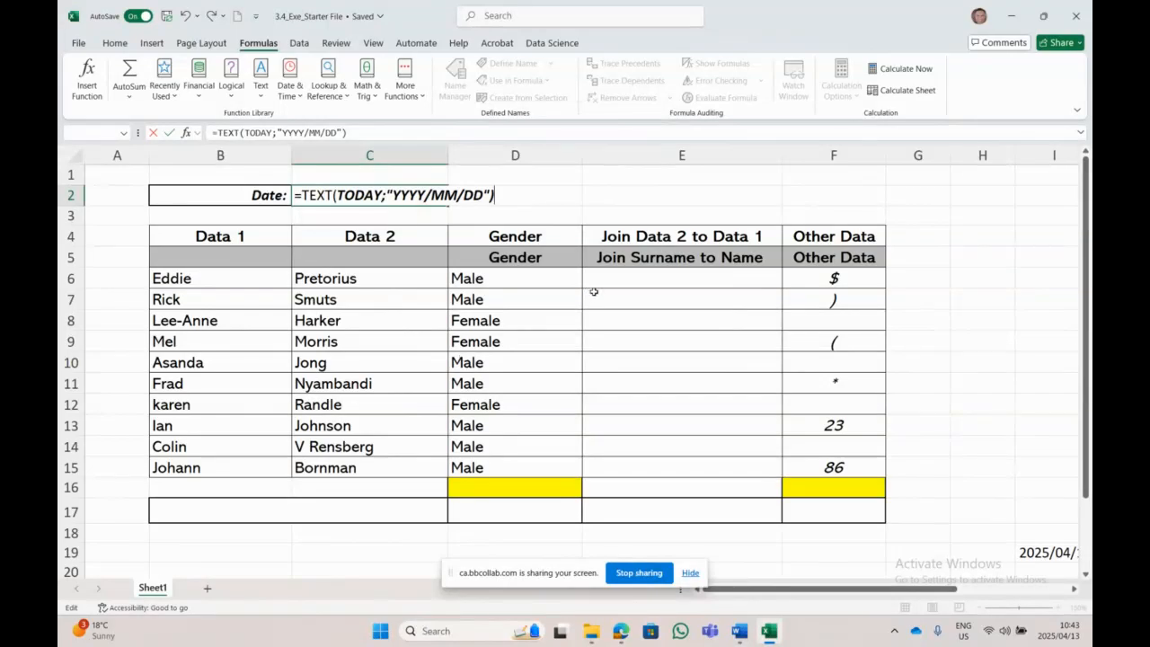
key(End)
key(Return)
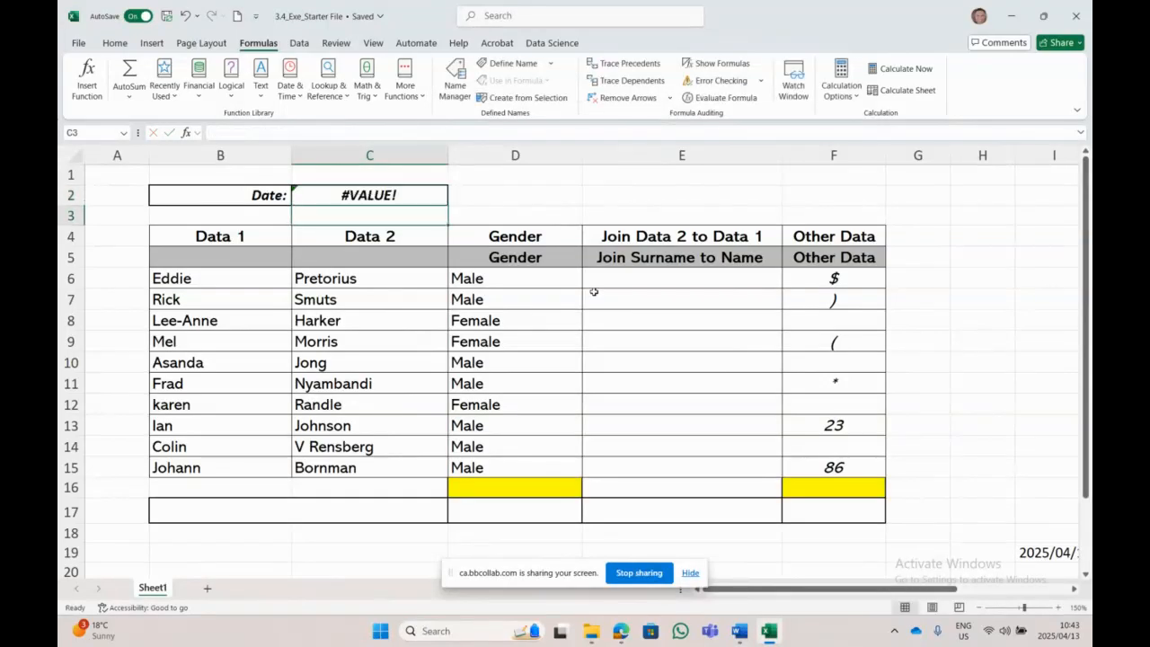
Step: Try a comma separator in the C2 formula and dismiss the resulting error
key(Up)
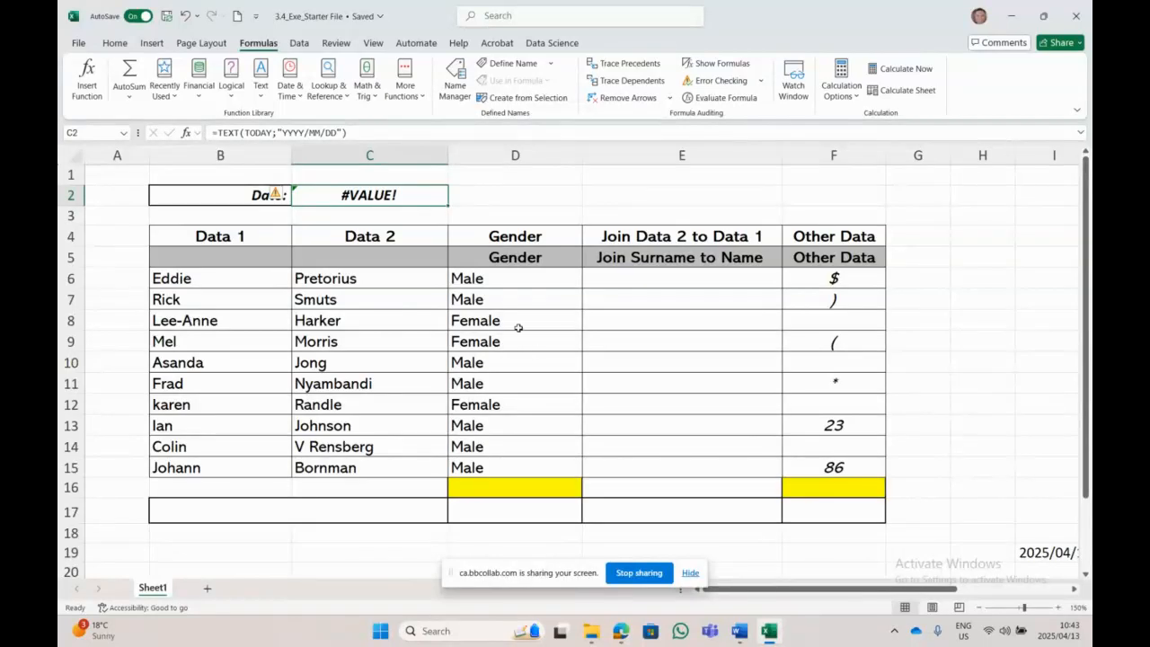
click(281, 133)
key(BackSpace)
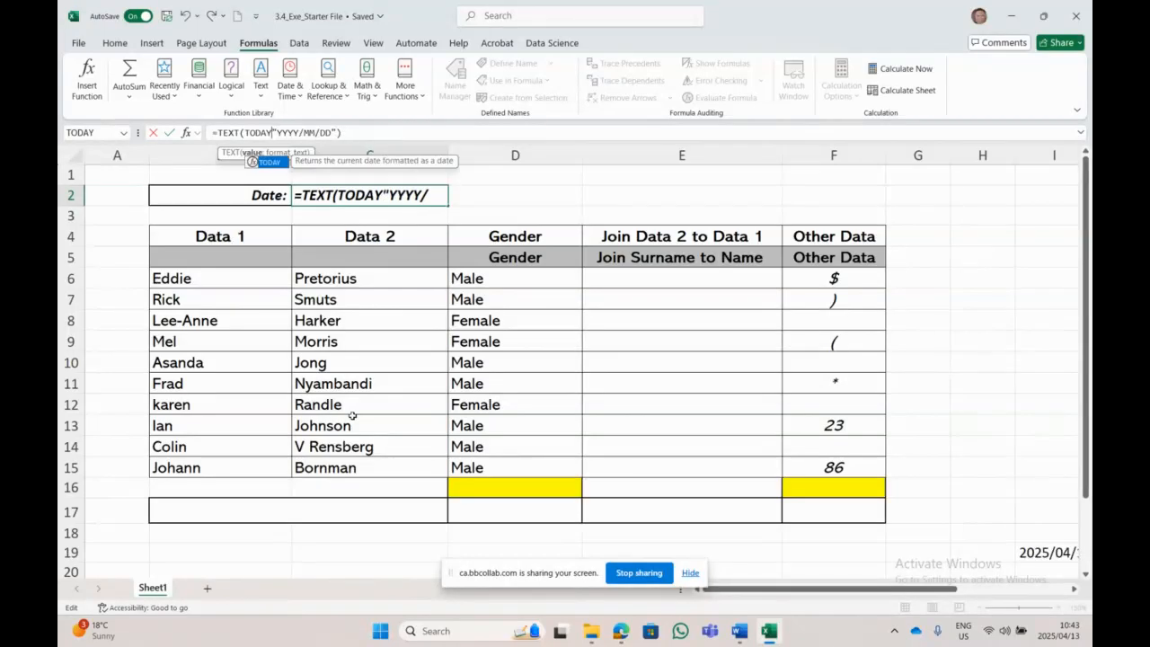
text(,)
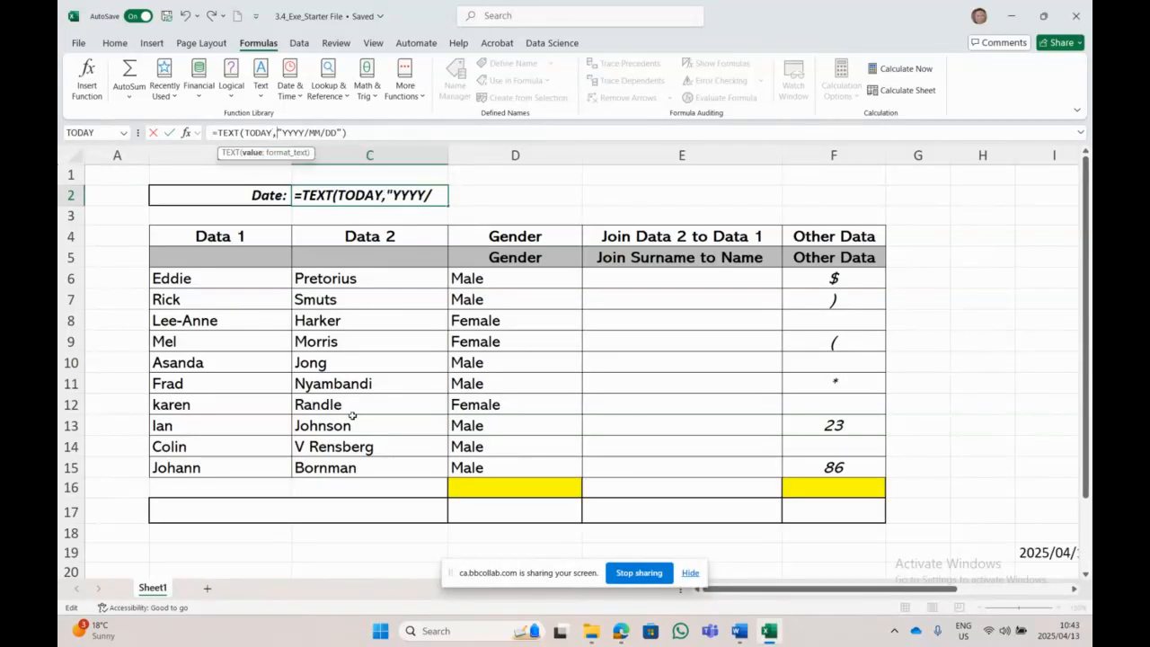
key(End)
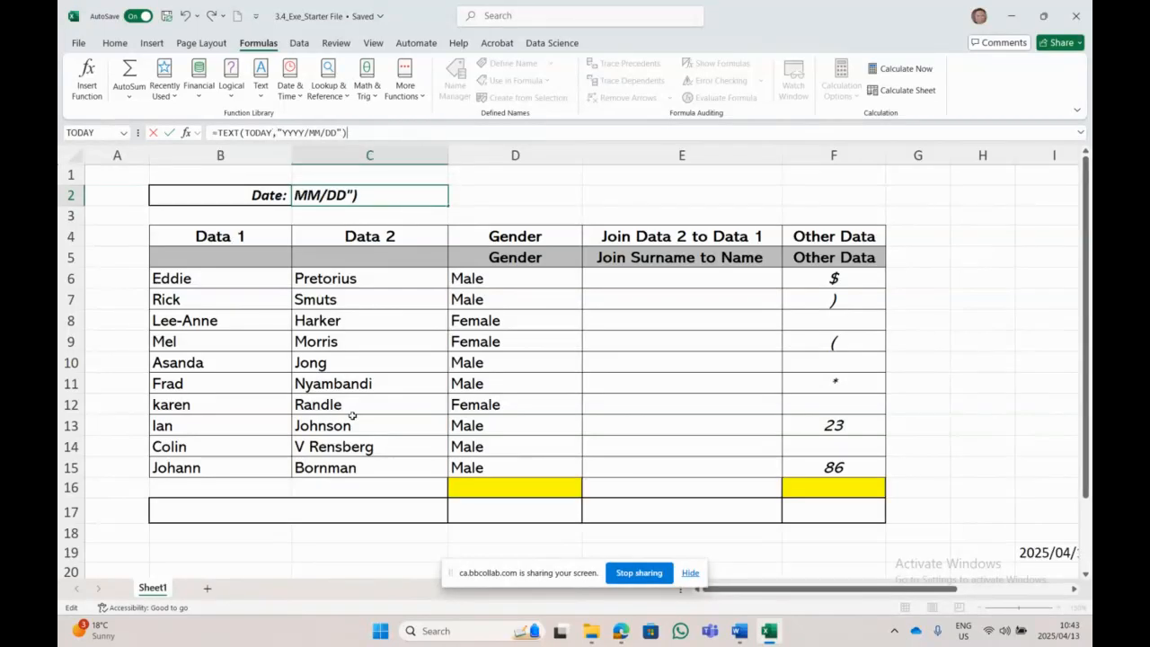
key(Return)
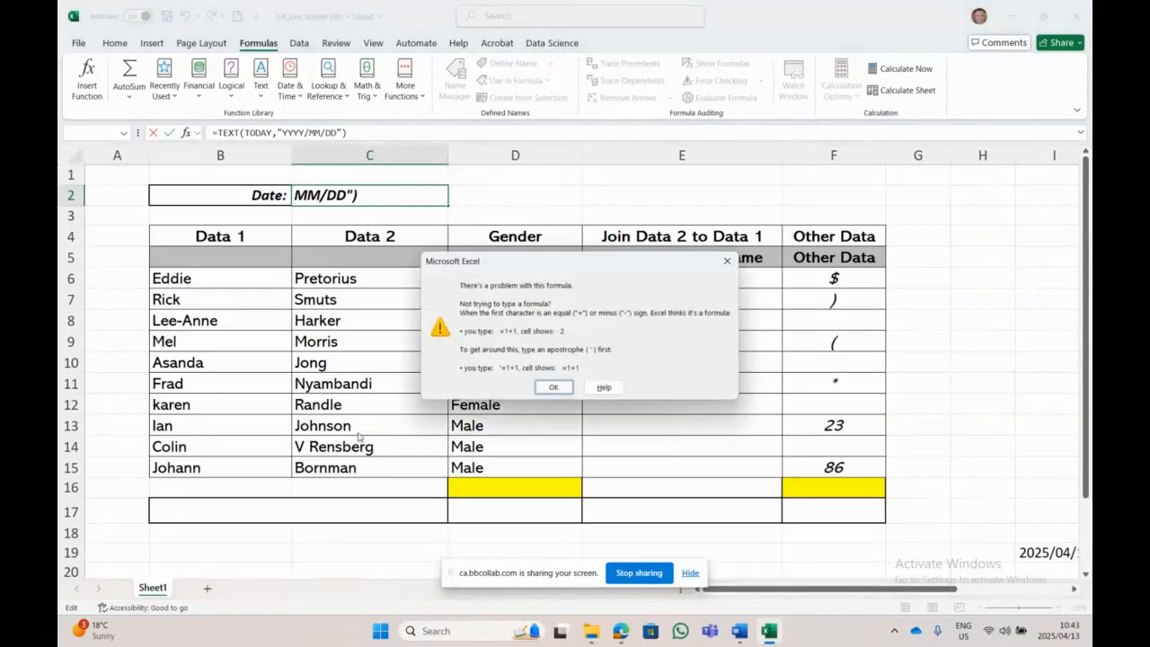
click(553, 387)
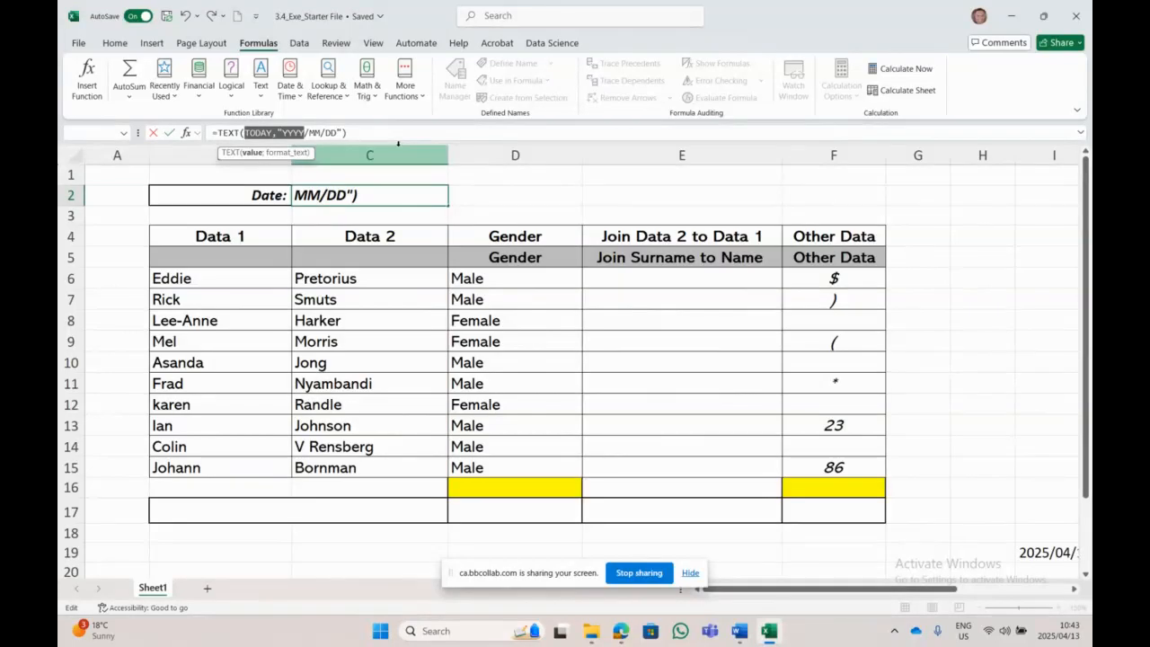
Step: Correct C2 to =TEXT(TODAY();"YYYY/MM/DD") so it shows 2025/04/13
key(Right)
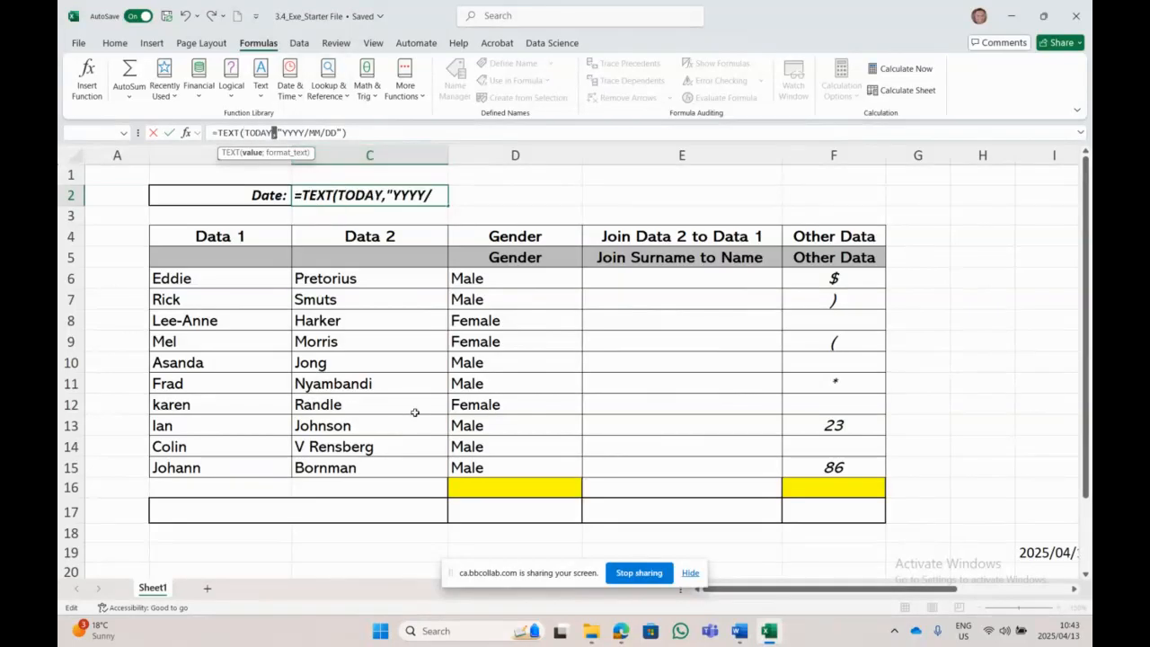
text(;)
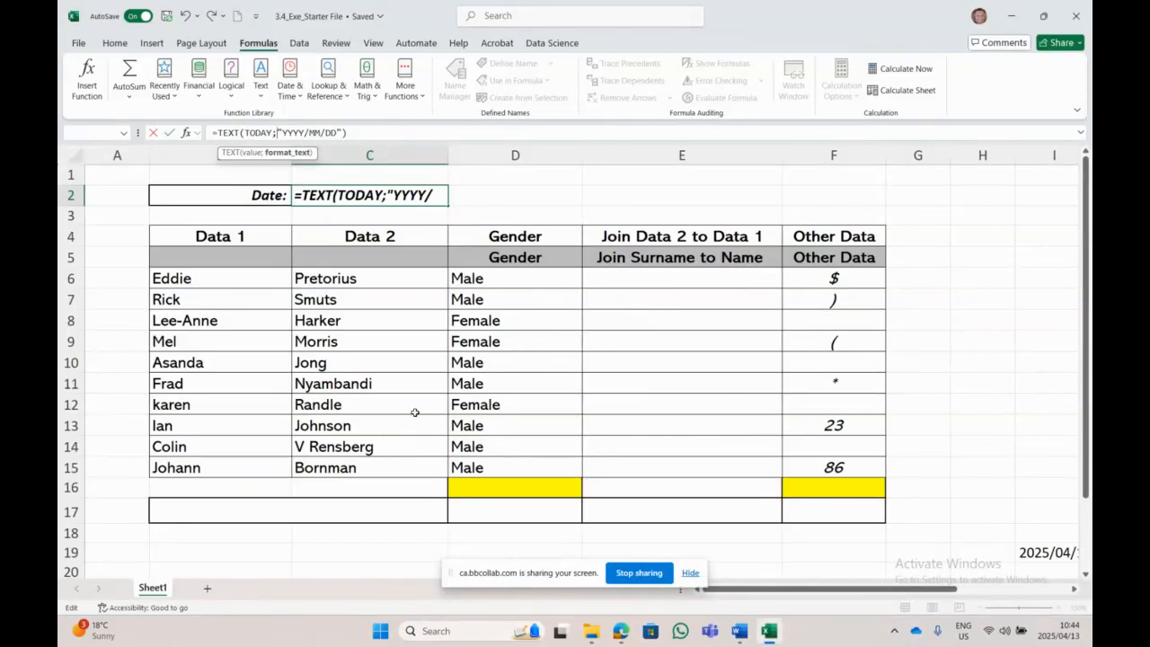
key(Left)
text(())
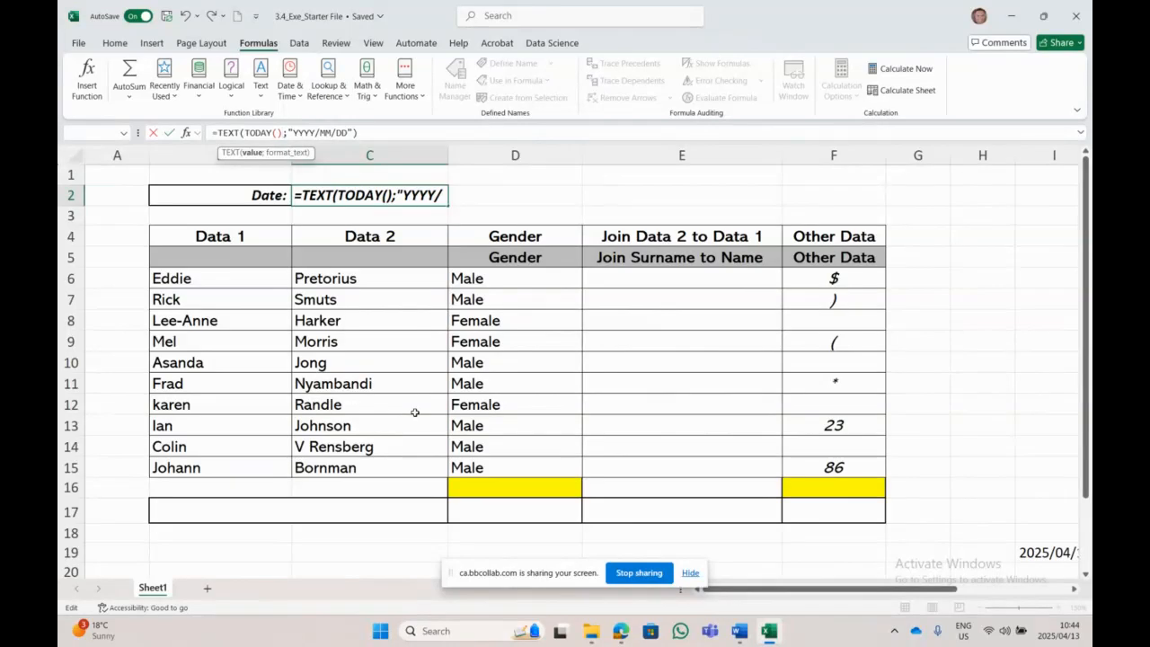
key(Return)
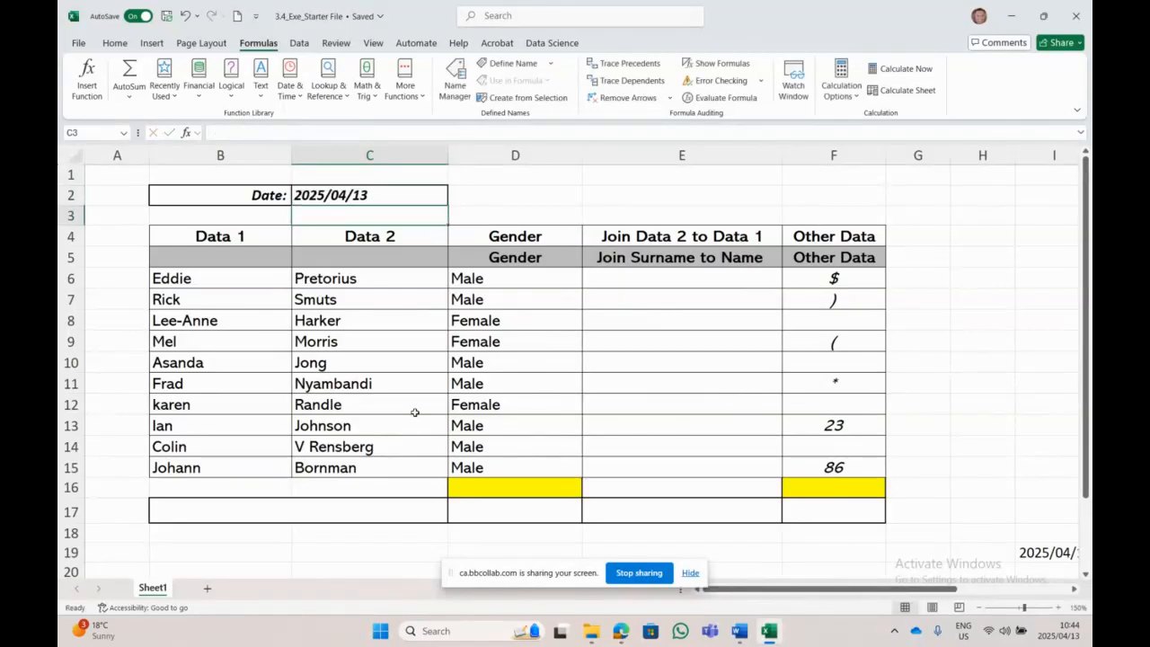
Step: Copy the C2 formula text from the formula bar
click(370, 203)
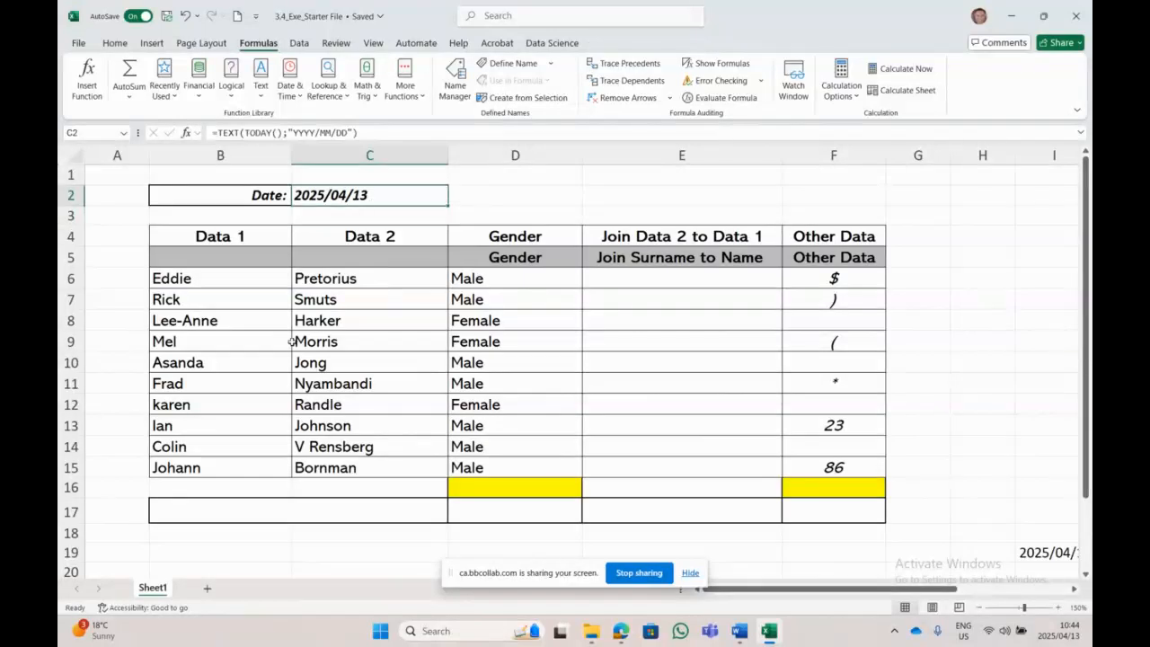
drag(376, 133, 202, 133)
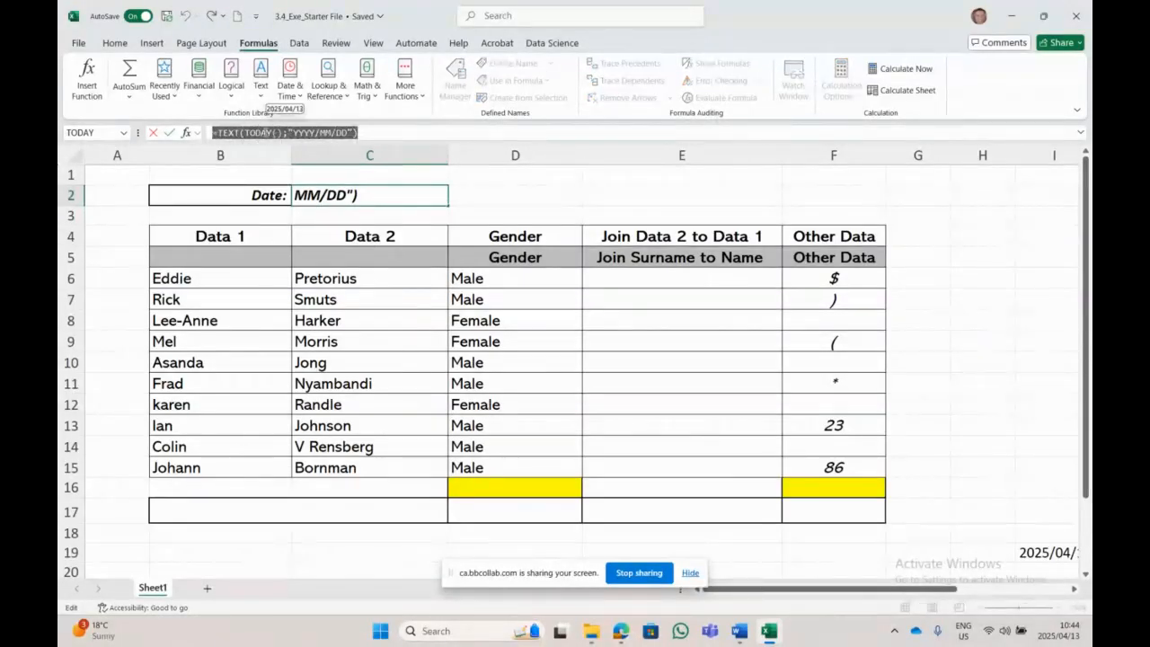
right_click(267, 135)
click(299, 162)
Step: Minimize Excel to bring the Word questions document forward
scroll(433, 316, down, 5)
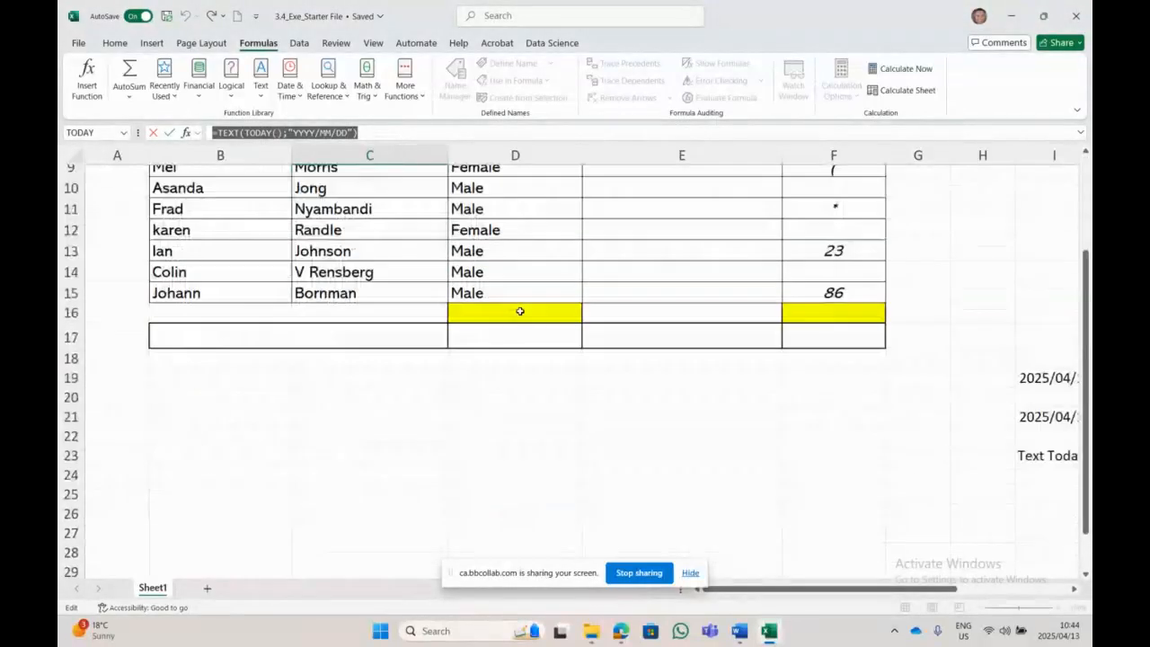
click(472, 298)
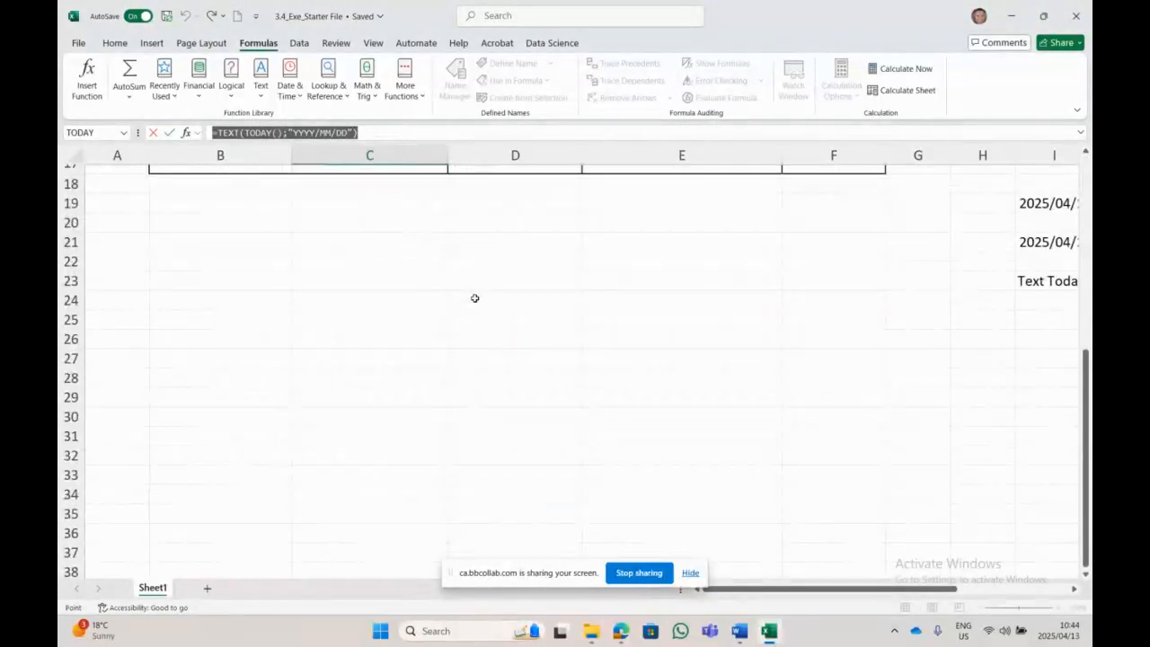
click(474, 297)
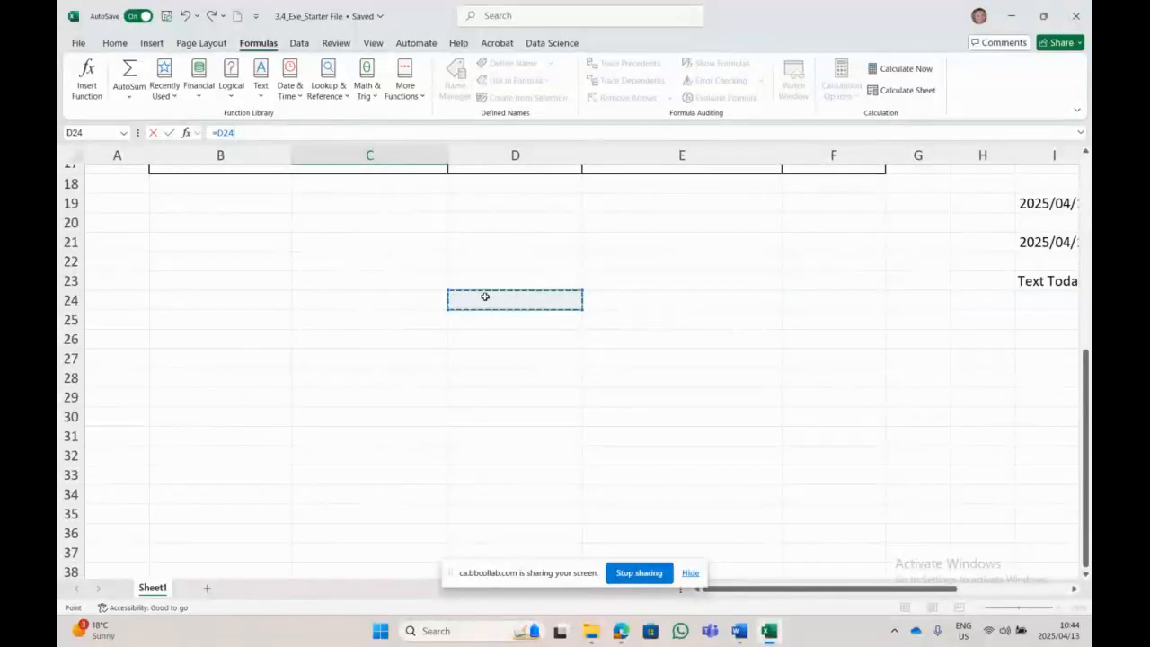
click(1010, 15)
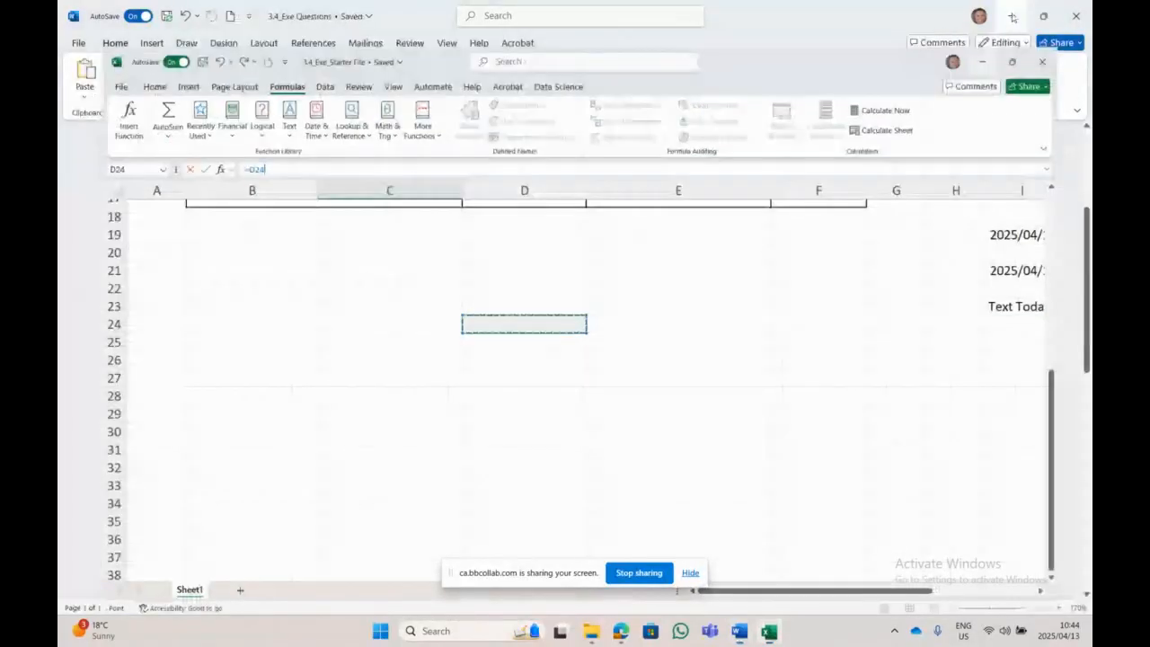
Step: Set the pasted formula on page 2 to font size 20
scroll(505, 363, down, 5)
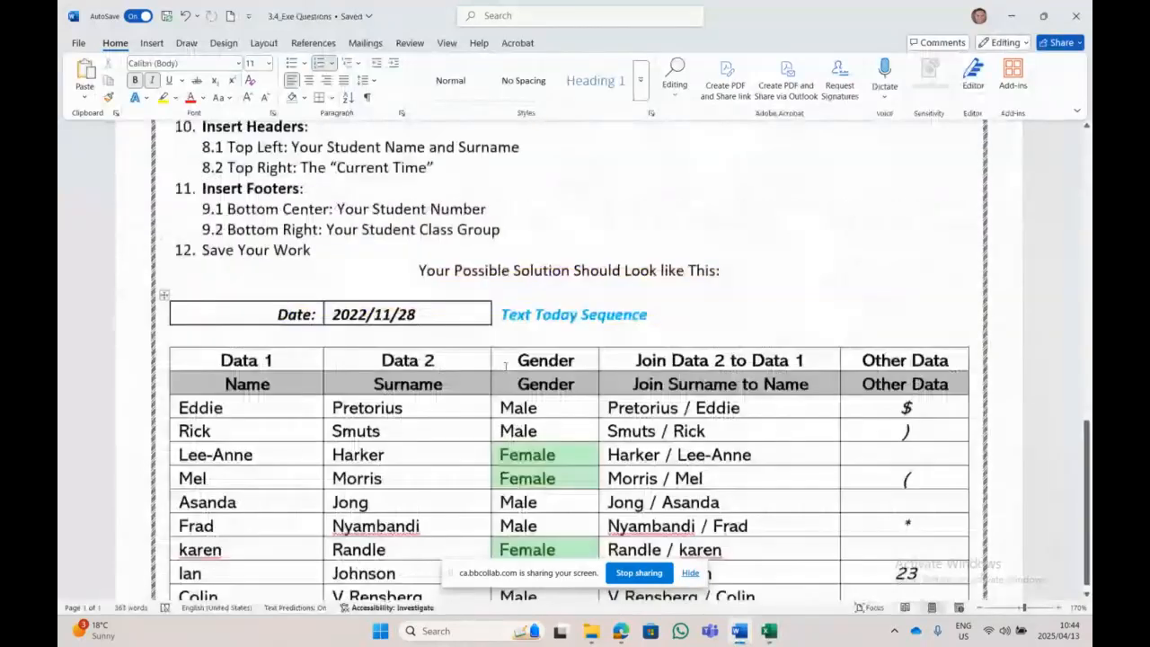
scroll(506, 364, down, 2)
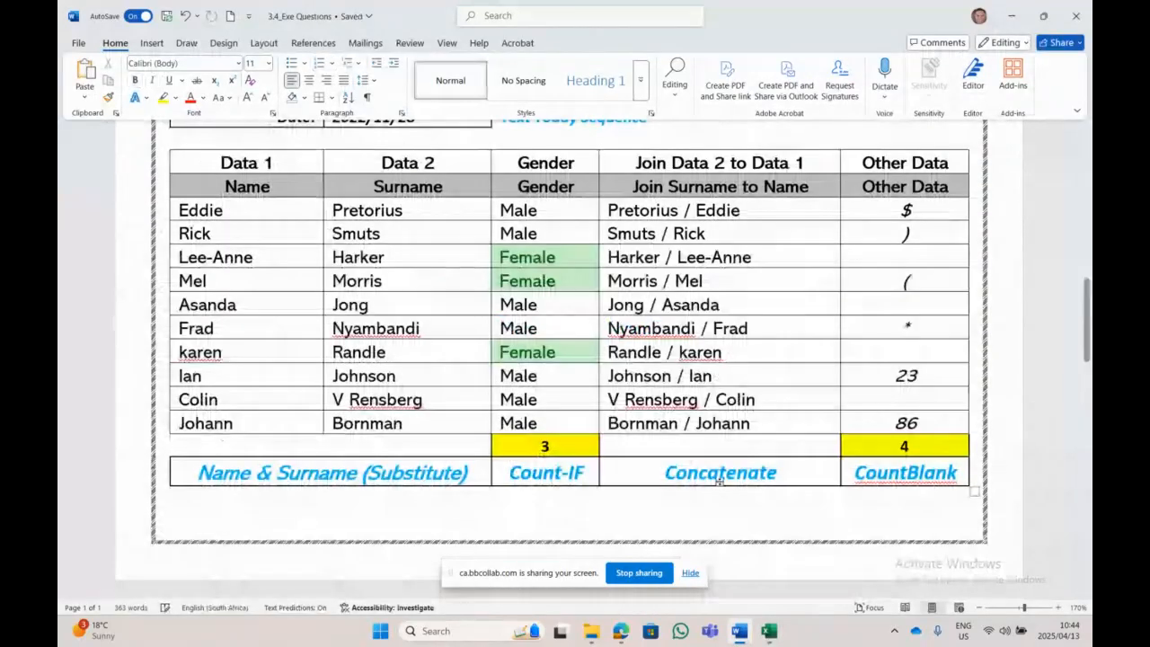
scroll(720, 481, down, 1)
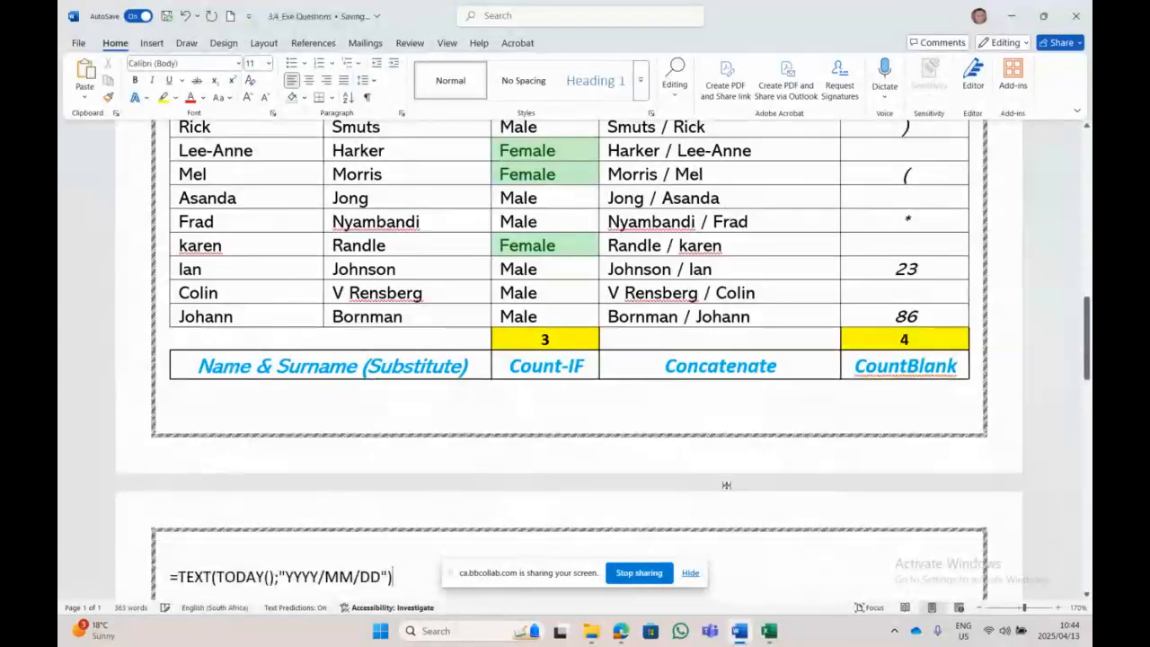
scroll(308, 457, down, 2)
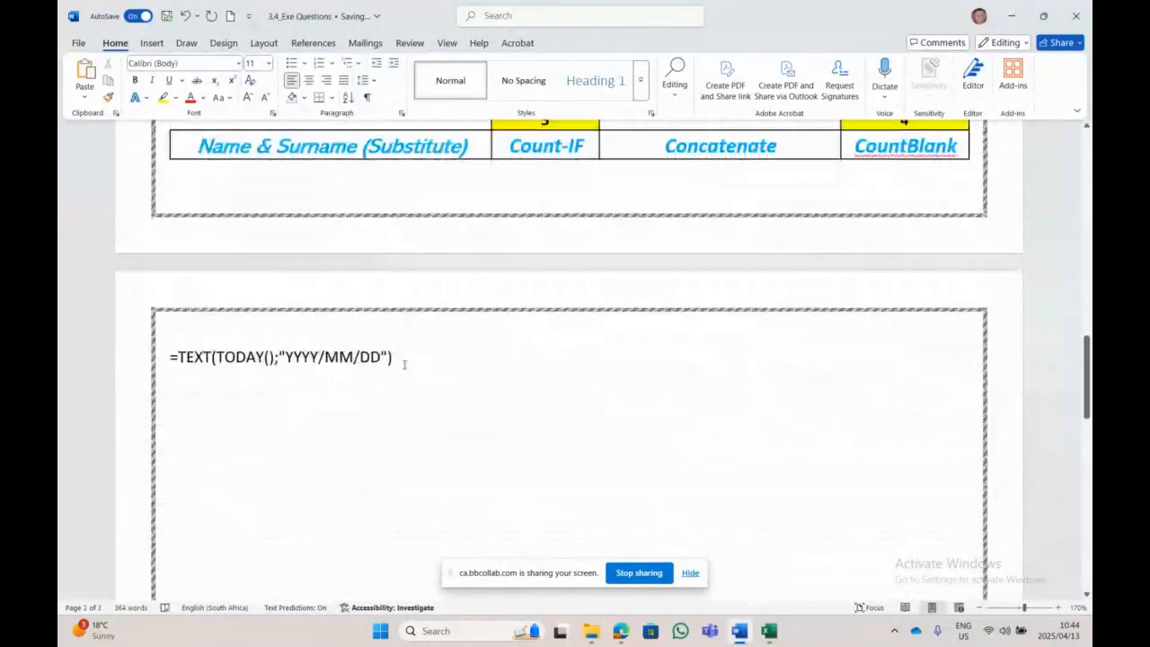
triple_click(404, 363)
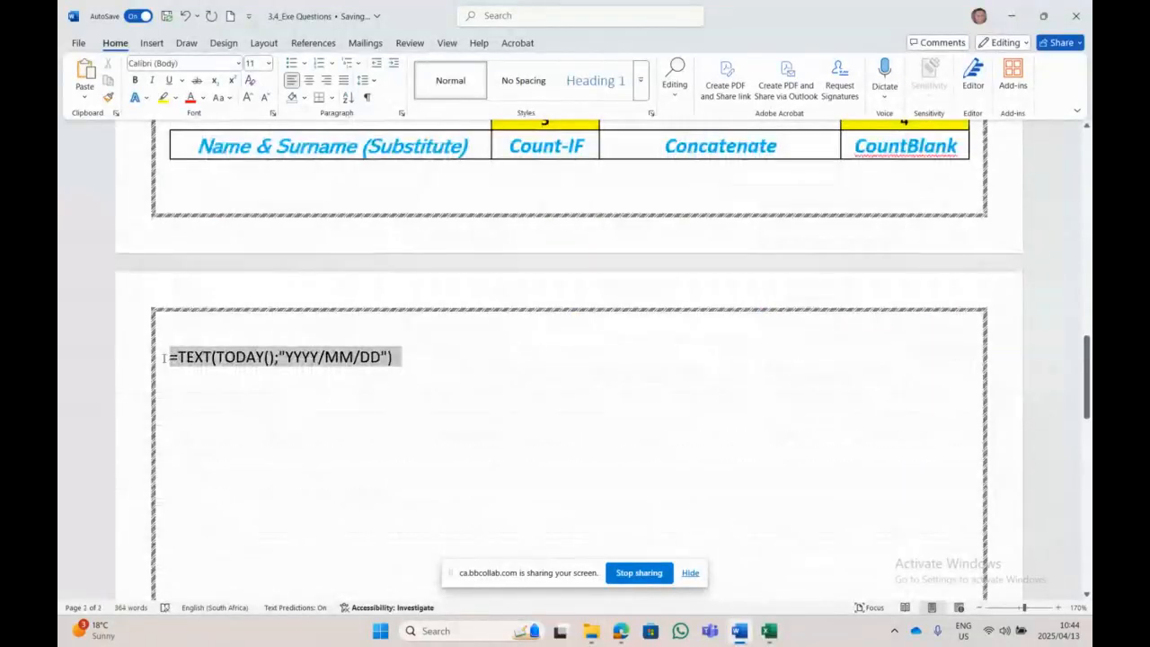
click(268, 68)
click(256, 210)
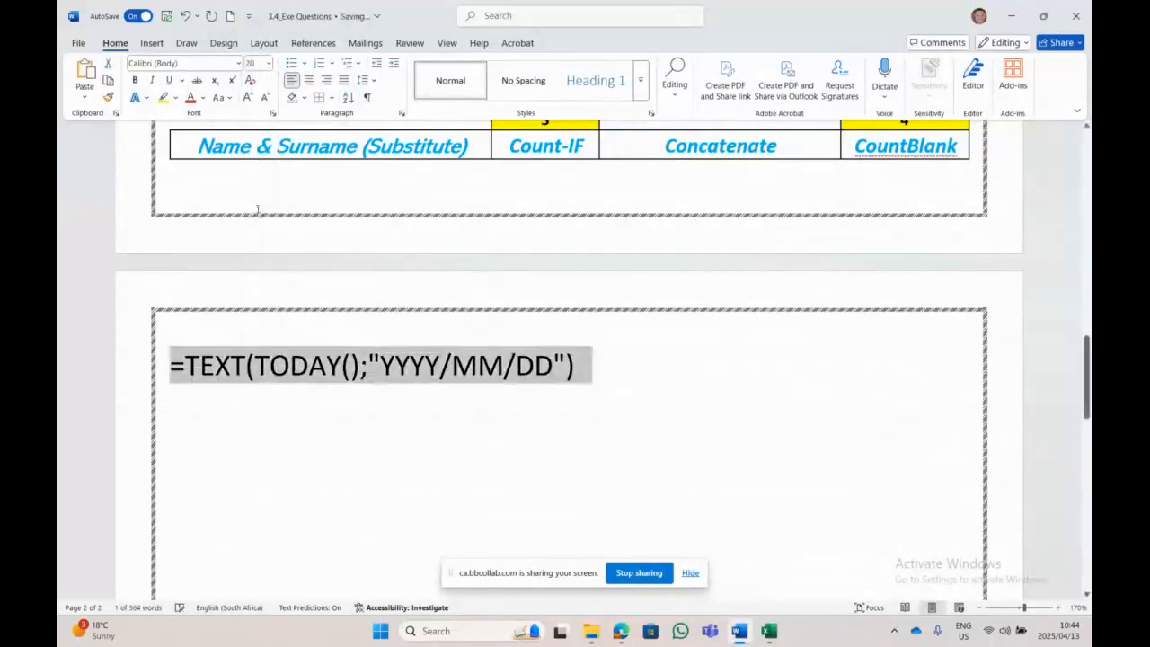
click(250, 450)
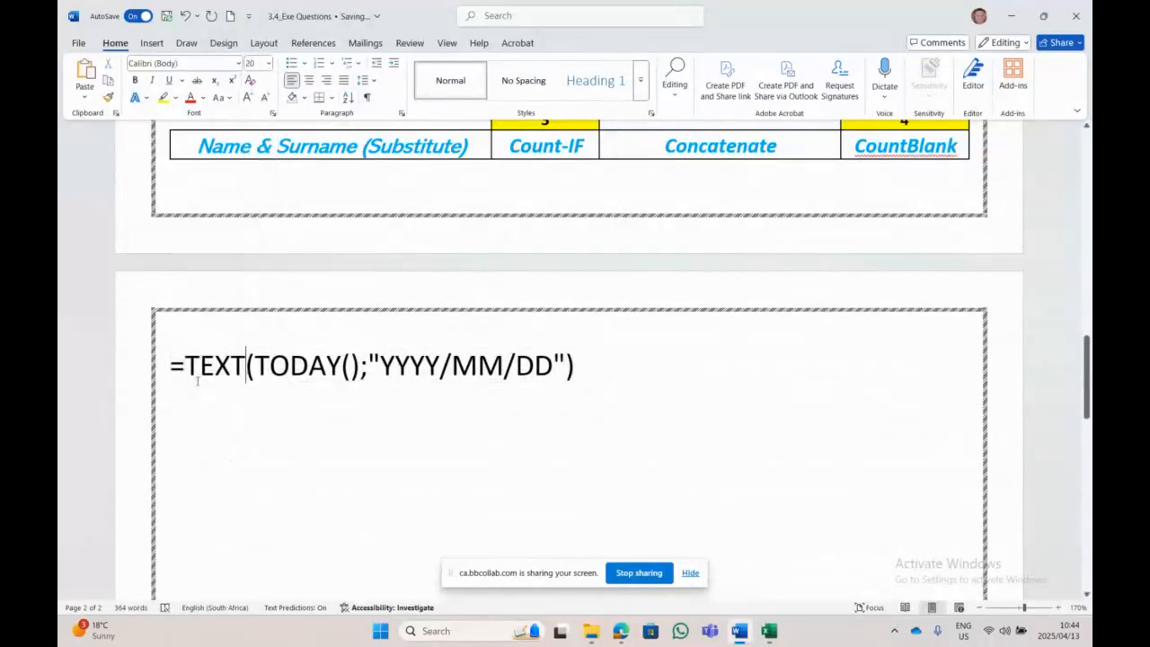
Step: Add the label 'Text Today date' on its own line above the formula
click(172, 368)
text(T)
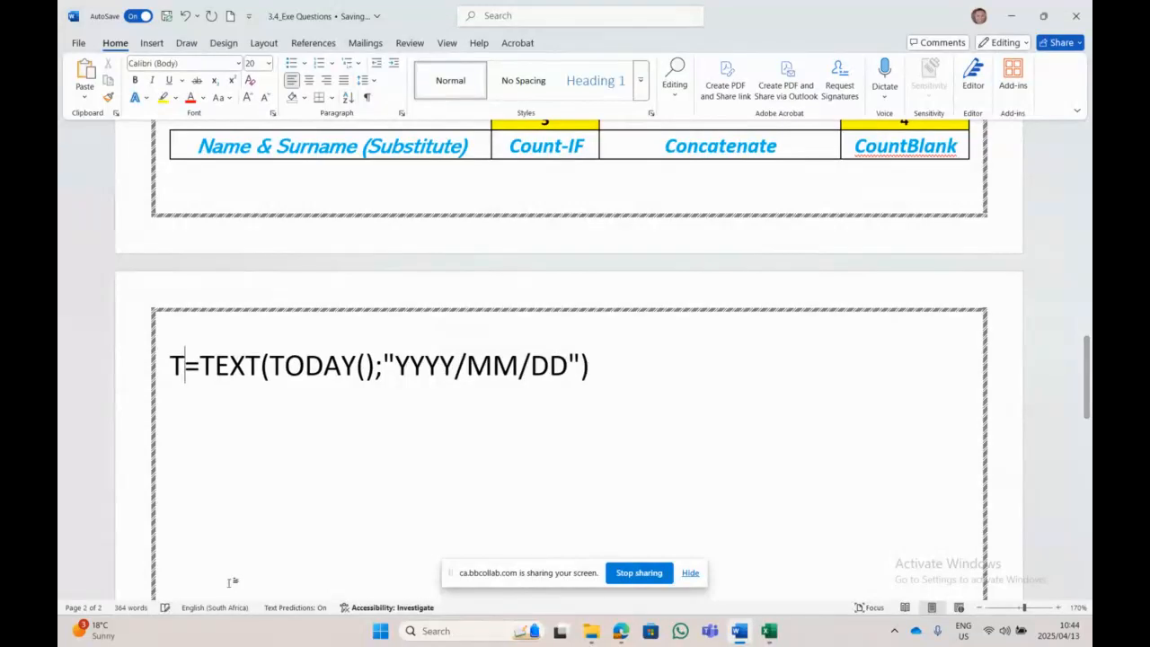
text(ext Today d)
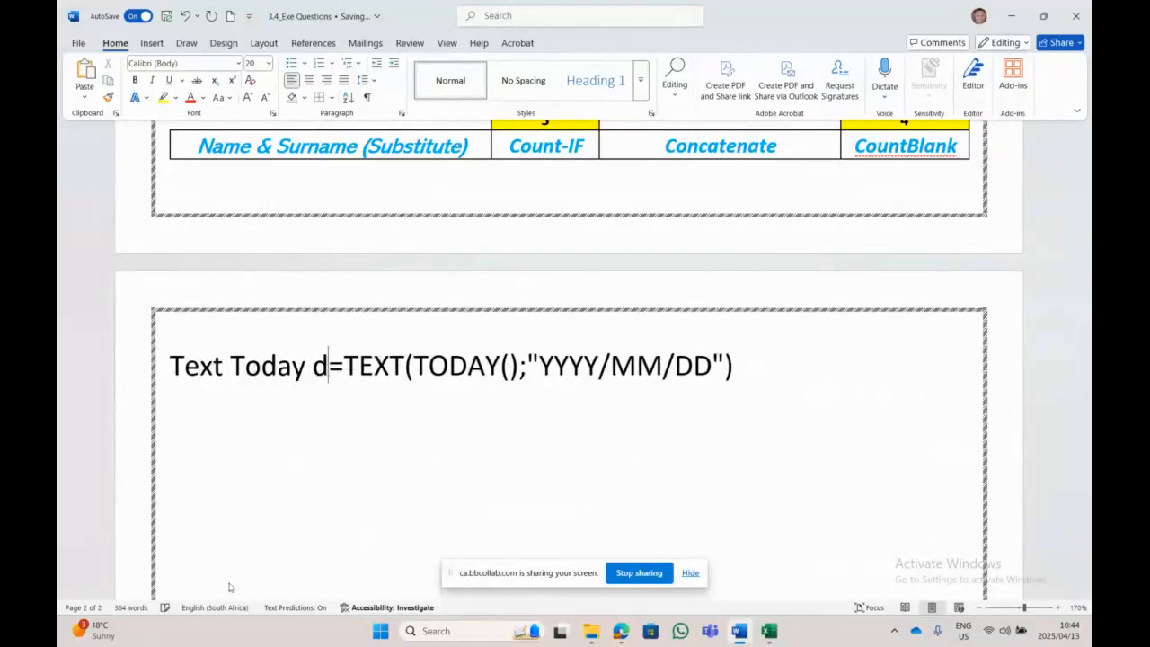
text(ay)
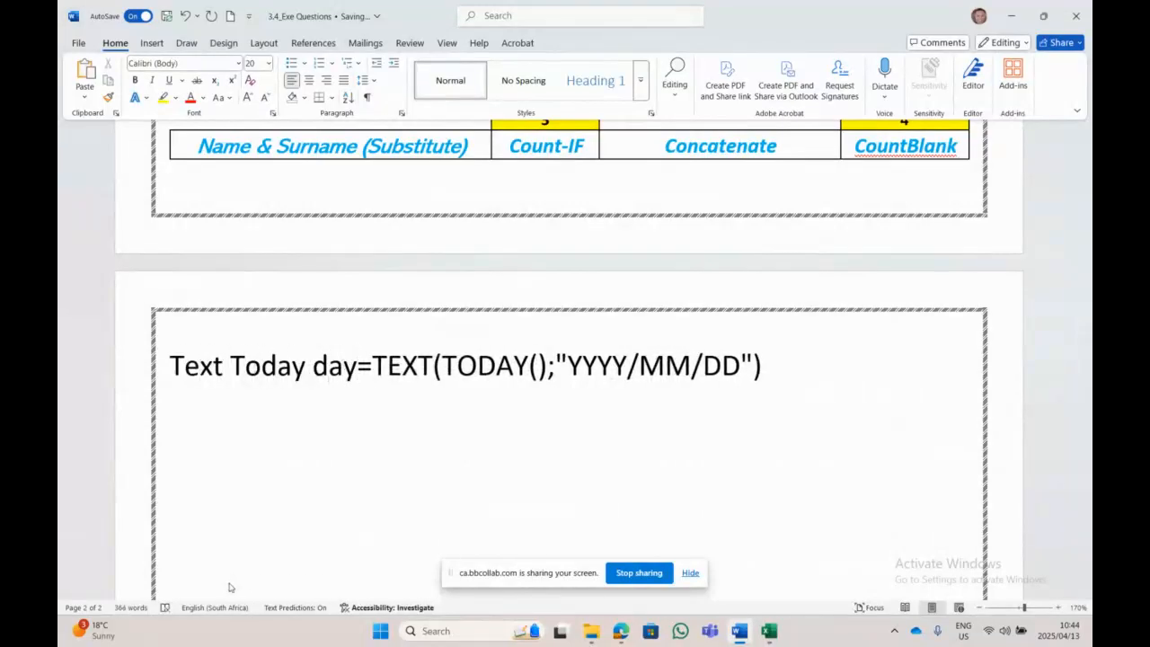
key(BackSpace)
text(te)
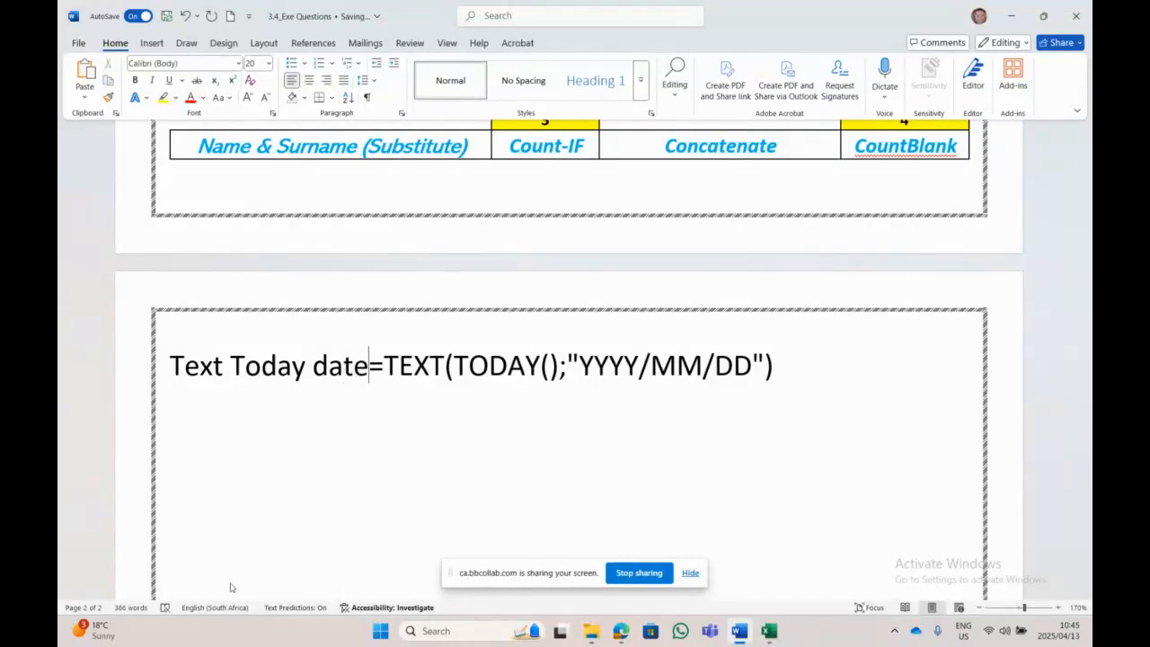
text({)
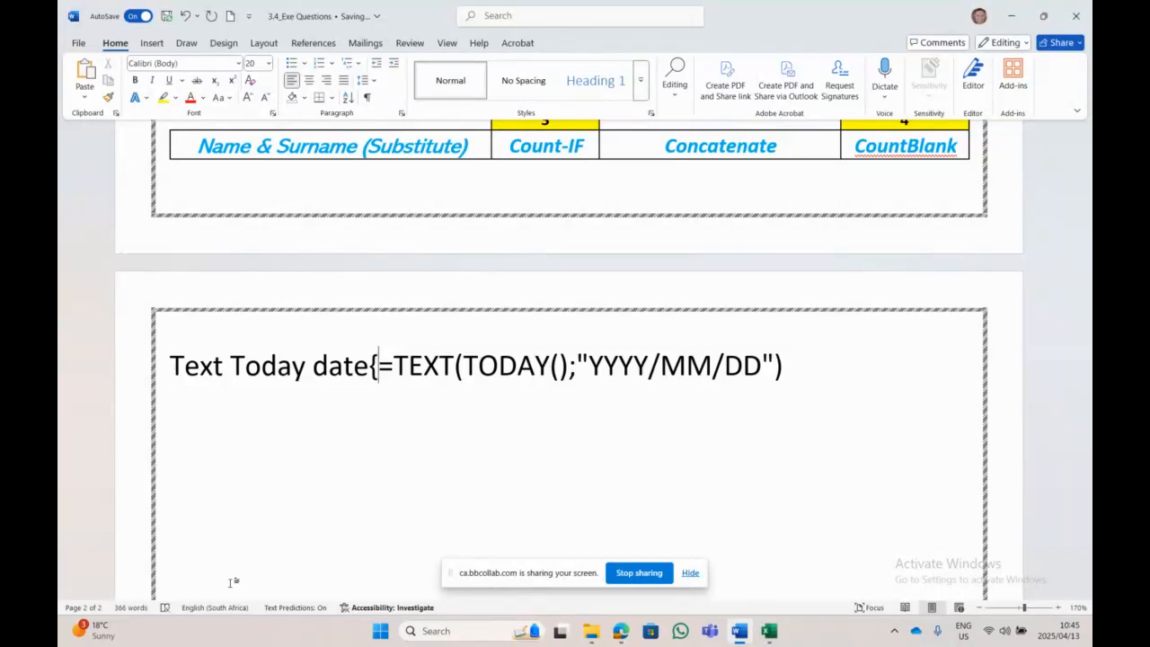
key(End)
text())
key(BackSpace)
key(Left)
key(Left)
key(Left)
key(Left)
key(Left)
key(Left)
key(Left)
key(Left)
key(Left)
key(Left)
key(Left)
key(Left)
key(Left)
key(Left)
key(Left)
key(Left)
key(Left)
key(Left)
key(Left)
key(Left)
key(Left)
key(Left)
key(Left)
key(Left)
key(Left)
key(Right)
key(Right)
key(BackSpace)
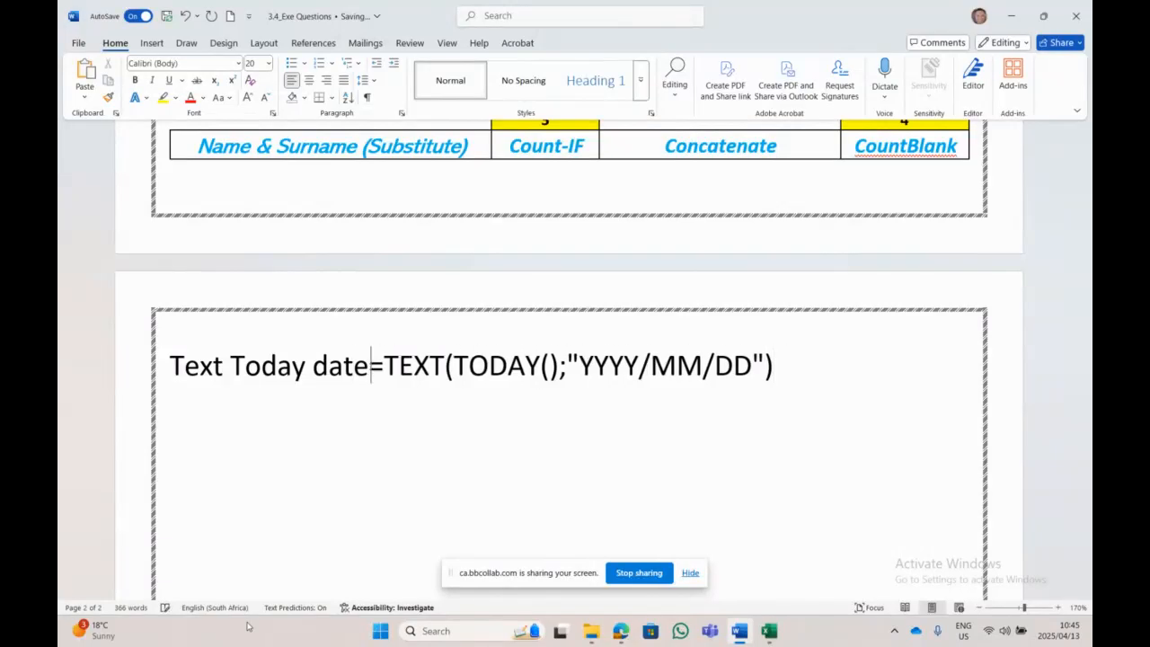
key(Return)
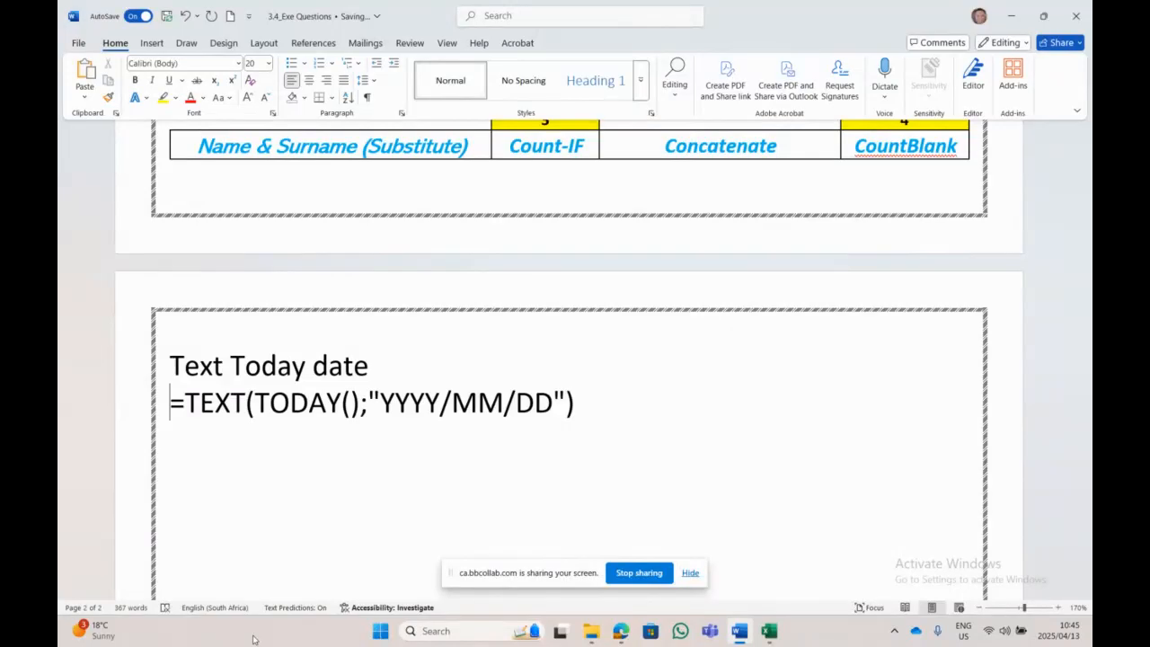
Step: Add a colon after 'Text Today date' and a new =today() line below the formula
click(364, 363)
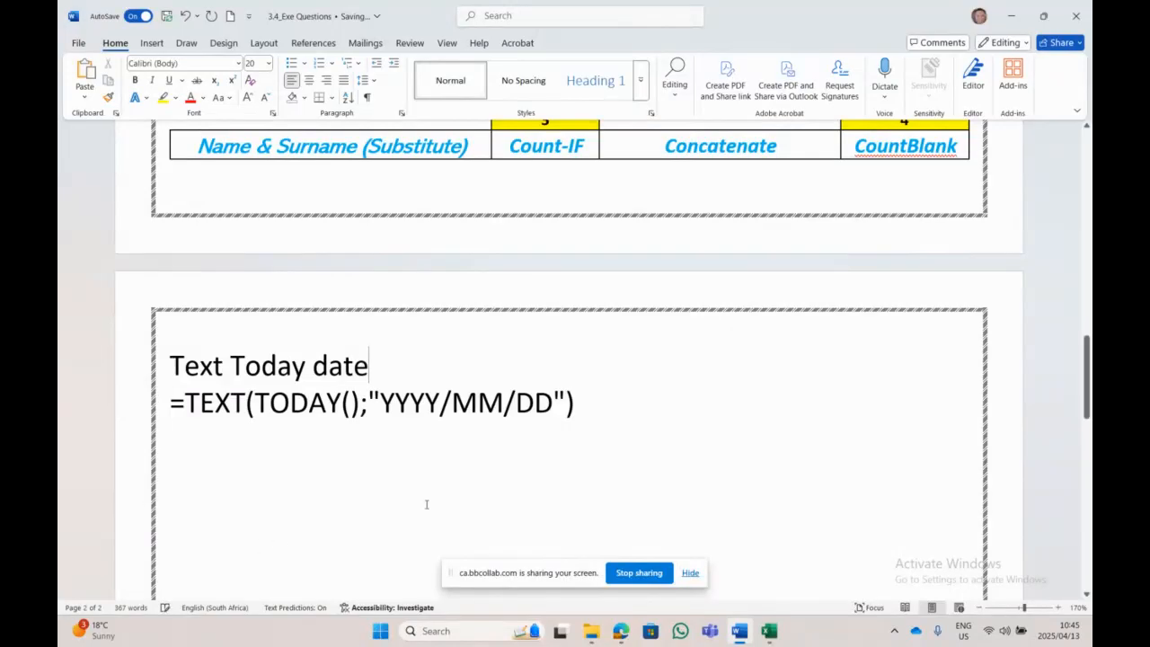
text(:)
click(690, 409)
key(Return)
text(=tof)
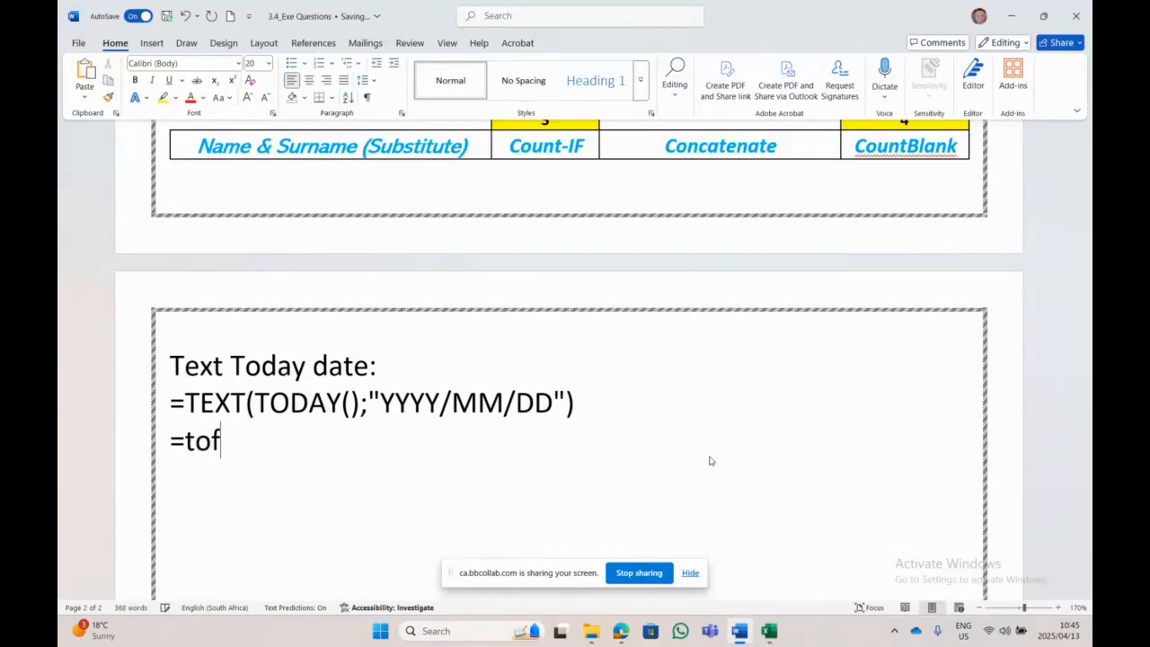
key(BackSpace)
text(day())
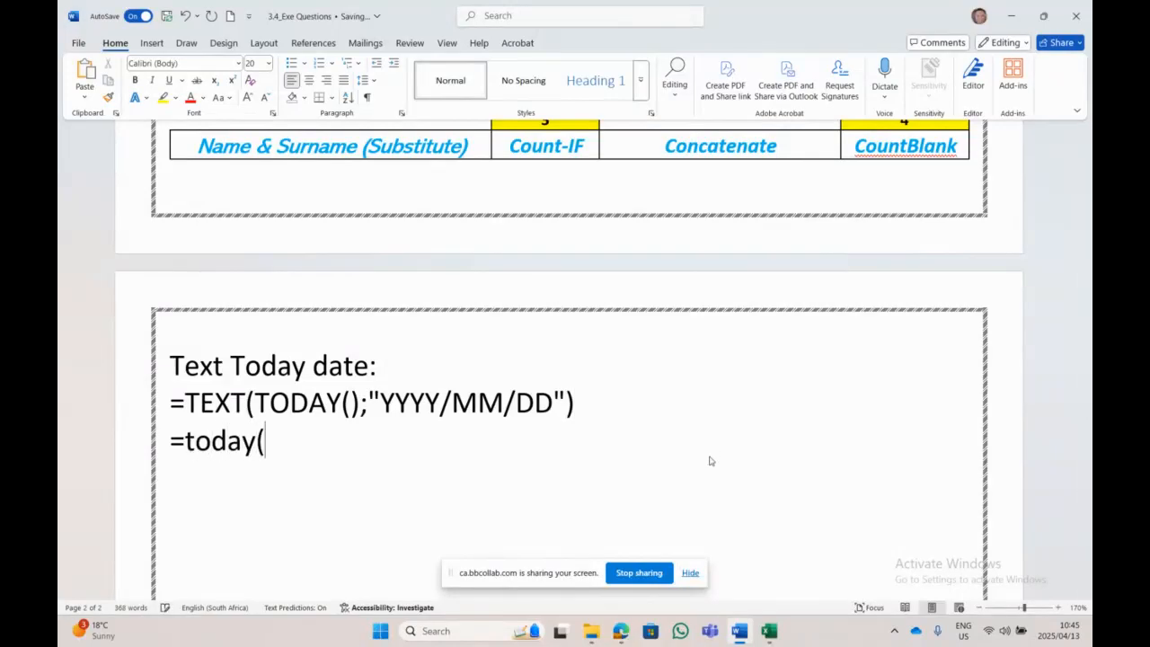
key(Left)
key(Right)
key(Return)
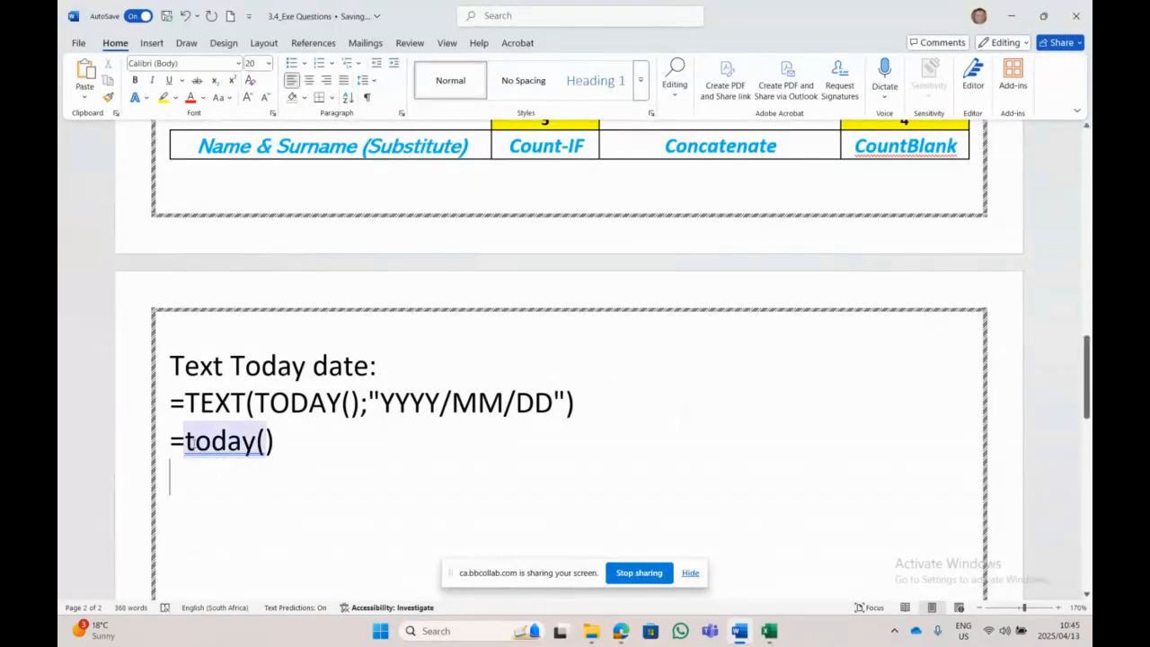
Step: Put the label 'Today' above =today() with a blank line before it, then select the examples
key(Up)
text(Today )
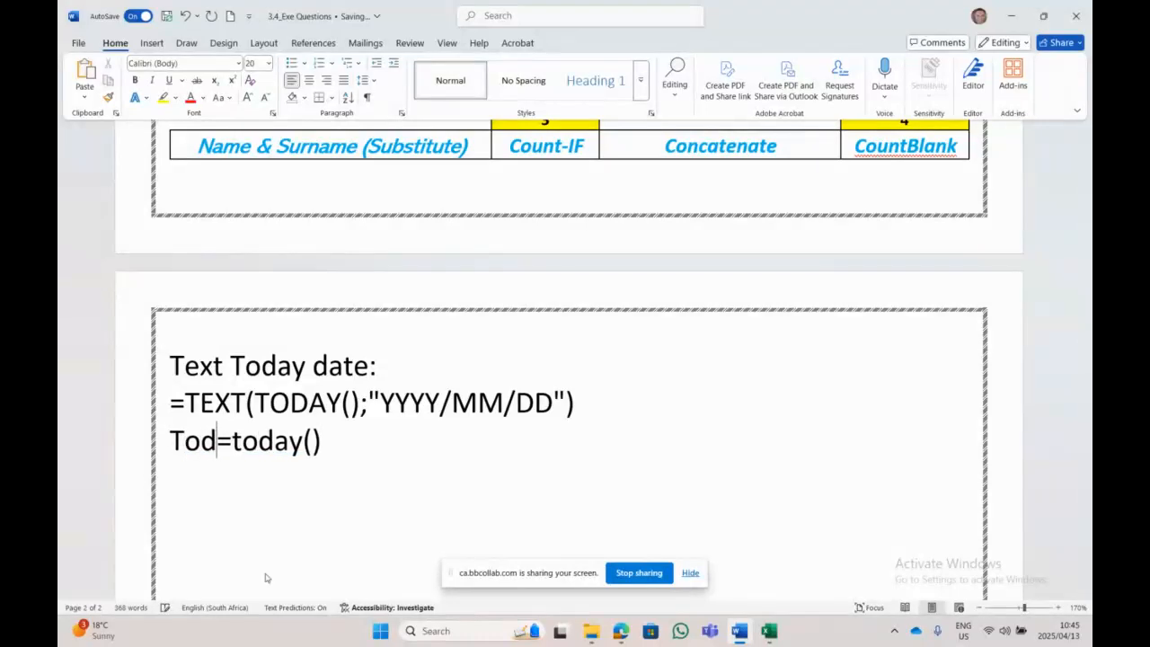
text(b)
key(BackSpace)
key(BackSpace)
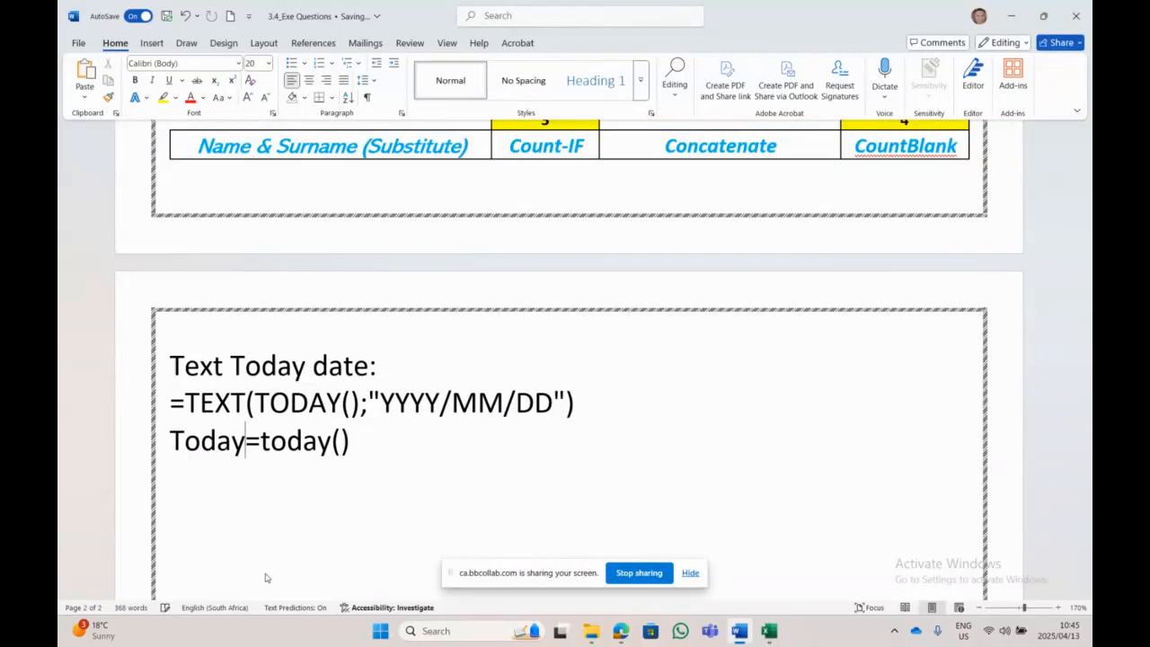
key(Return)
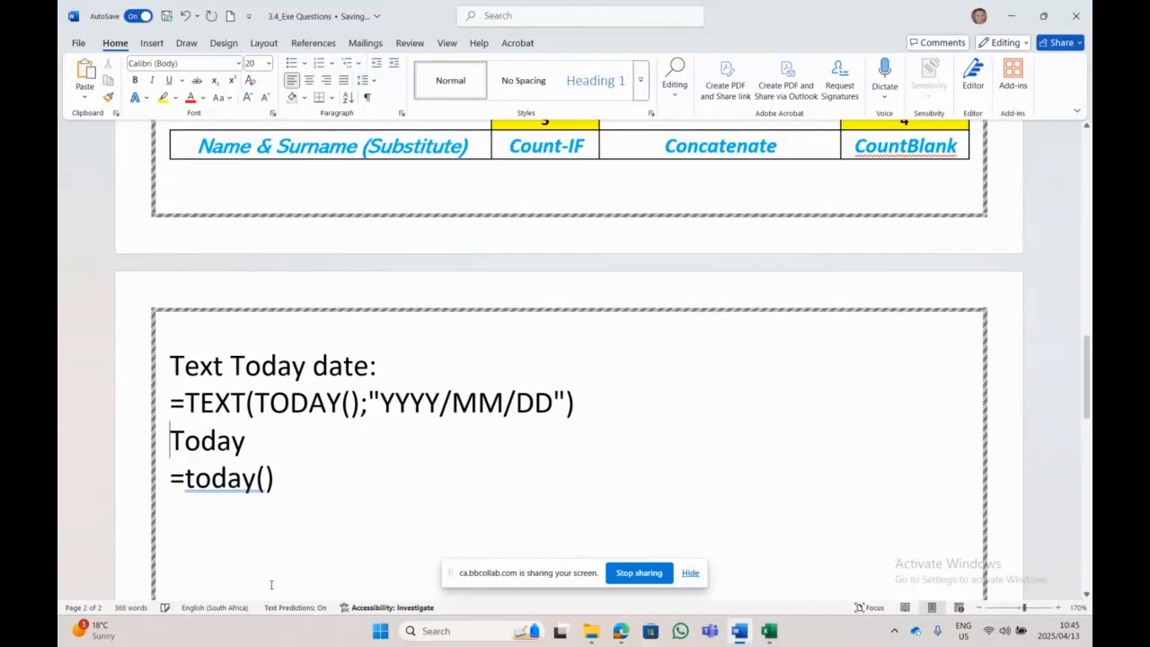
key(Up)
key(Return)
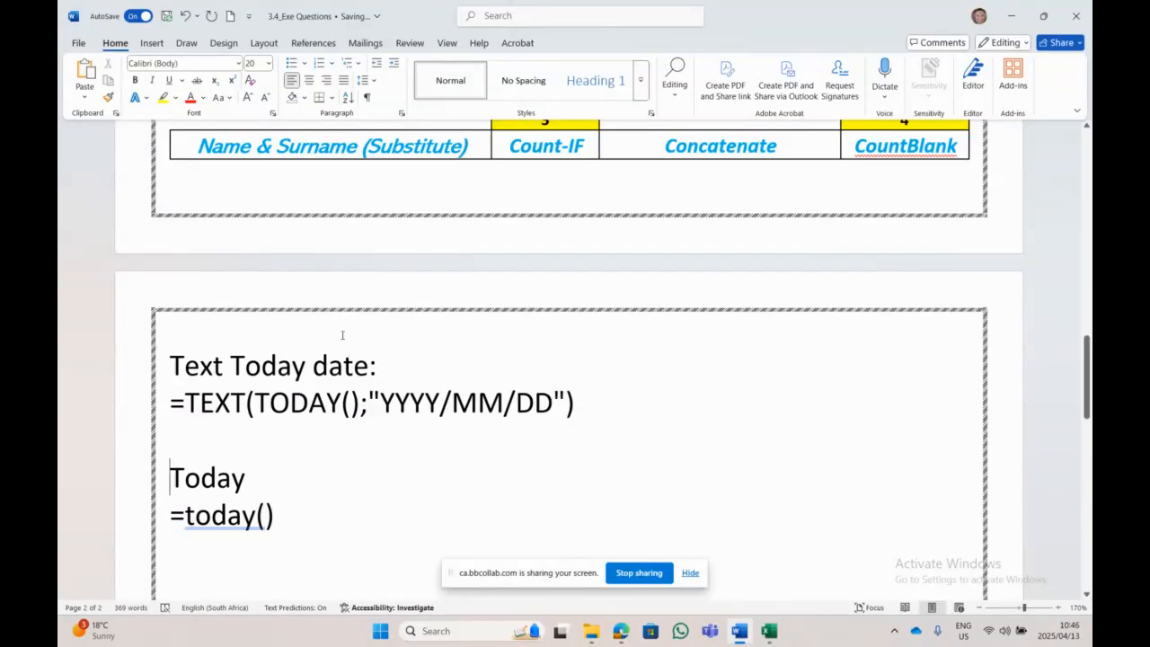
drag(283, 514, 217, 384)
Step: Delete the example text, then highlight instructions 4 and 5 in yellow
key(BackSpace)
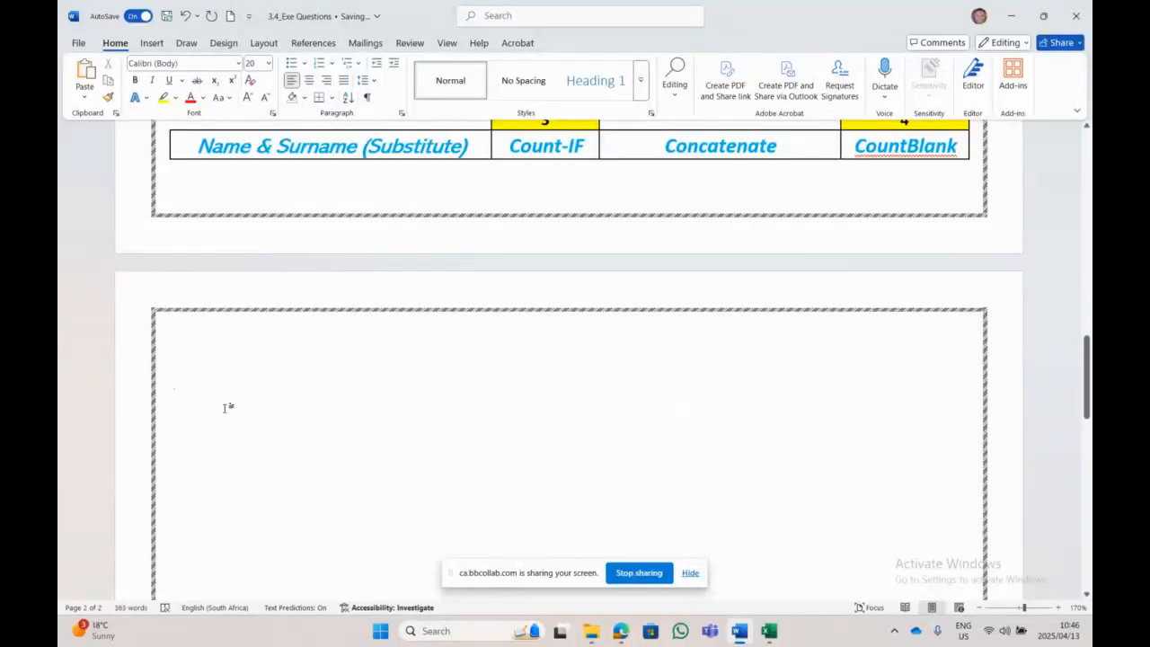
scroll(226, 412, up, 5)
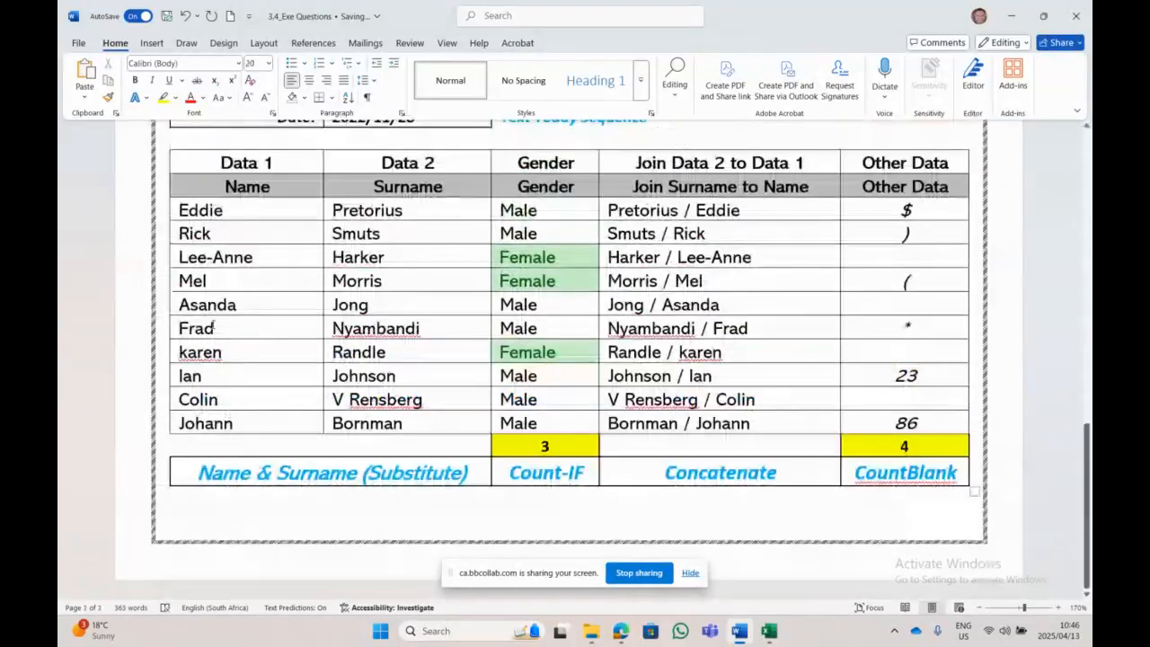
scroll(208, 318, up, 6)
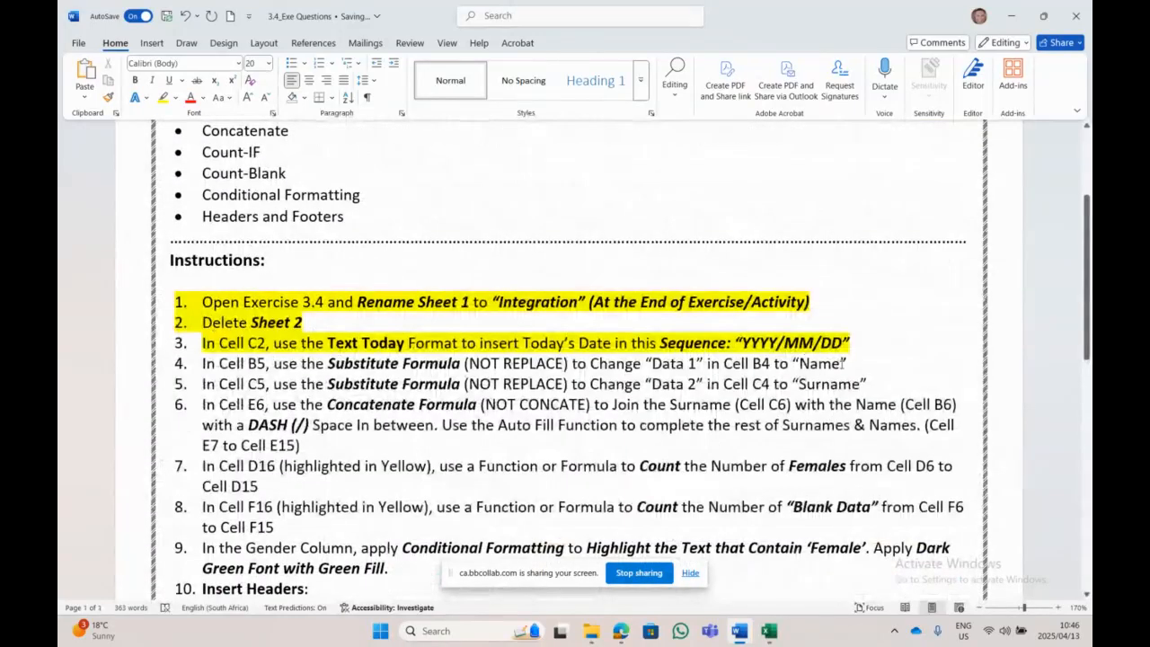
drag(844, 363, 197, 369)
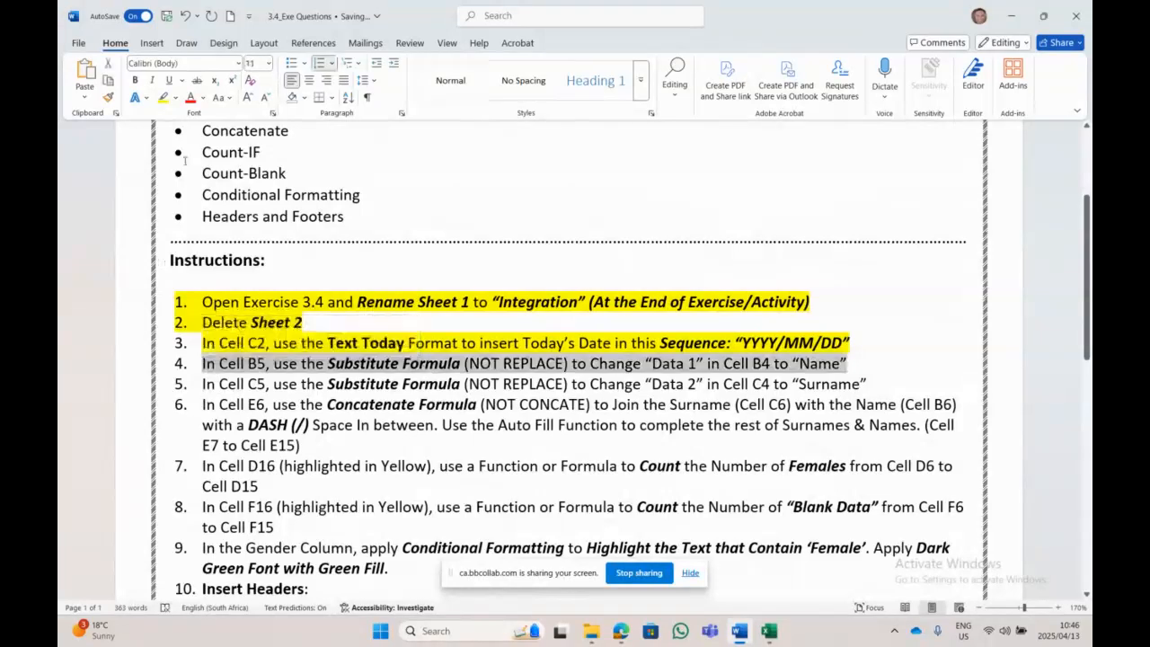
click(163, 97)
click(891, 359)
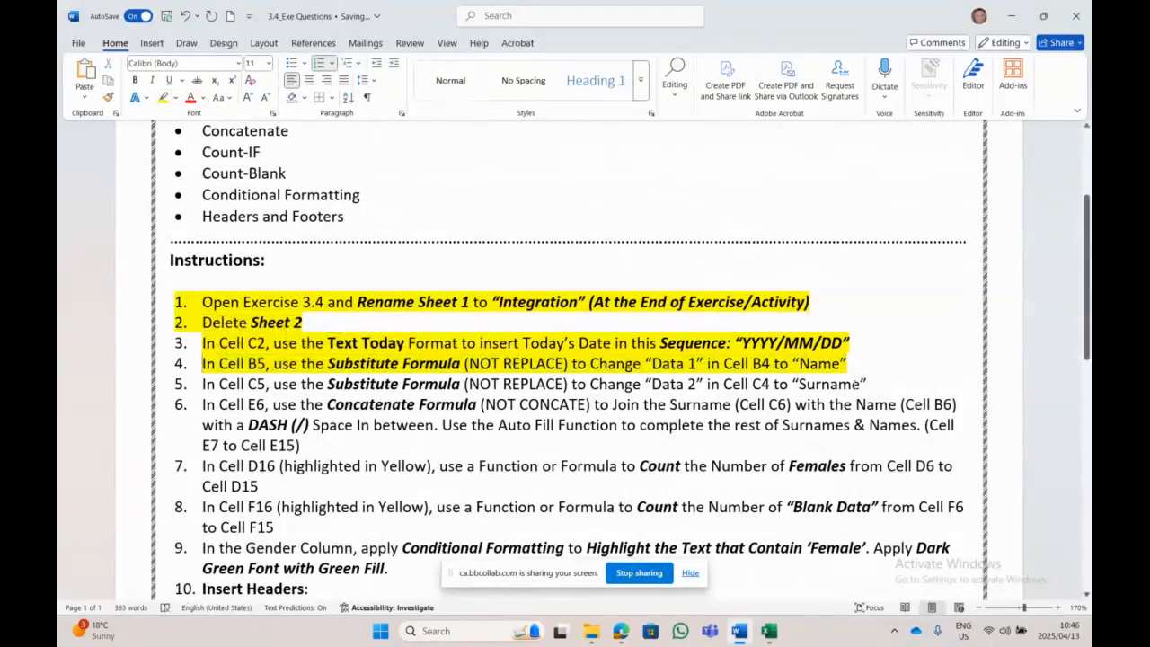
drag(867, 384, 197, 384)
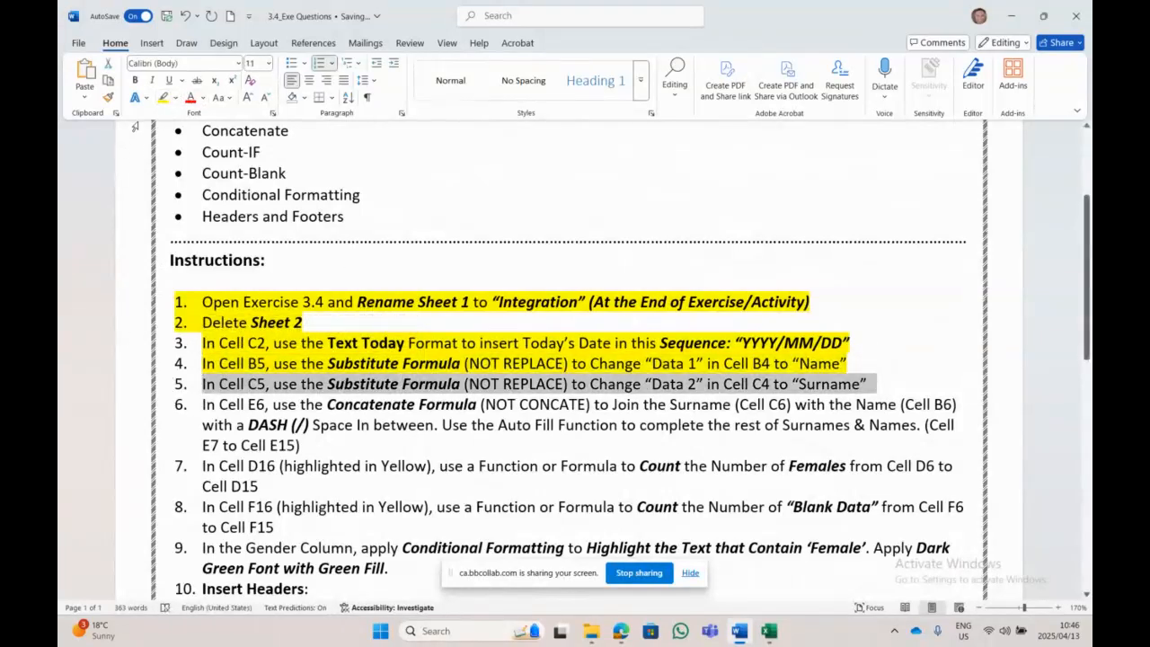
click(163, 97)
click(446, 395)
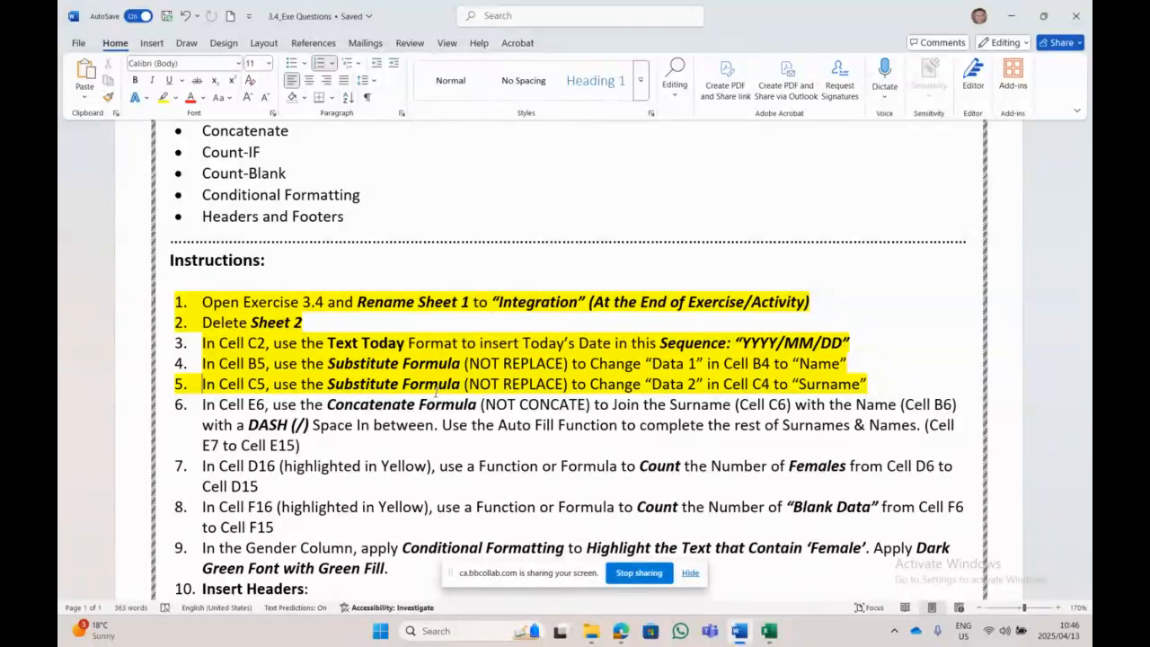
Step: Back in Excel, delete the stray D24 reference and cancel the unfinished formula
click(768, 631)
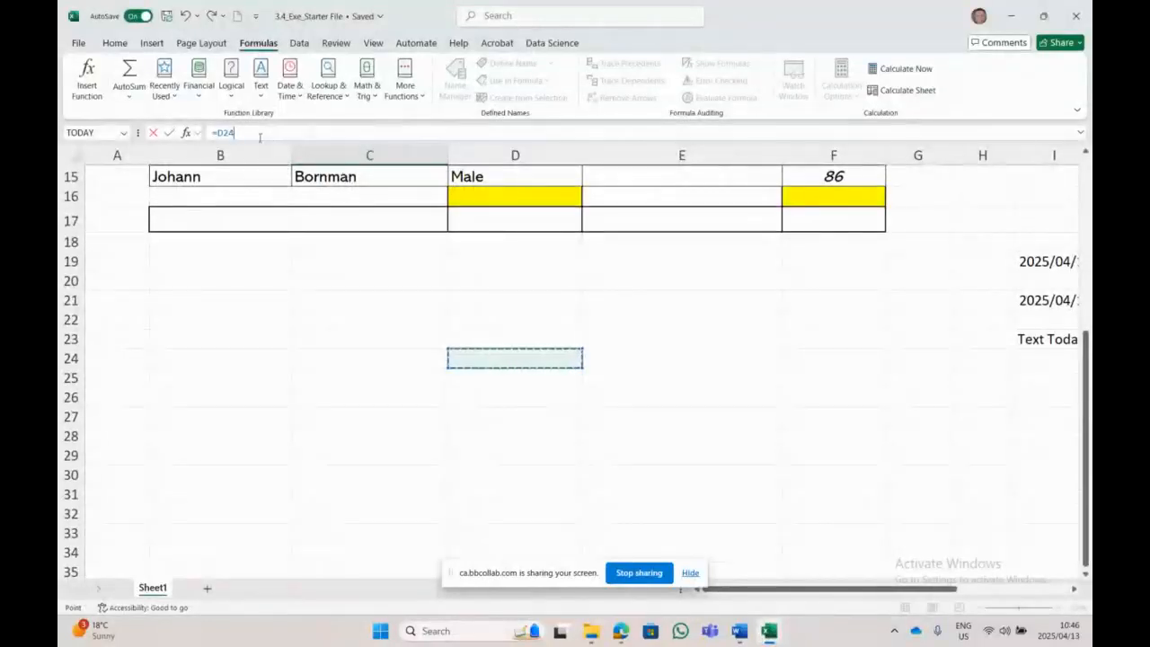
key(BackSpace)
key(BackSpace)
key(BackSpace)
key(BackSpace)
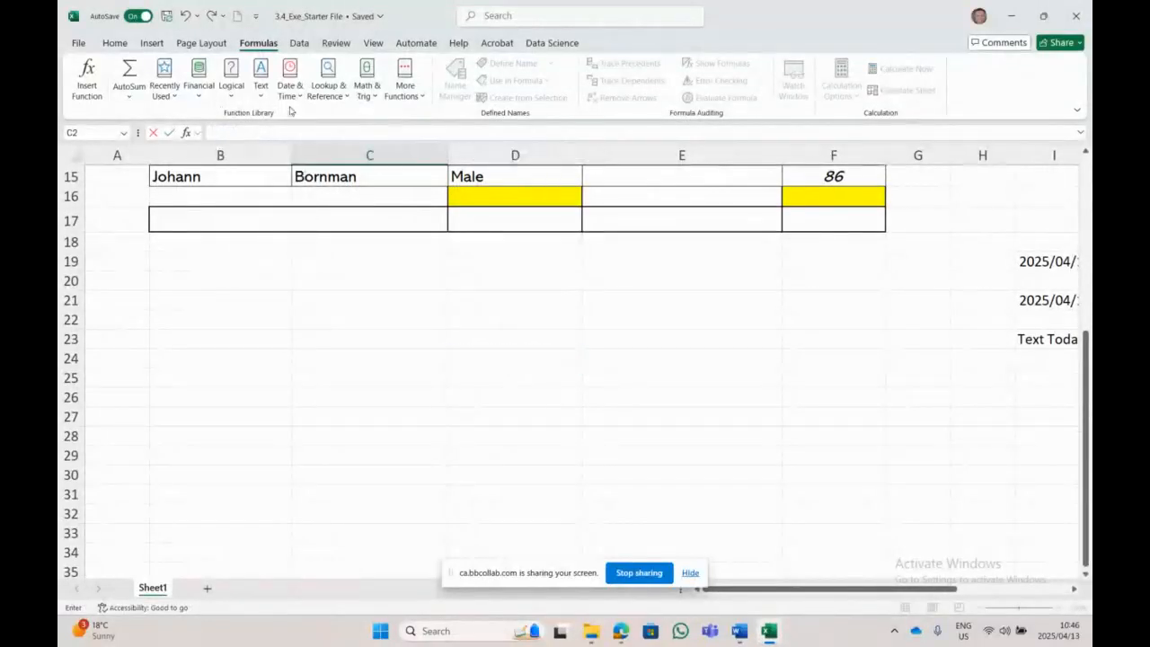
drag(831, 588, 940, 588)
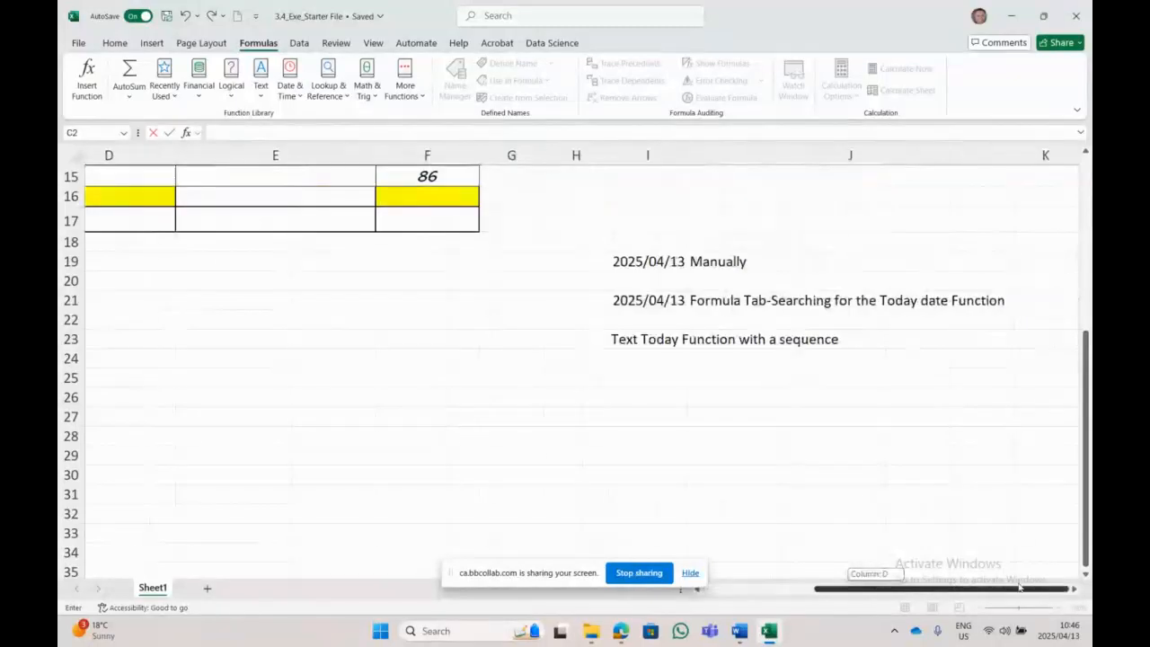
key(Escape)
Step: Clear the practice date notes in I18:J23 and return to the top of the sheet
drag(644, 240, 905, 357)
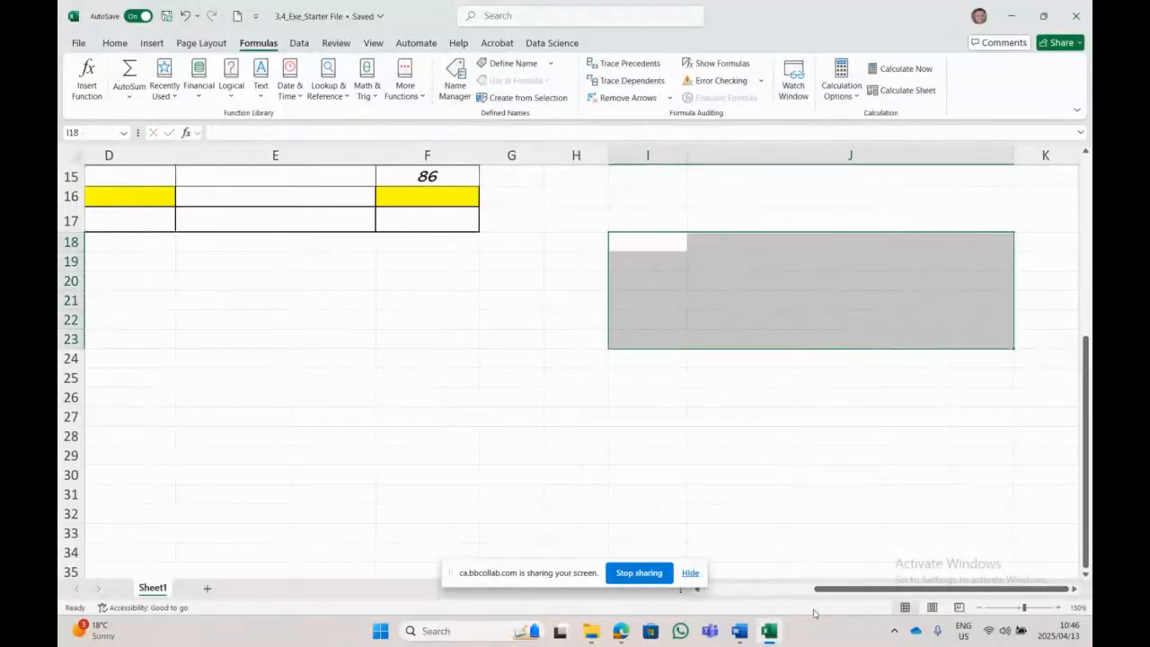
drag(835, 589, 725, 589)
scroll(310, 424, up, 5)
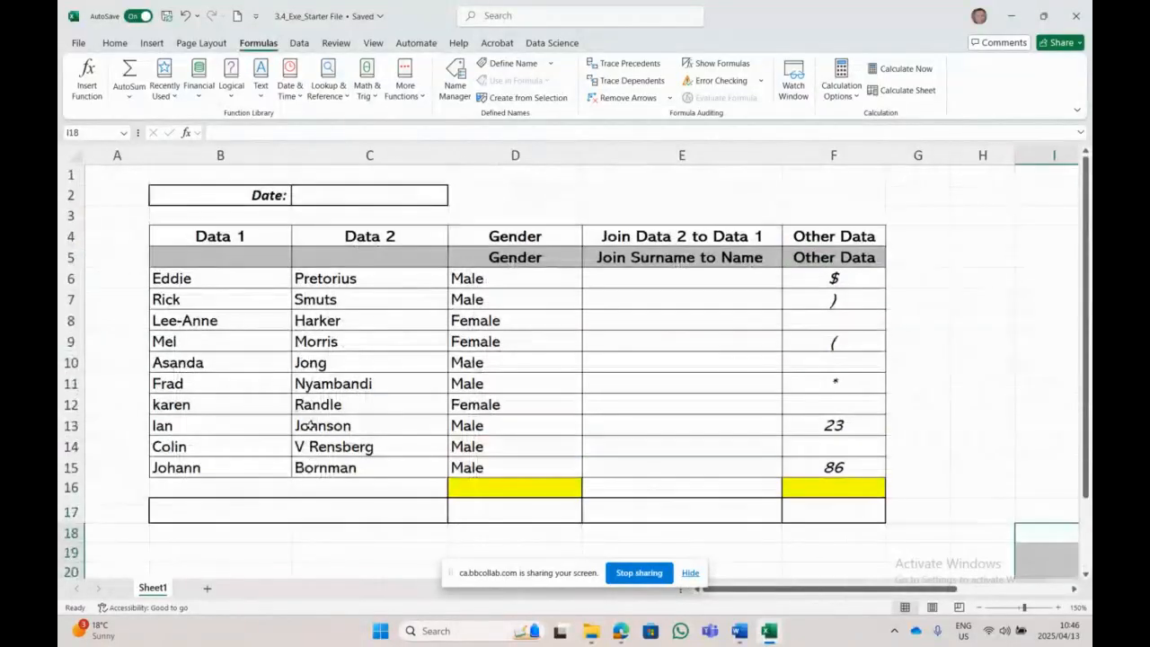
Step: Review the Data 1 (B4) and Data 2 (C4) headings and the empty cells B5 and C5
click(245, 235)
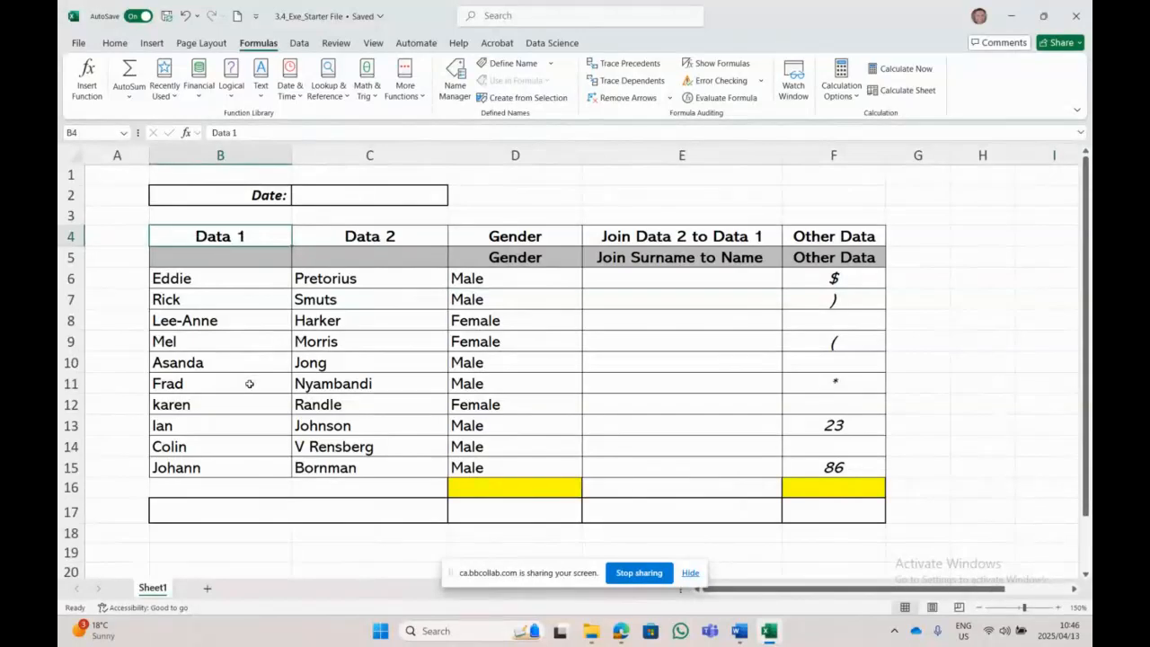
click(236, 256)
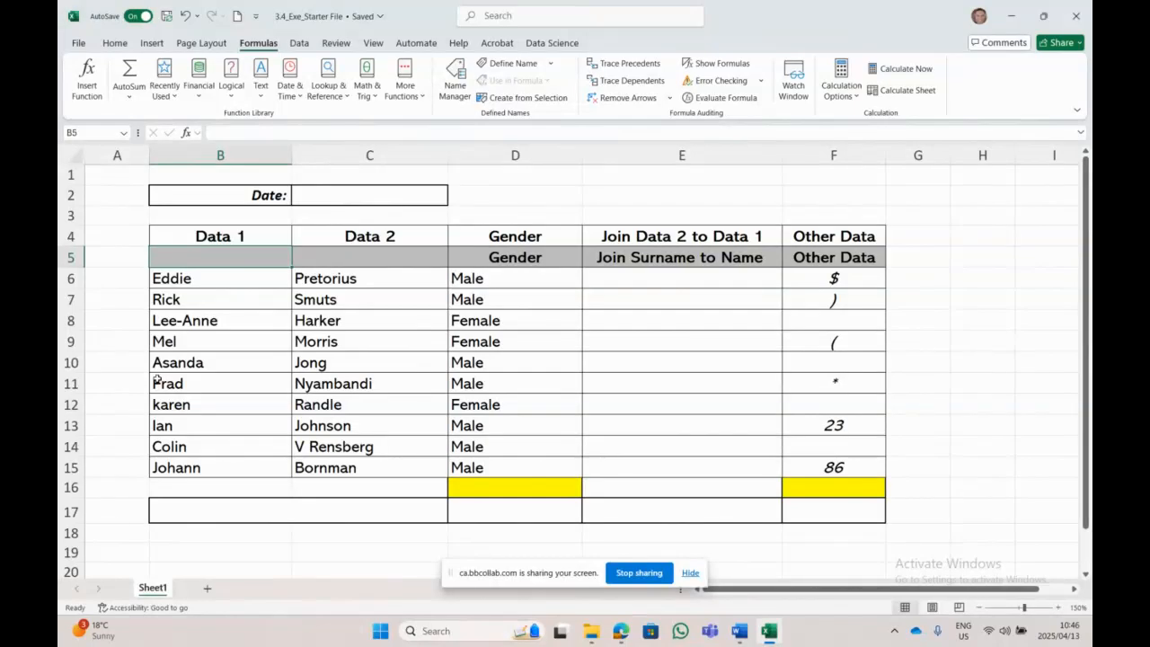
click(252, 240)
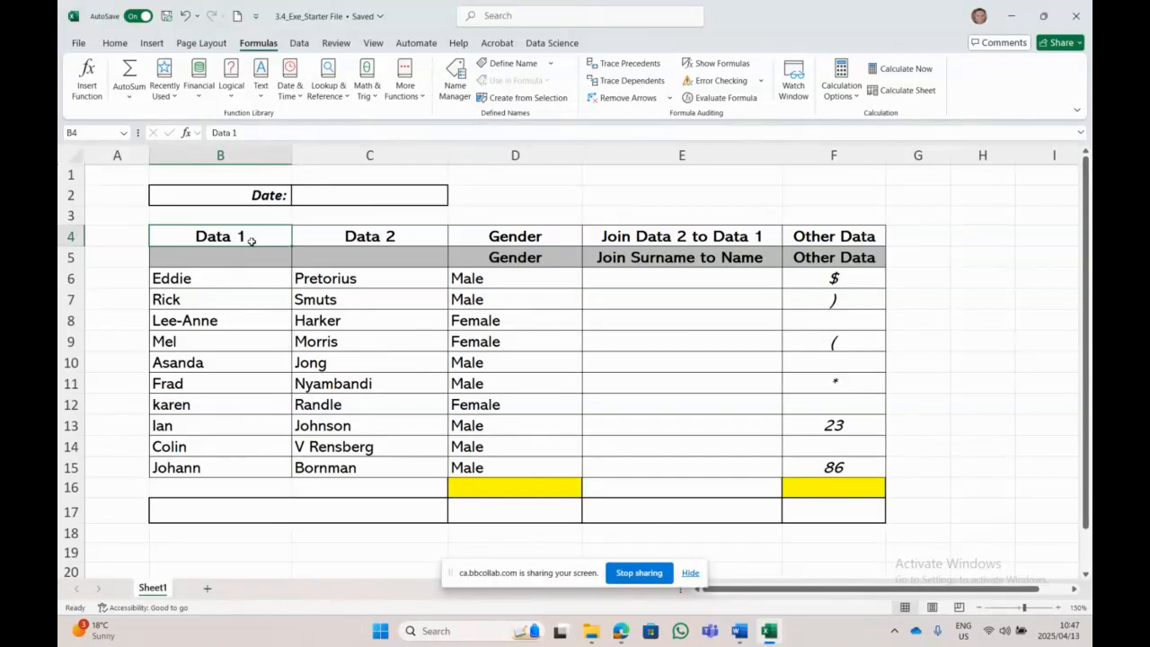
click(246, 264)
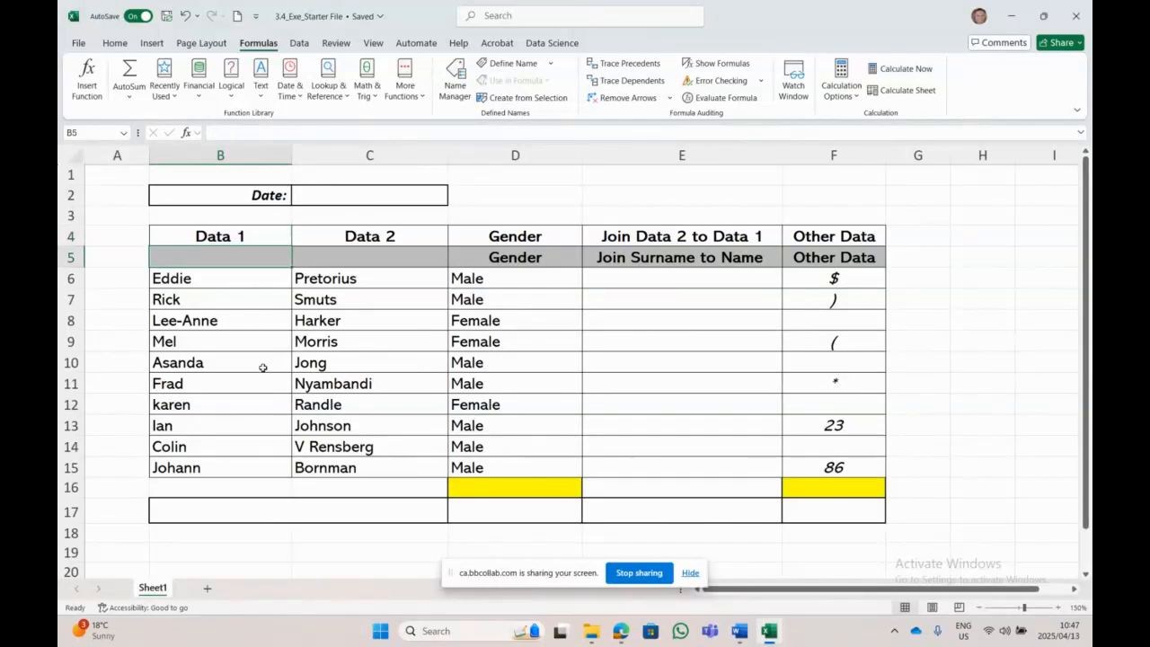
click(378, 260)
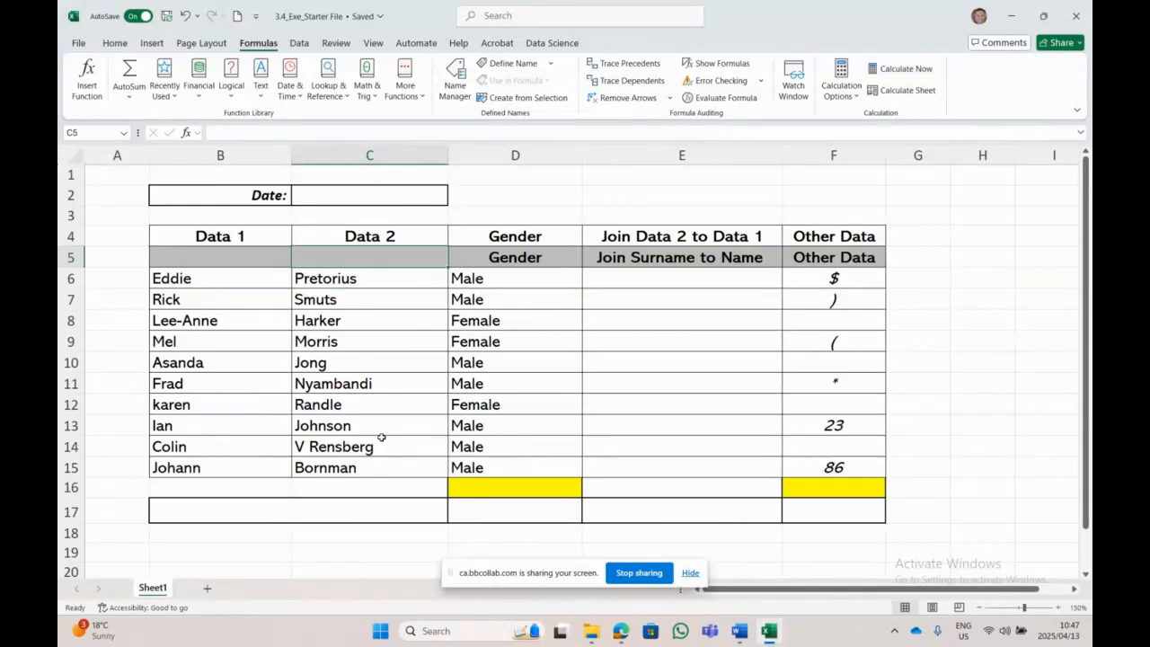
click(414, 235)
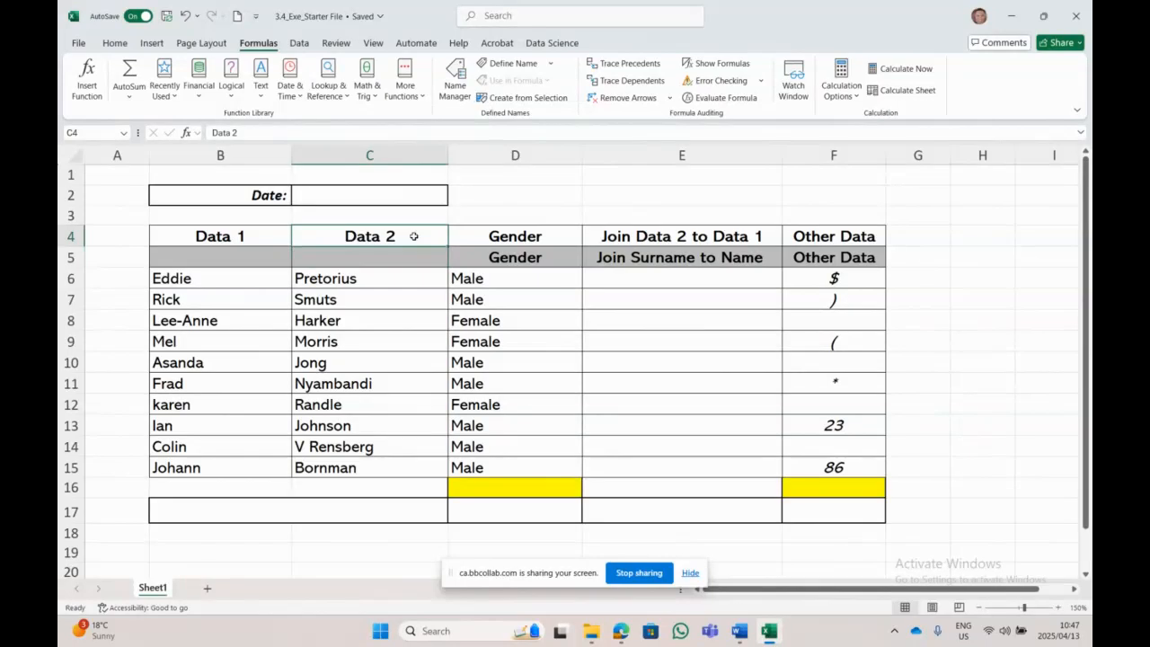
click(410, 257)
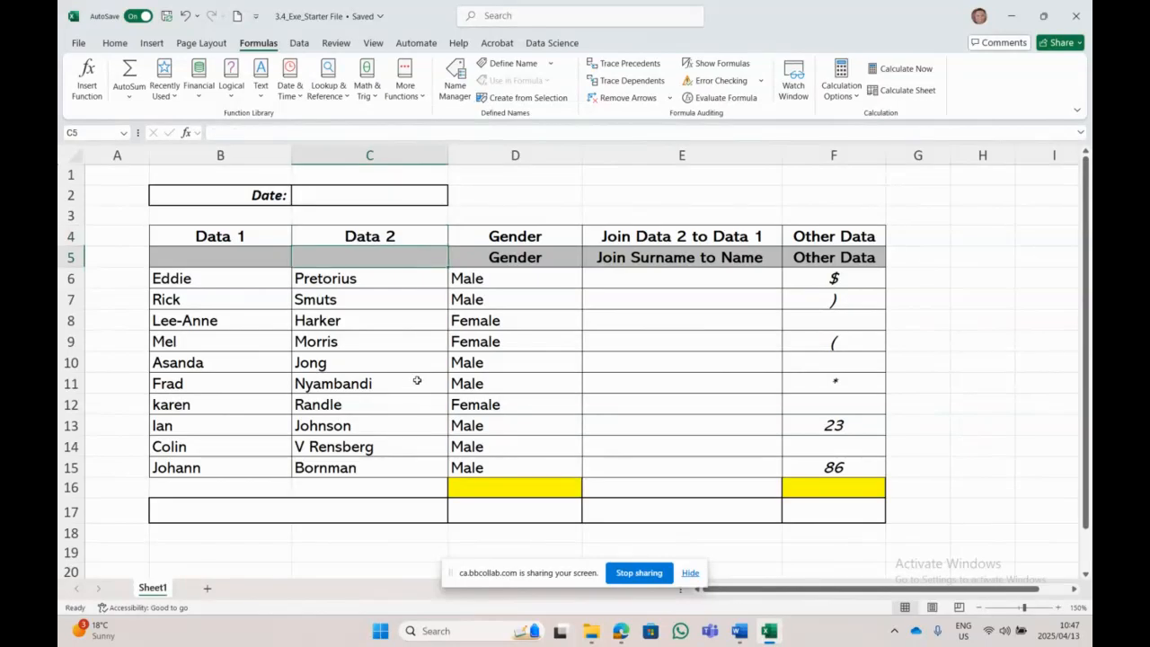
click(249, 260)
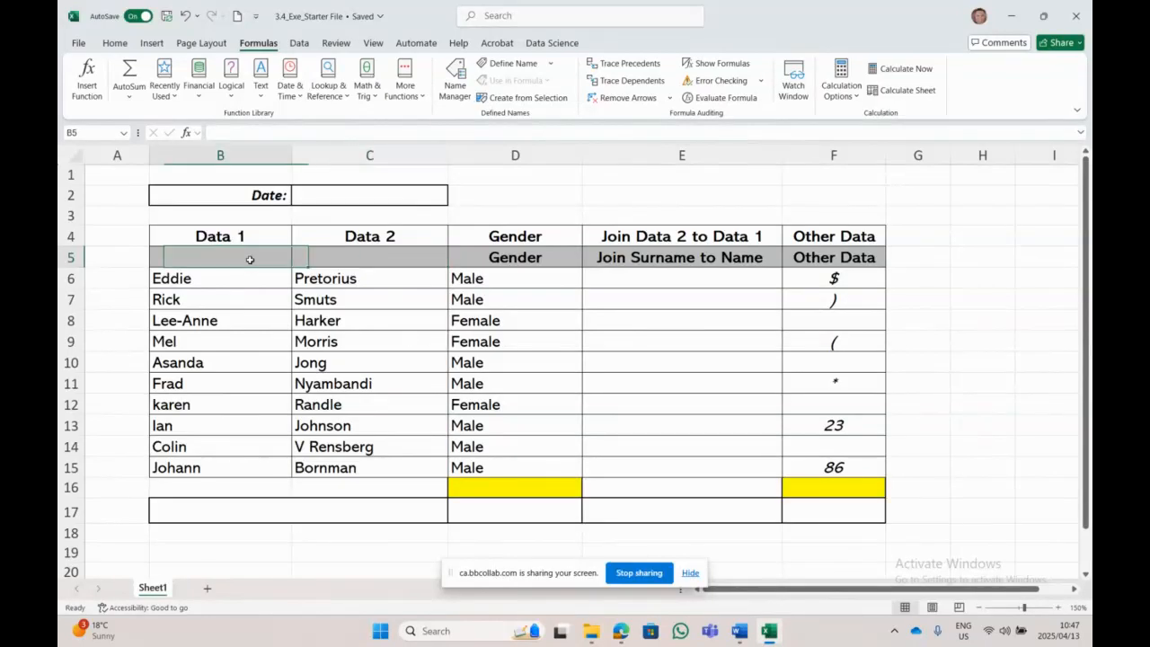
Step: Select the first names in column B and the surnames in C7:C13
key(Down)
key(shift+Down)
key(shift+Down)
key(shift+Down)
key(shift+Down)
key(shift+Down)
key(shift+Down)
key(shift+Down)
key(shift+Down)
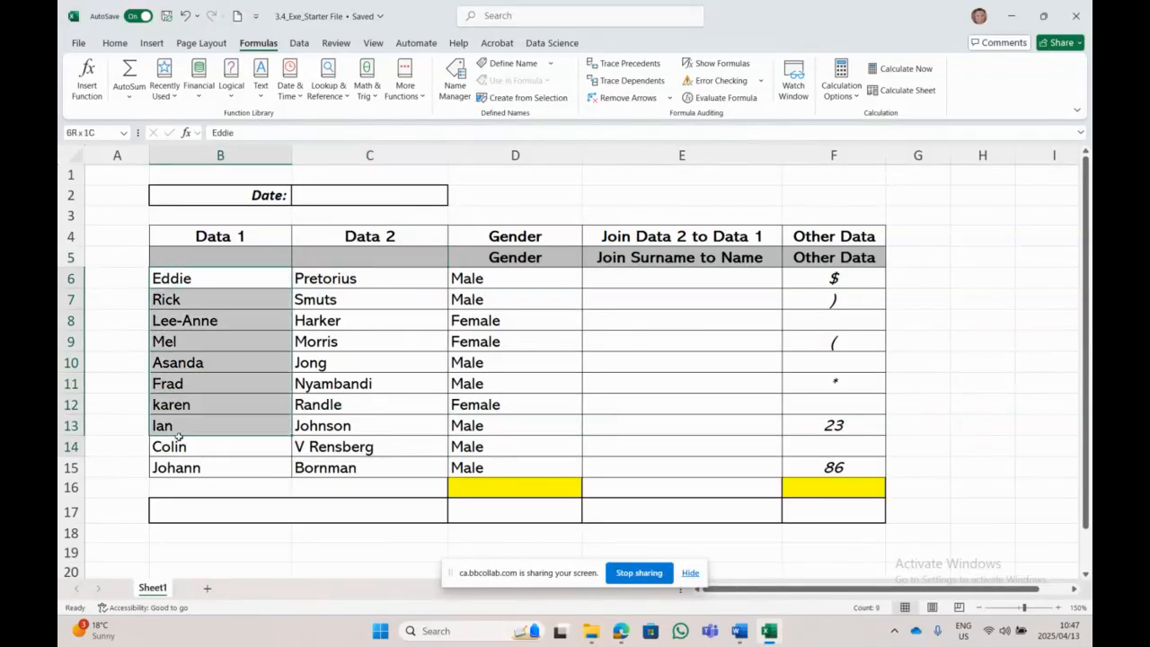
drag(346, 296, 386, 425)
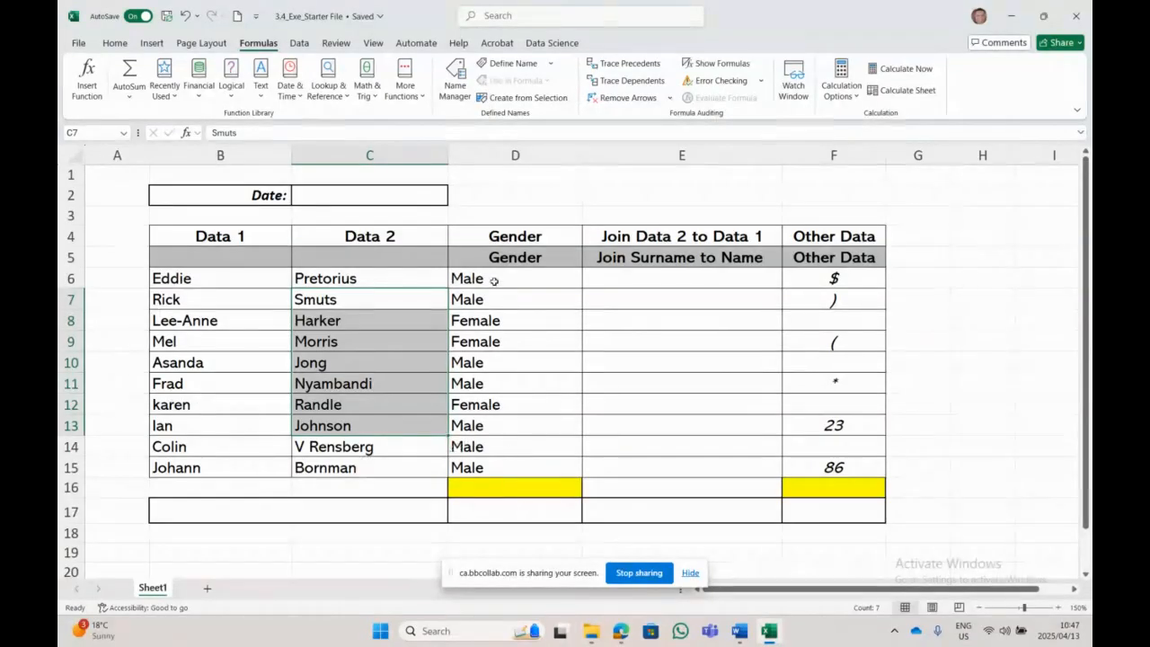
Step: Review the row 5 headings through Other Data, select B5:C5, and return to Word
click(251, 258)
click(505, 256)
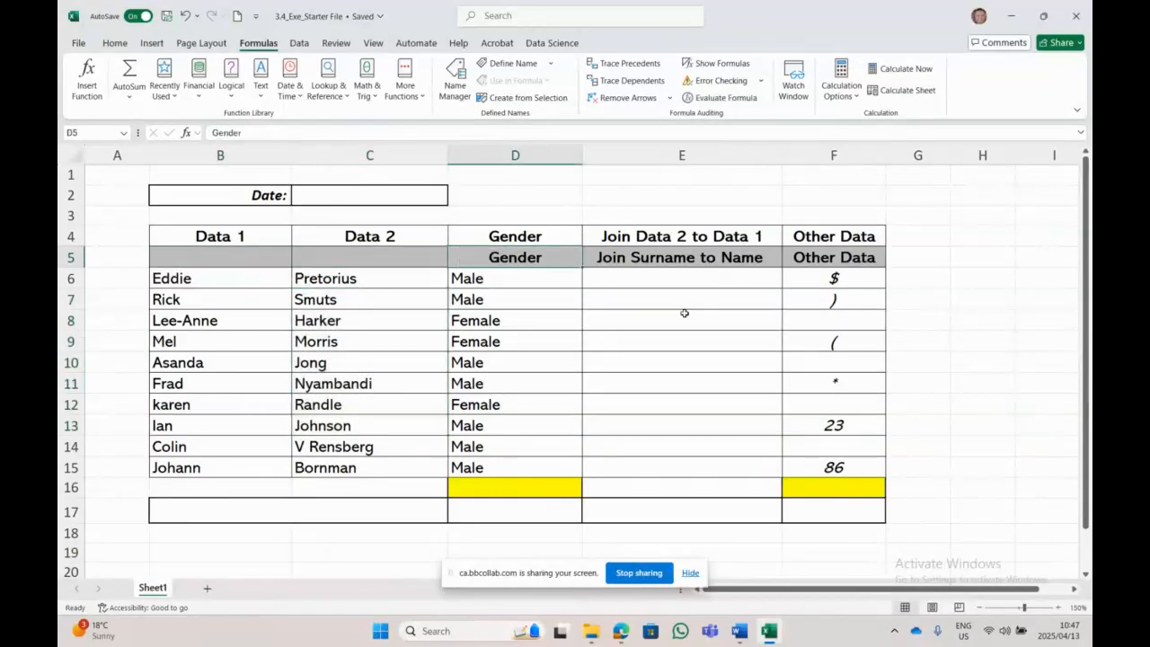
click(724, 258)
click(846, 264)
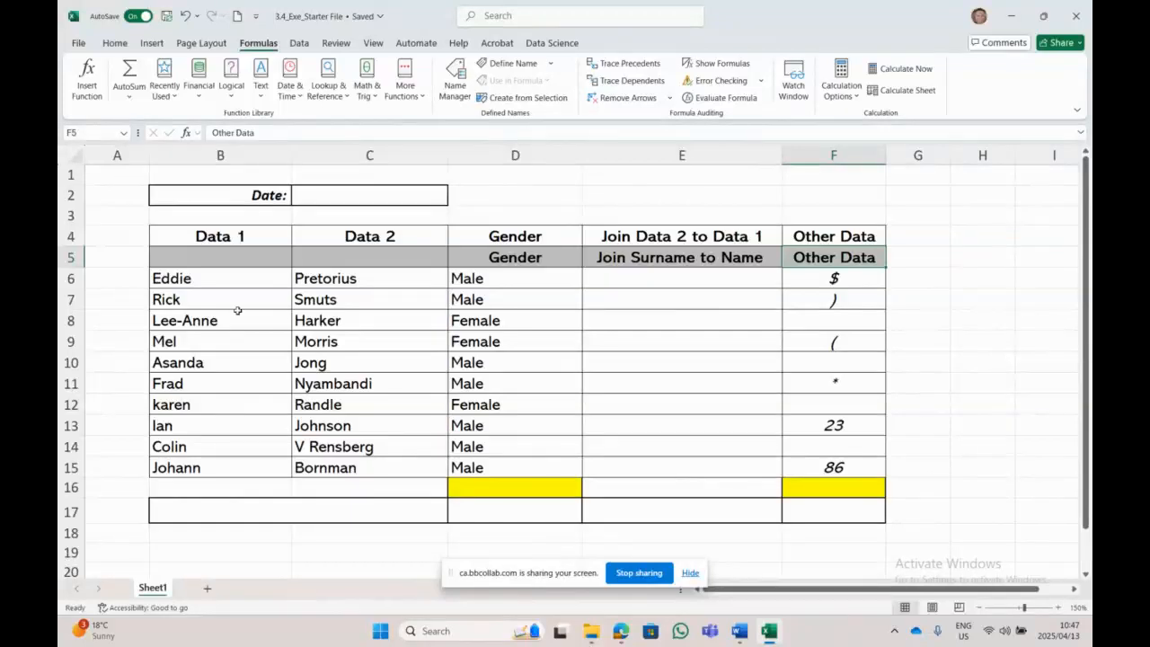
drag(221, 260, 358, 260)
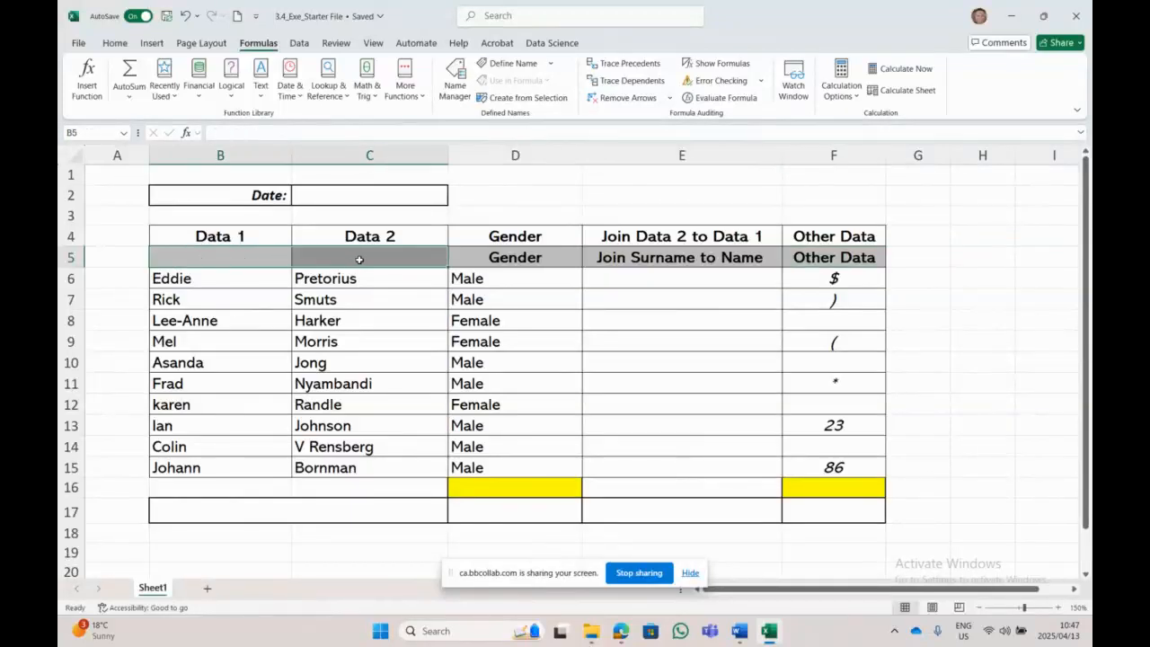
click(738, 630)
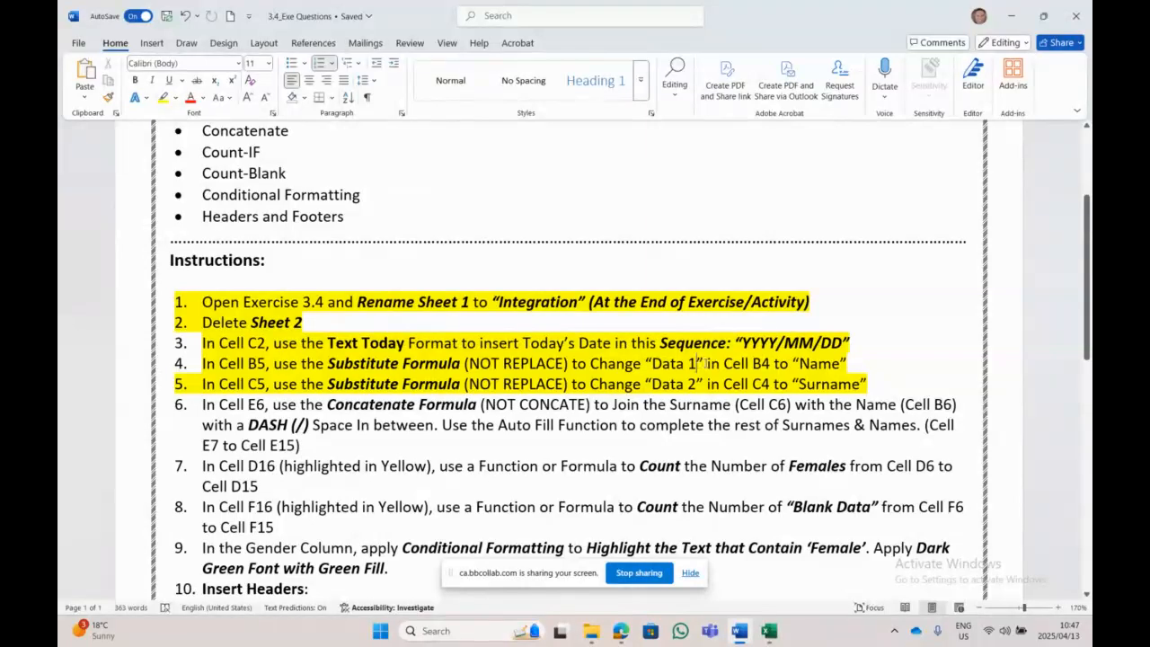
Step: Highlight 'Data 1', 'Cell B4', 'Data 2' and 'Cell C4' in turquoise in instructions 4 and 5
drag(706, 363, 644, 363)
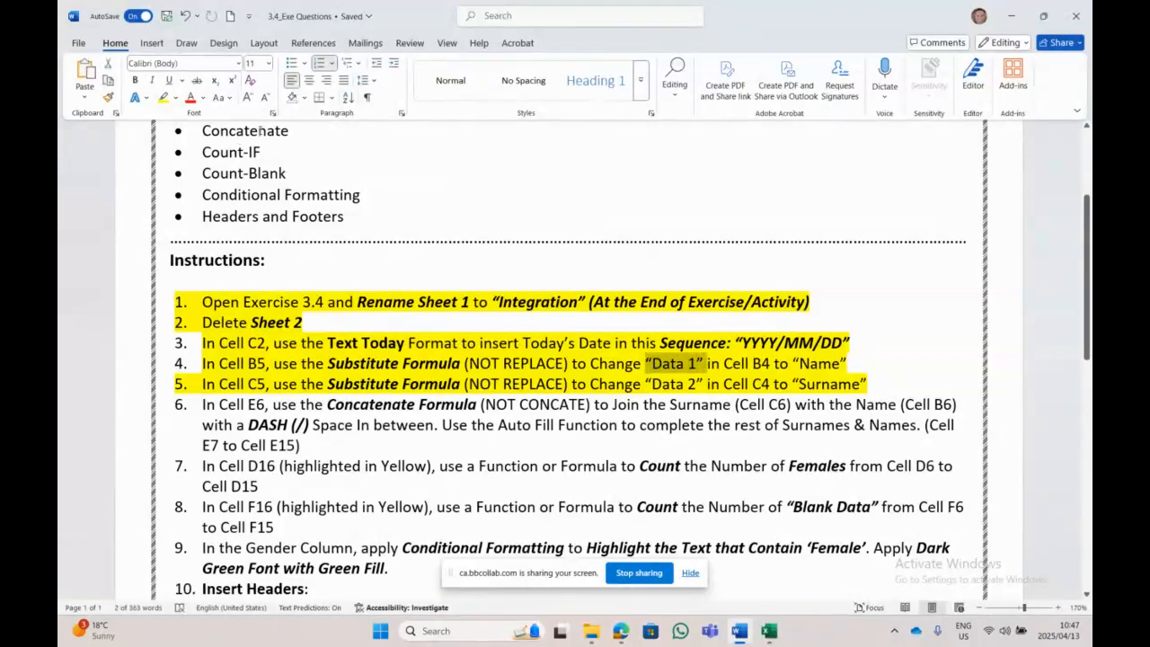
click(175, 98)
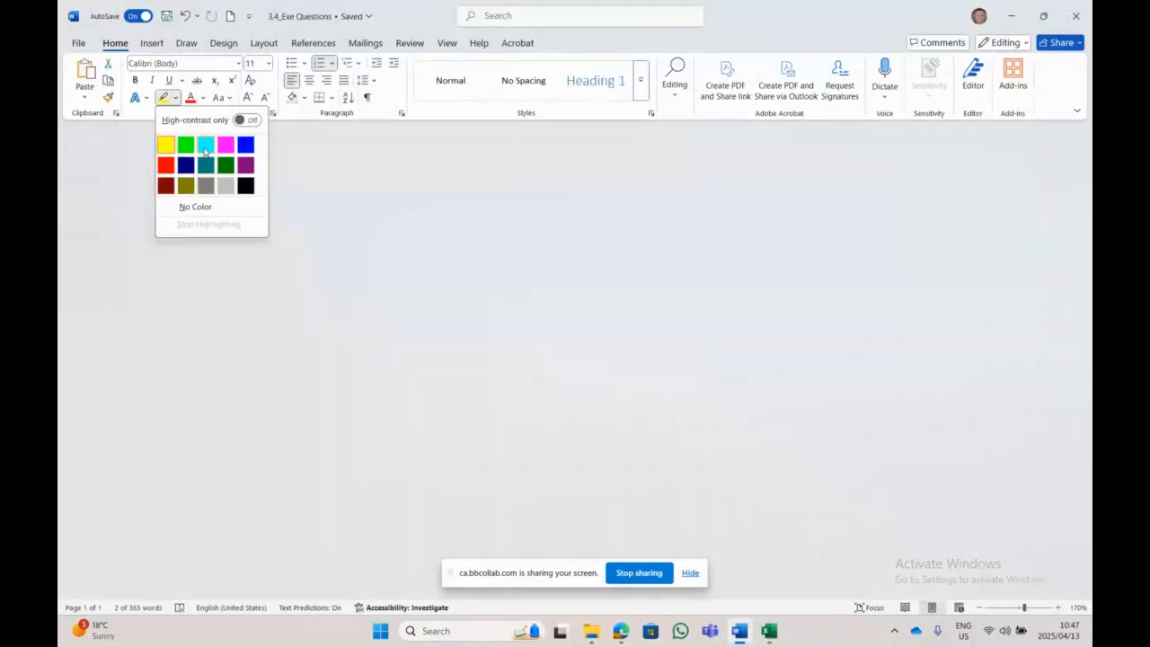
click(206, 144)
drag(772, 364, 723, 364)
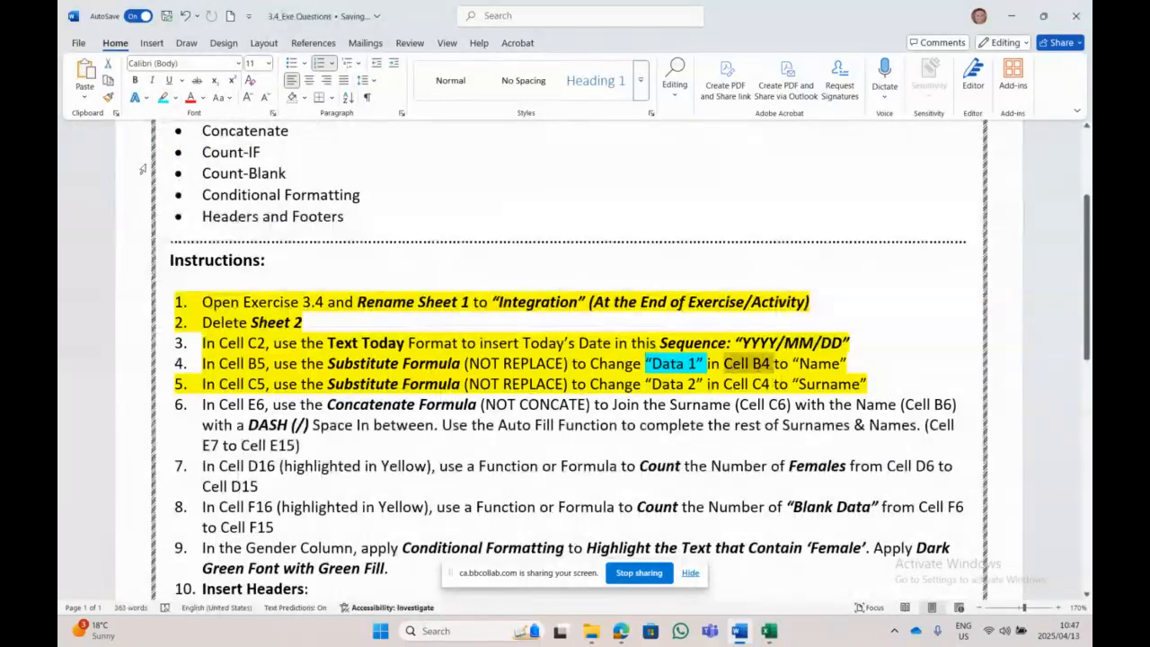
click(163, 98)
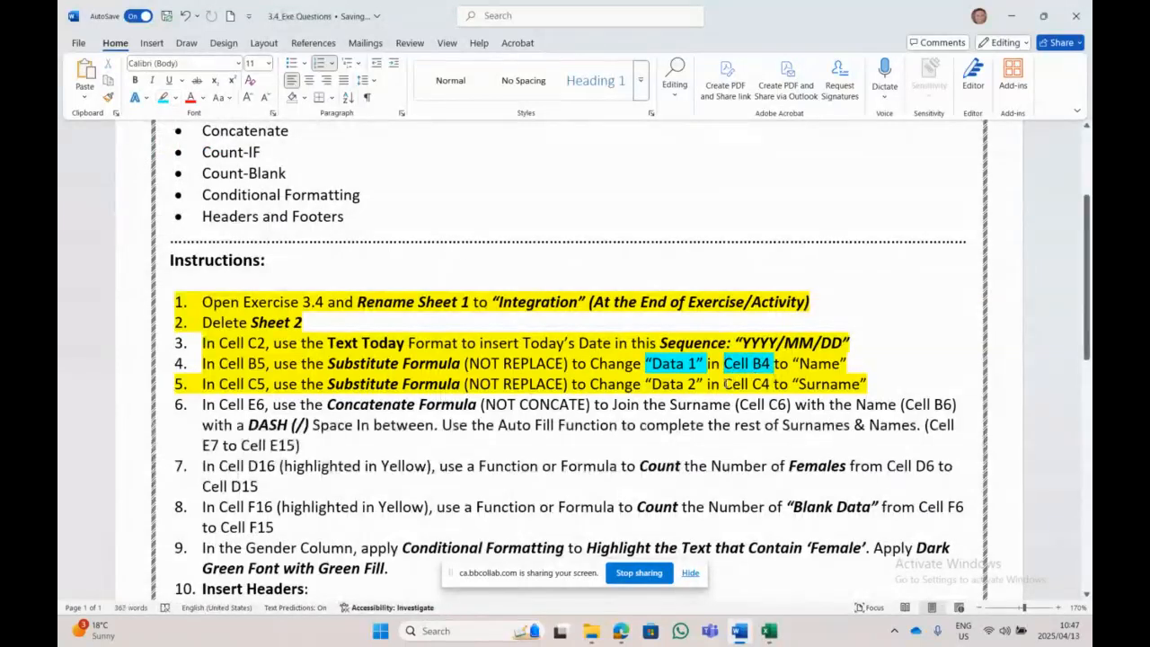
drag(706, 383, 646, 388)
click(162, 98)
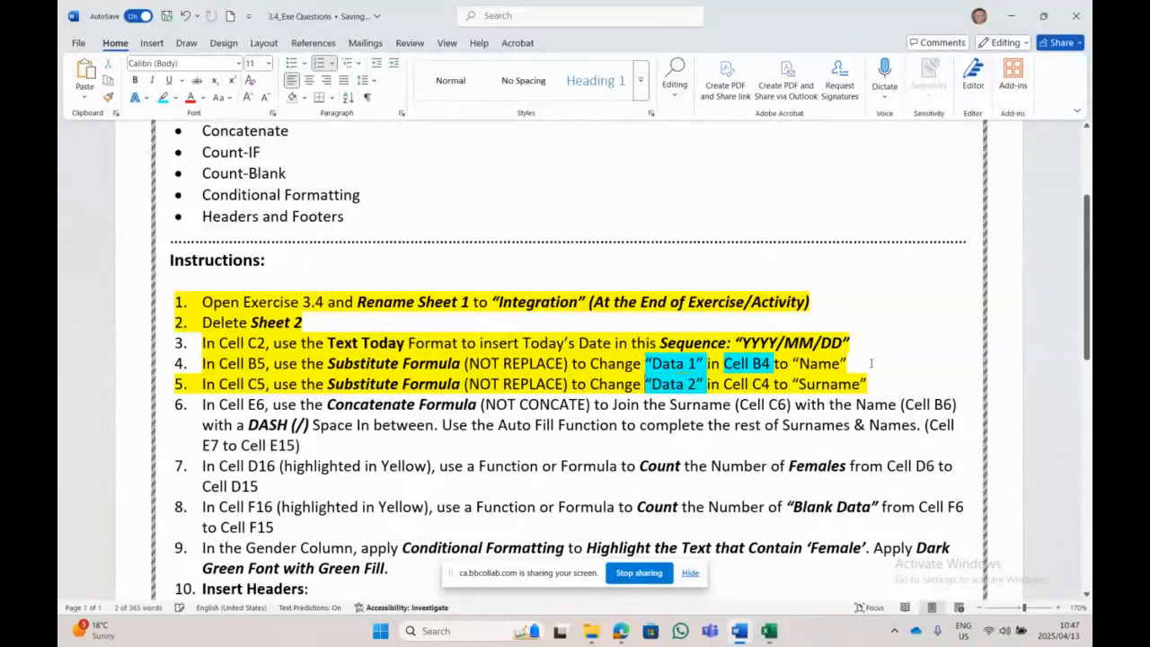
drag(772, 384, 724, 385)
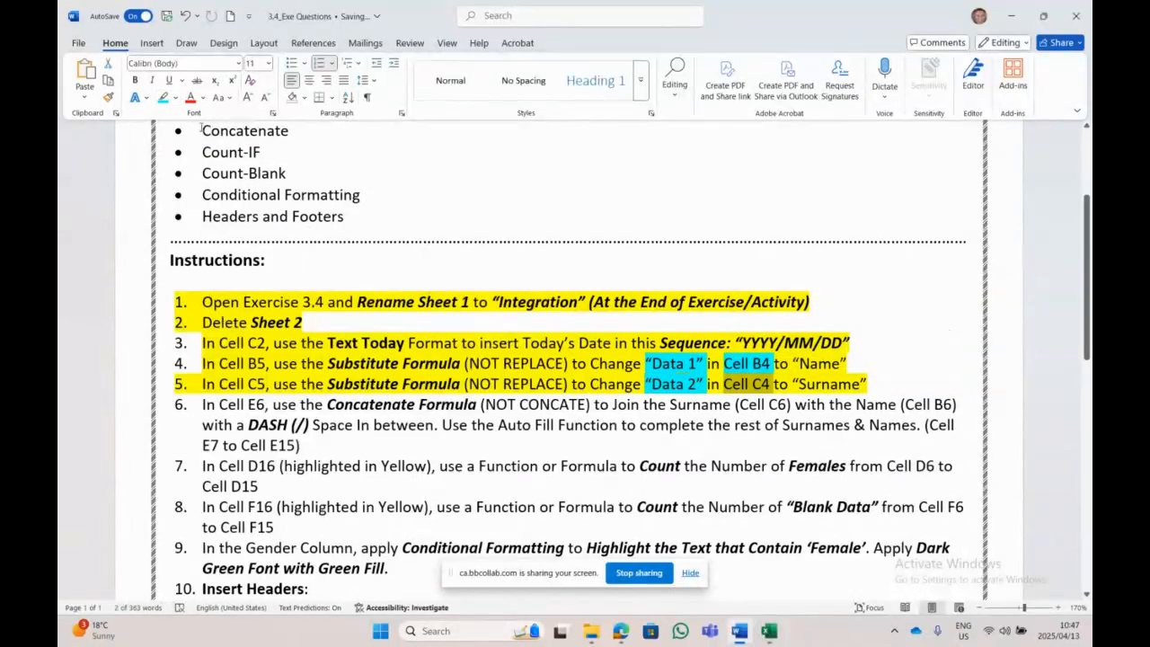
click(163, 98)
Step: Highlight 'Name' and 'Surname' in turquoise, then go back to the Excel workbook
click(881, 384)
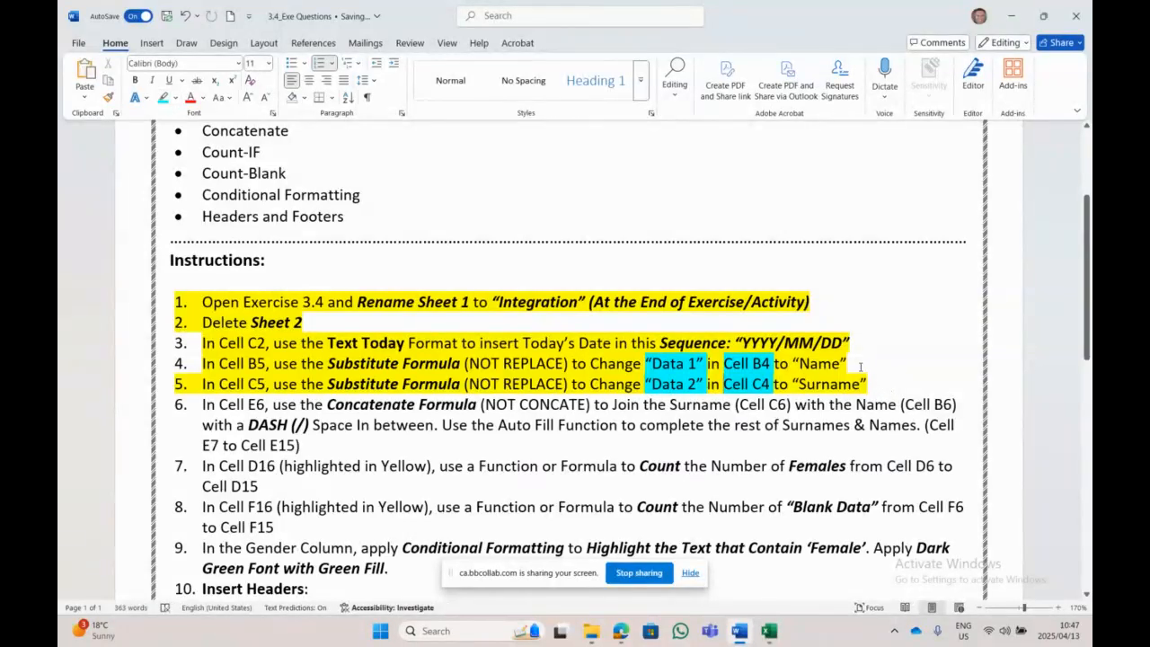
drag(859, 367, 792, 363)
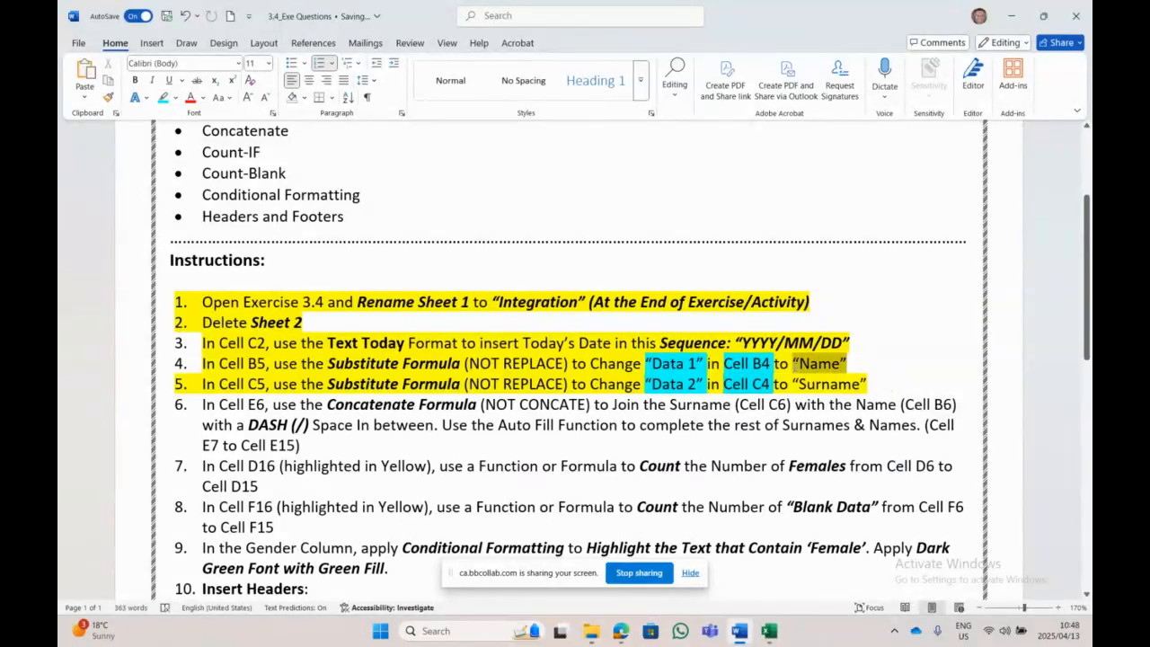
click(163, 98)
click(929, 381)
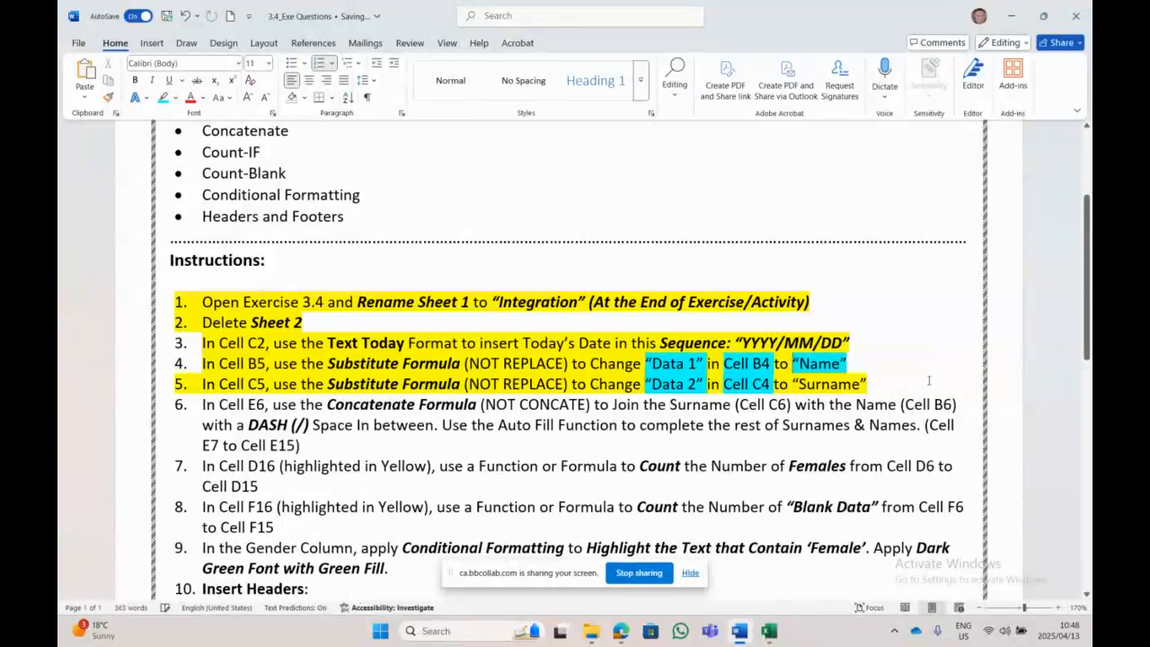
drag(875, 384, 794, 383)
click(163, 98)
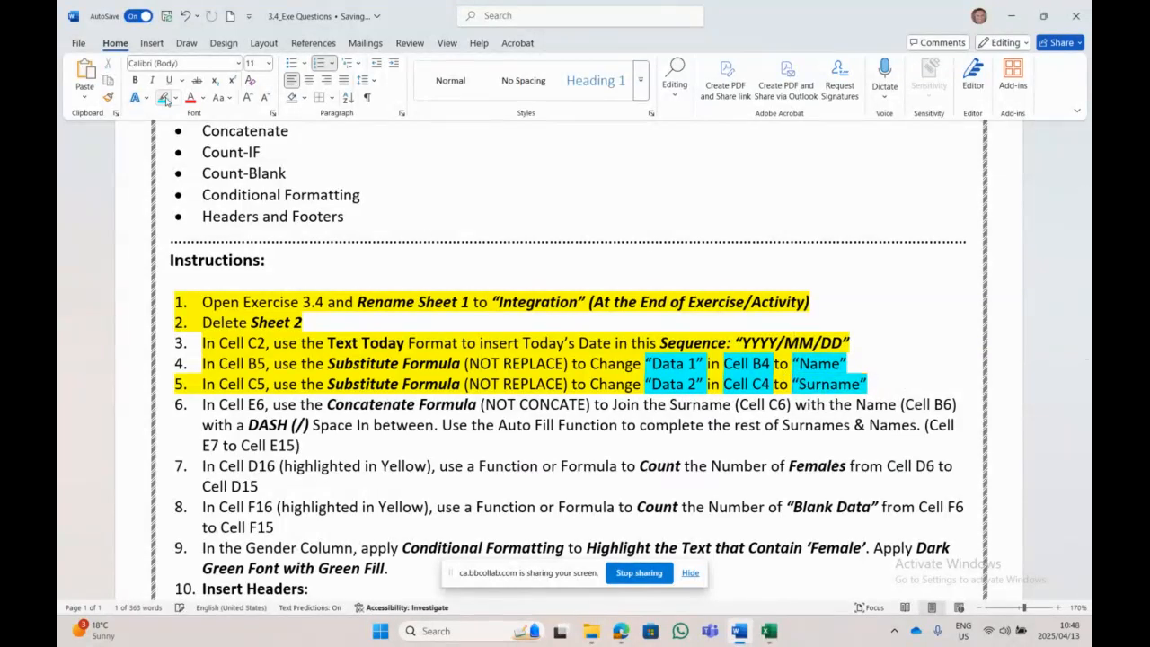
click(610, 383)
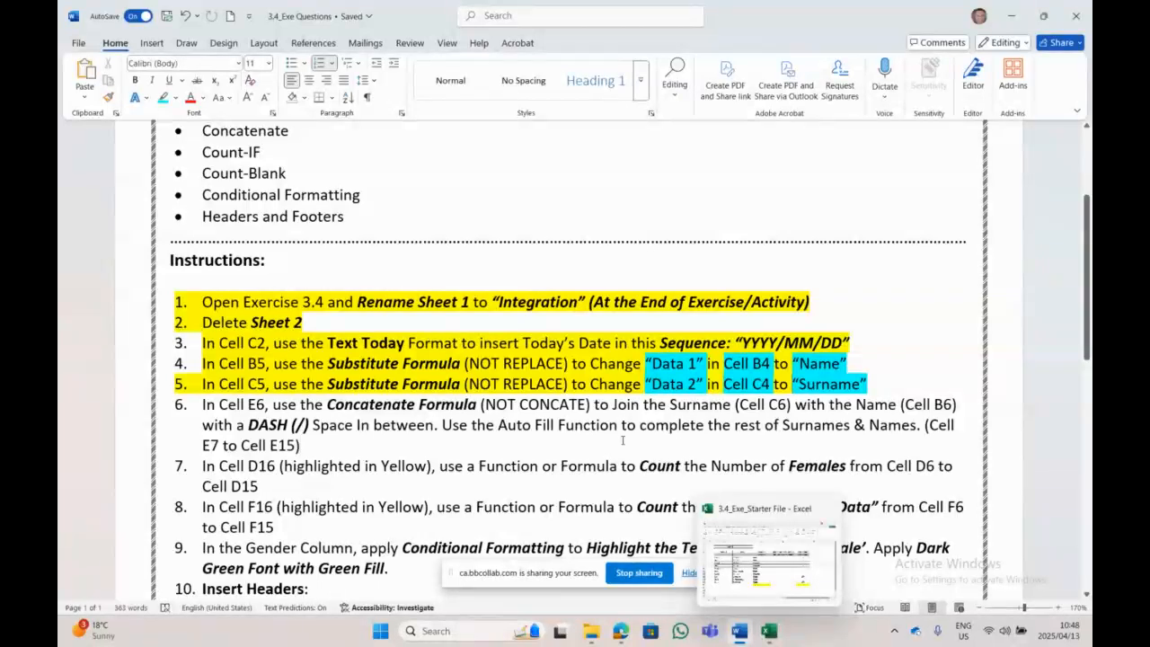
click(773, 634)
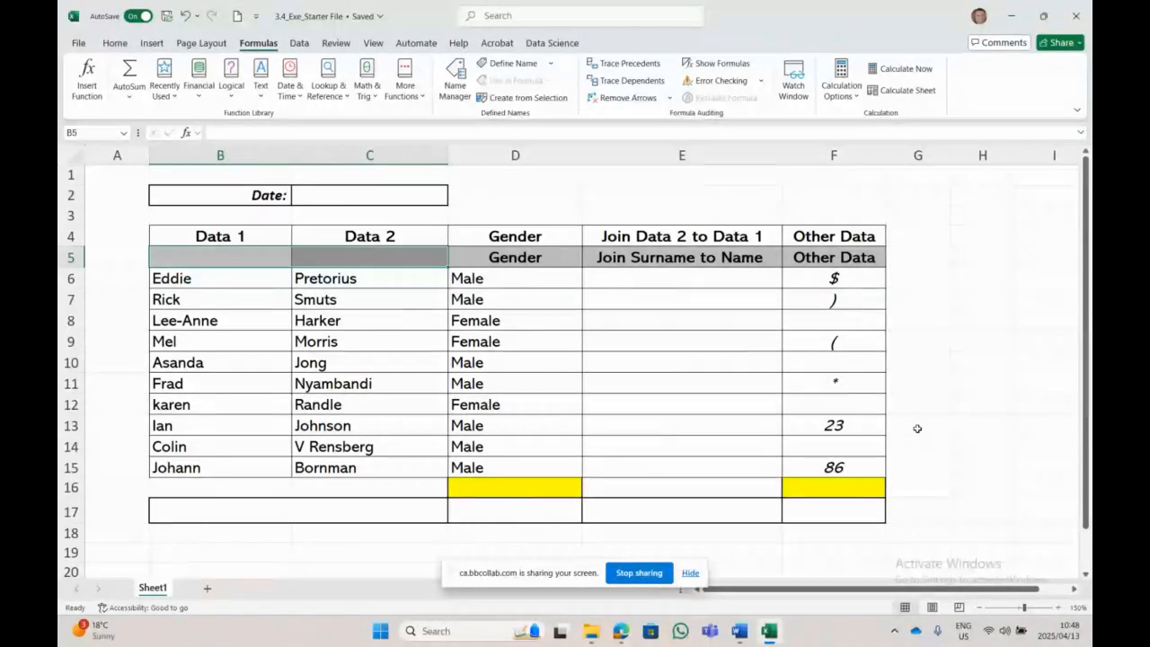
Step: Enter =TEXT(today();"YYYY/MM/DD) in cell C2 using the TEXT autocomplete suggestion
click(382, 198)
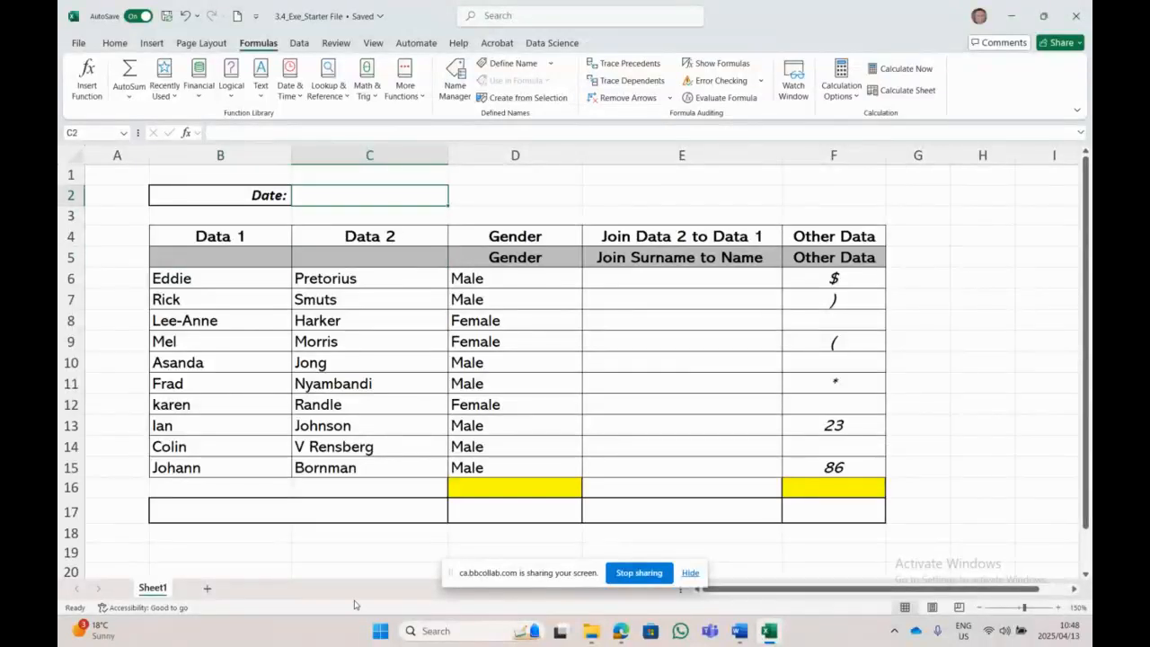
text(=text)
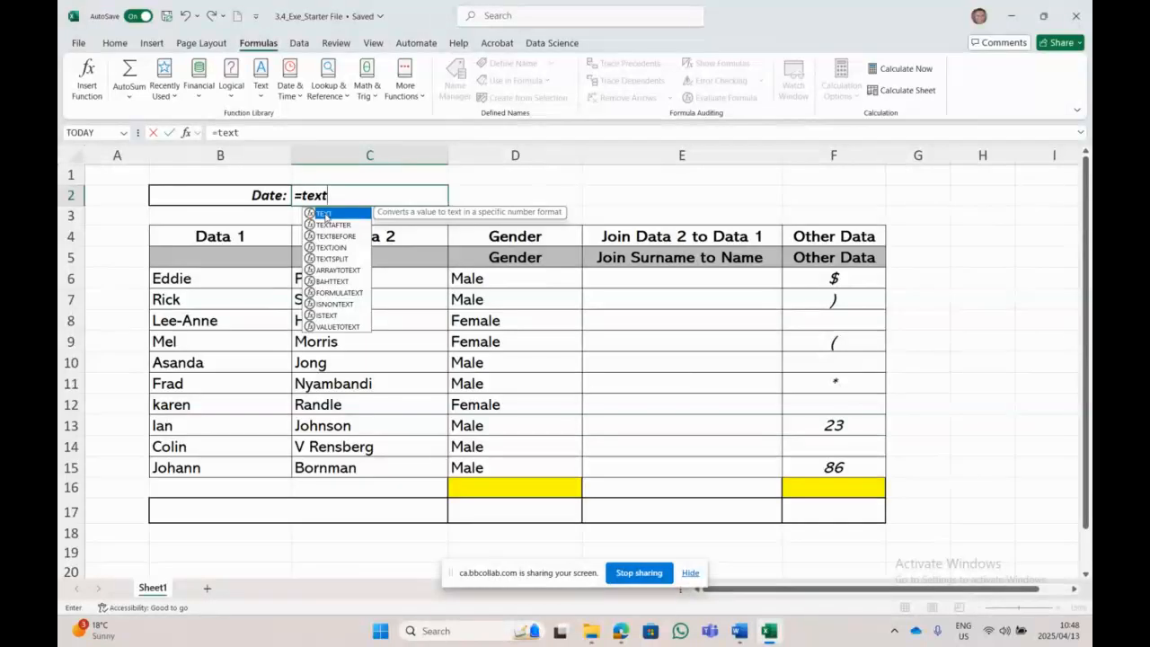
double_click(323, 212)
text(tod)
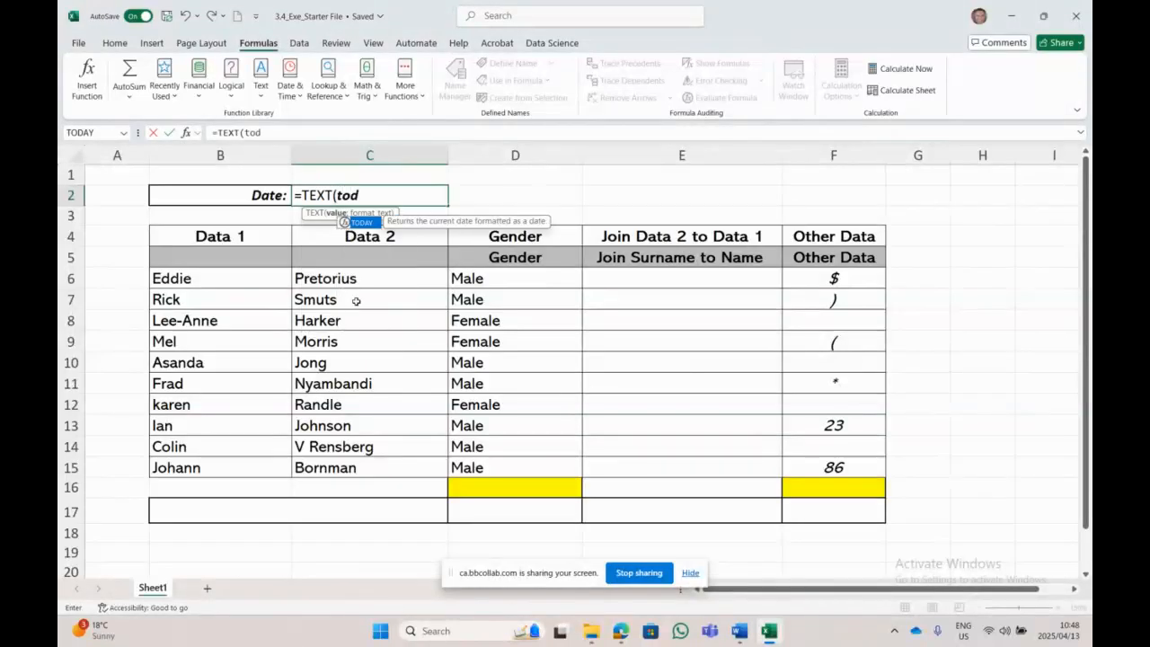
text(ay()_)
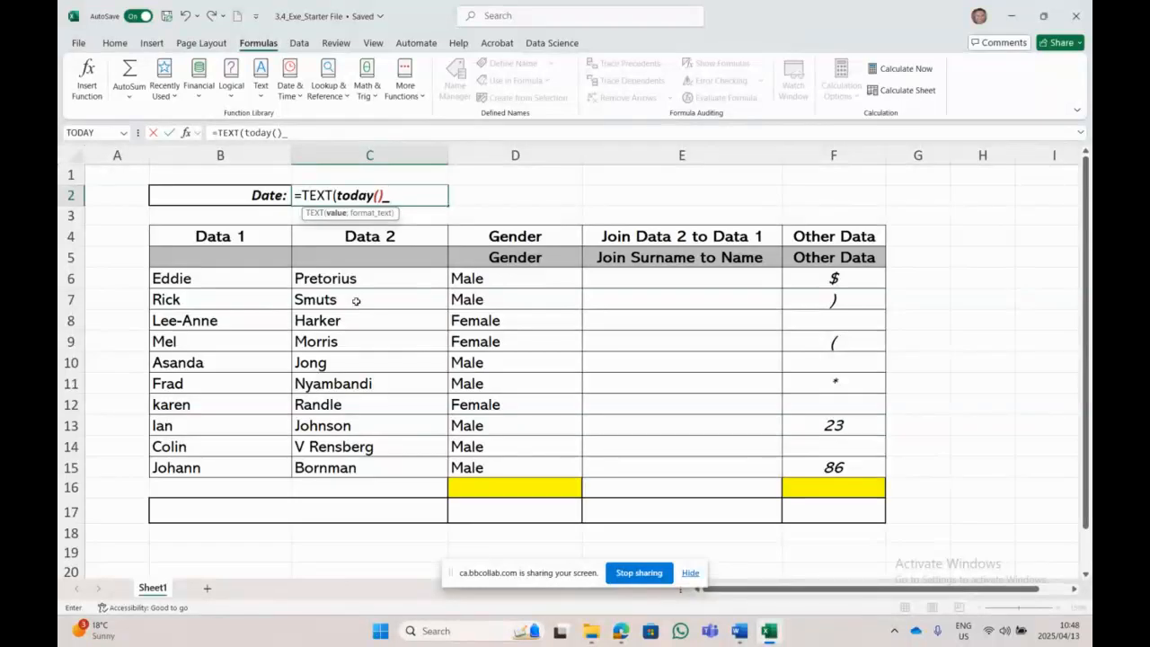
key(BackSpace)
text(;"YYYY)
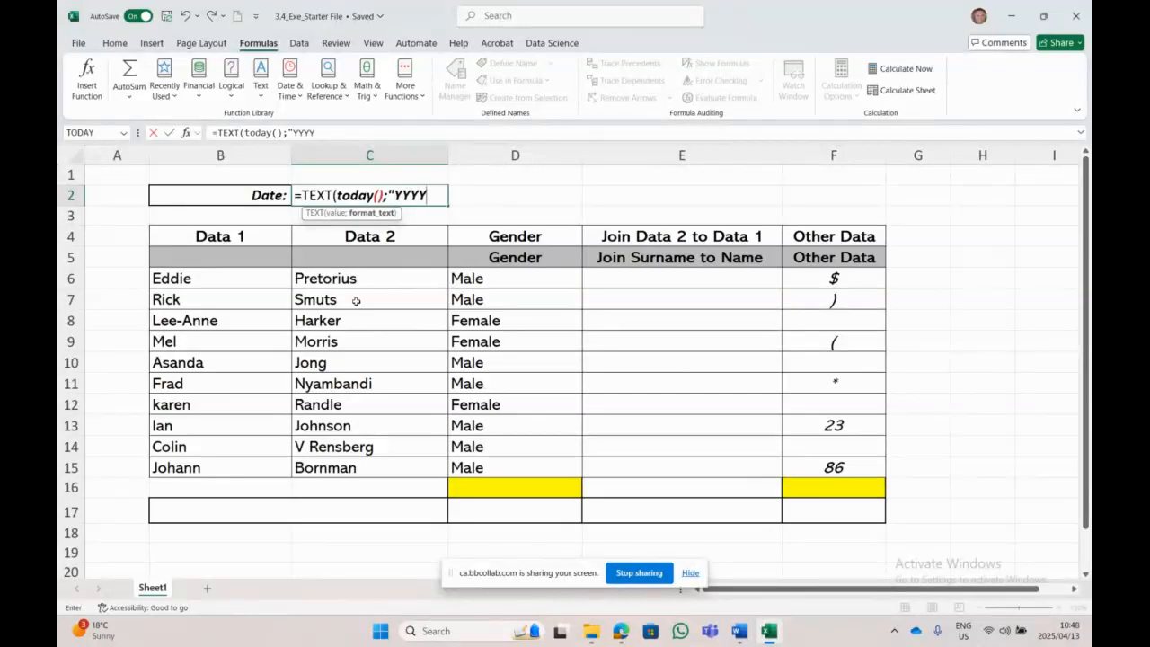
text(/MM/DD)
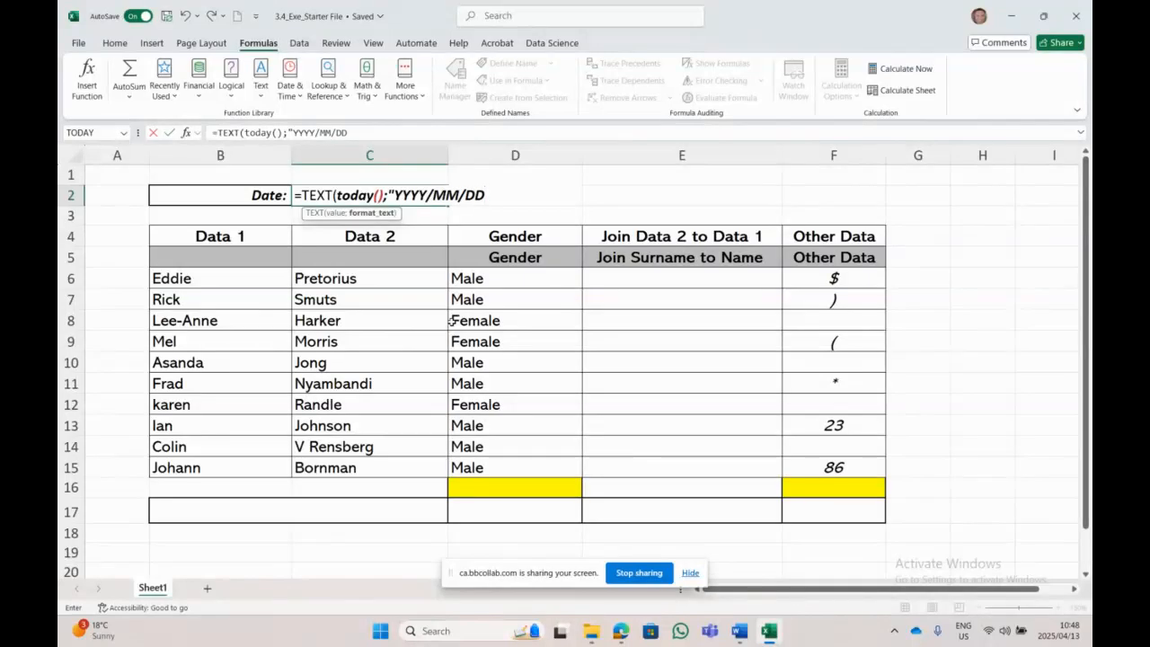
text())
key(Return)
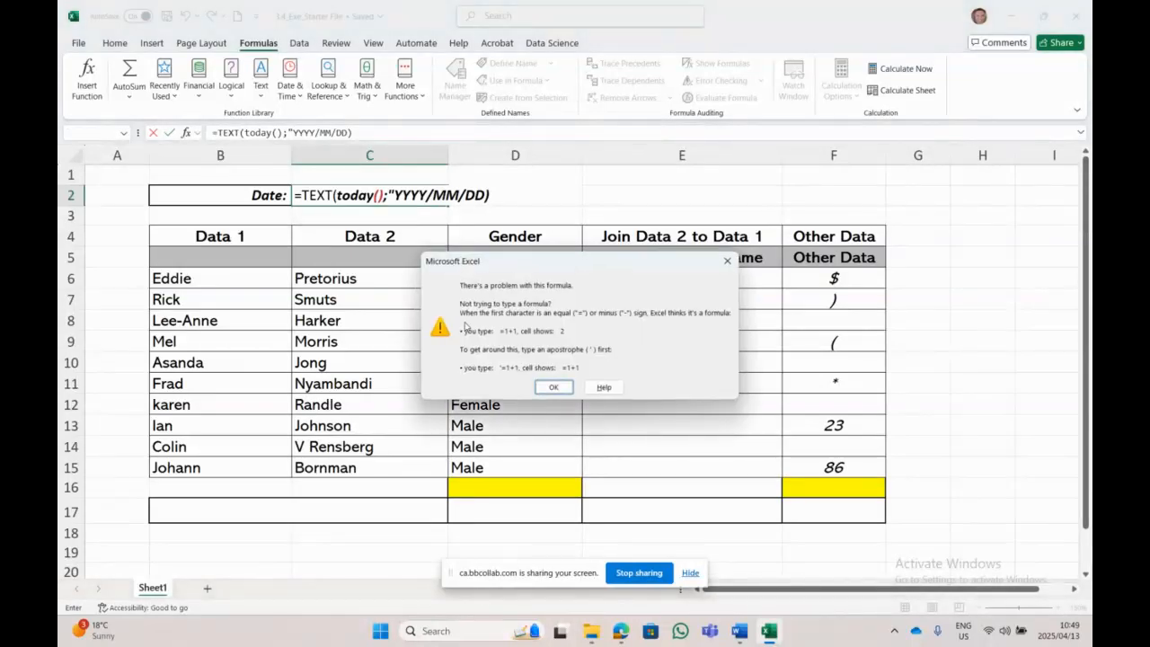
Step: Fix C2 to =TEXT(TODAY();"YYYY/MM/DD") so it displays 2025/04/13
click(564, 388)
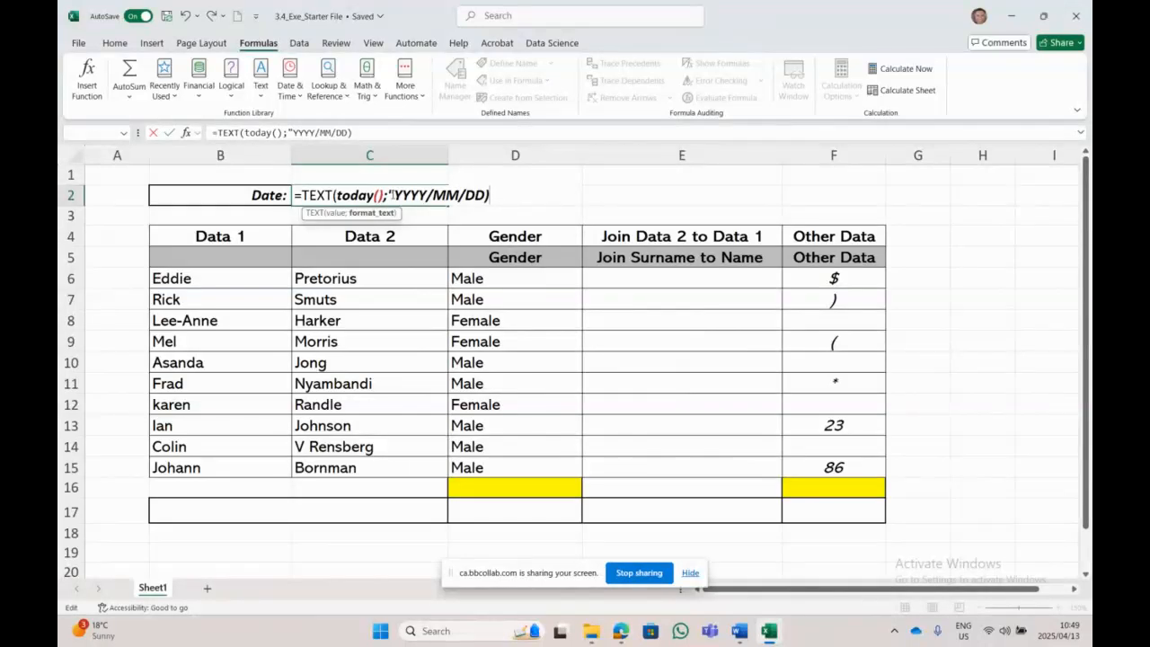
key(Left)
key(BackSpace)
text(T)
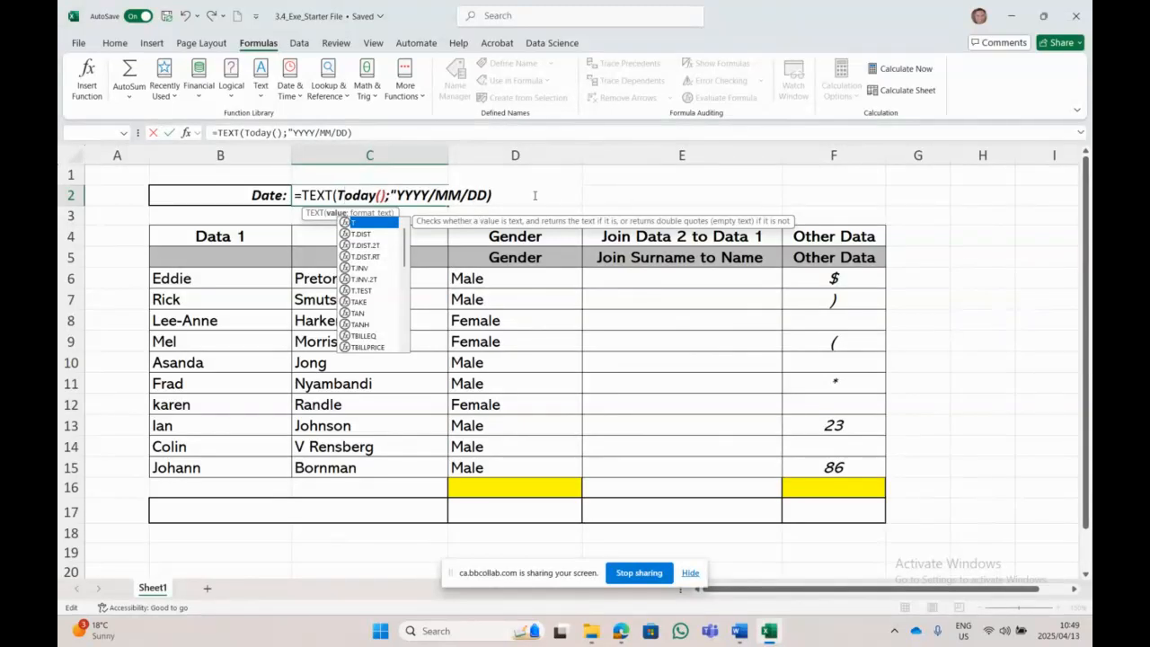
click(489, 195)
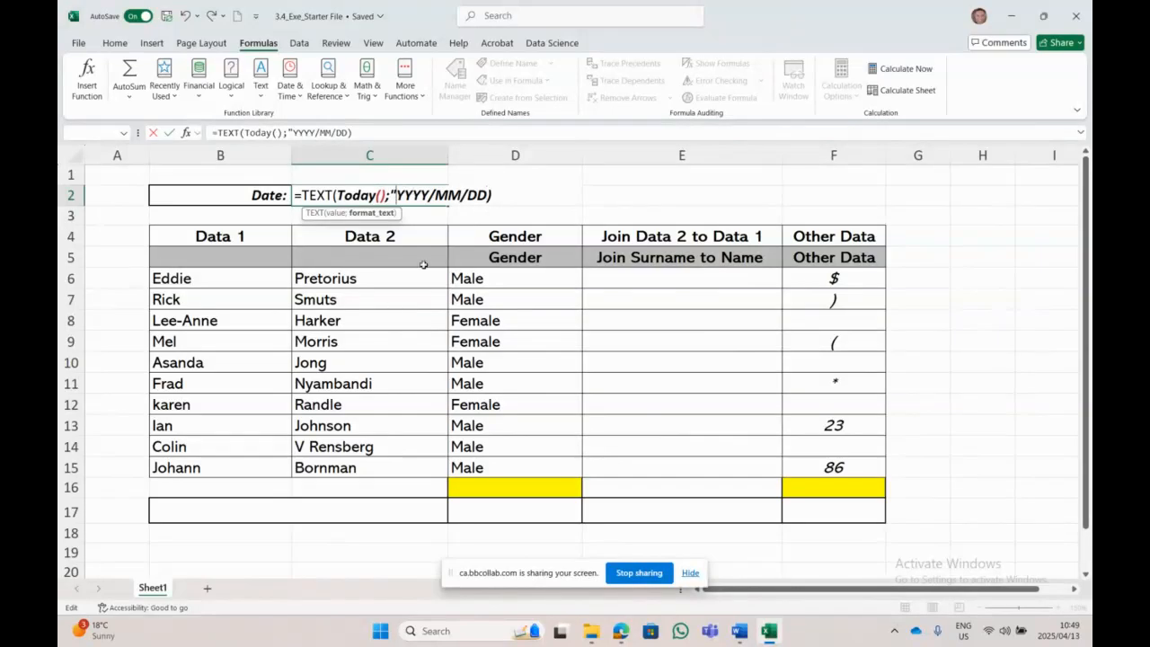
text(")
key(Return)
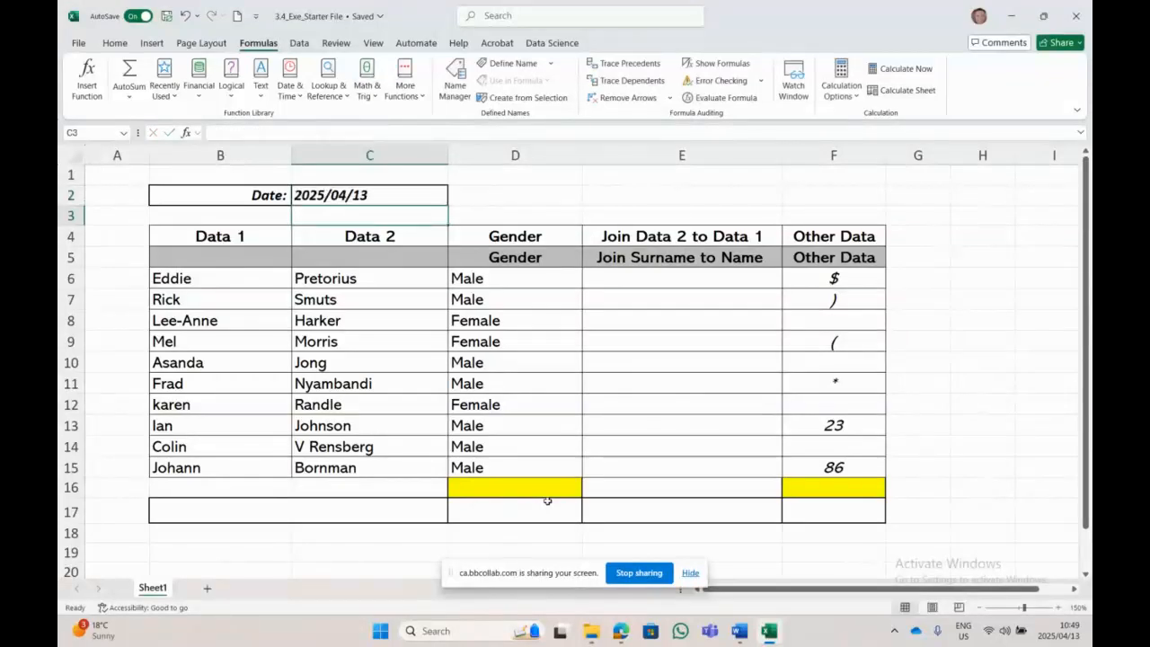
click(337, 195)
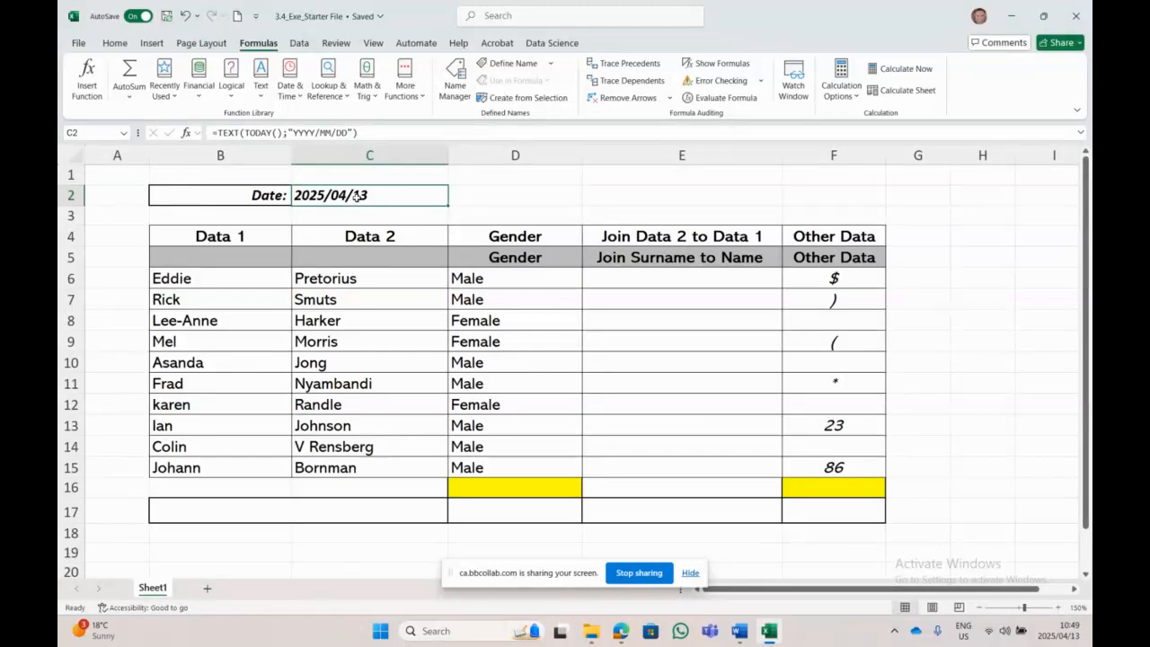
click(269, 267)
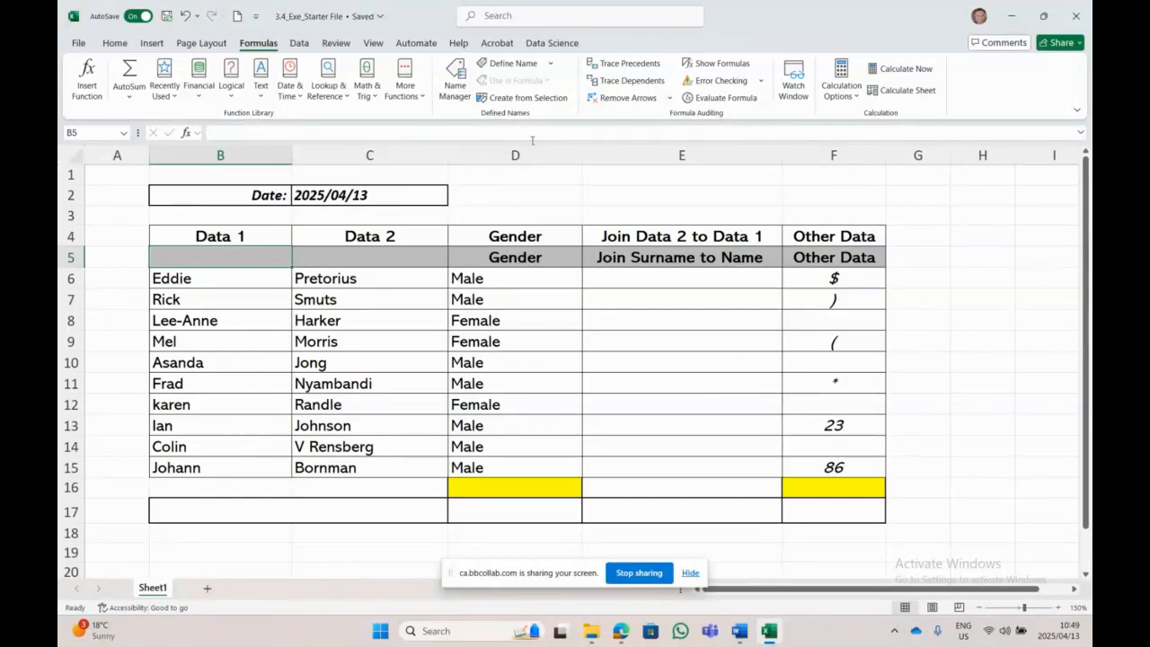
Step: Search Insert Function for 'substitut' and insert SUBSTITUTE into cell B5
click(87, 79)
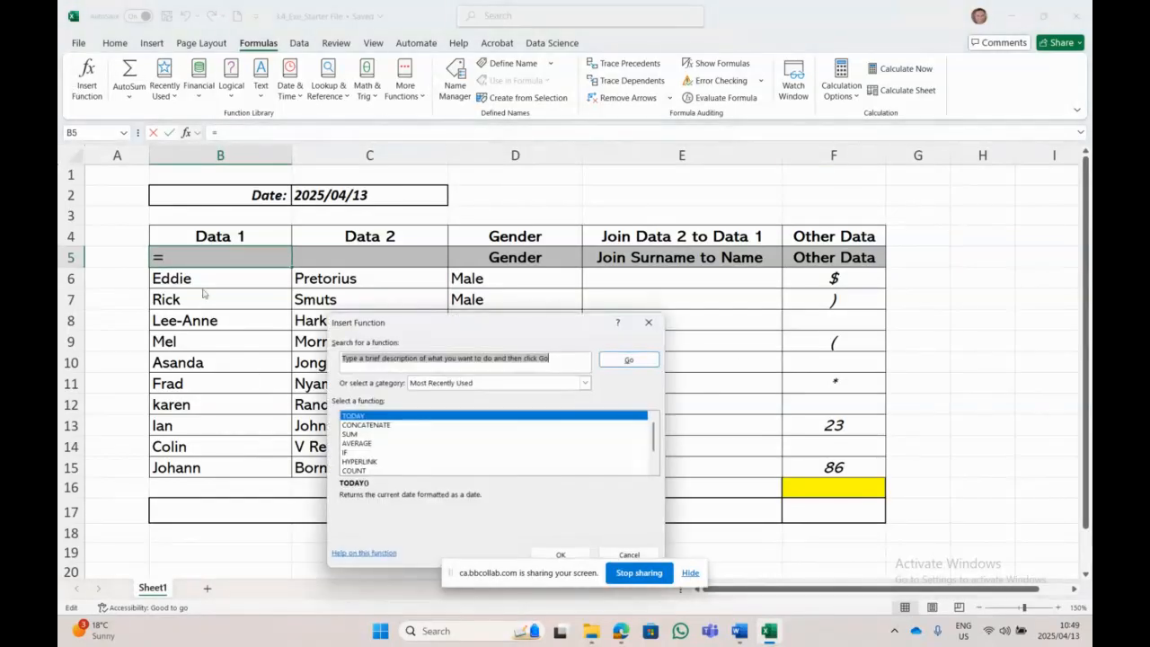
text(su)
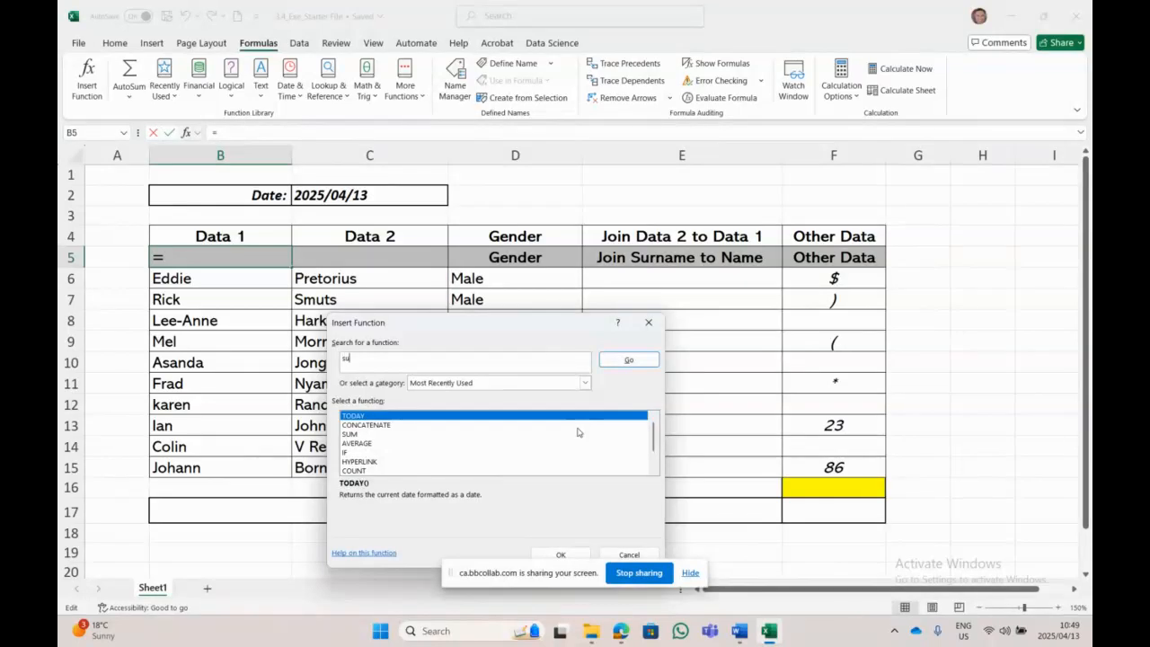
text(bstitute)
click(627, 359)
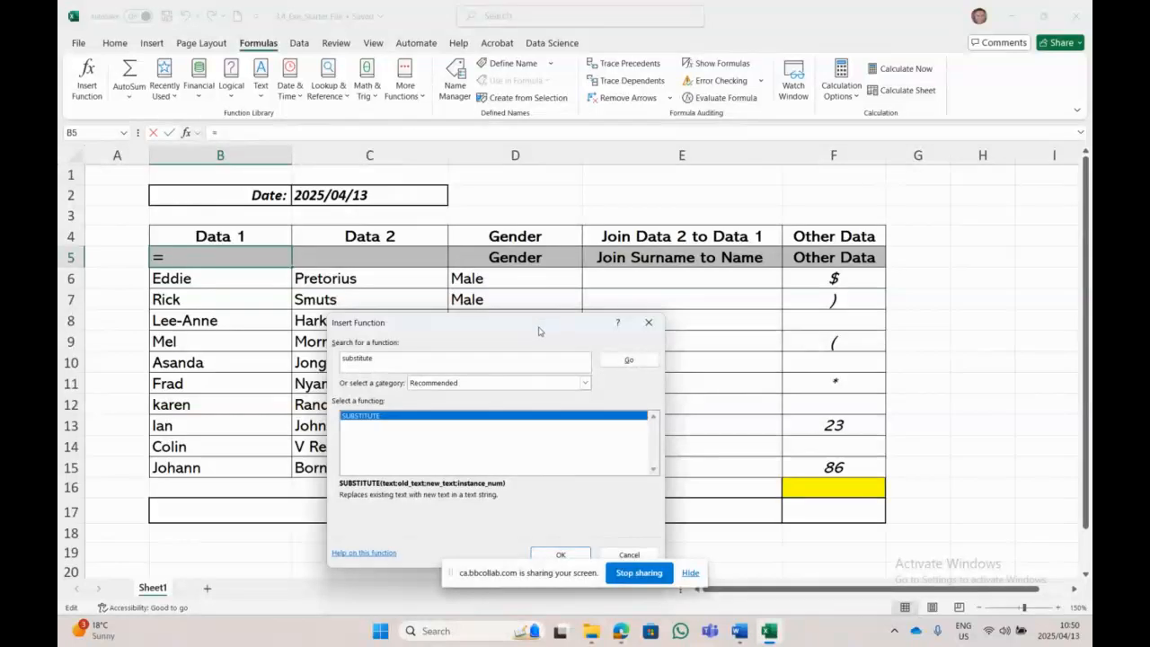
drag(540, 323, 841, 213)
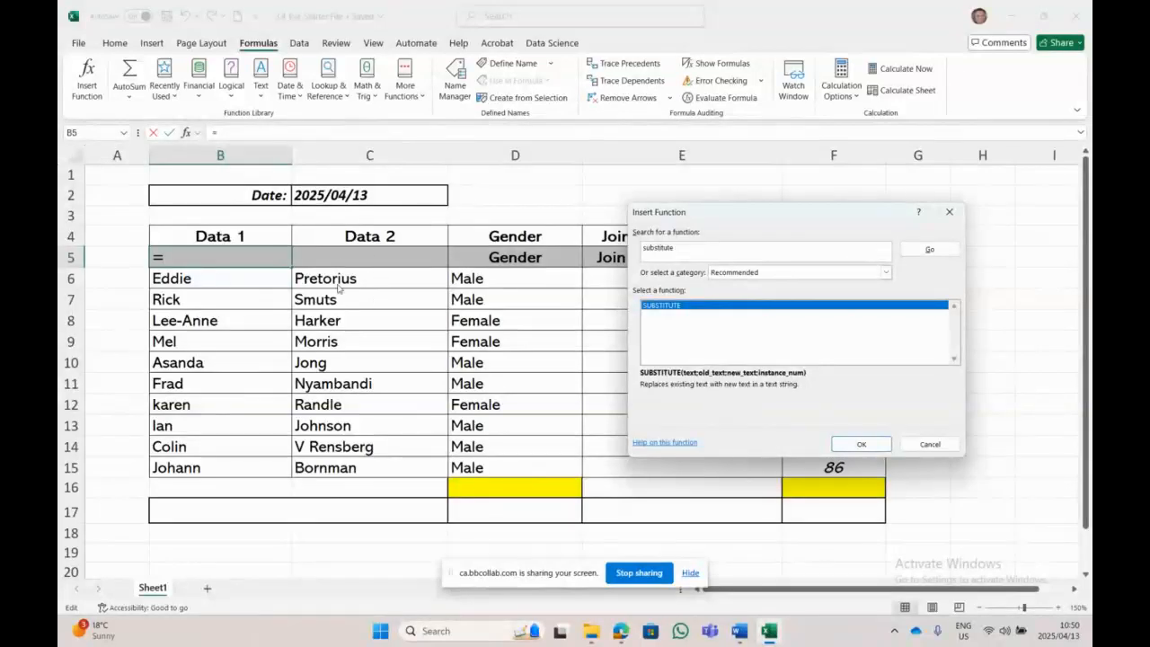
click(858, 445)
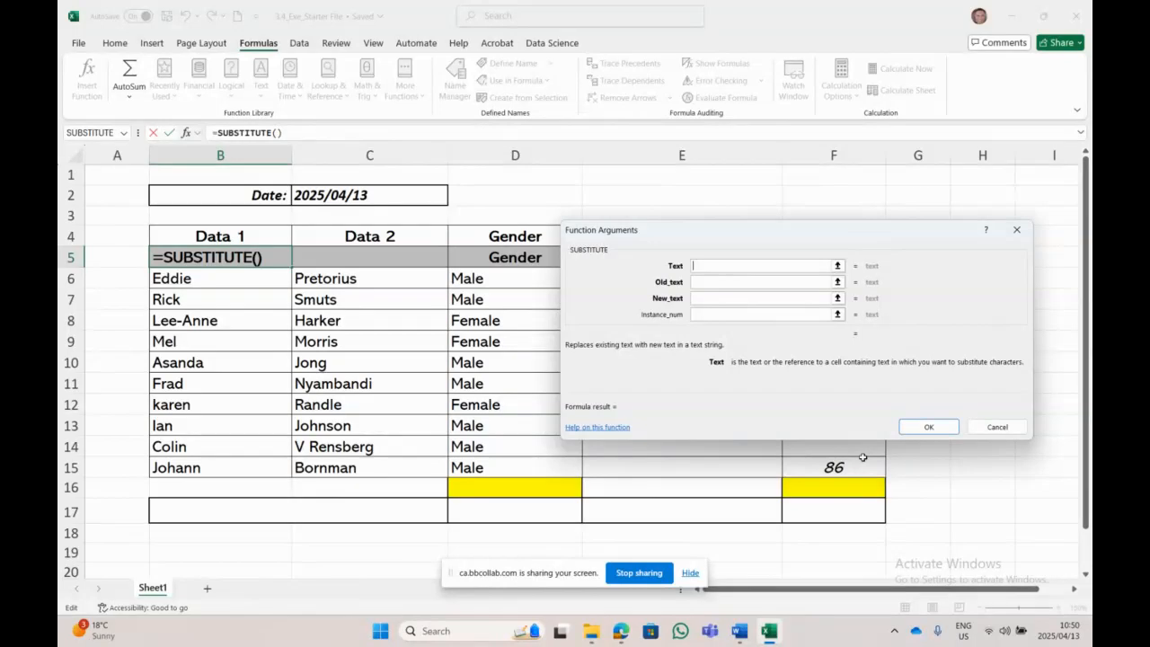
Step: Set SUBSTITUTE arguments to Text B4, Old_text "Data 1", New_text "Name" and confirm
click(260, 230)
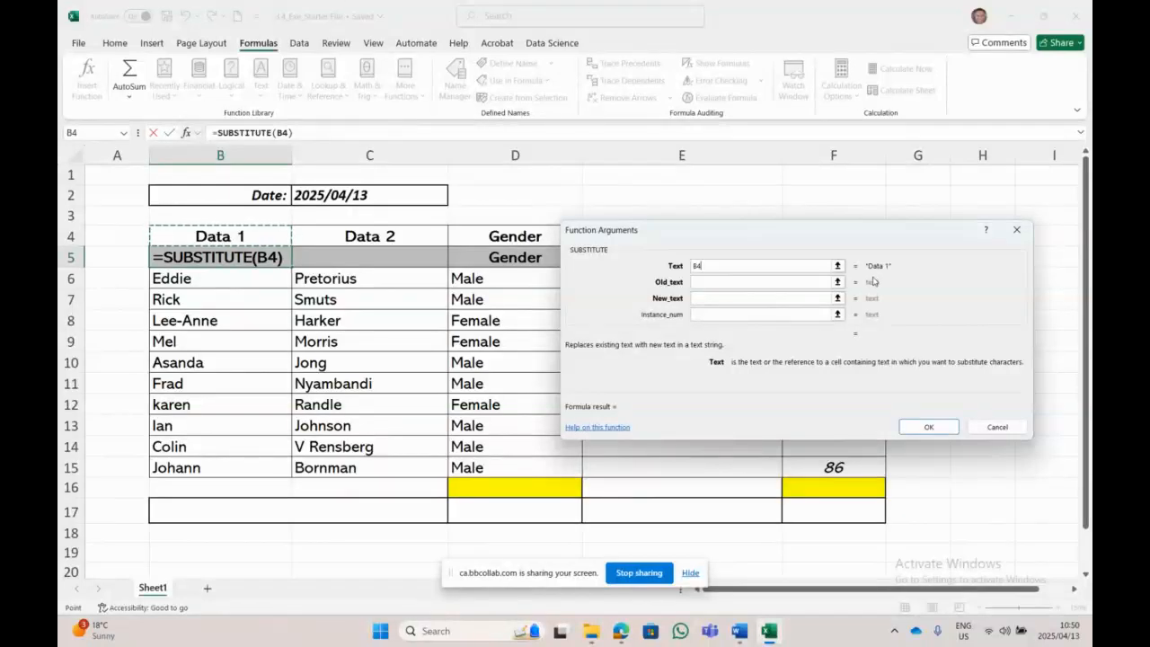
click(727, 281)
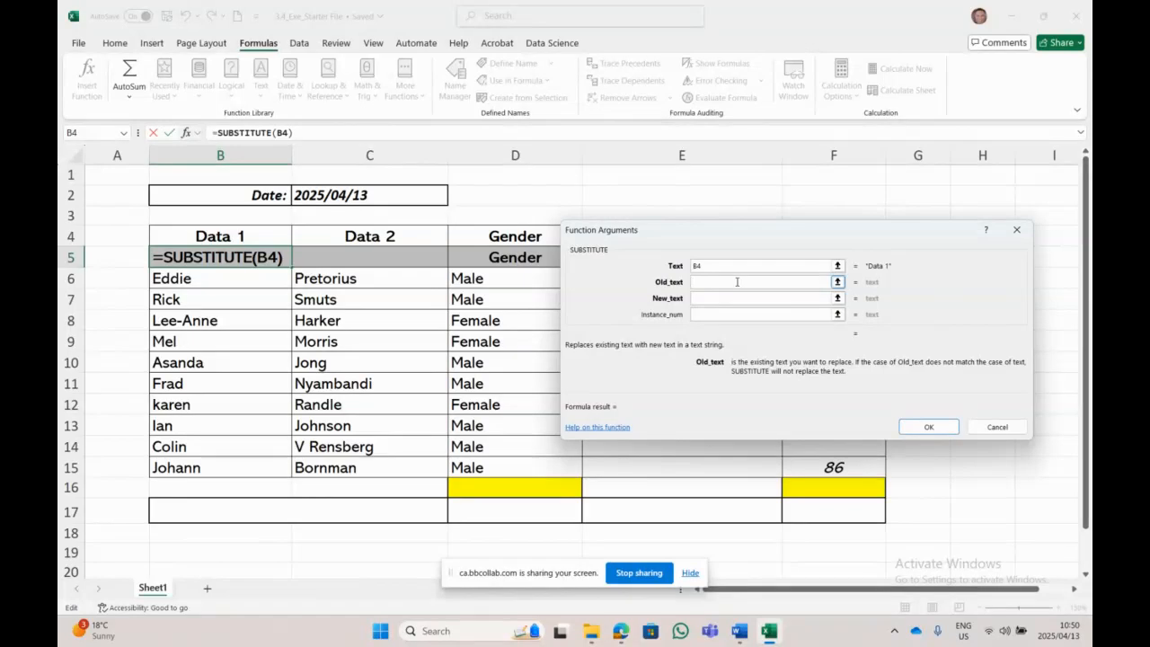
text(Dat)
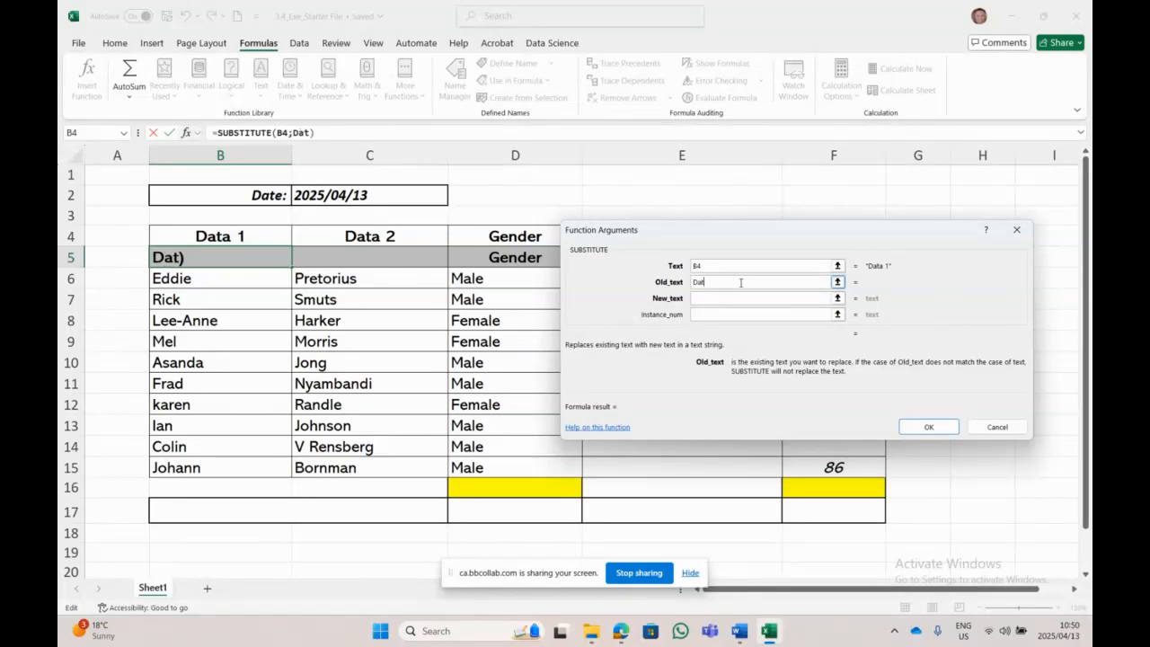
text(a 1)
click(775, 298)
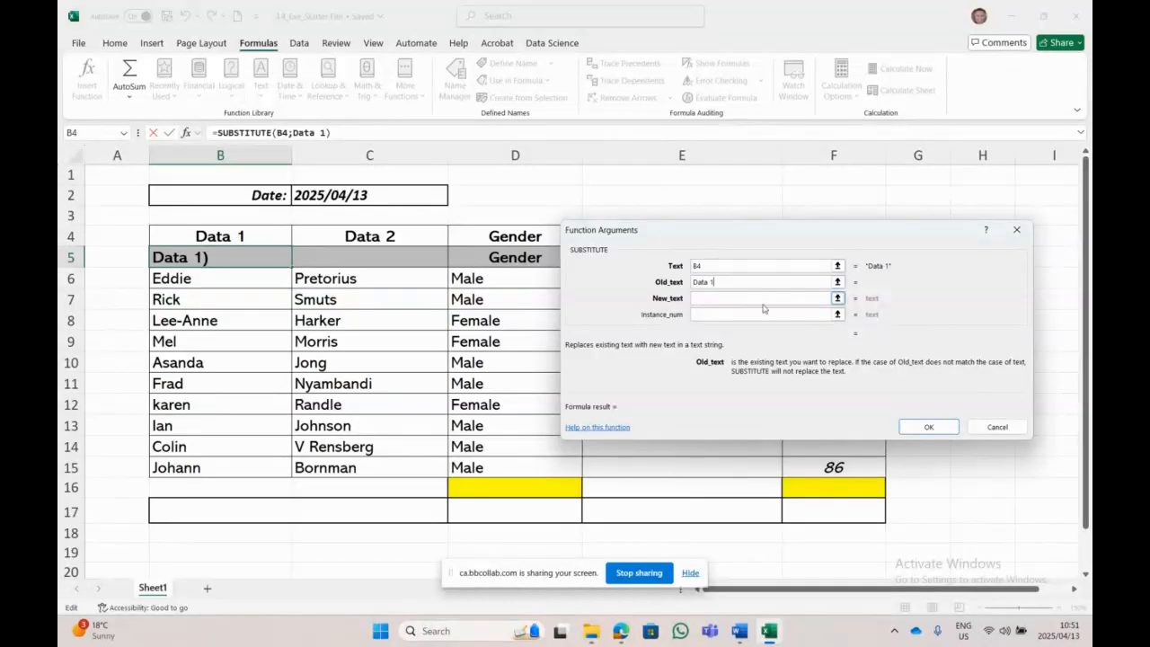
click(717, 298)
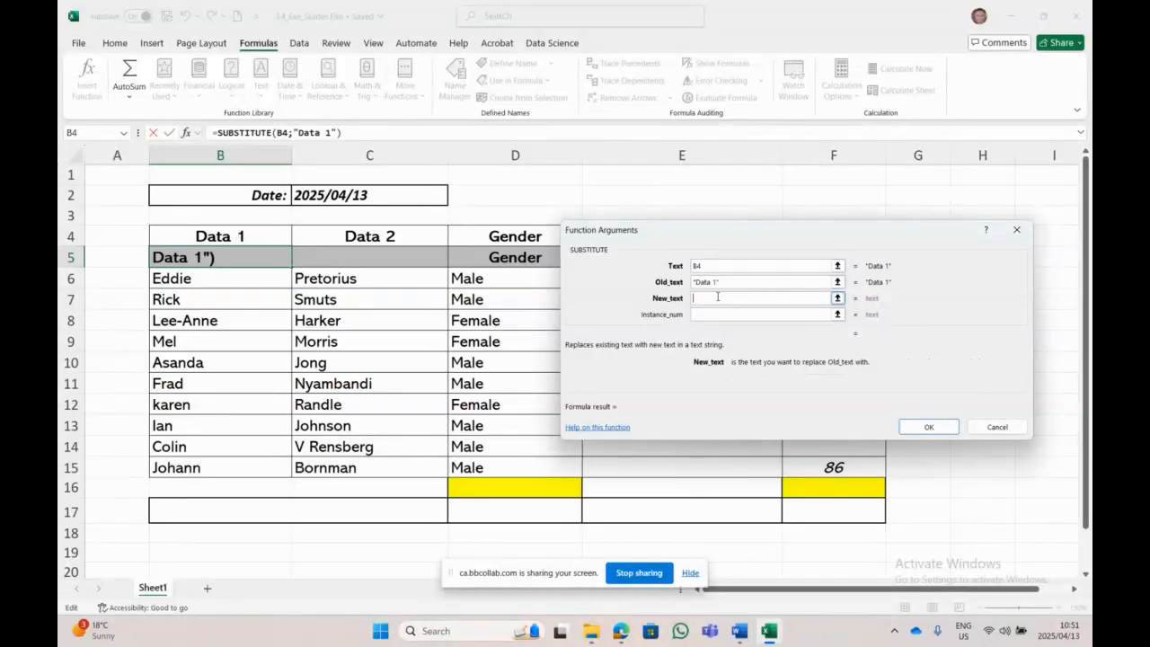
text(Name)
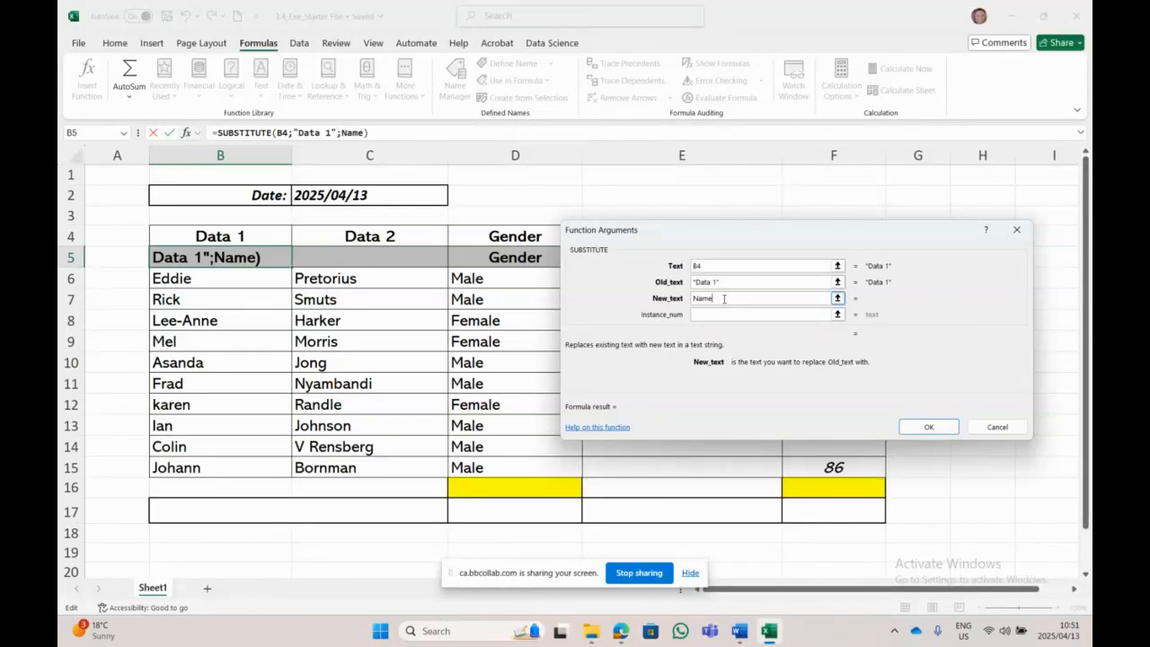
click(723, 282)
click(718, 314)
click(718, 297)
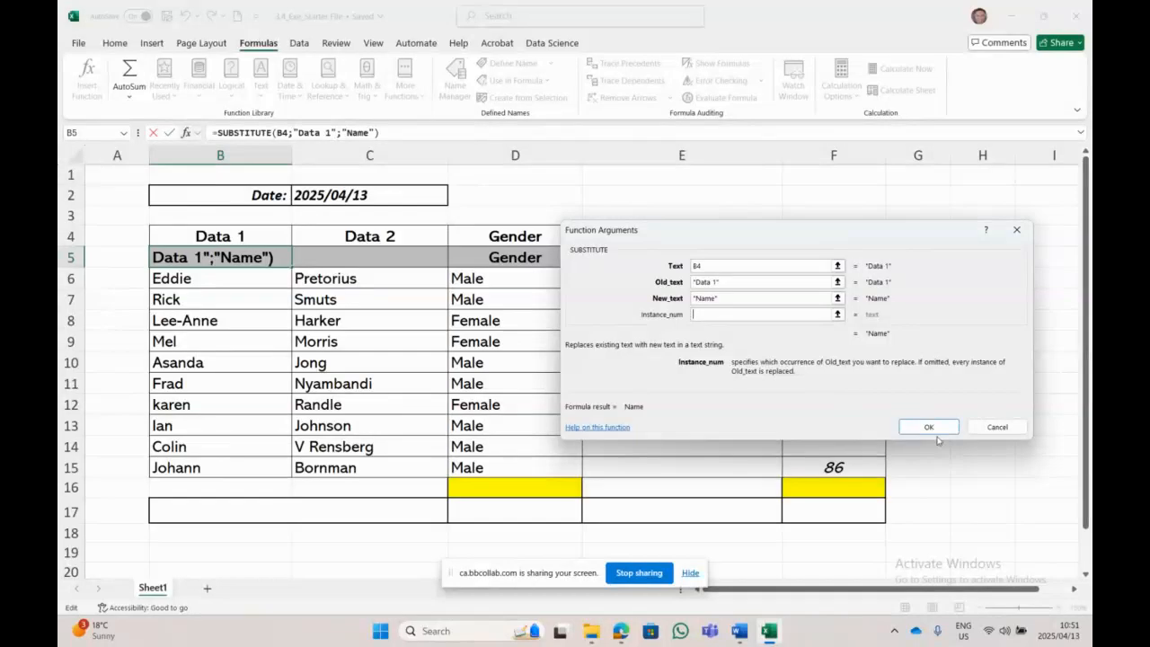
click(934, 426)
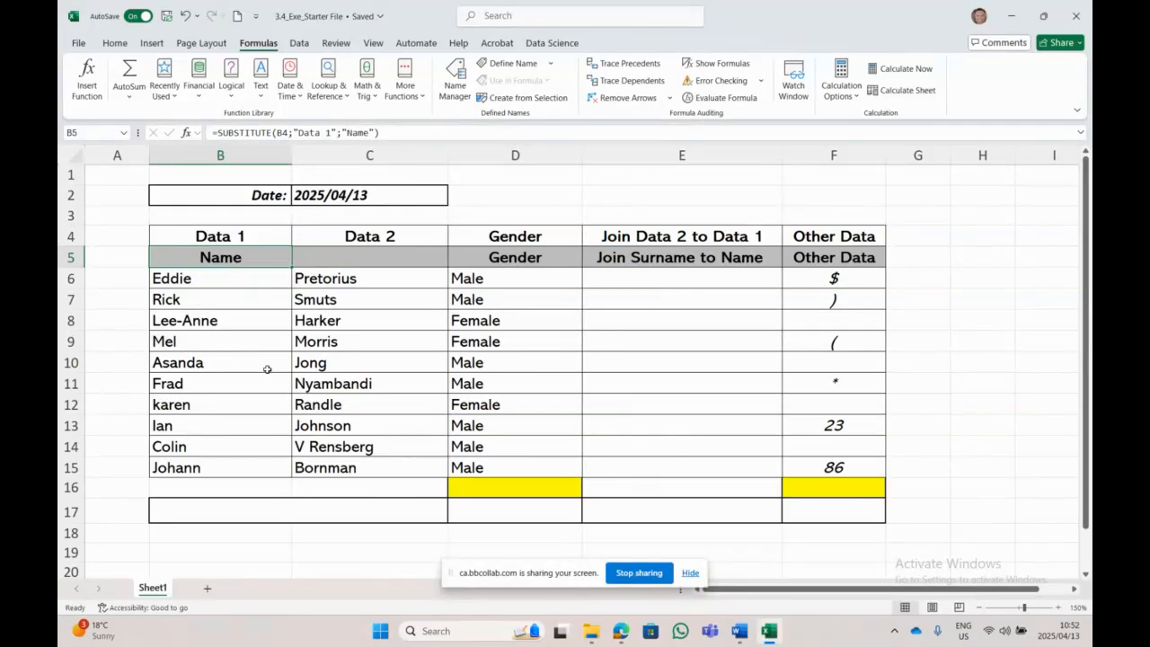
Step: Enter =SUBSTITUTE(C4;"Data 2";"Surname") in cell C5 so it shows Surname
click(361, 260)
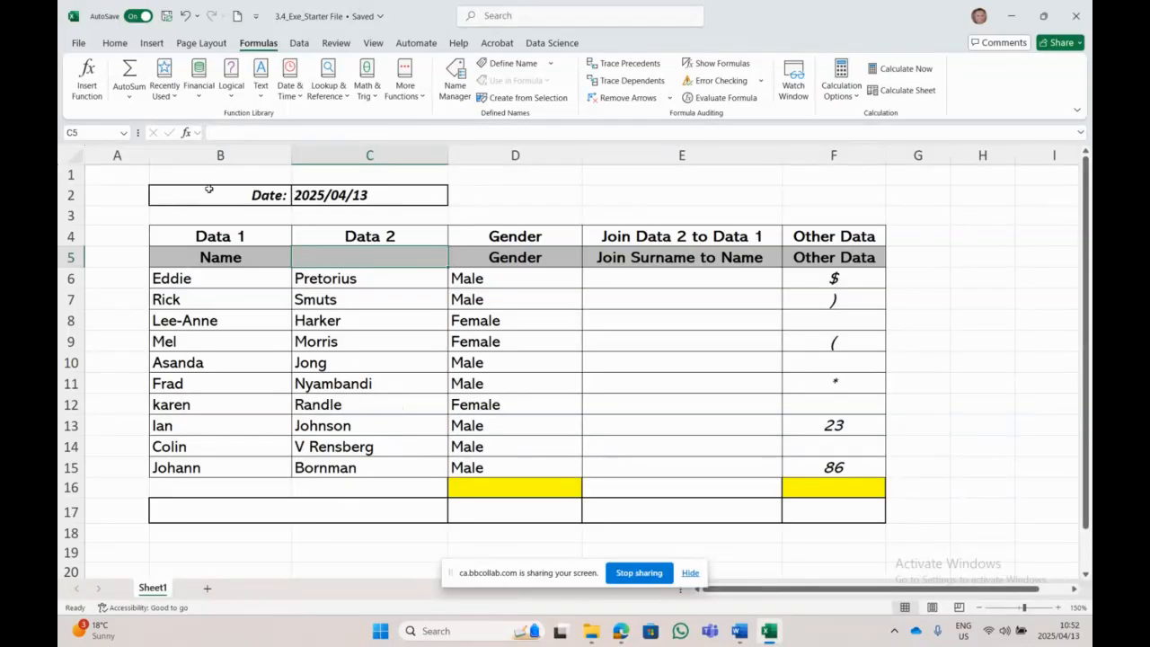
click(164, 95)
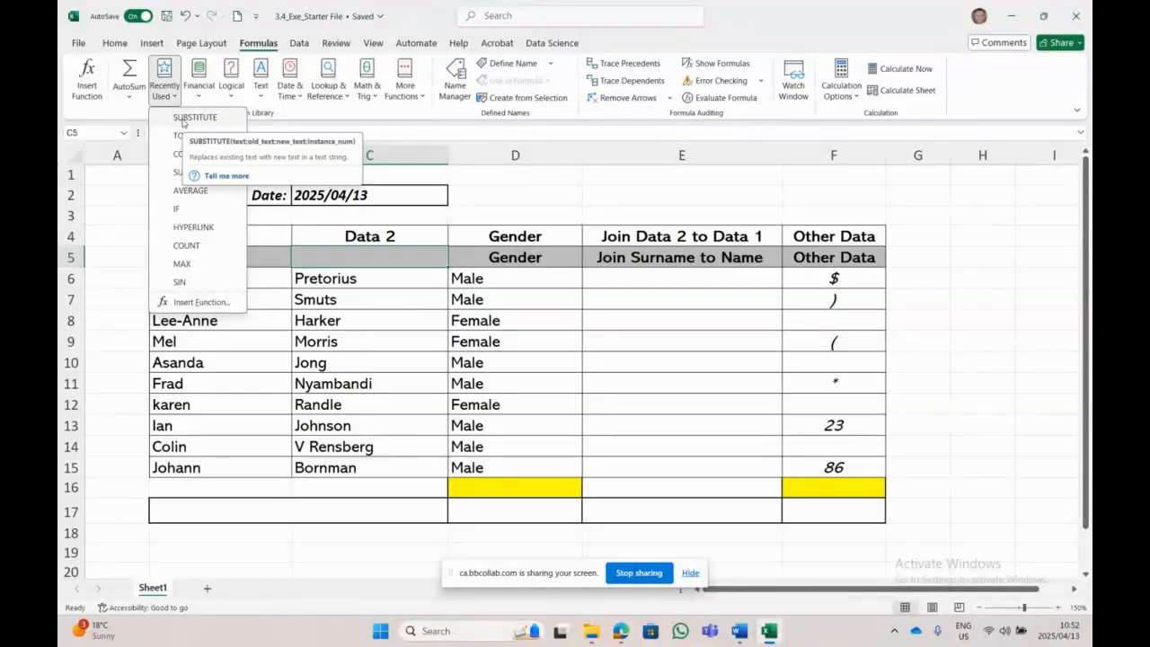
click(184, 117)
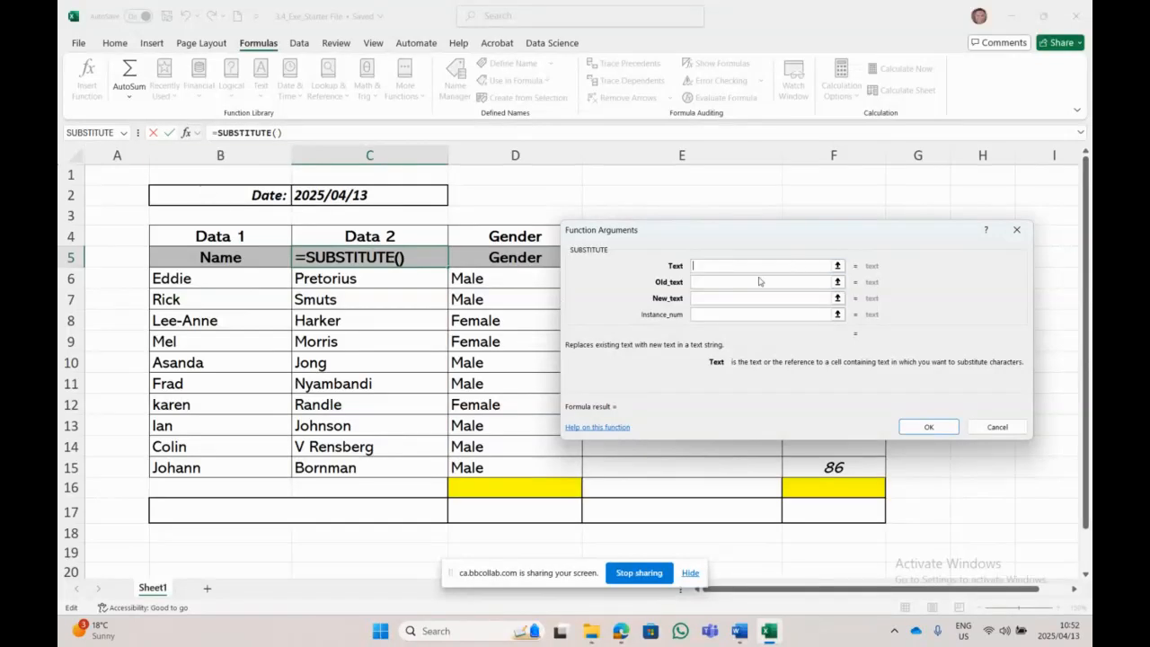
click(404, 234)
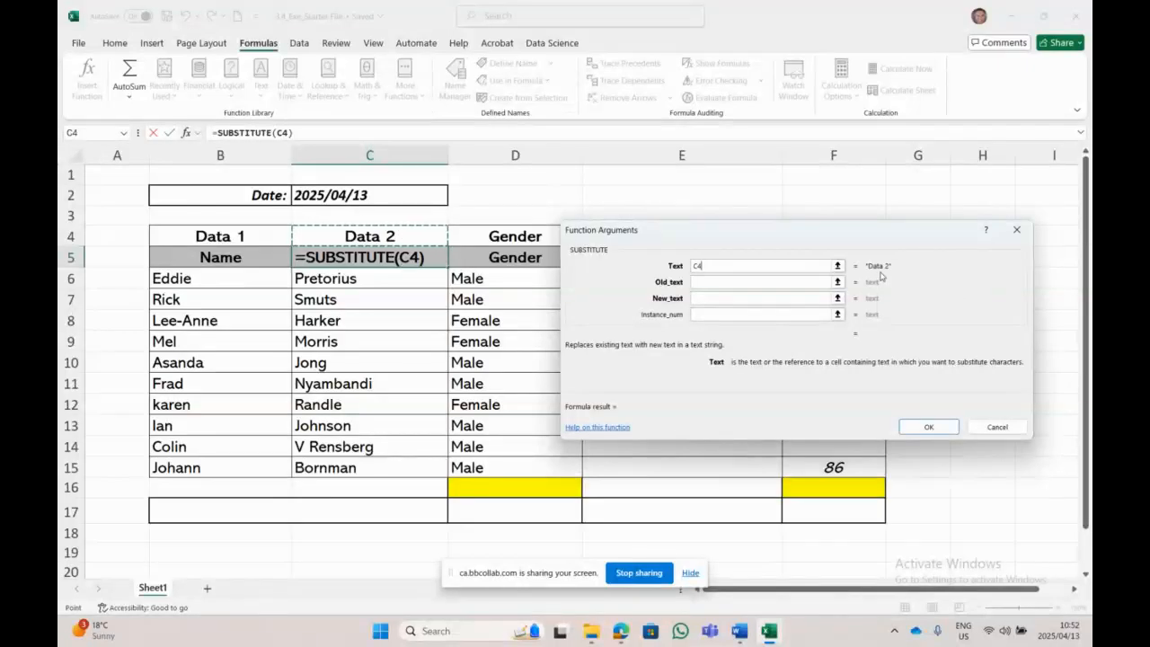
click(741, 281)
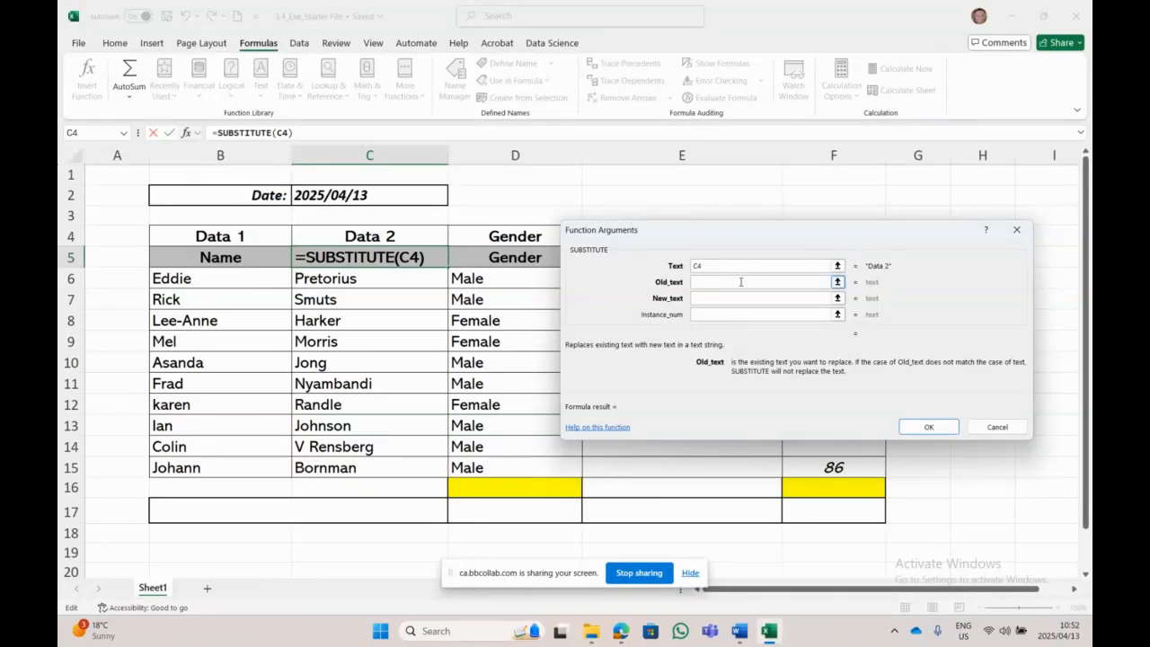
text(Data )
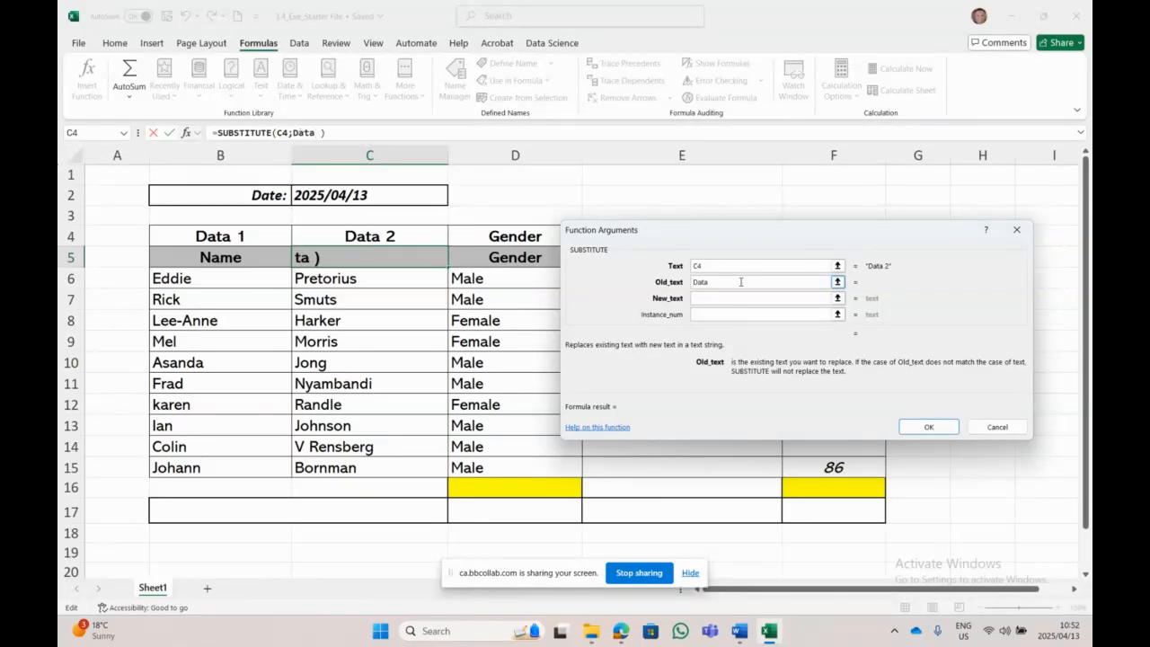
text(2)
click(701, 299)
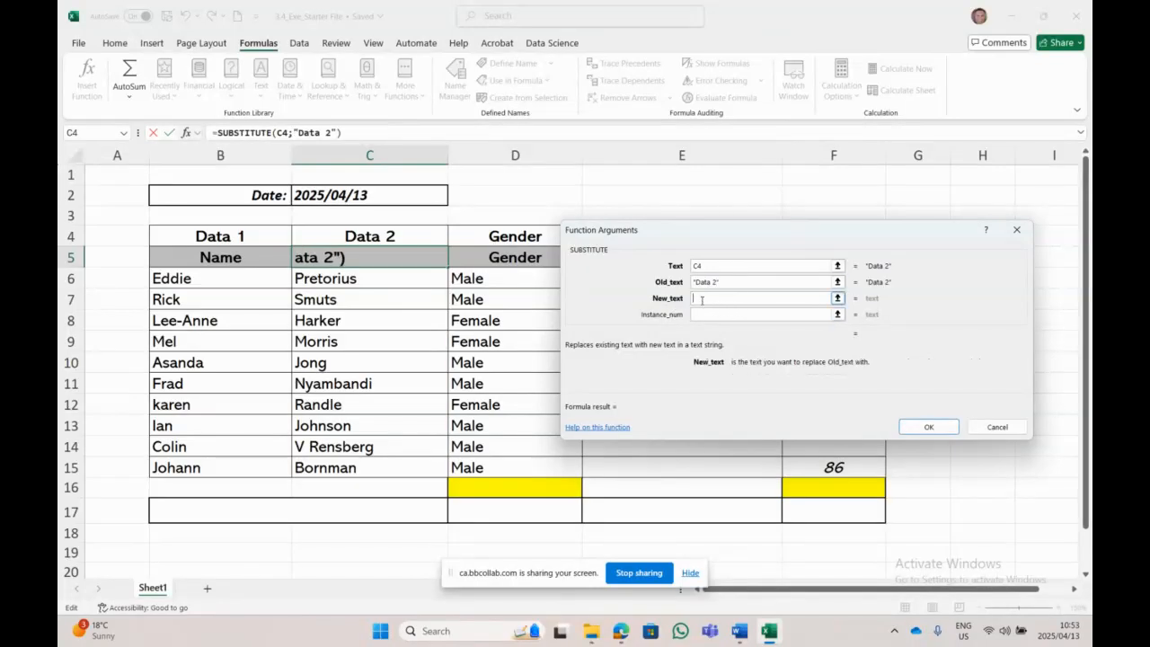
text(Surname)
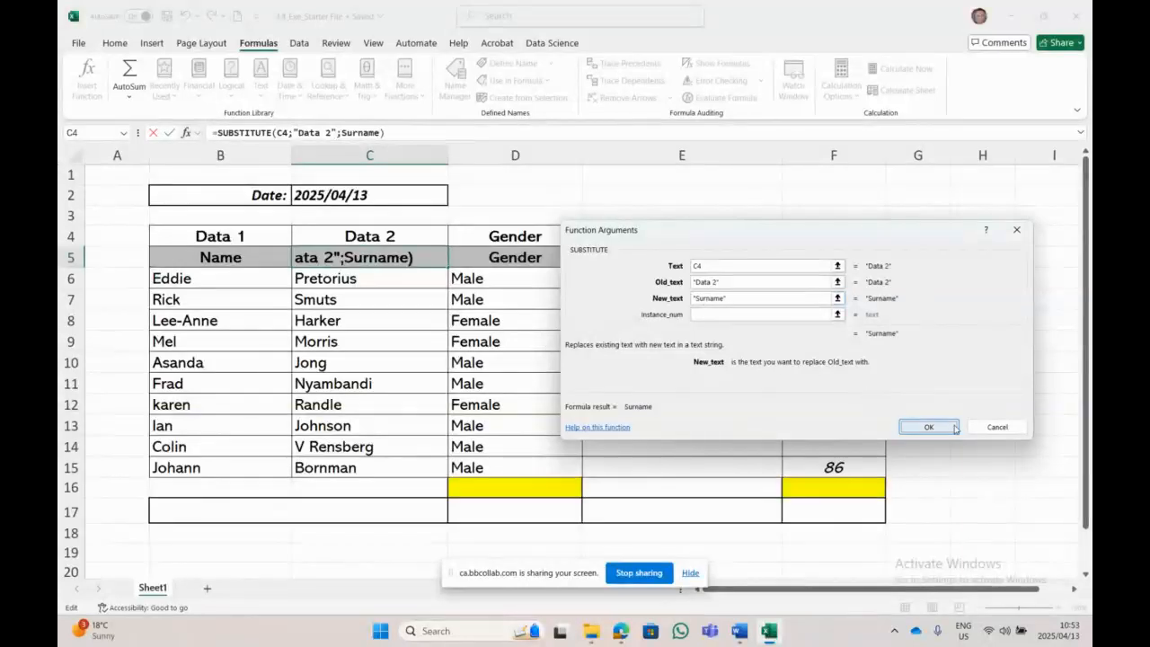
click(952, 426)
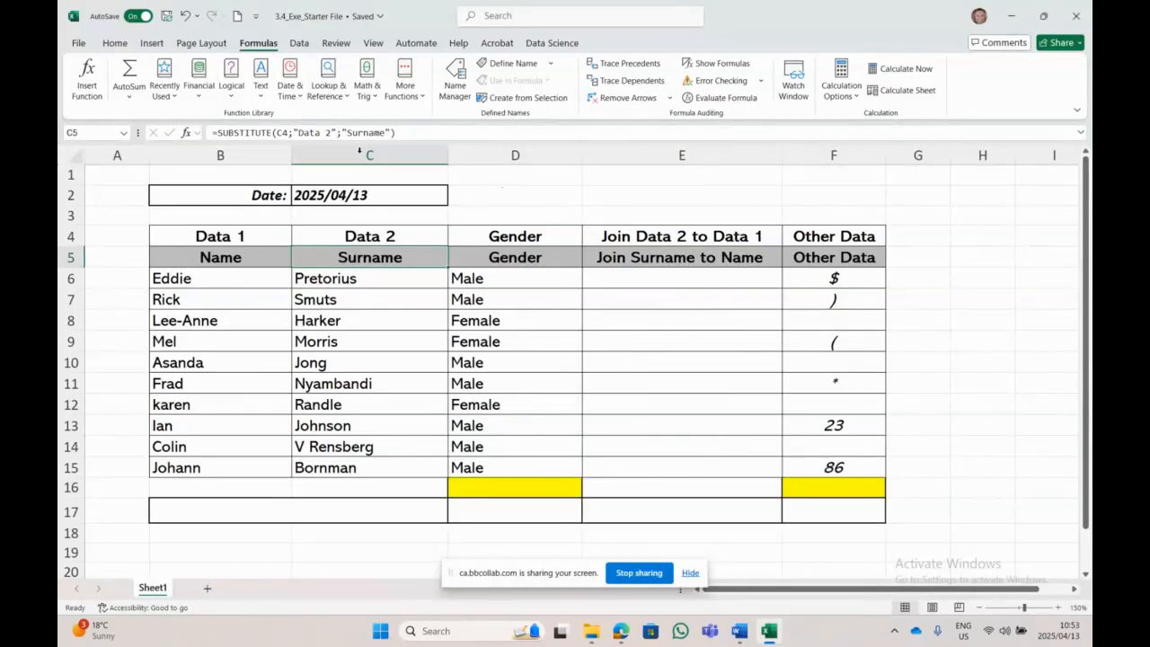
click(241, 257)
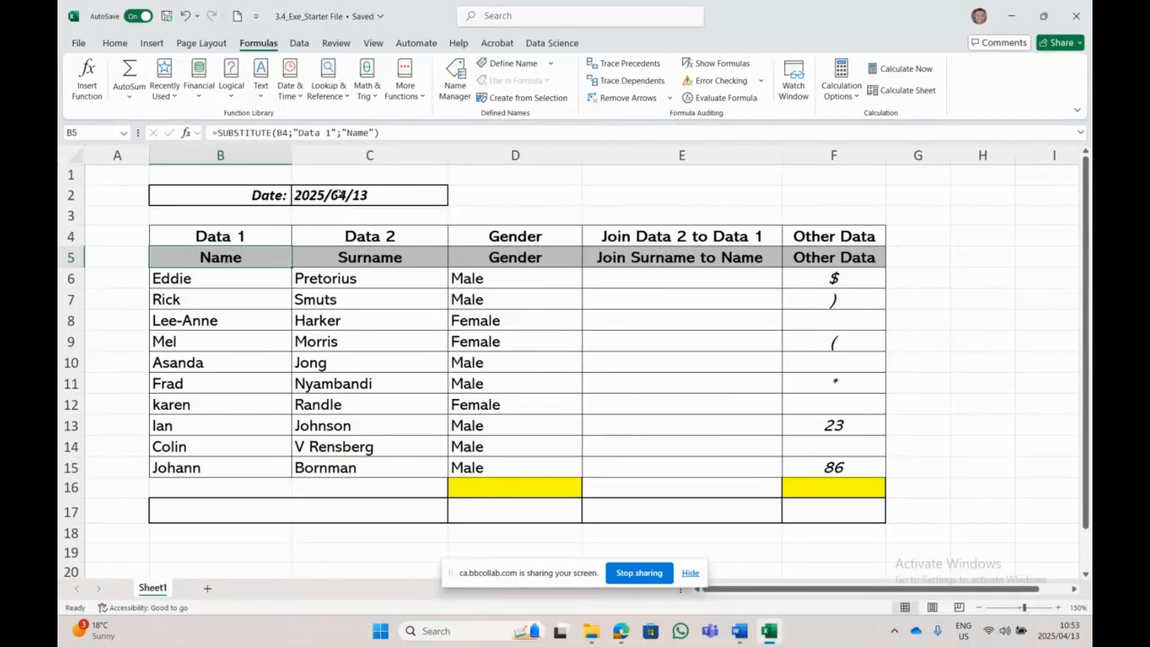
click(339, 195)
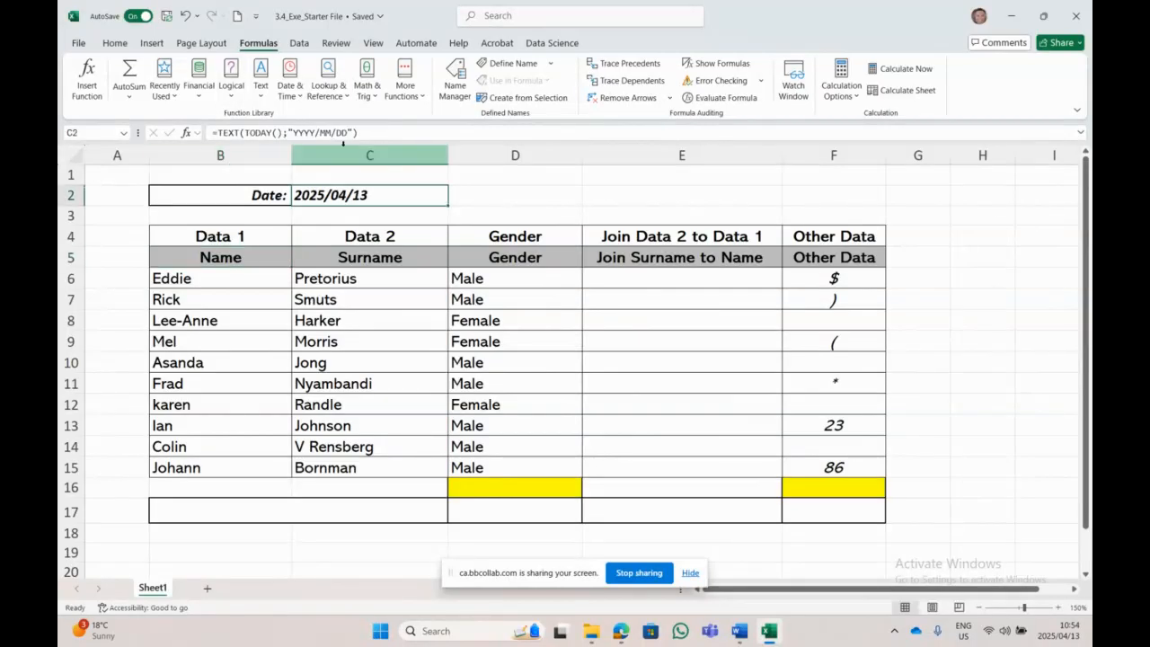
click(256, 258)
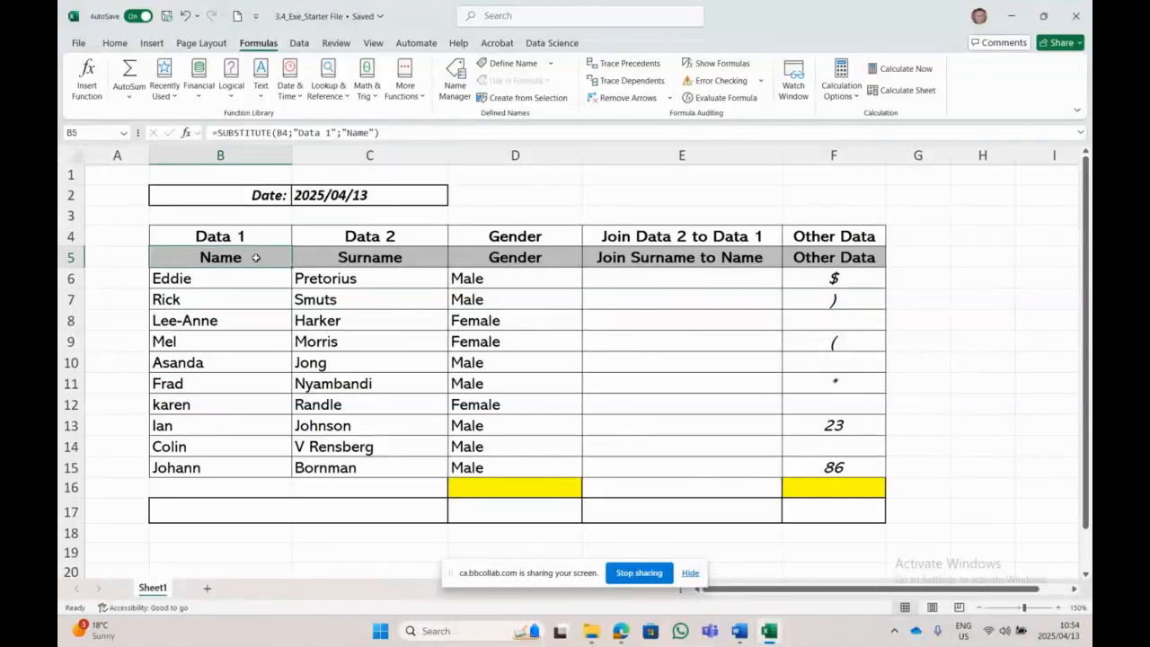
click(390, 259)
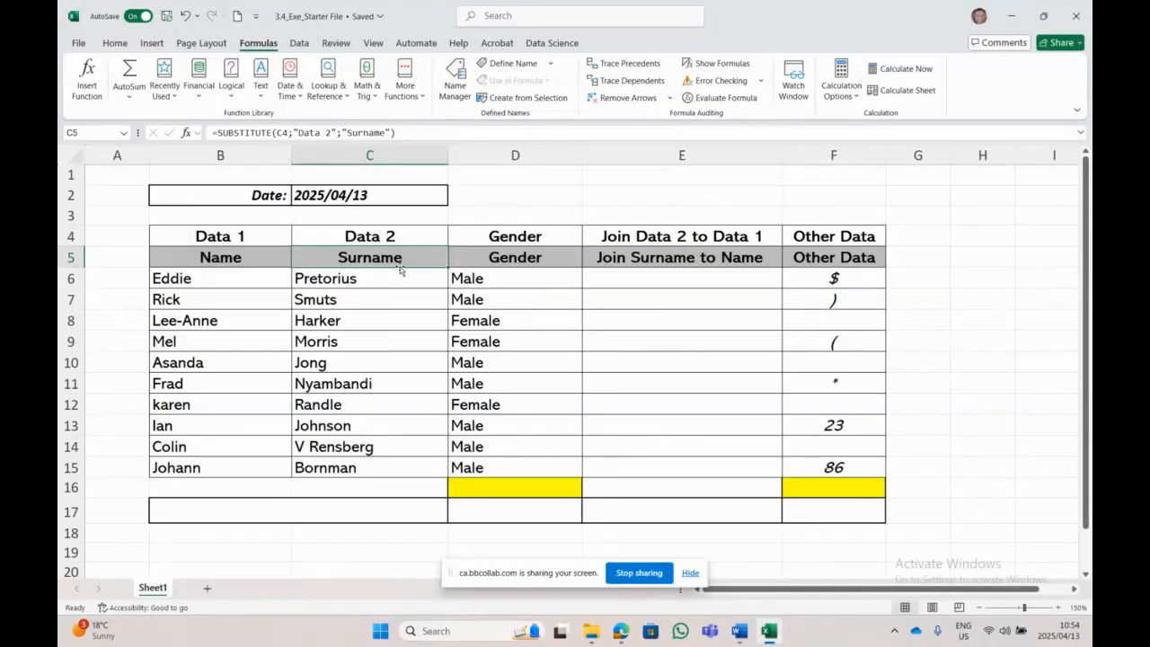
Step: Highlight instruction 6 in yellow in the Word instructions document
click(739, 630)
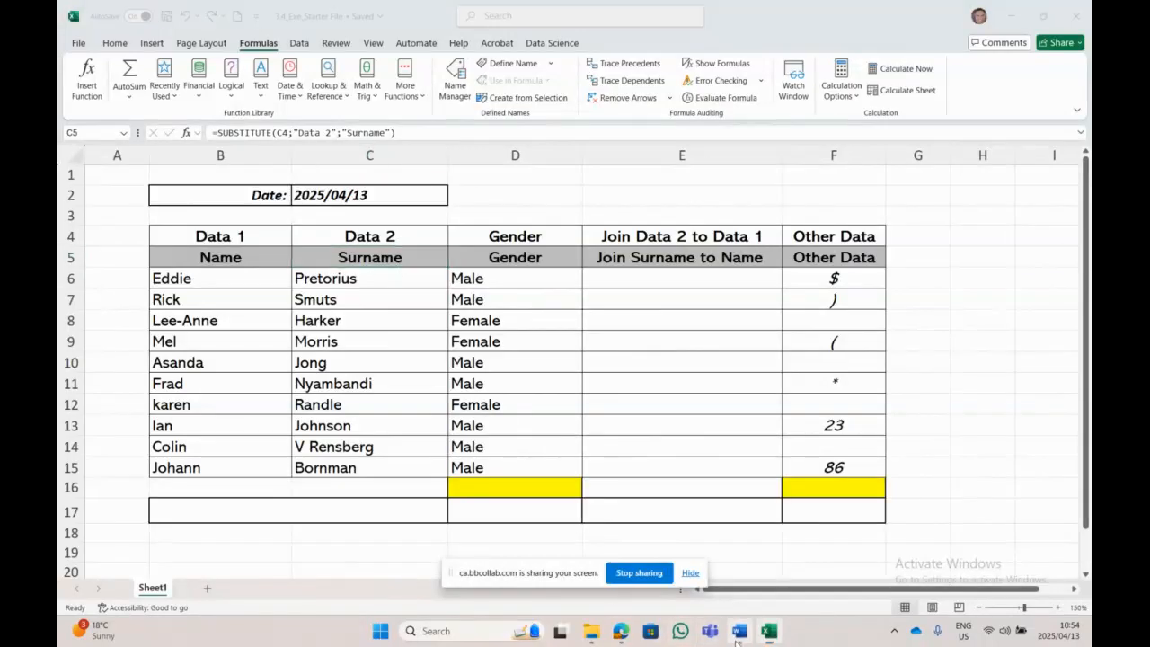
scroll(398, 369, down, 3)
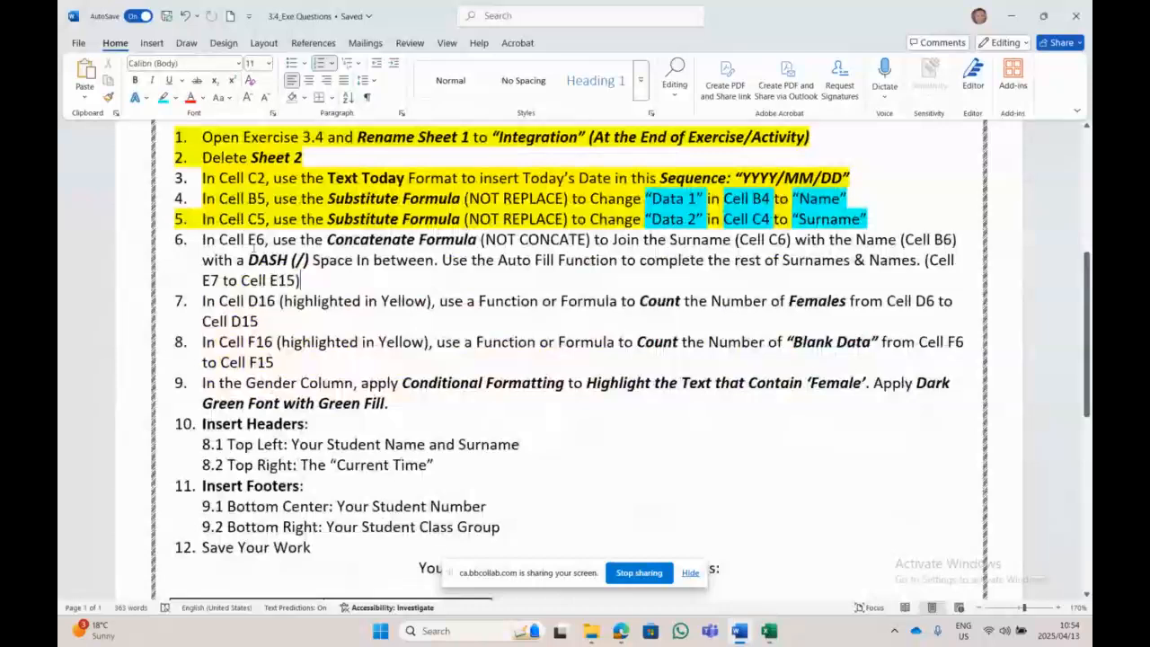
drag(202, 239, 306, 280)
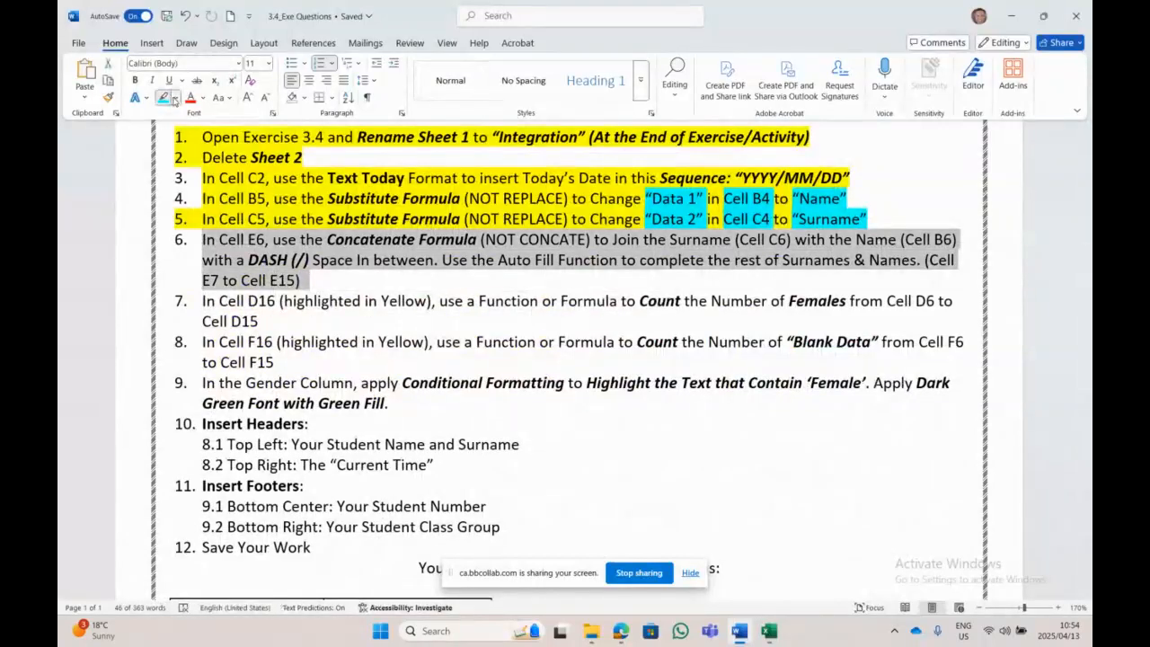
click(174, 97)
click(165, 145)
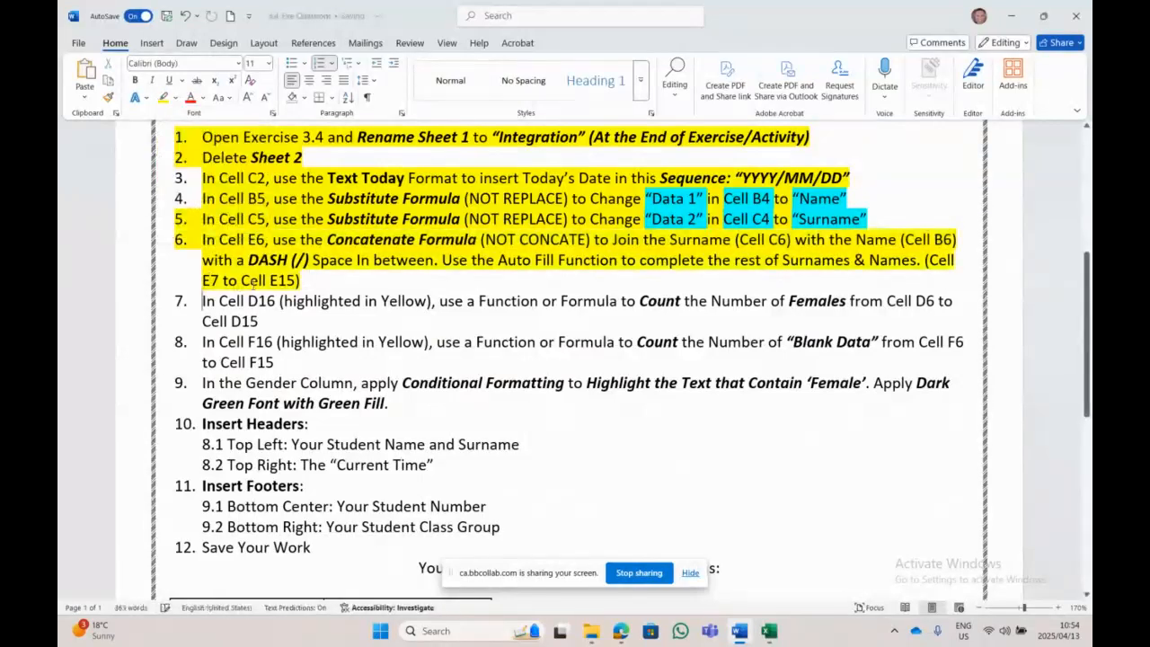
Step: Highlight 'In Cell E6', 'Join the Surname (Cell C6)' and 'Auto Fill Function' in turquoise, then return to Excel
drag(202, 239, 271, 239)
click(174, 98)
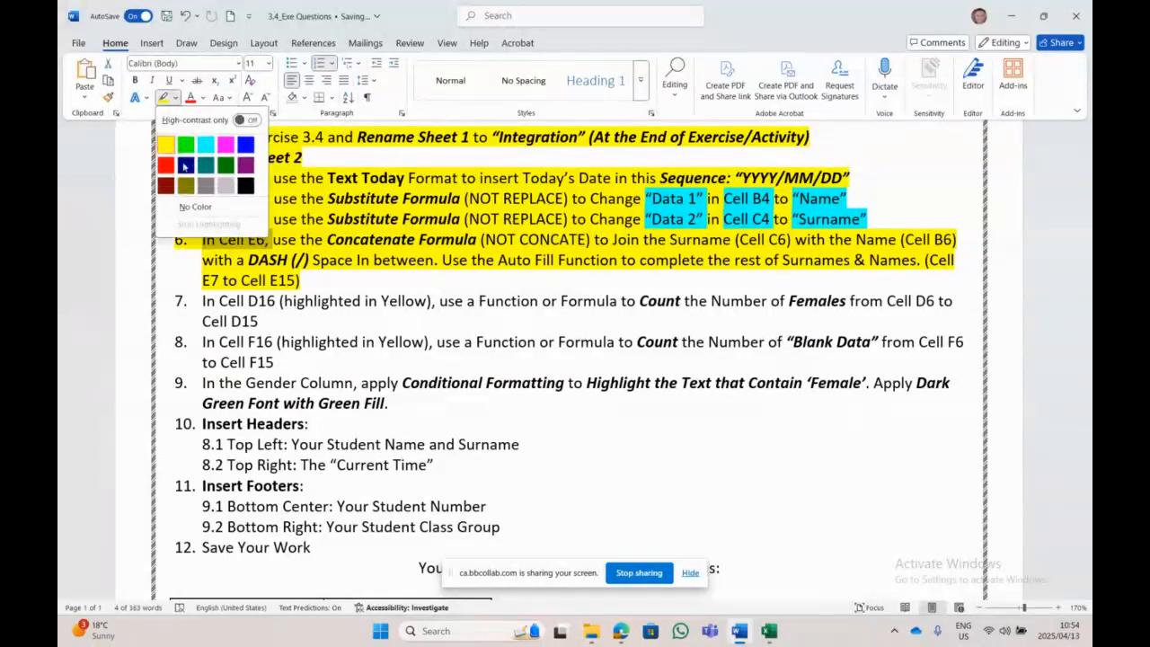
click(188, 165)
click(272, 239)
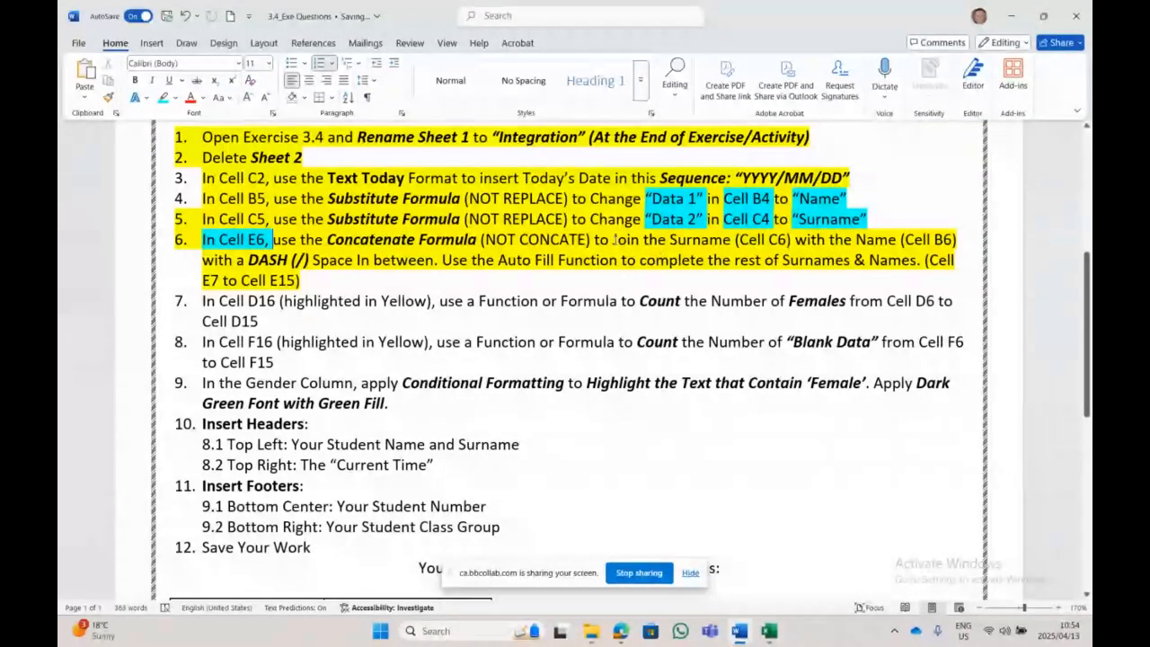
drag(612, 238, 314, 259)
click(163, 97)
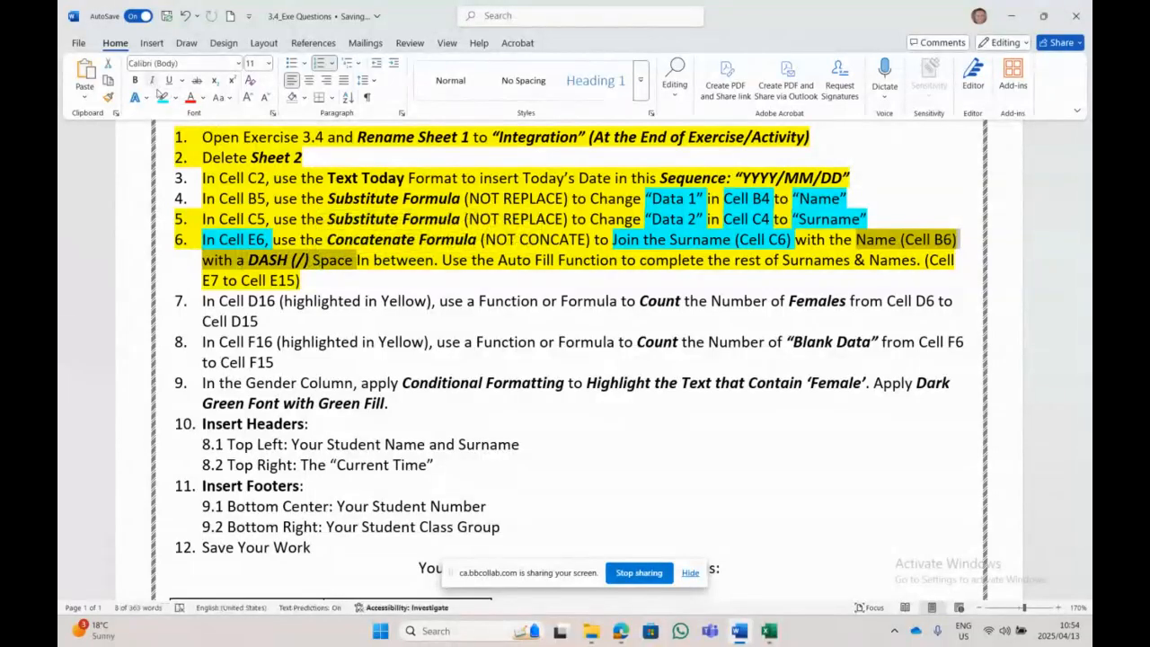
click(163, 97)
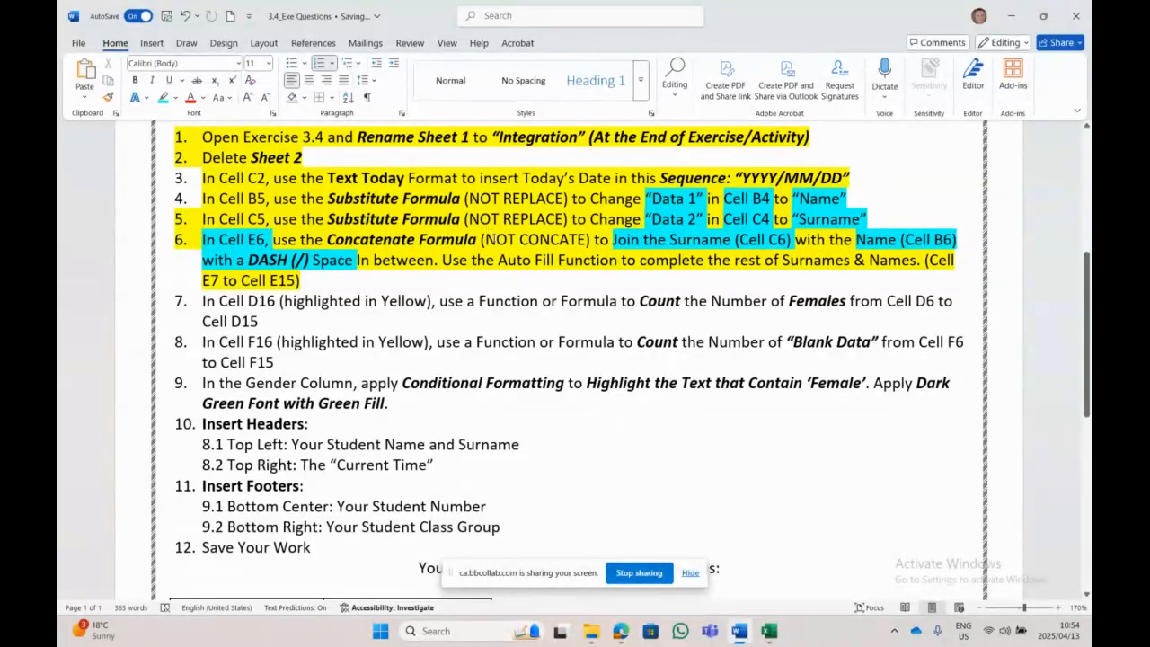
drag(497, 259, 619, 261)
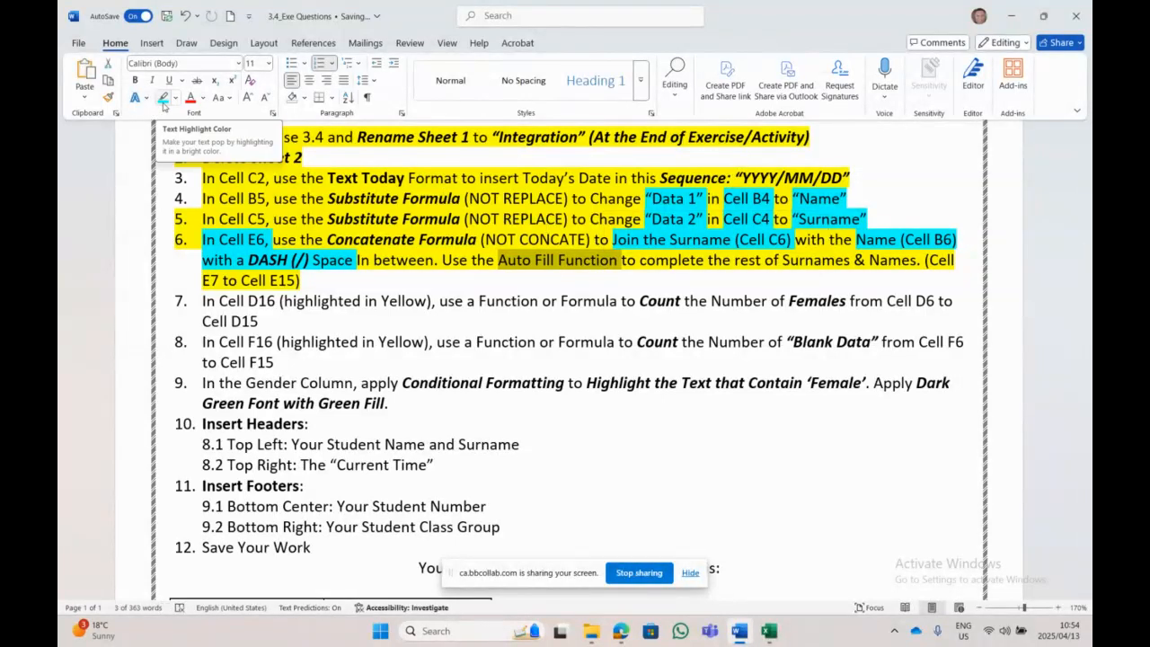
click(163, 99)
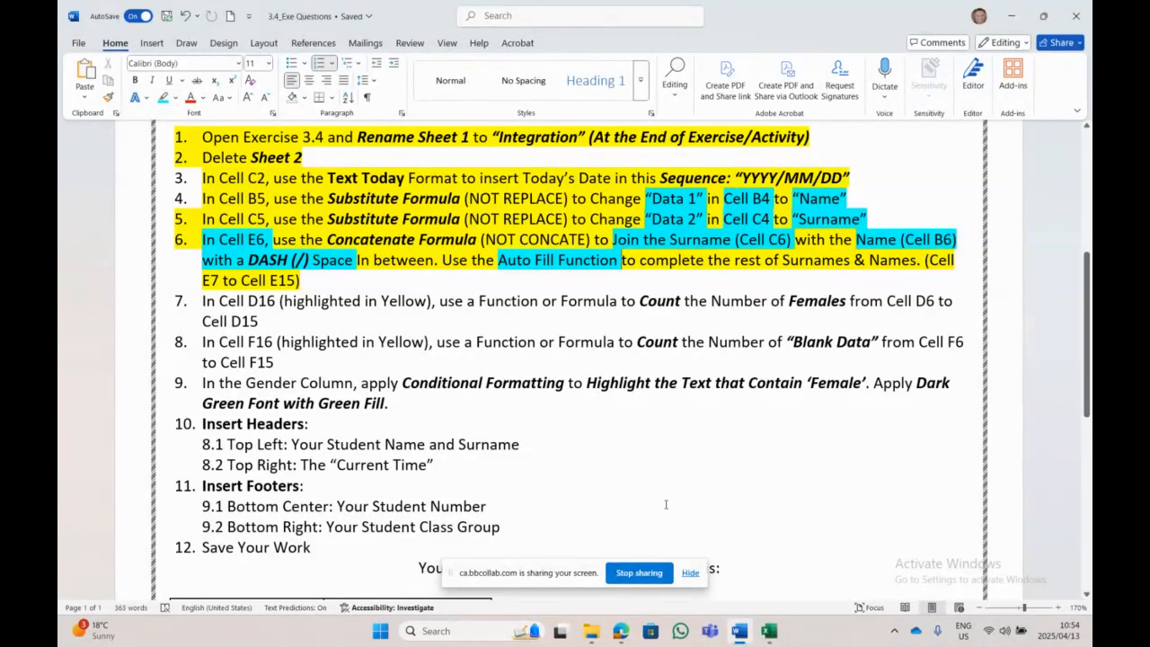
click(768, 631)
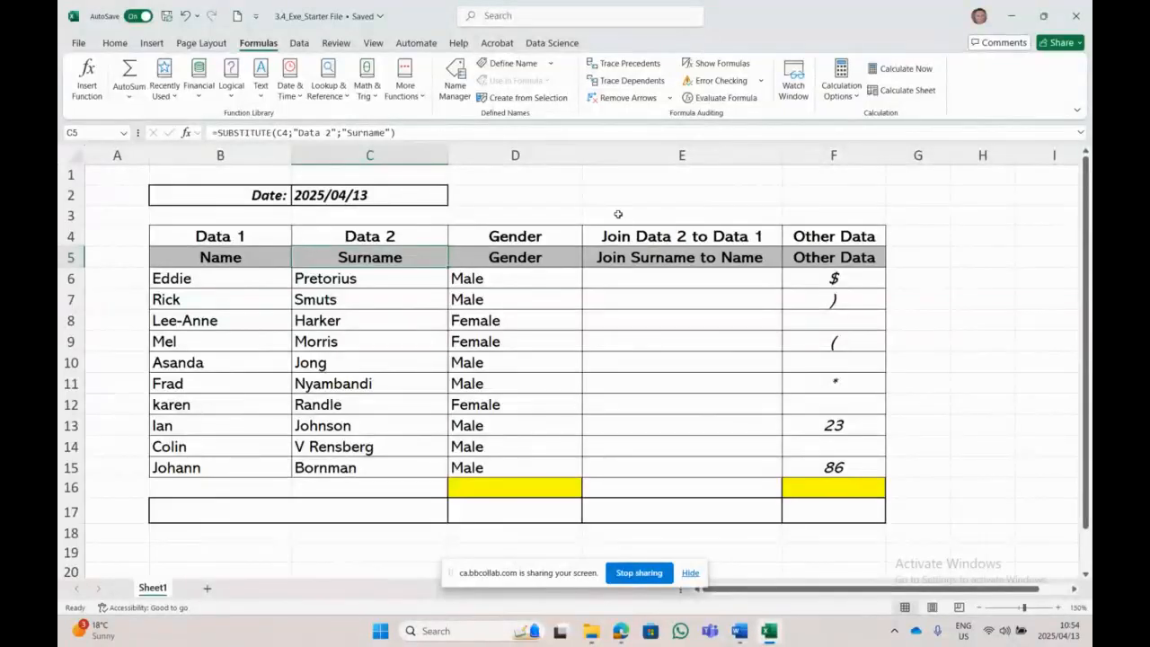
click(683, 282)
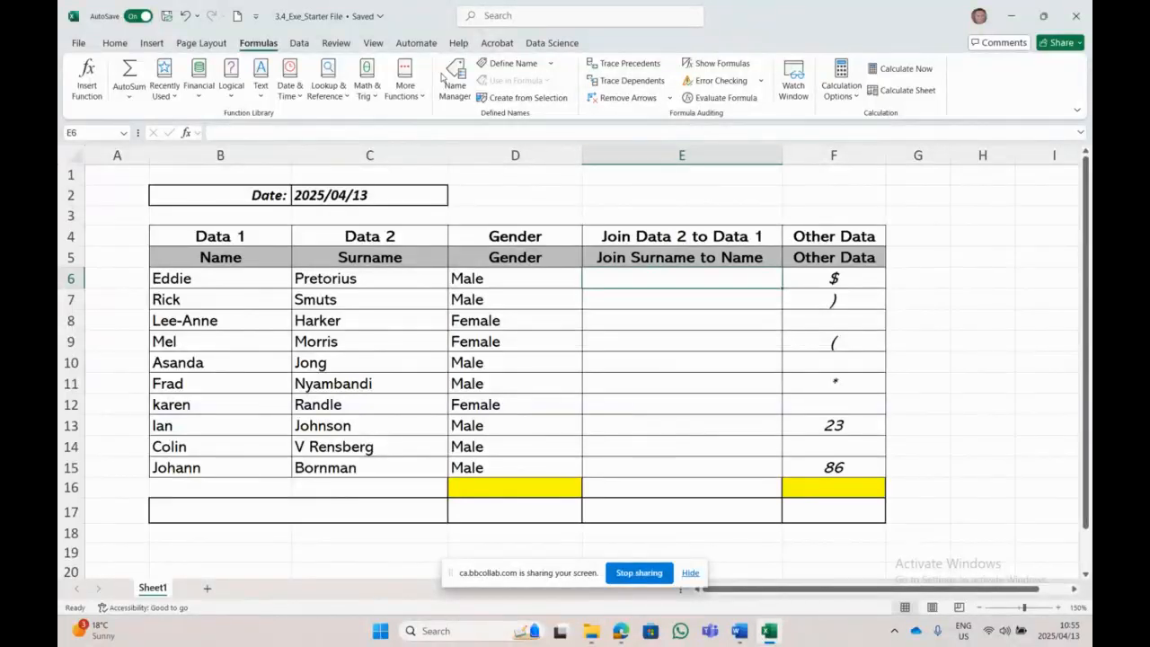
click(238, 273)
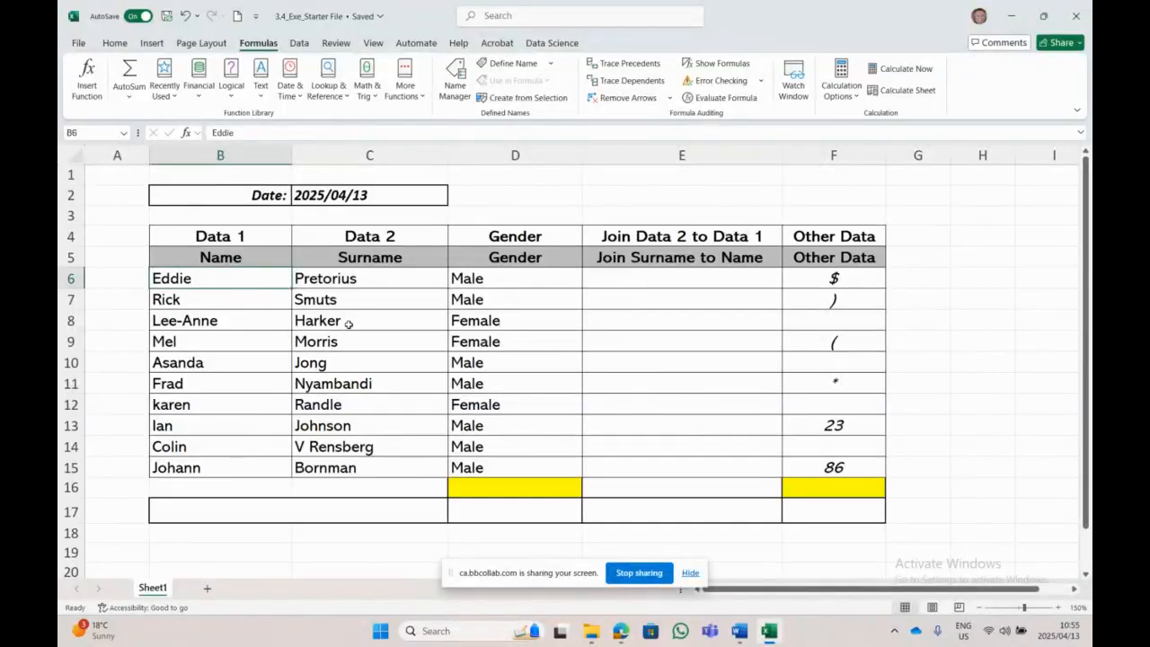
click(363, 280)
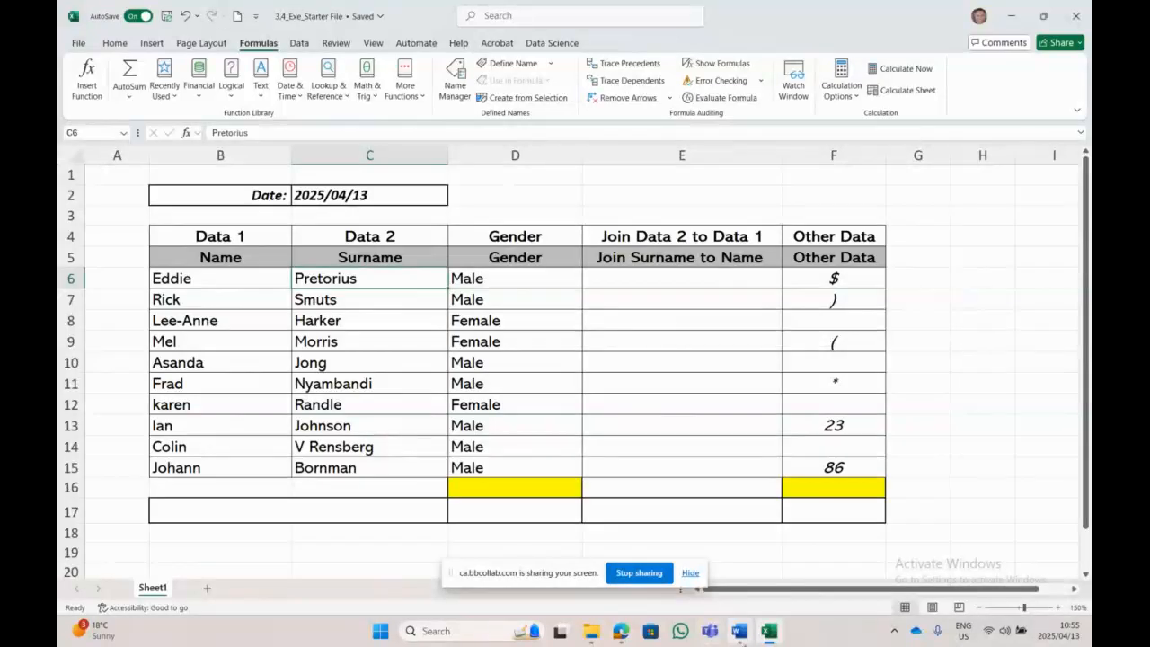
click(739, 631)
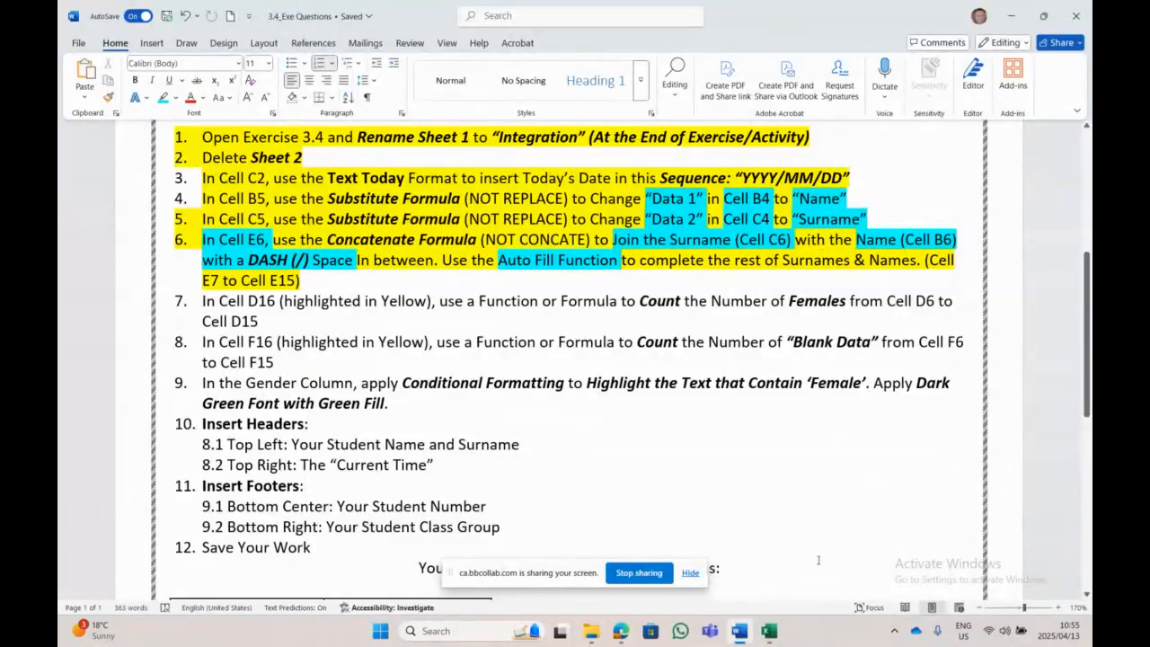
click(769, 631)
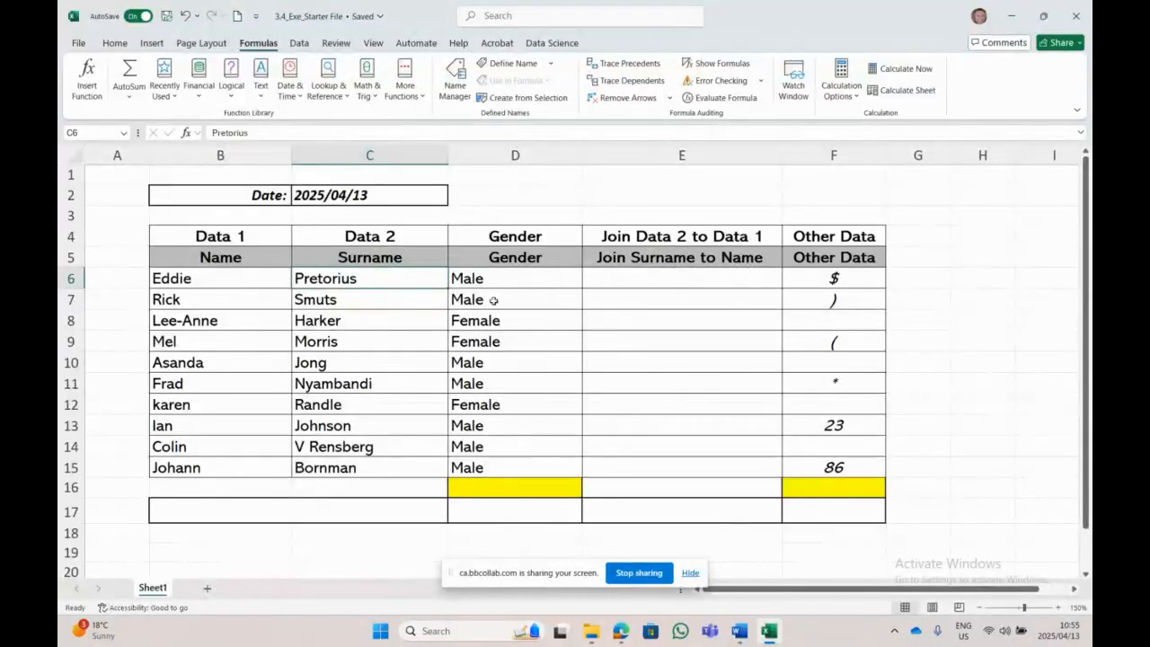
click(681, 283)
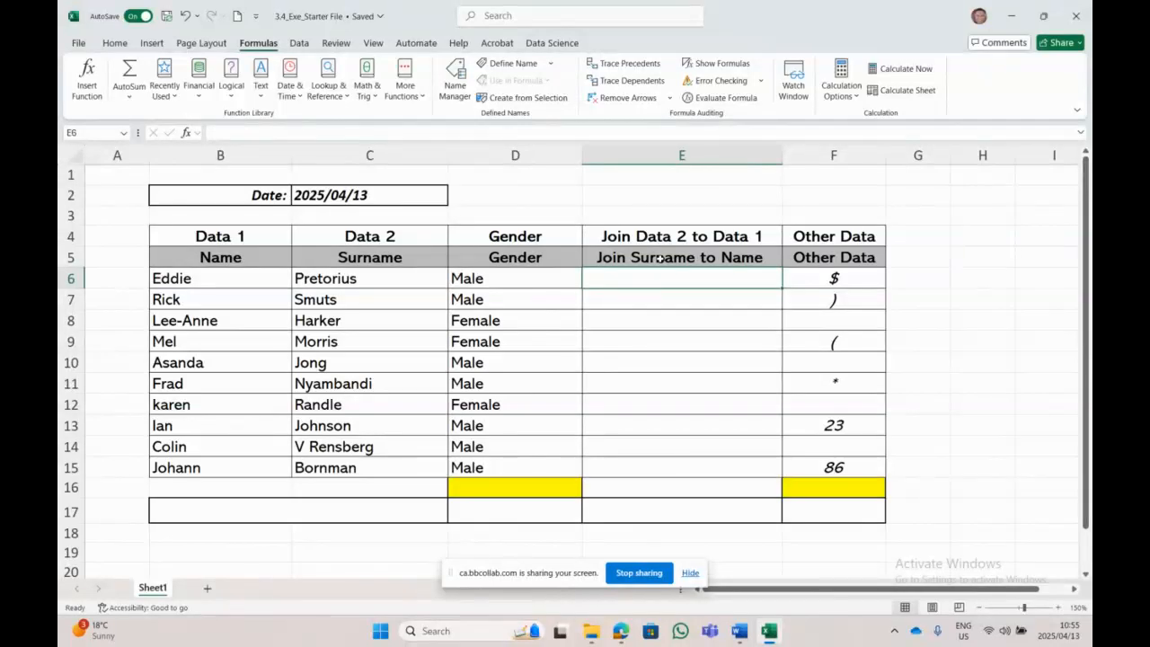
click(339, 273)
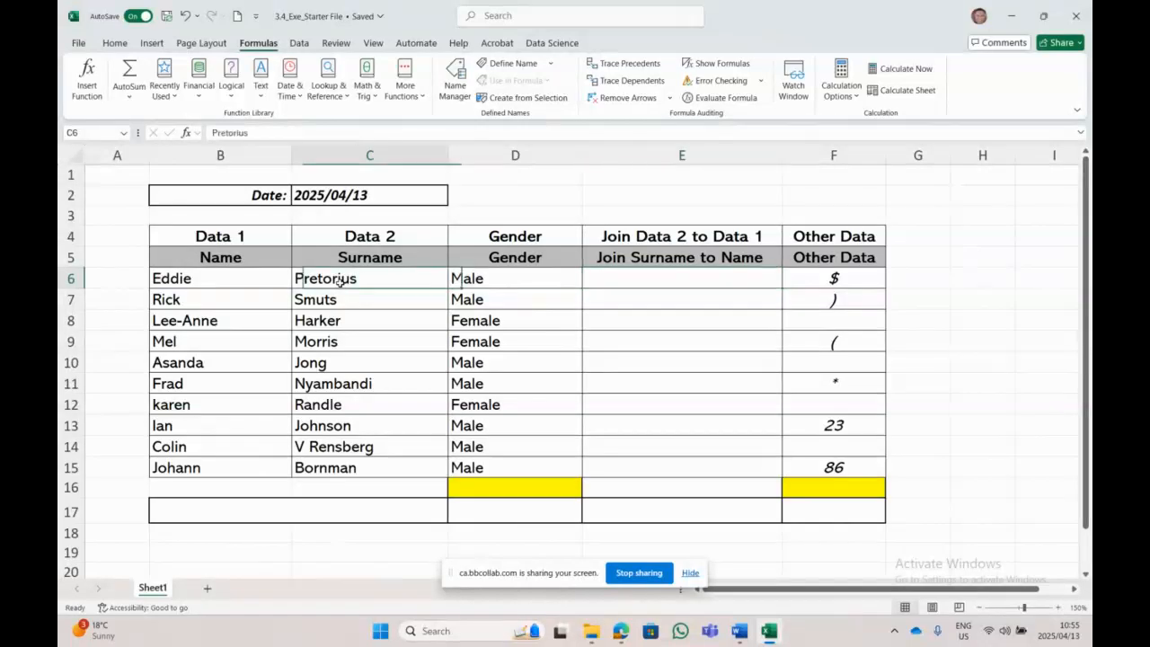
click(231, 284)
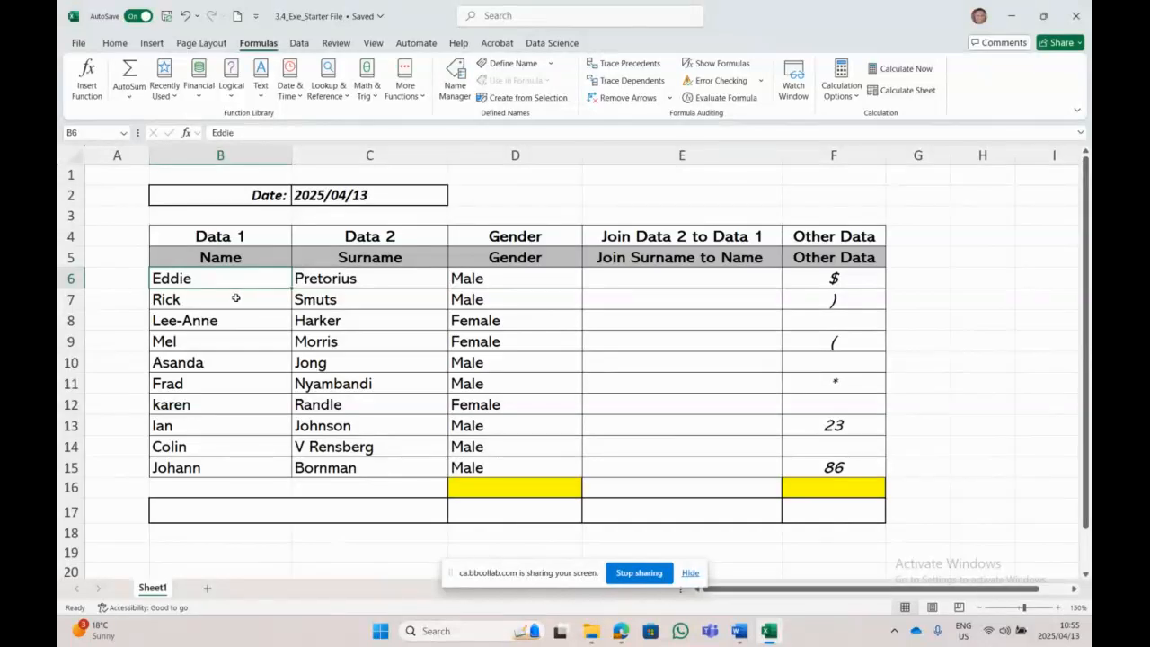
click(382, 304)
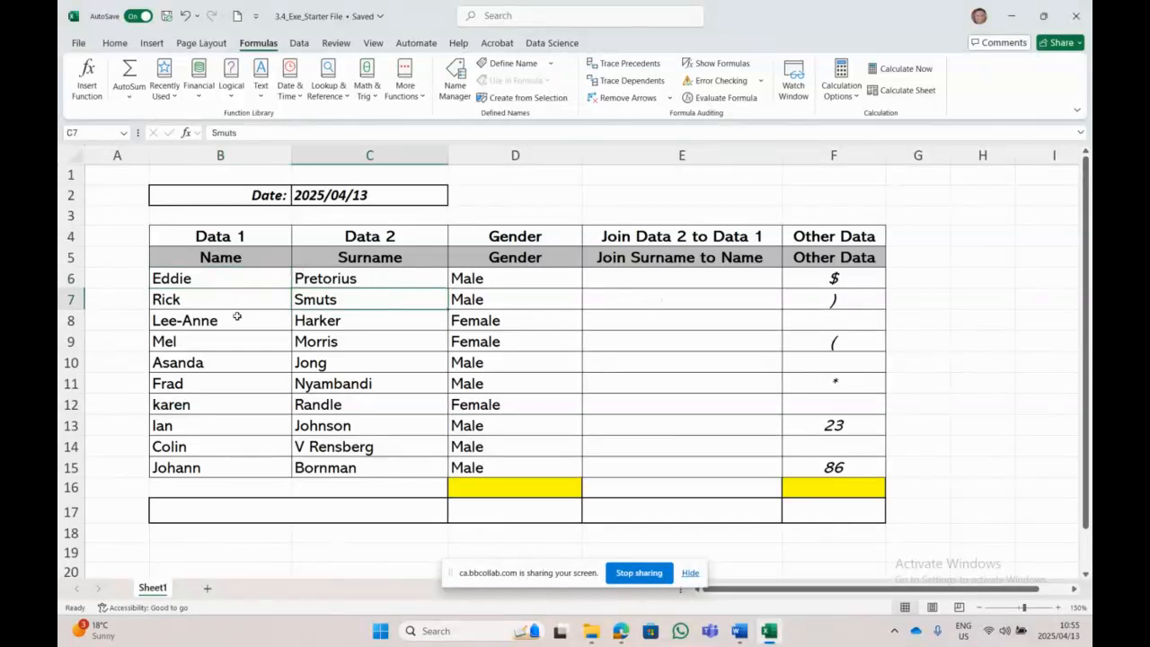
click(695, 299)
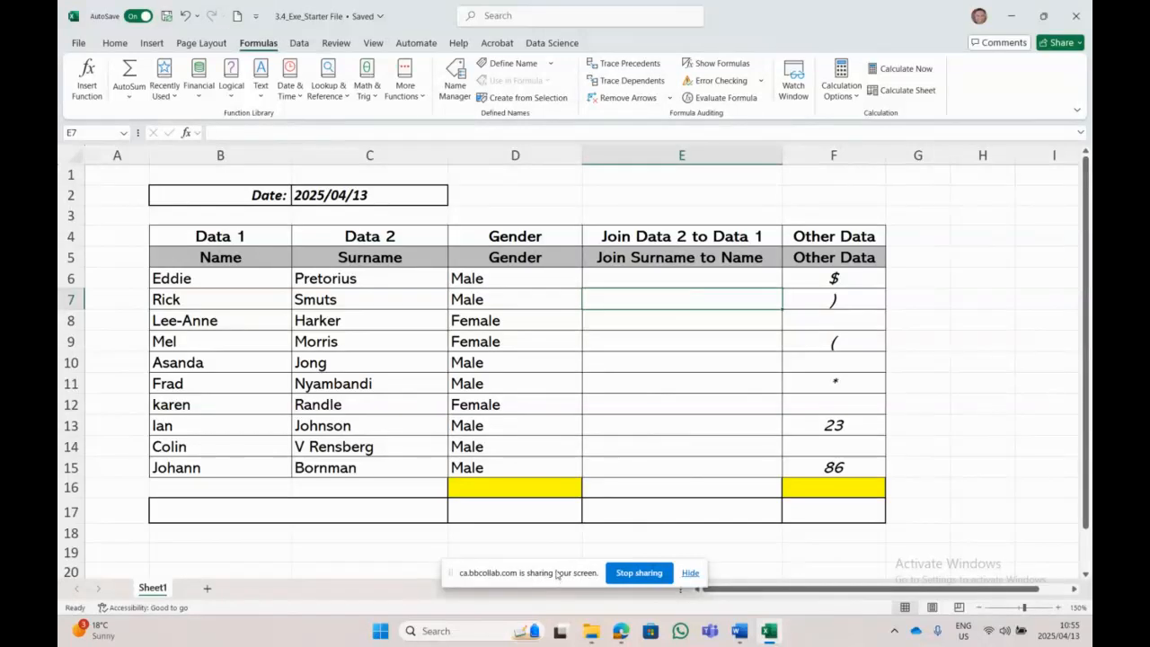
click(331, 320)
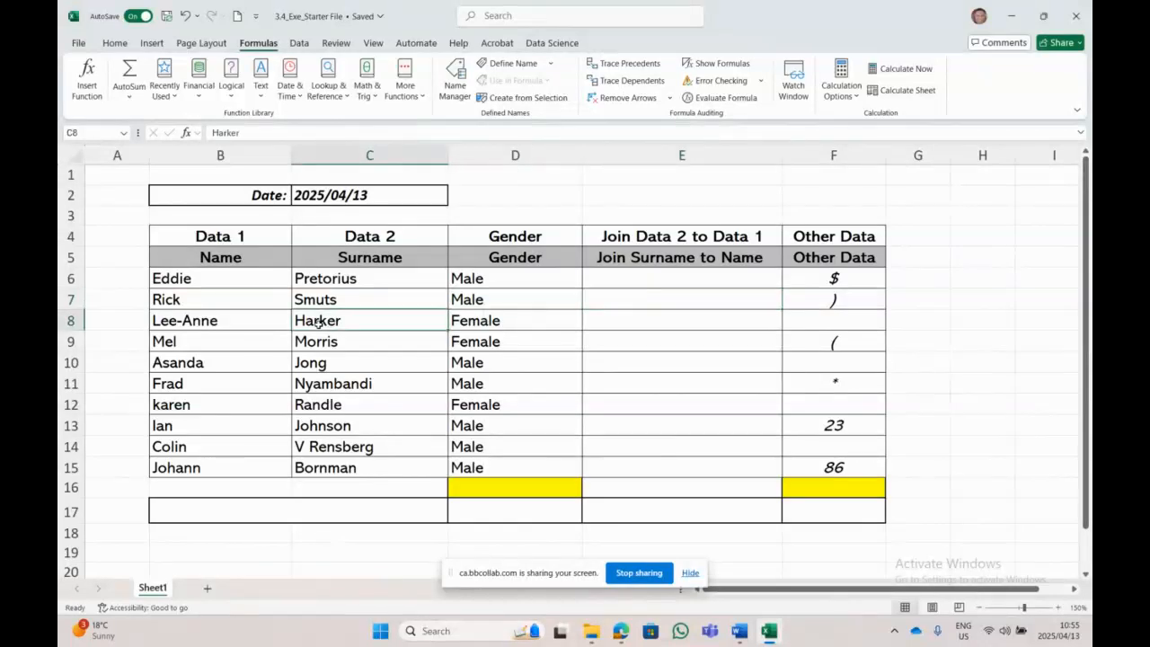
click(222, 327)
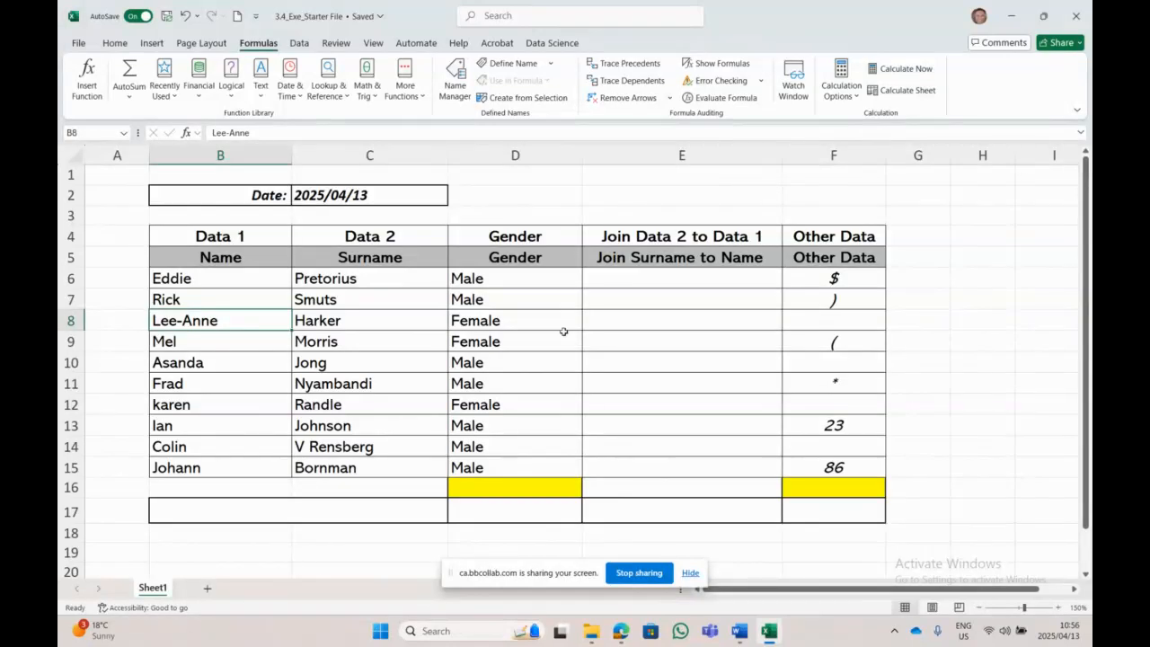
click(361, 275)
click(216, 278)
click(310, 277)
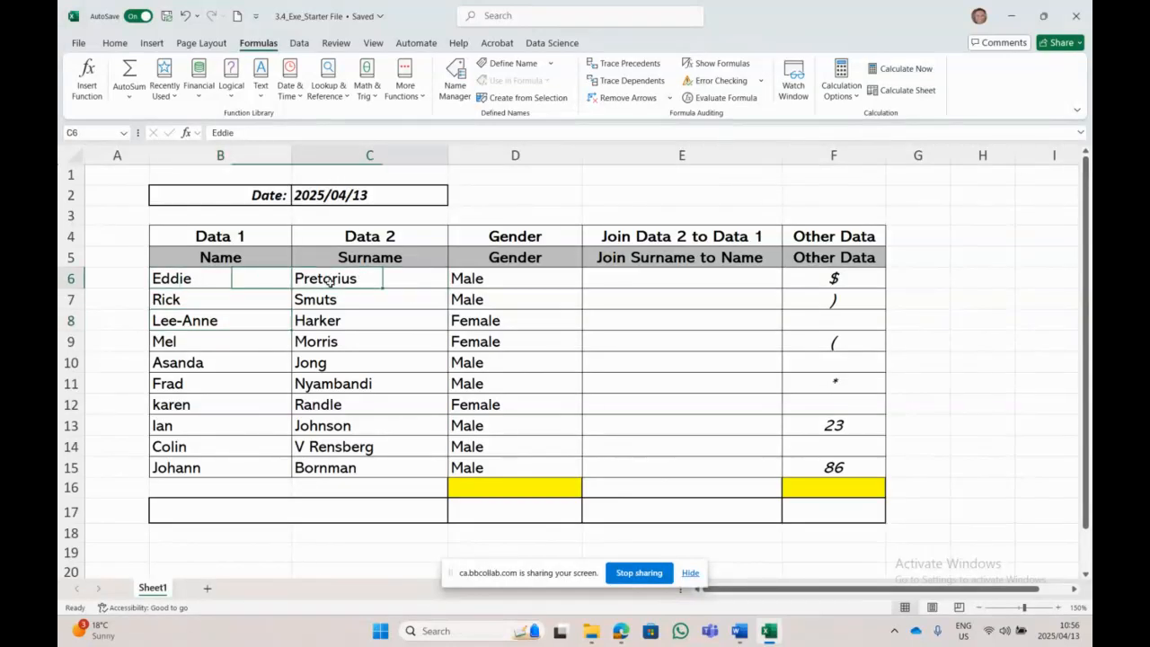
key(Left)
click(318, 280)
click(483, 279)
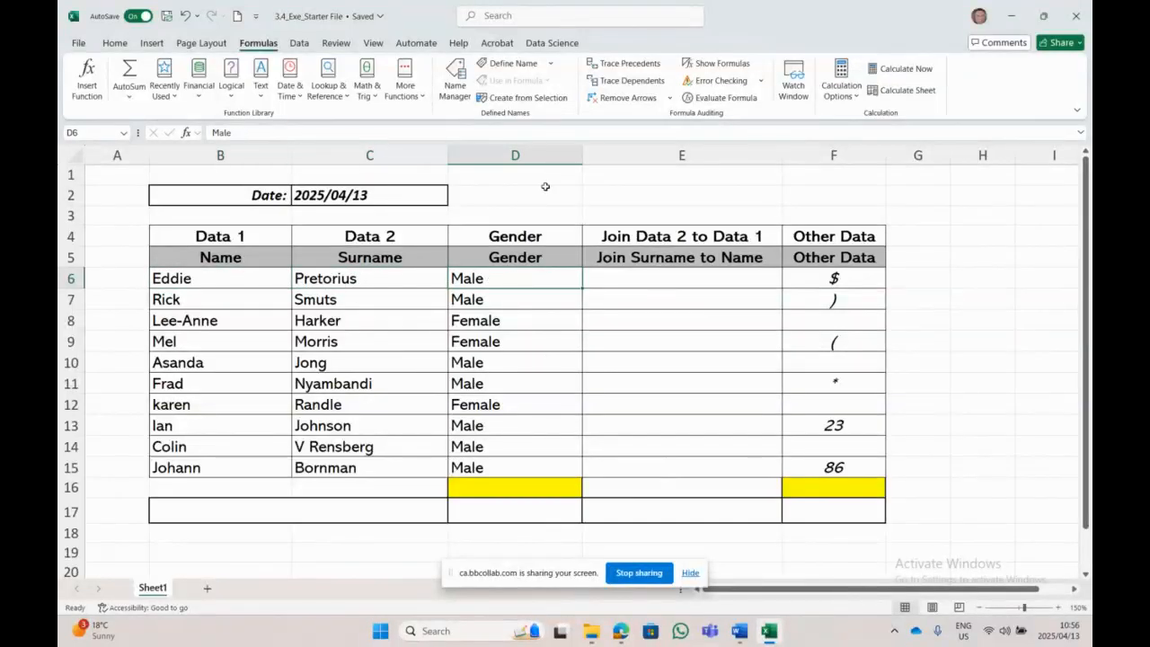
click(686, 279)
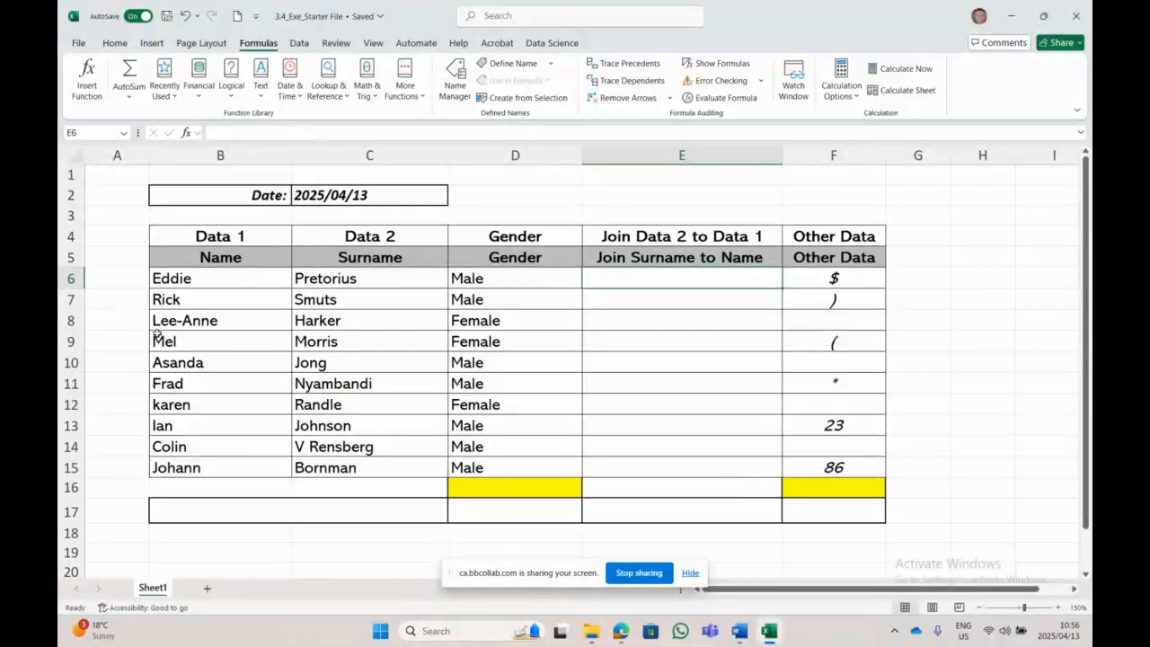
click(423, 362)
click(262, 405)
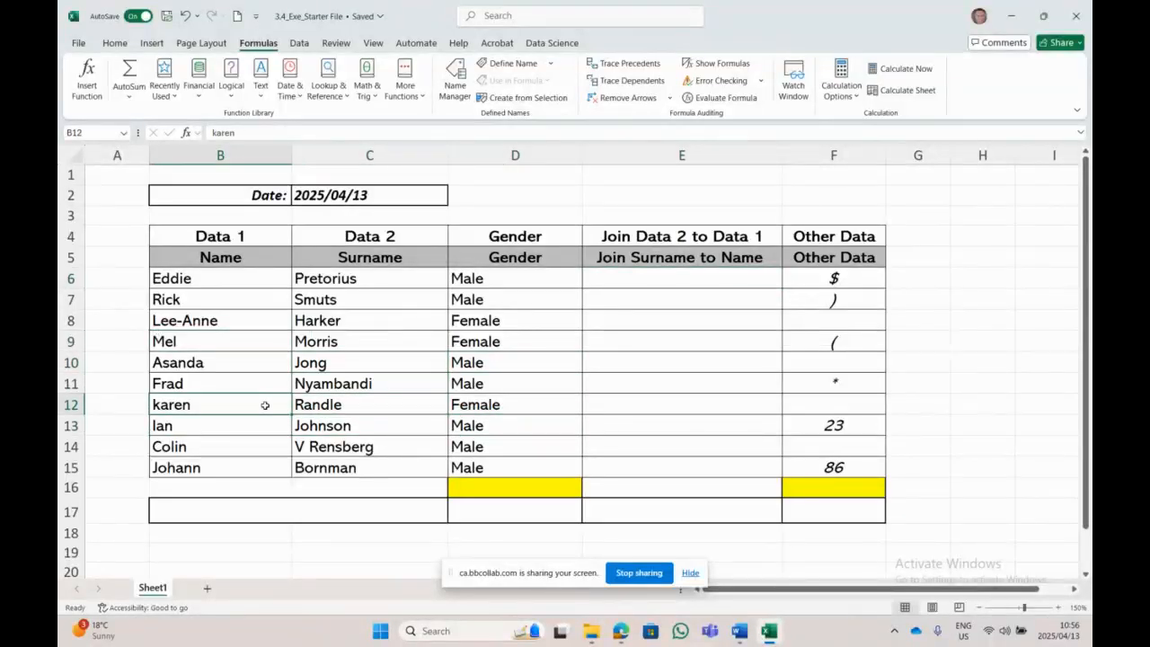
click(713, 281)
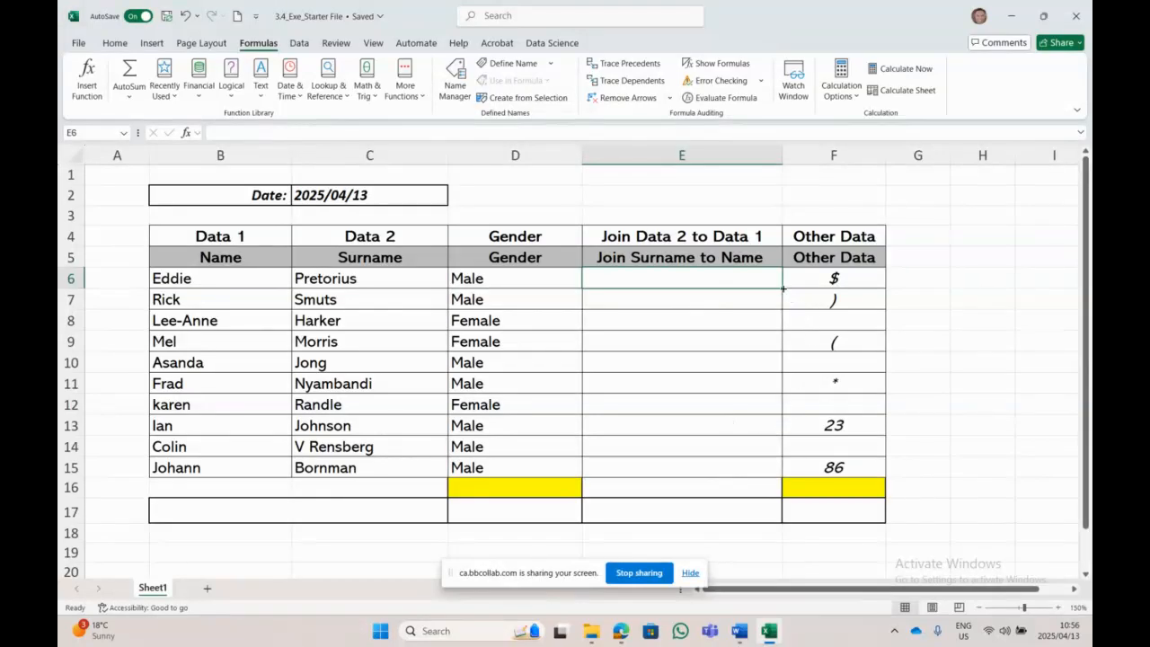
mouse_move(782, 287)
mouse_down()
mouse_move(778, 429)
mouse_move(771, 306)
mouse_move(780, 438)
mouse_move(783, 284)
mouse_move(781, 476)
mouse_move(780, 294)
mouse_up()
Step: Start a CONCATENATE formula in E6 with Text1 C6, Text2 "/" and Text3 B6
click(167, 91)
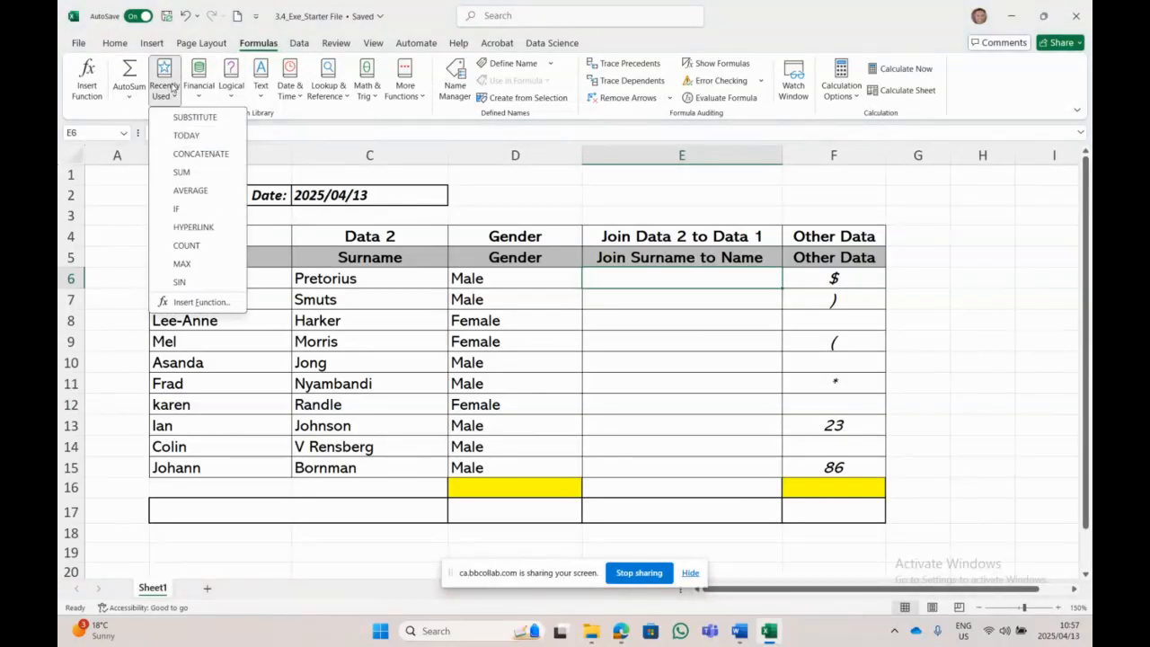
click(211, 155)
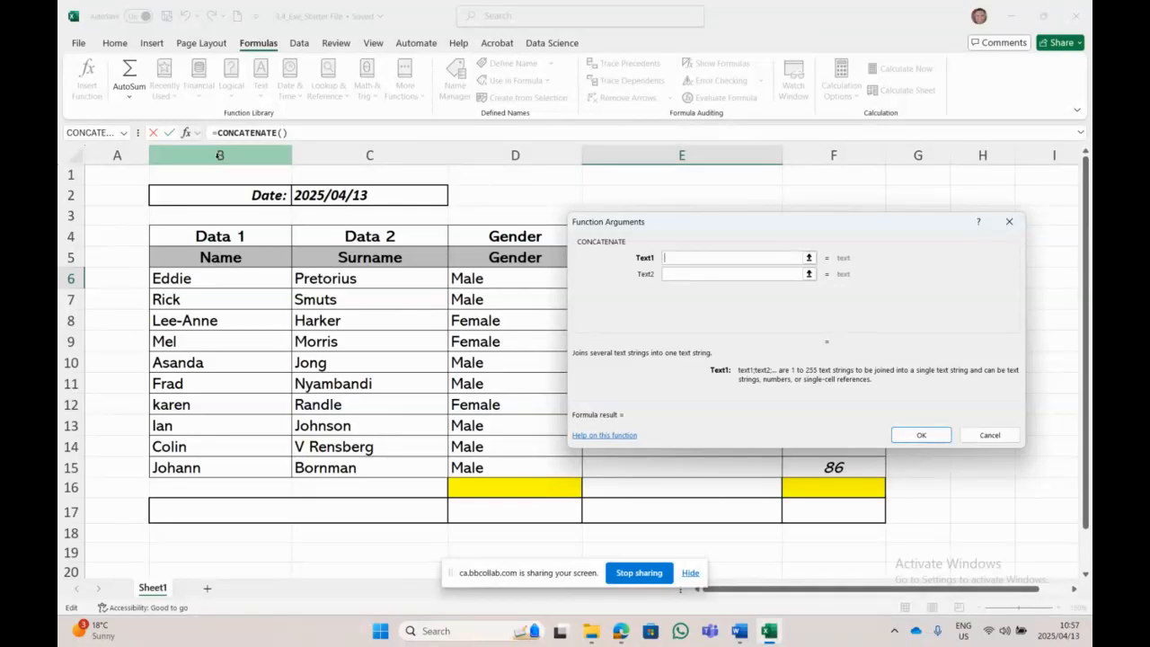
click(397, 286)
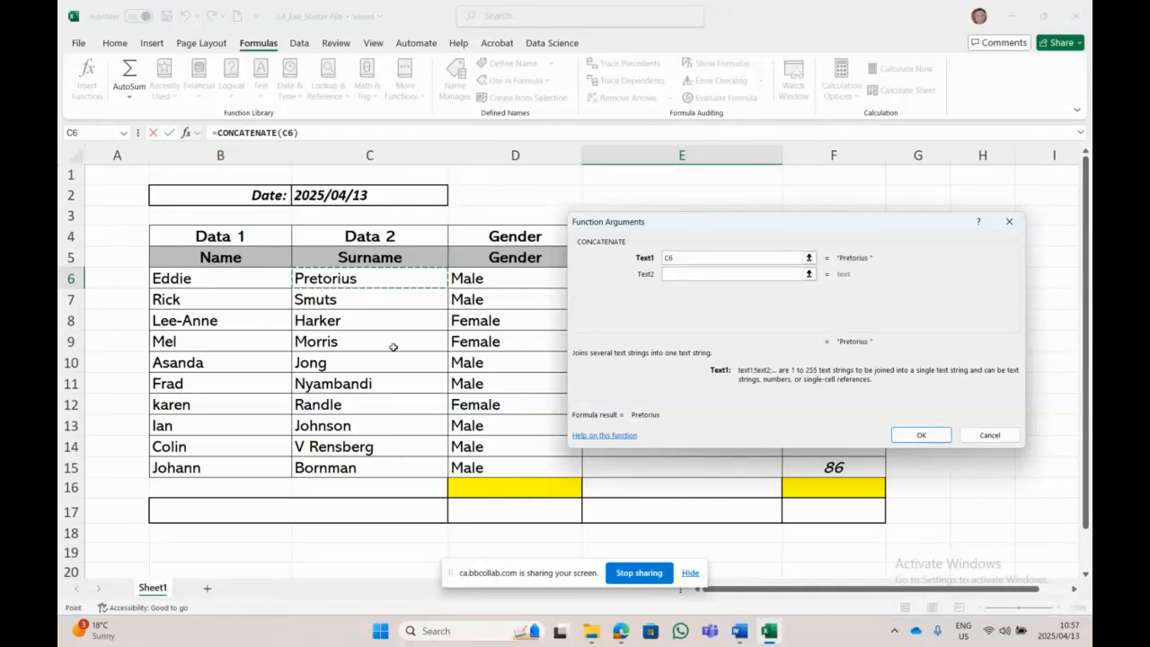
click(710, 278)
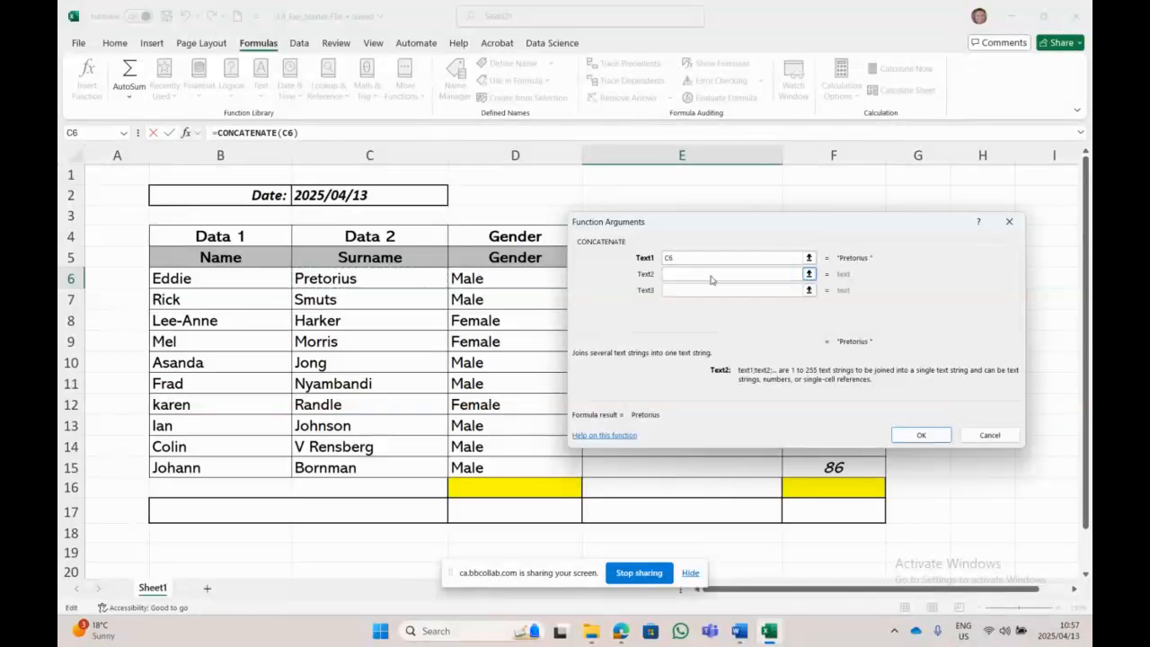
click(729, 628)
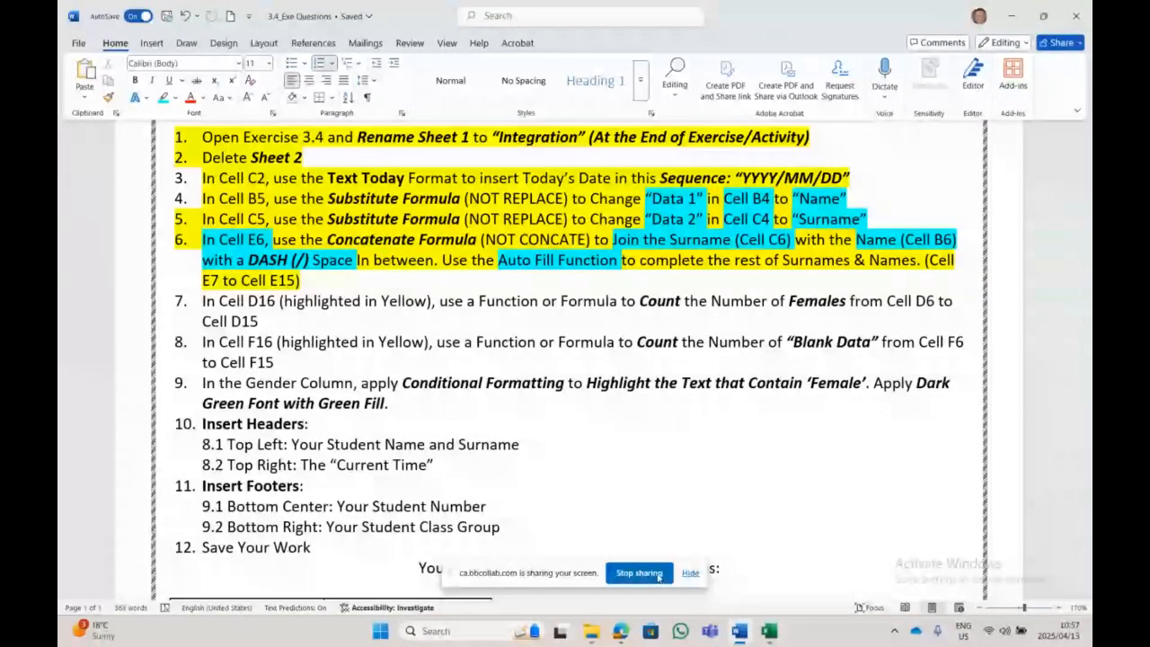
click(768, 630)
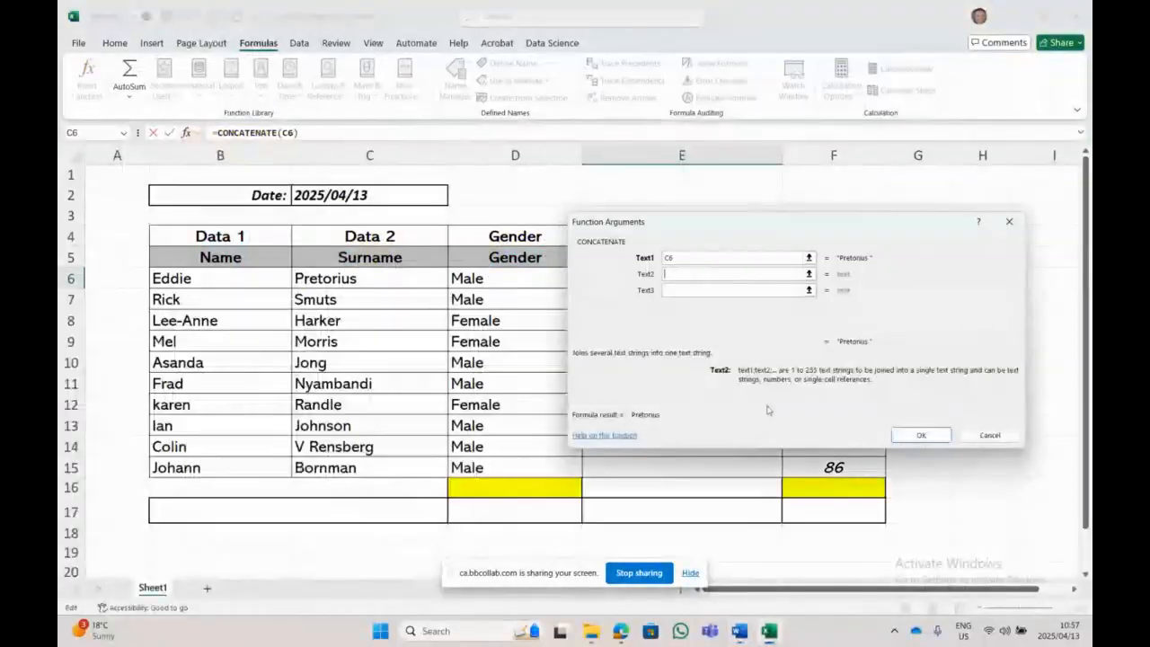
text(")
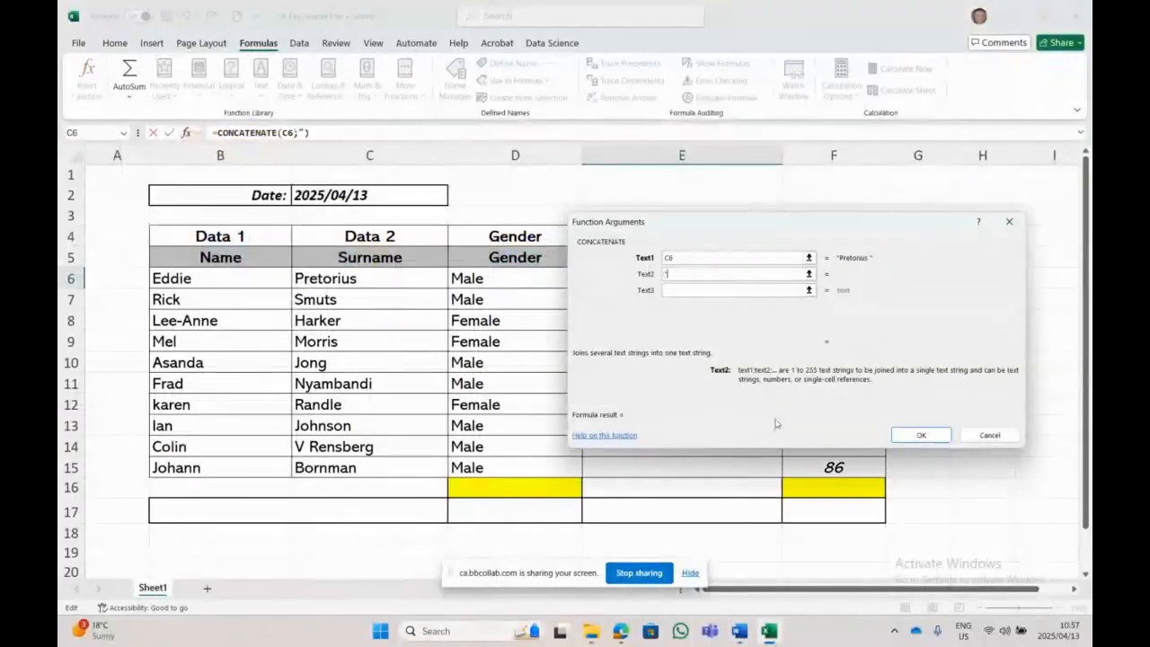
text(/)
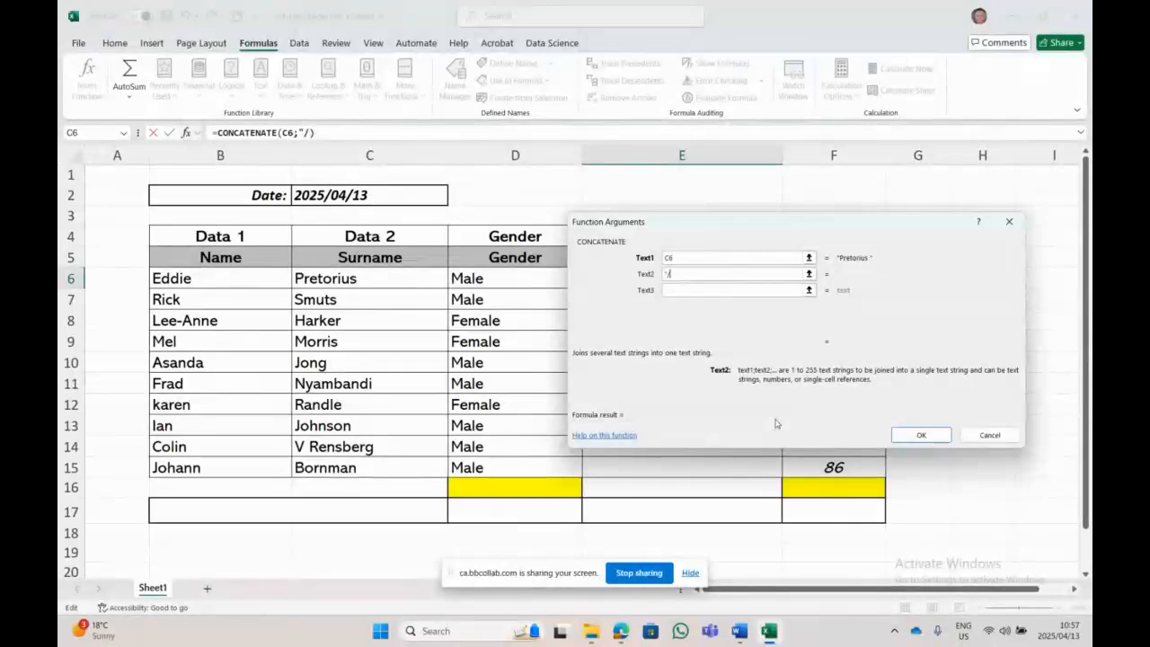
text(")
click(703, 291)
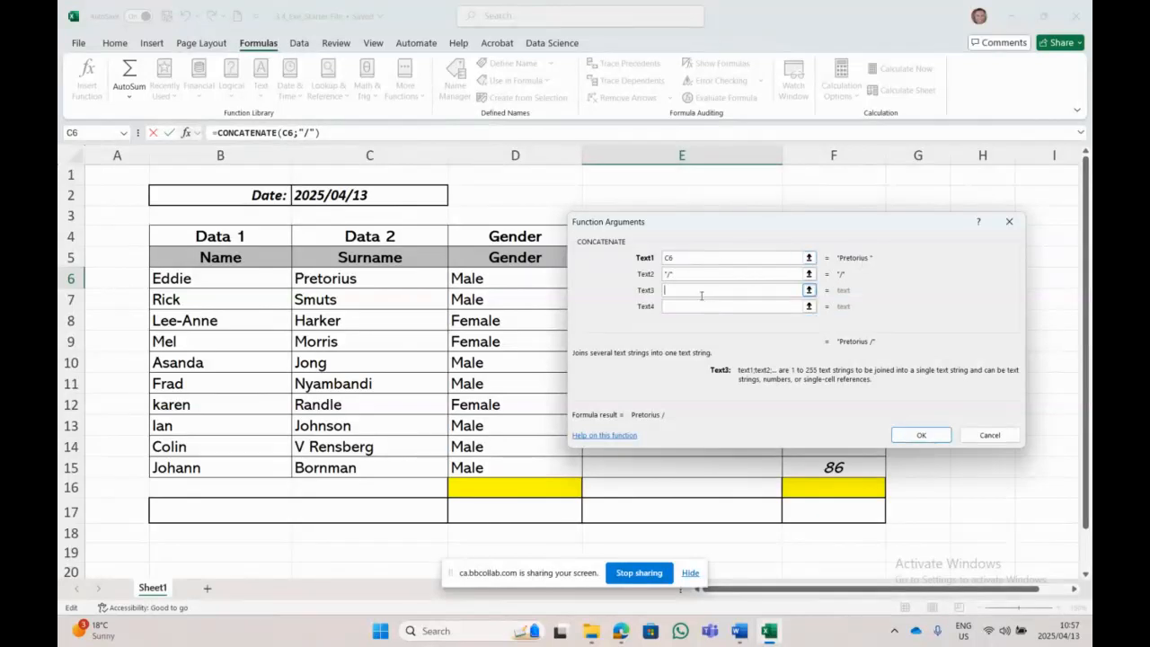
click(208, 285)
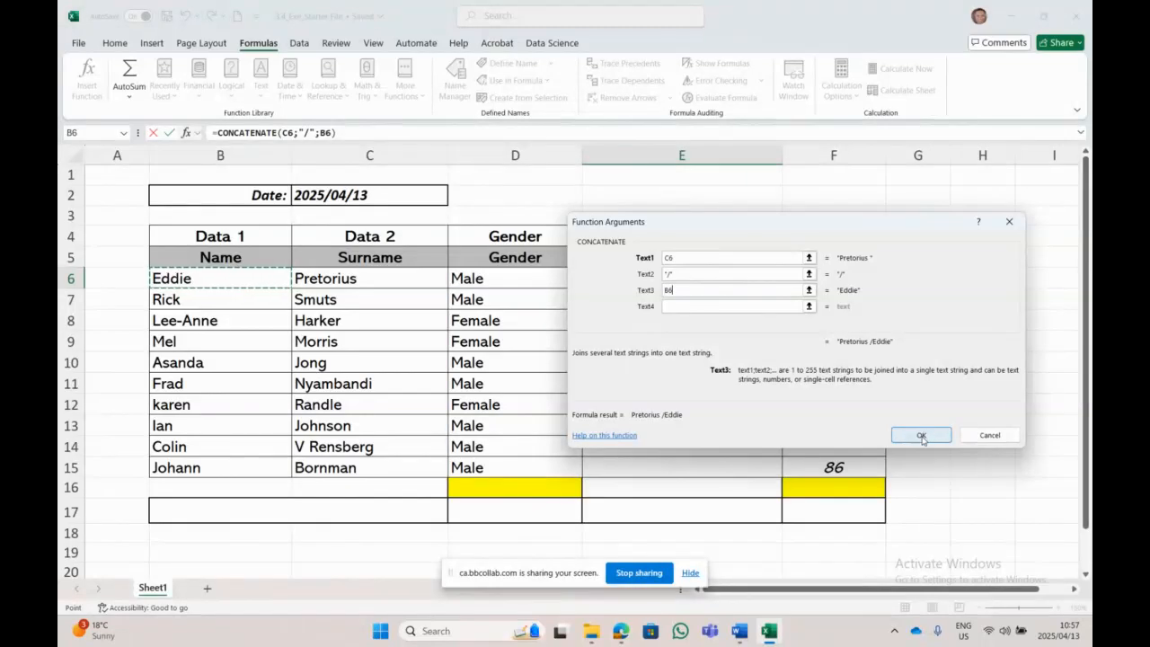
click(921, 437)
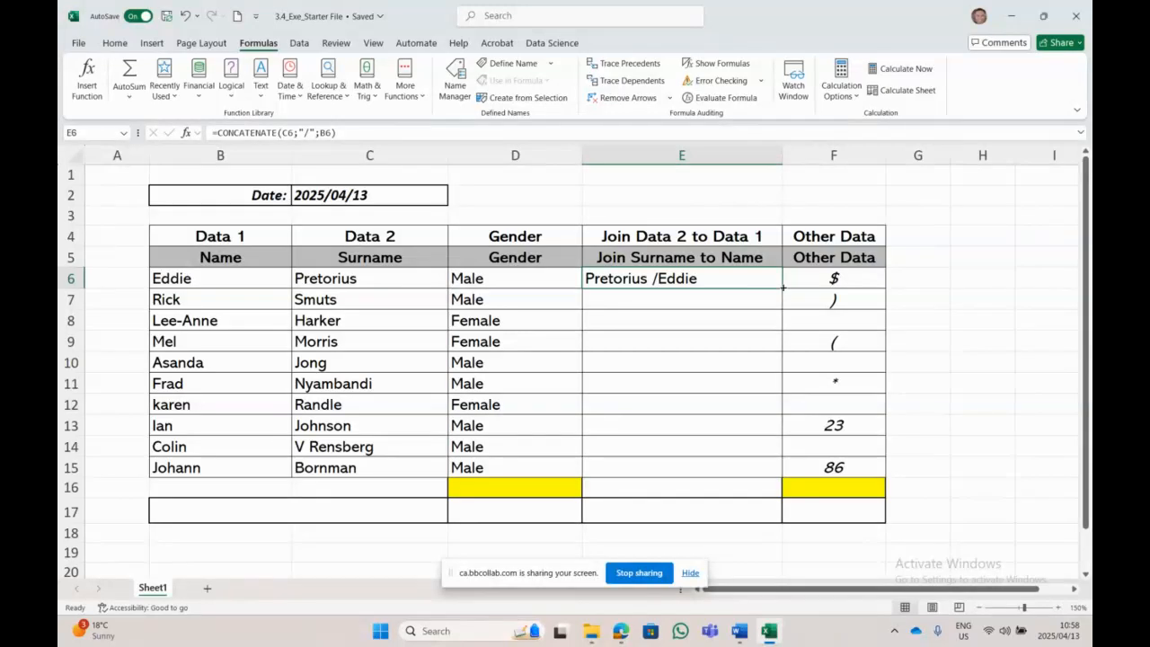
Step: Fill E6's joining formula down through E15
drag(782, 288, 782, 287)
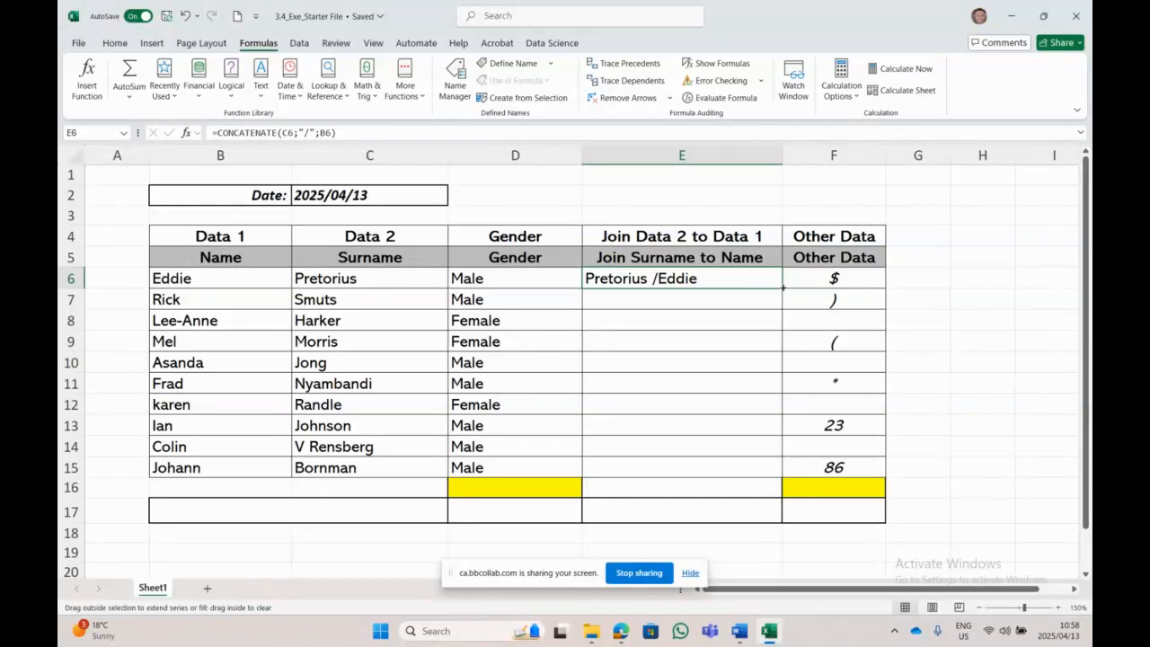
drag(782, 288, 752, 478)
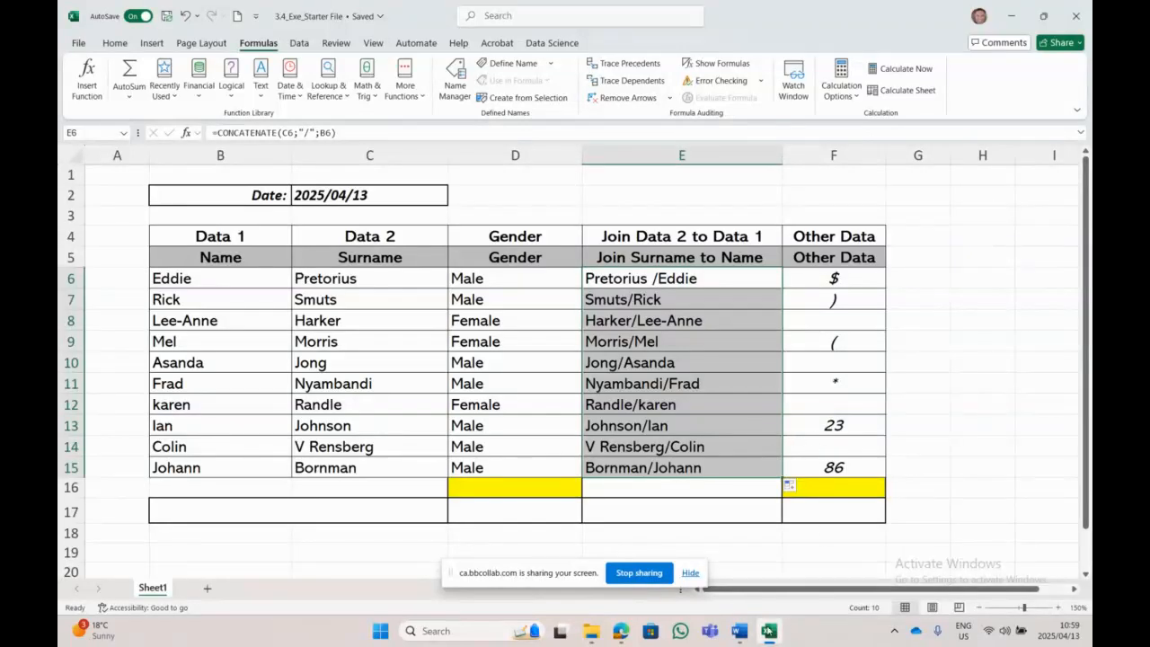
Step: Highlight instructions 7 and 8 in yellow in the Word document
click(738, 630)
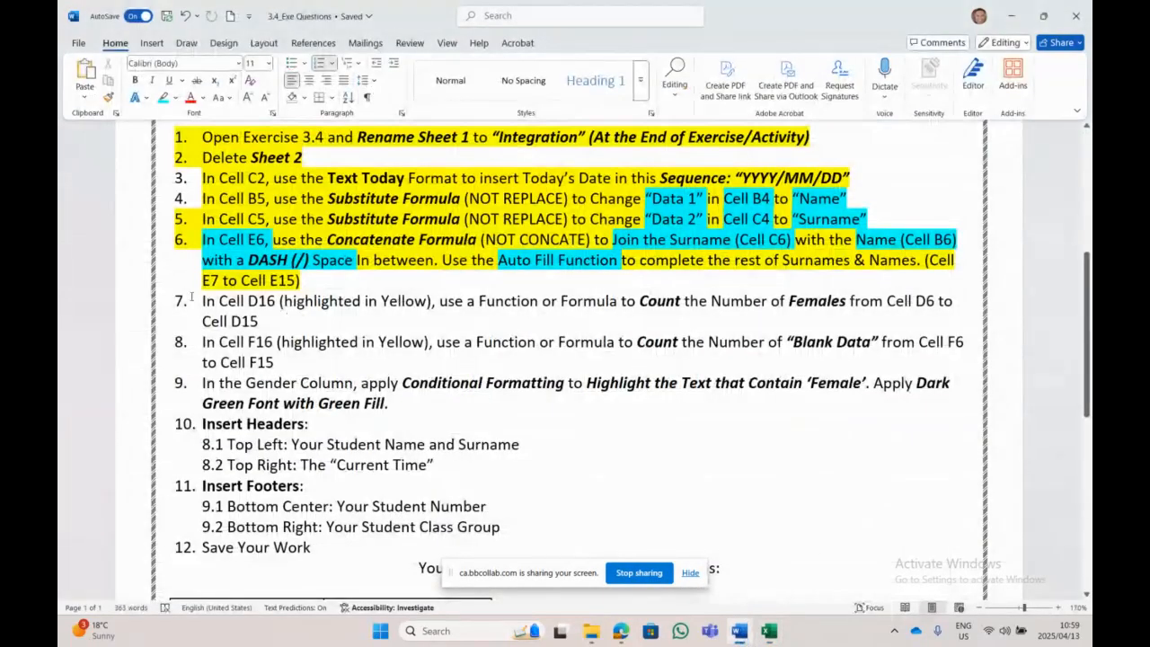
drag(202, 301, 961, 322)
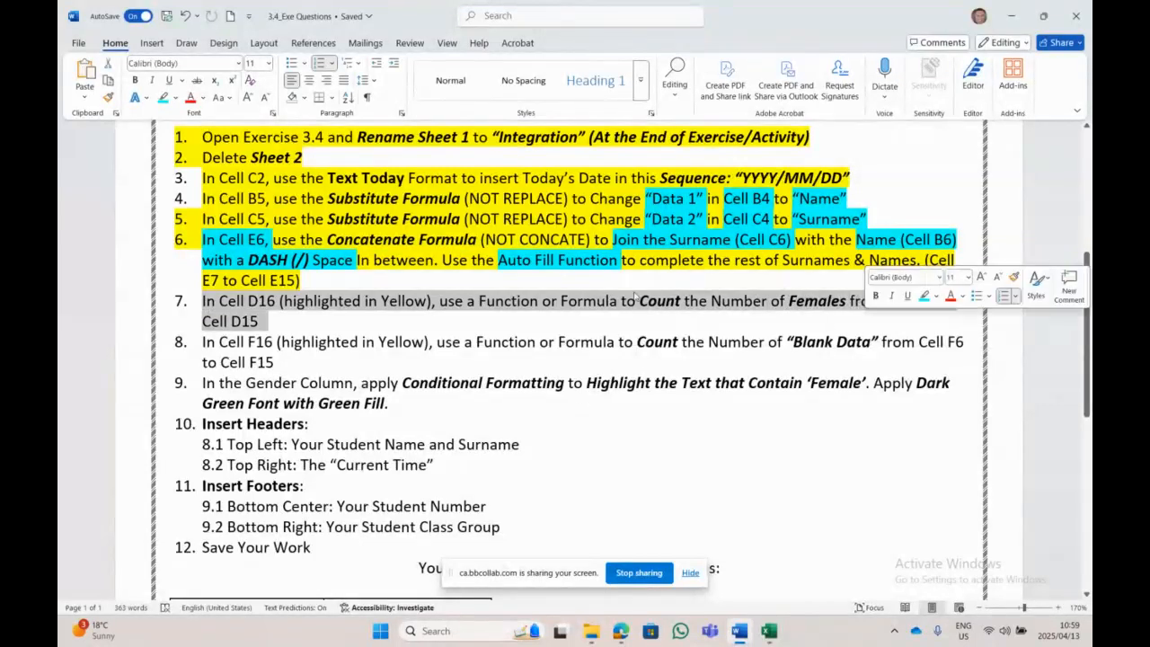
click(174, 98)
click(166, 144)
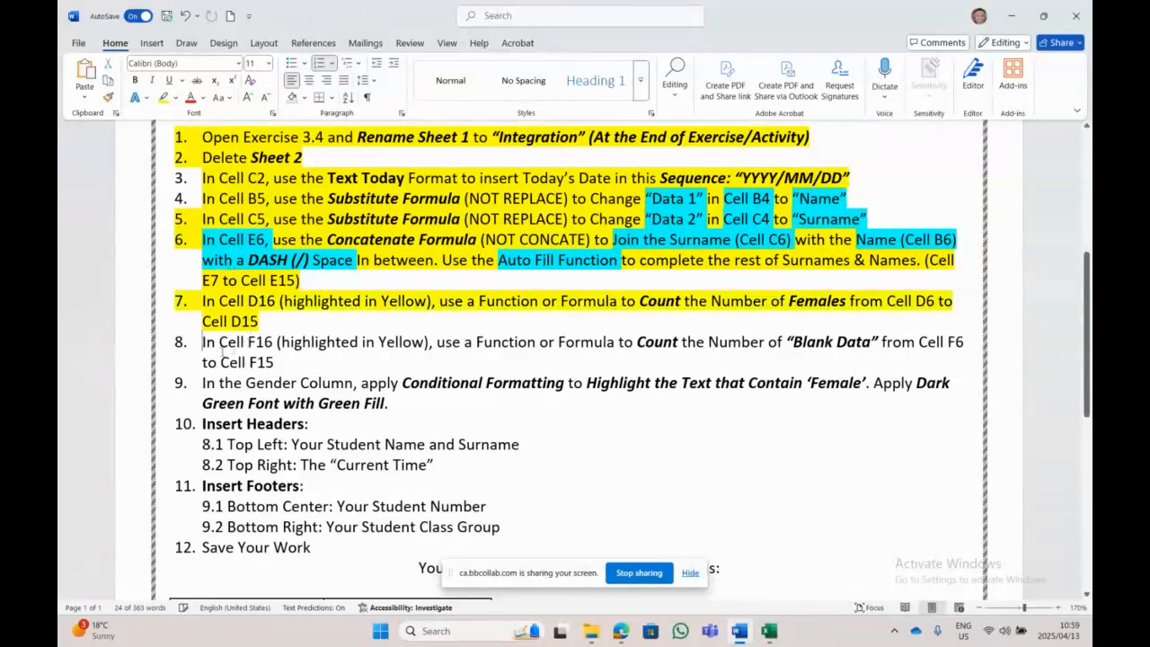
drag(203, 341, 896, 353)
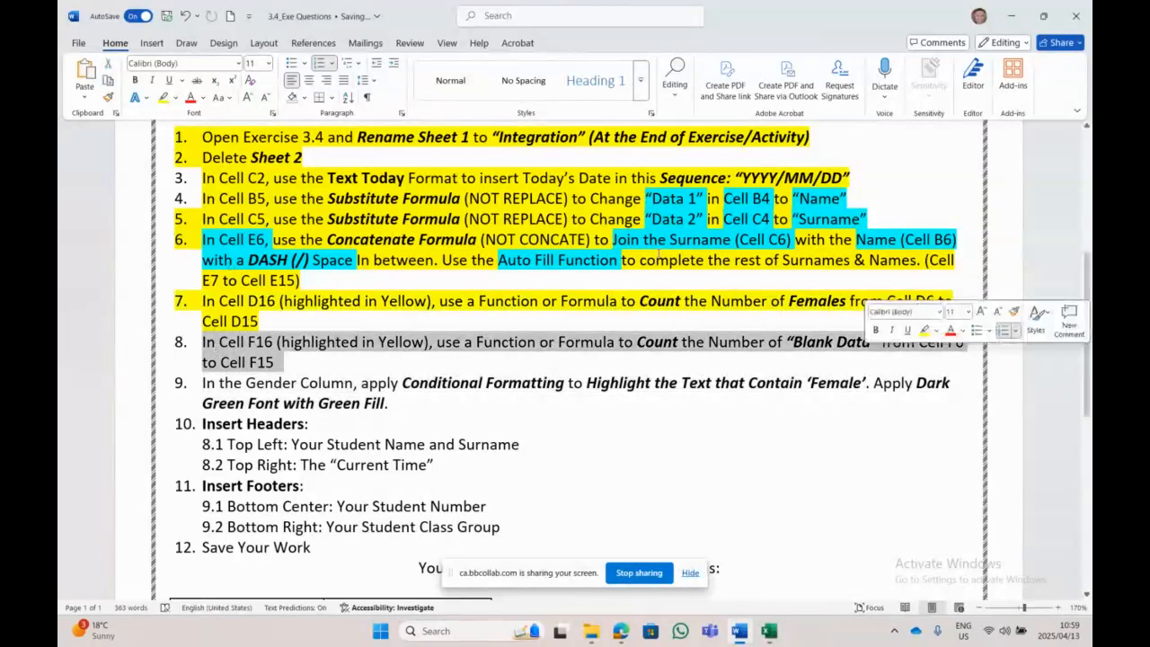
click(163, 97)
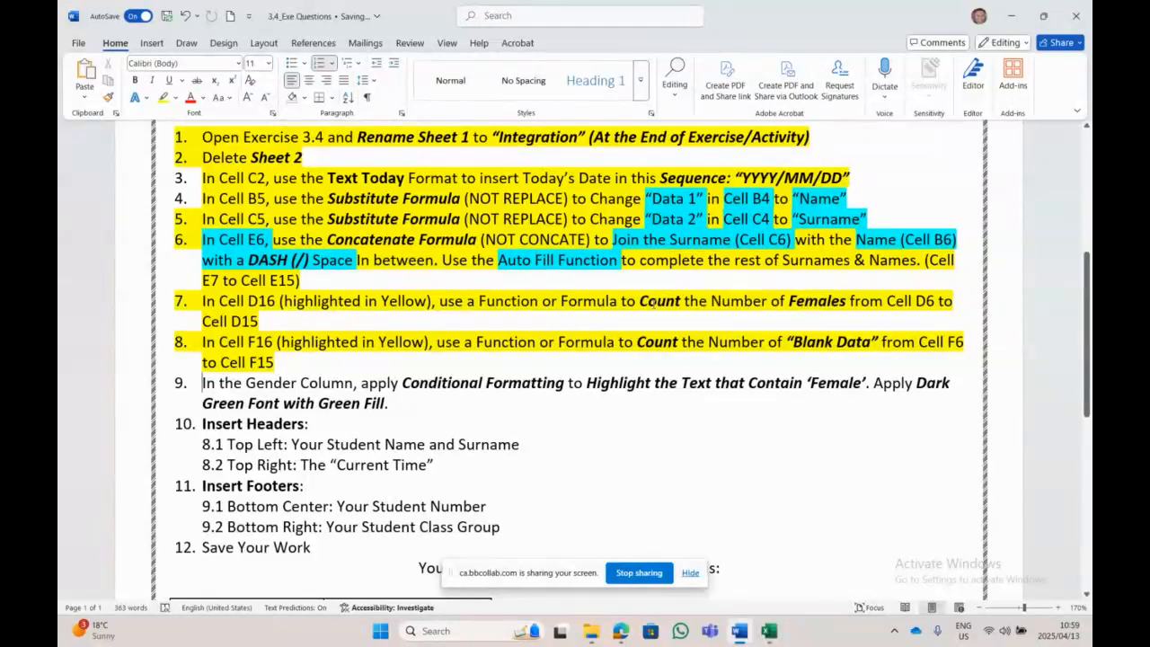
Step: Highlight the counting tasks of items 7 and 8 in turquoise
drag(640, 301, 847, 301)
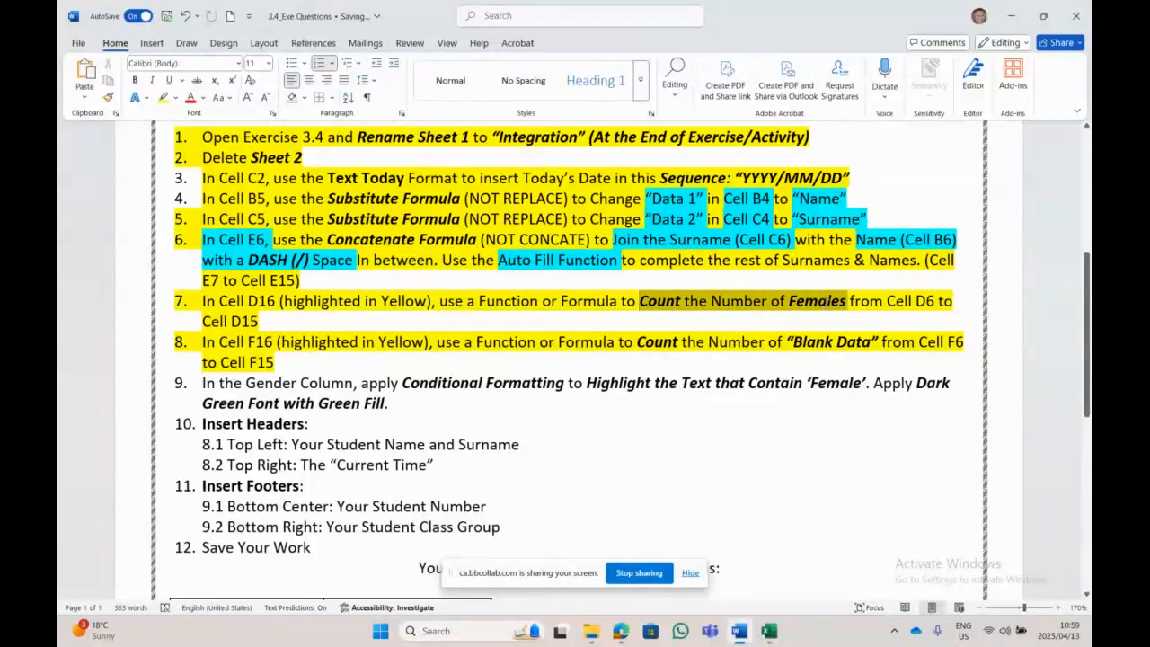
click(174, 98)
click(206, 144)
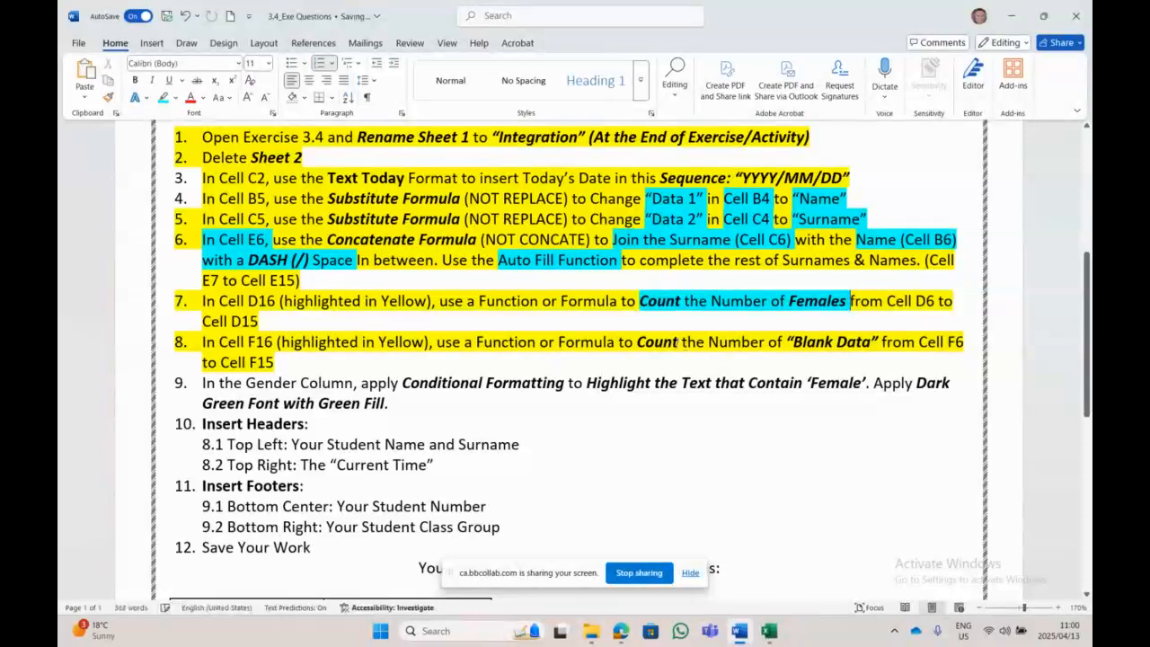
drag(639, 341, 873, 342)
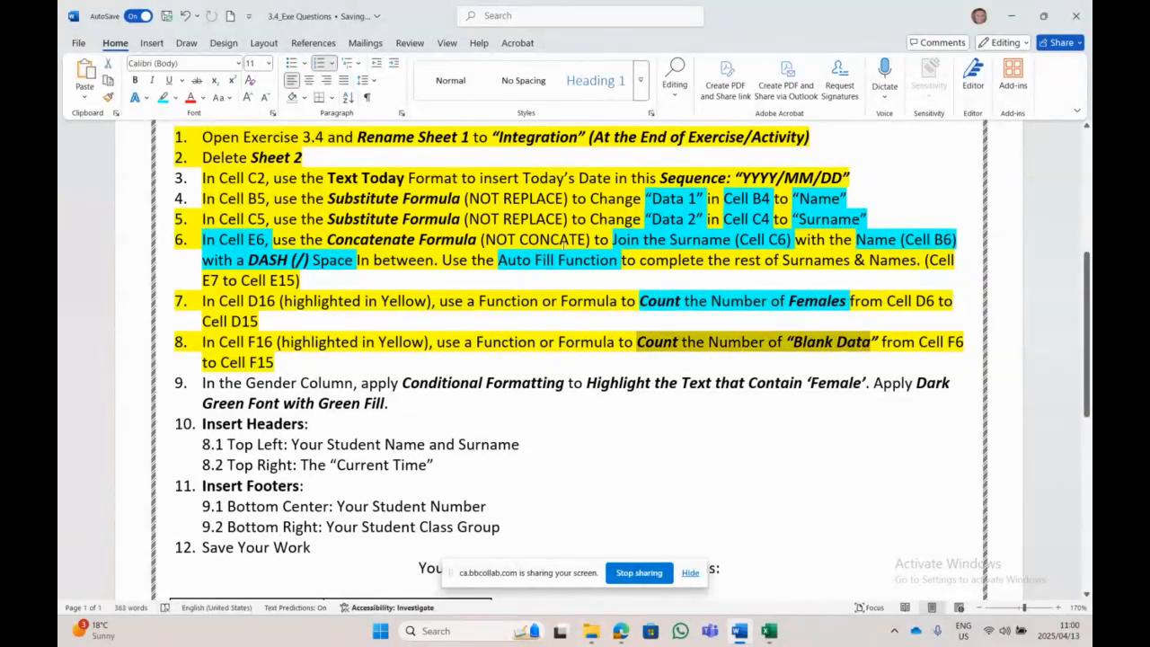
click(162, 98)
click(679, 445)
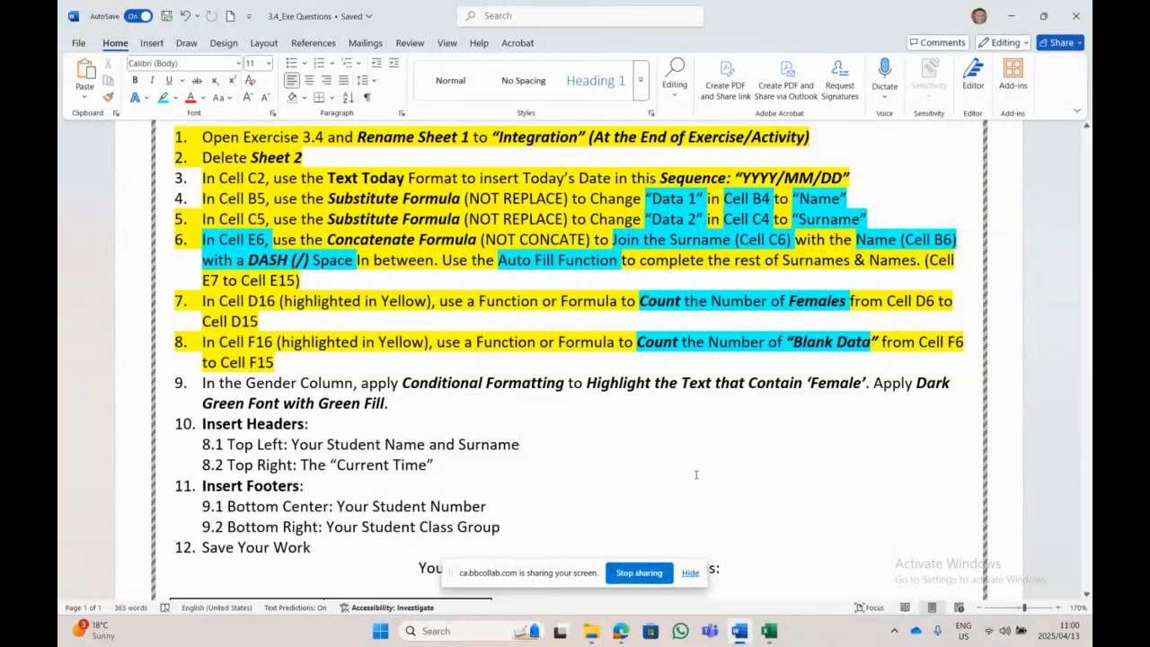
Step: Highlight the 'Cell D16' and 'Cell F16' references in turquoise, then return to Excel
click(769, 632)
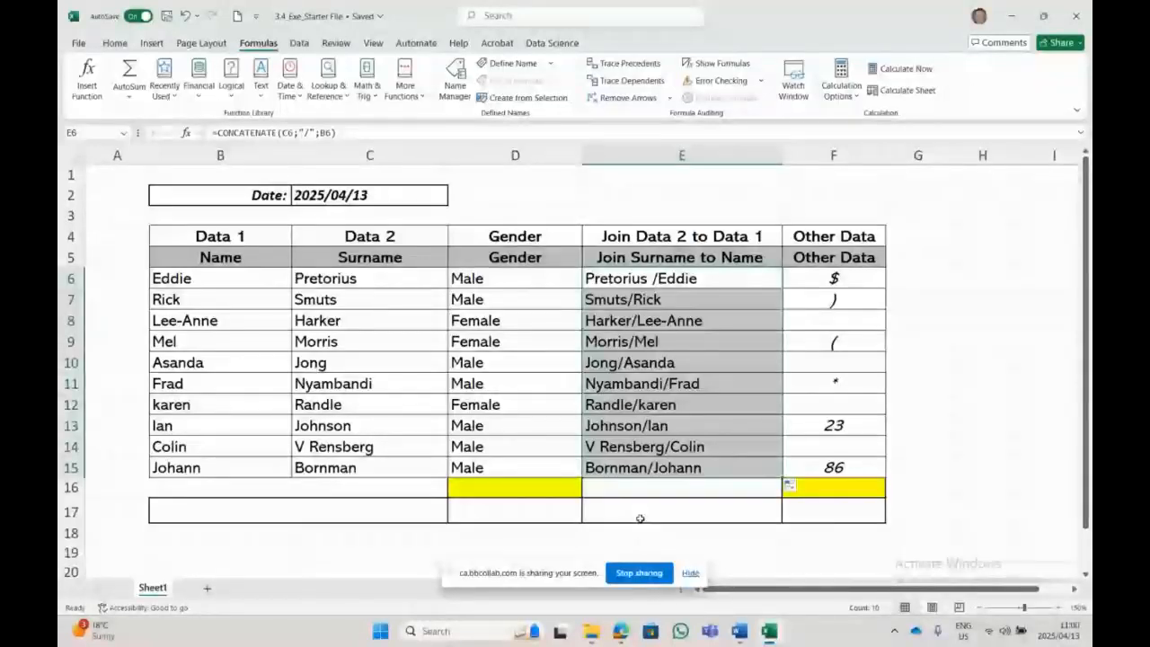
click(555, 485)
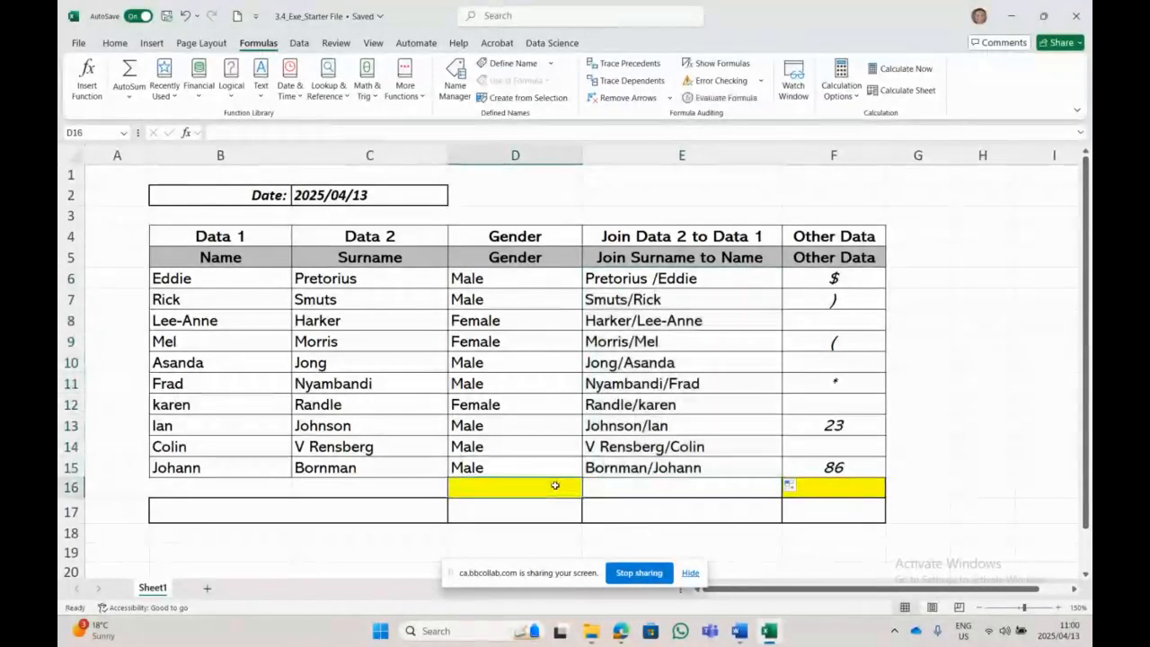
click(738, 633)
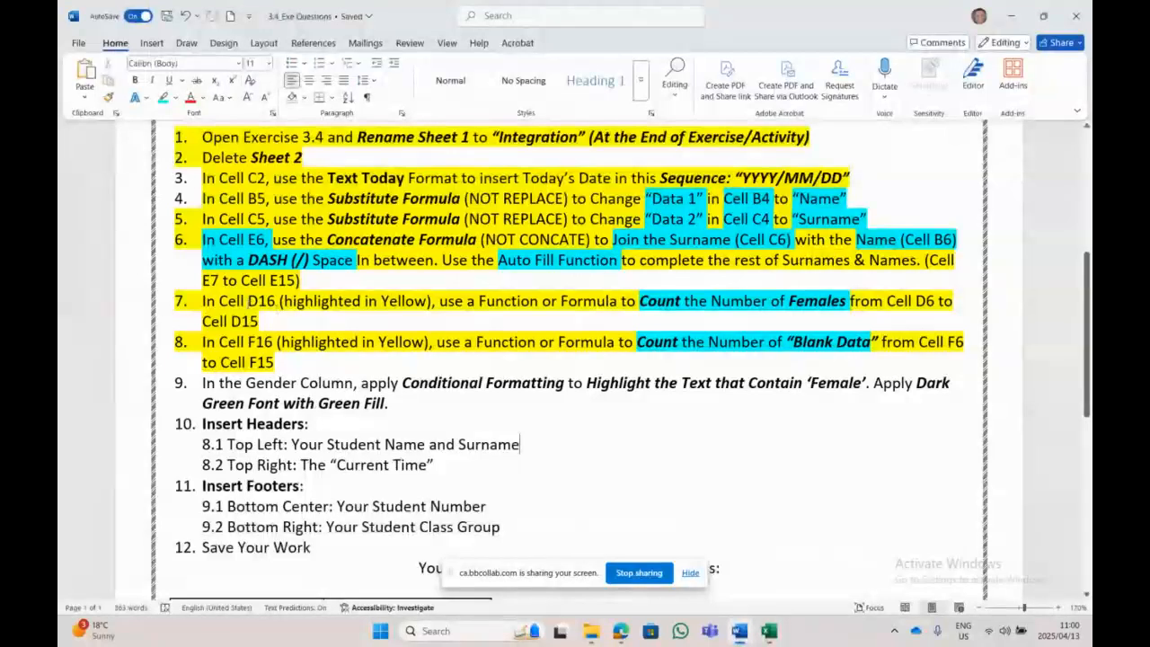
drag(219, 300, 281, 301)
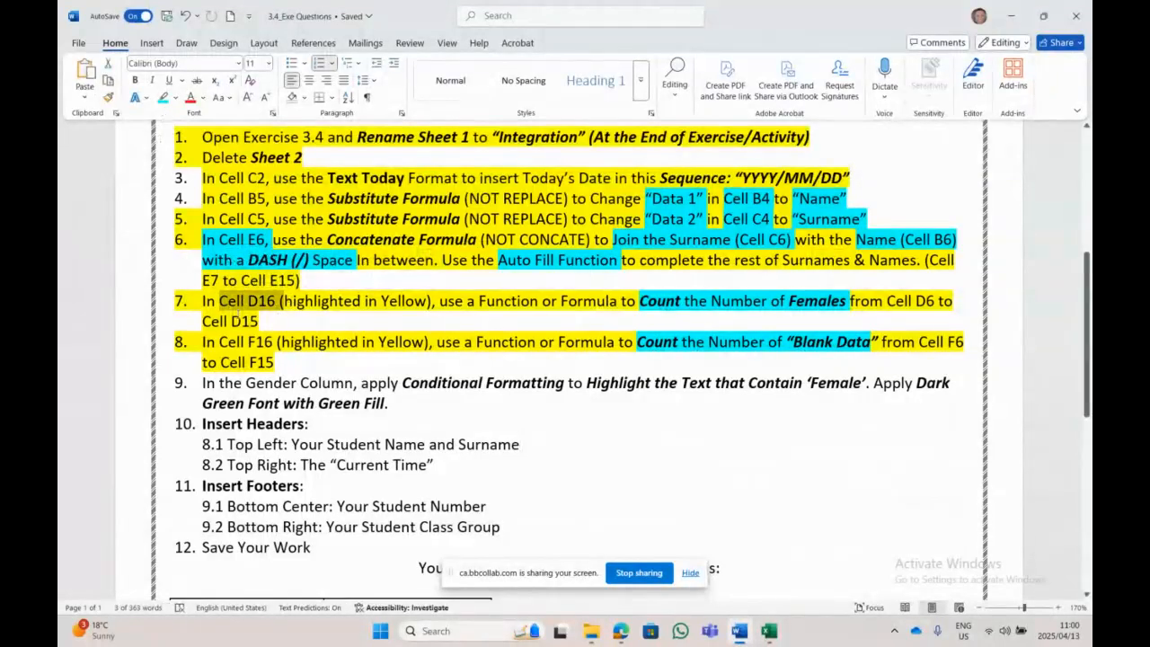
click(163, 97)
click(286, 356)
drag(284, 342, 203, 342)
click(162, 97)
key(Left)
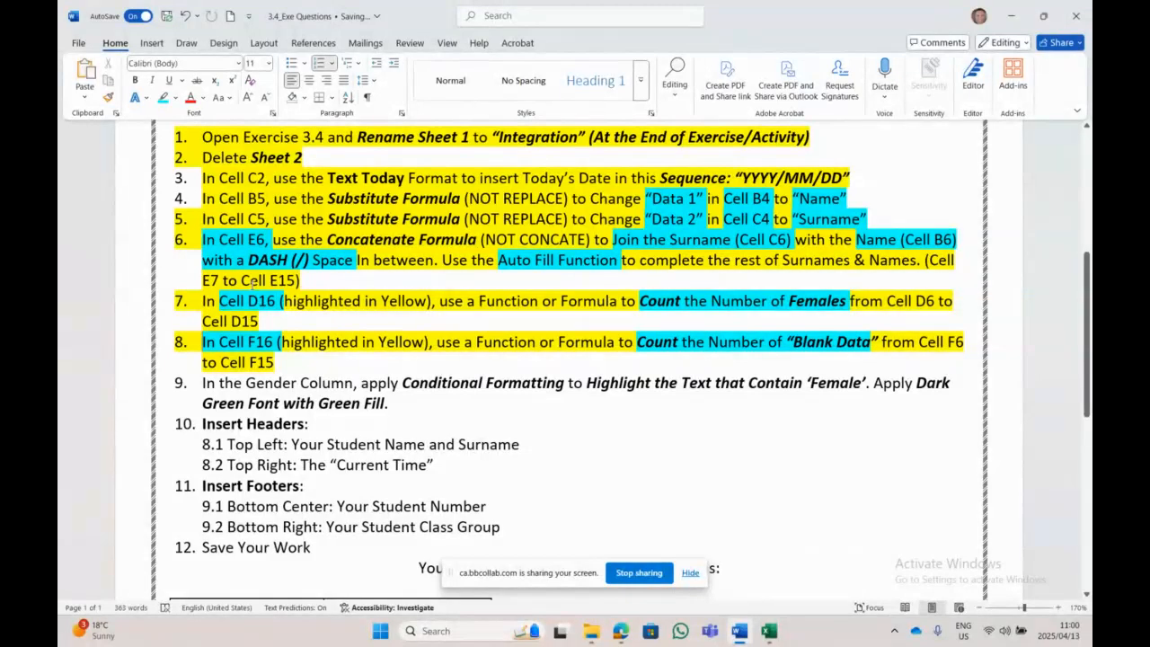
click(769, 631)
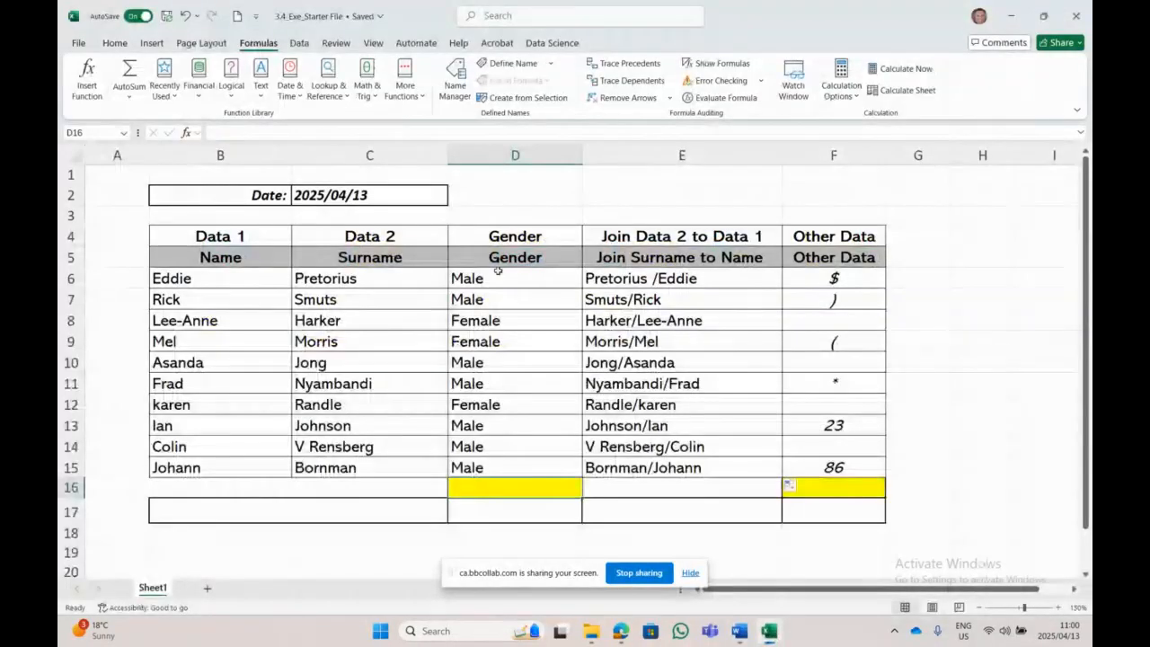
drag(497, 270, 494, 469)
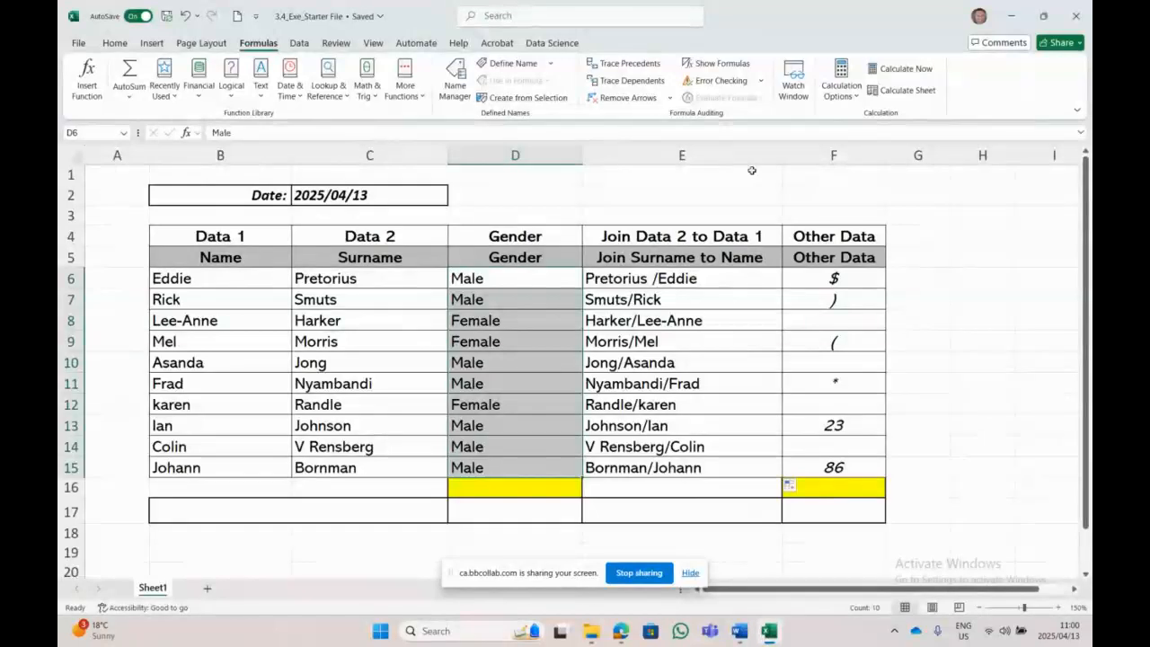
drag(347, 299, 349, 363)
click(348, 371)
drag(346, 404, 342, 426)
drag(339, 445, 350, 470)
click(221, 284)
drag(221, 284, 458, 296)
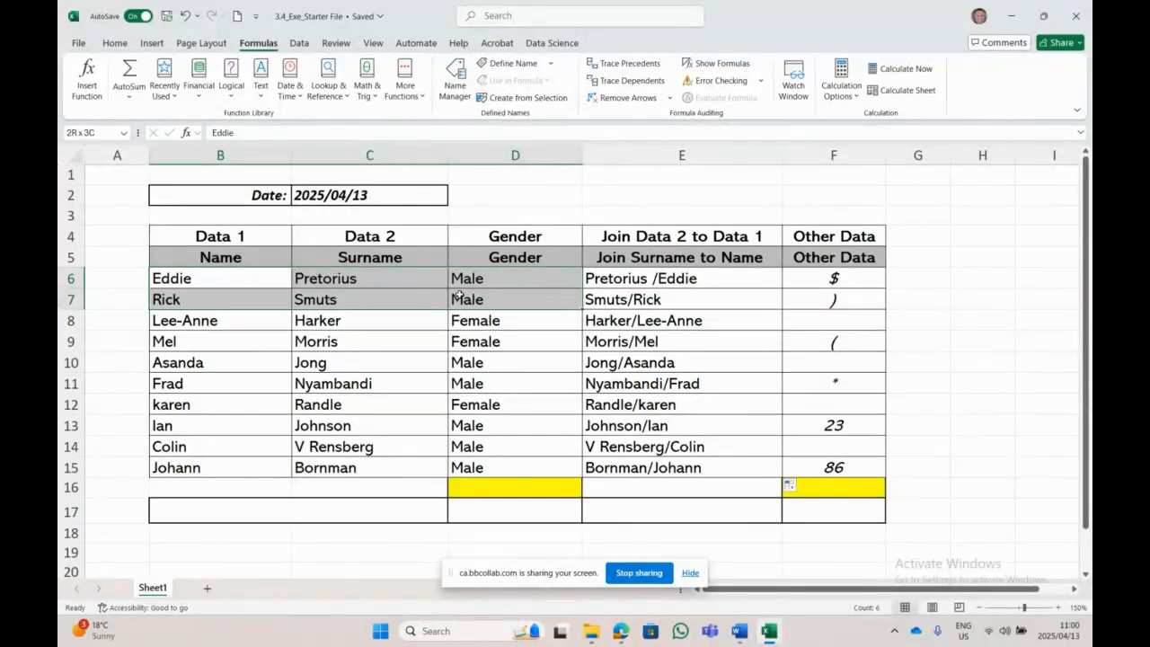
drag(224, 324, 458, 322)
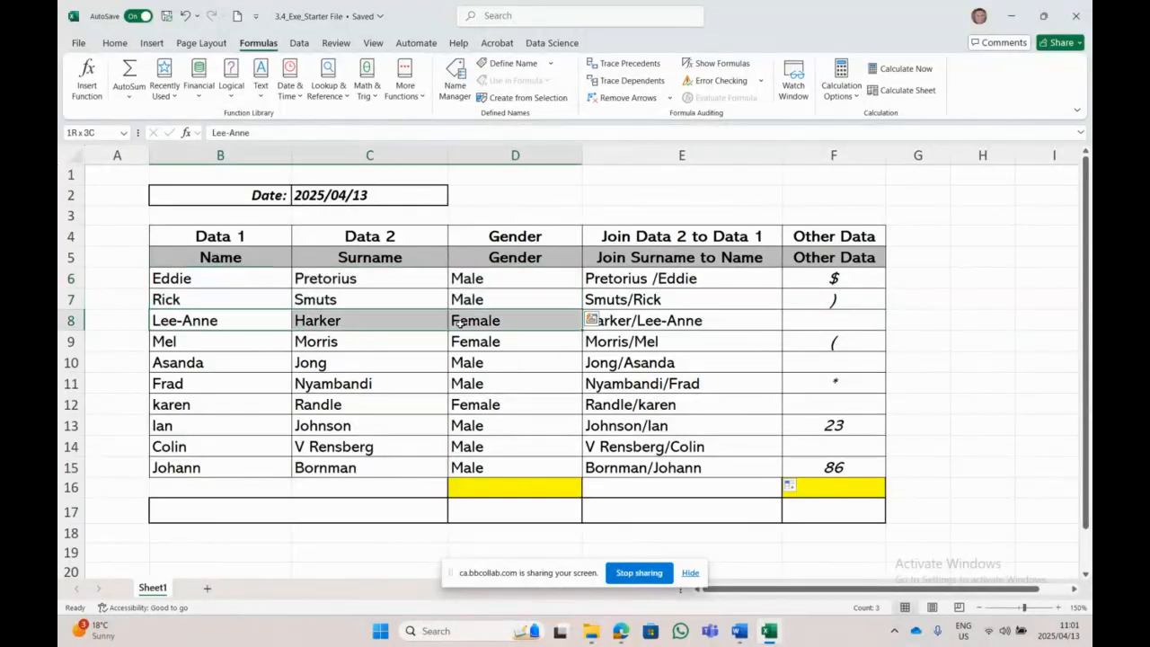
drag(224, 340, 314, 341)
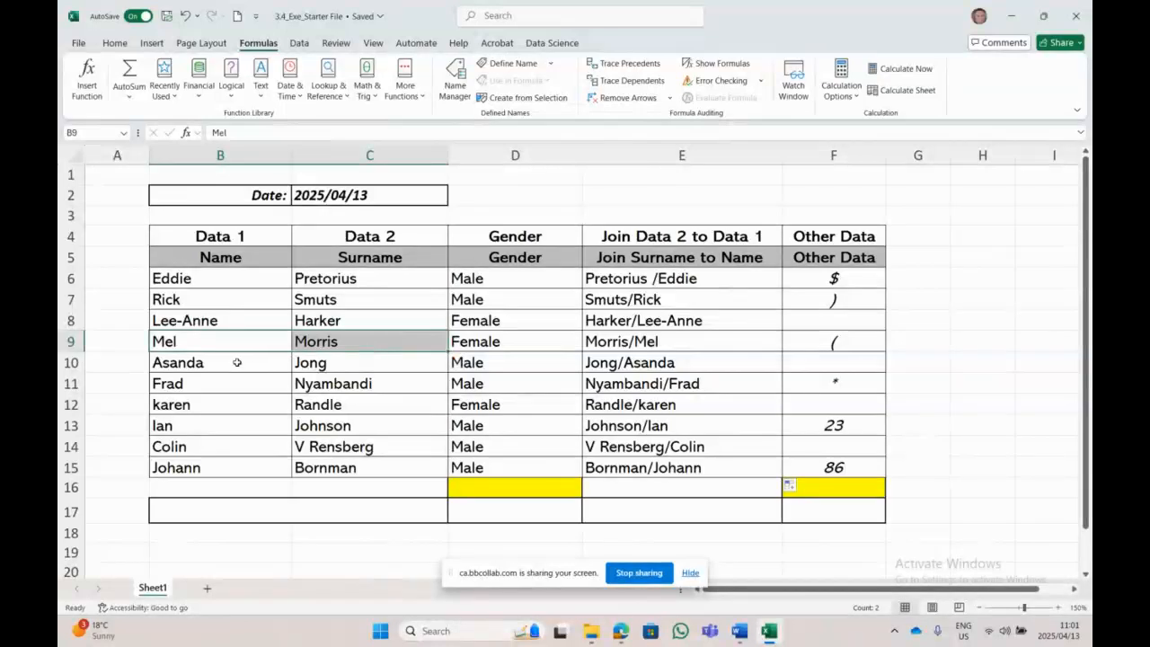
drag(238, 362, 454, 360)
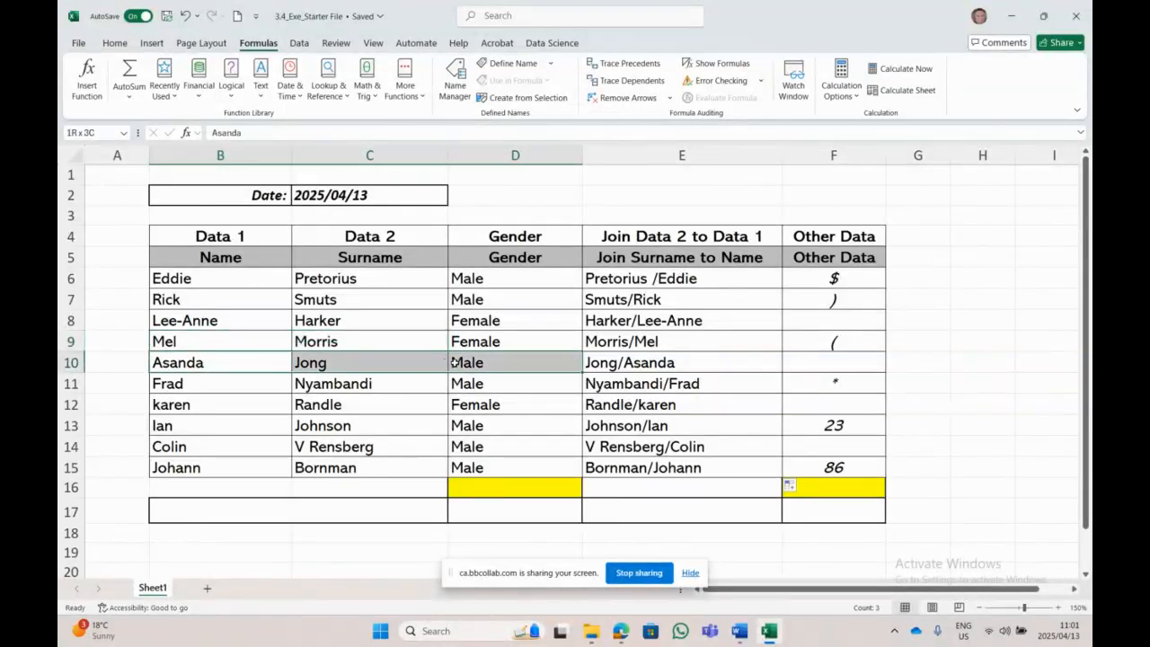
click(492, 404)
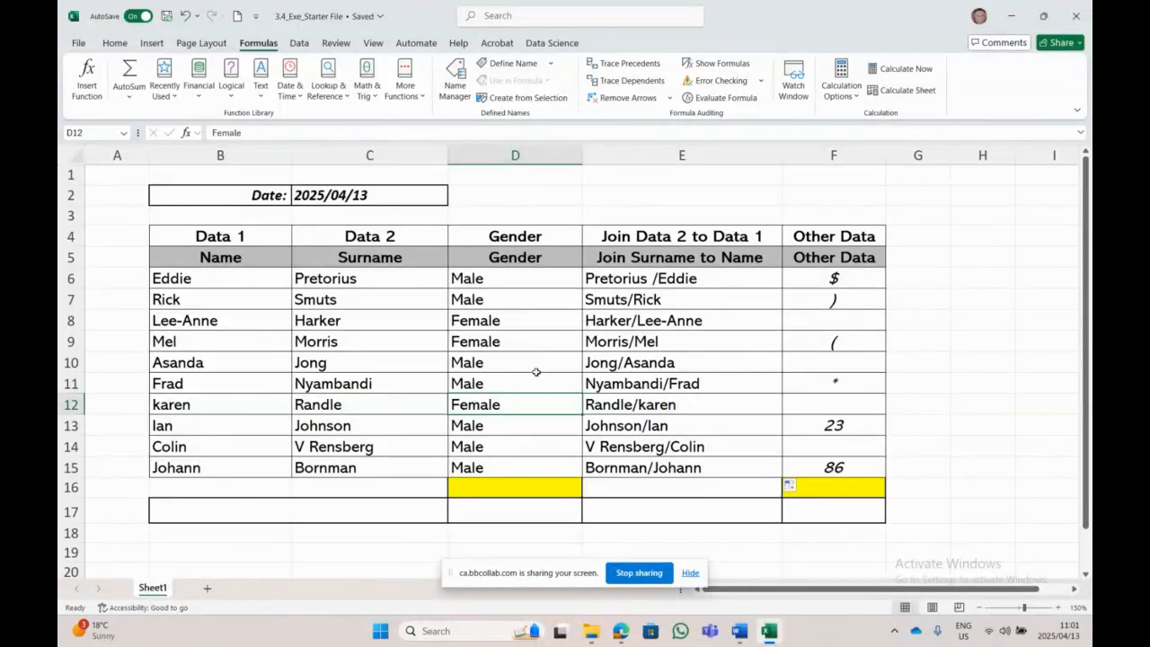
click(542, 337)
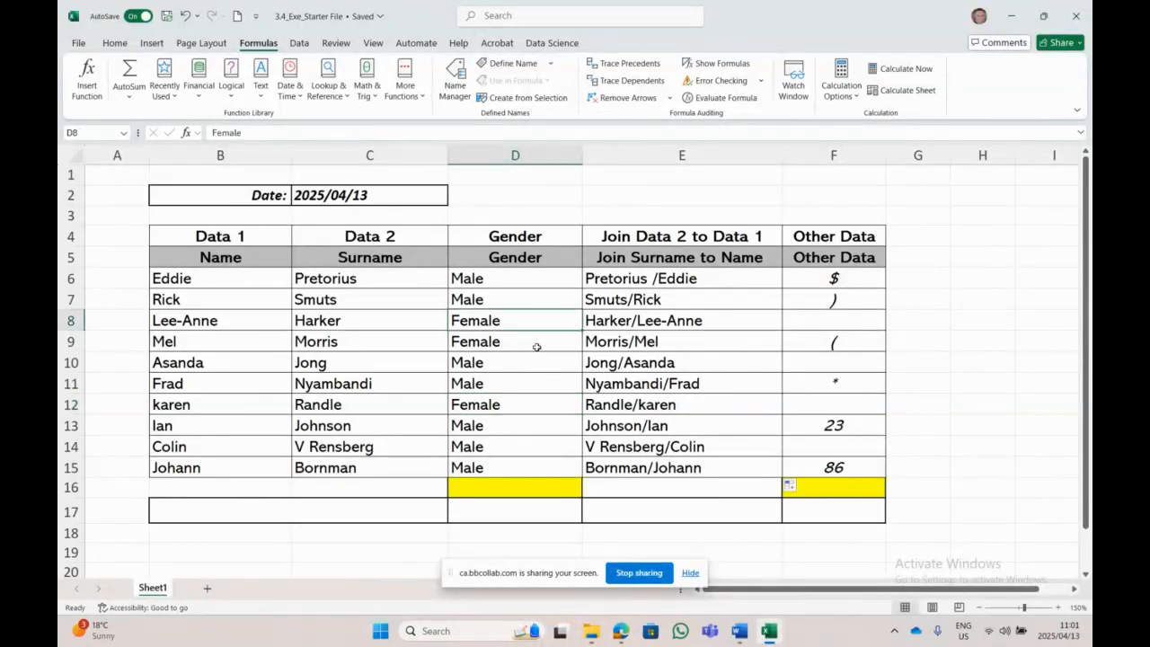
click(514, 404)
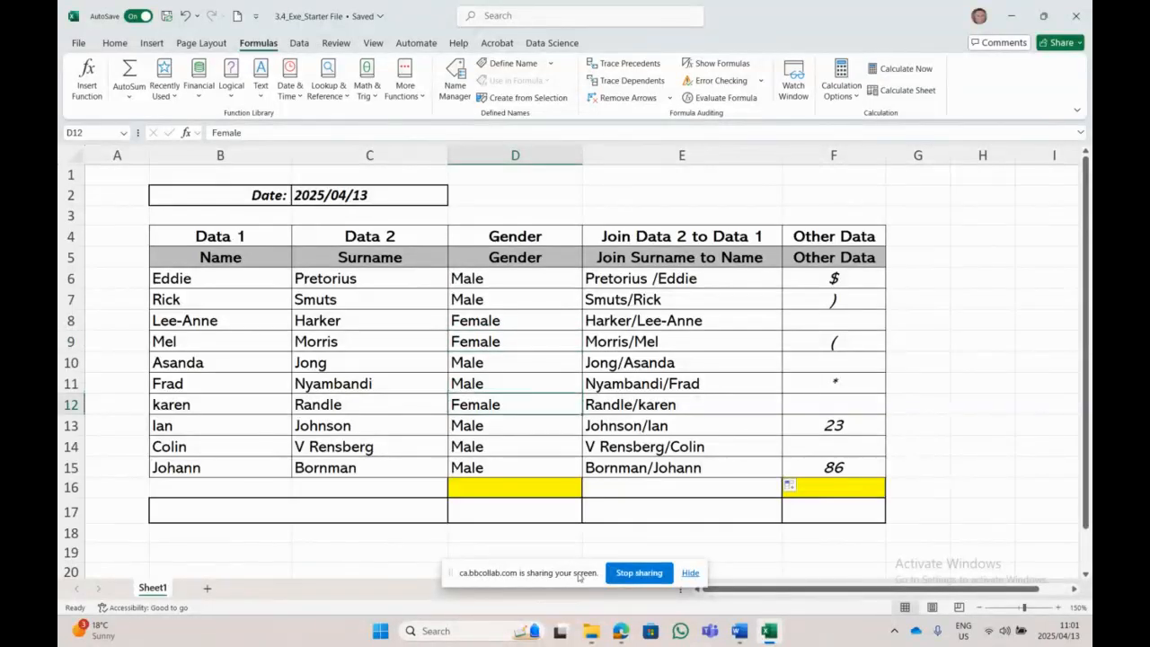
click(506, 294)
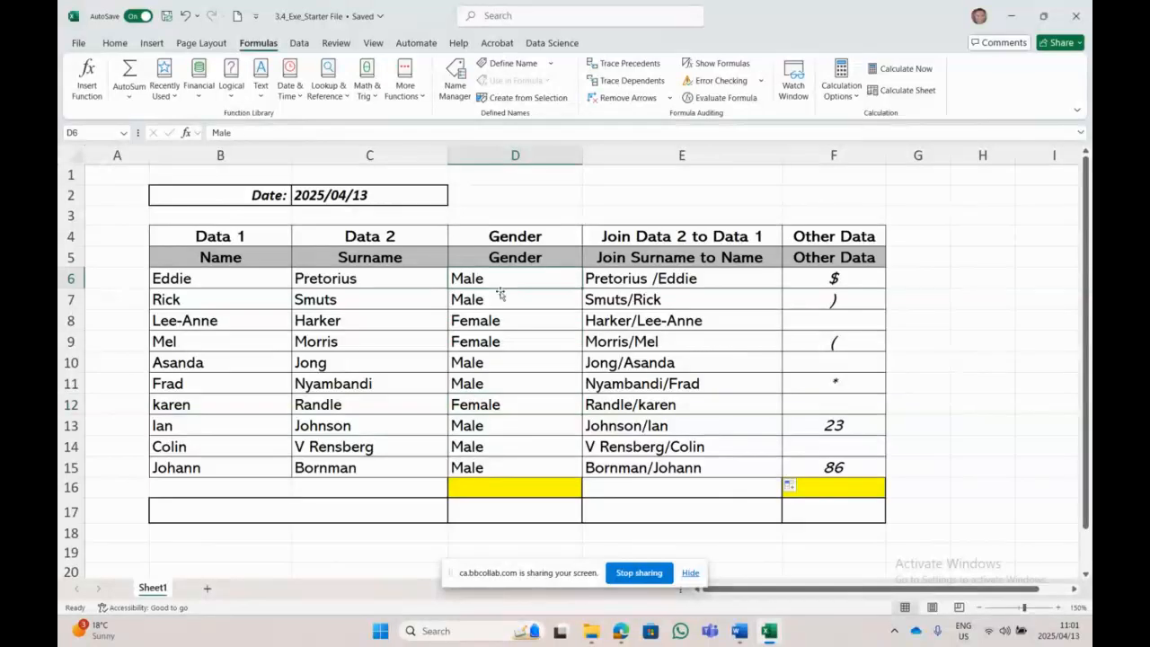
click(493, 363)
click(495, 383)
click(497, 426)
click(501, 468)
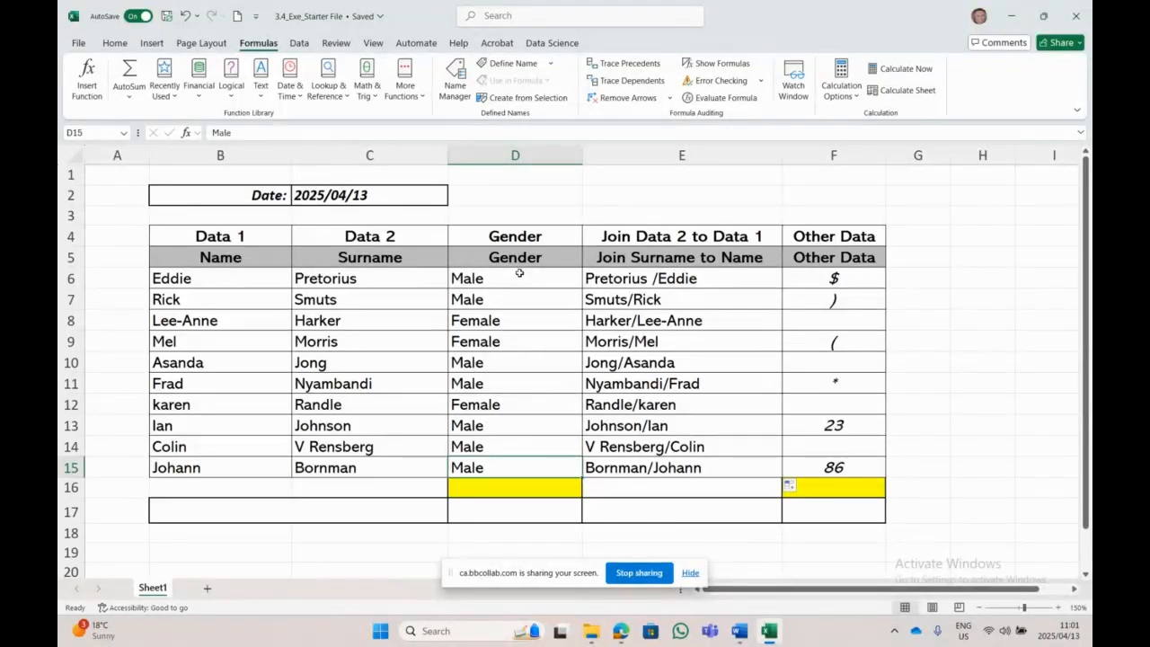
drag(519, 273, 513, 468)
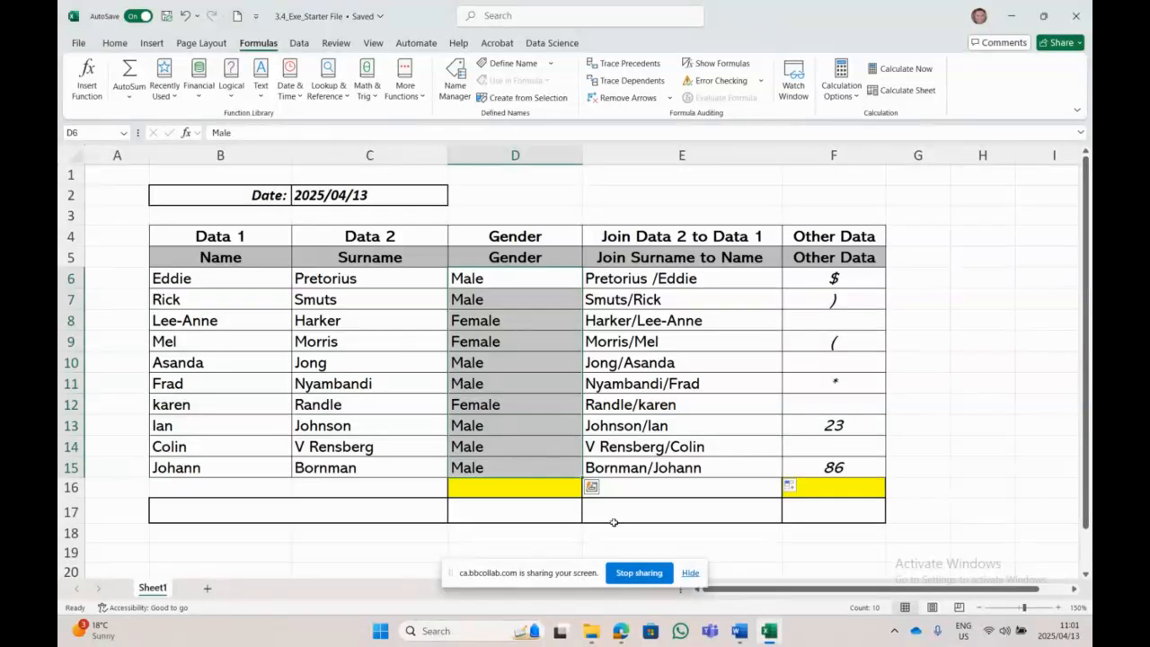
click(513, 484)
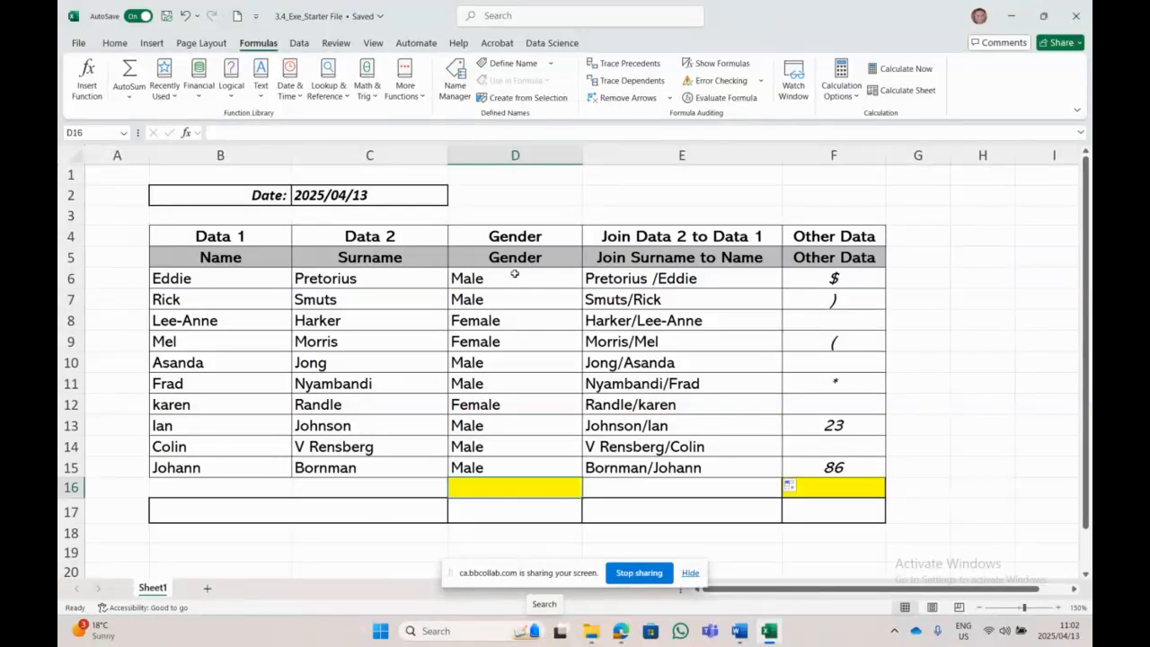
drag(513, 272, 503, 470)
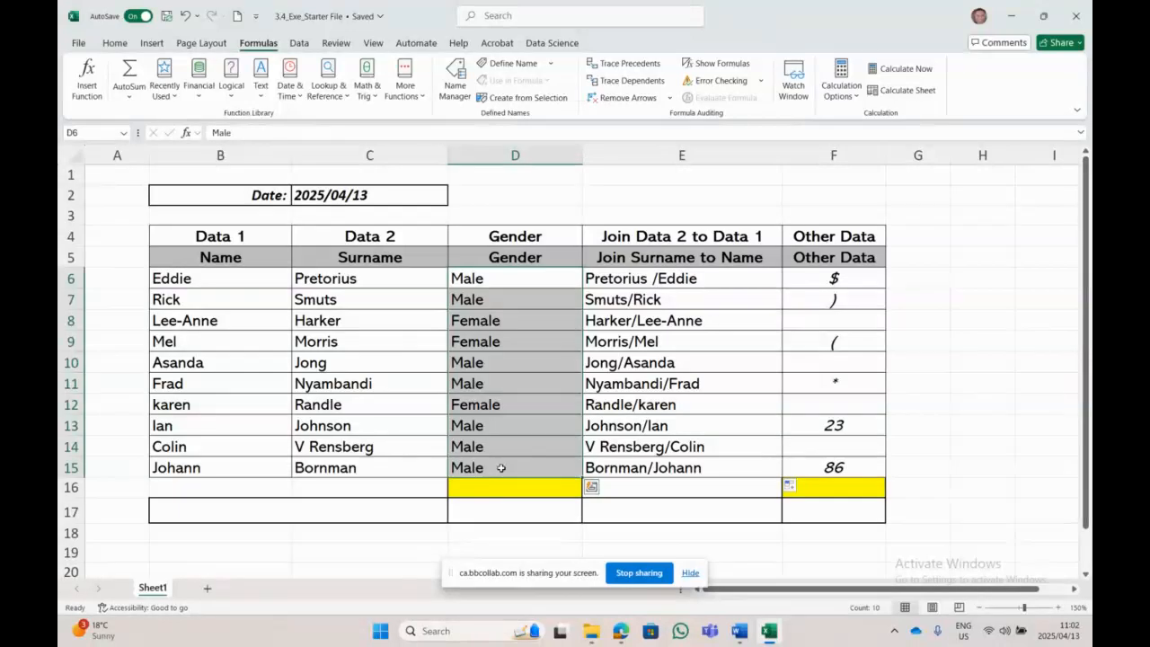
click(496, 493)
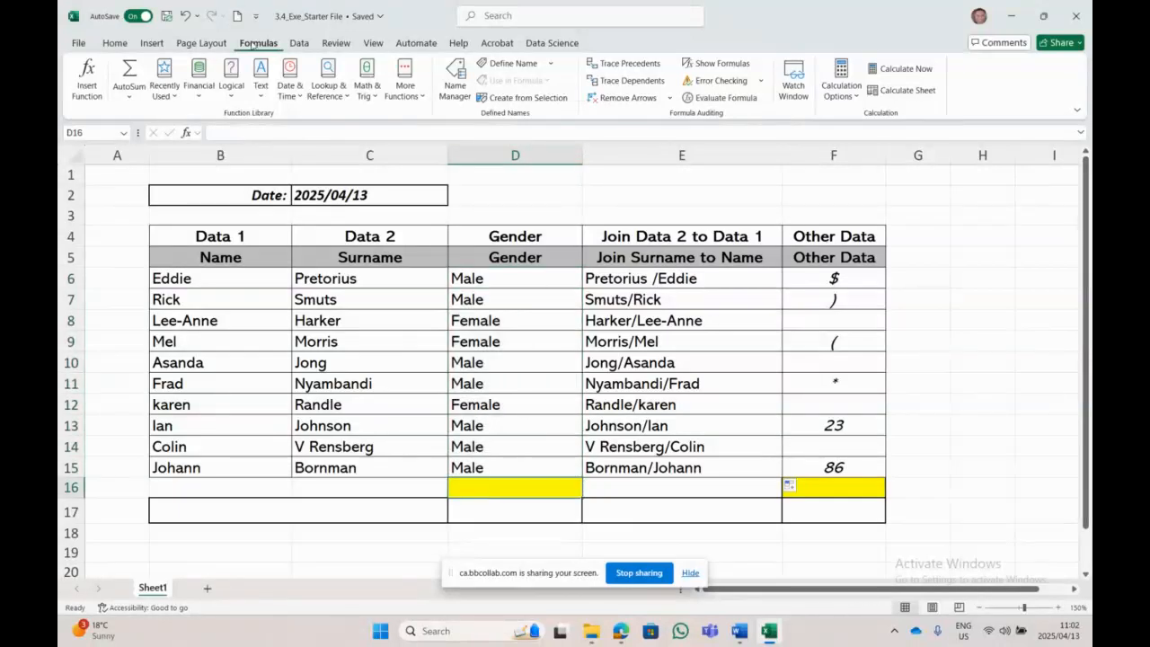
Step: Search Insert Function for 'countif' and insert COUNTIF into cell D16
click(162, 90)
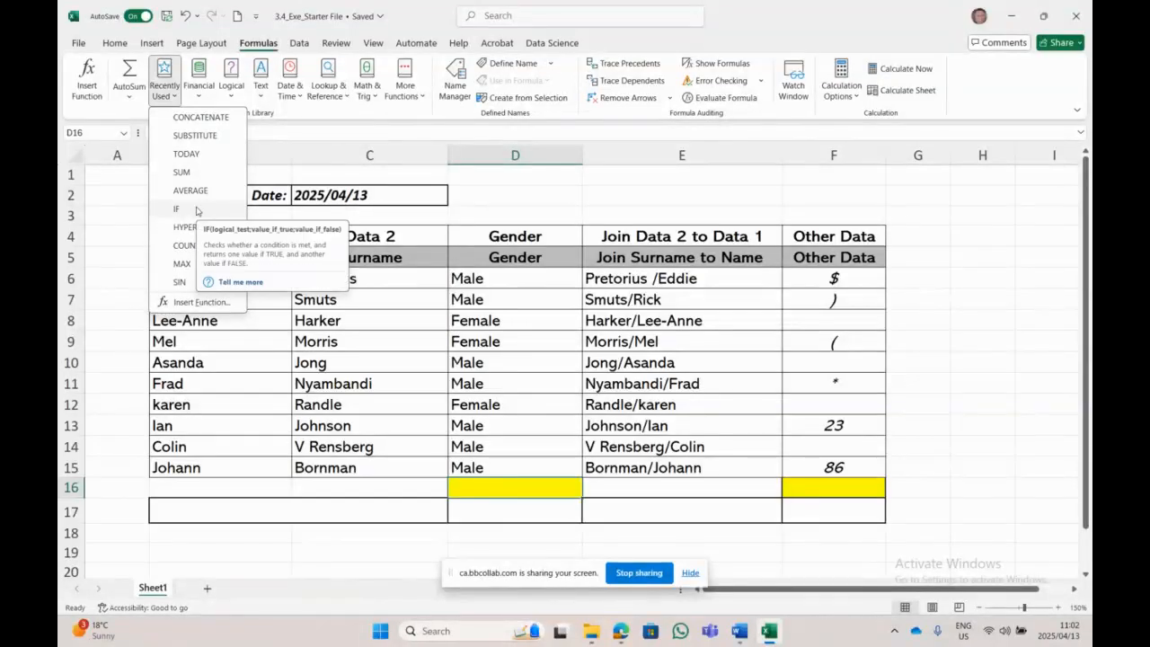
click(88, 88)
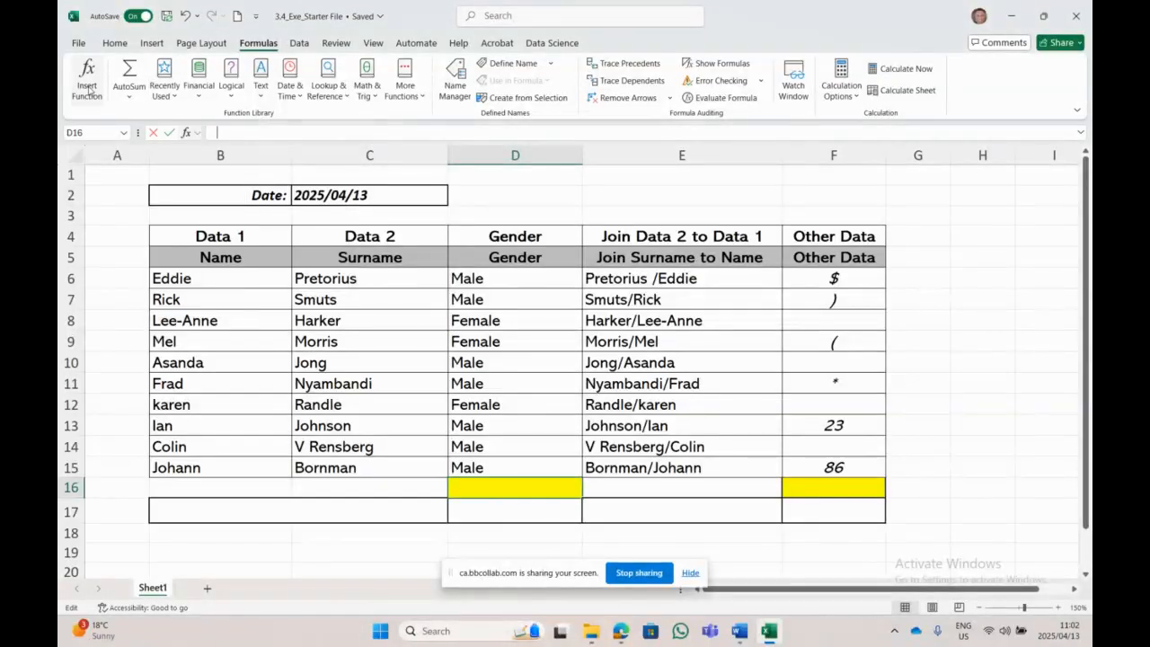
key(BackSpace)
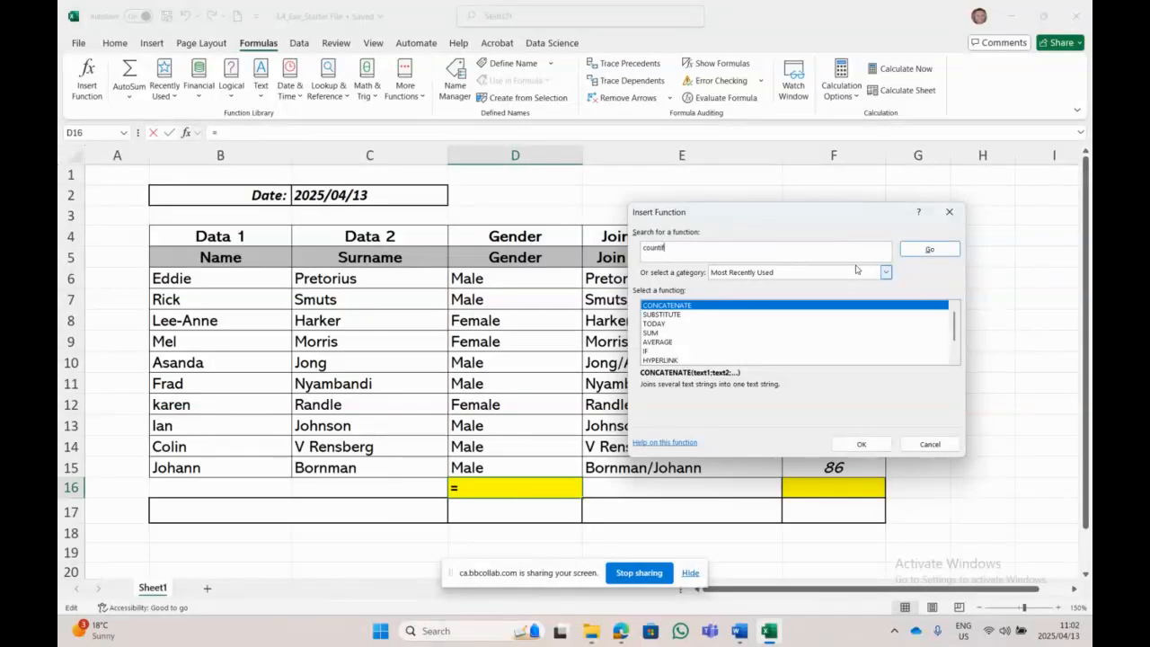
text(countif)
click(929, 248)
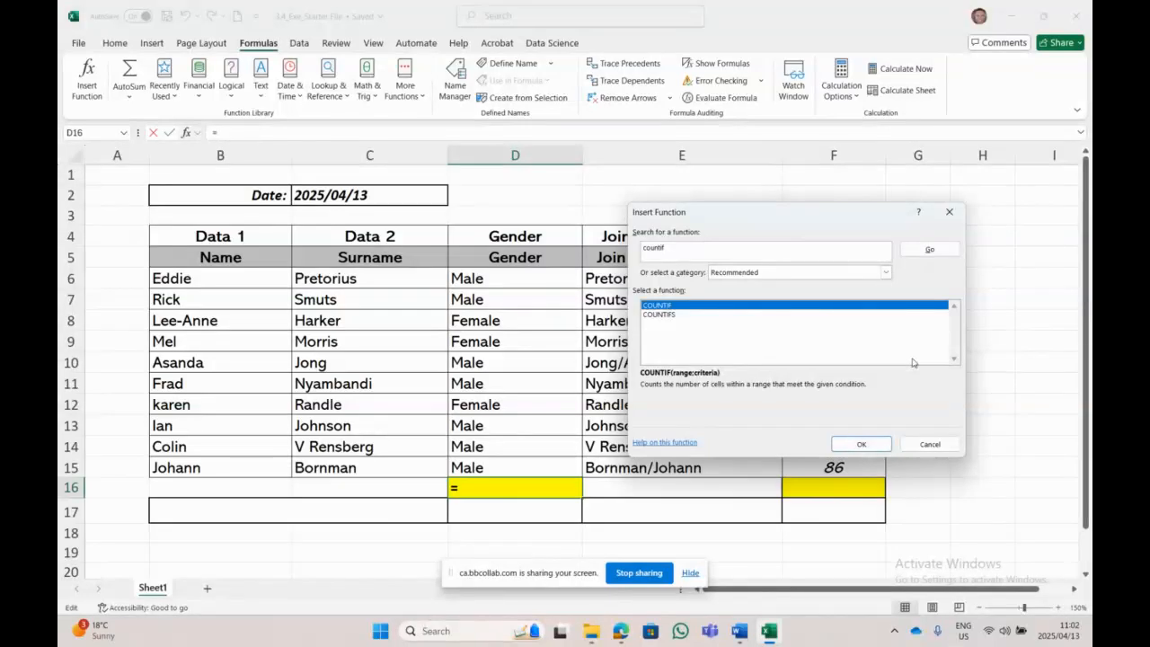
double_click(692, 308)
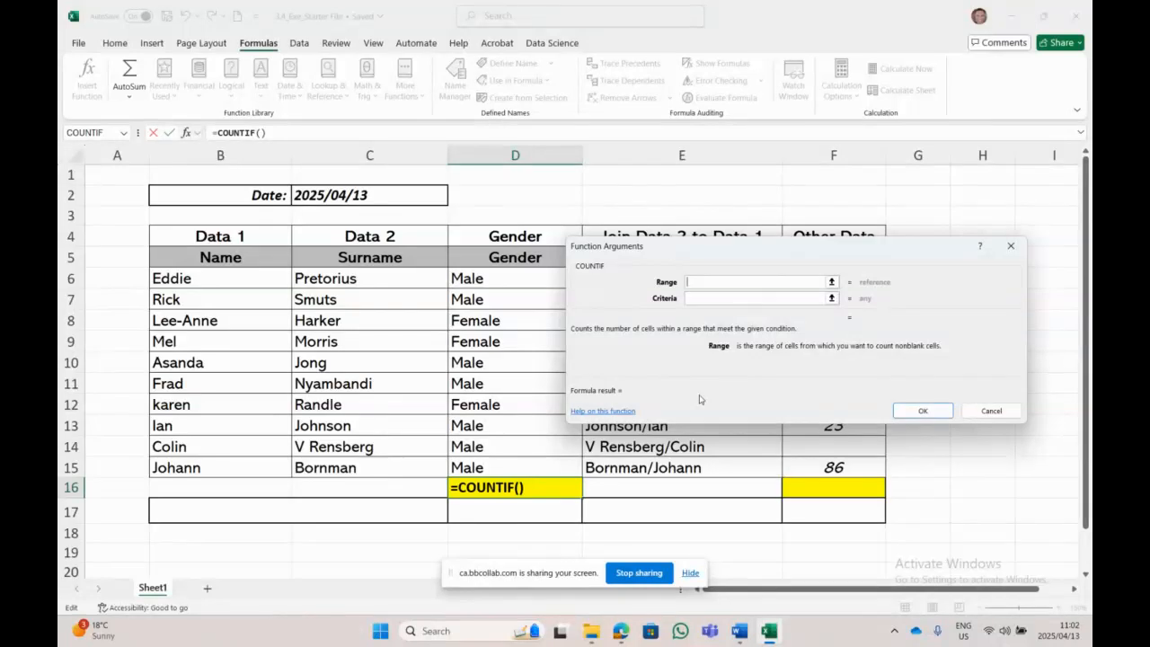
Step: Set the COUNTIF range to D6:D15 and criteria to "Female", then confirm to get 3
drag(787, 250, 869, 220)
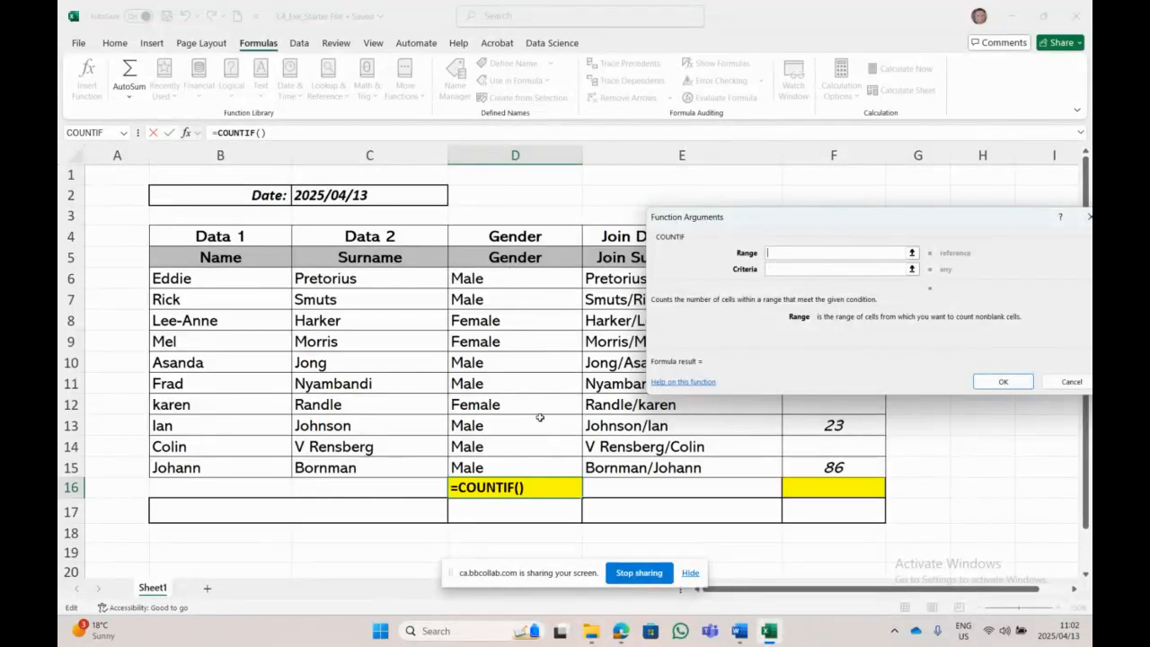
drag(526, 282, 524, 462)
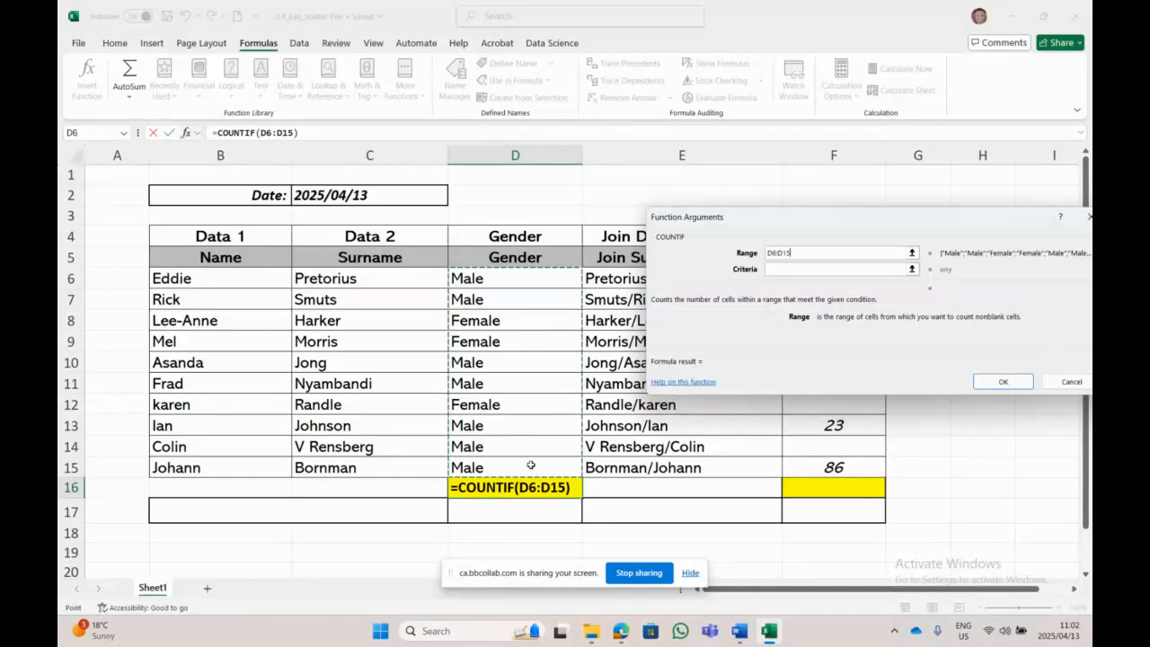
click(793, 269)
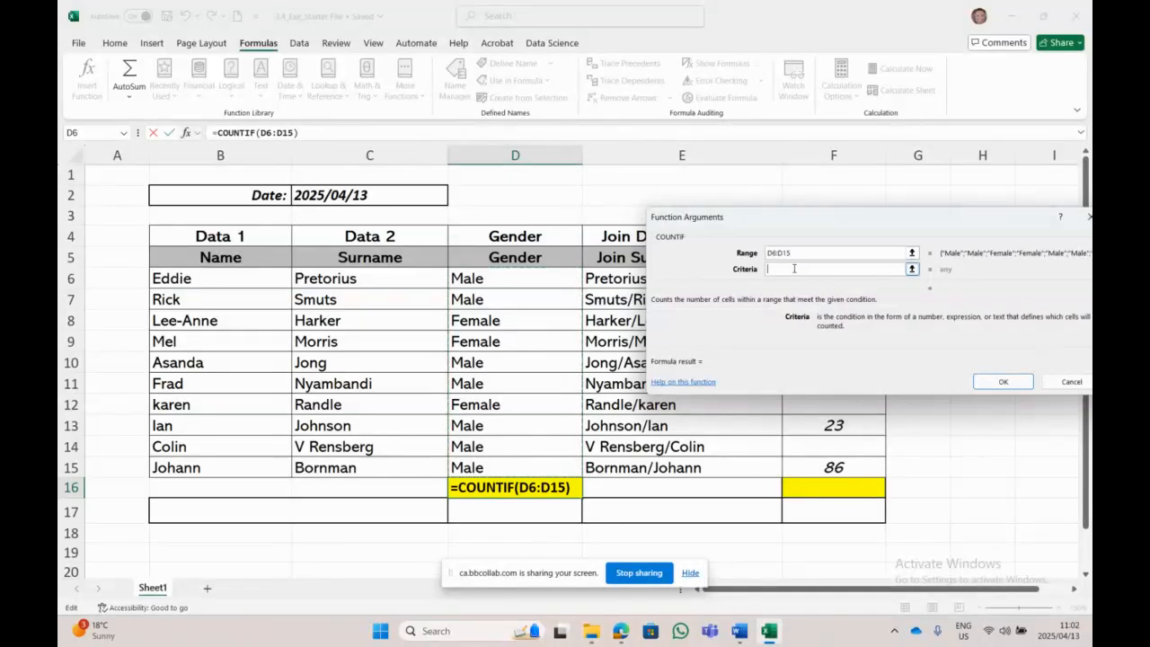
text(Female)
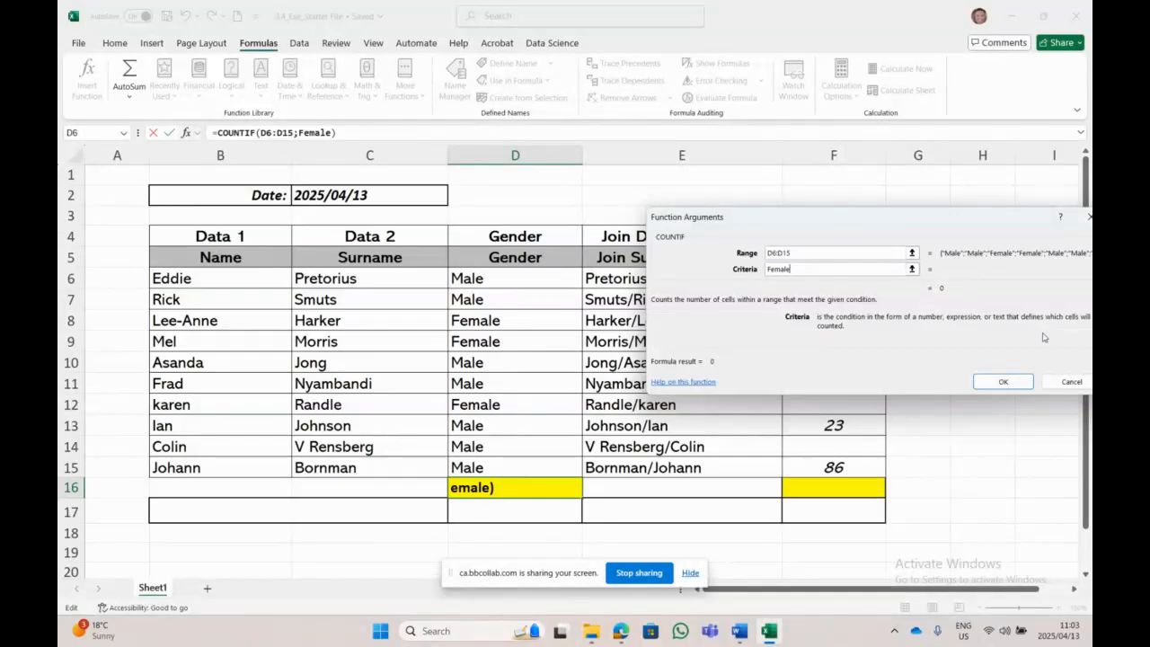
text(")
text(")
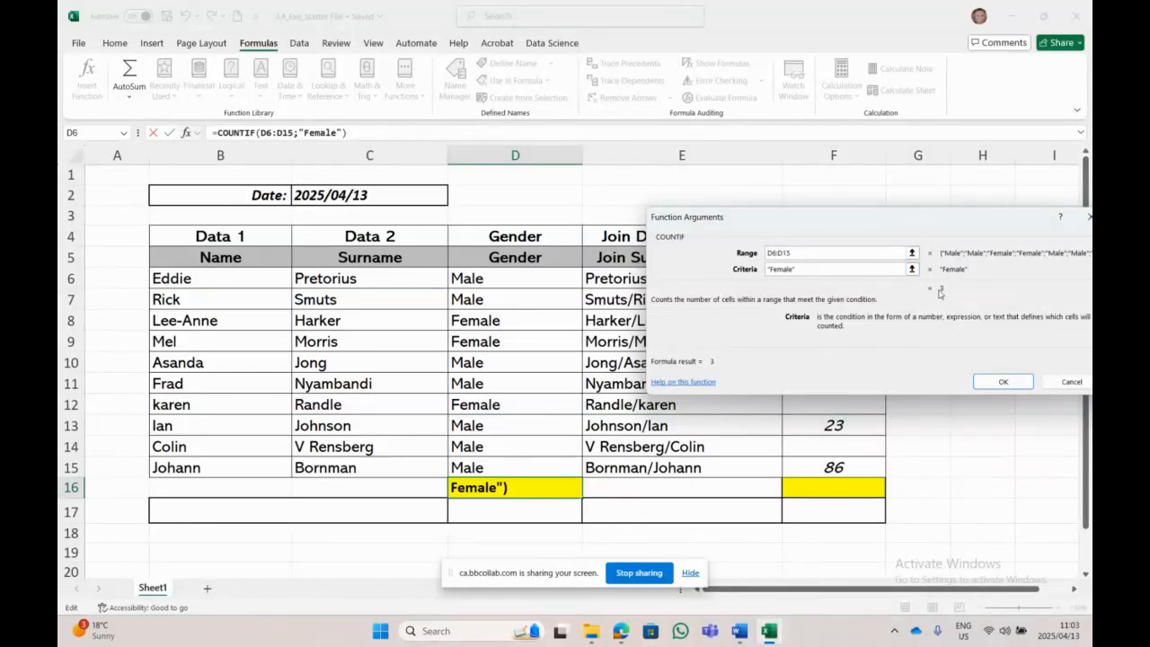
click(1003, 382)
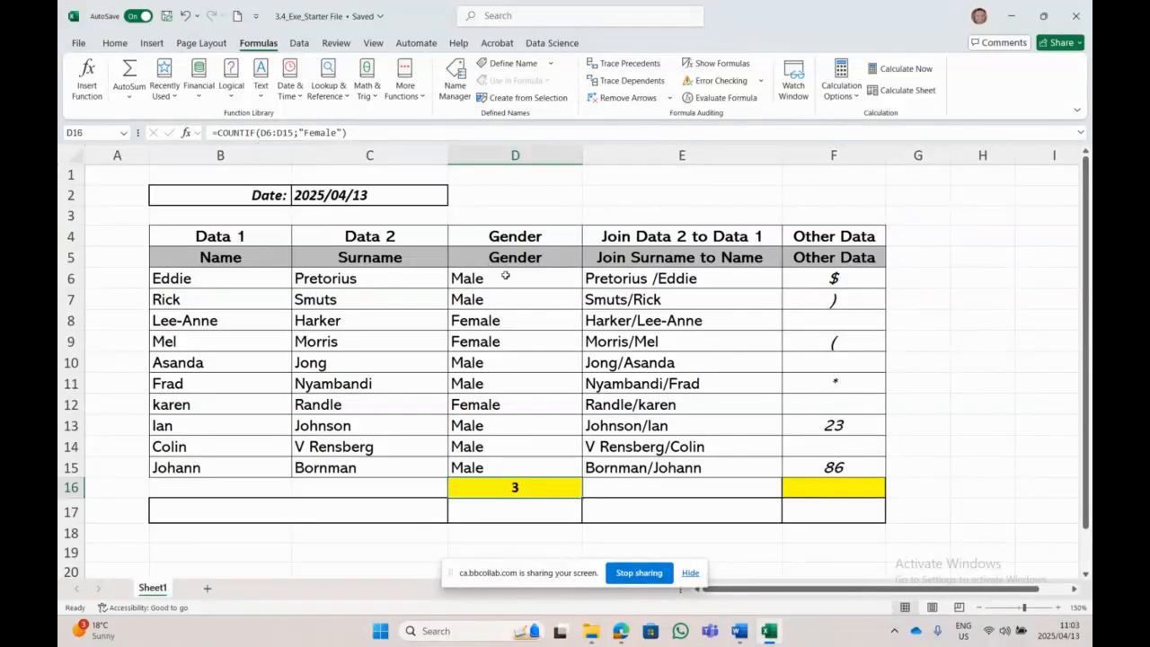
drag(503, 277, 504, 468)
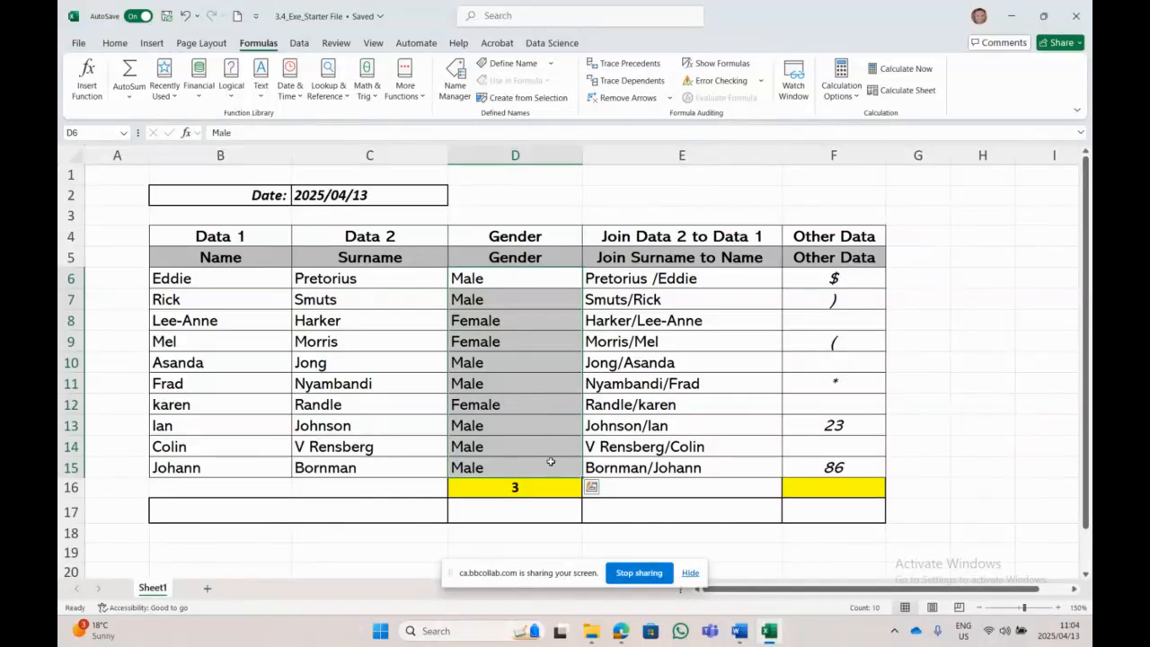
click(484, 486)
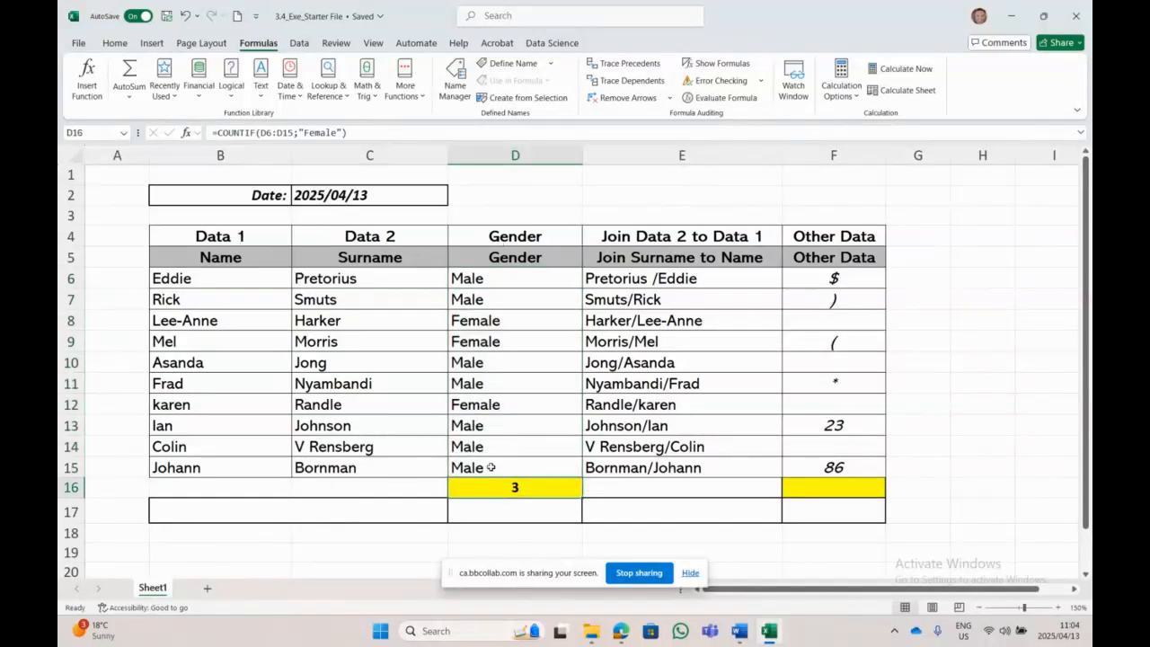
click(539, 511)
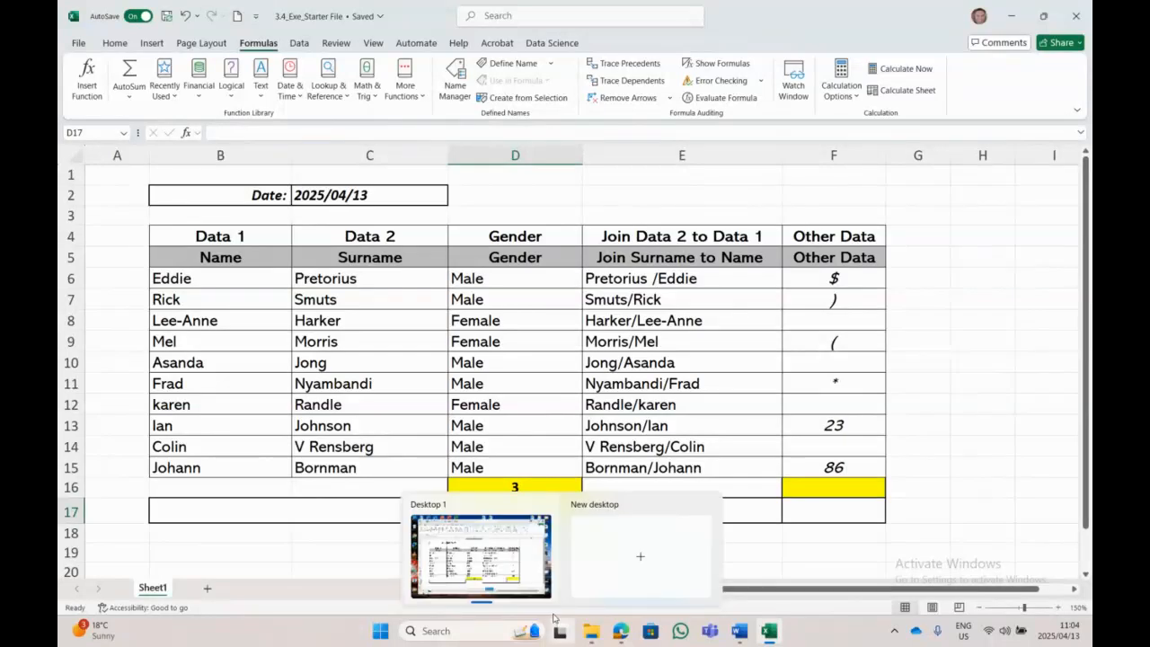
click(163, 85)
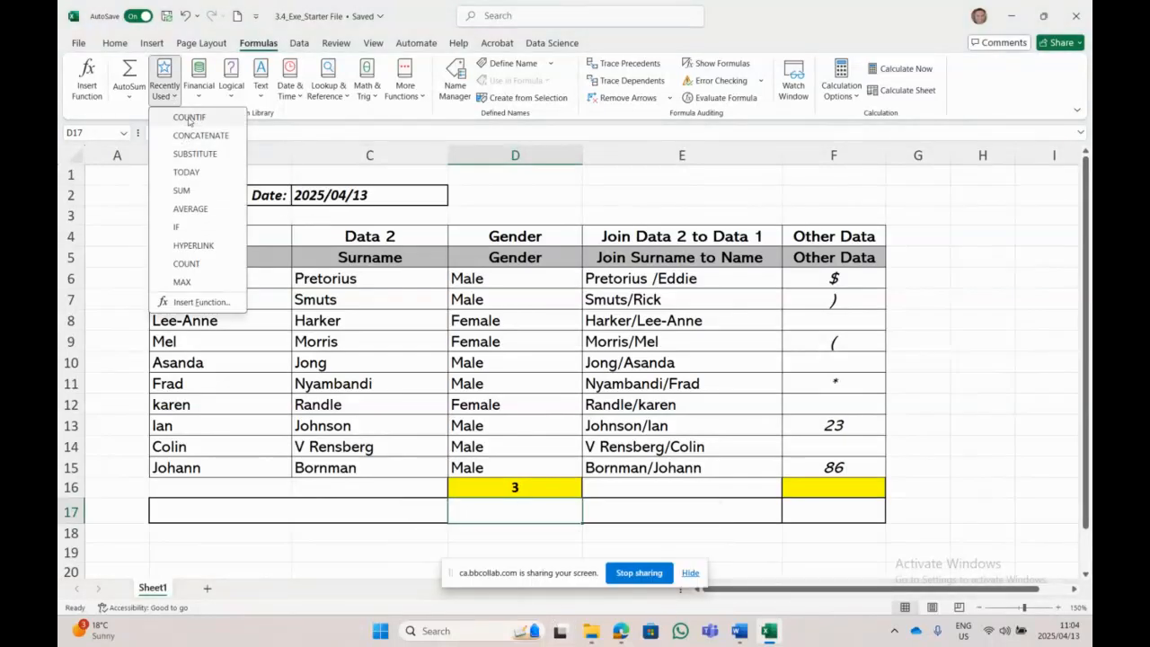
click(188, 115)
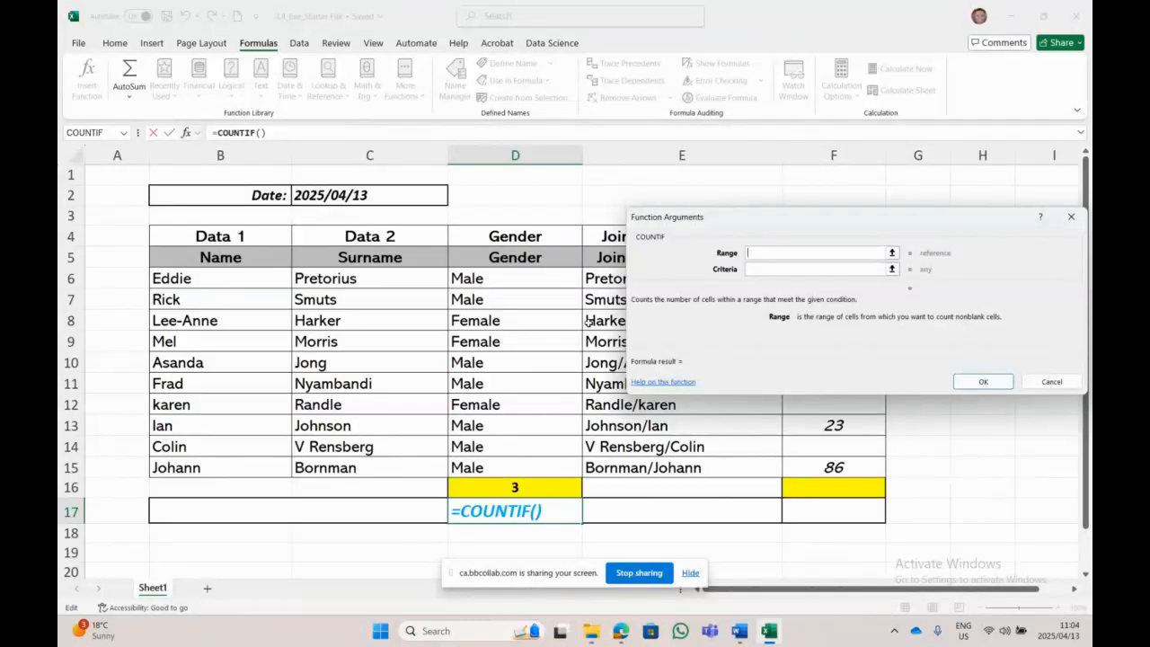
drag(533, 277, 530, 465)
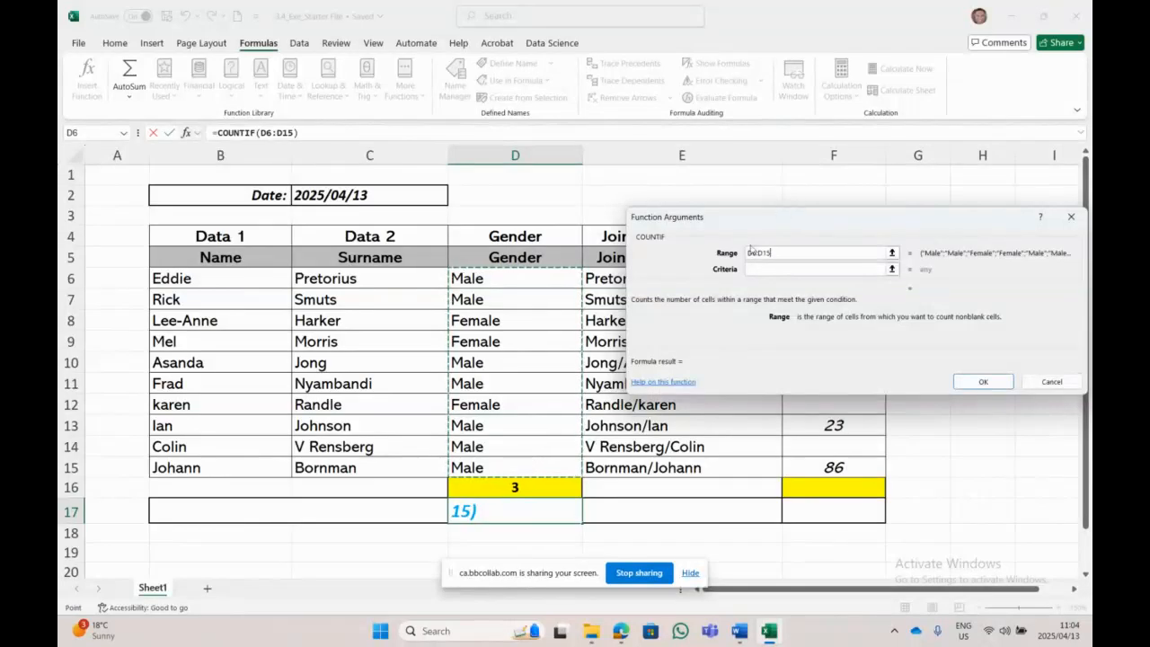
key(Tab)
text(")
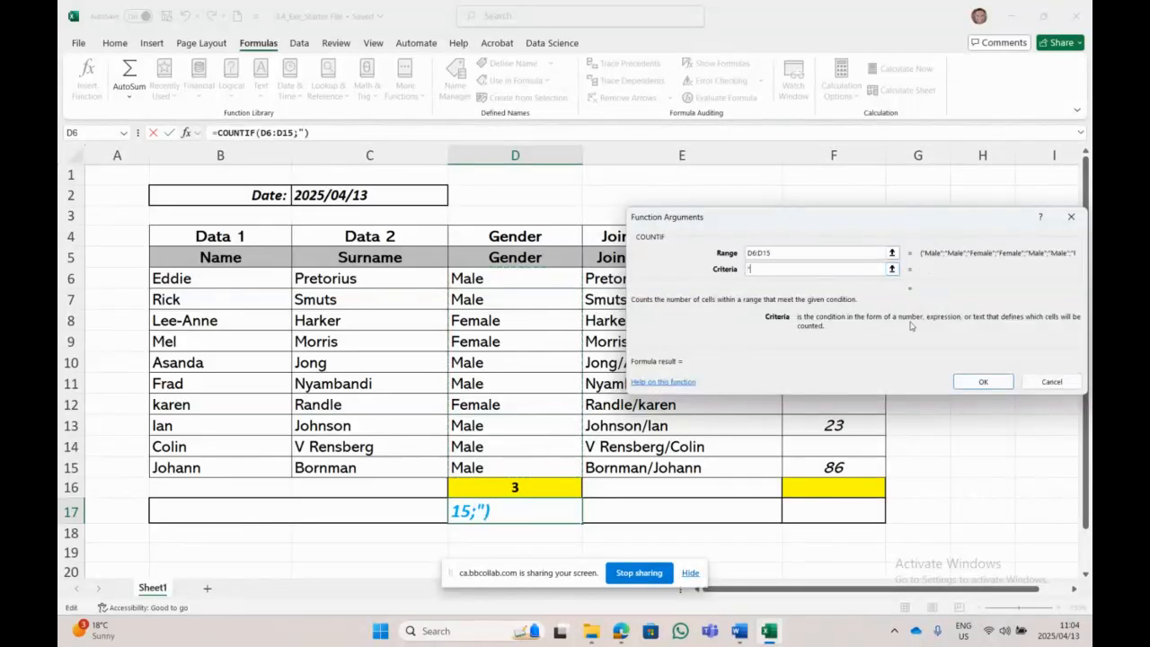
text(Male)
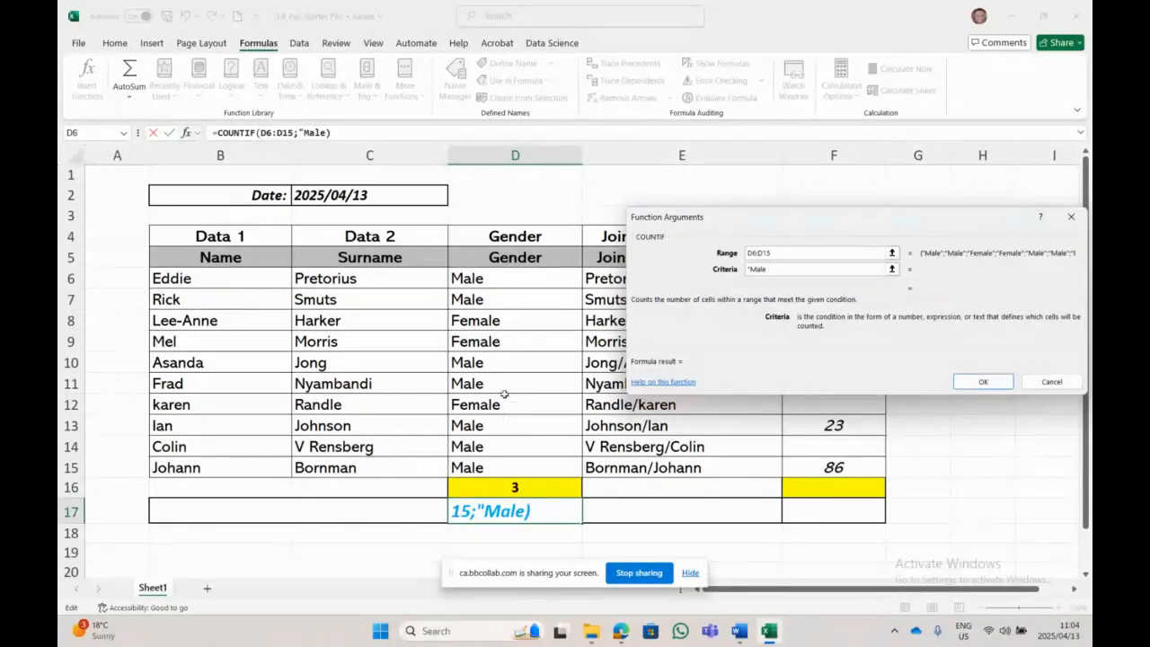
text(")
click(983, 381)
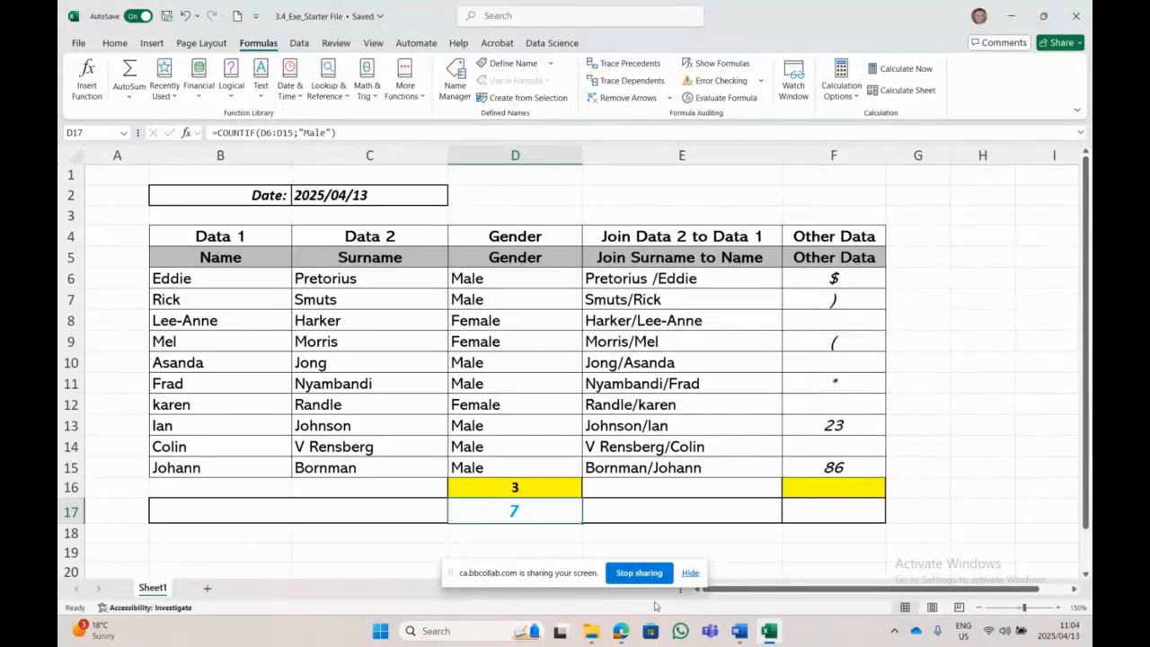
click(544, 489)
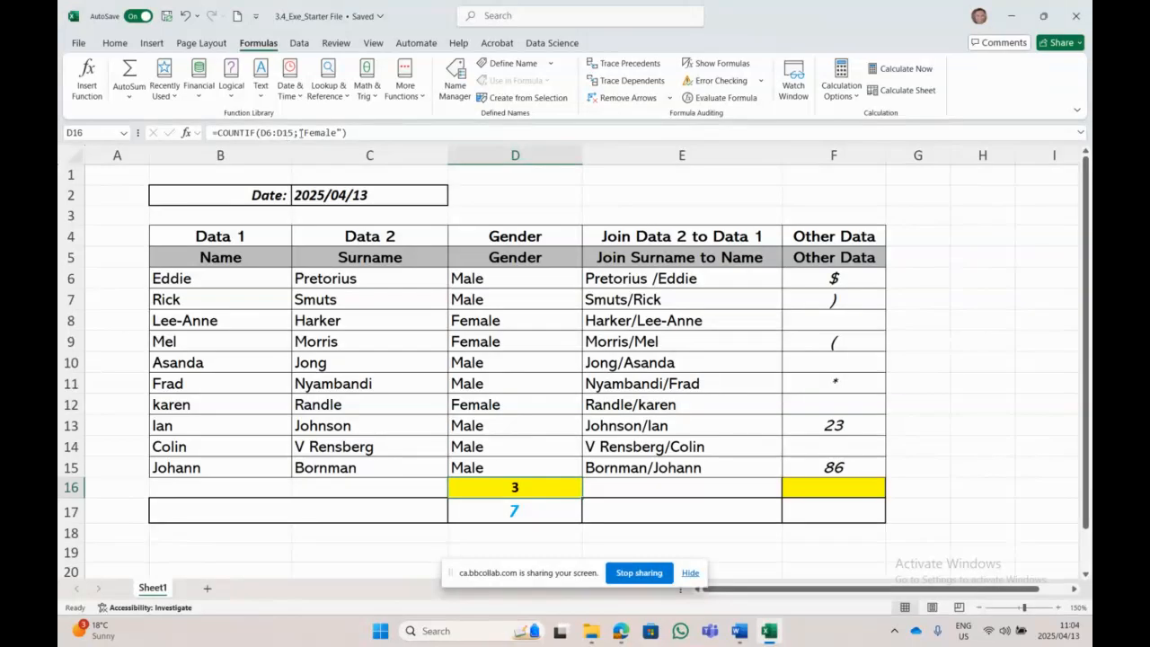
click(537, 508)
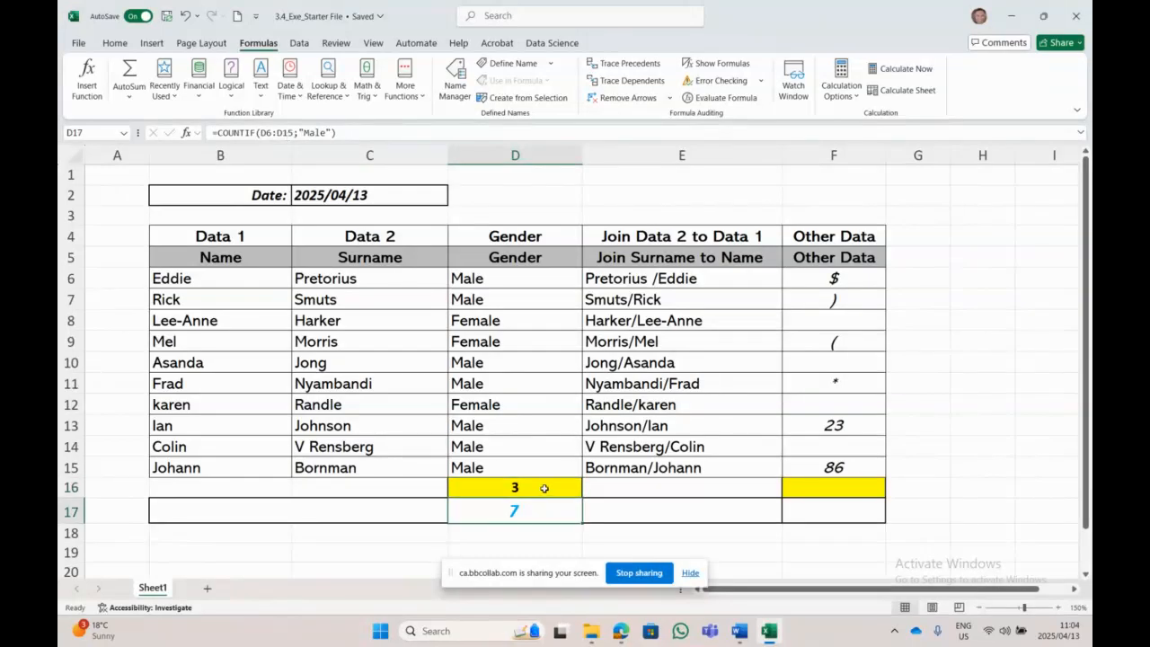
click(541, 487)
click(539, 510)
click(542, 487)
click(540, 509)
click(539, 488)
click(539, 508)
click(543, 490)
click(545, 503)
click(538, 493)
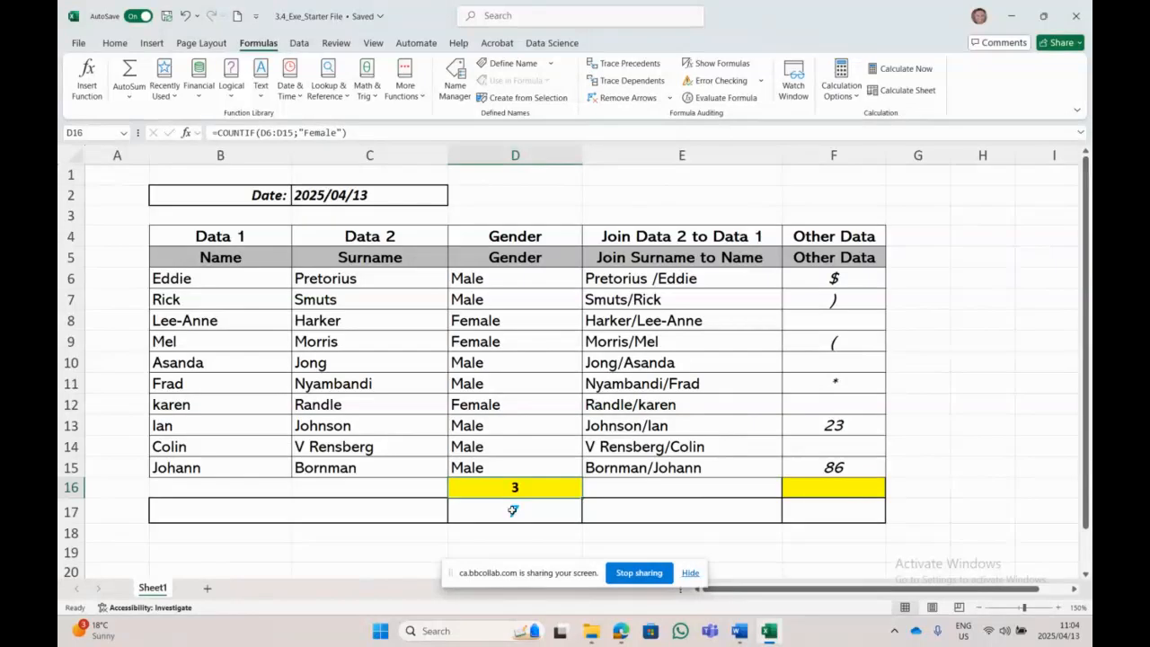
click(512, 510)
mouse_move(594, 634)
key(Delete)
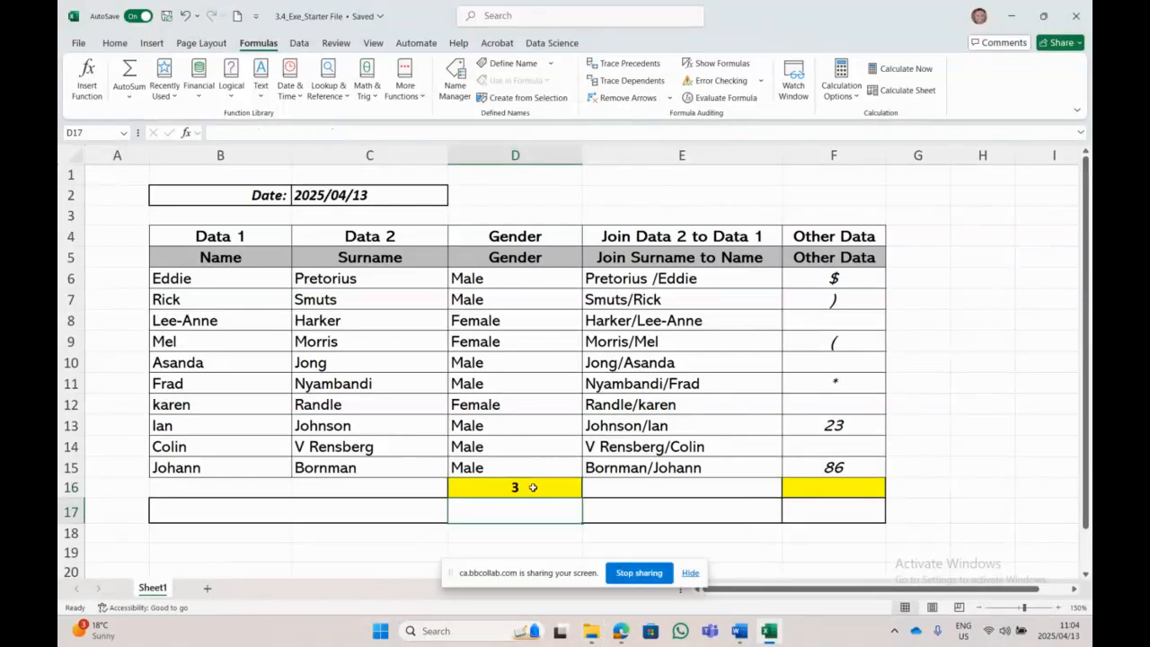
Step: Review the D16 Female count formula and select the Other Data cells in column F
click(533, 487)
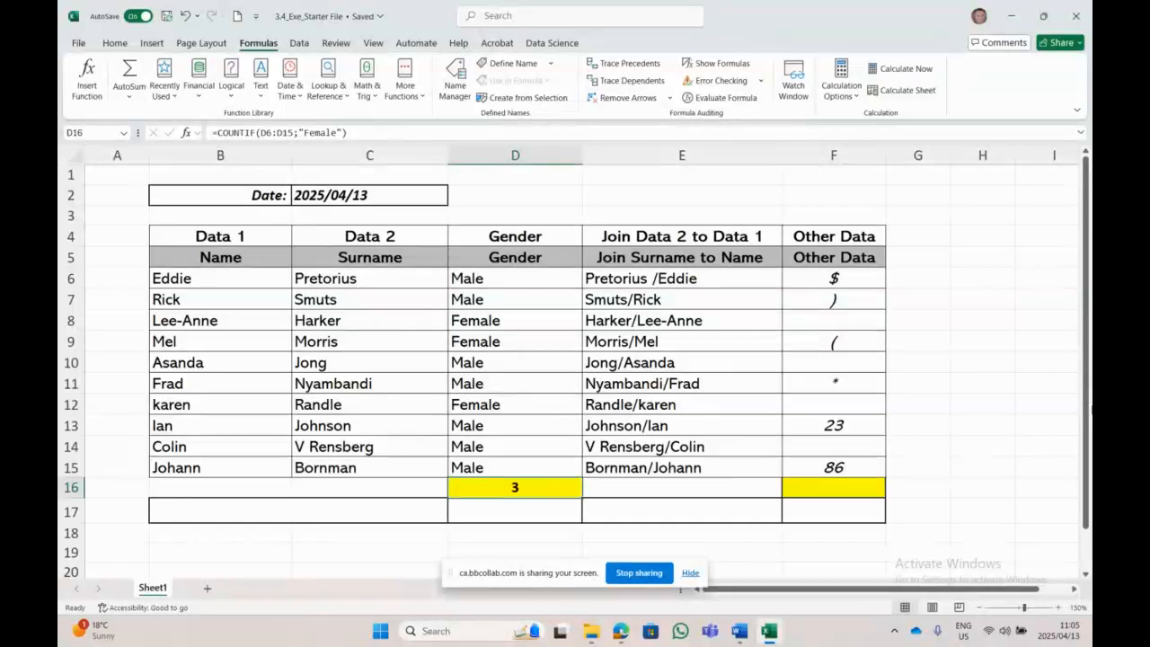
click(848, 317)
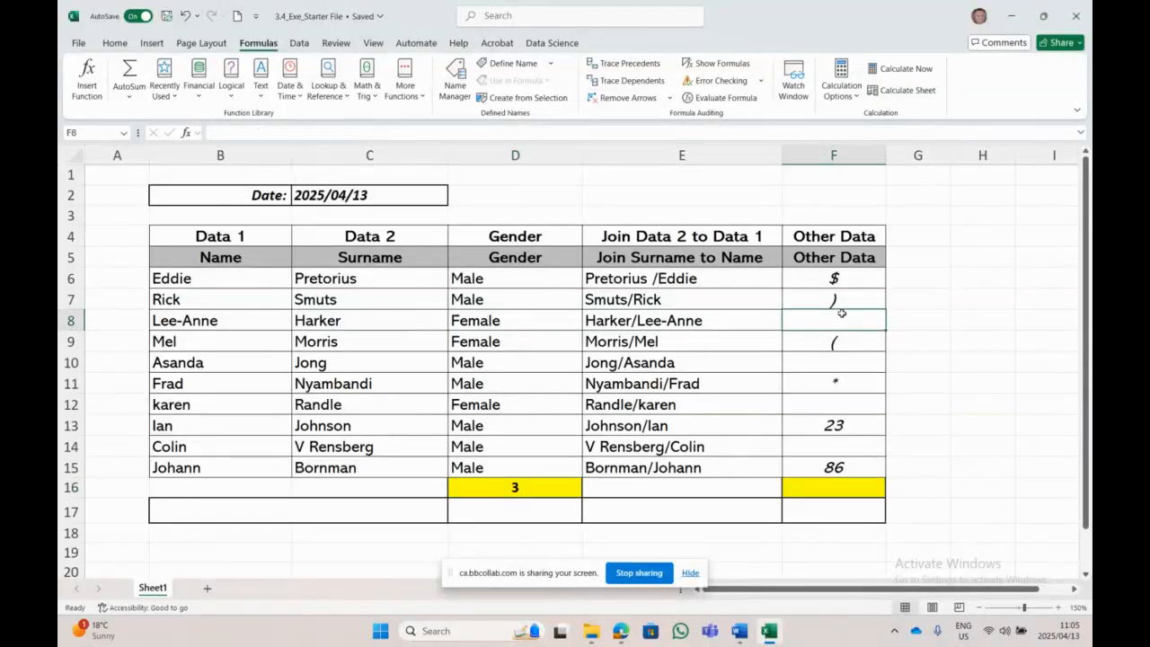
drag(841, 316, 871, 536)
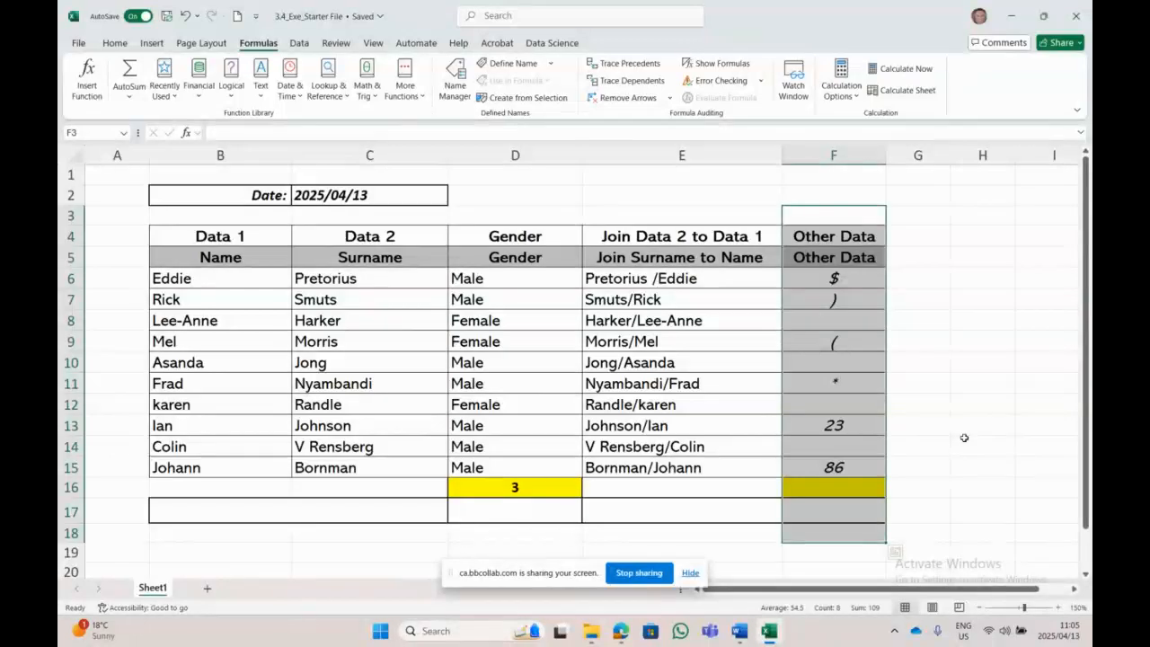
click(1045, 441)
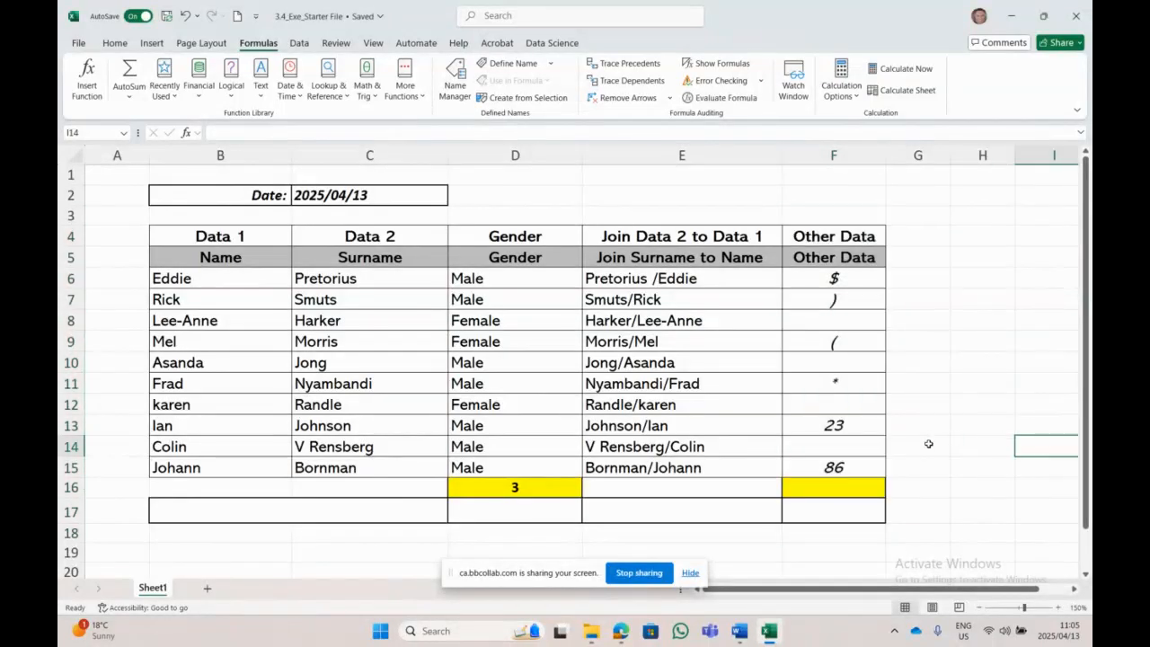
Step: Check the empty Other Data cells F8, F10, F12 and F14
click(864, 327)
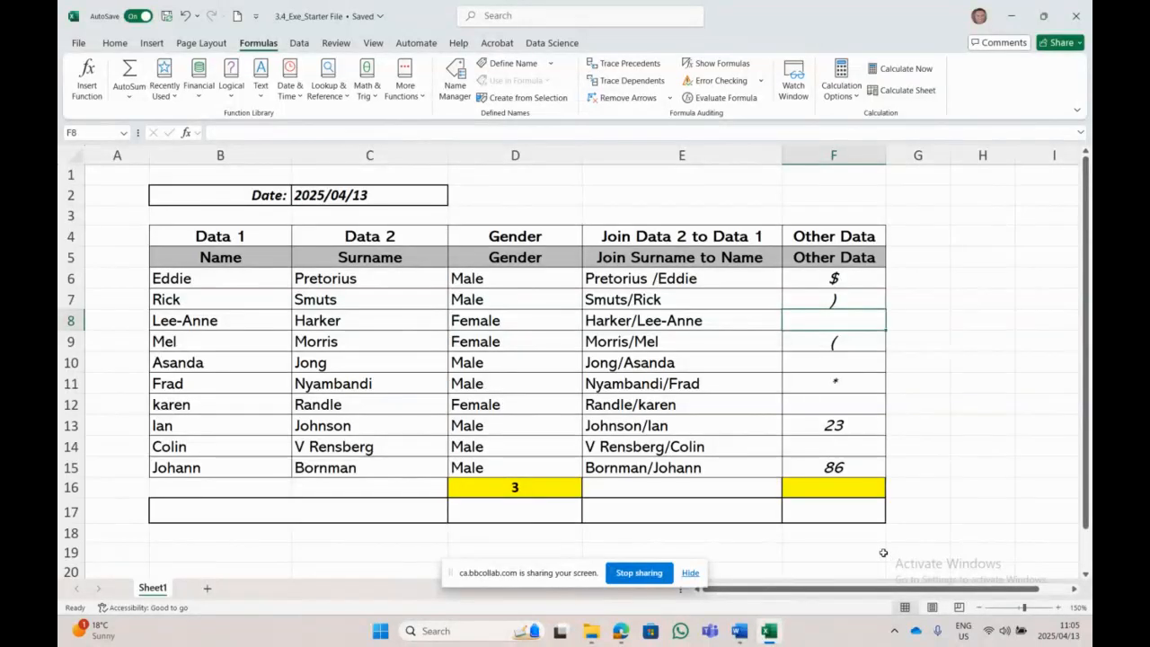
click(817, 360)
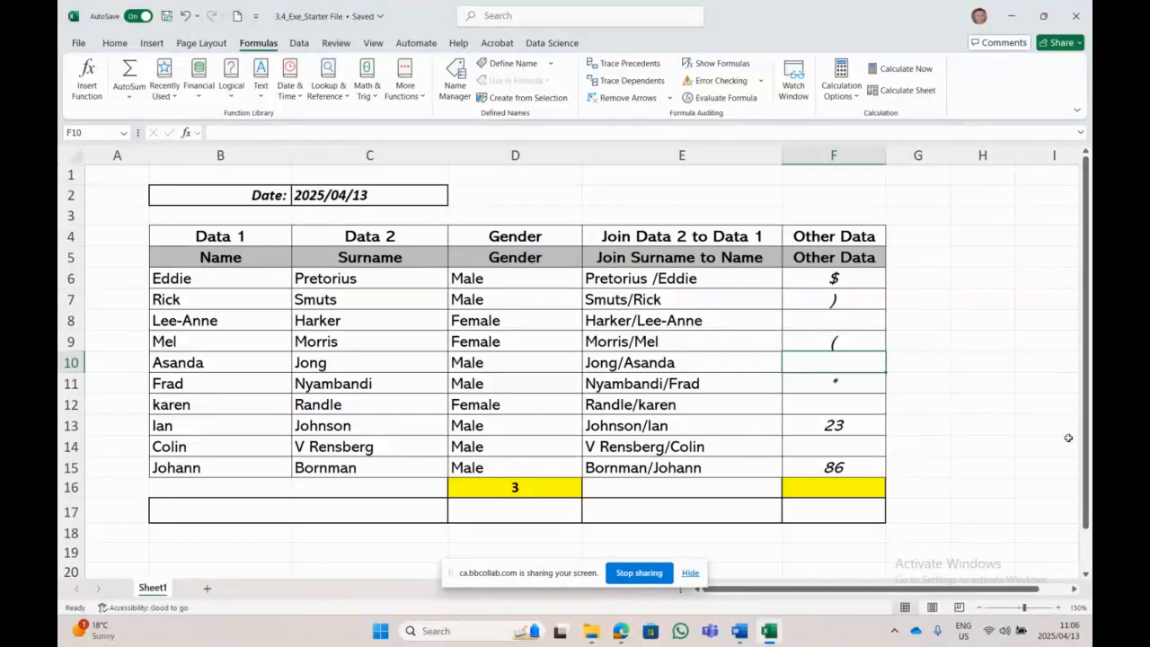
click(873, 407)
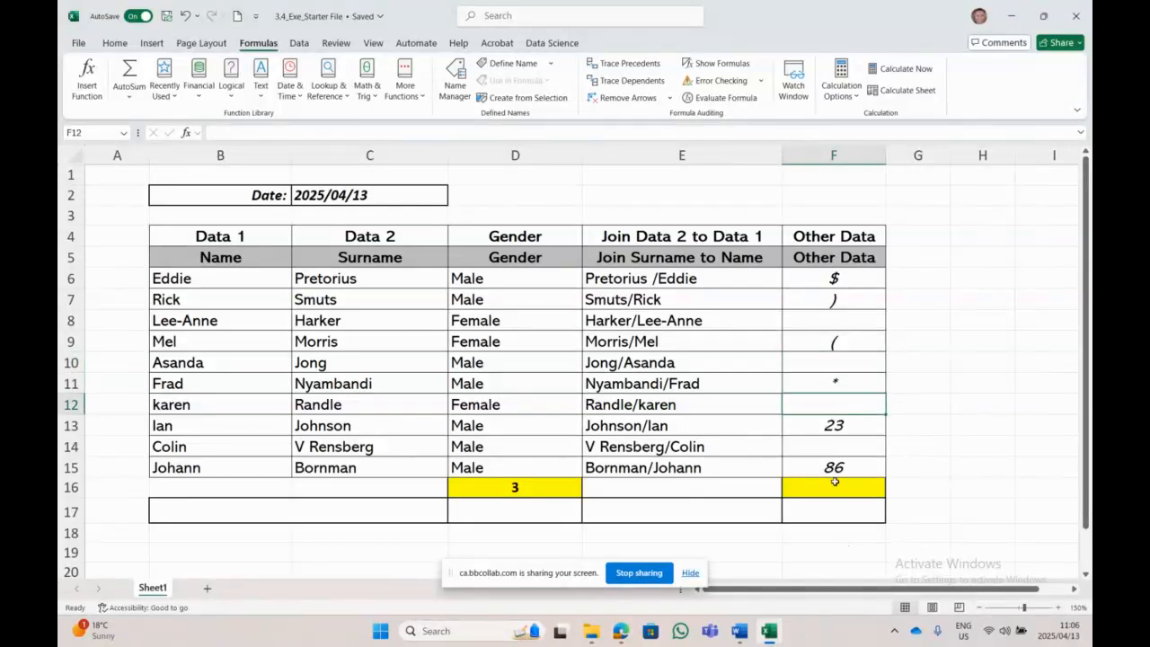
click(844, 454)
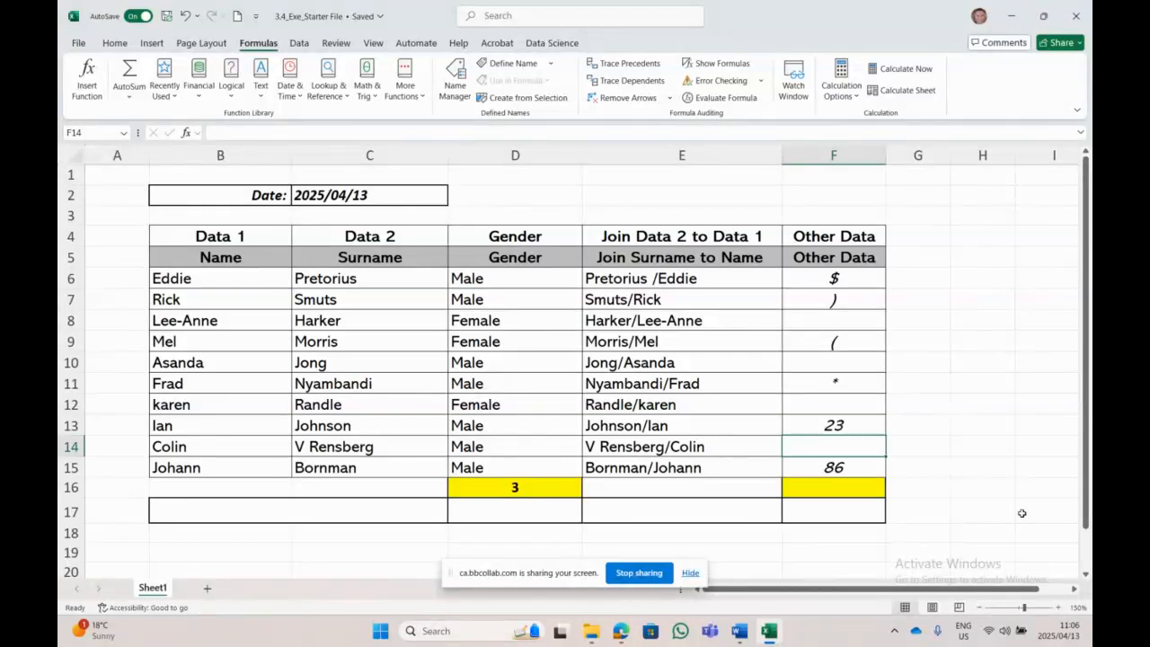
click(828, 321)
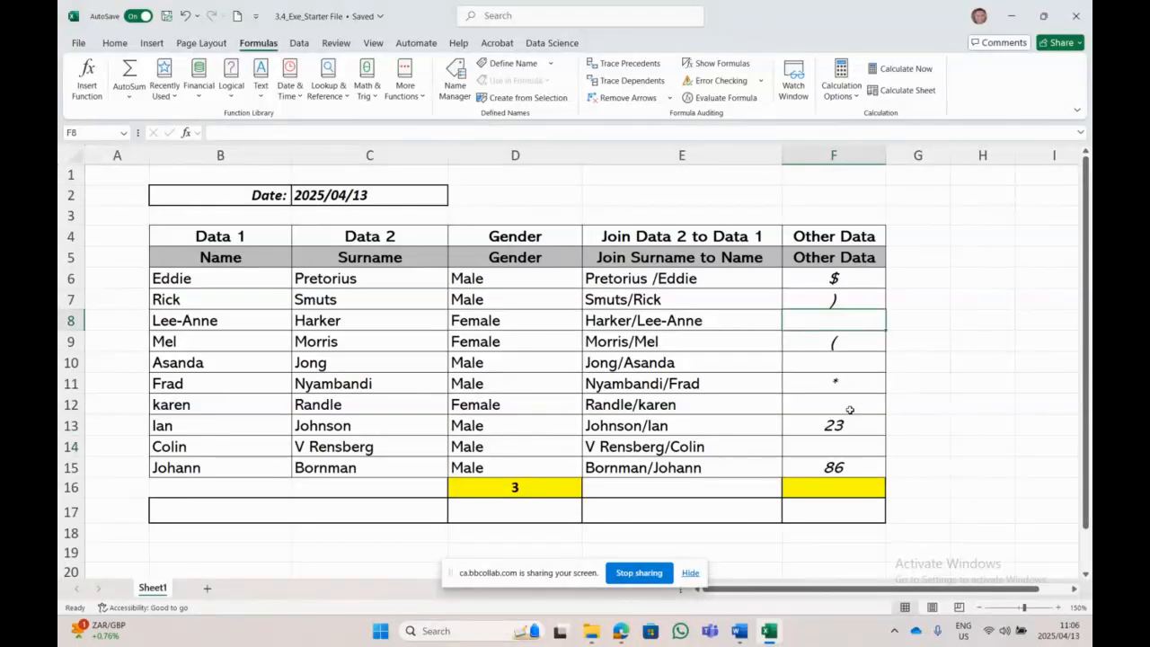
click(838, 362)
click(828, 406)
click(819, 453)
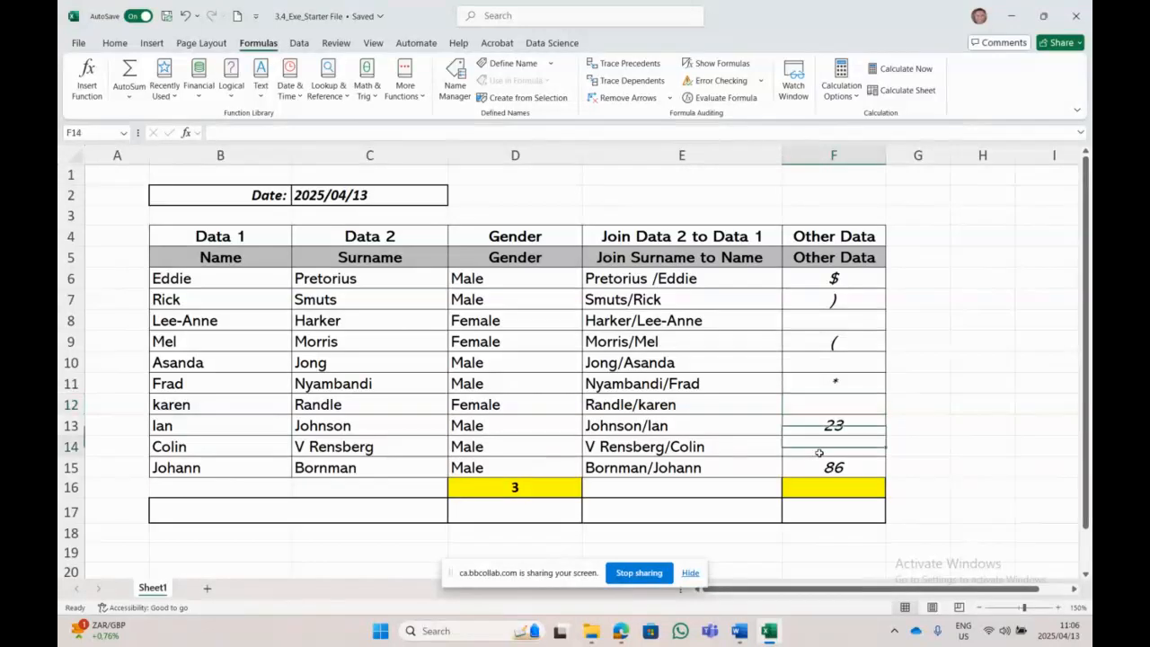
Step: Inspect the remaining Other Data entries, including 86 in F15 and 23 in F13, then switch to Word
click(835, 466)
click(844, 424)
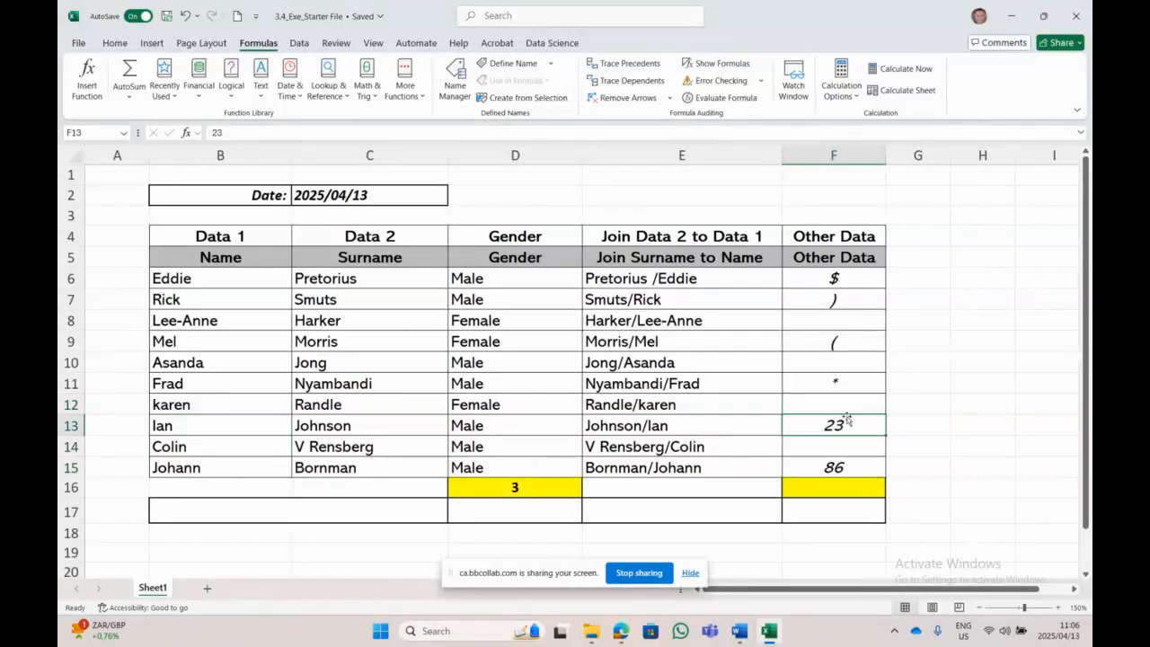
click(848, 386)
click(840, 334)
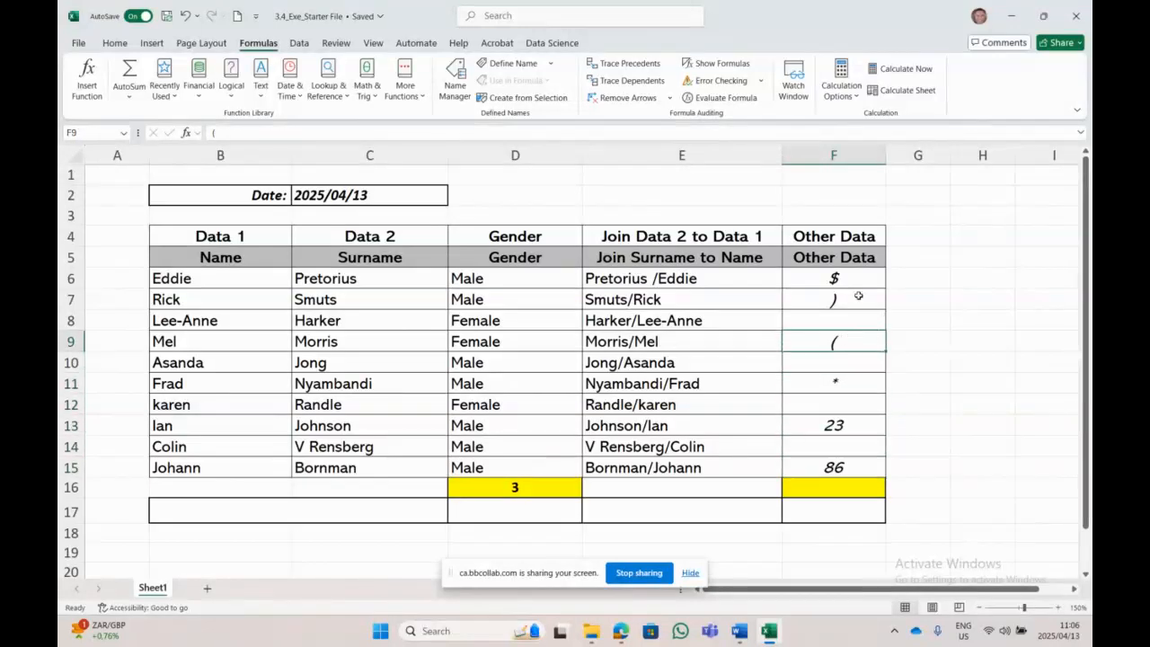
click(857, 296)
click(849, 278)
click(848, 319)
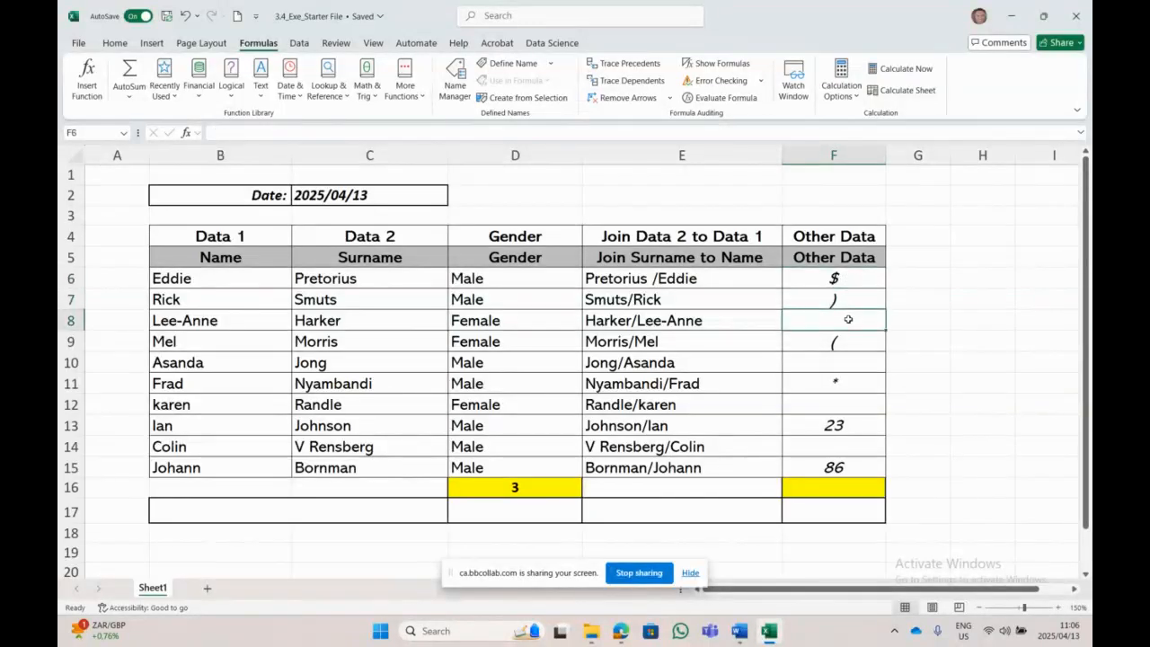
click(841, 361)
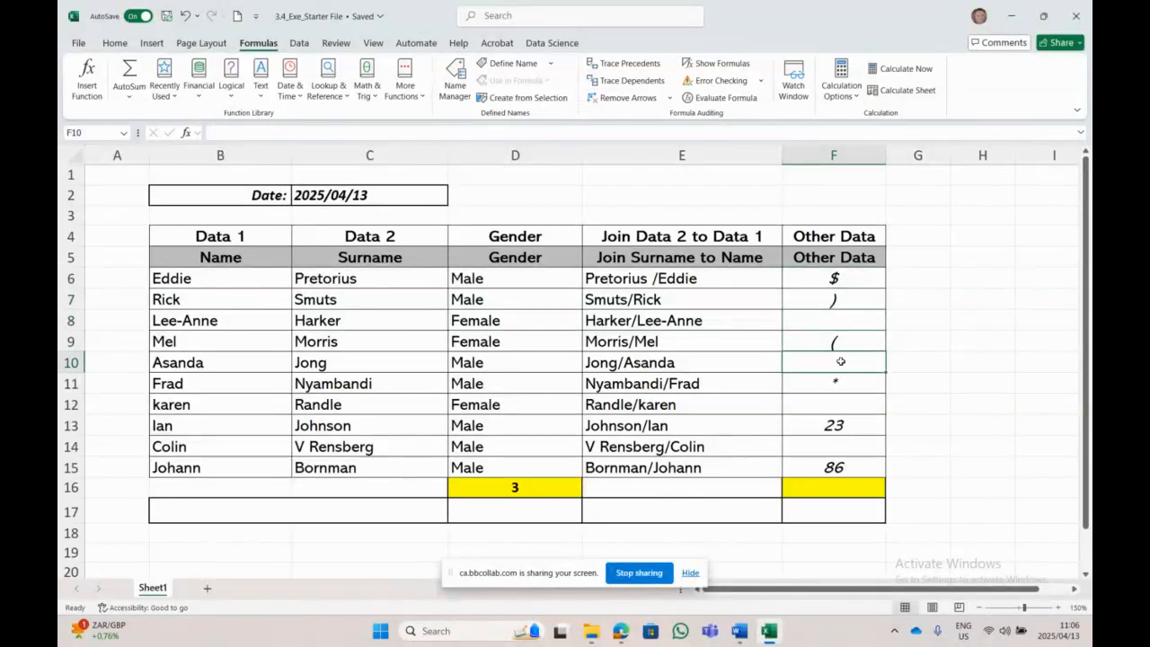
click(828, 407)
click(832, 444)
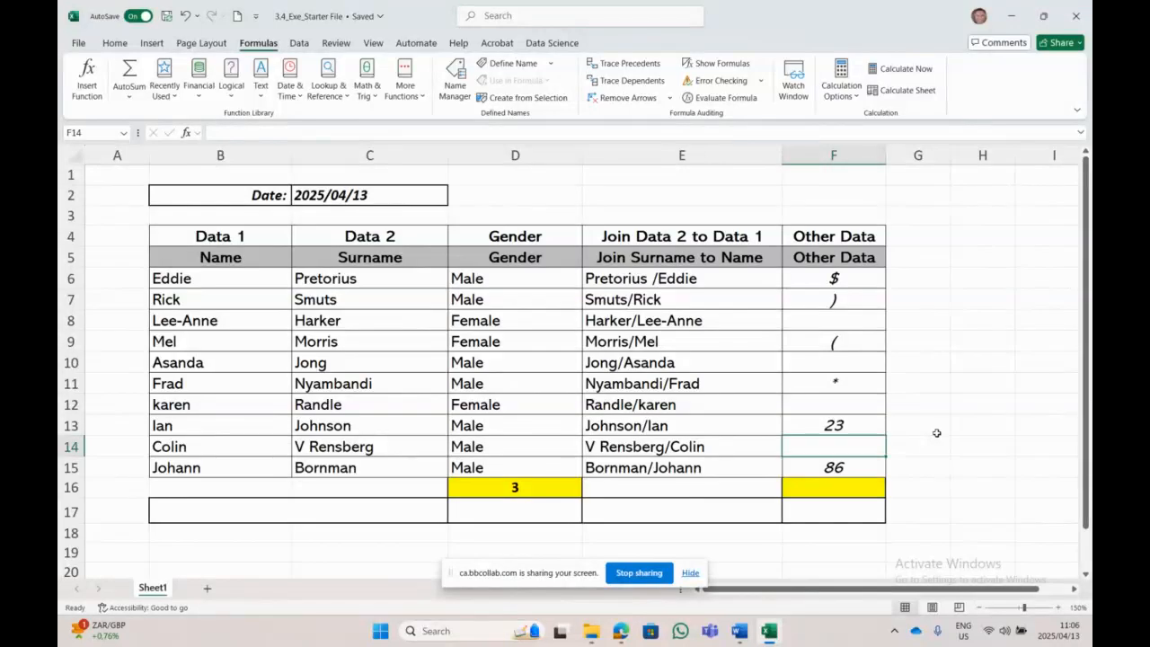
click(738, 630)
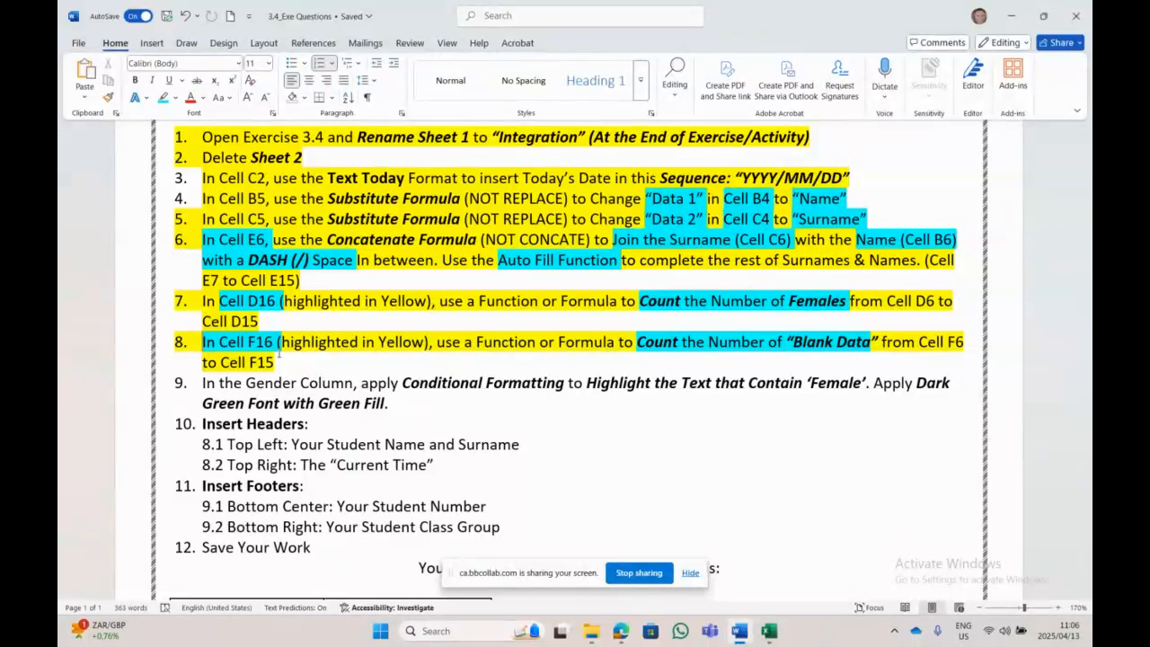
Step: Back in Excel, select the Other Data cells F6:F15
click(769, 631)
drag(847, 278, 848, 471)
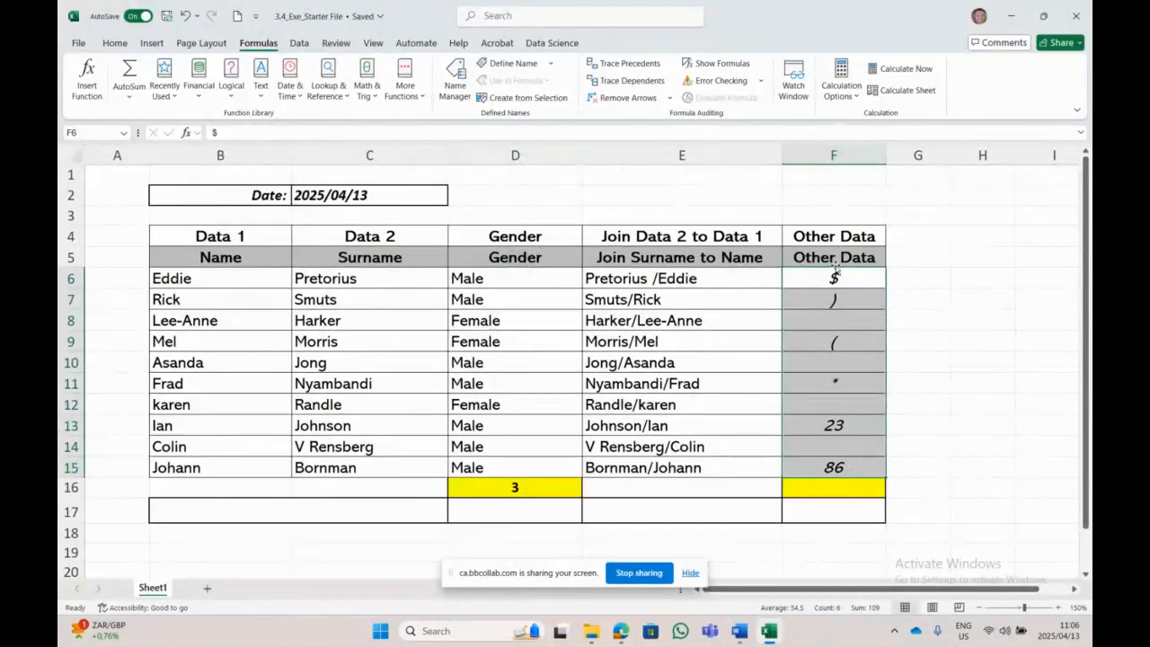
Step: Insert =COUNTBLANK(F6:F15) in F16 through Insert Function, returning 4 blank Other Data cells
click(981, 446)
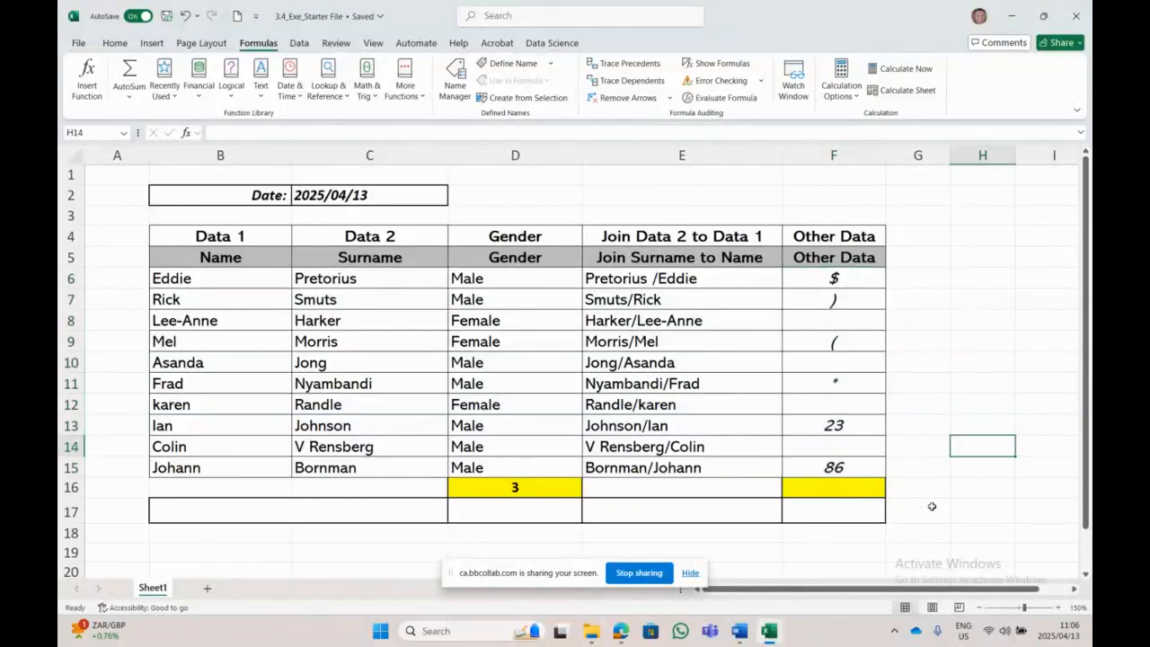
click(830, 491)
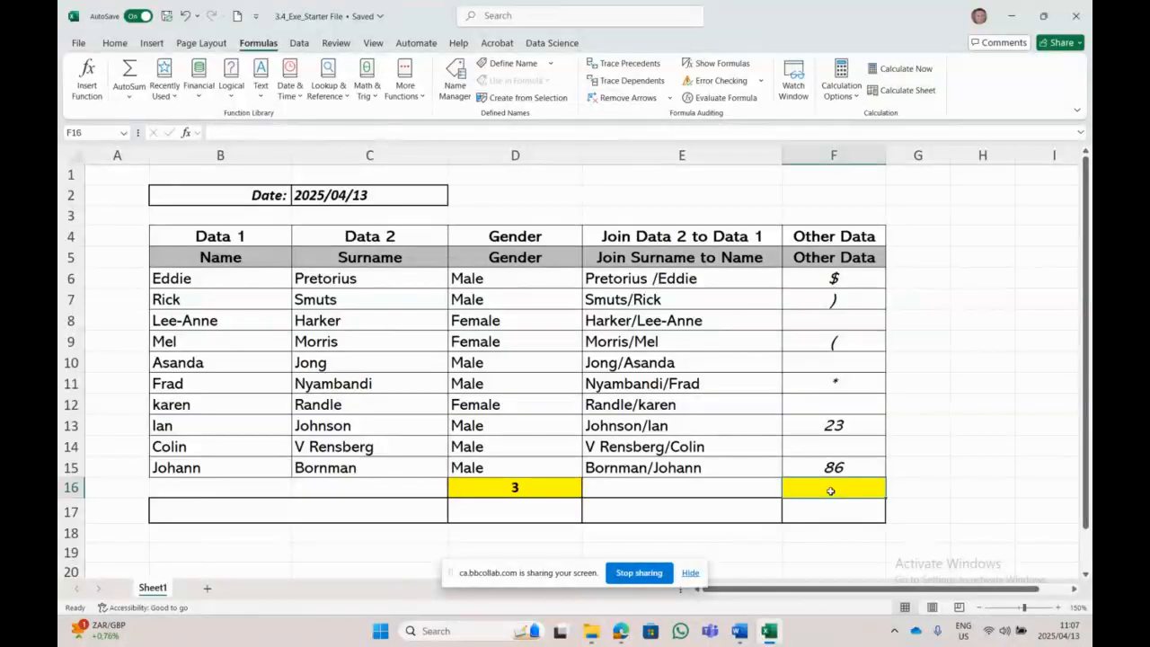
click(90, 81)
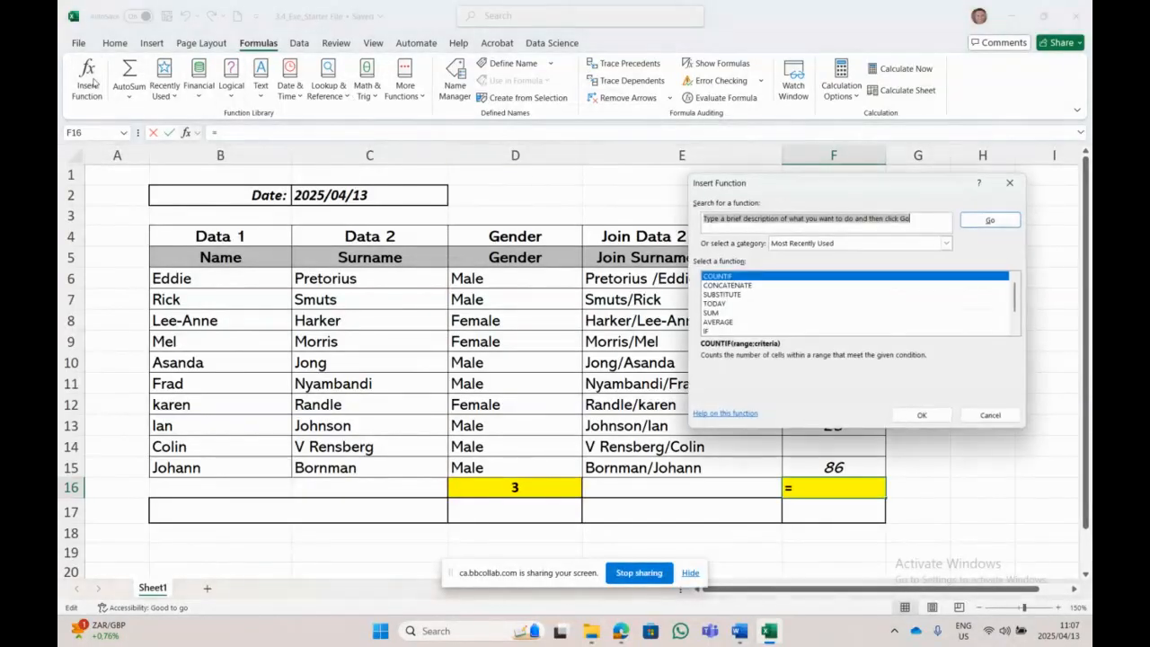
text(c)
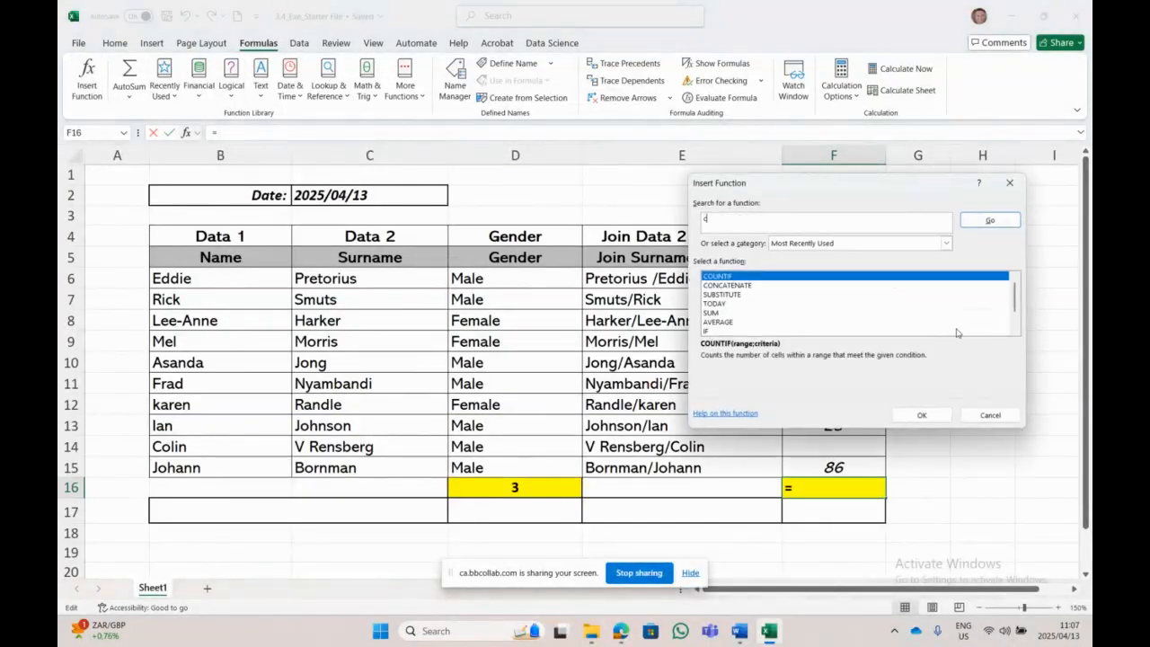
text(ountif)
click(992, 220)
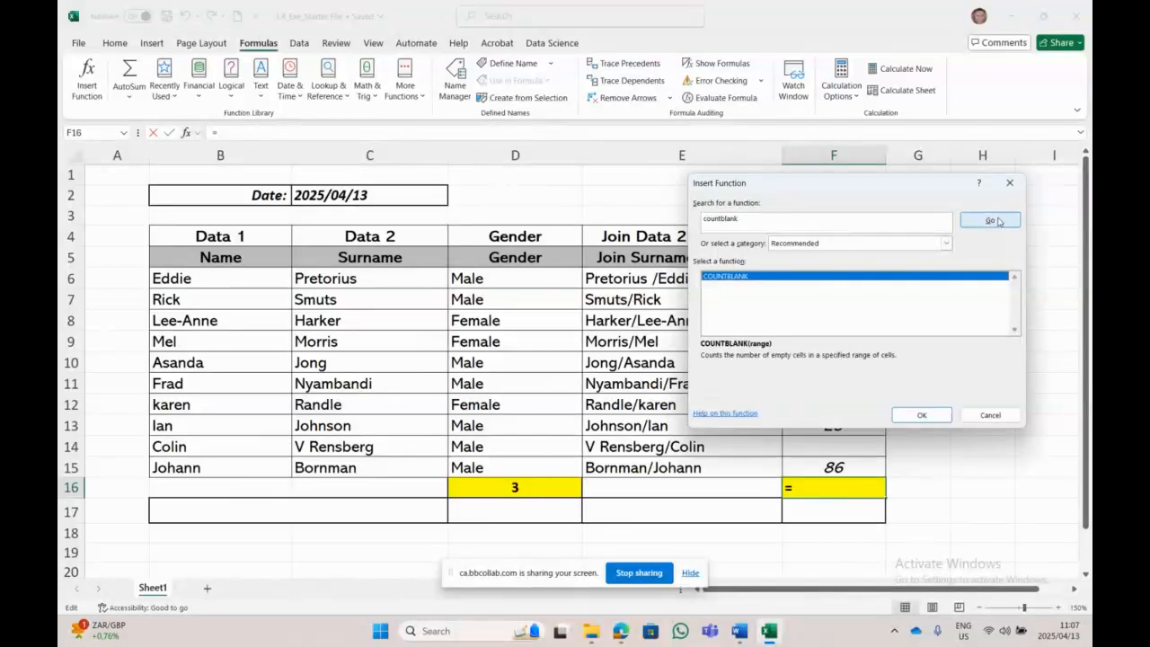
double_click(764, 277)
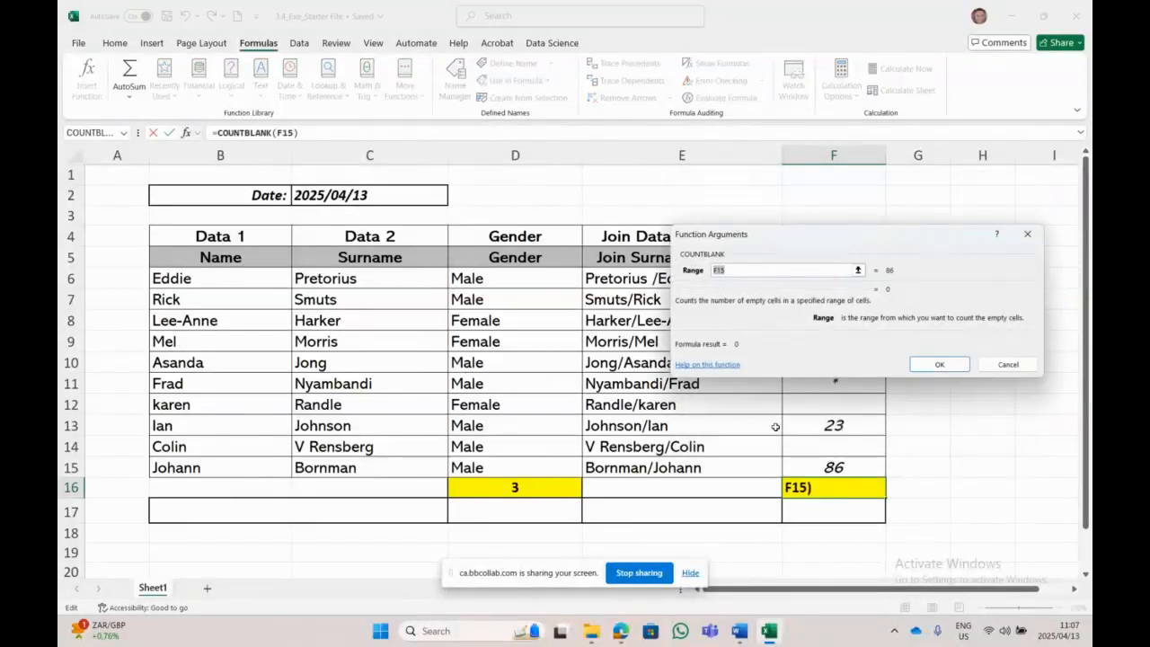
drag(836, 240, 803, 74)
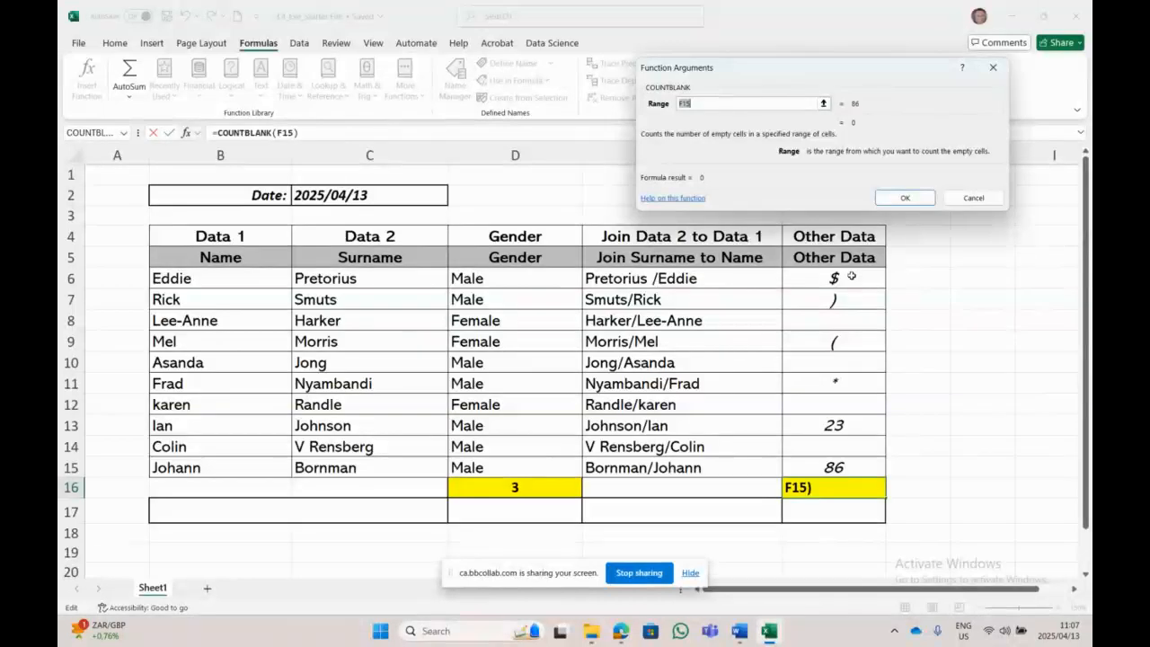
drag(850, 277, 844, 414)
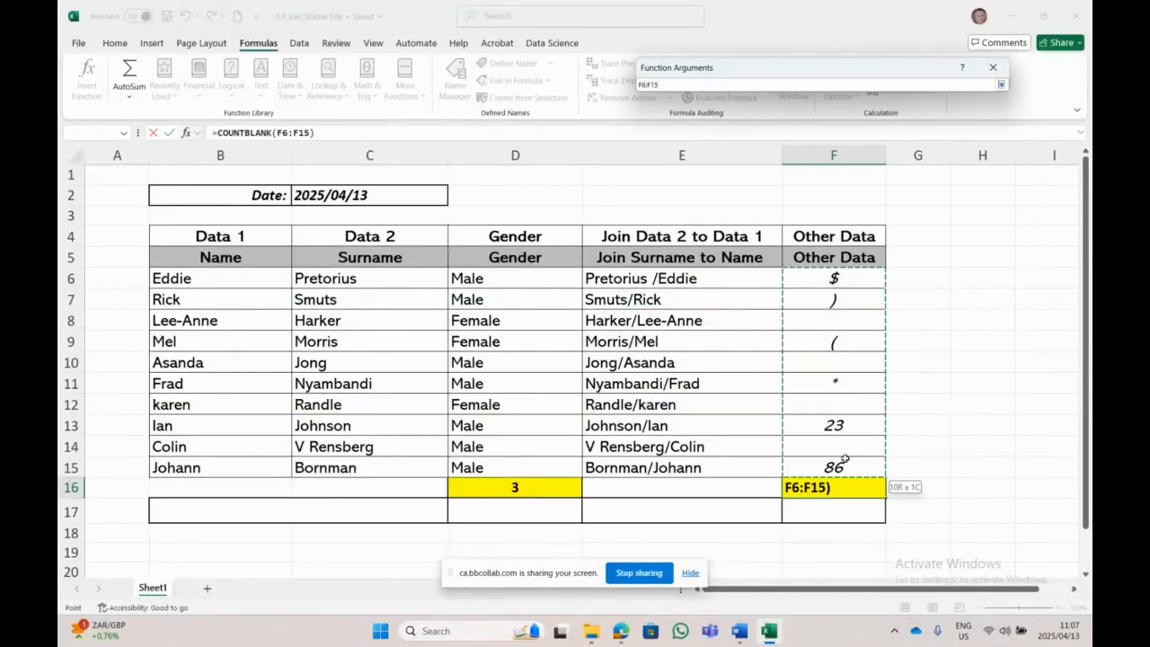
drag(844, 459, 844, 460)
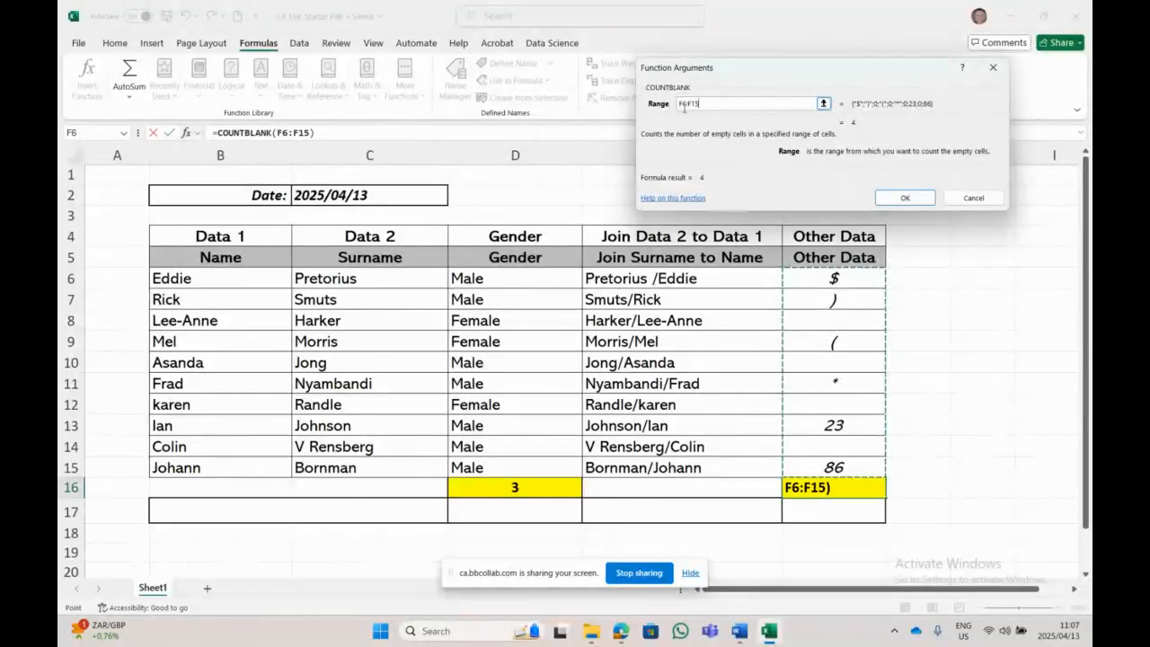
click(906, 198)
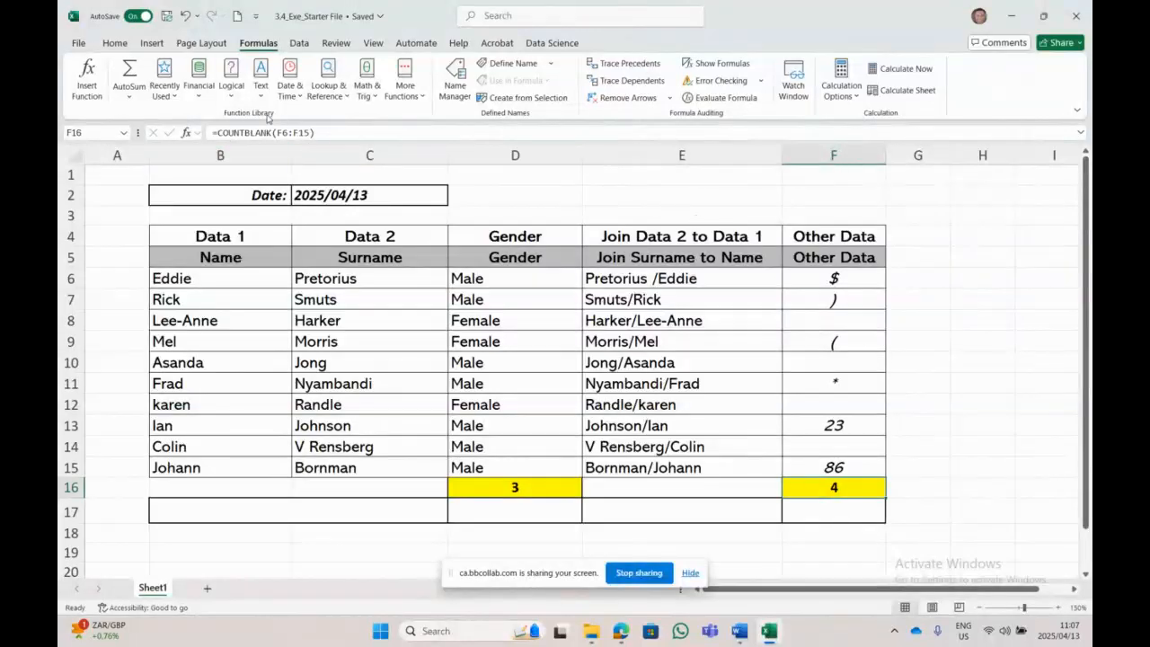
click(566, 490)
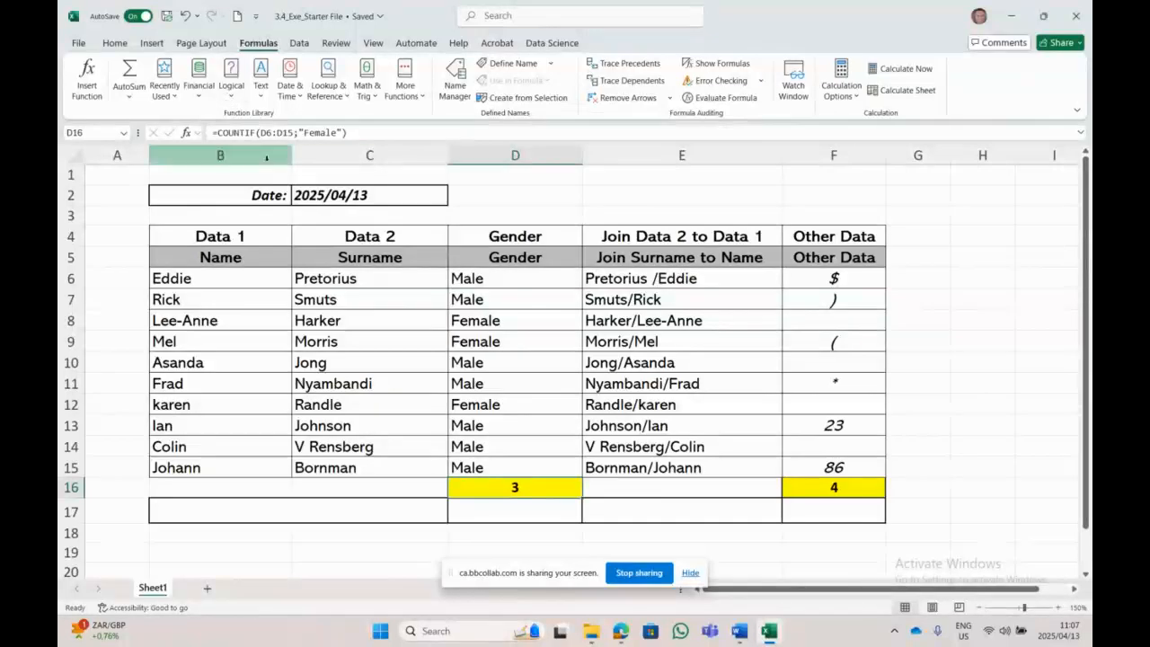
click(370, 194)
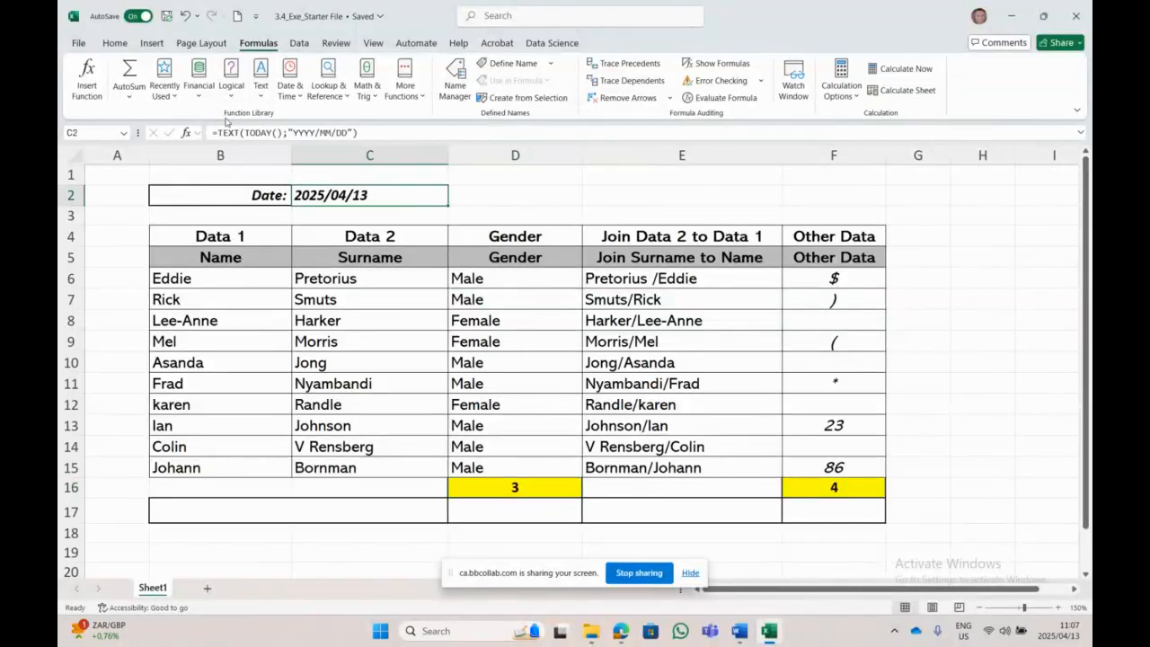
click(639, 306)
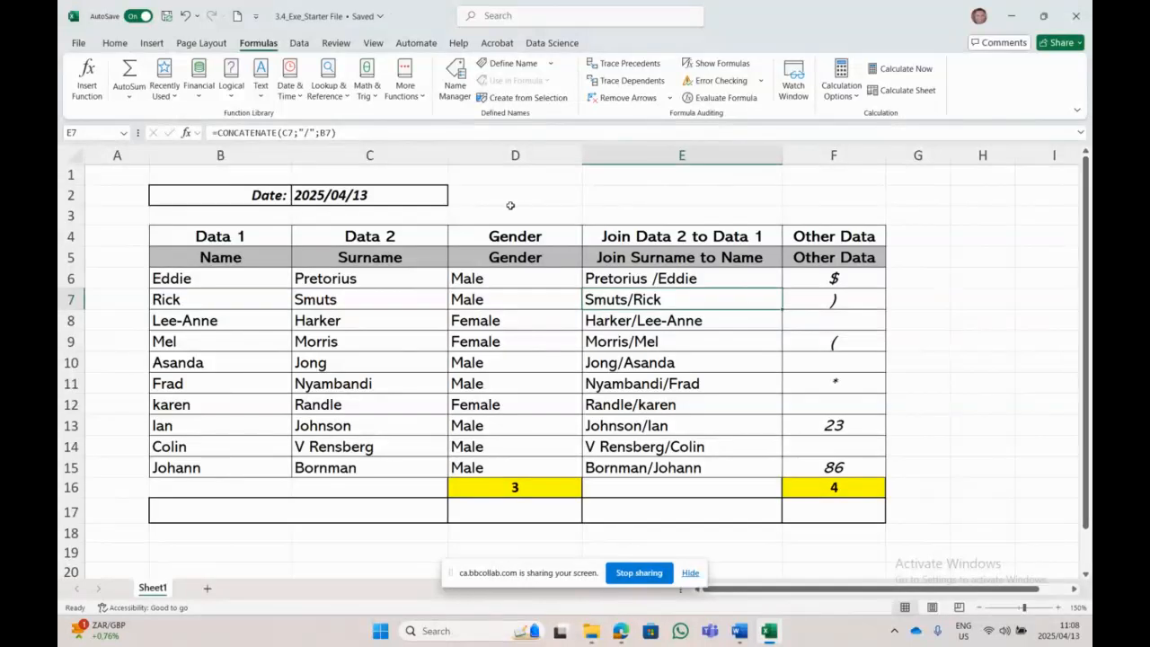
click(404, 198)
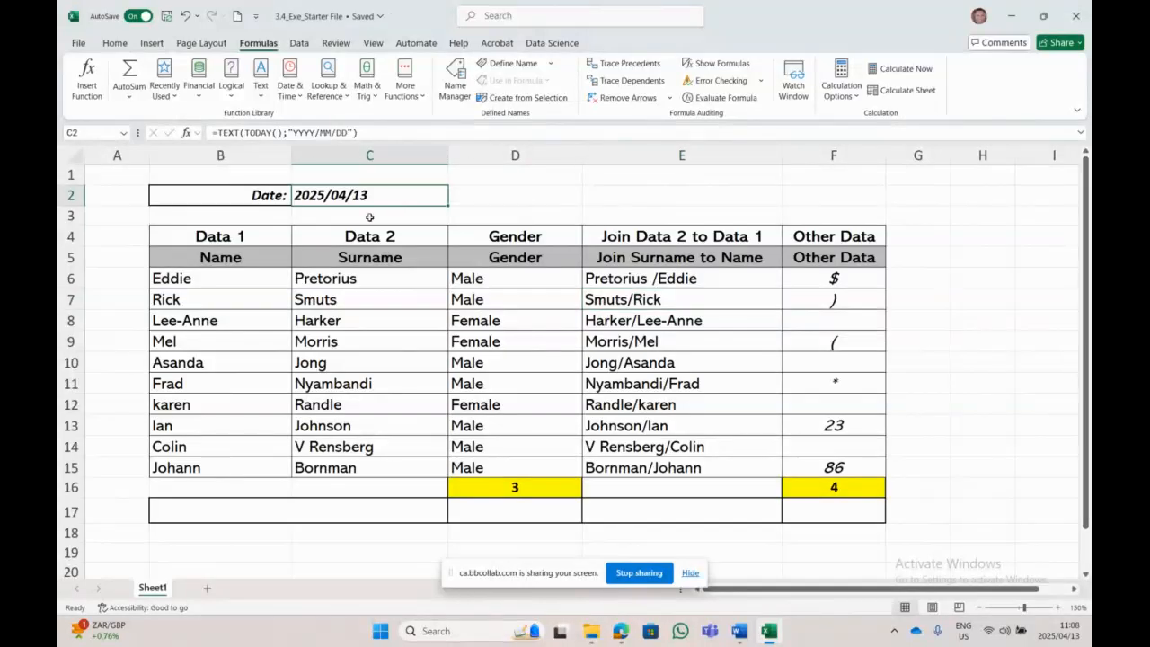
click(251, 257)
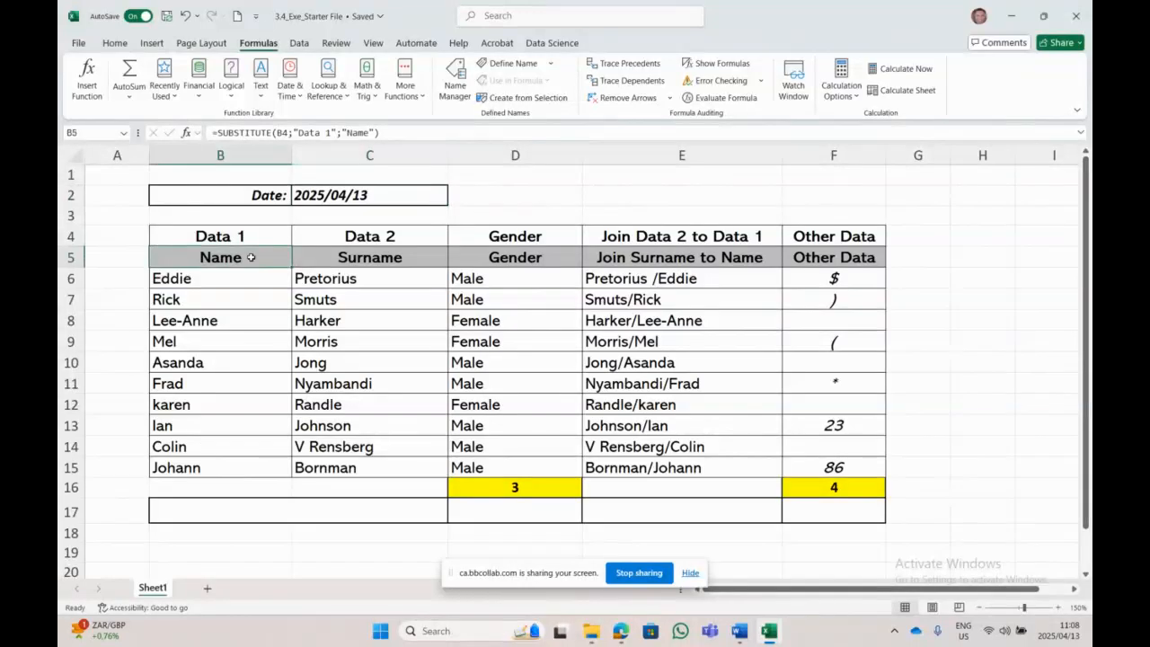
click(663, 260)
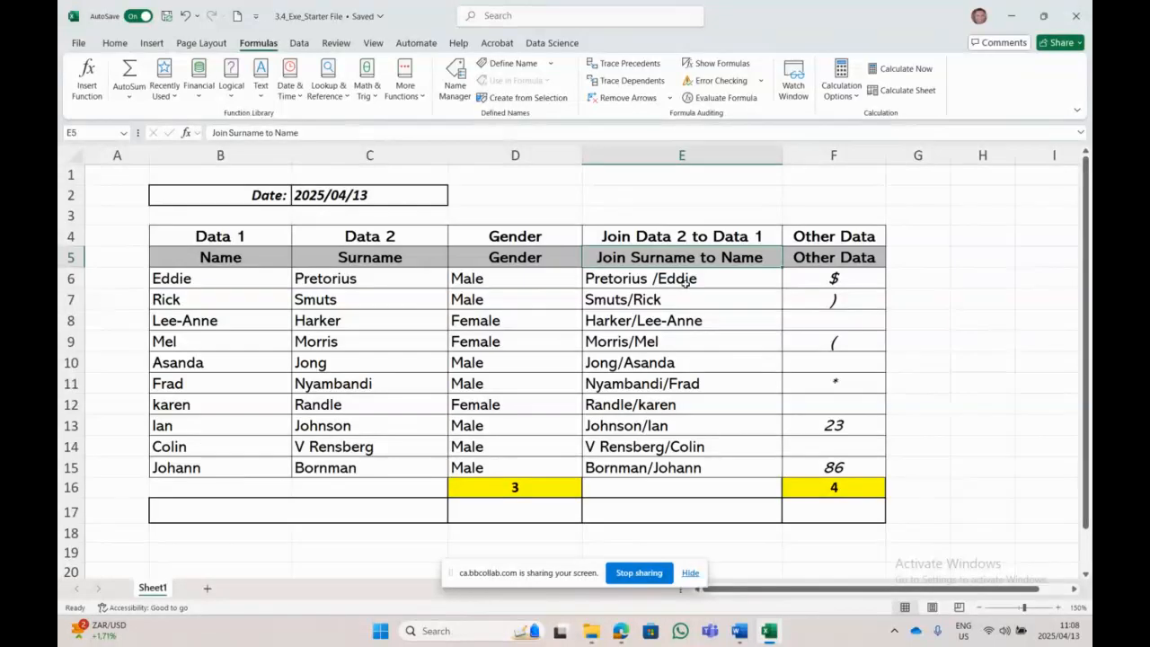
click(530, 489)
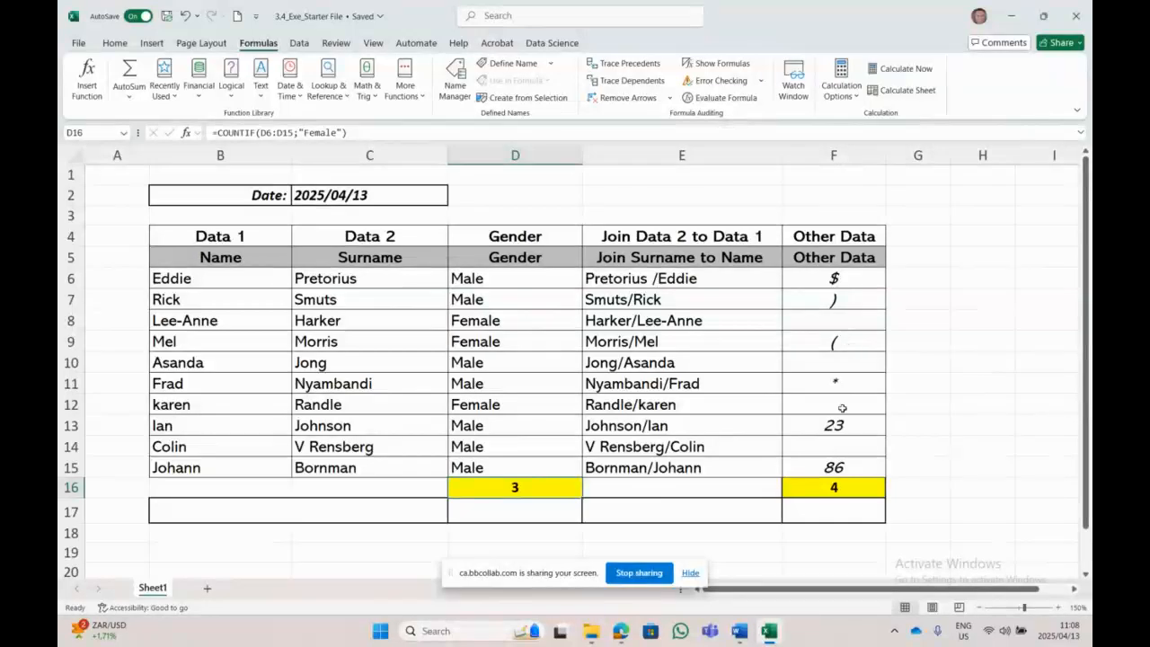
click(840, 485)
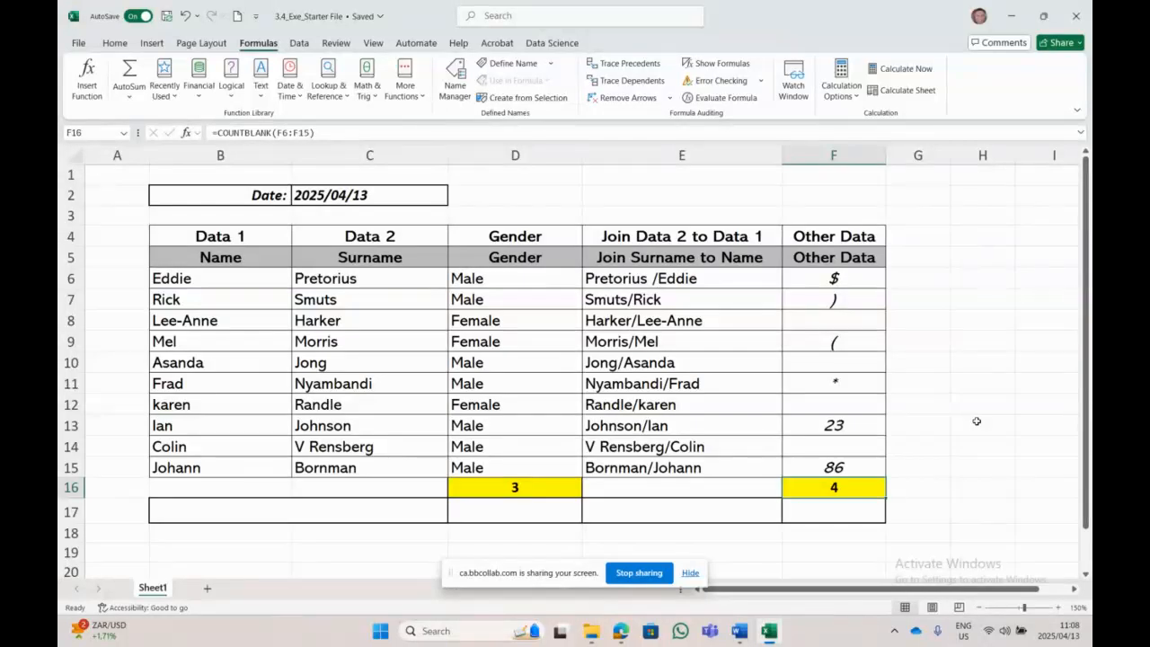
click(376, 200)
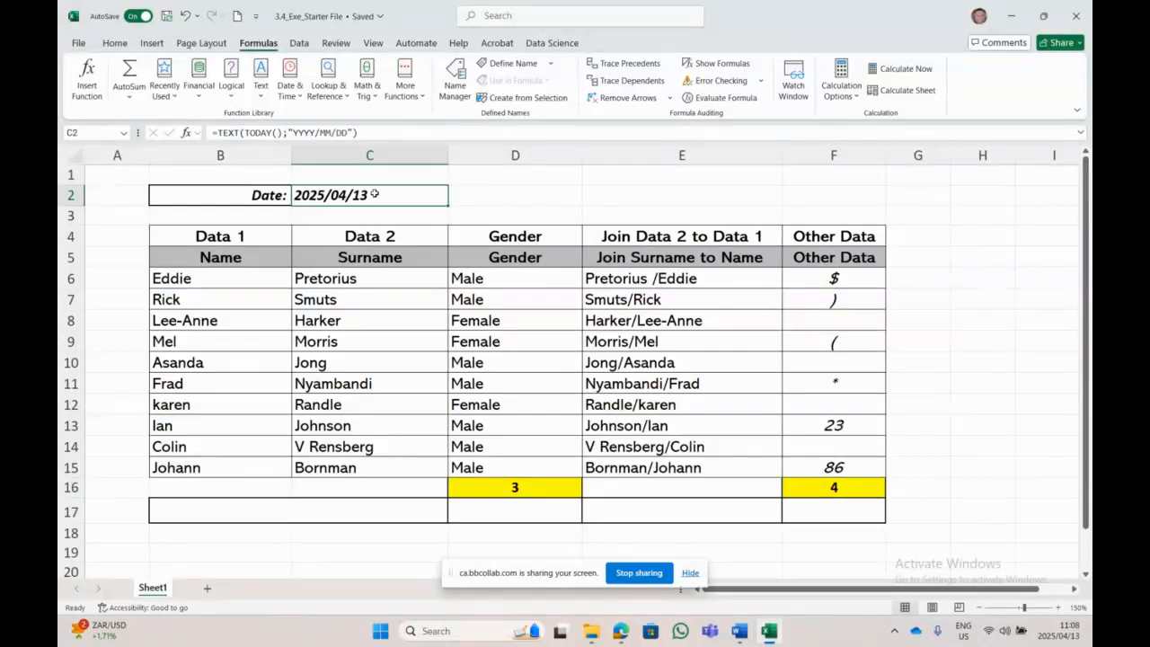
click(220, 256)
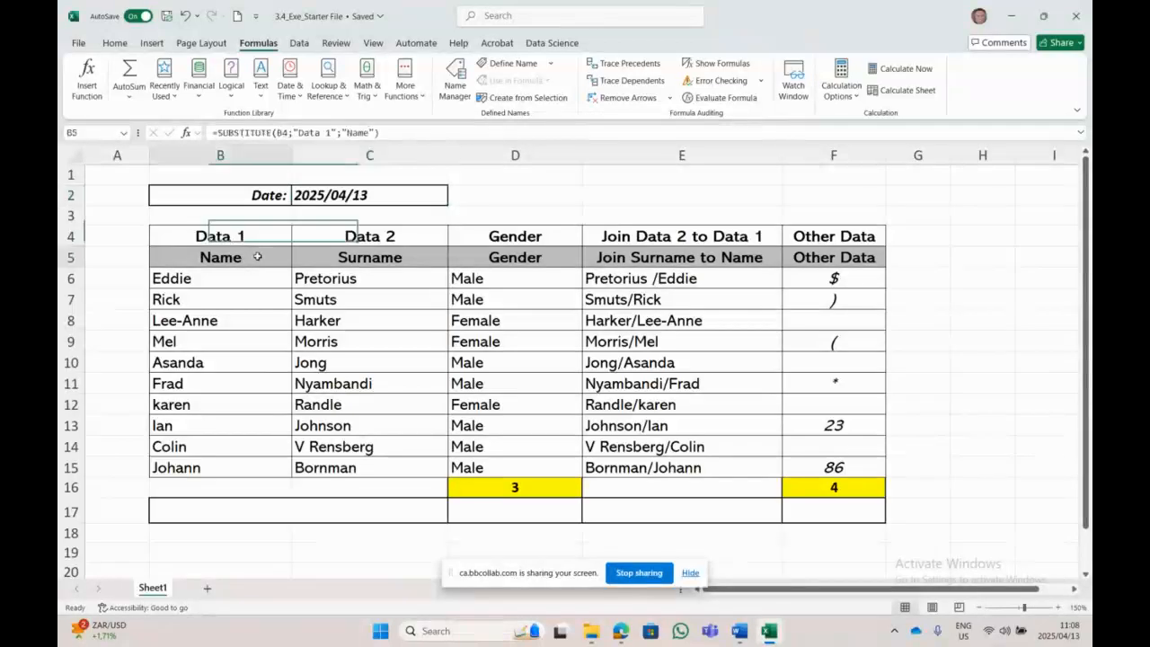
click(301, 256)
click(250, 257)
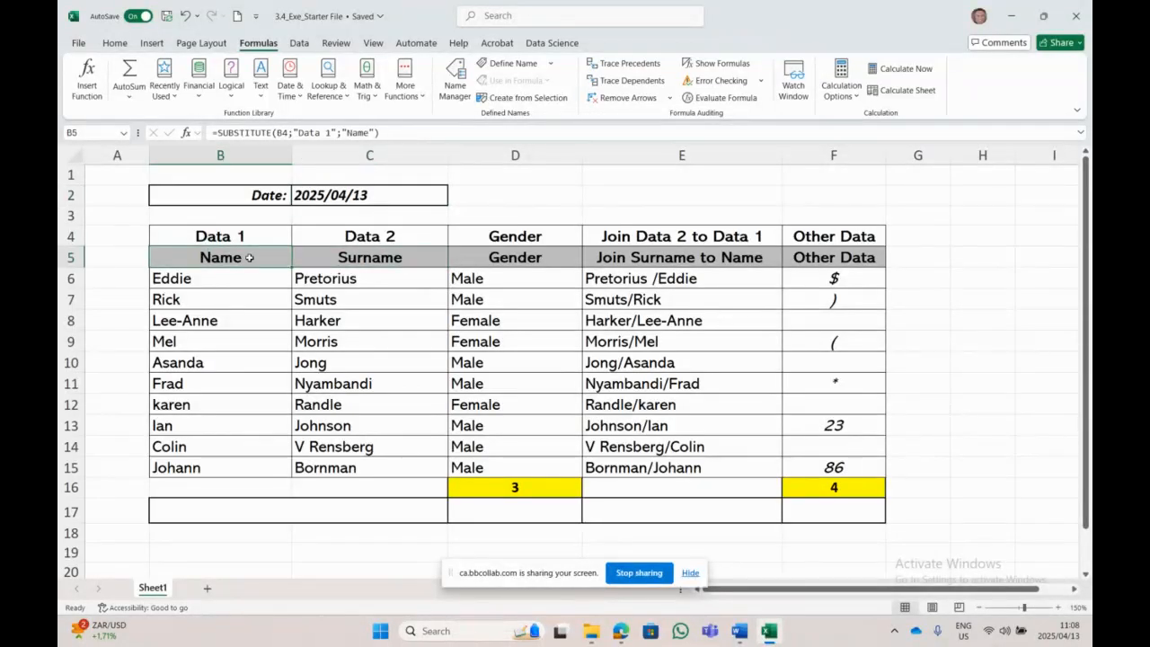
click(678, 362)
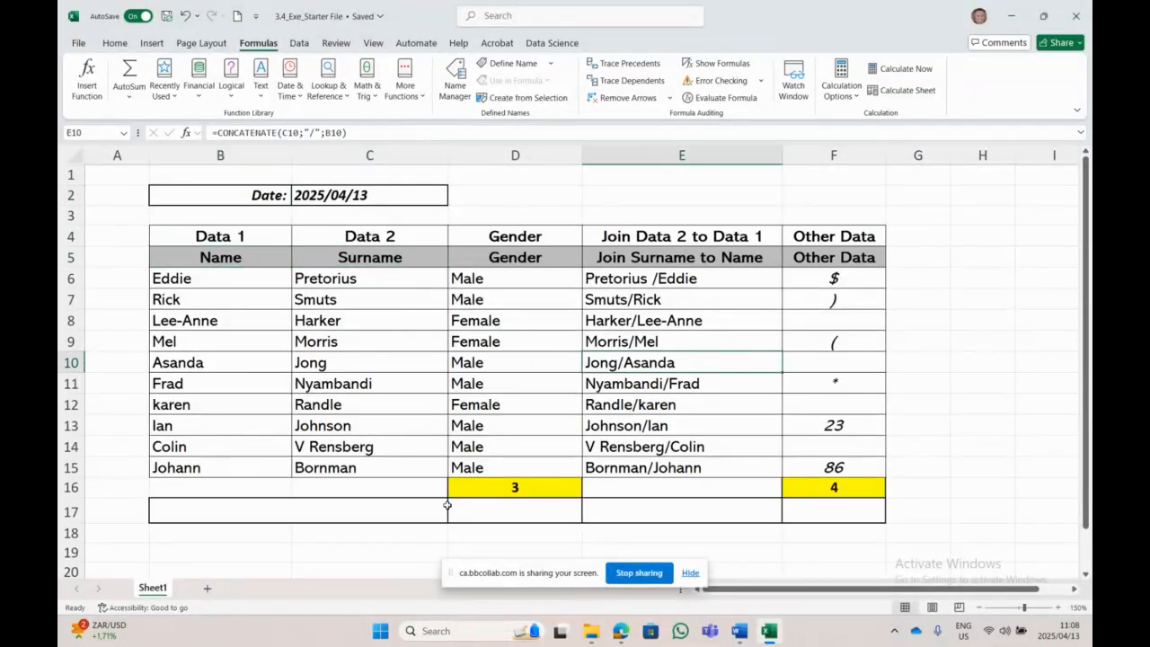
click(472, 486)
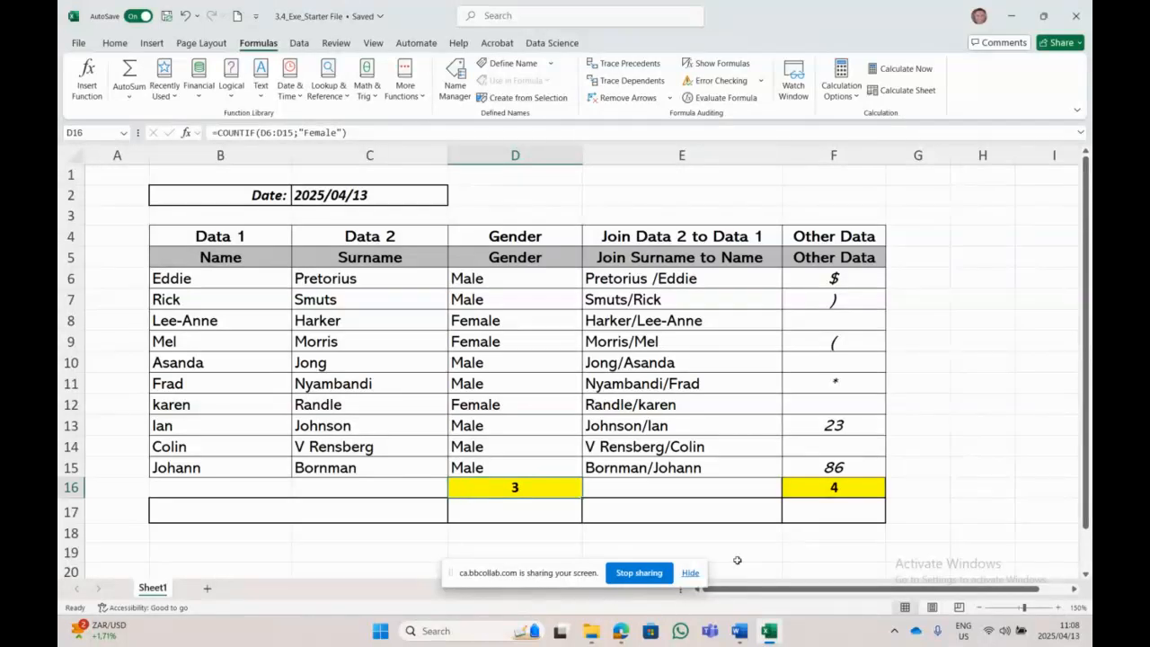
click(808, 494)
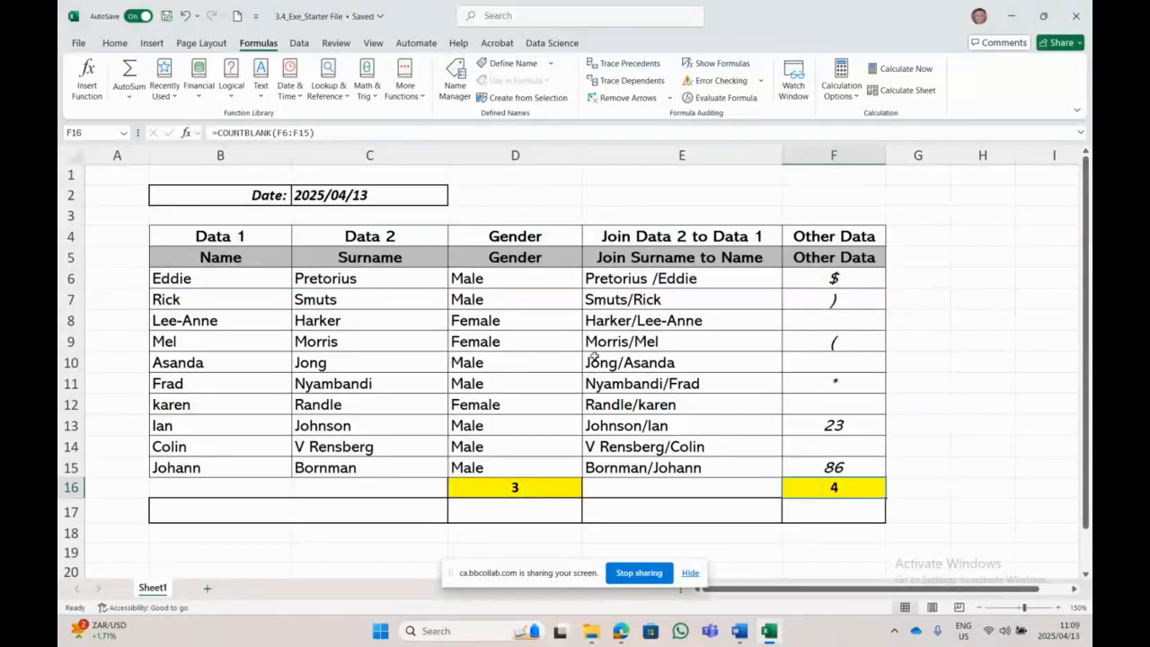
Step: In the Word exercise questions, give instruction 9 (conditional formatting) a yellow highlight, then return to Excel
click(738, 631)
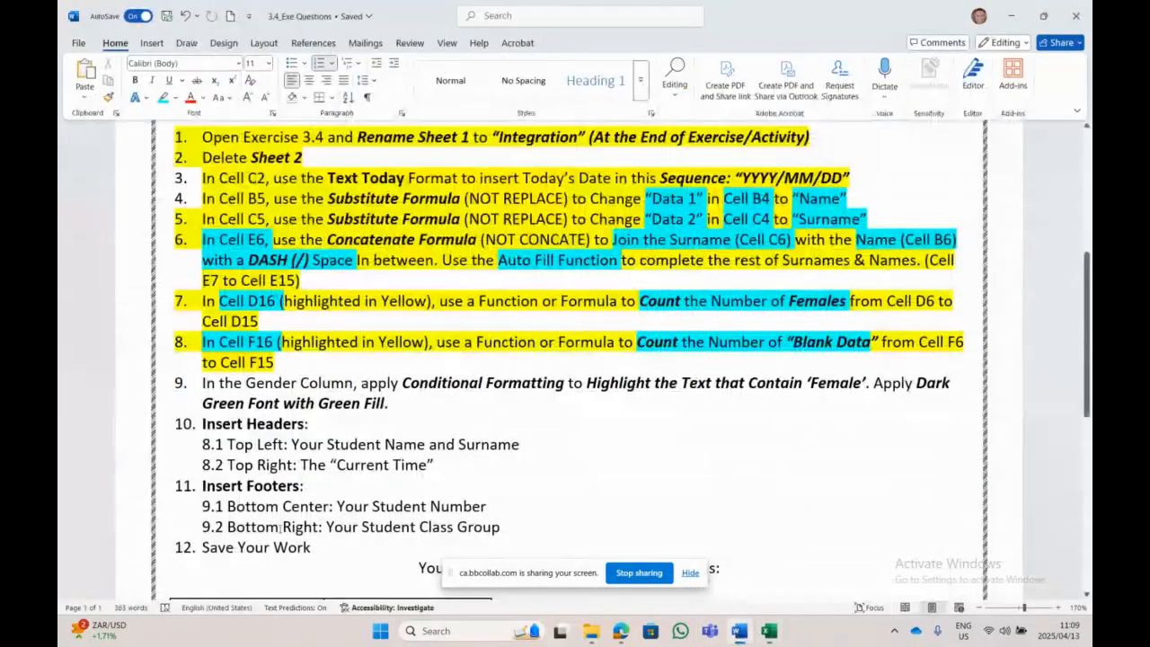
scroll(310, 466, down, 1)
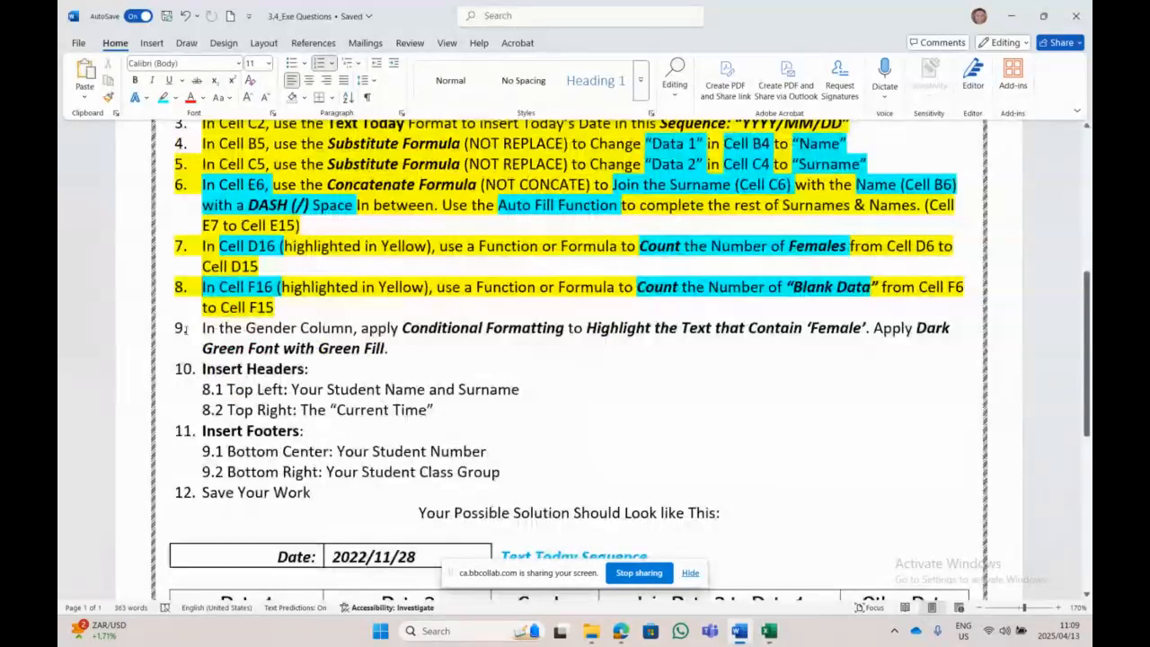
triple_click(730, 346)
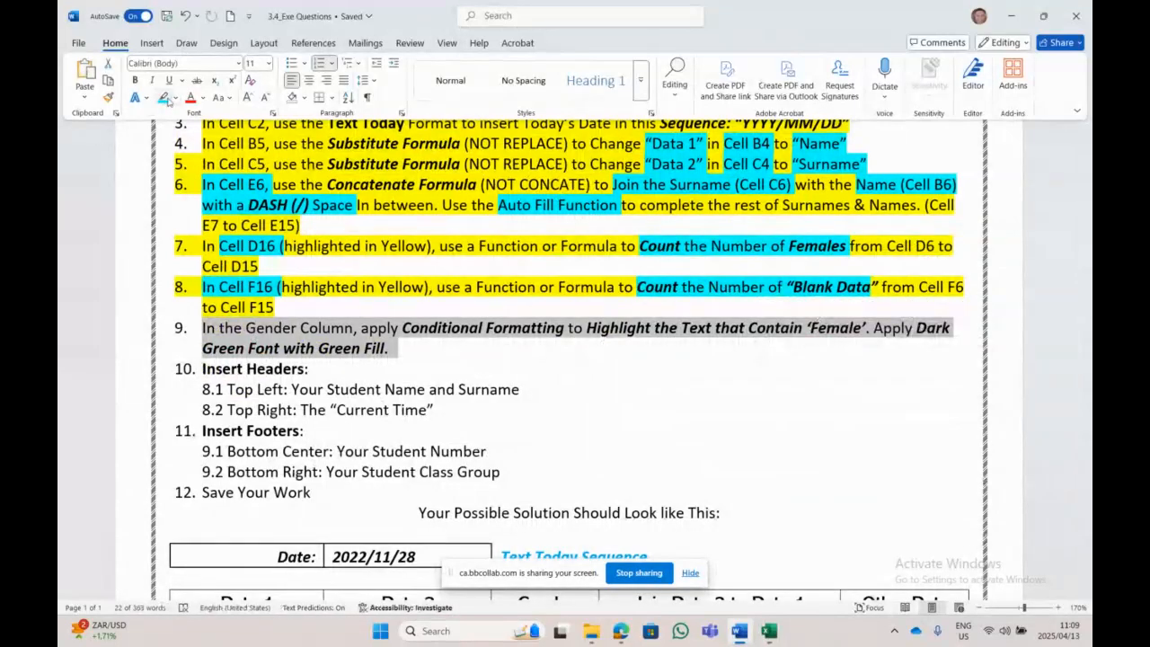
click(175, 98)
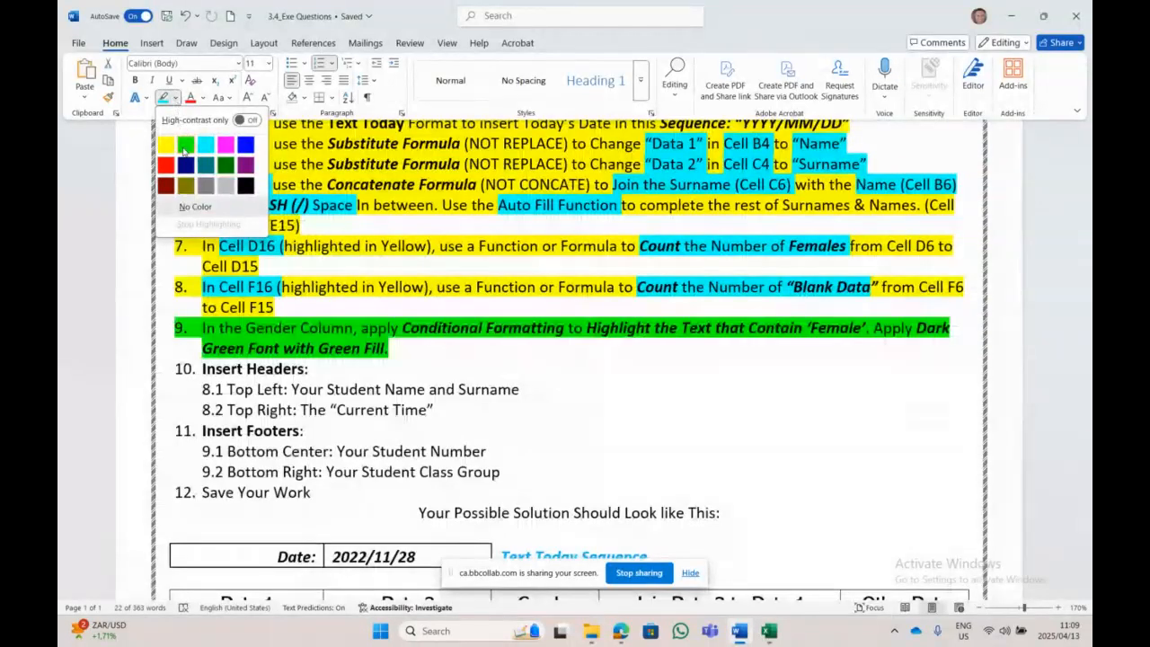
click(166, 143)
click(745, 383)
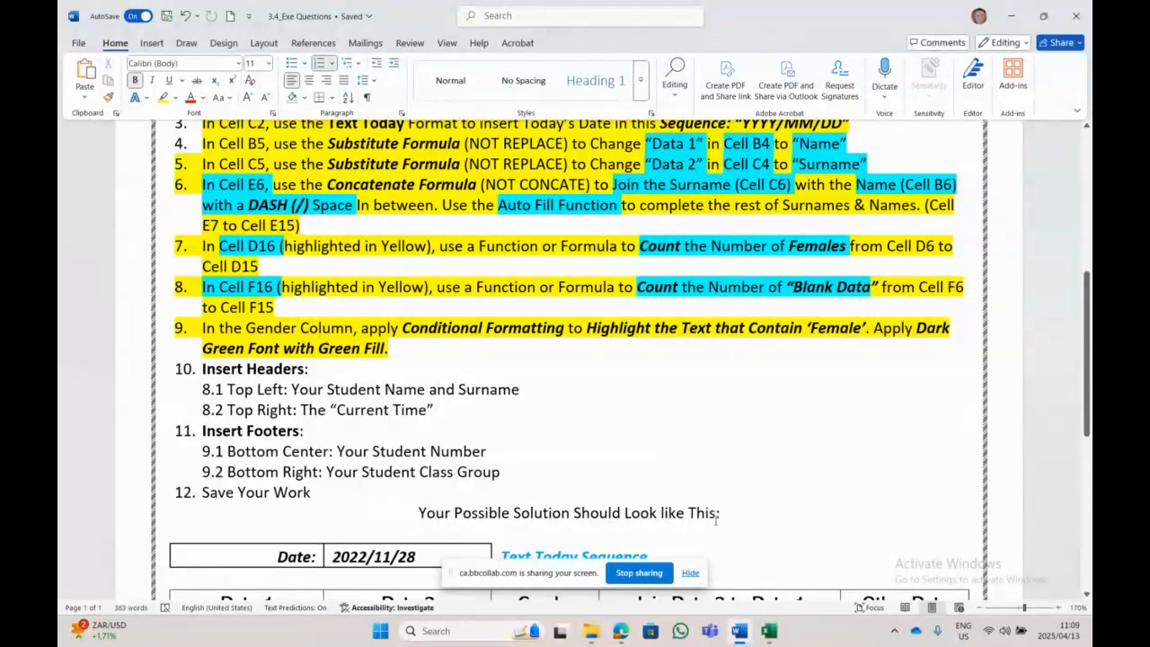
click(768, 630)
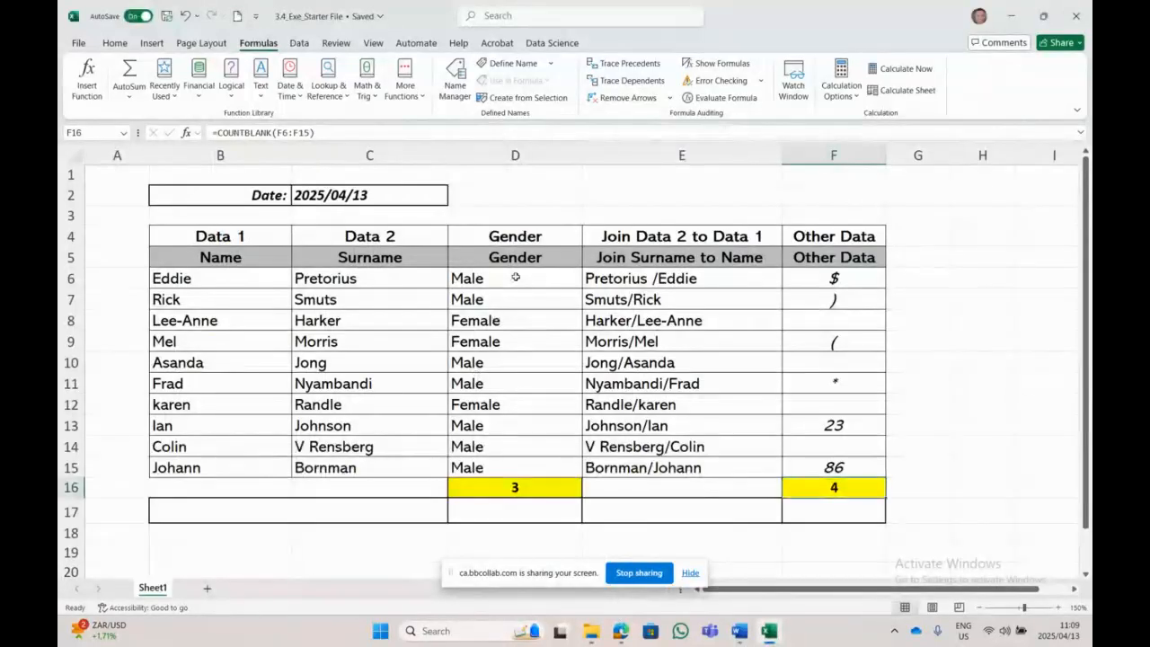
Step: Add a Text that Contains 'female' rule to D6:D15 with Green Fill with Dark Green Text
drag(511, 281, 500, 463)
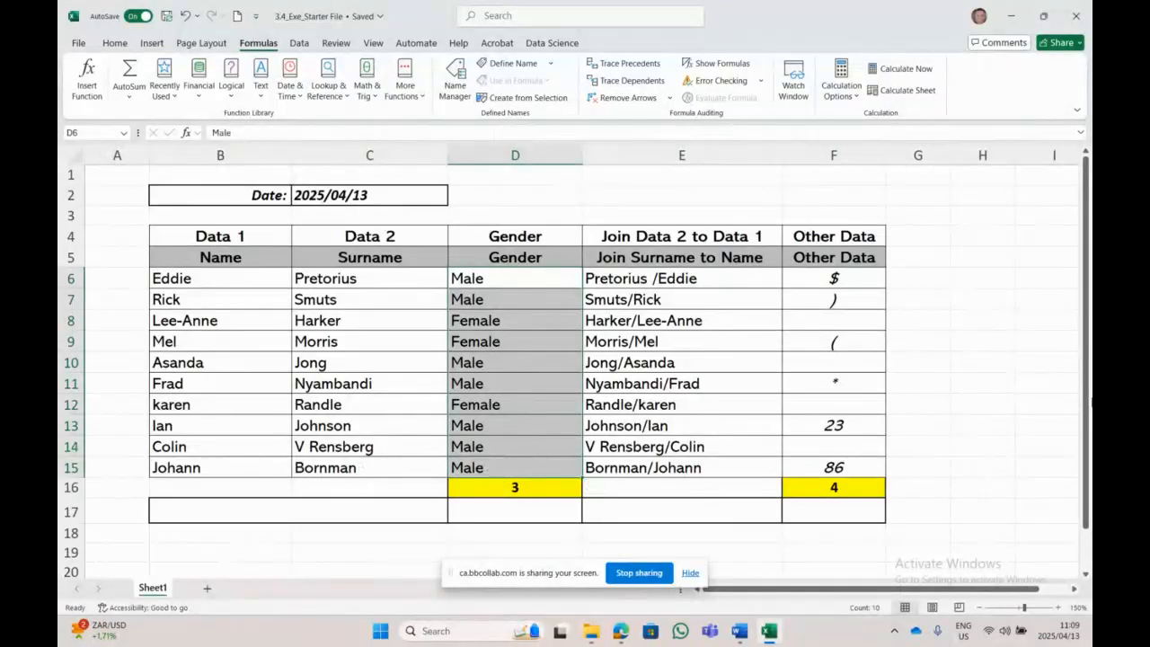
click(122, 44)
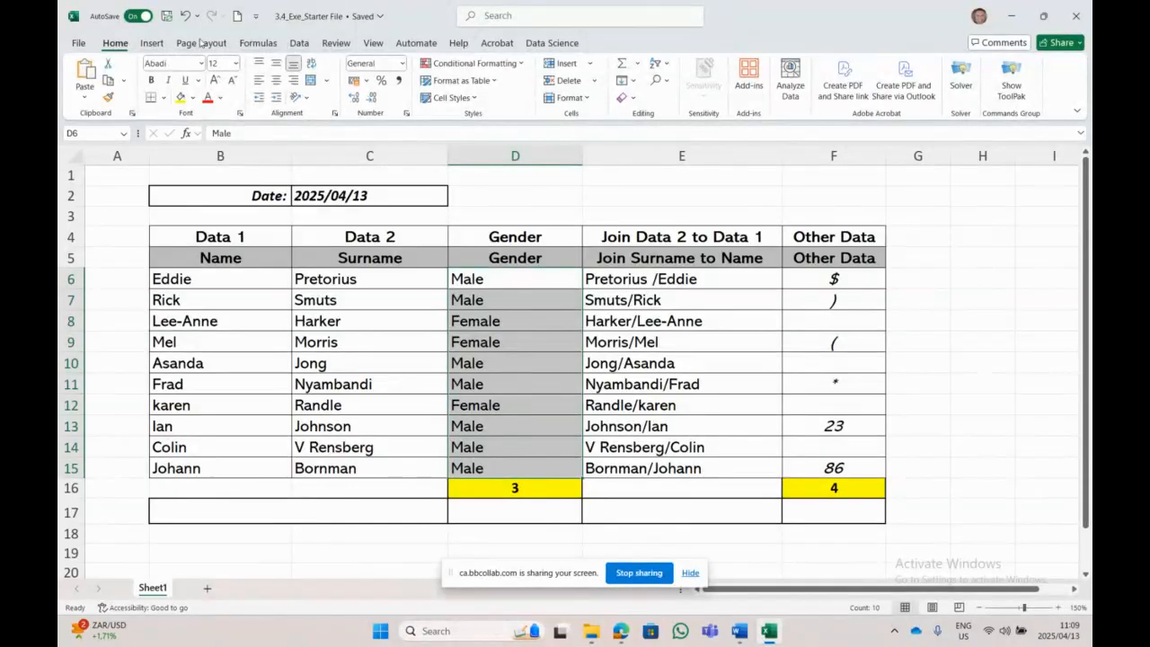
click(492, 65)
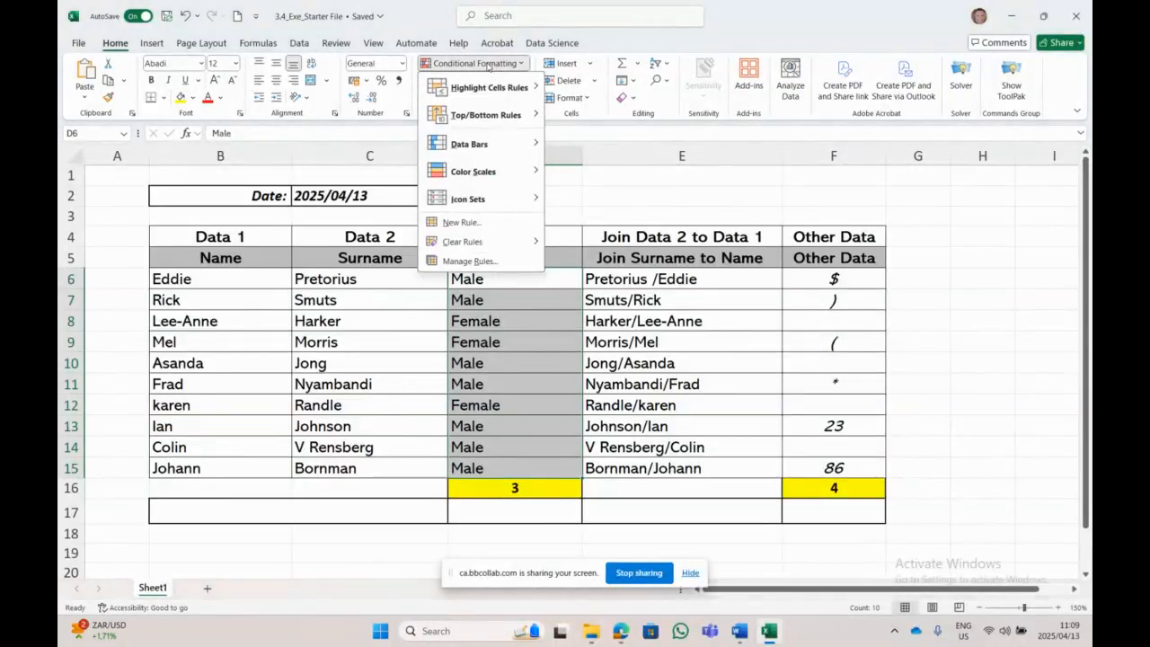
mouse_move(482, 92)
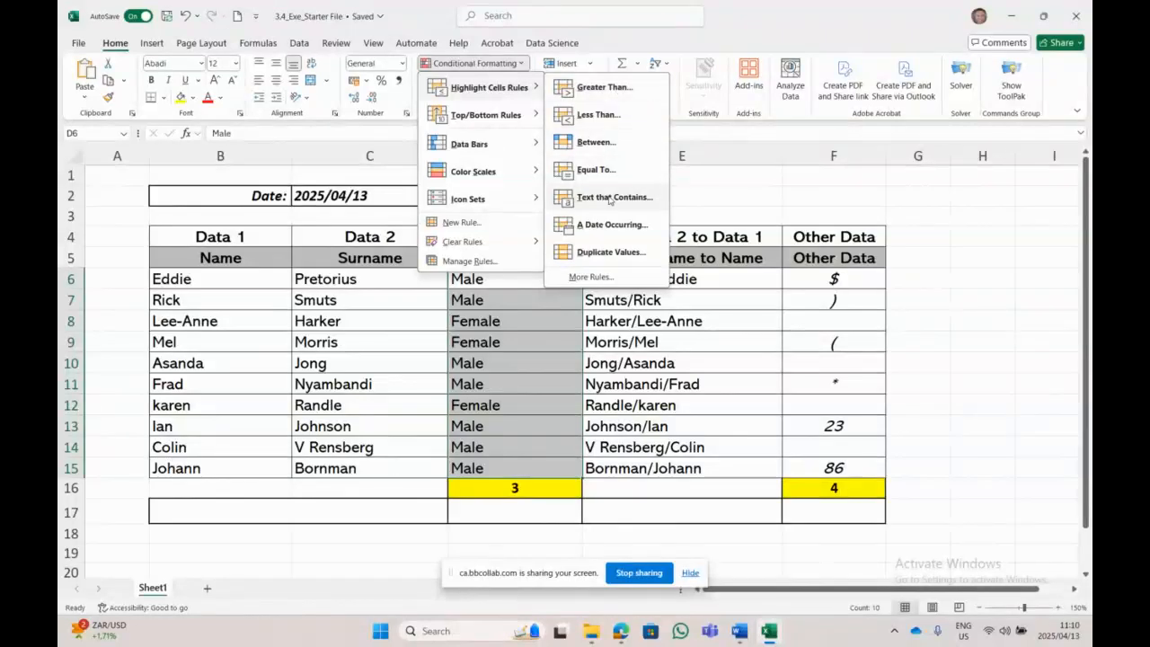
click(610, 198)
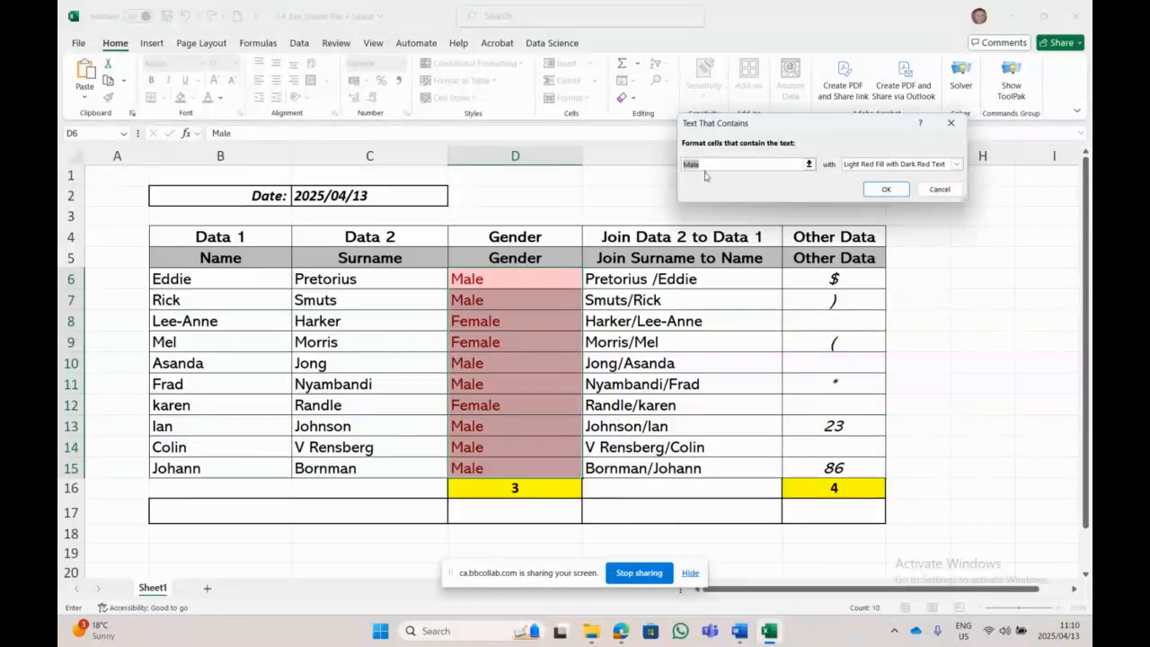
text(female)
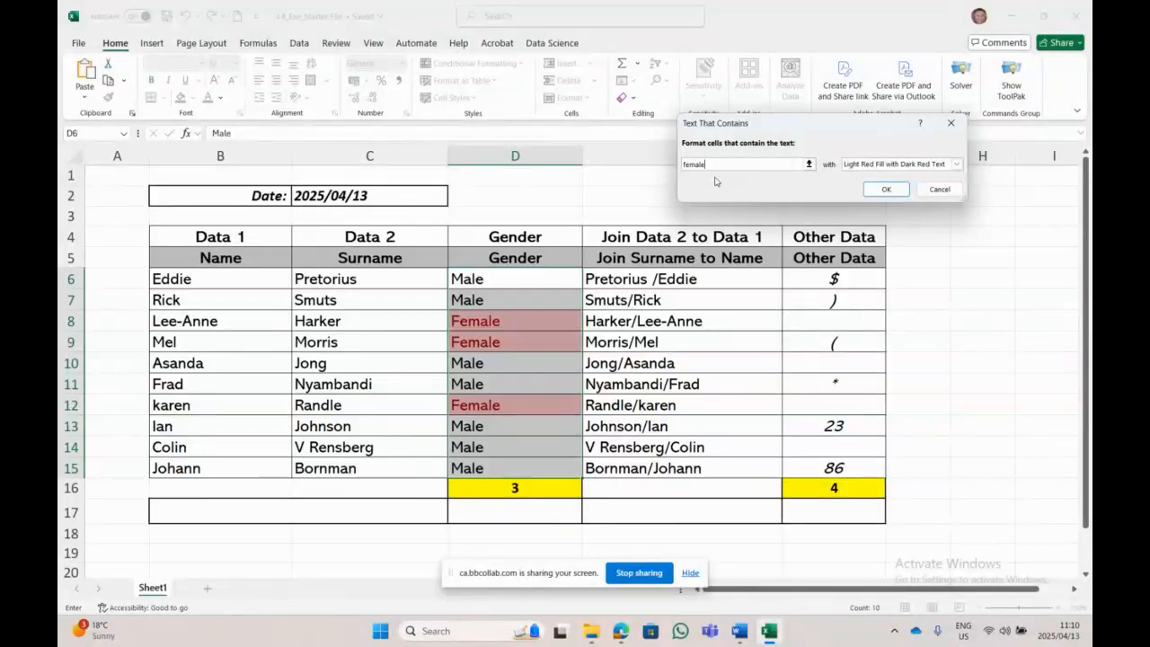
click(956, 164)
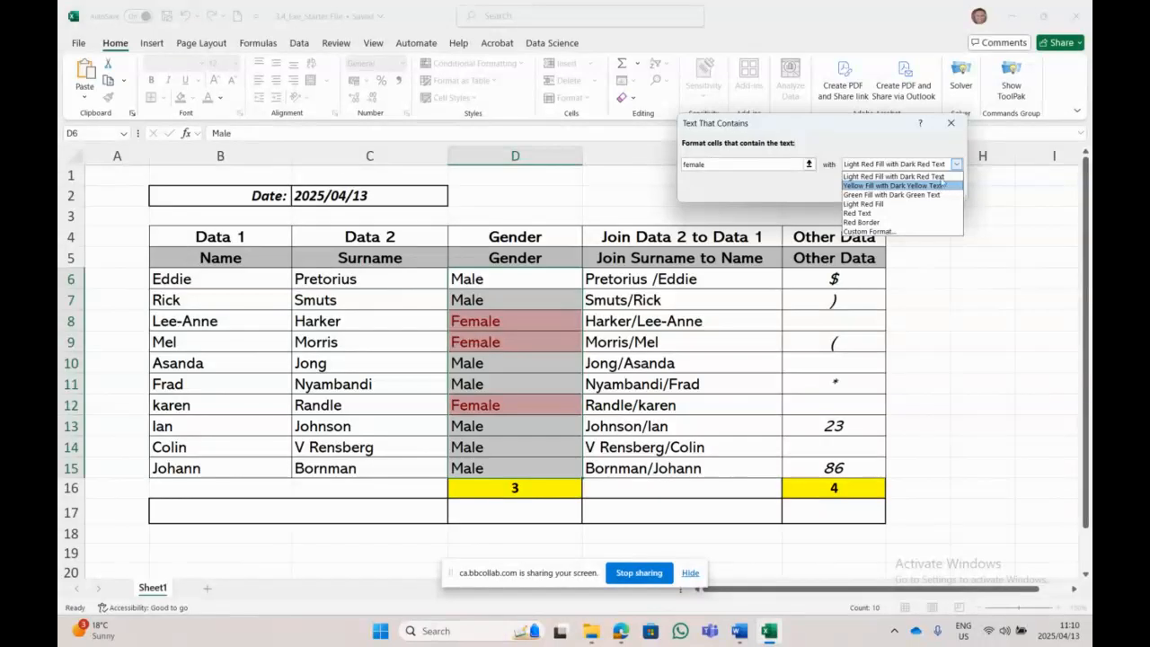
click(937, 195)
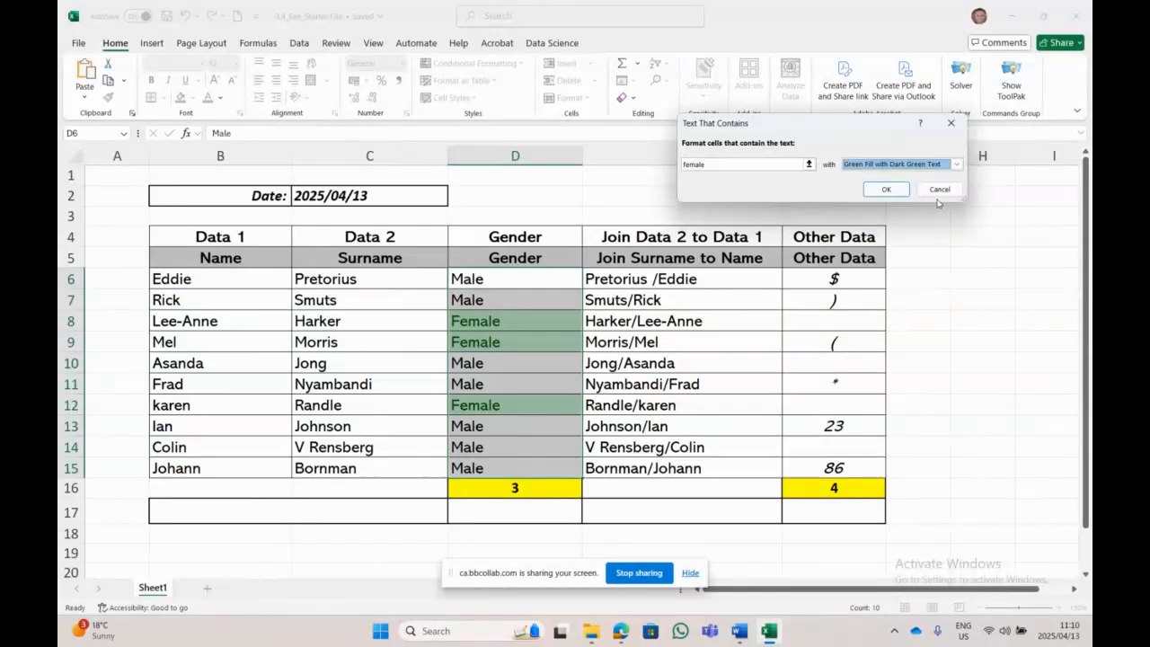
click(875, 191)
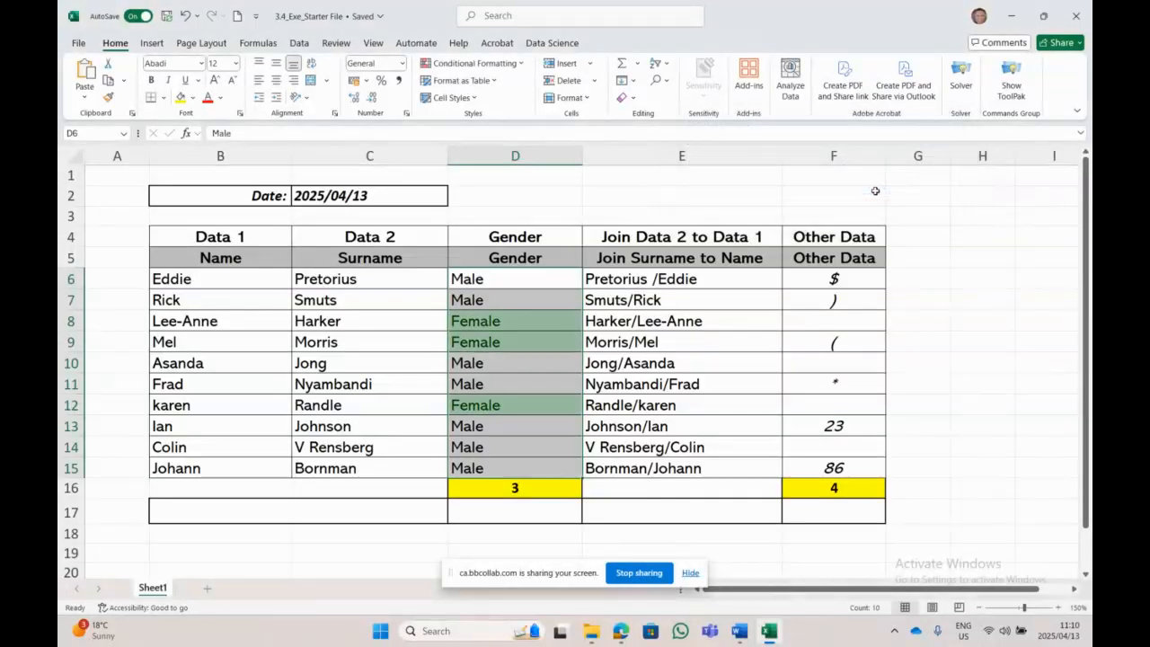
Step: Inspect D6, D15, D8, D9 and D12 to confirm only the Female cells turned green
click(1000, 457)
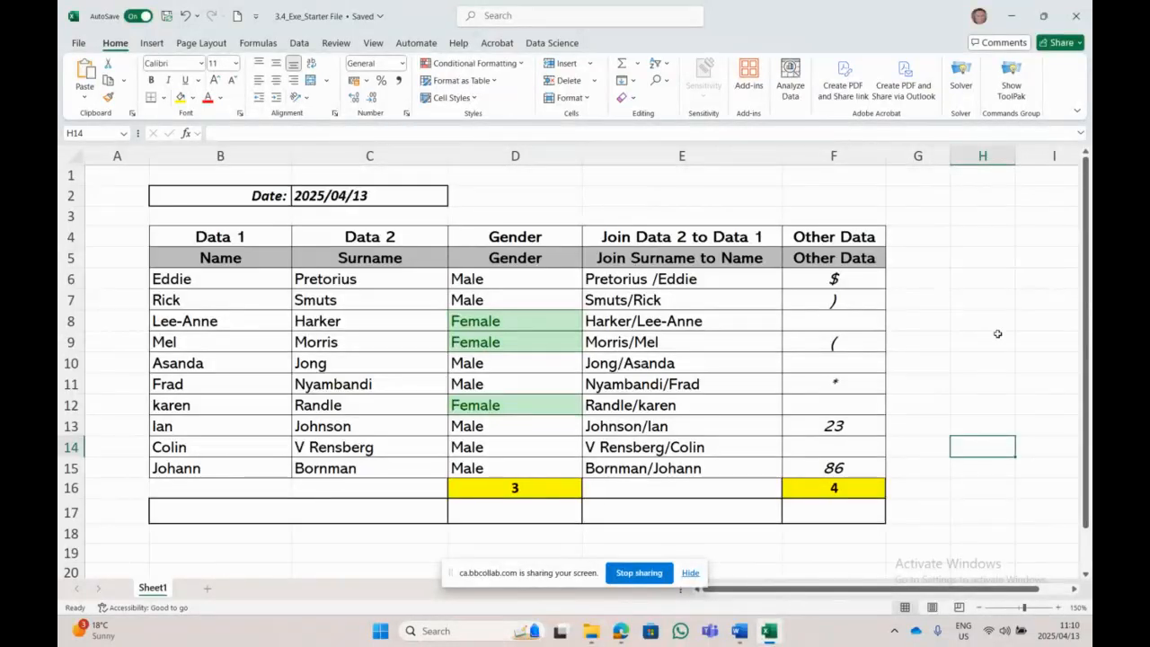
click(501, 283)
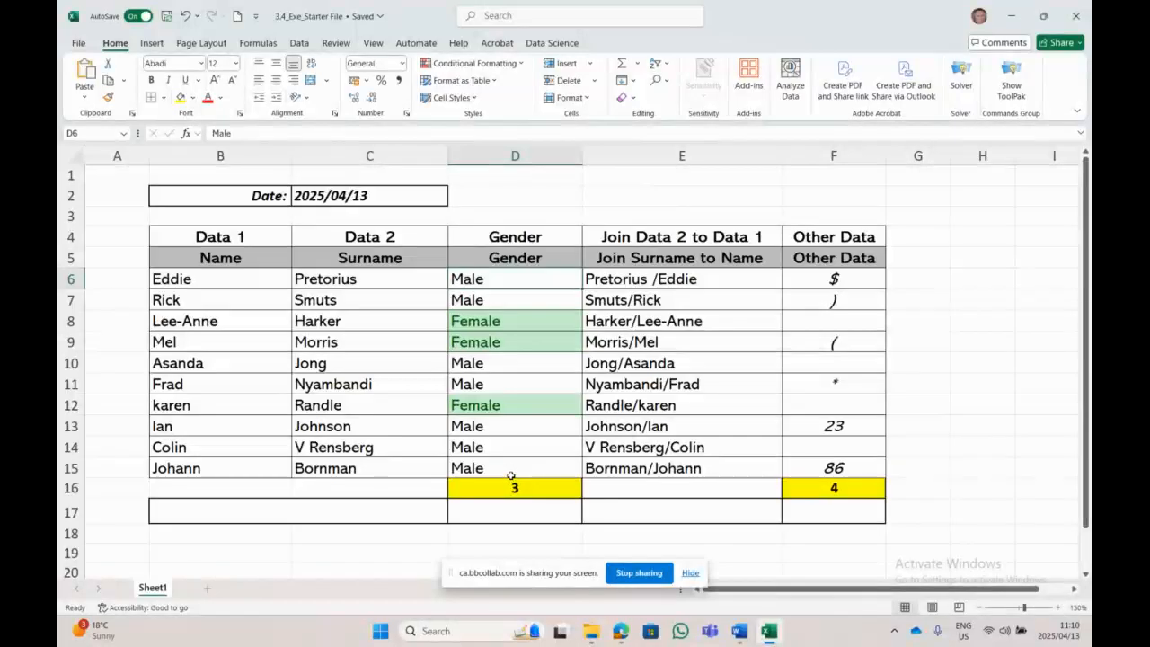
click(510, 476)
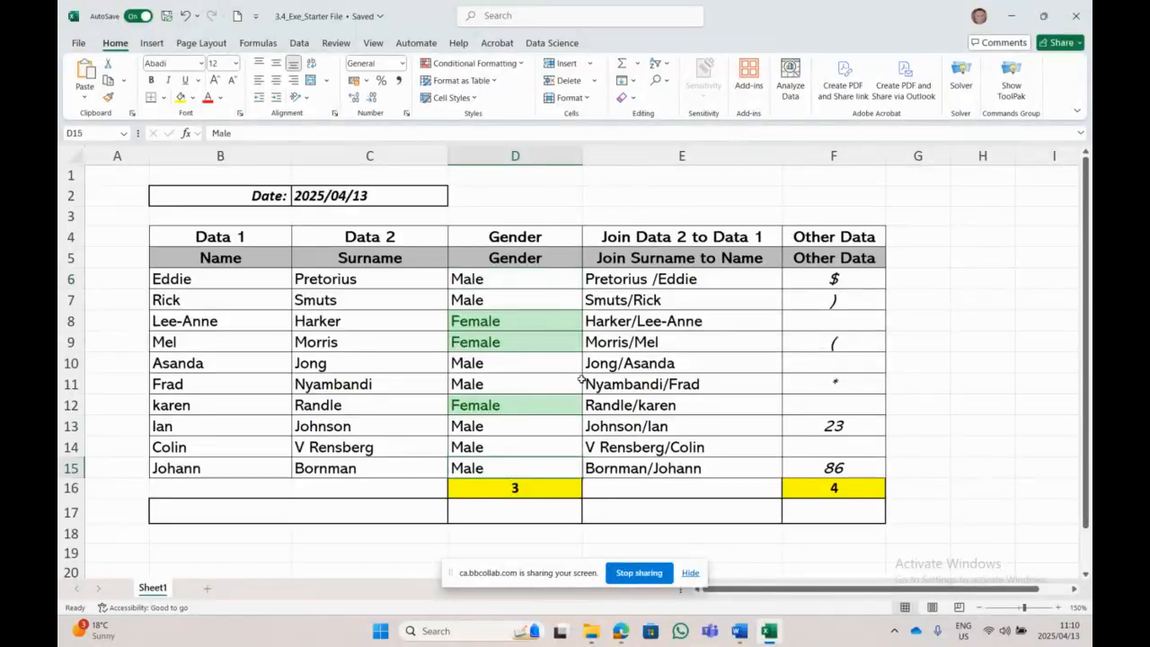
click(526, 322)
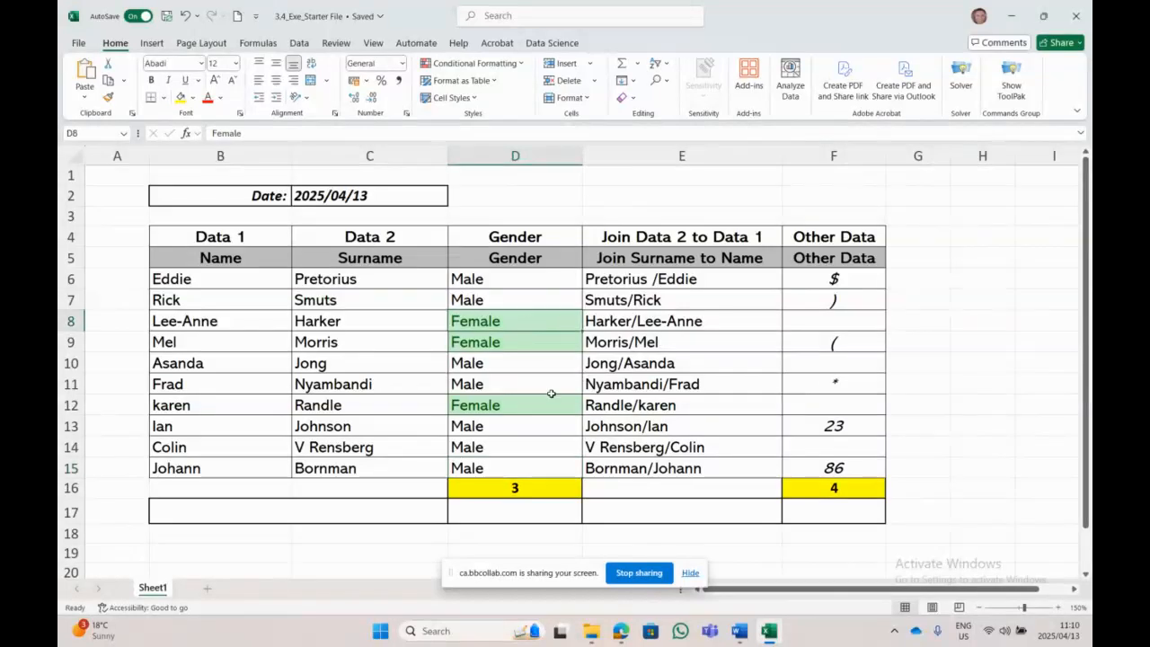
click(533, 343)
click(529, 411)
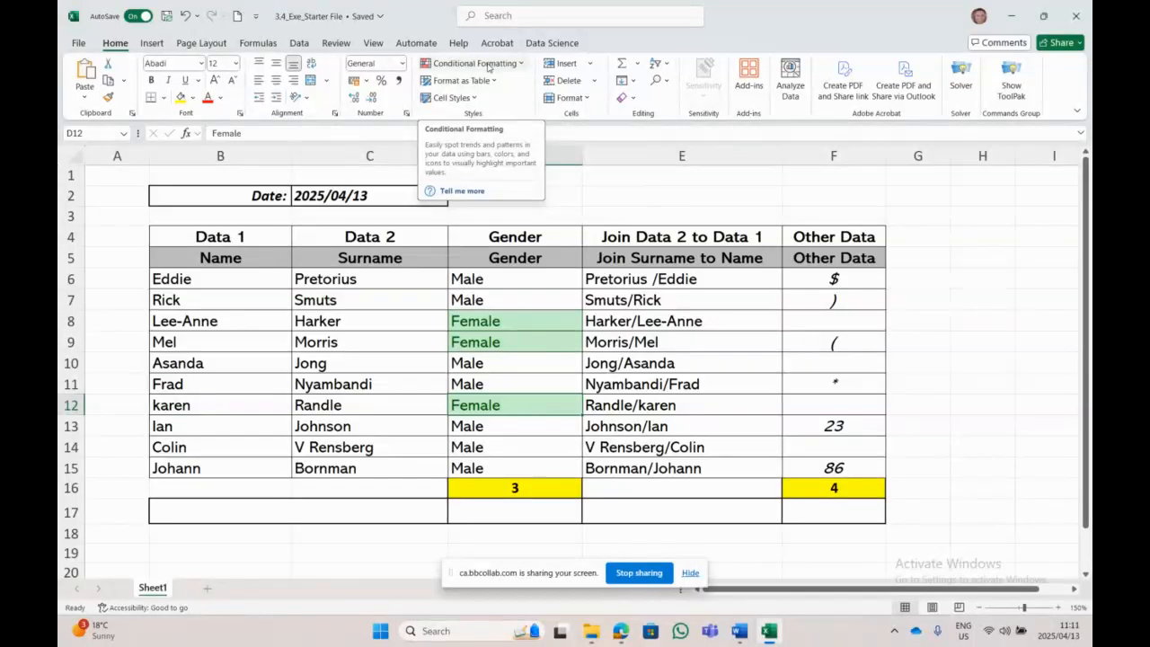
click(488, 68)
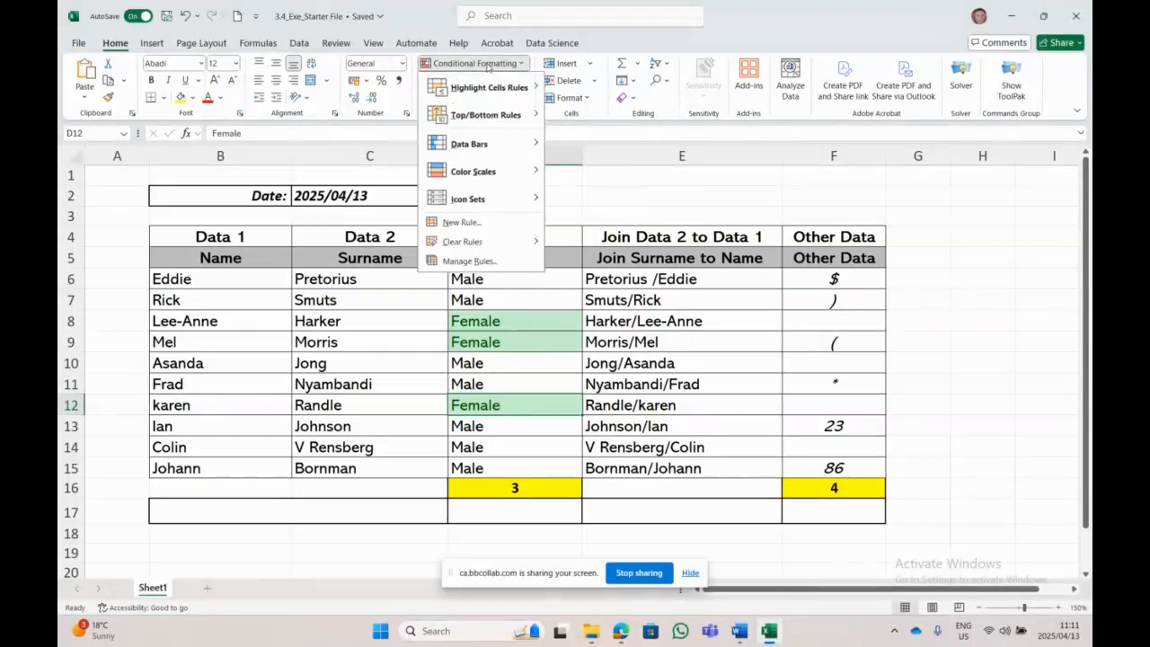
mouse_move(490, 90)
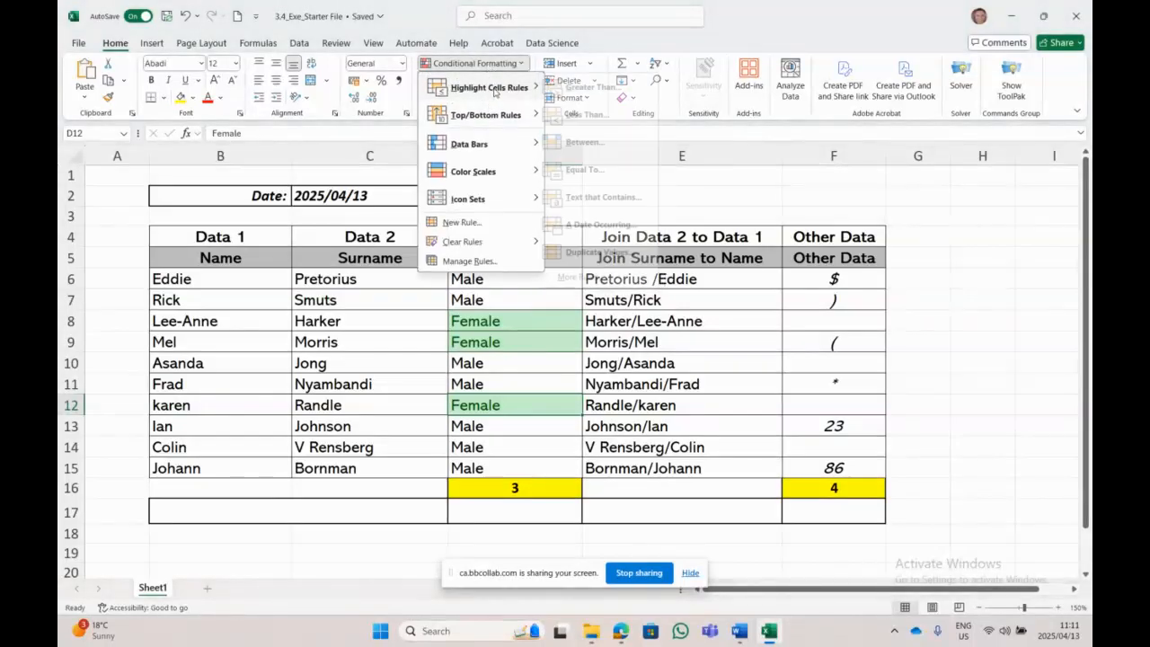
click(616, 198)
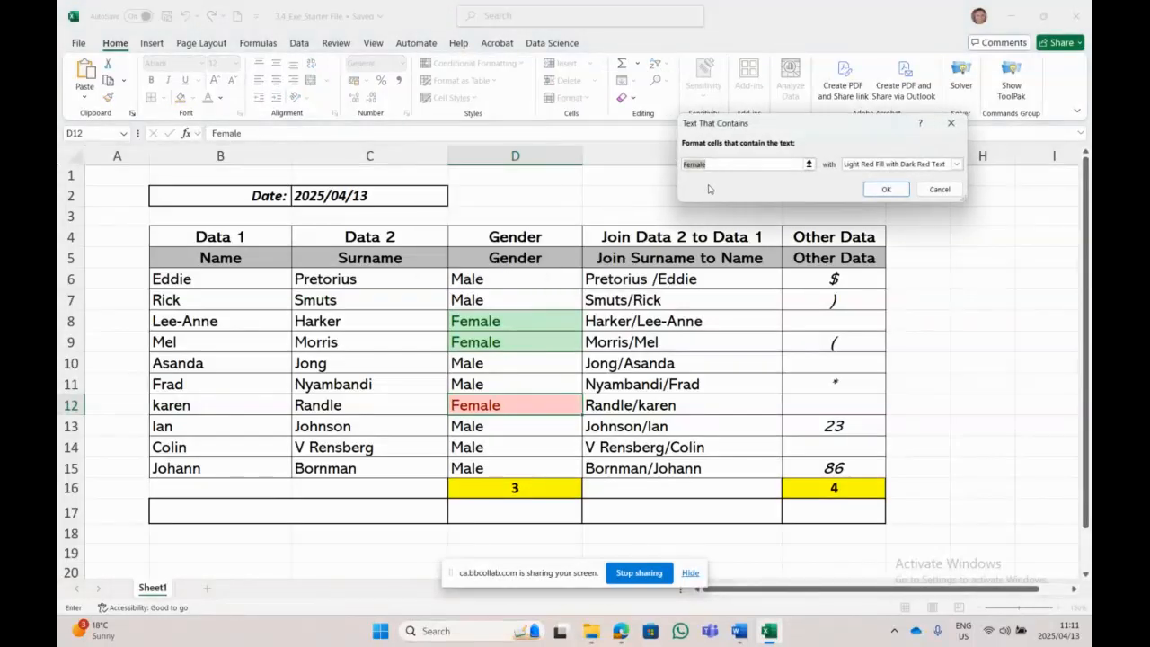
text(males)
key(Right)
key(BackSpace)
text(M)
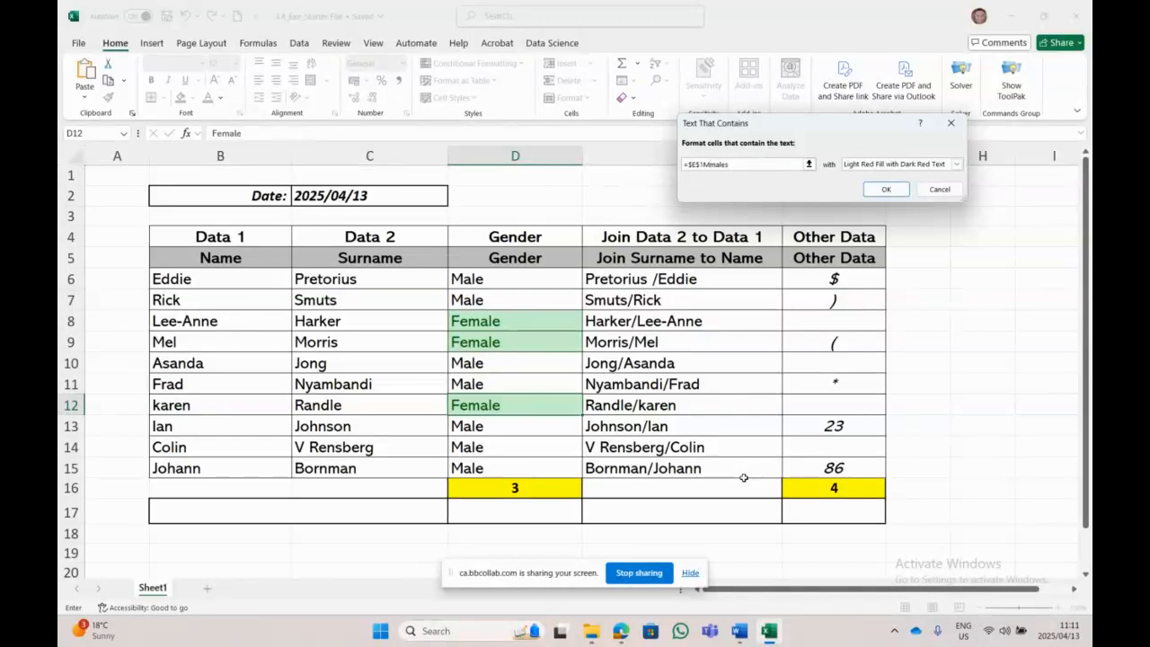
key(BackSpace)
key(BackSpace)
key(BackSpace)
key(BackSpace)
key(BackSpace)
key(BackSpace)
key(Right)
key(BackSpace)
text(M)
key(End)
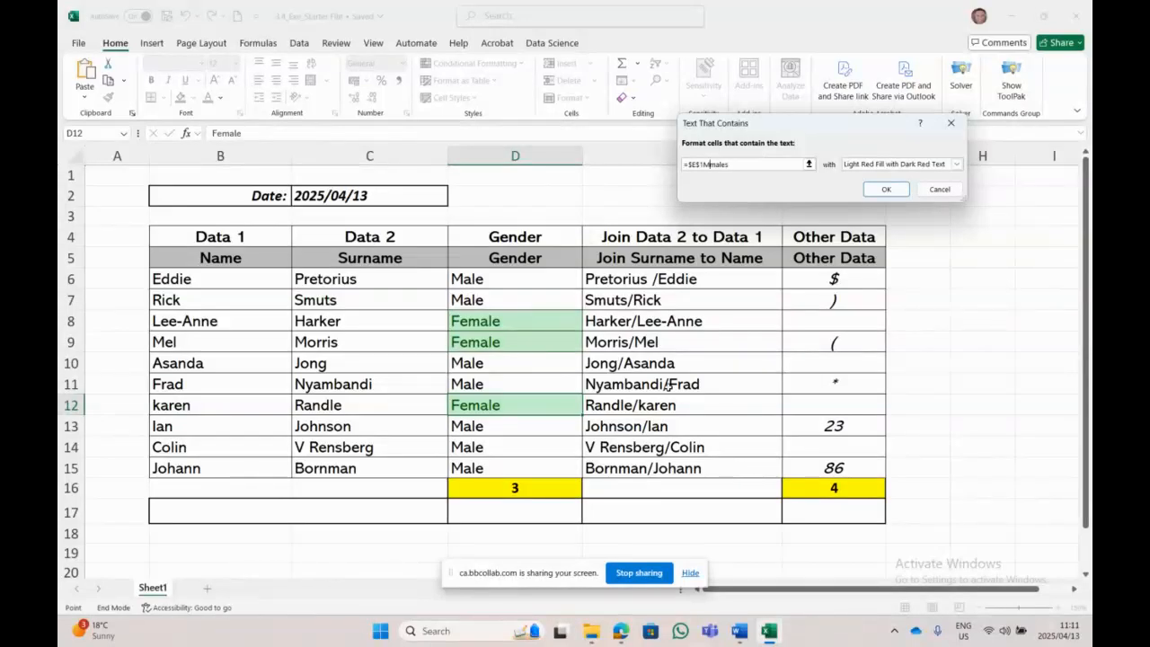
key(BackSpace)
key(BackSpace)
key(BackSpace)
key(BackSpace)
key(BackSpace)
key(BackSpace)
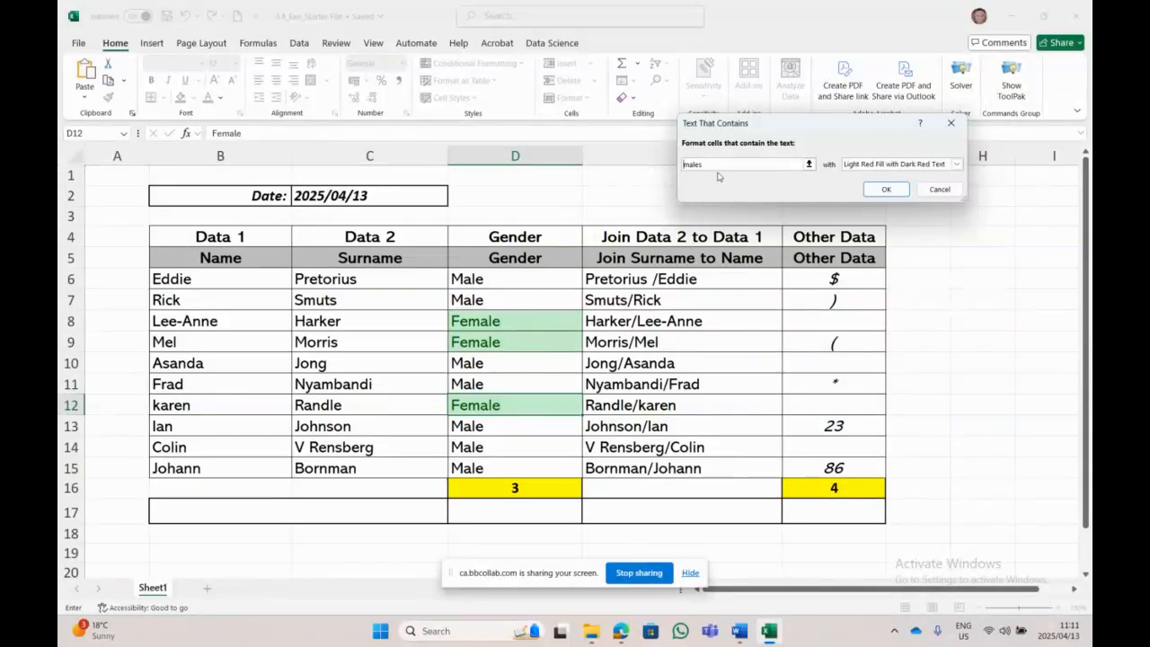
double_click(718, 165)
text(Males)
click(957, 164)
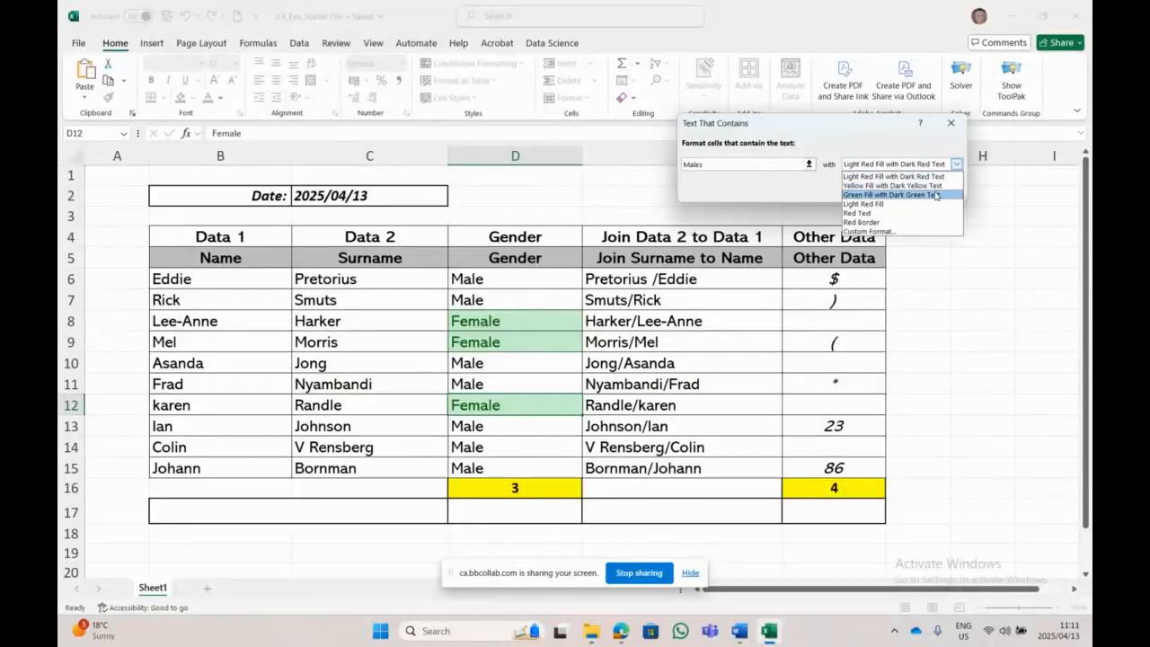
click(930, 186)
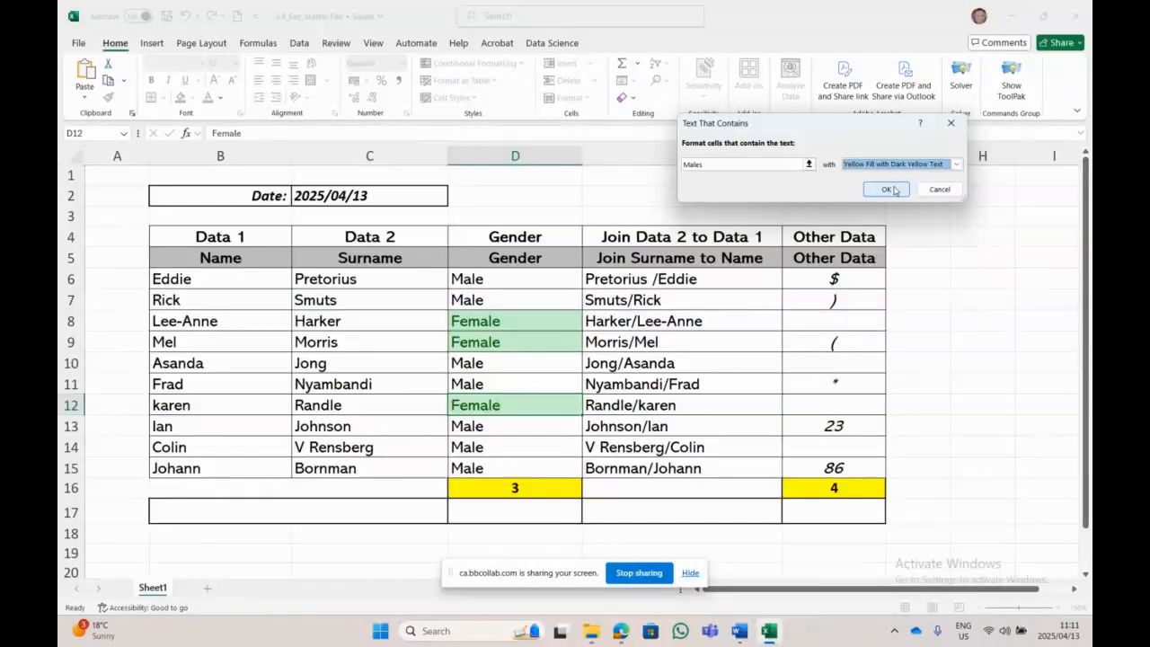
click(886, 189)
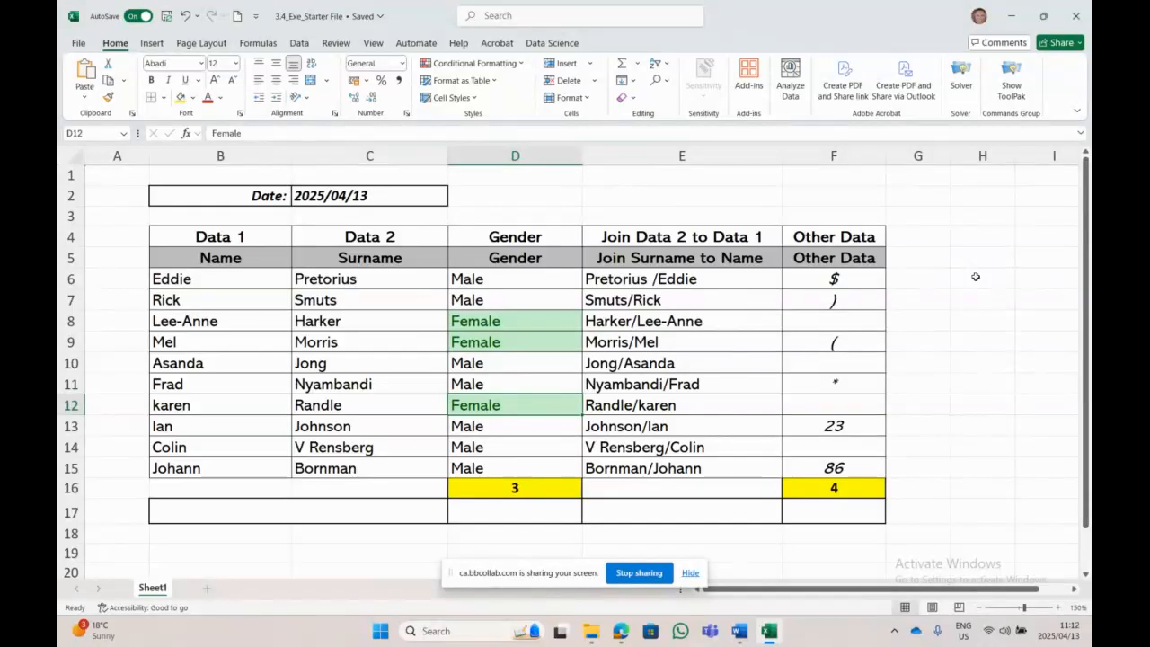
drag(537, 279, 539, 466)
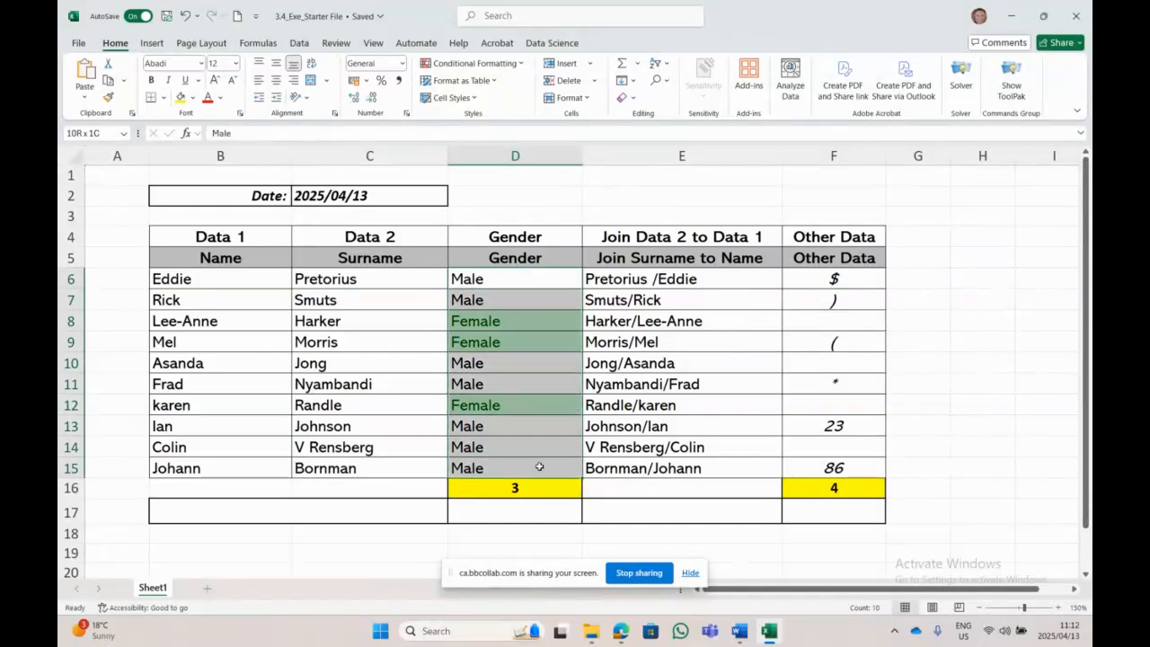
Step: Add a Text that Contains 'Male' rule on D6:D15 with Yellow Fill with Dark Yellow Text
click(472, 63)
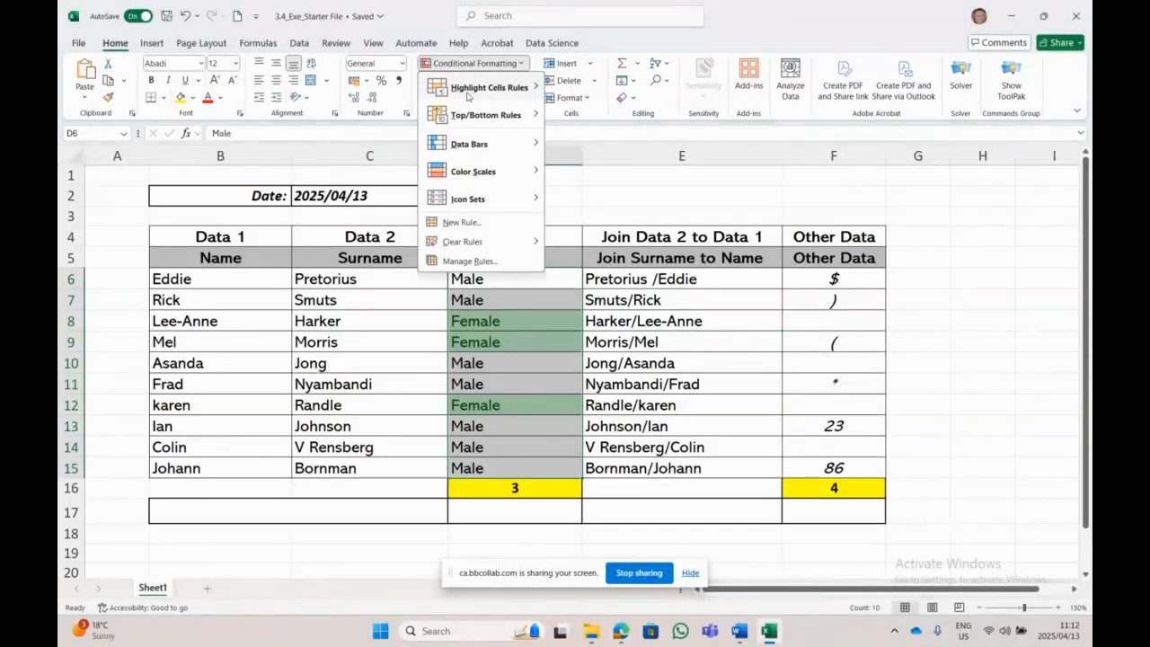
mouse_move(468, 90)
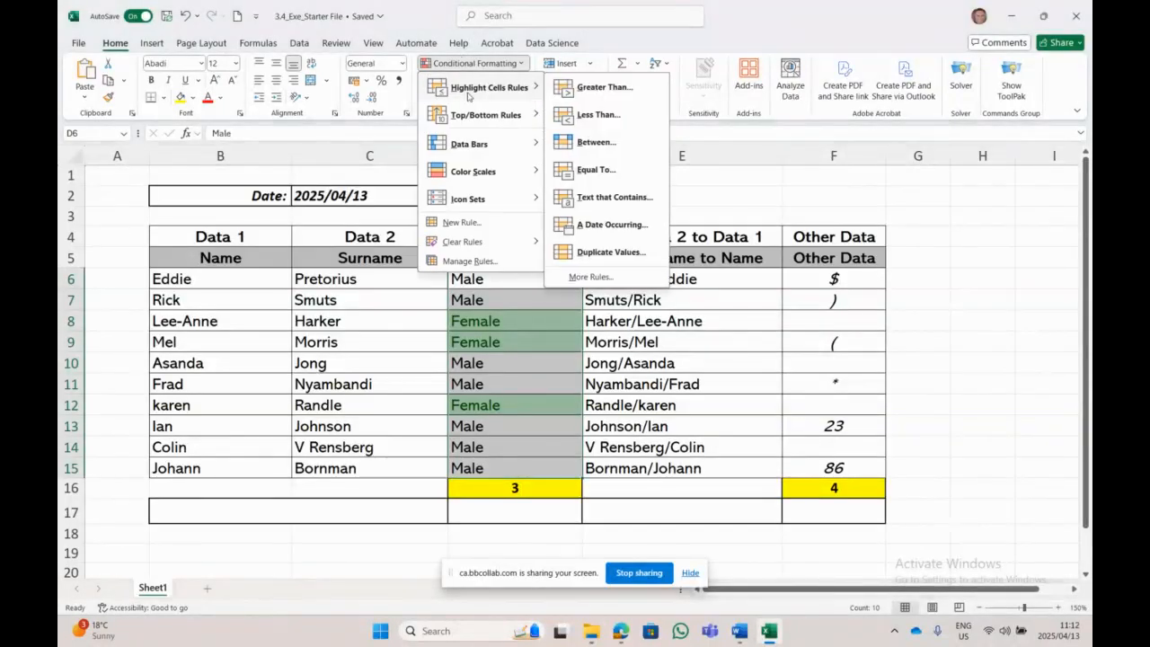
click(602, 203)
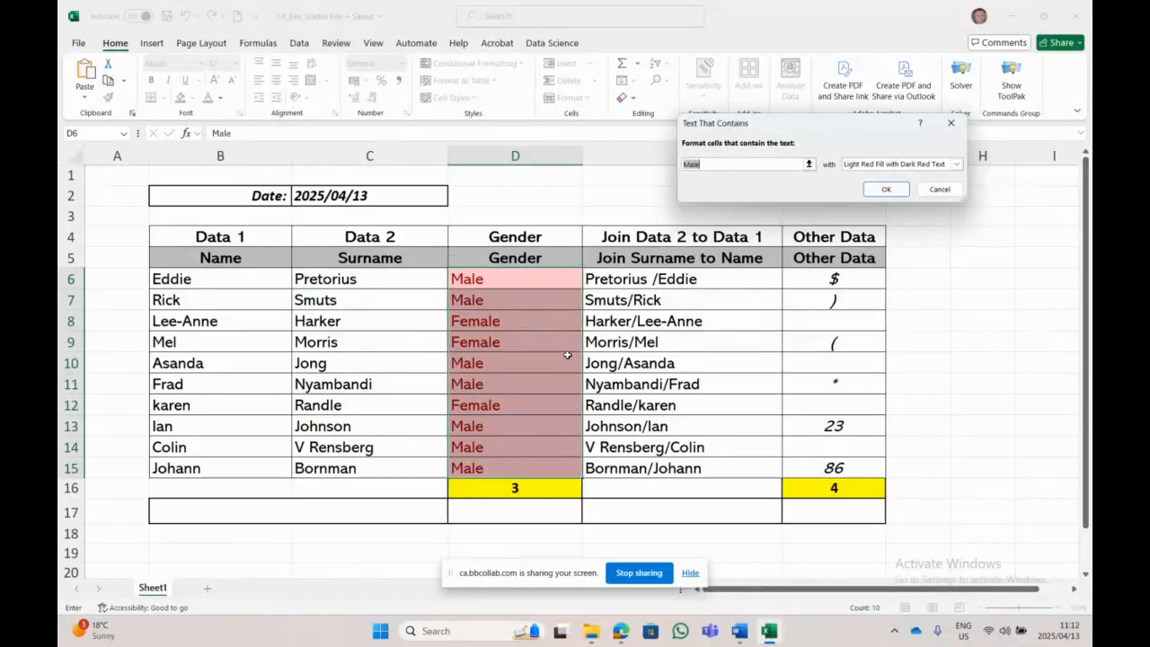
click(957, 166)
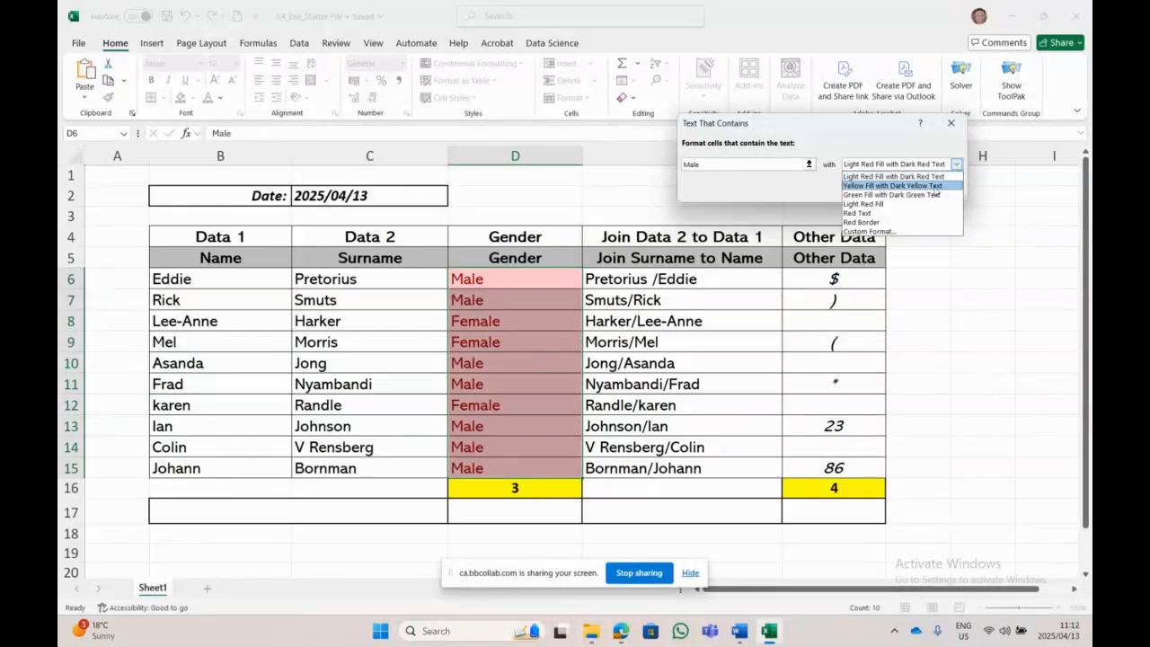
click(937, 188)
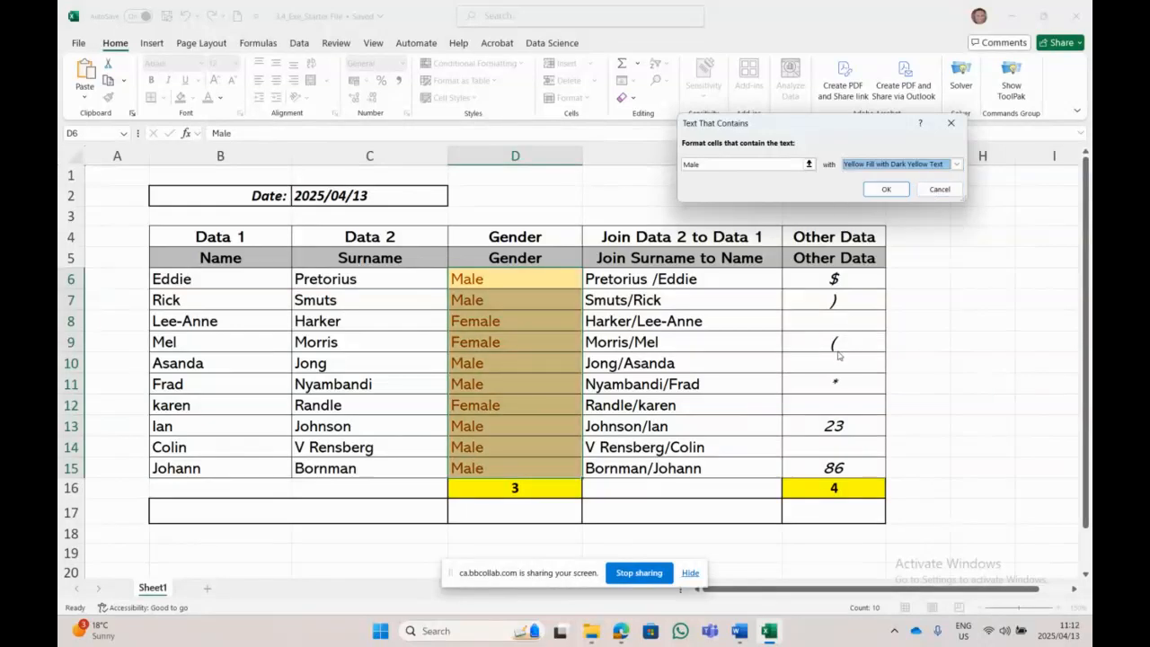
click(885, 189)
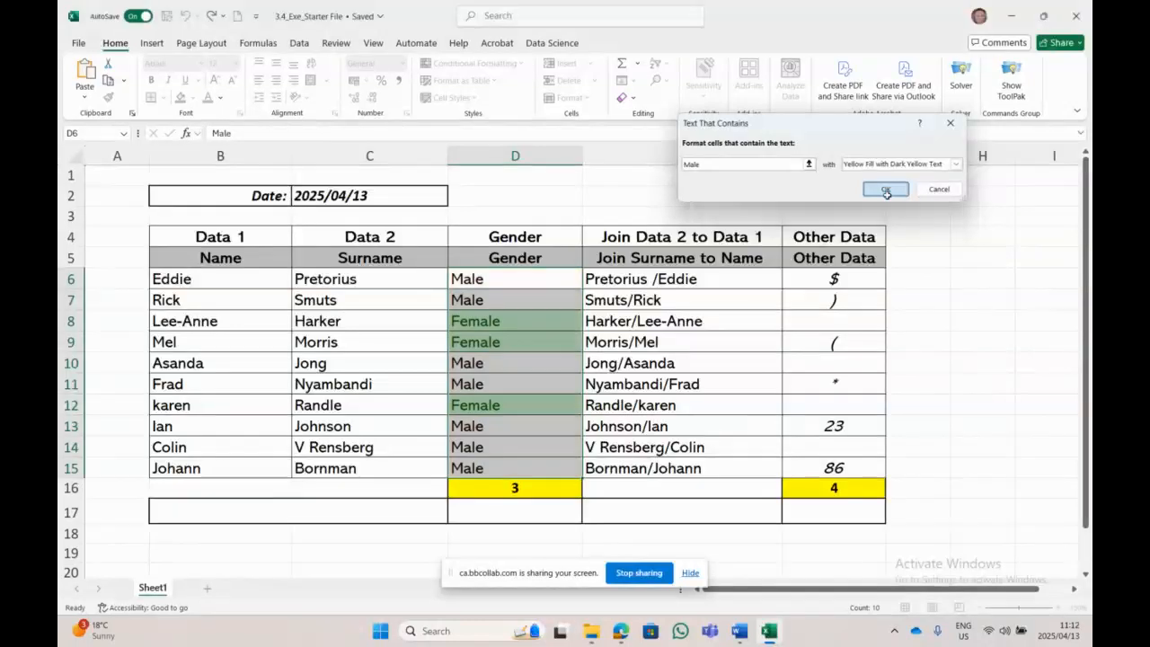
click(835, 383)
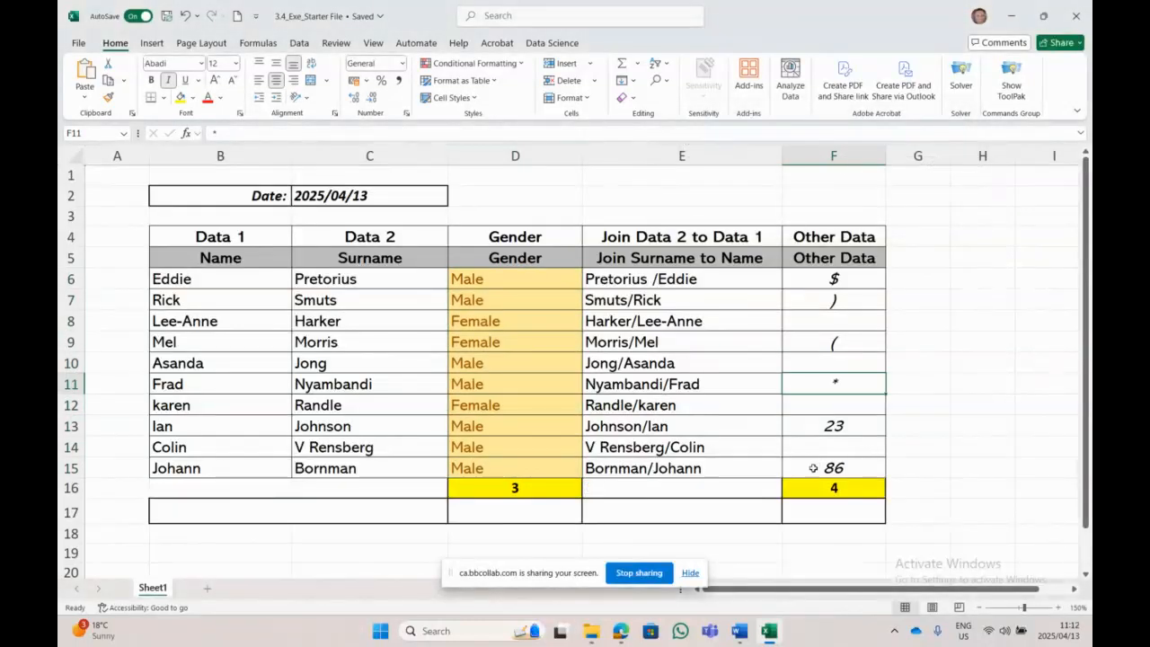
Step: Use Clear Rules from Selected Cells on D6:D15 to strip their conditional formatting
drag(508, 280, 523, 468)
click(474, 63)
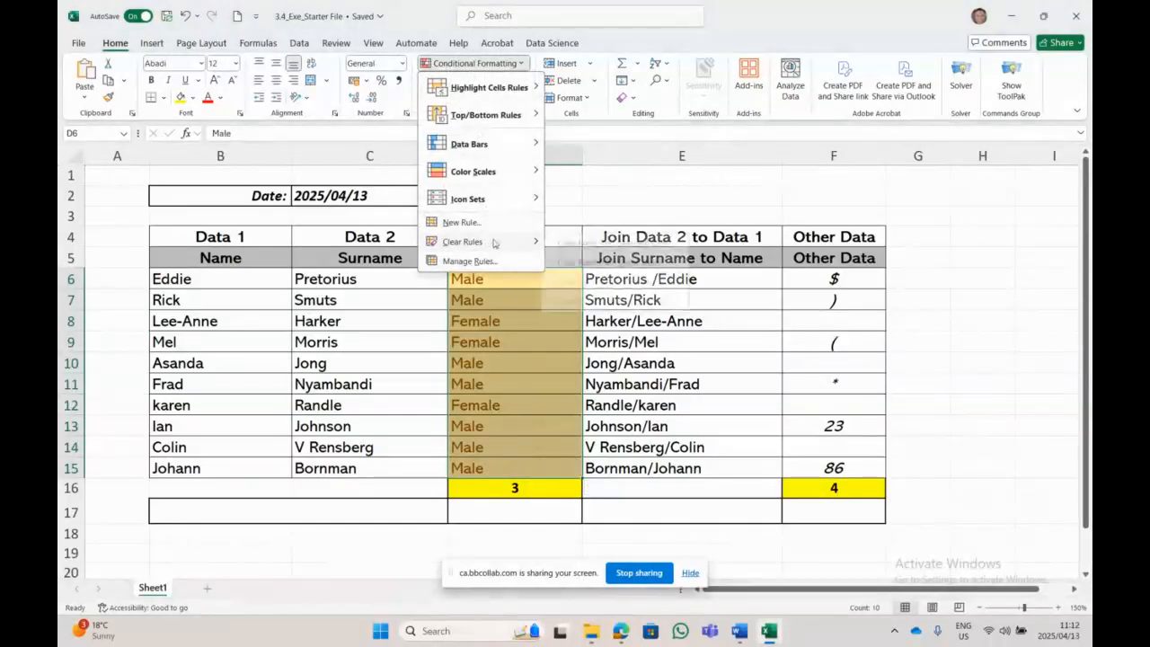
mouse_move(493, 242)
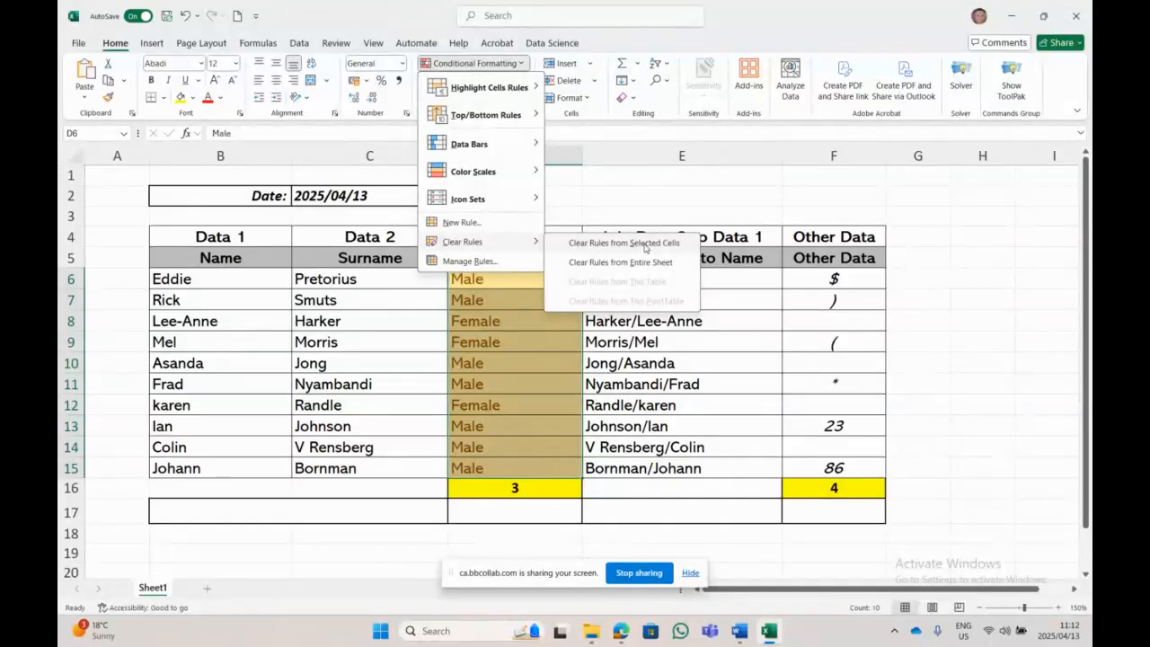
click(645, 244)
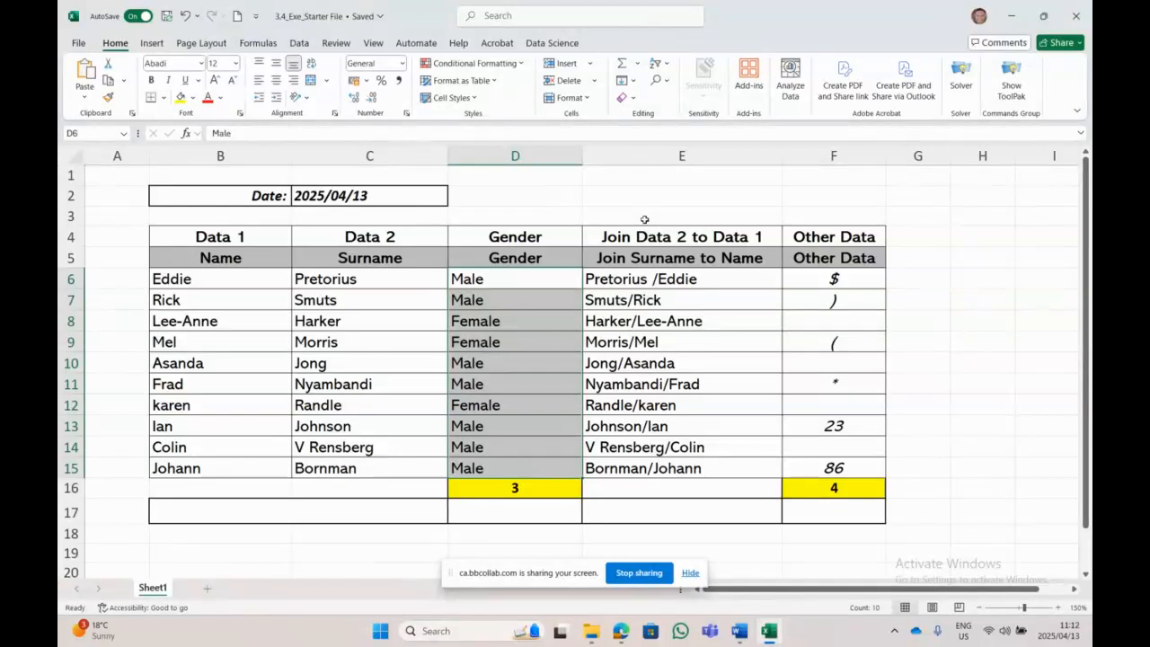
click(474, 62)
mouse_move(495, 96)
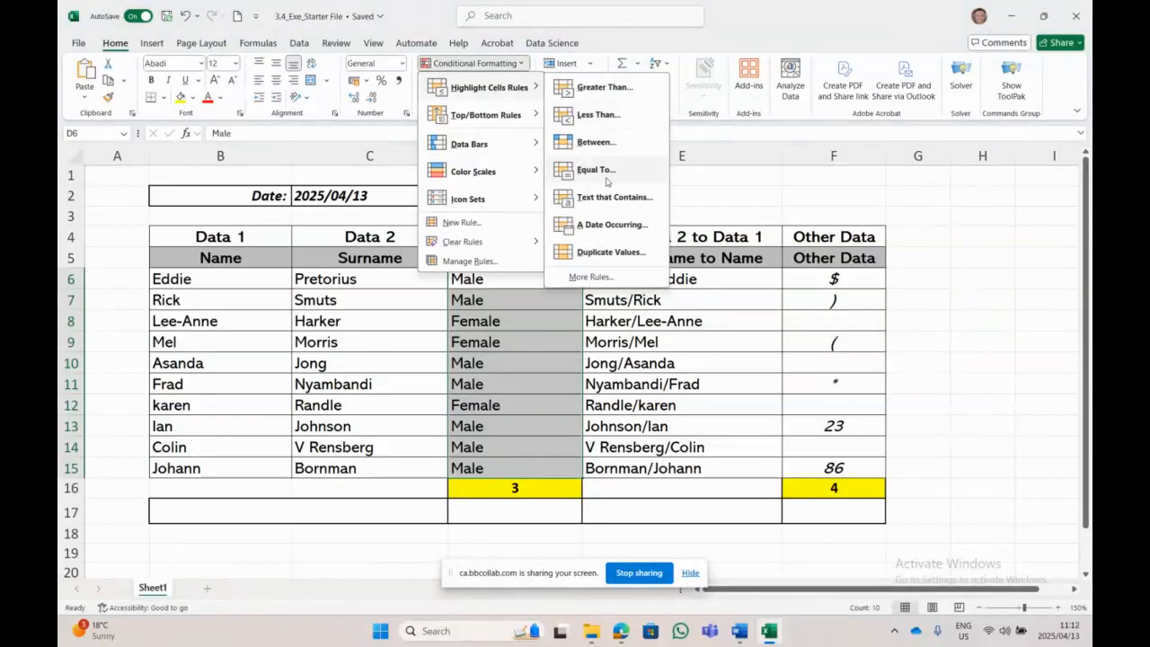
Step: Apply a Text that Contains 'Male' rule with Light Red Fill with Dark Red Text
click(607, 198)
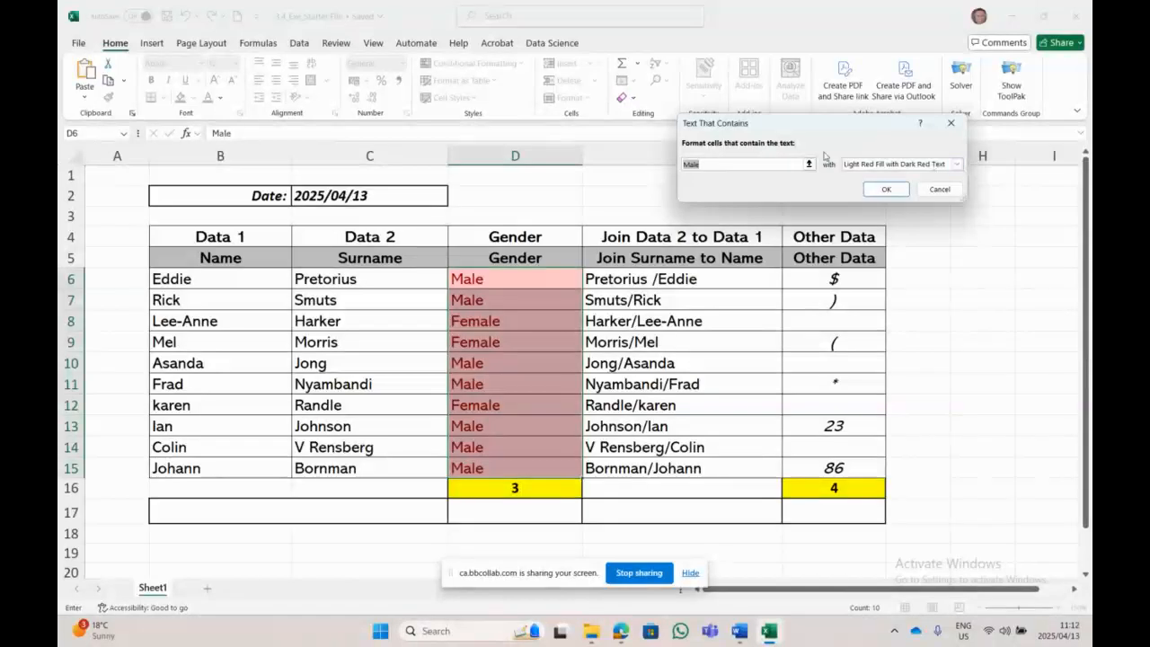
click(731, 163)
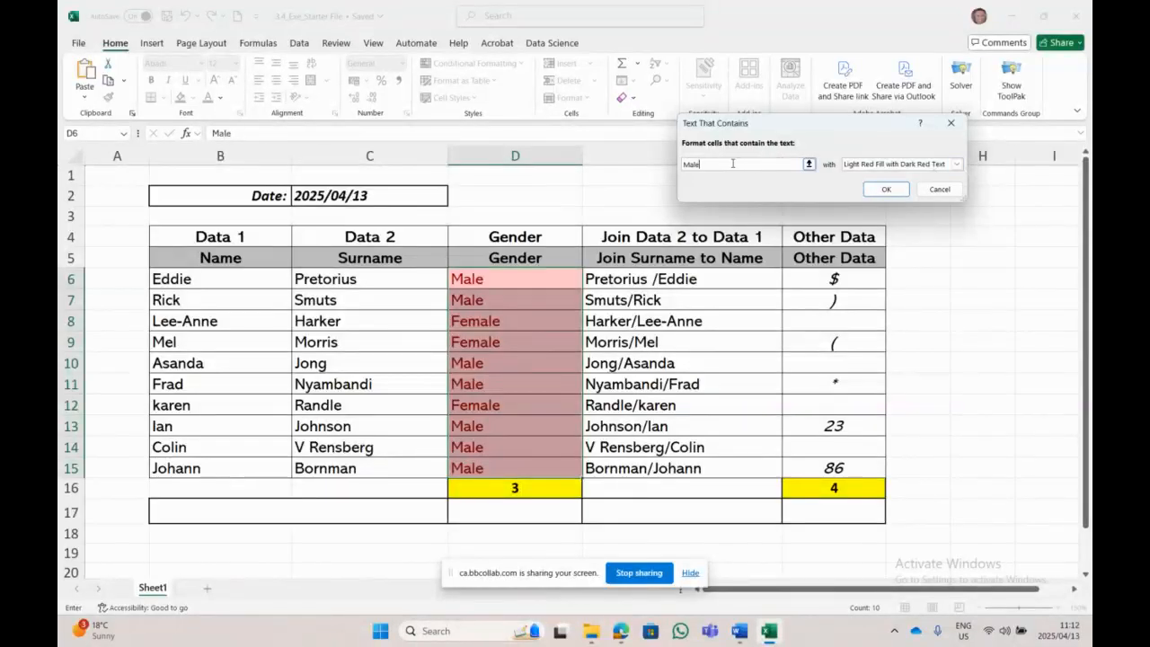
click(957, 165)
click(914, 179)
key(Down)
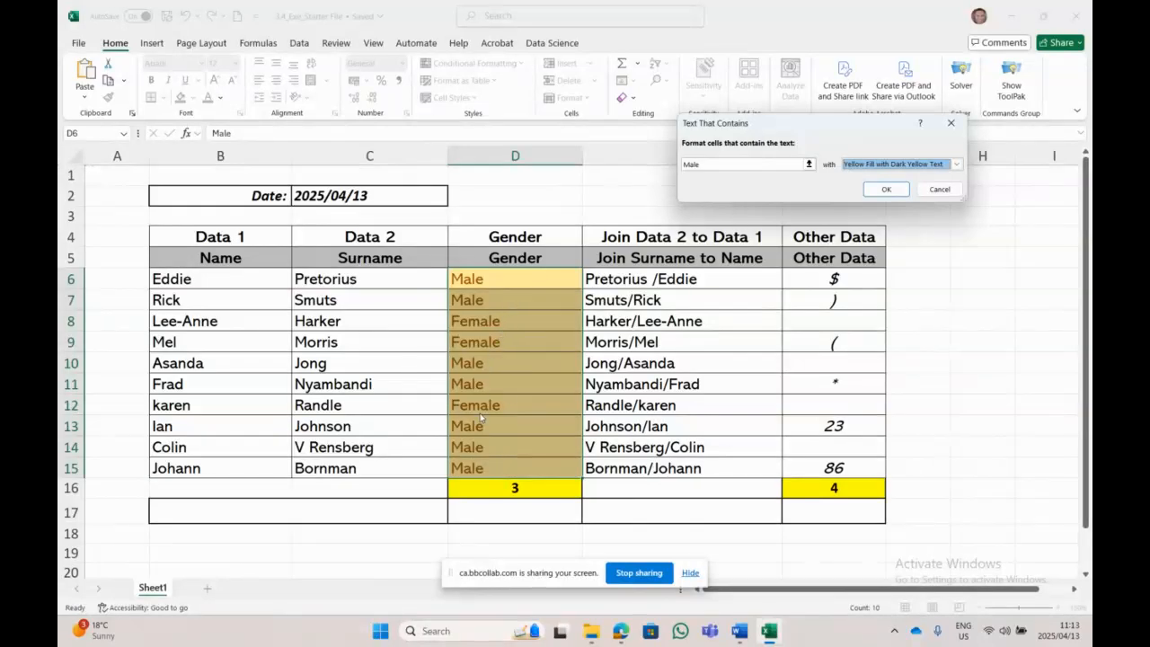
click(726, 164)
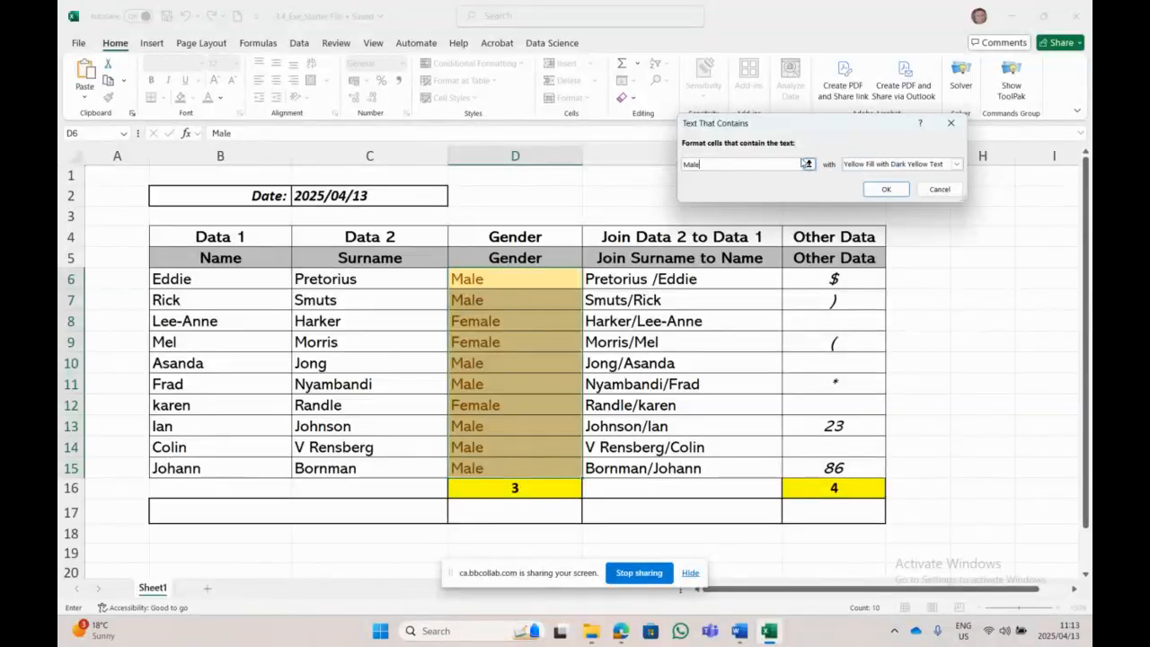
click(807, 164)
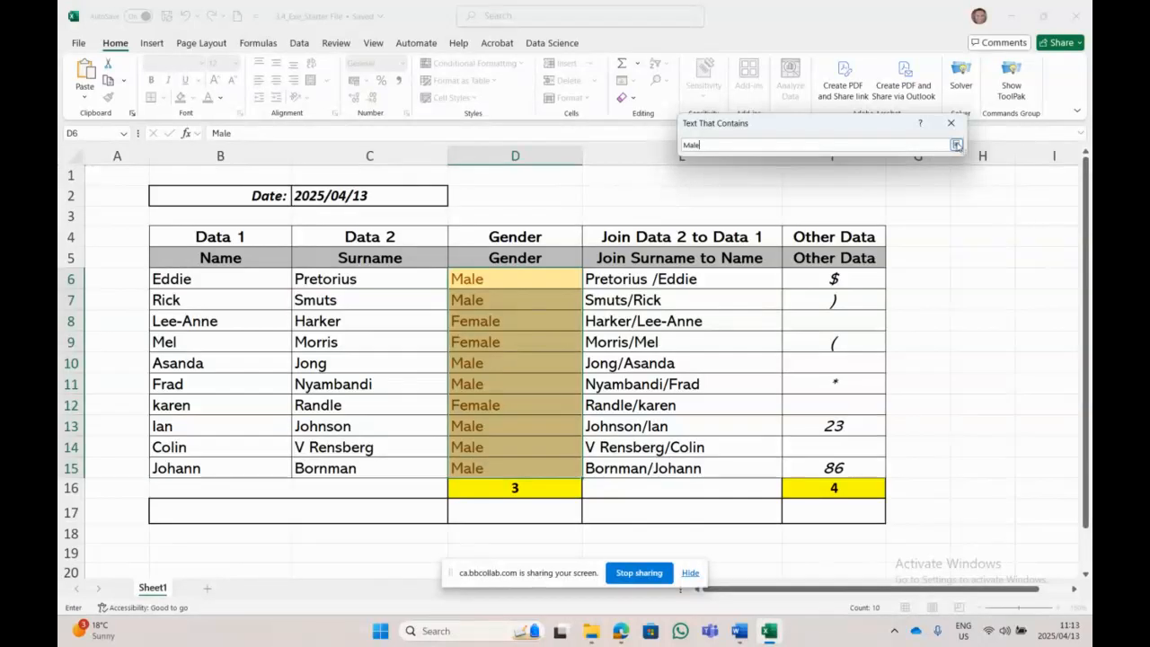
click(956, 145)
click(957, 163)
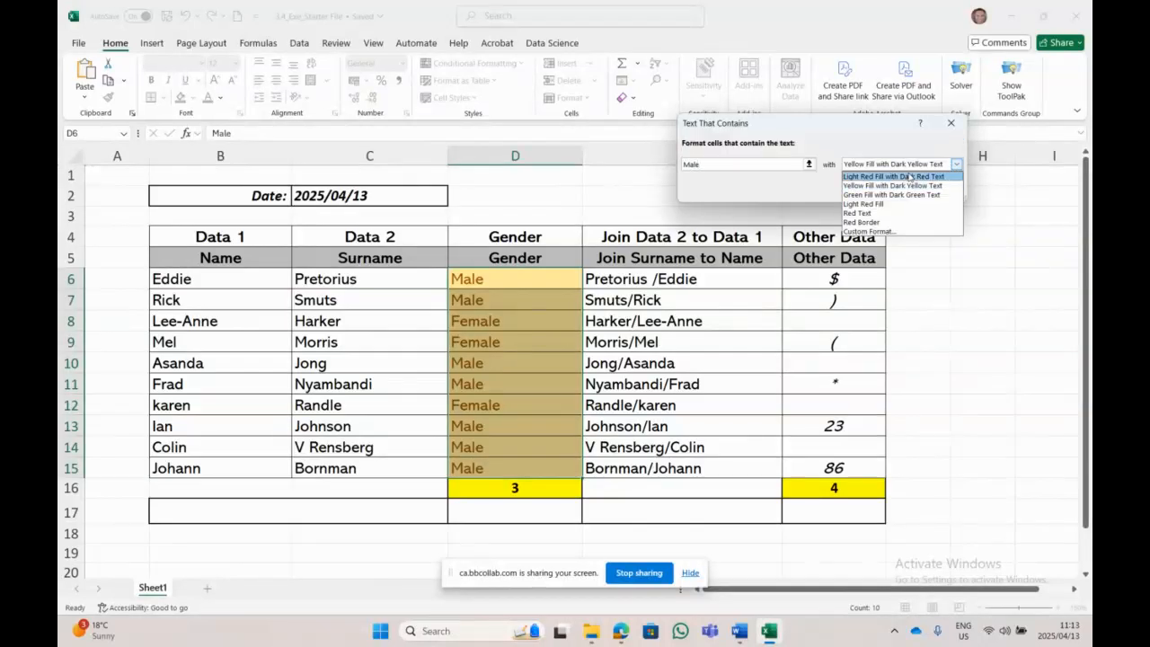
click(909, 174)
click(907, 165)
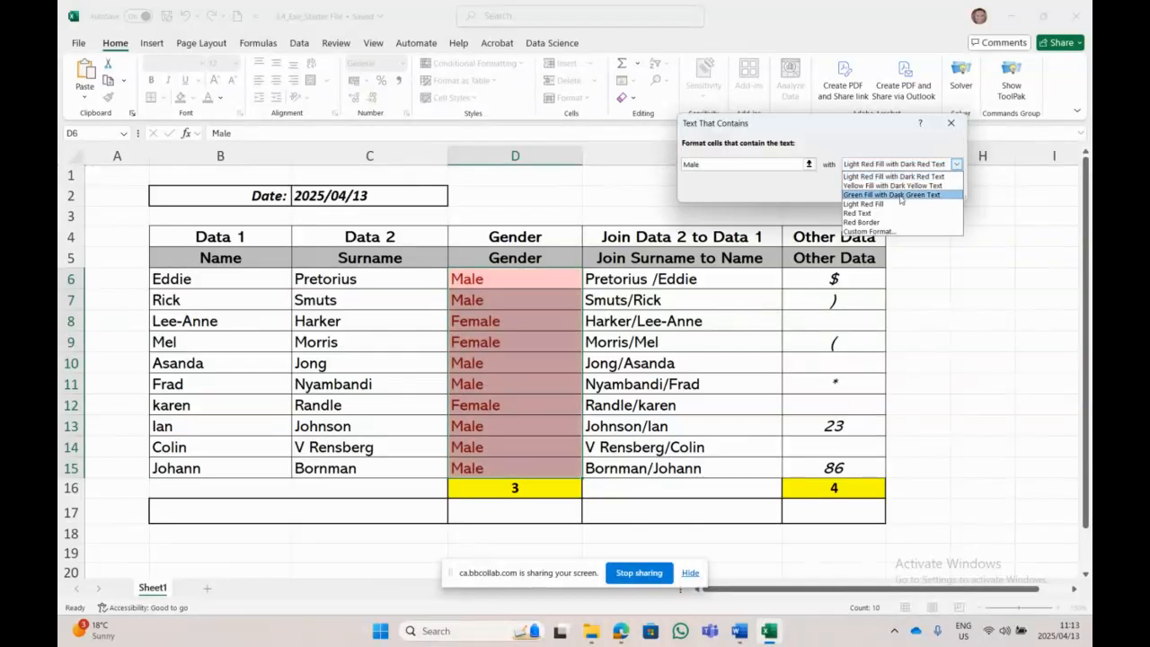
click(894, 172)
click(886, 189)
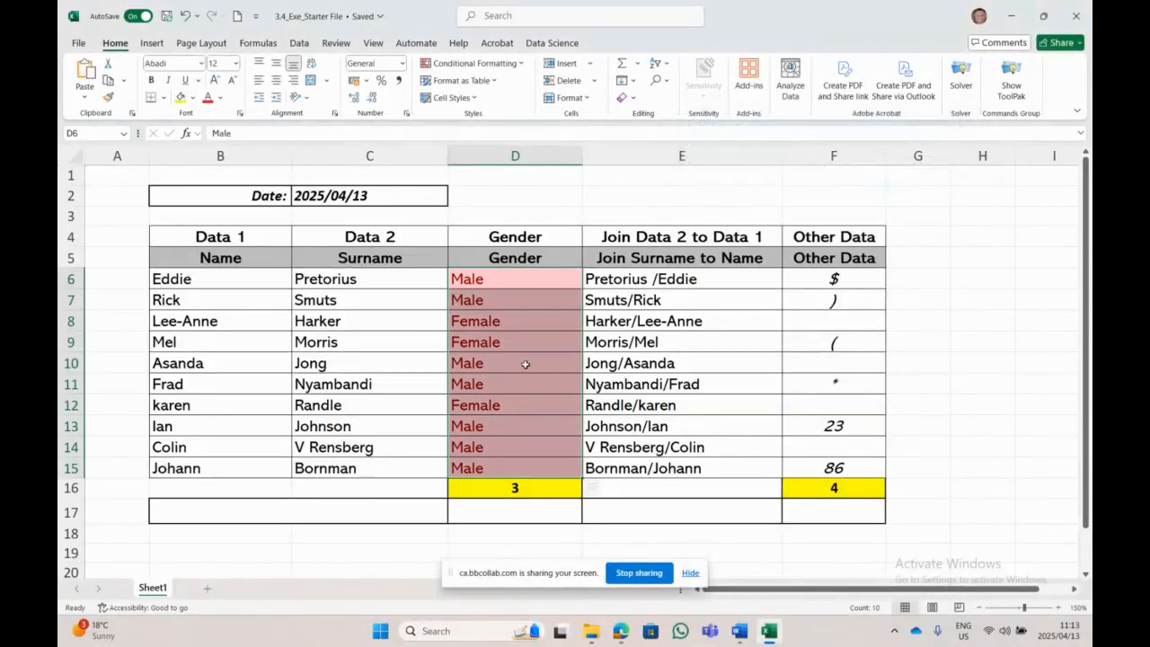
Step: Clear Rules from Entire Sheet, then reselect the Gender cells D6:D15
drag(559, 275, 534, 467)
click(474, 63)
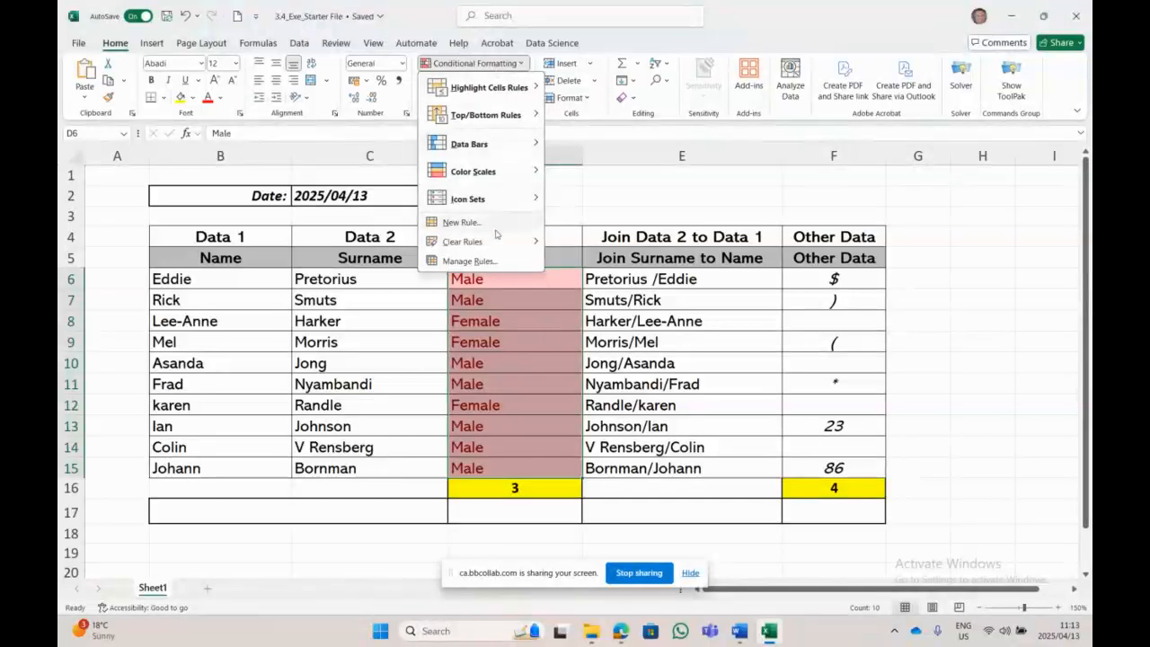
mouse_move(494, 247)
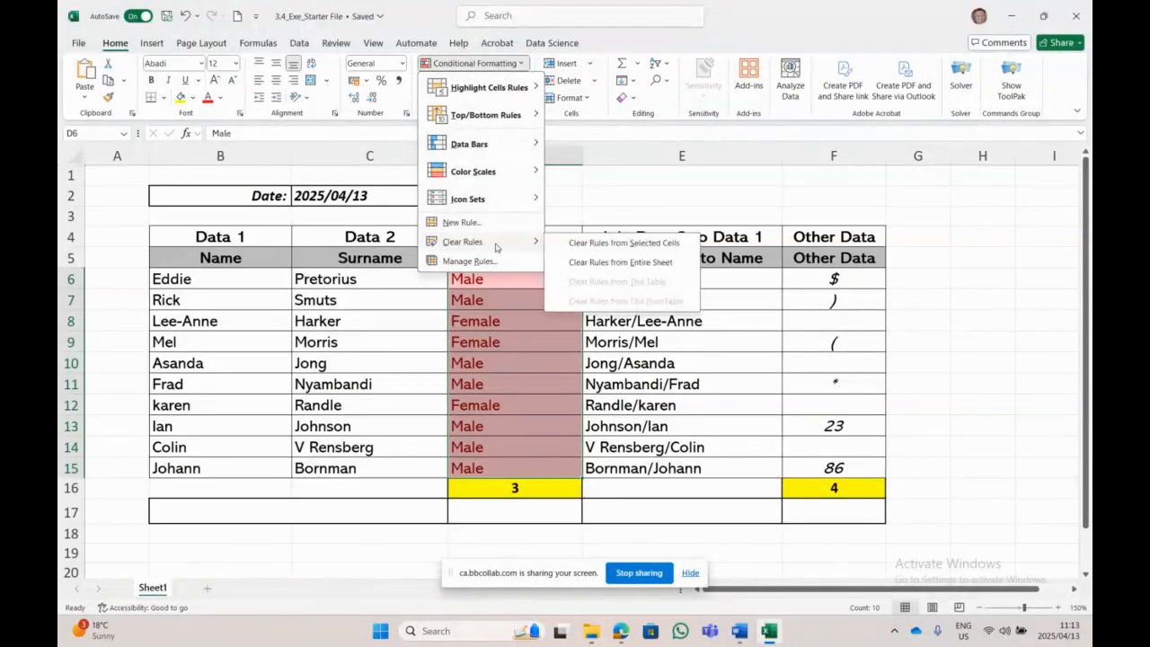
click(669, 263)
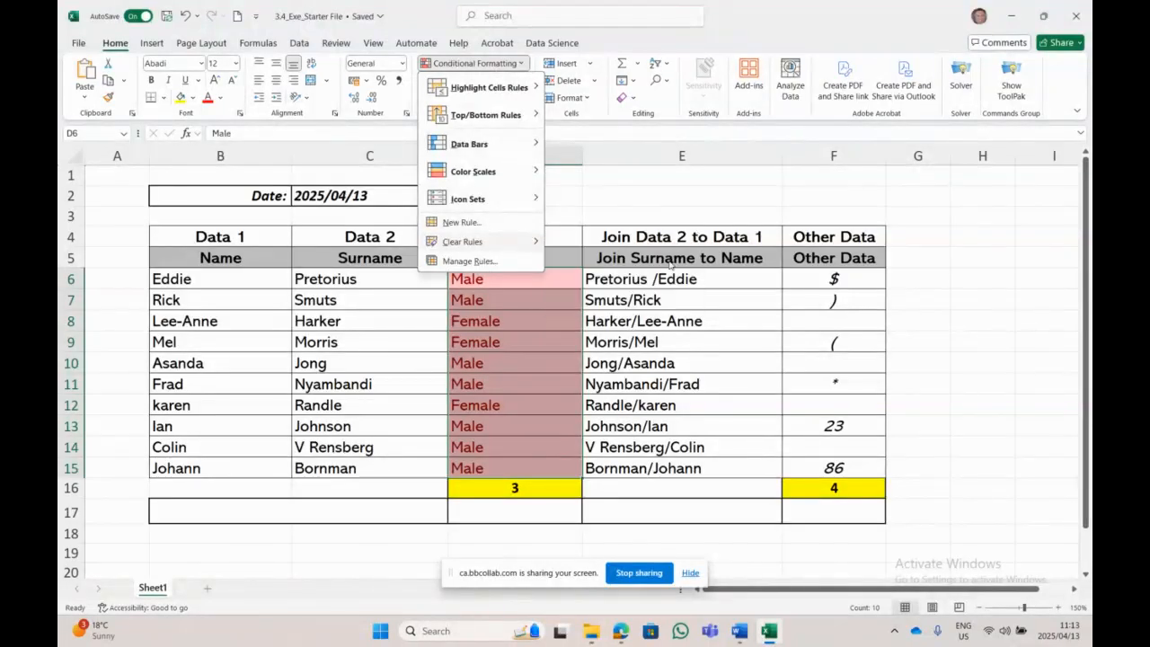
click(982, 404)
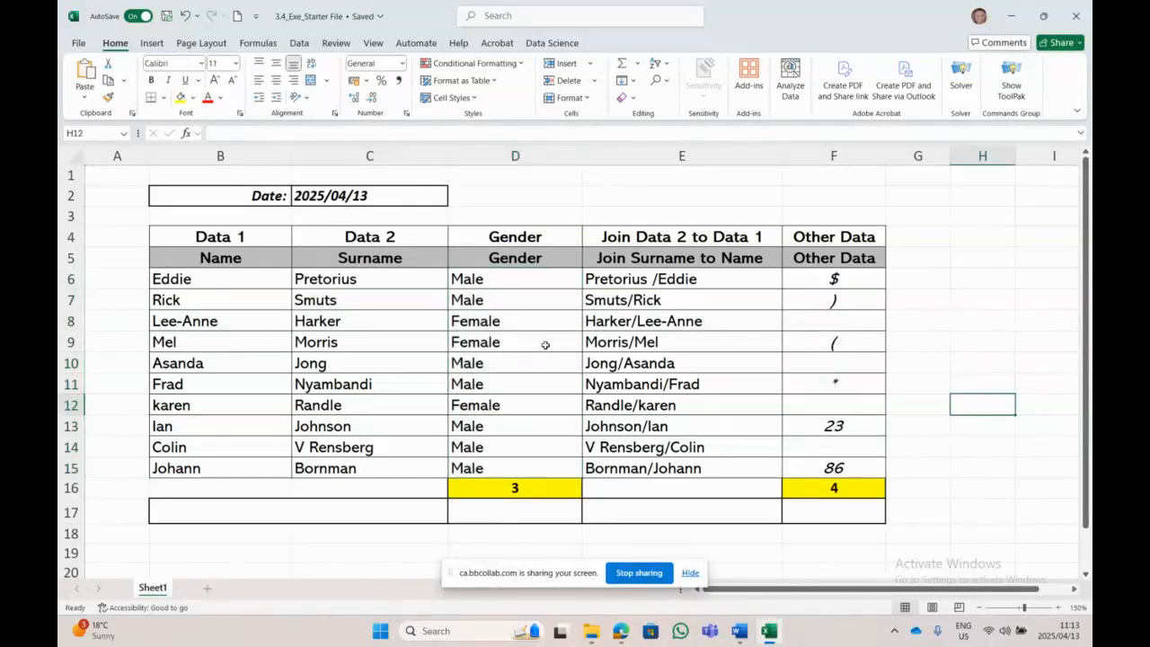
drag(531, 273, 517, 468)
Step: Cancel a new text rule and undo four changes, restoring the green Female highlighting
click(474, 63)
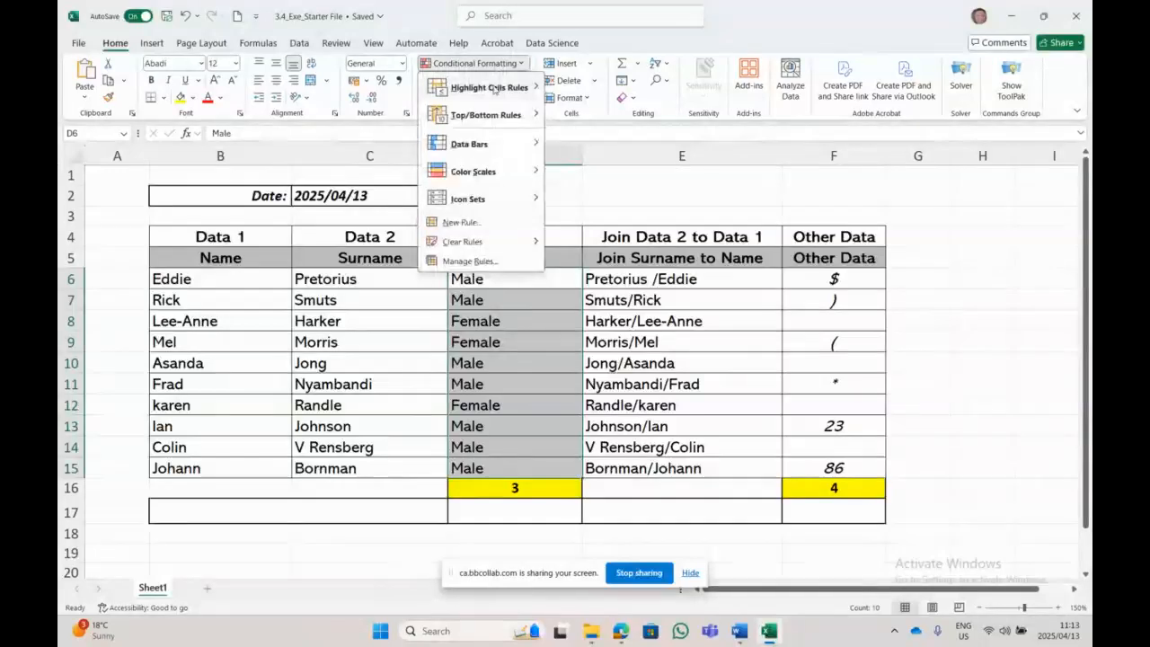
mouse_move(498, 87)
click(611, 196)
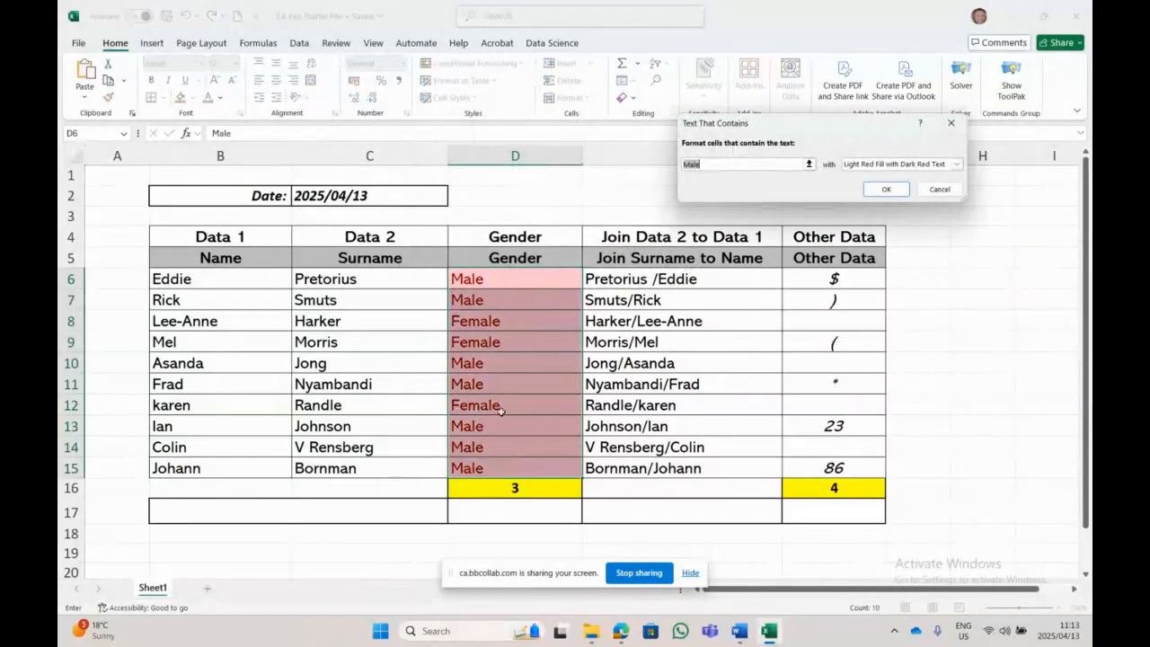
click(939, 190)
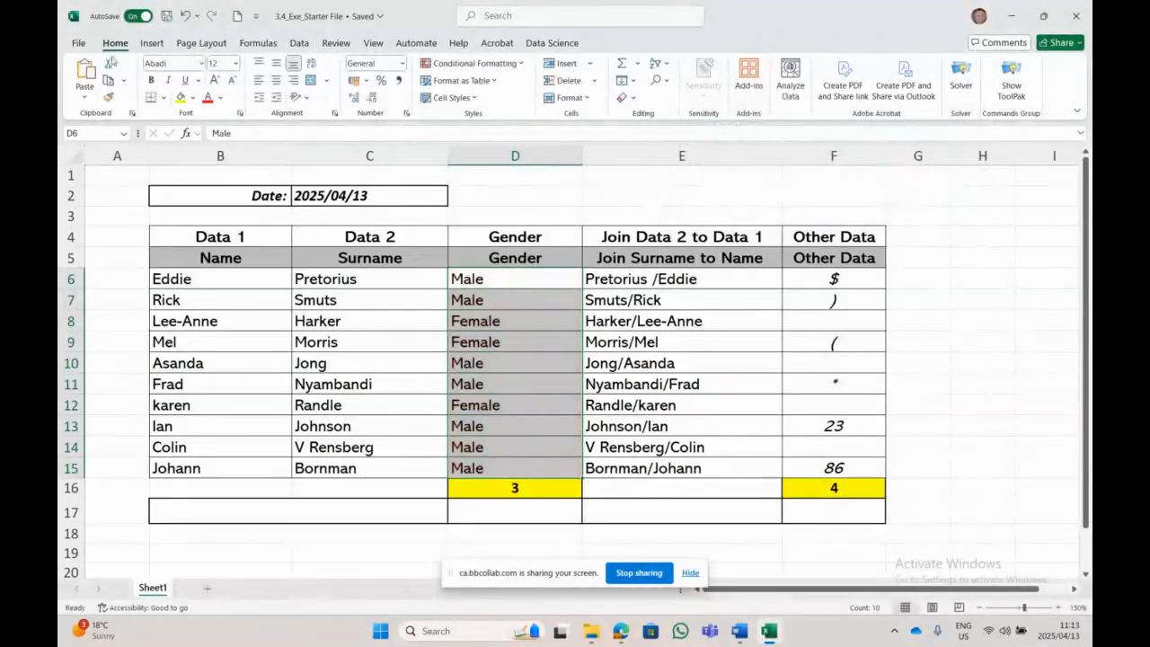
click(184, 18)
click(184, 18)
click(184, 18)
click(184, 18)
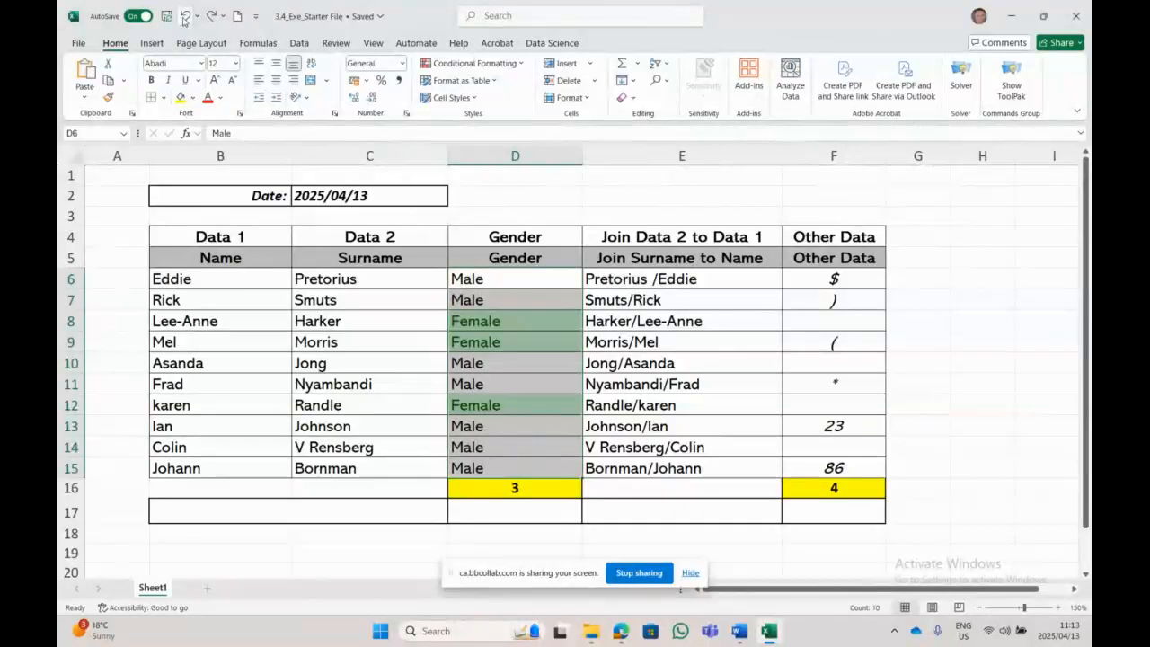
click(1046, 446)
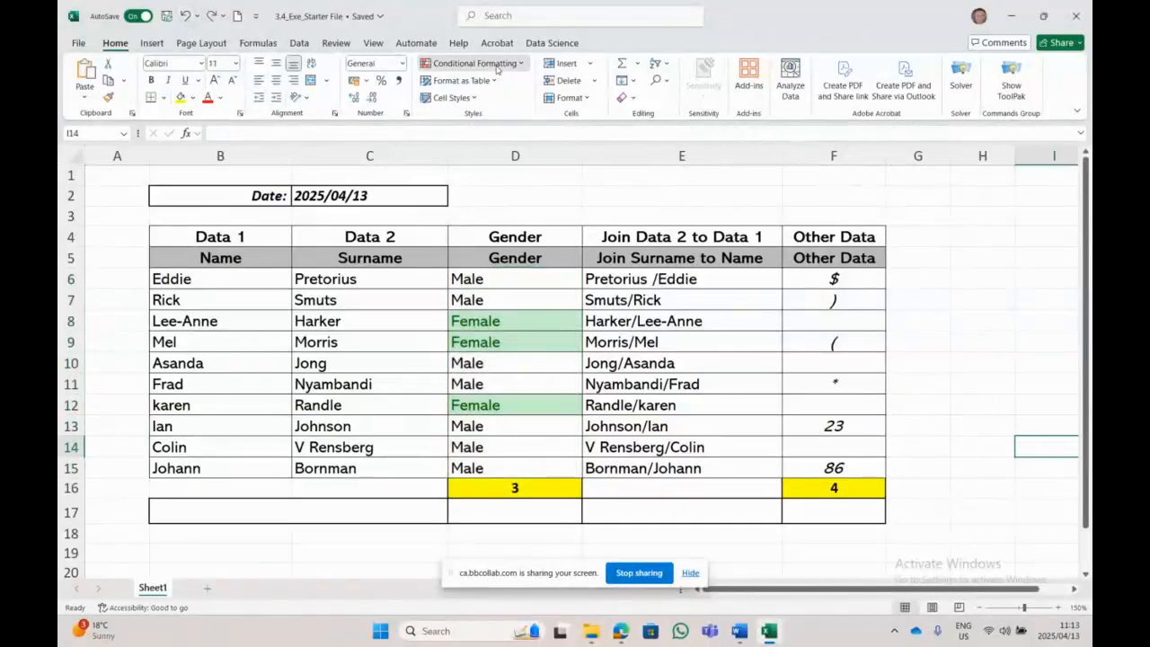
Step: Clear Rules from Entire Sheet so the Gender column is plain, then reselect D6:D15
click(474, 63)
mouse_move(509, 248)
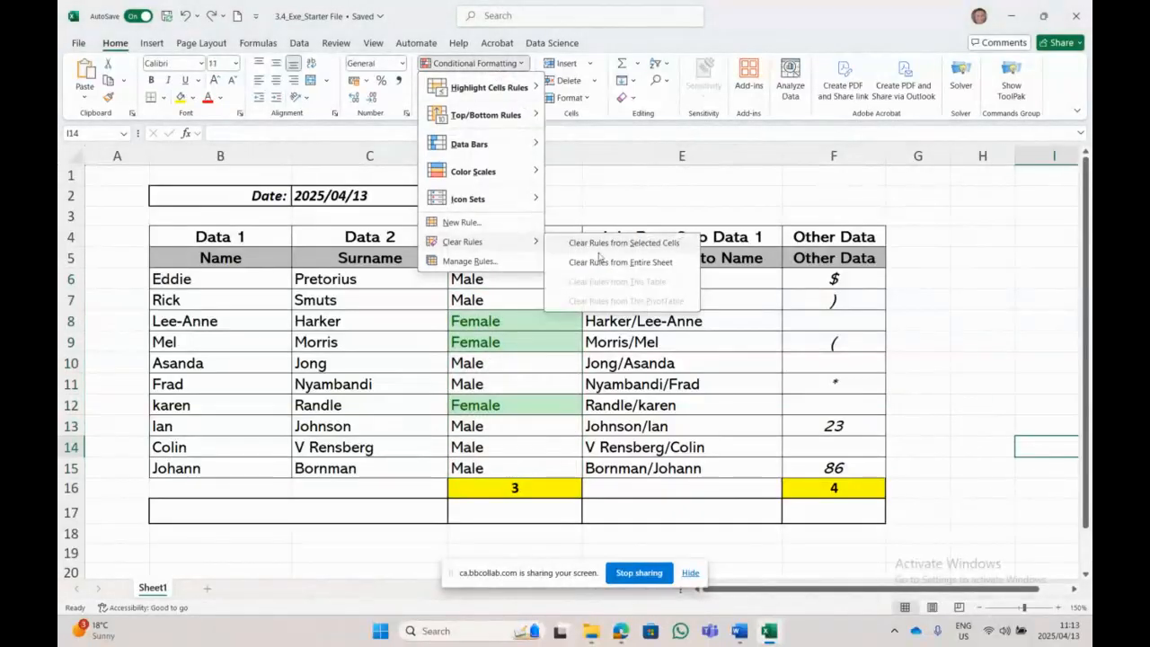
click(600, 258)
drag(503, 279, 527, 462)
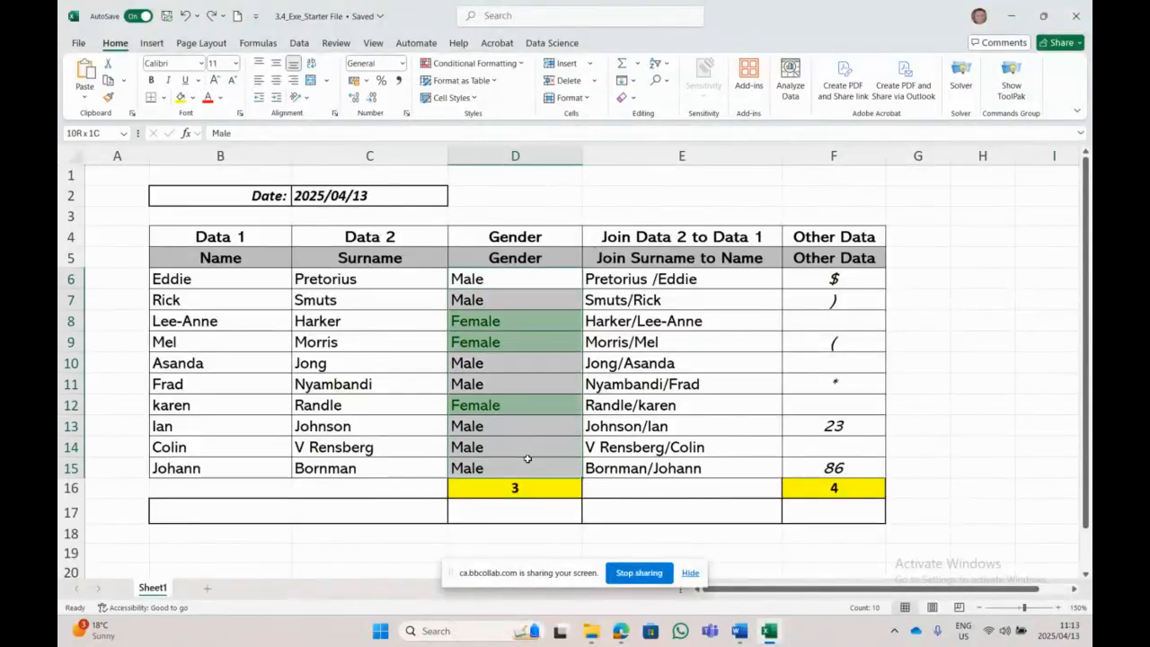
click(482, 67)
mouse_move(497, 245)
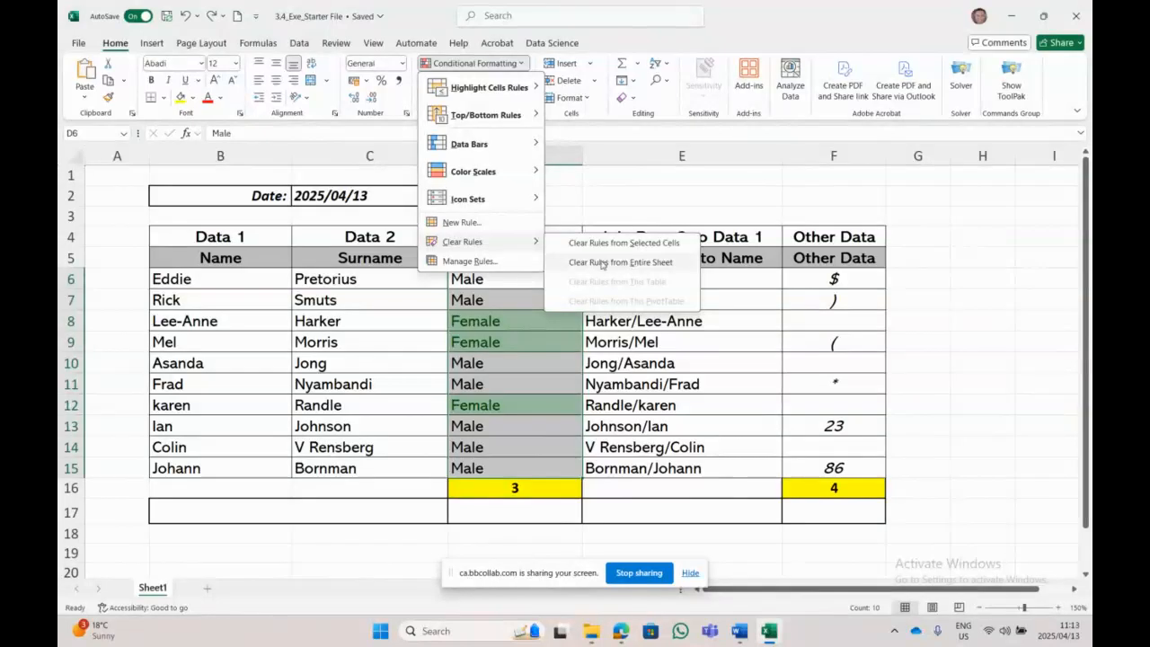
click(616, 244)
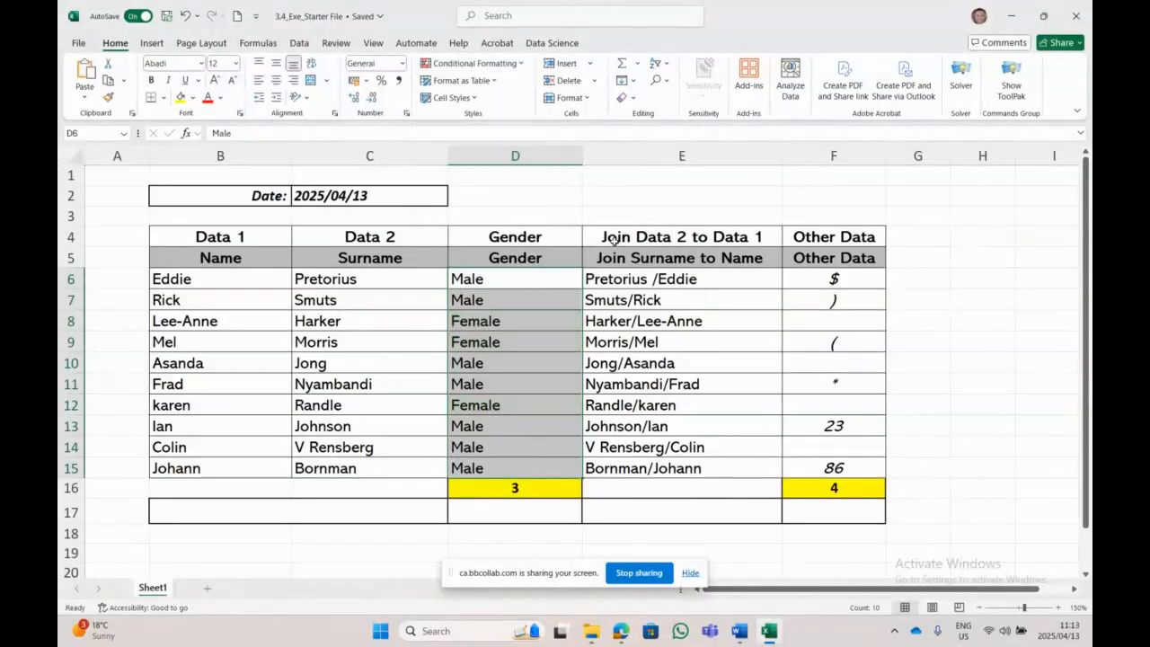
click(976, 343)
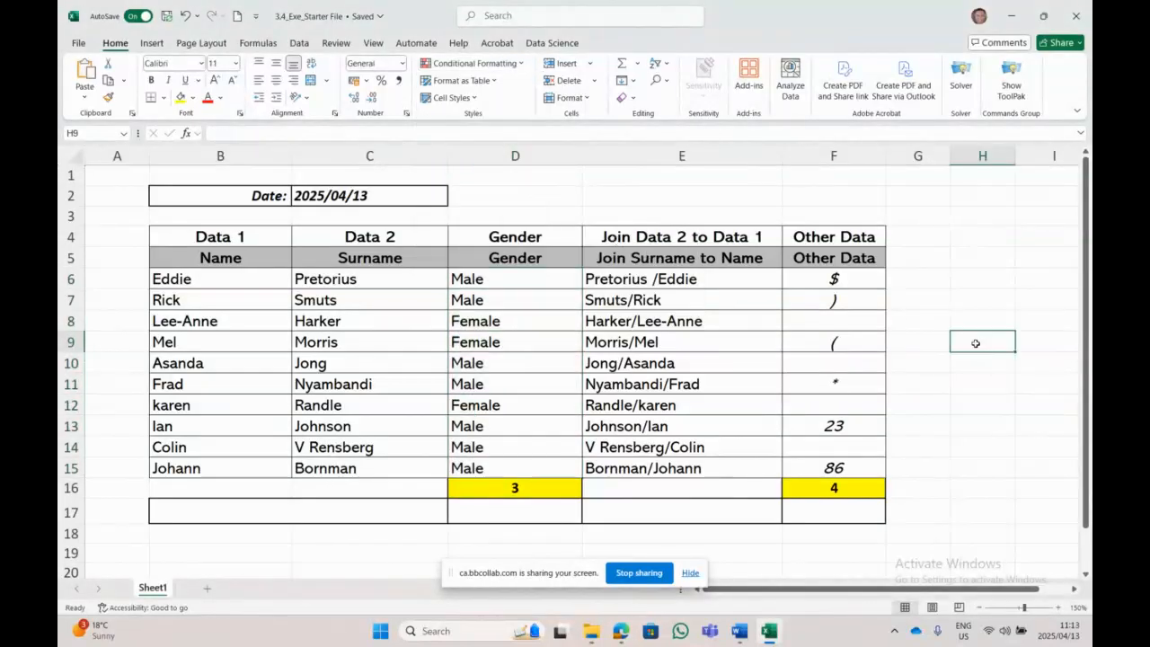
drag(482, 278, 503, 465)
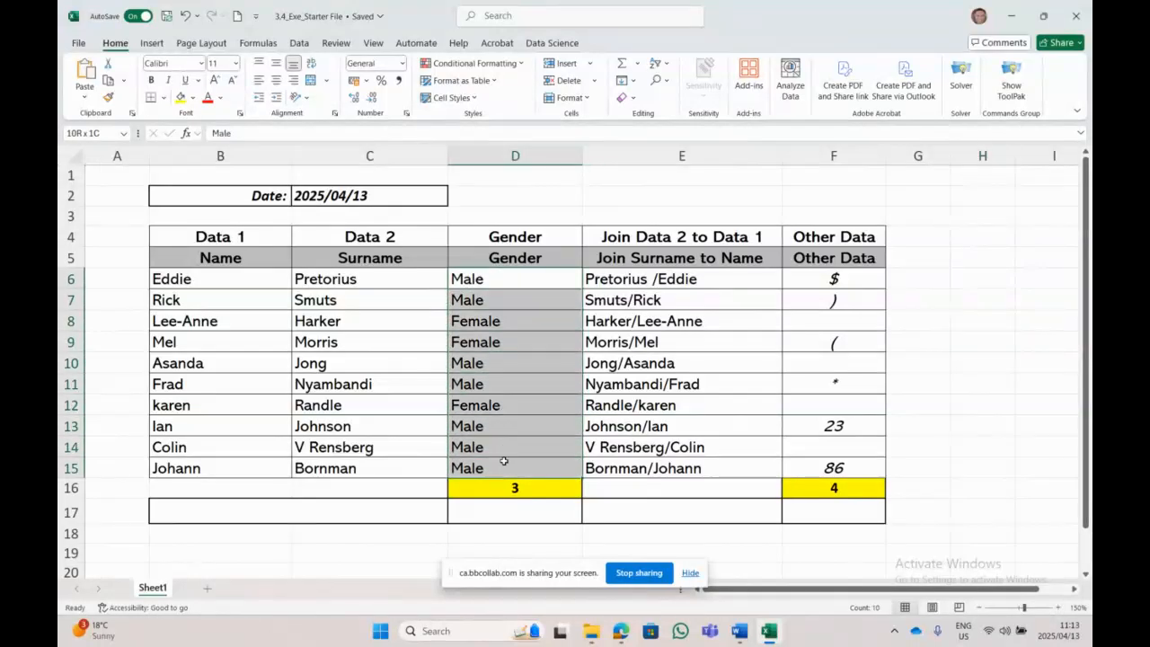
Step: Add a Text that Contains Female rule on D6:D15 with Green Fill with Dark Green Text, greening D8, D9, D12
click(471, 65)
mouse_move(503, 87)
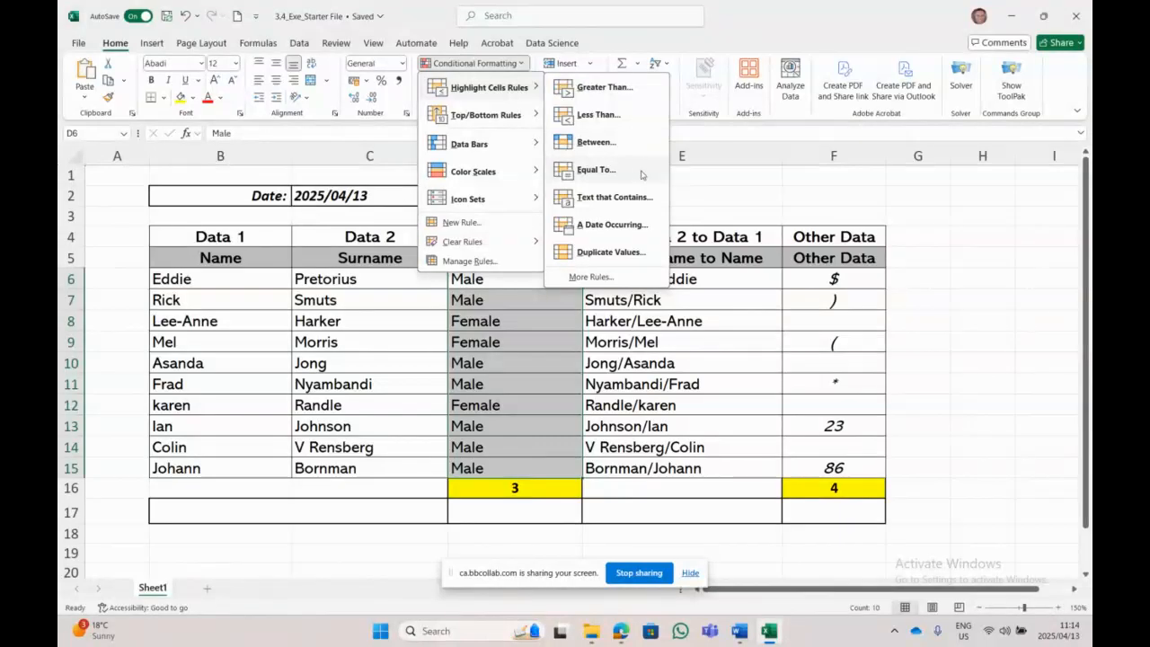
click(643, 199)
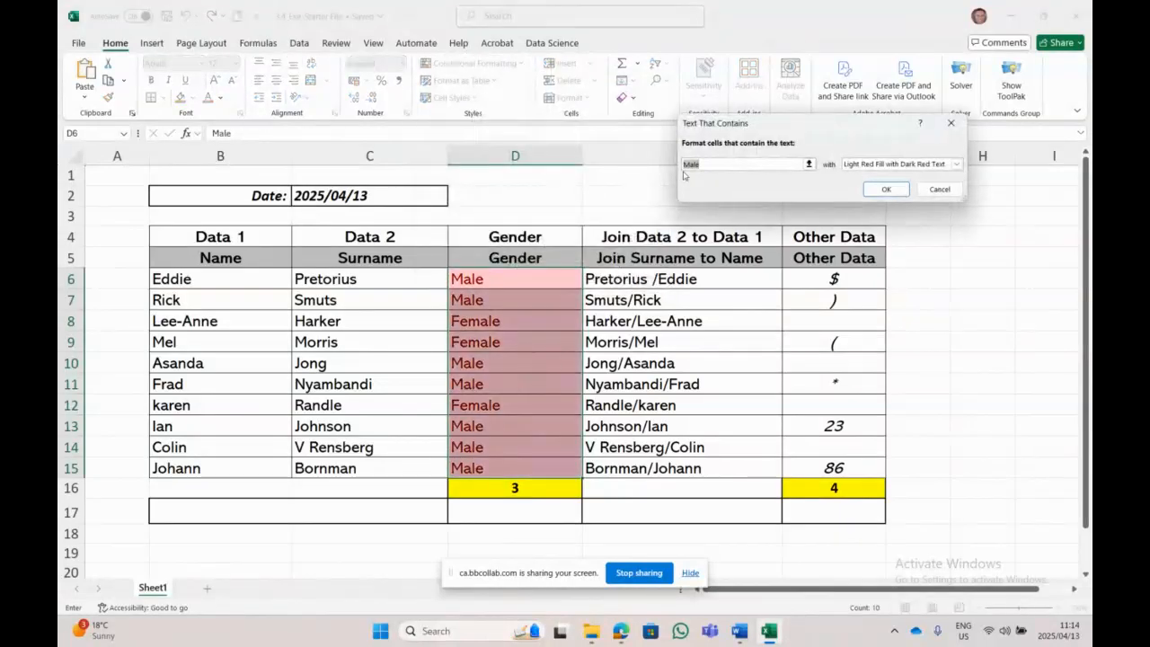
text(F)
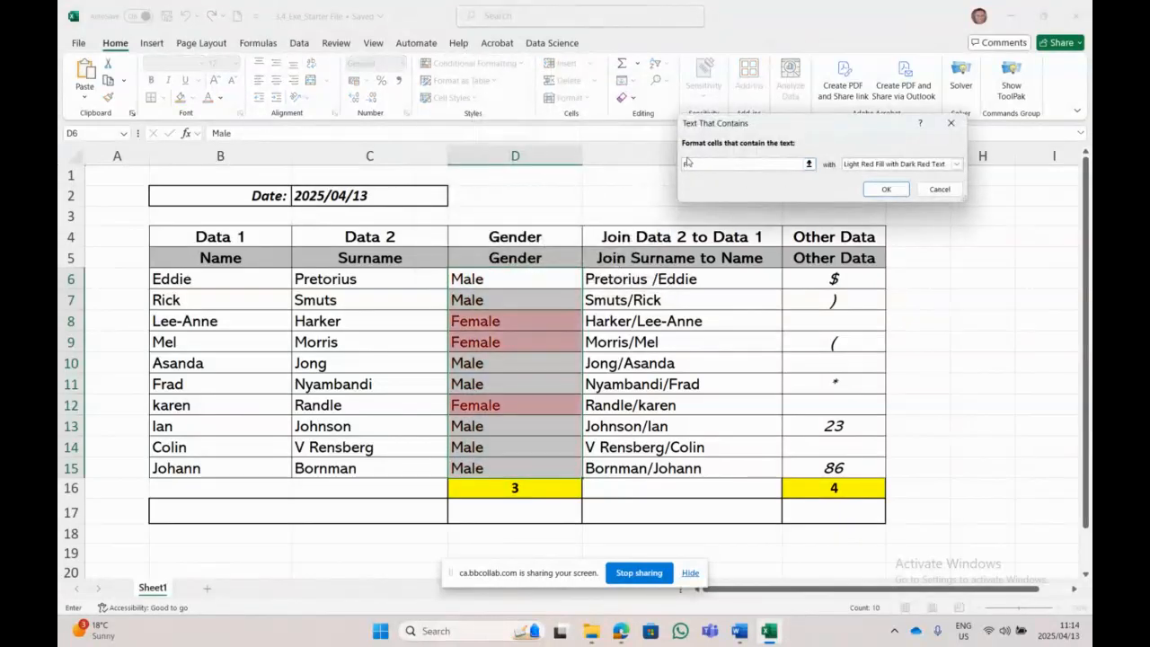
key(BackSpace)
text(Ma)
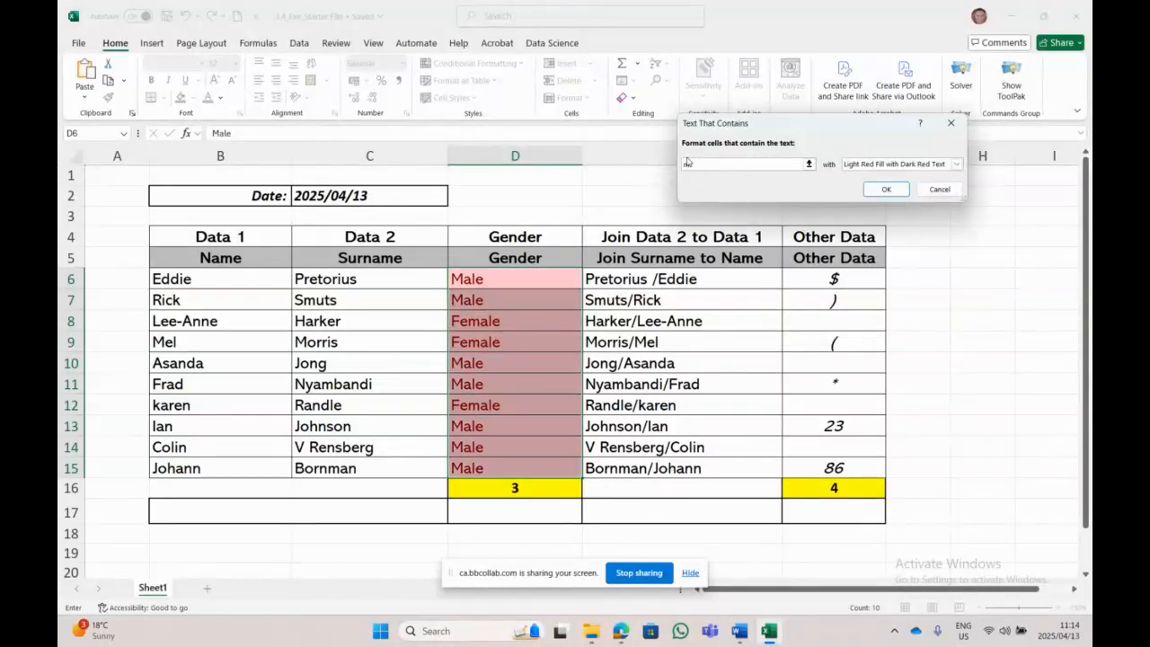
text(le)
text(f)
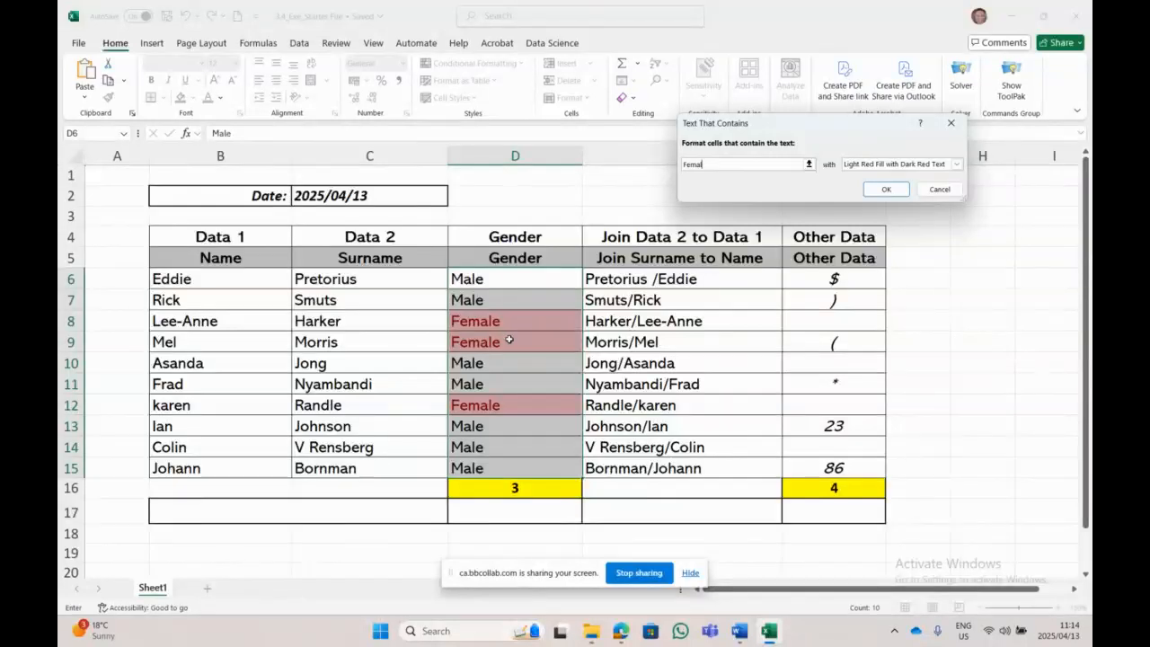
click(957, 163)
click(898, 199)
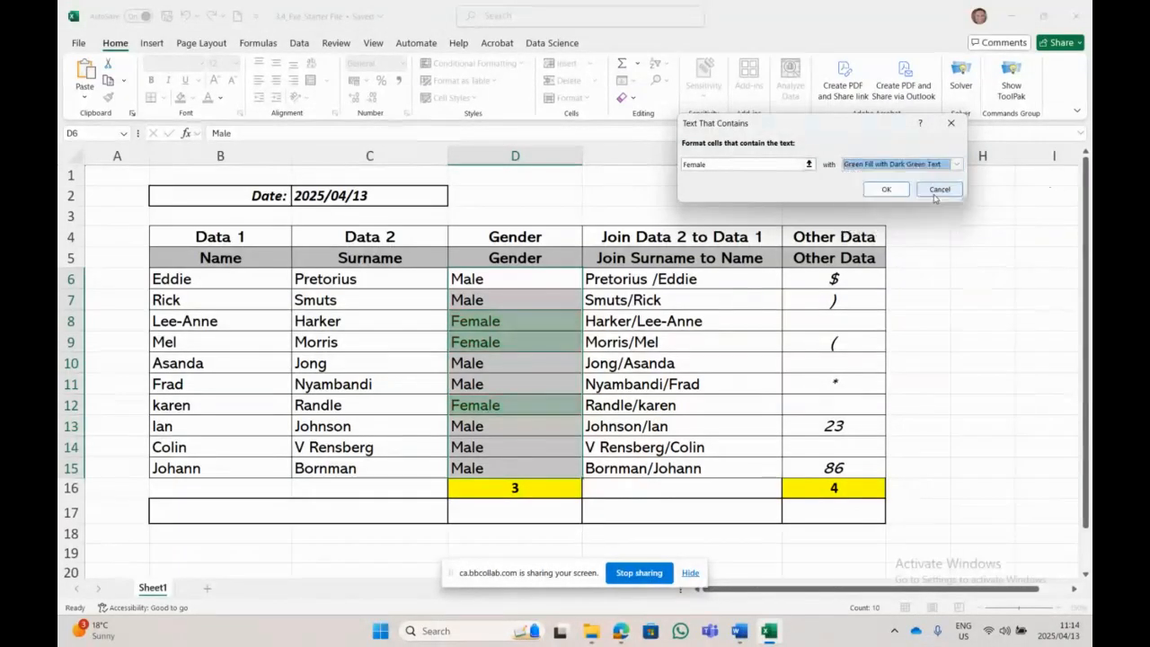
click(886, 188)
click(503, 299)
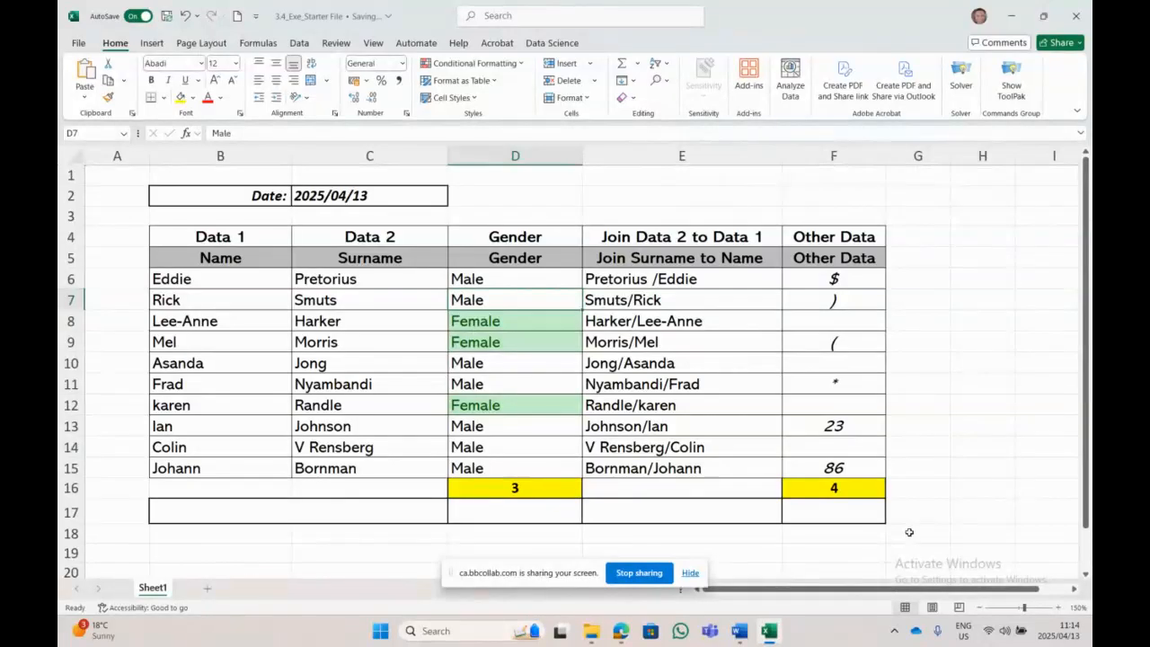
Step: Check the date formula in C2 and the SUBSTITUTE formulas in B5 and C5
click(350, 187)
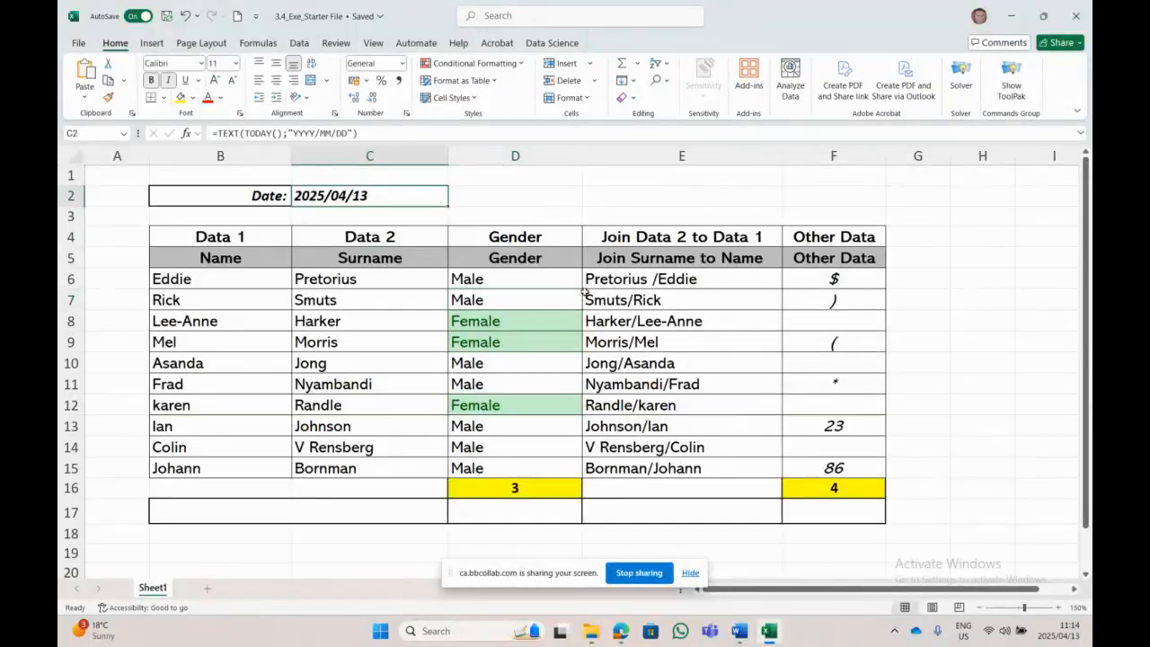
click(216, 262)
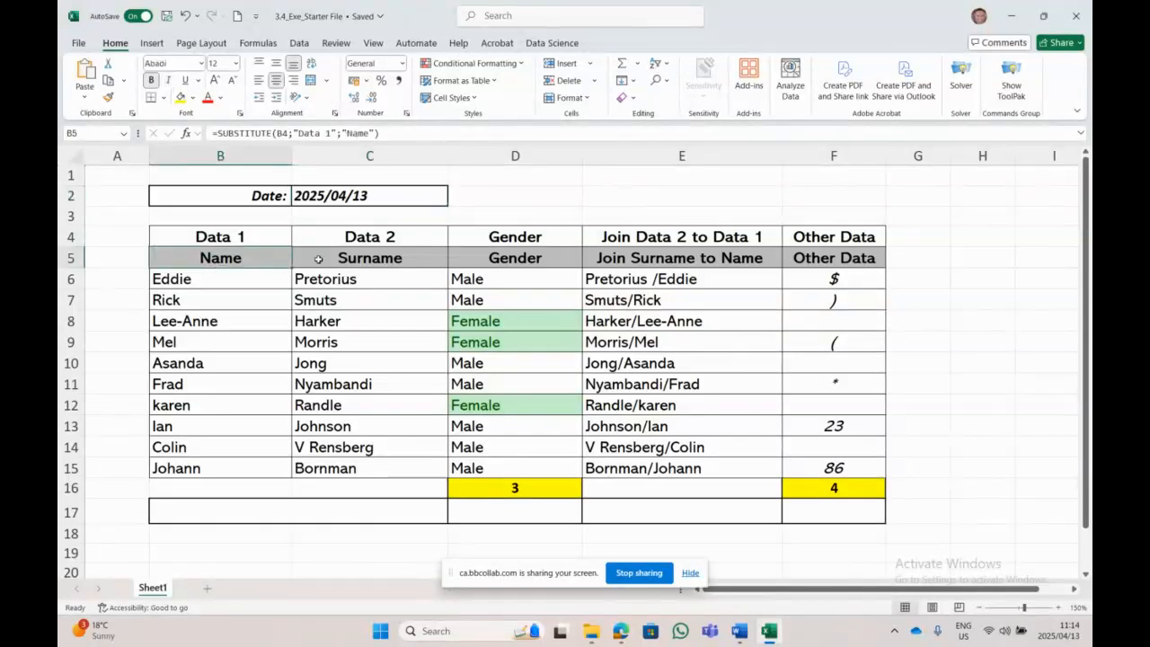
drag(190, 225, 190, 261)
click(189, 263)
click(372, 256)
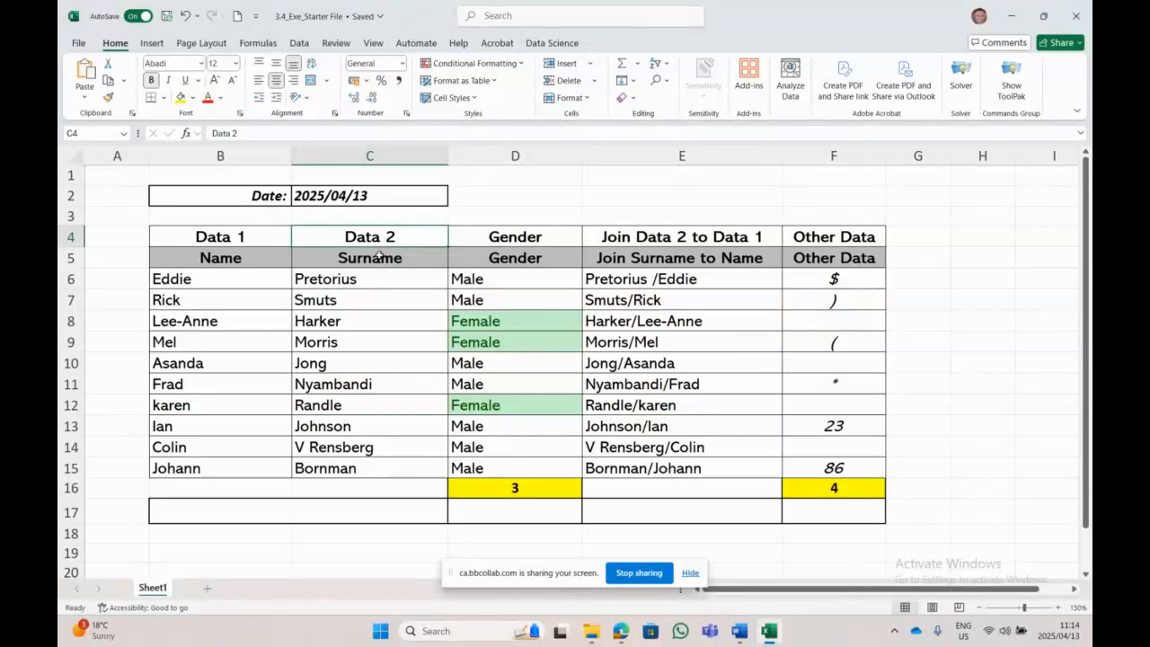
drag(276, 231, 247, 259)
click(247, 259)
click(423, 237)
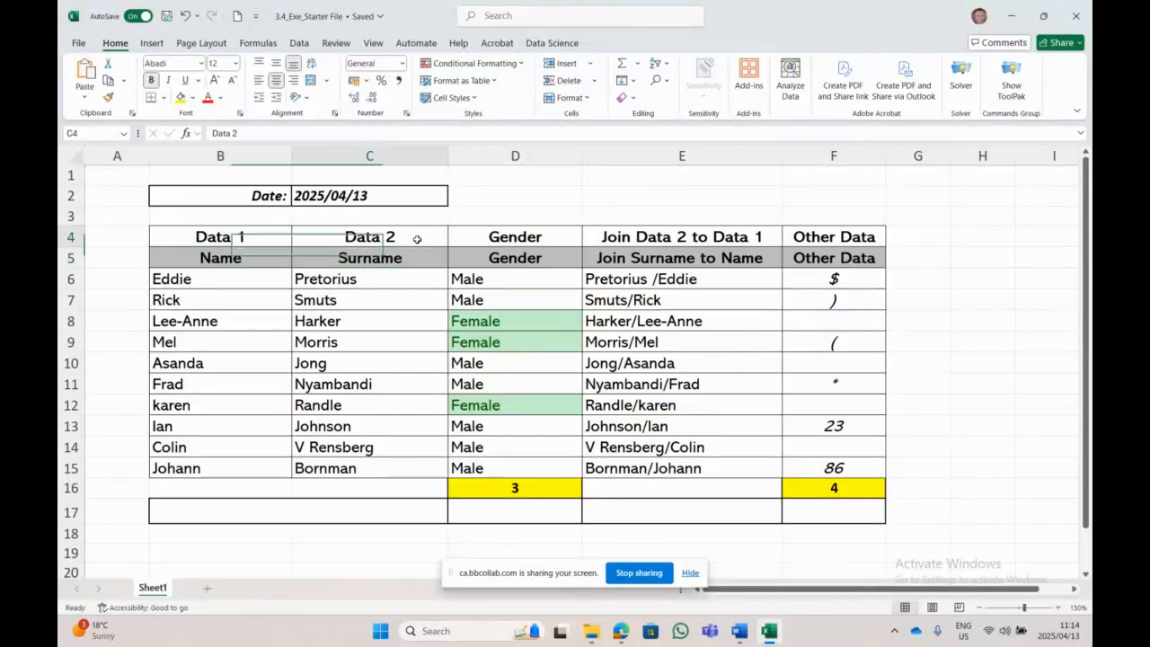
click(380, 259)
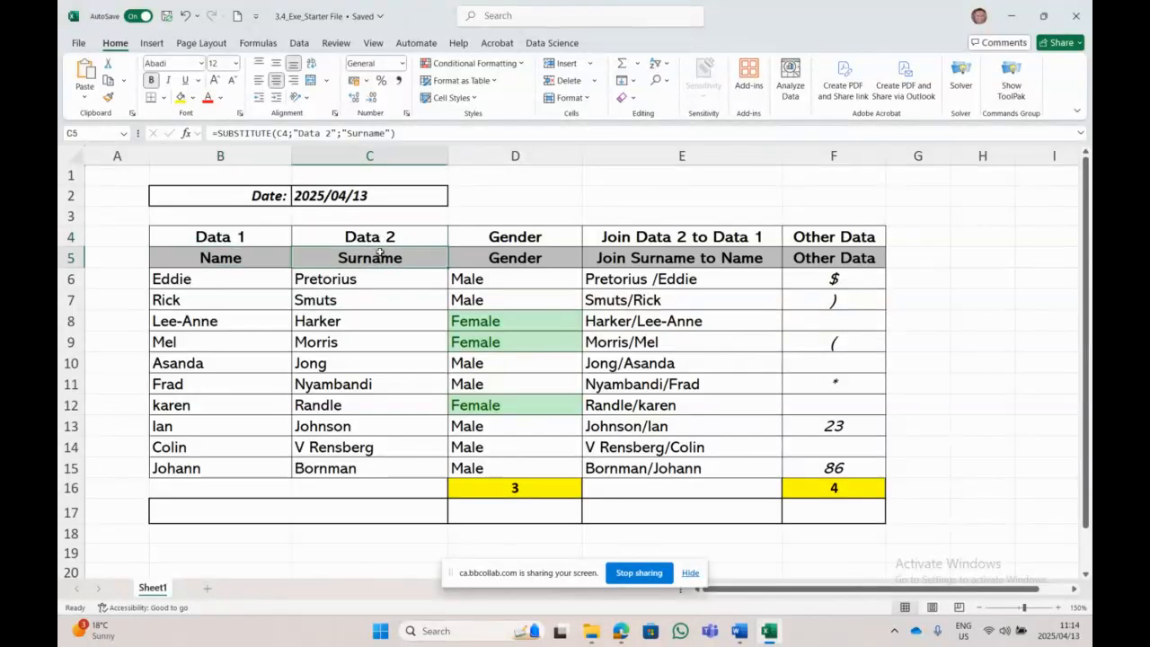
Step: Check the CONCATENATE in E7, COUNTIF in D16 and COUNTBLANK in F16, then return to Word
click(726, 305)
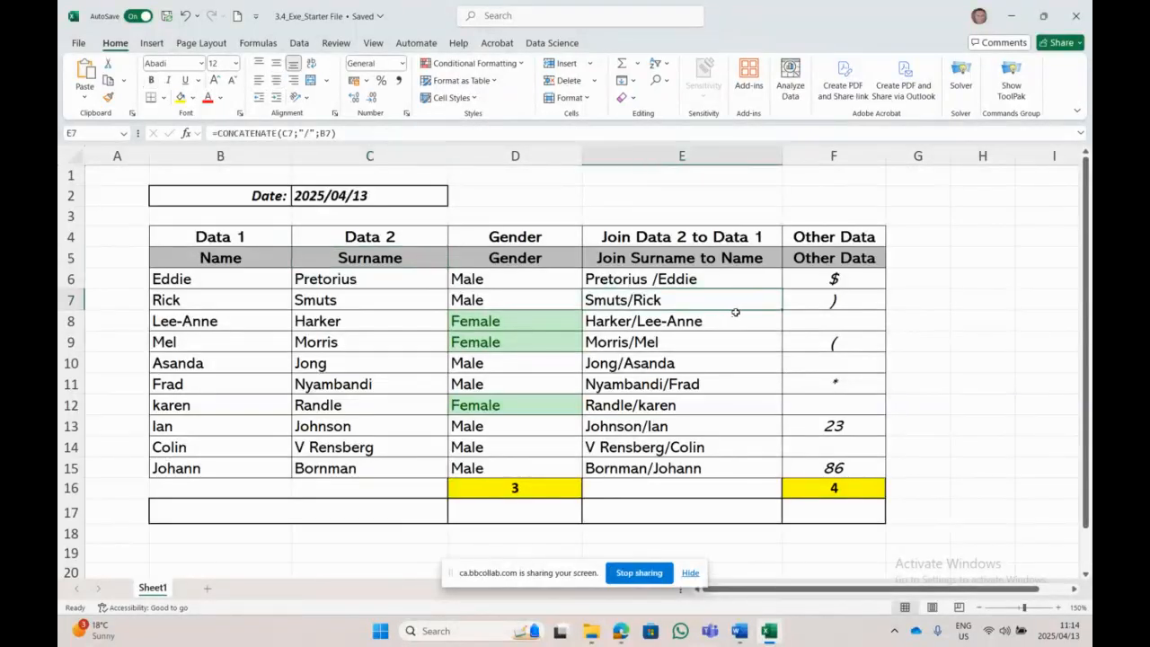
click(529, 490)
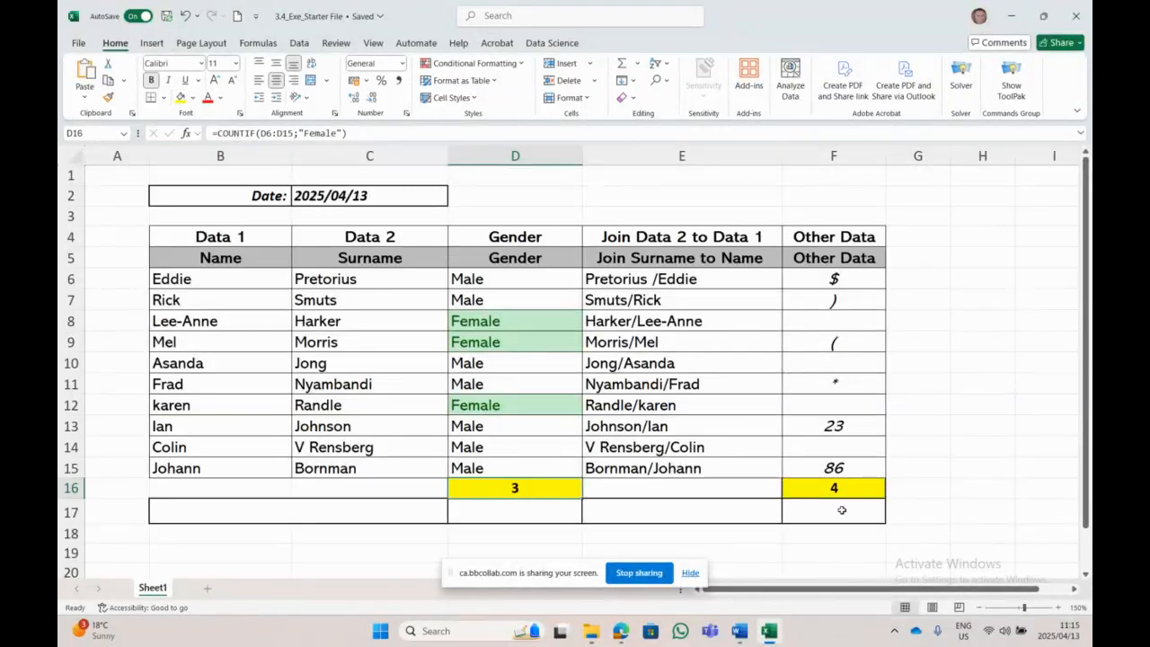
click(836, 455)
click(827, 404)
click(831, 369)
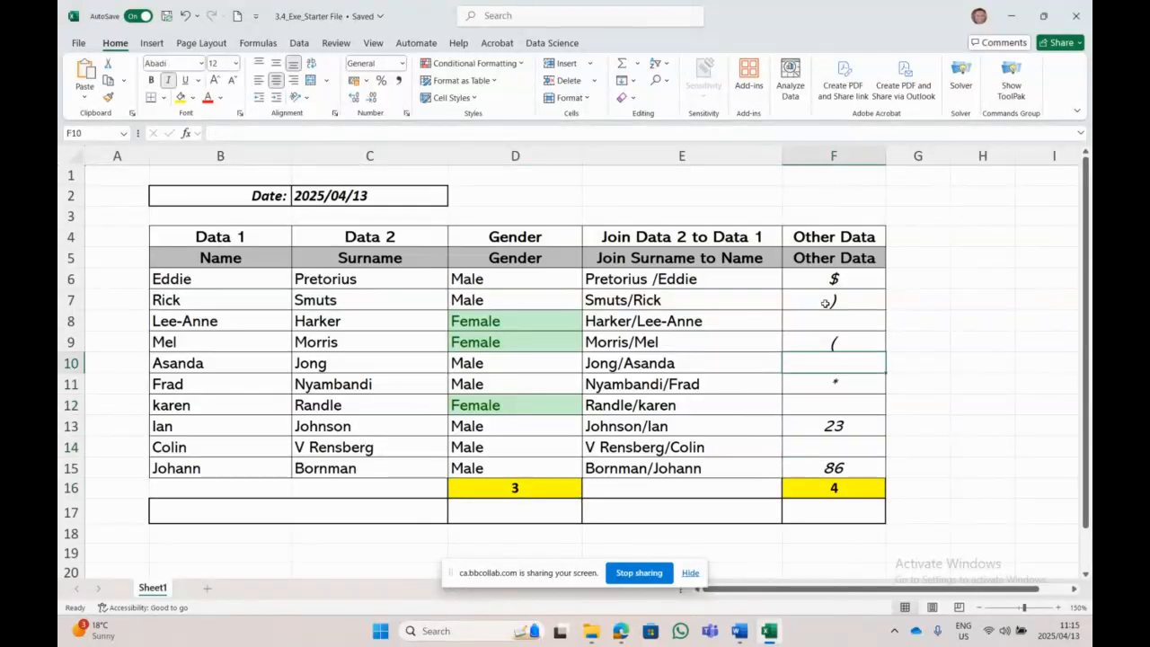
click(829, 485)
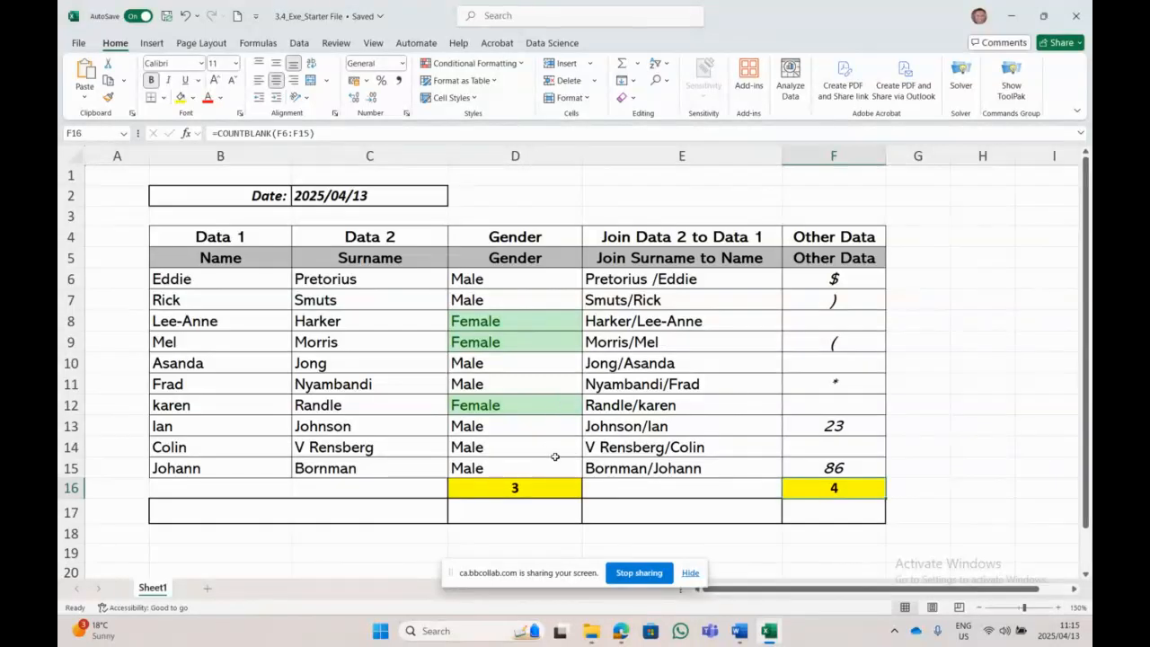
click(728, 631)
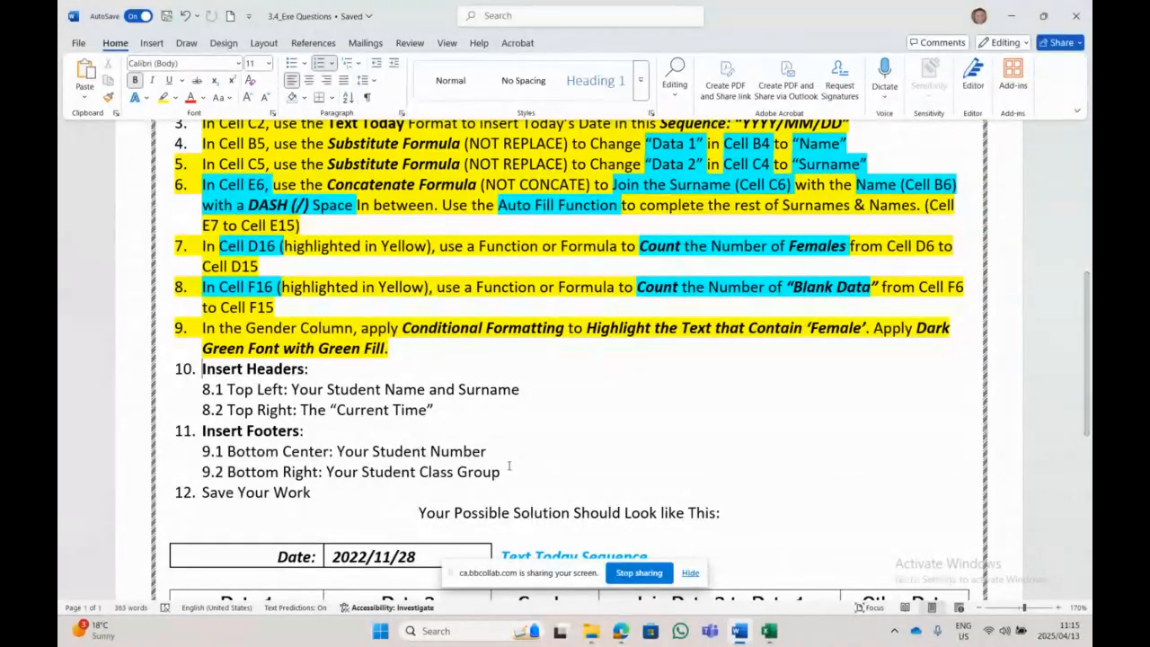
Step: Switch the sheet to Page Layout view and select the top-left header section
click(768, 631)
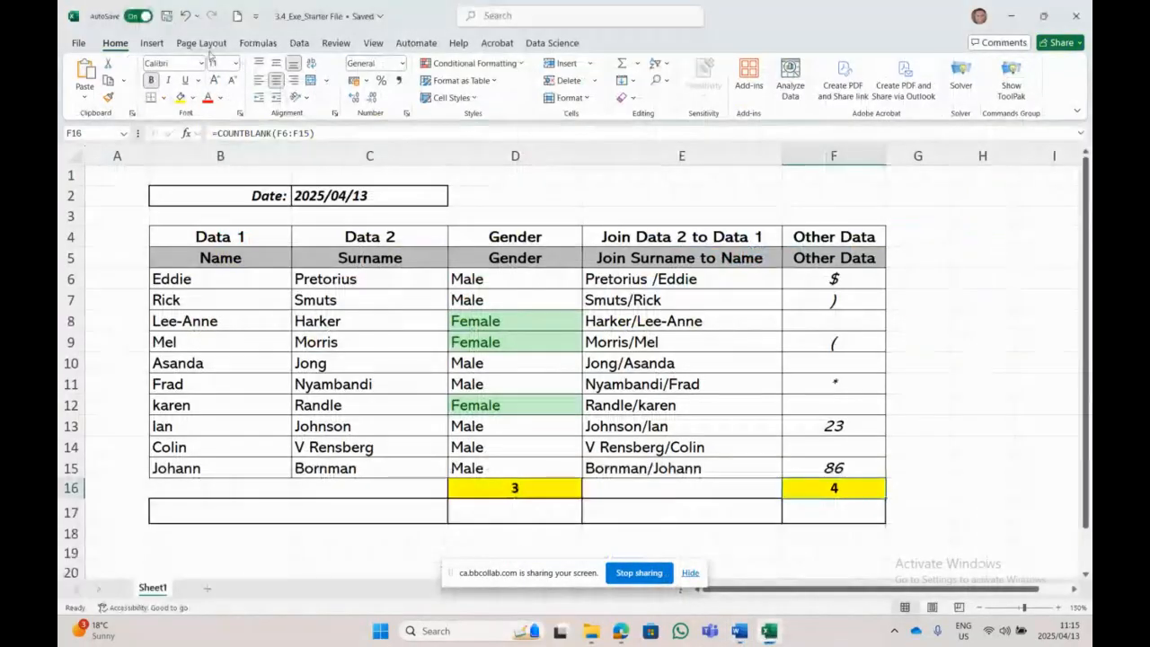
click(205, 45)
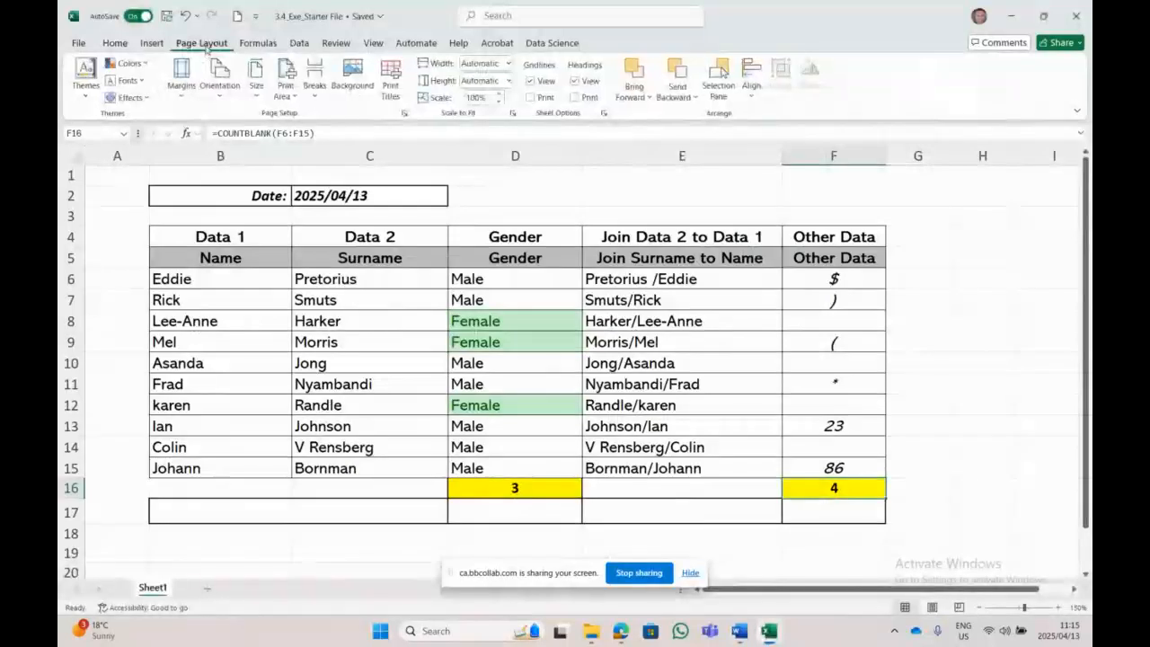
click(258, 43)
click(372, 43)
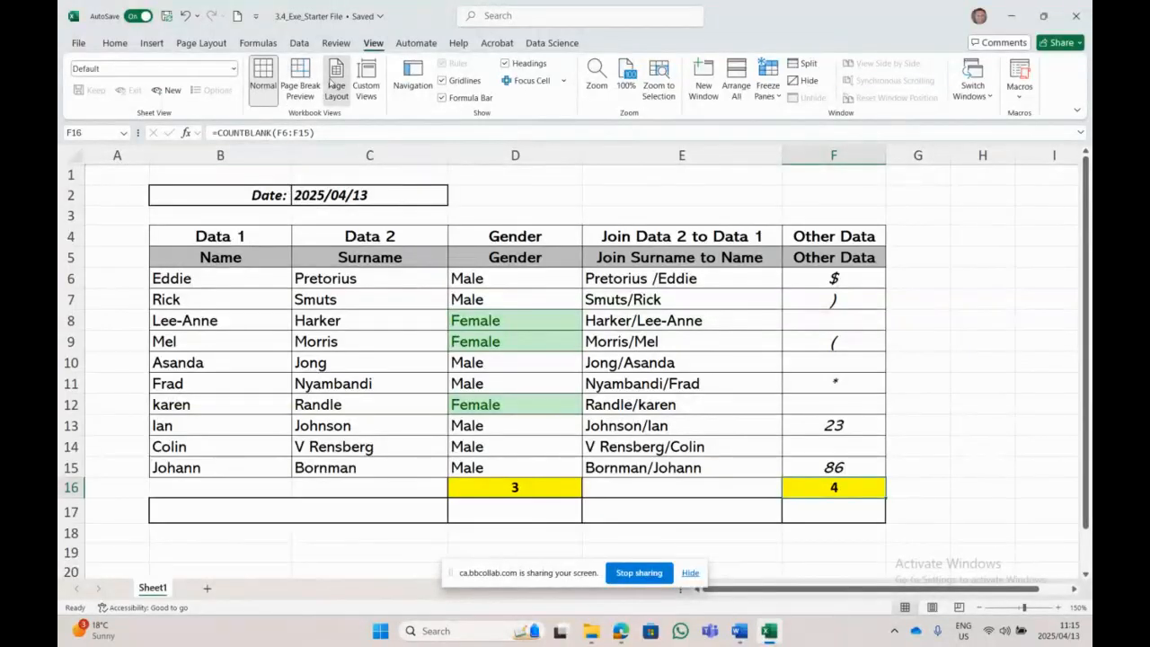
click(334, 81)
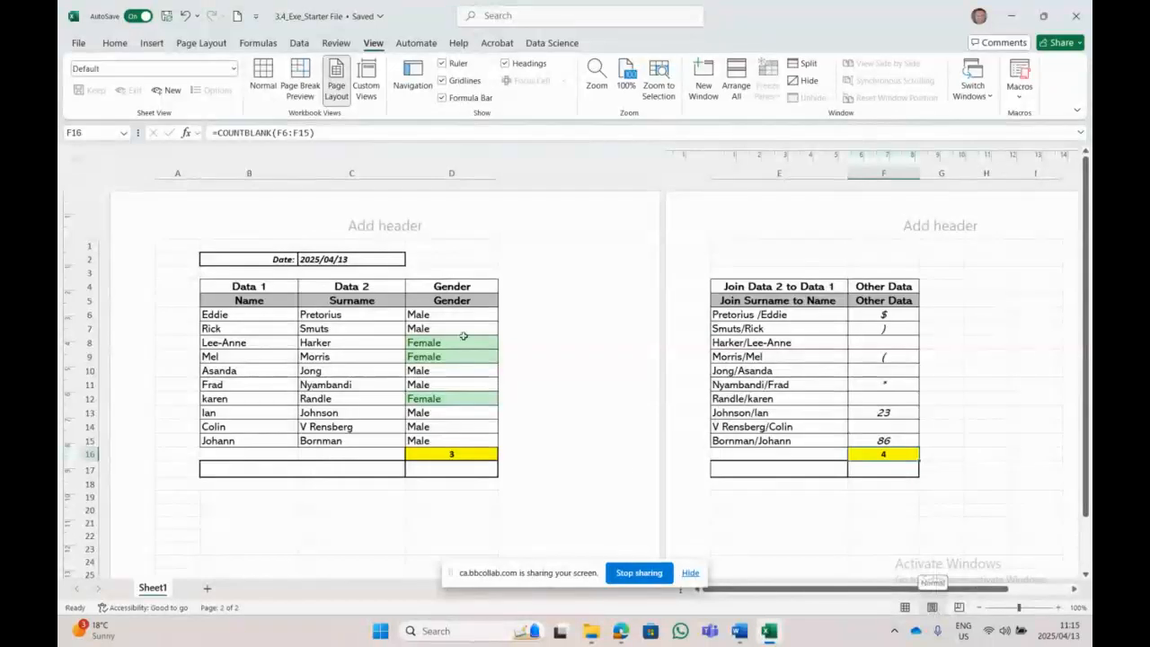
click(278, 222)
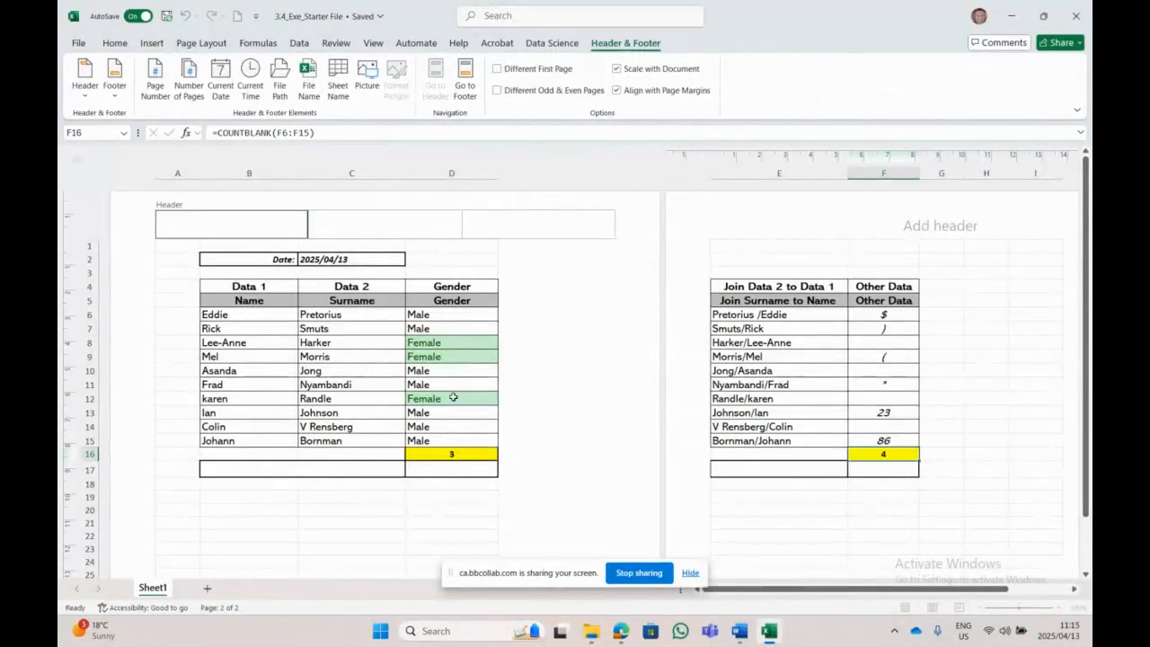
Step: Enter the student's name in the top-left header section
click(738, 630)
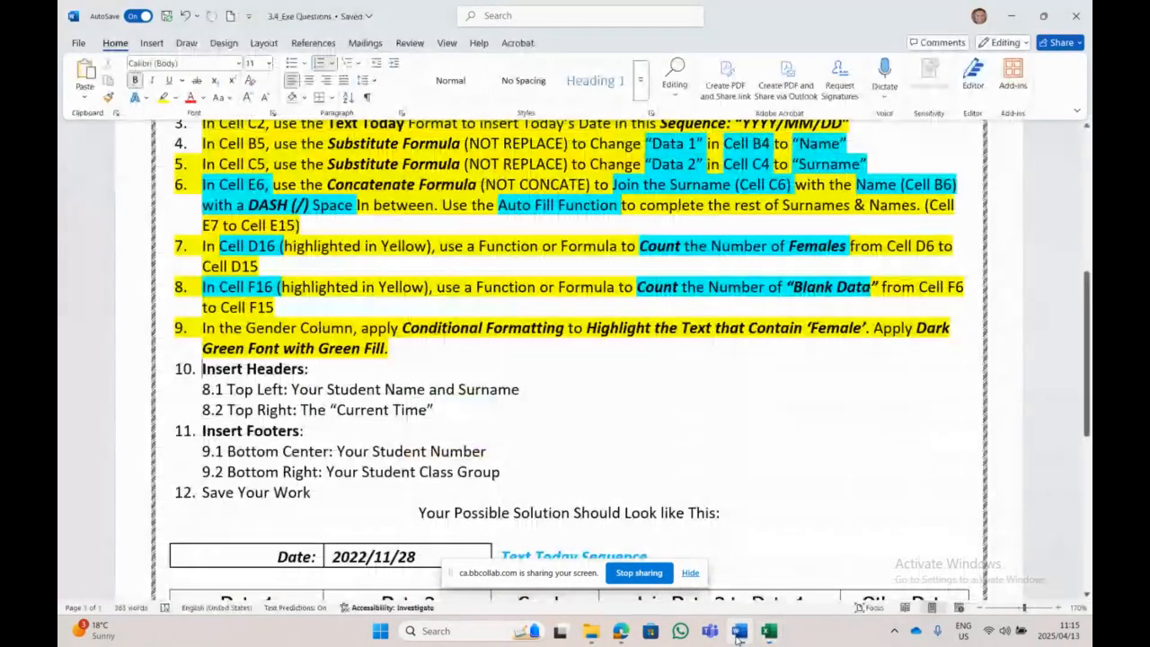
click(769, 631)
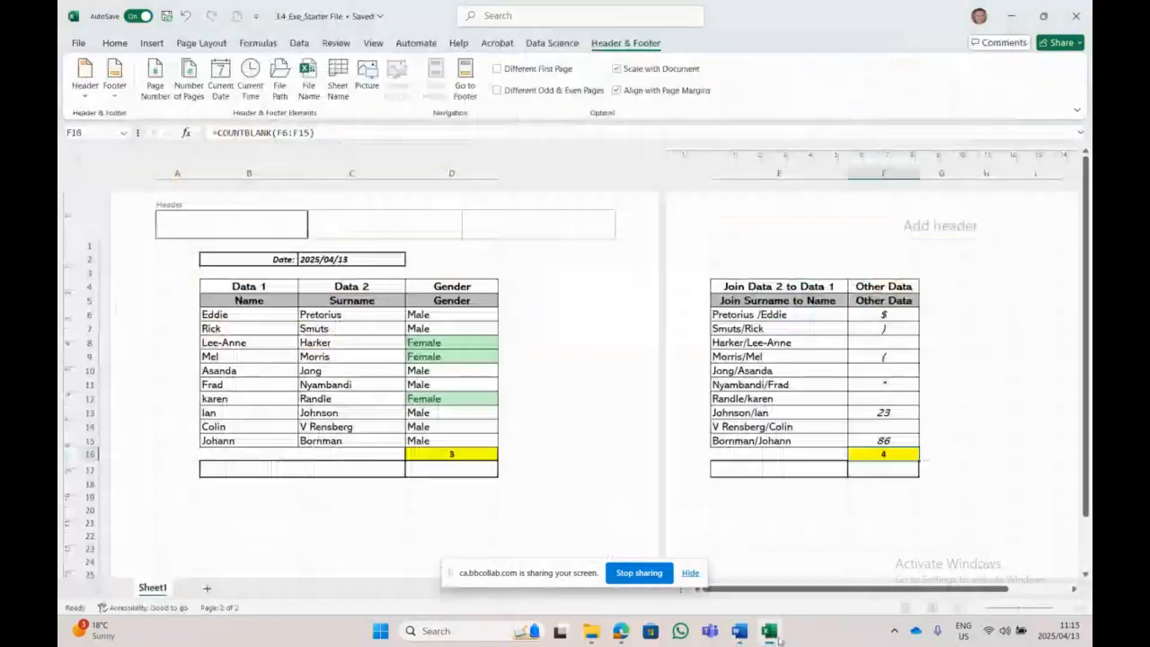
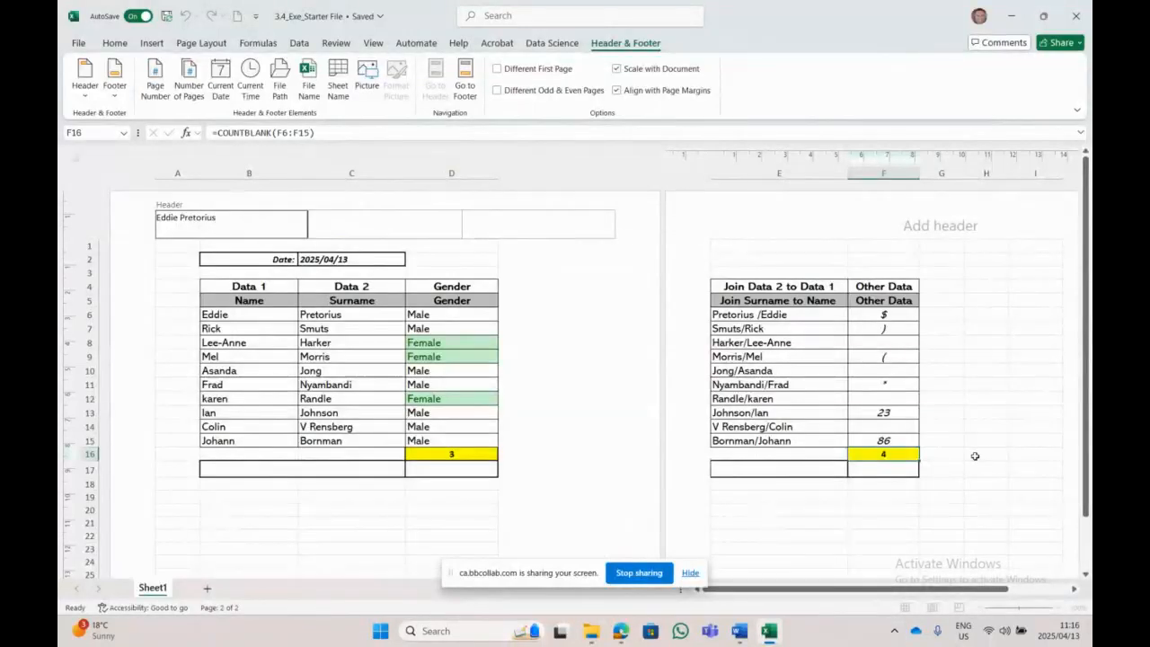
click(559, 227)
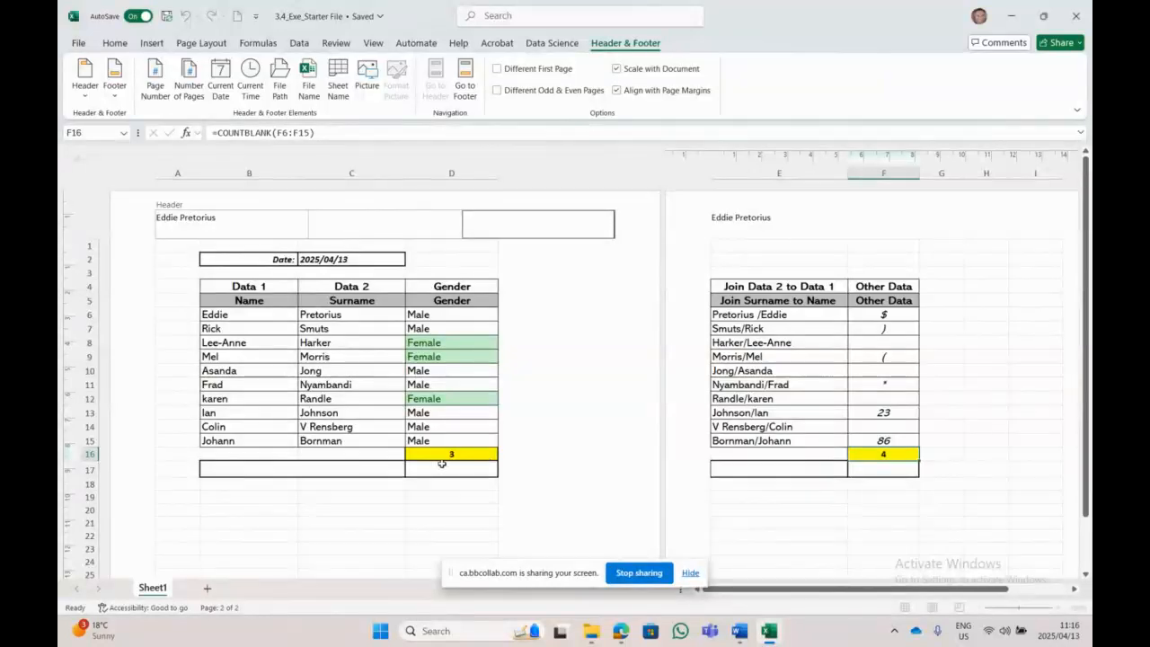
click(424, 499)
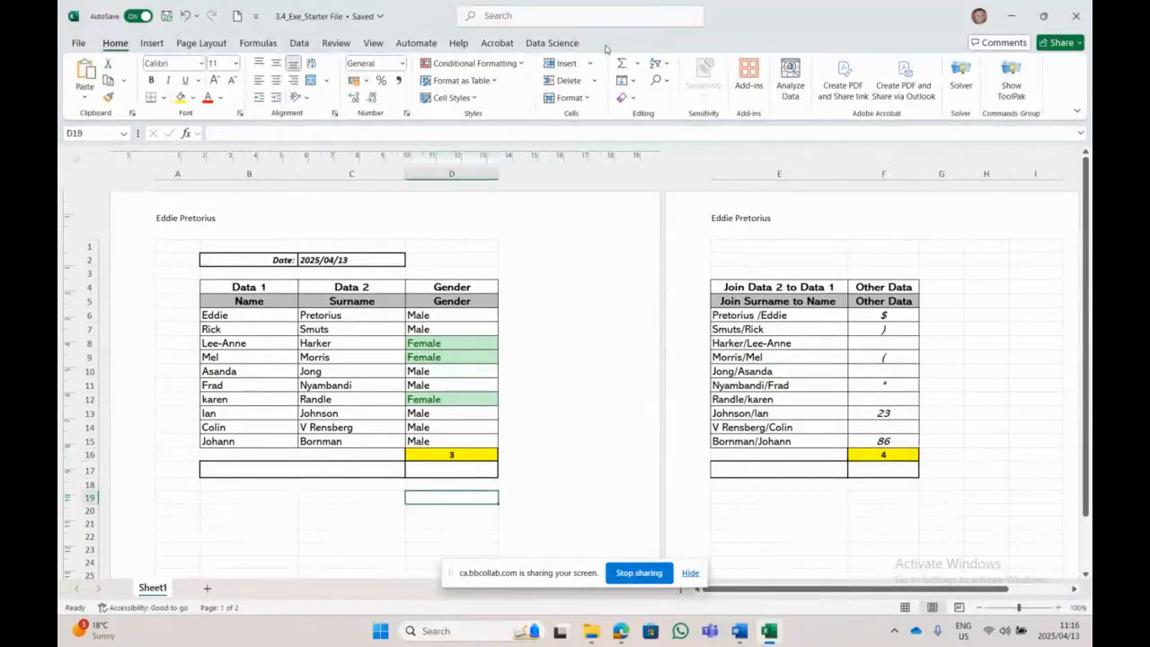
Step: Insert the Current Time field into the top-right header section
click(544, 218)
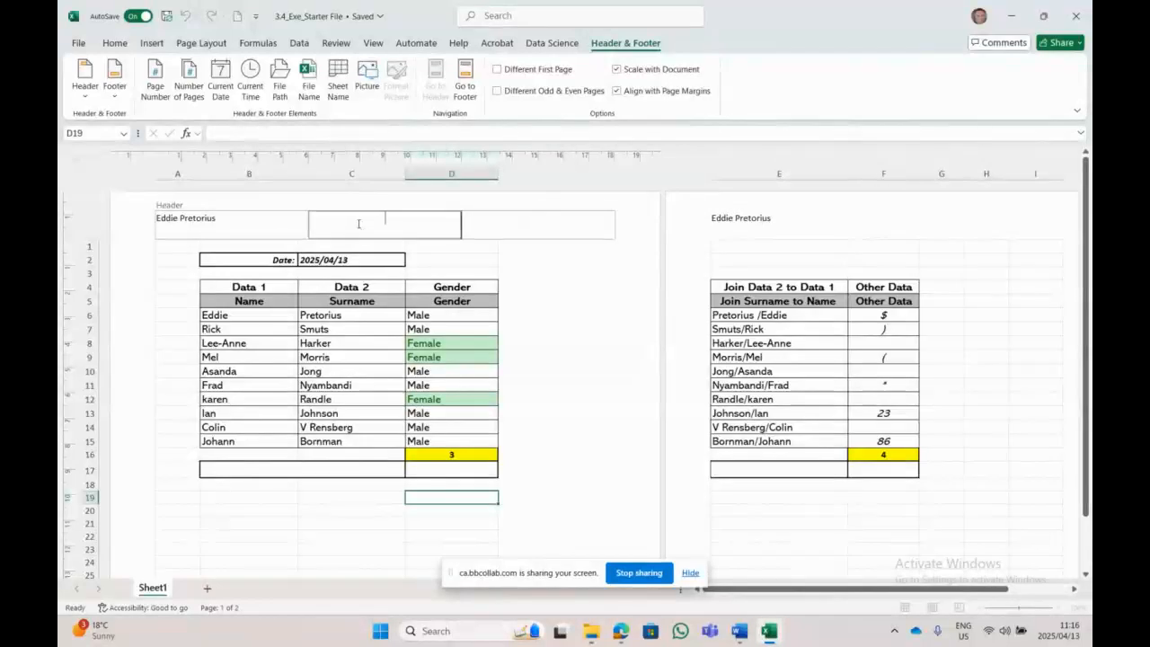
click(189, 227)
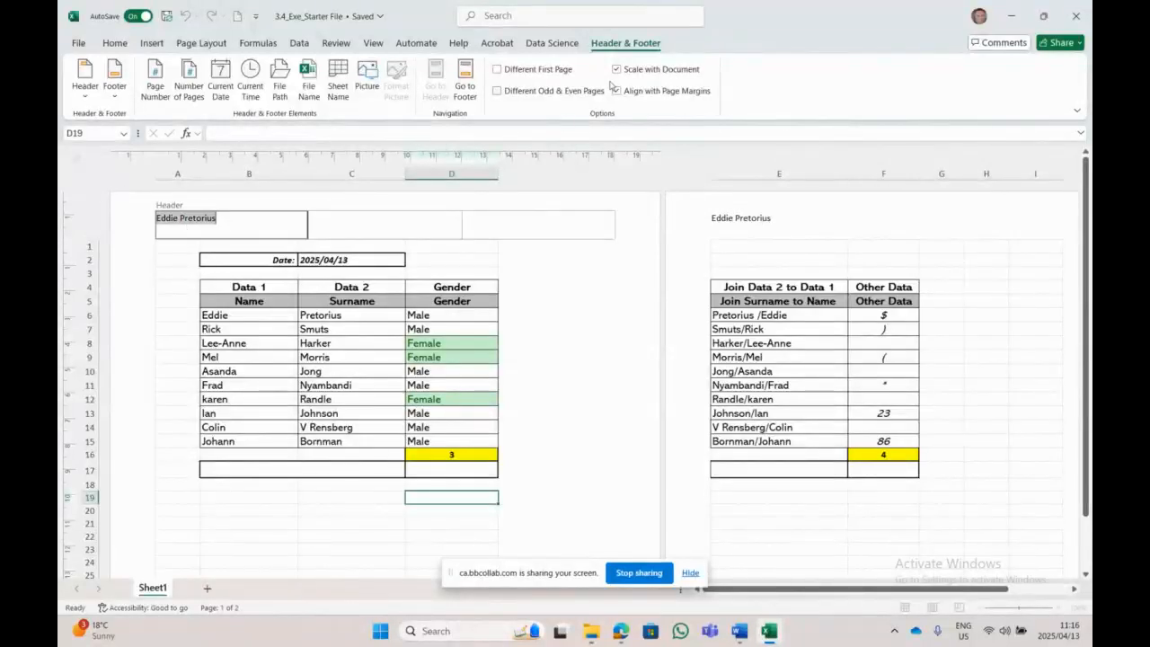
click(537, 227)
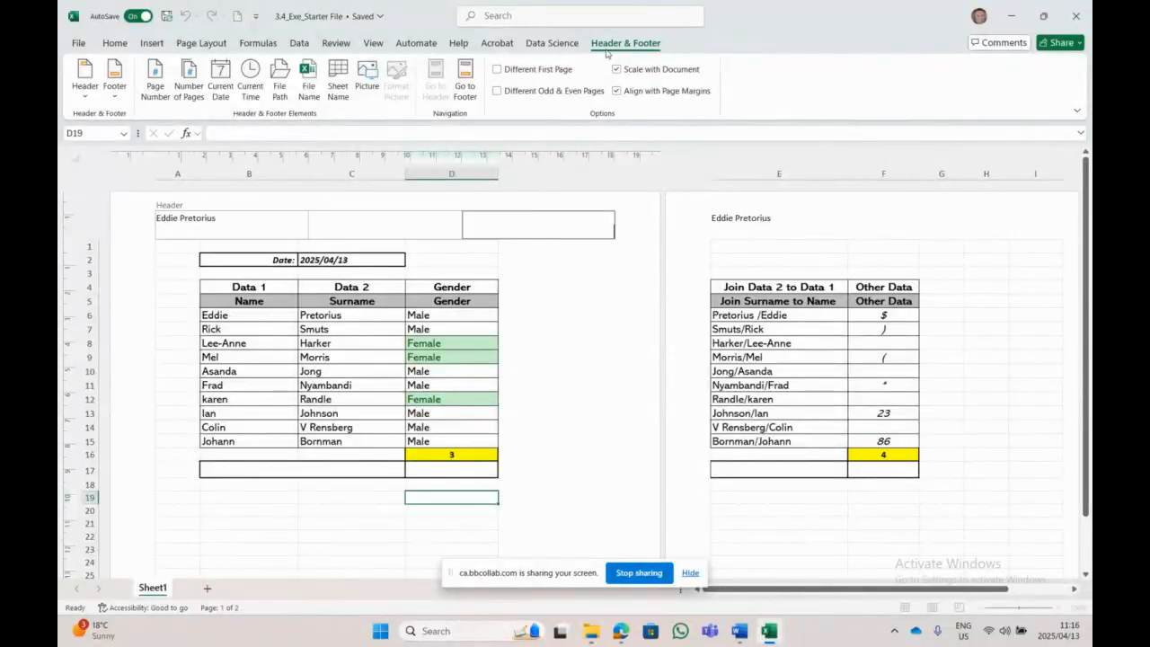
click(250, 90)
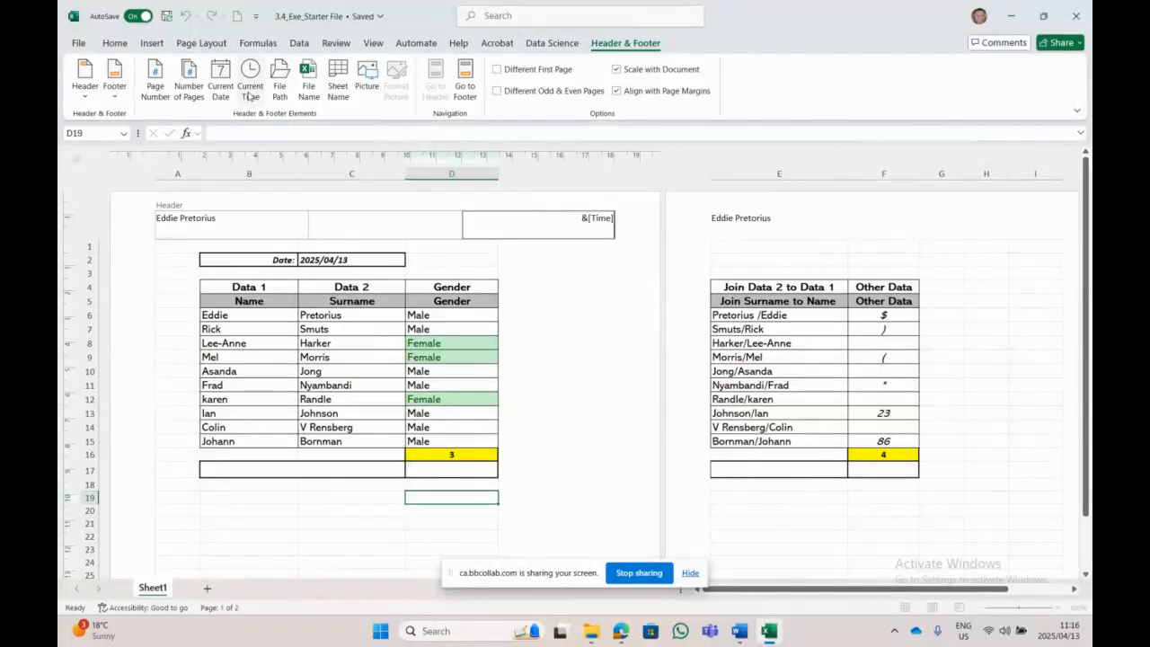
click(557, 397)
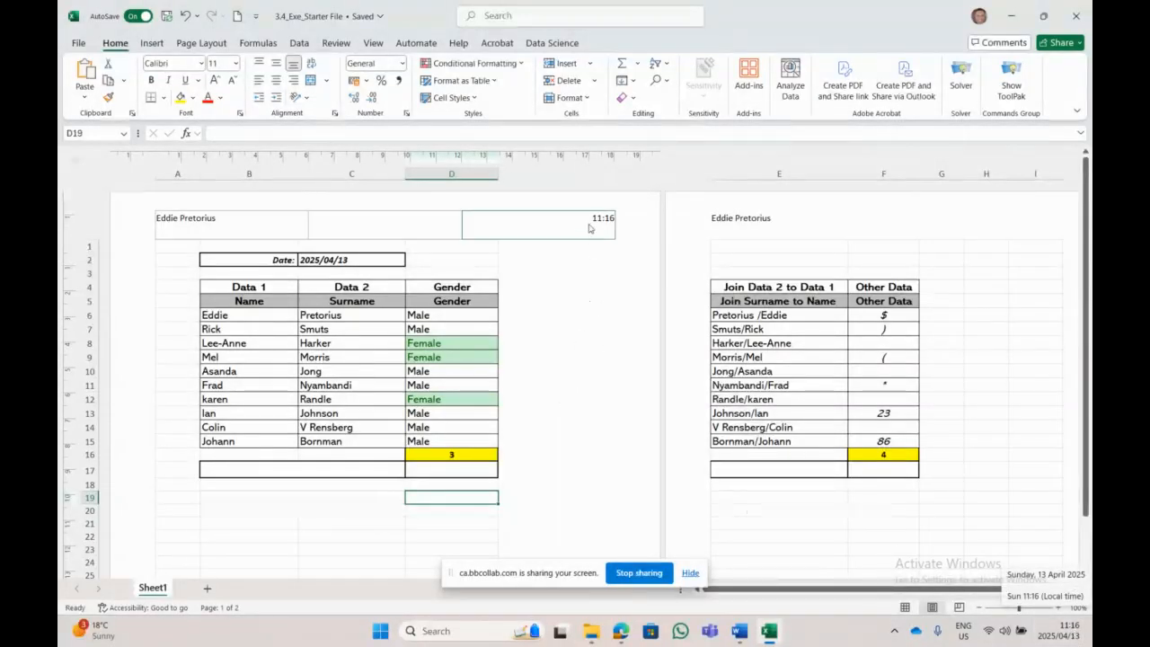
Step: Bring up the Word instructions and select the bottom-centre footer instruction
click(739, 631)
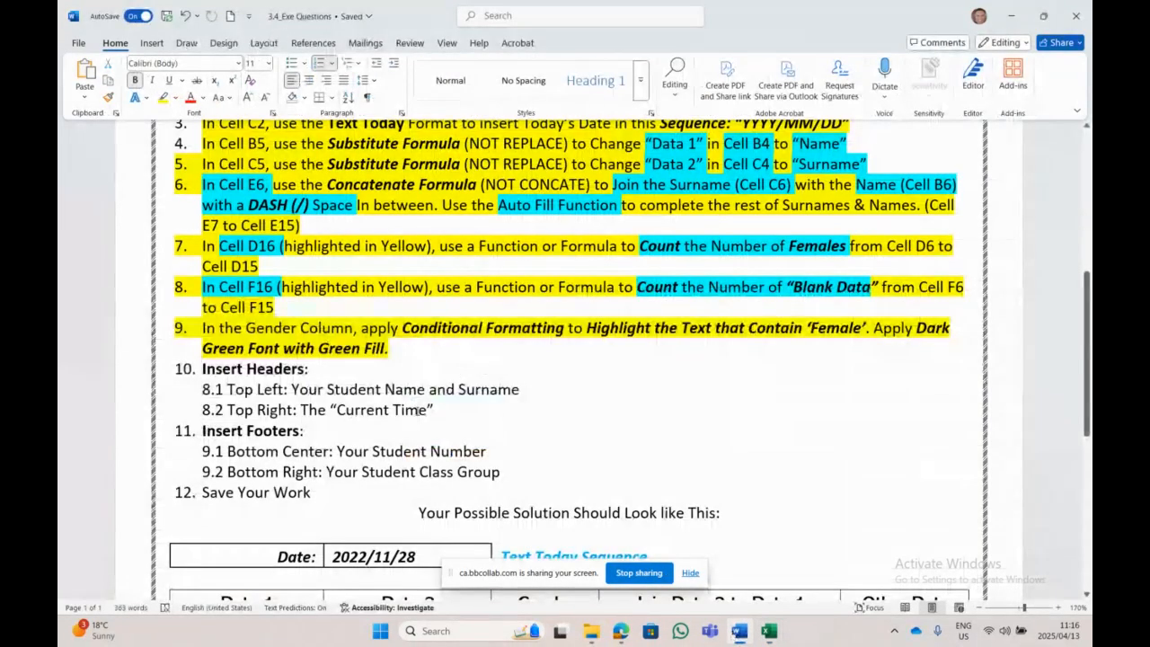
scroll(422, 409, down, 4)
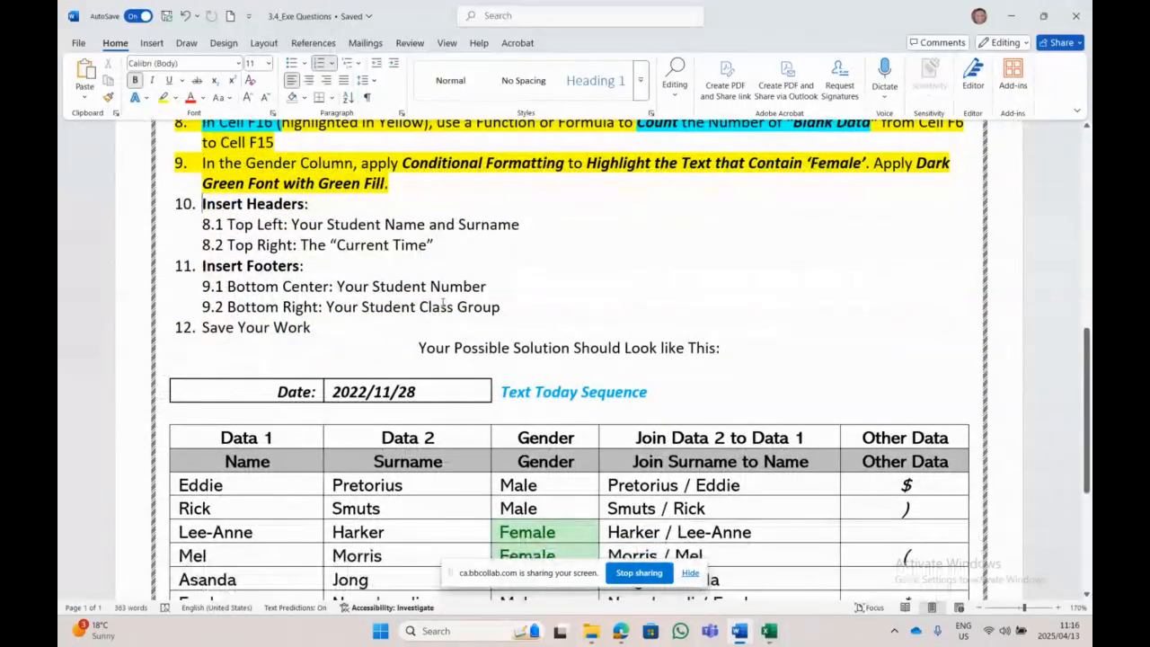
drag(371, 287, 283, 288)
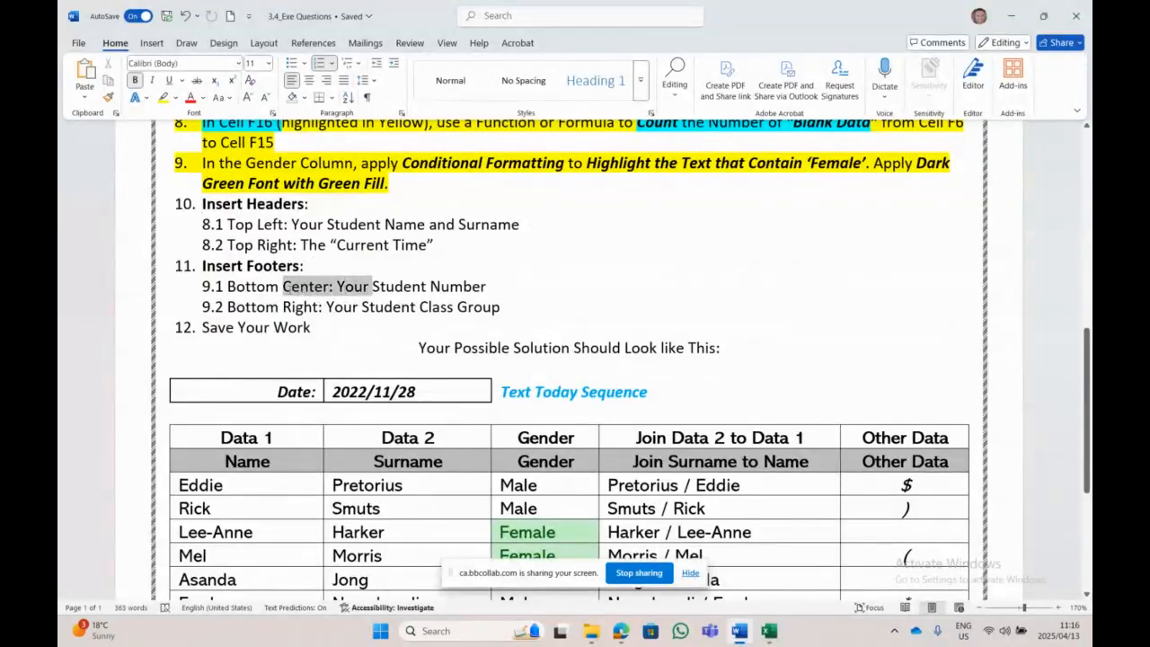
Step: Enter the student number in the bottom-centre footer section
click(768, 630)
scroll(453, 308, down, 1)
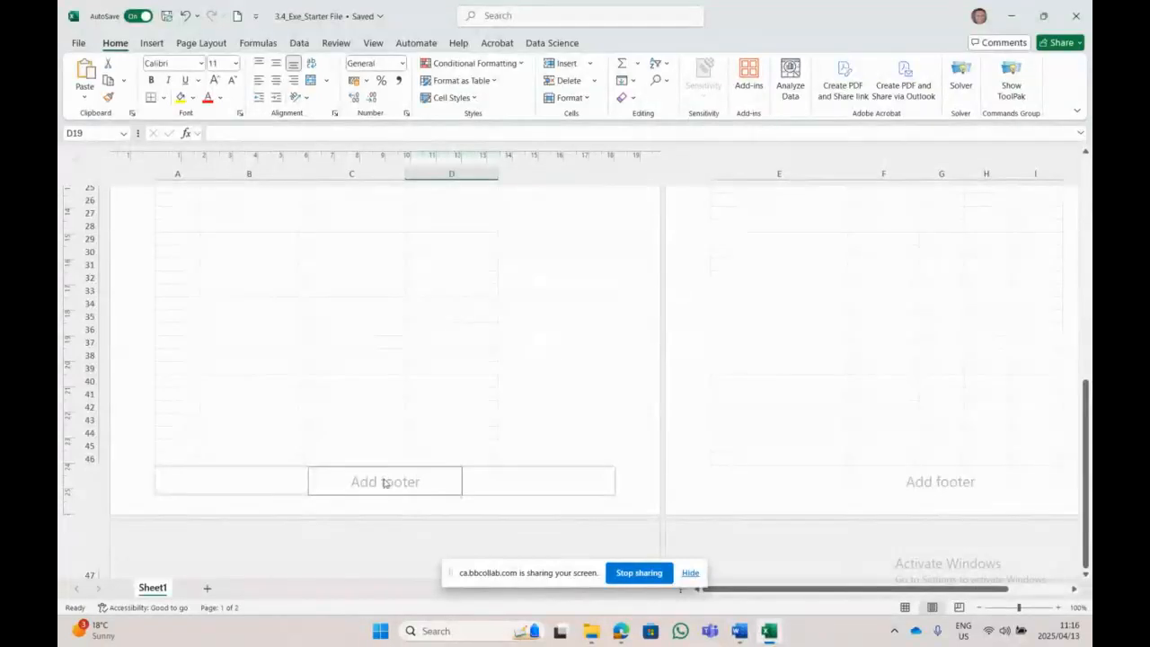
click(386, 486)
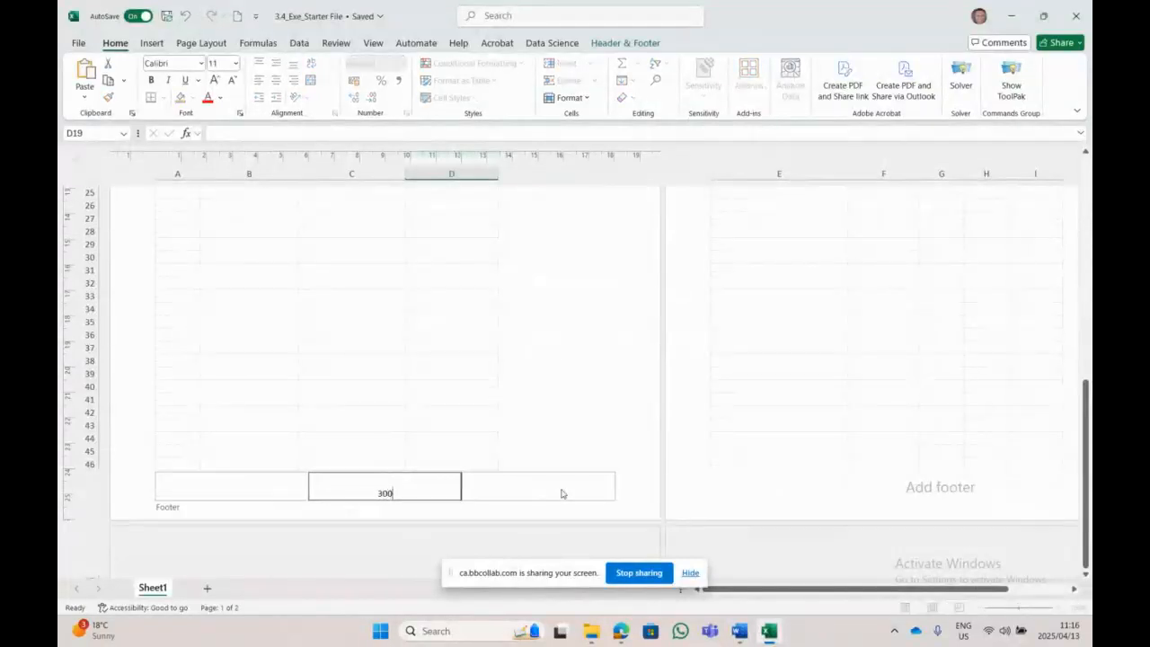
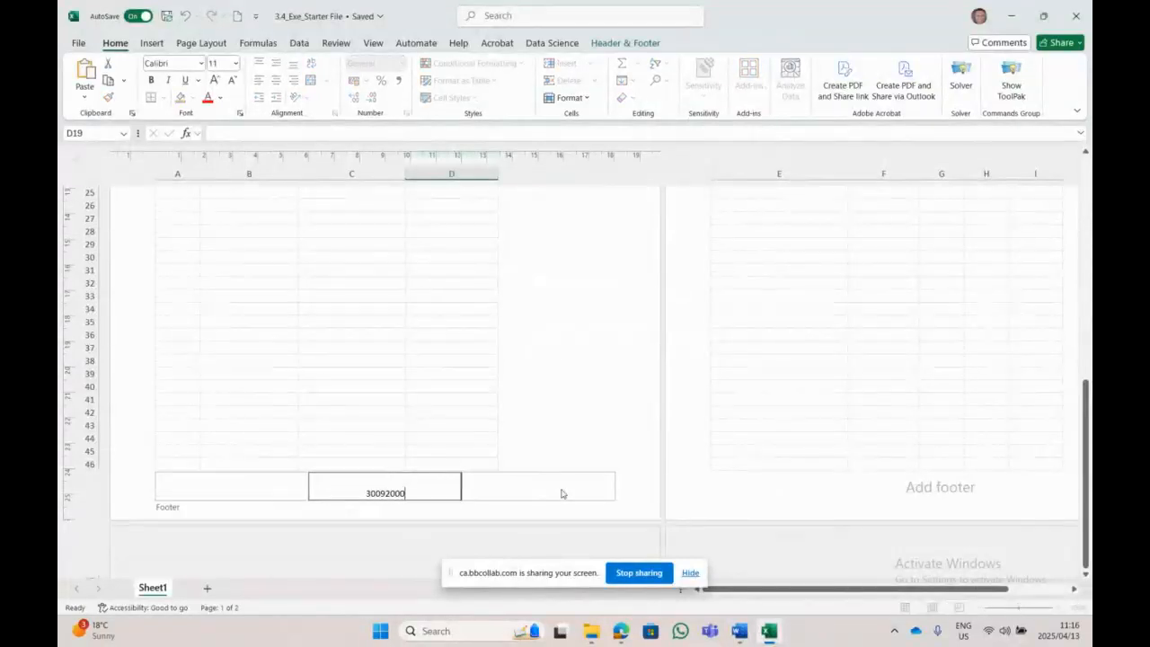
click(556, 486)
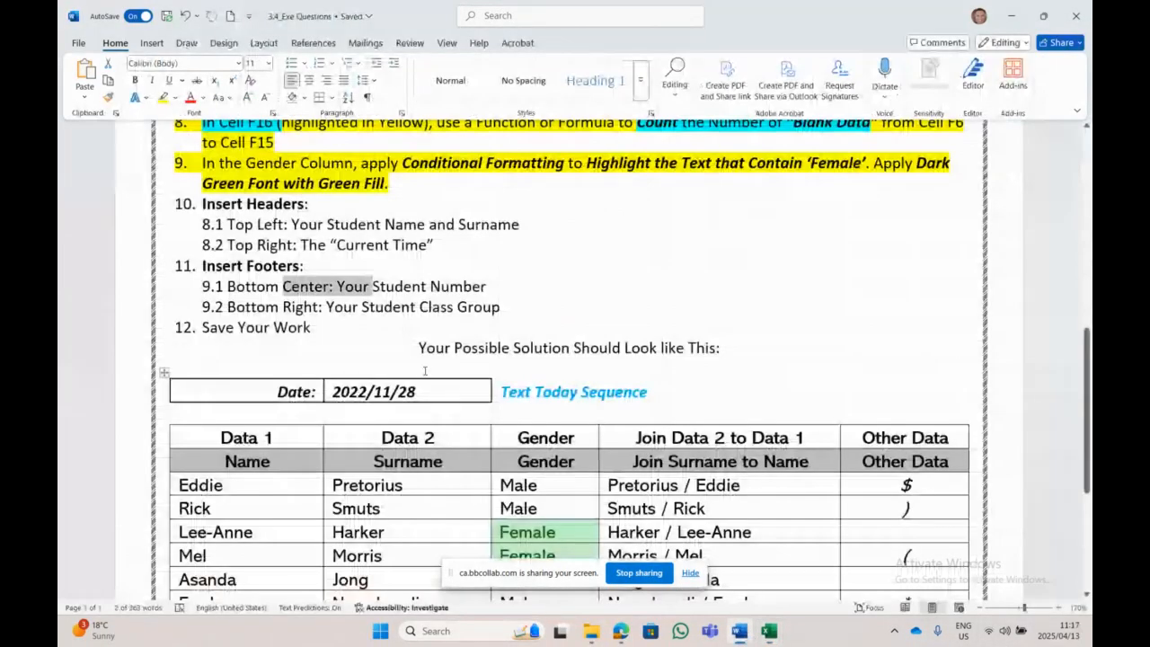
Step: Type 'Group B-FT' in the bottom-right footer, correcting earlier mistyped text
click(738, 631)
click(768, 631)
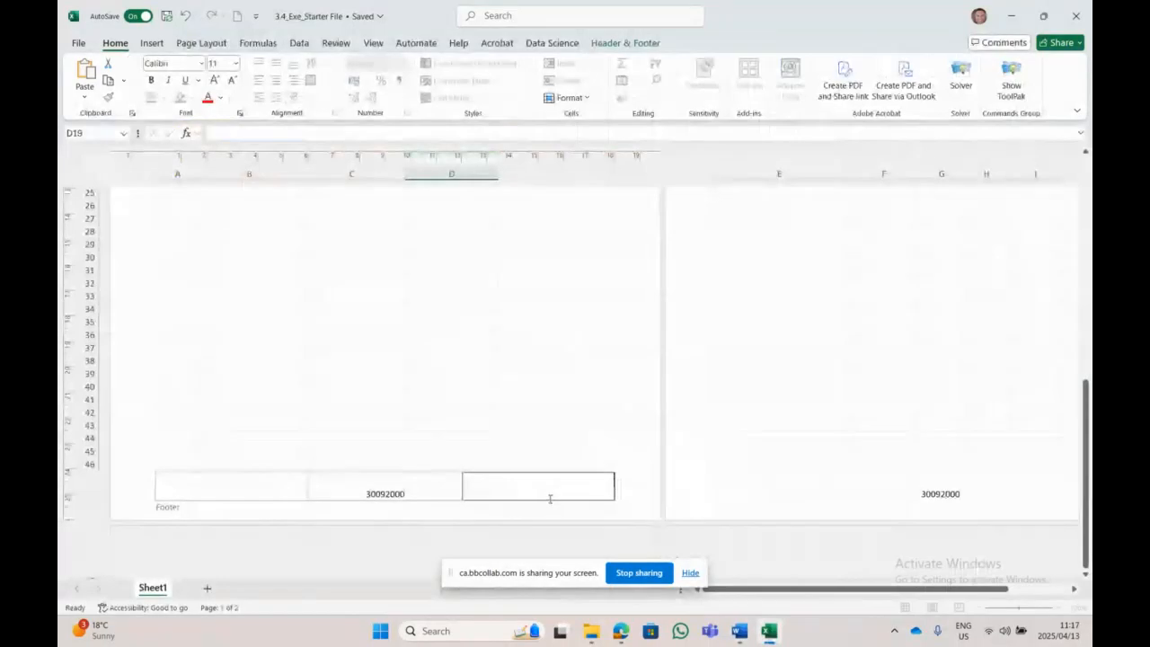
text(F)
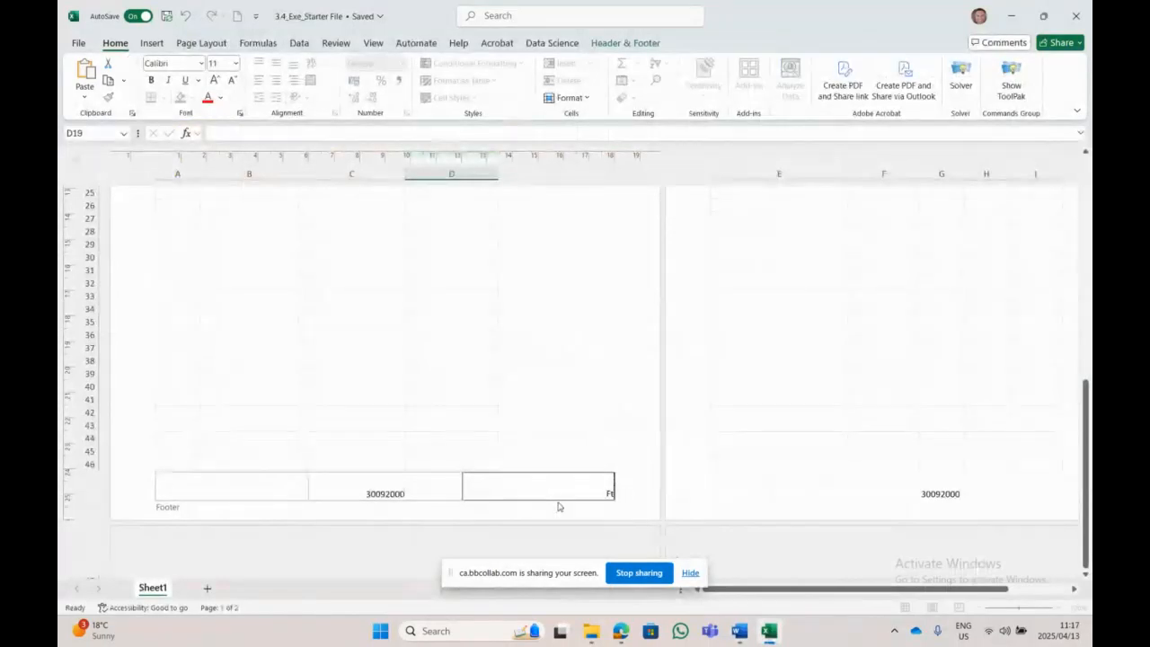
text(t-ABCJ)
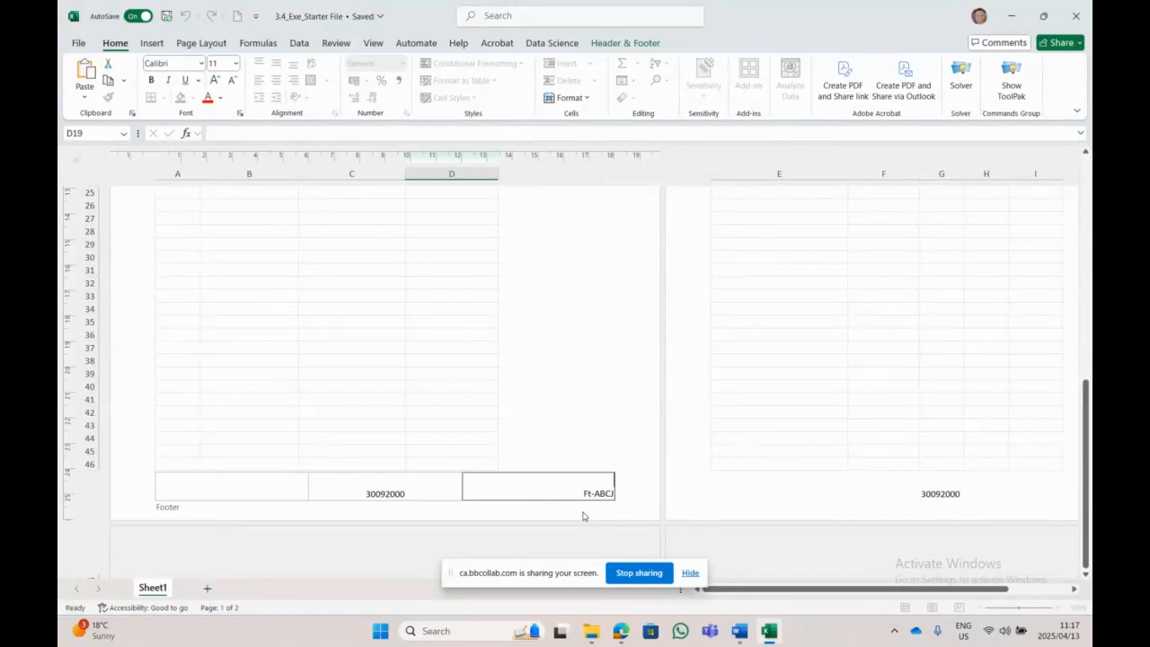
key(BackSpace)
key(BackSpace)
key(BackSpace)
key(BackSpace)
key(BackSpace)
key(BackSpace)
text(T-ECPPTA-FW)
key(BackSpace)
key(BackSpace)
key(BackSpace)
key(BackSpace)
key(BackSpace)
key(BackSpace)
key(BackSpace)
key(BackSpace)
key(BackSpace)
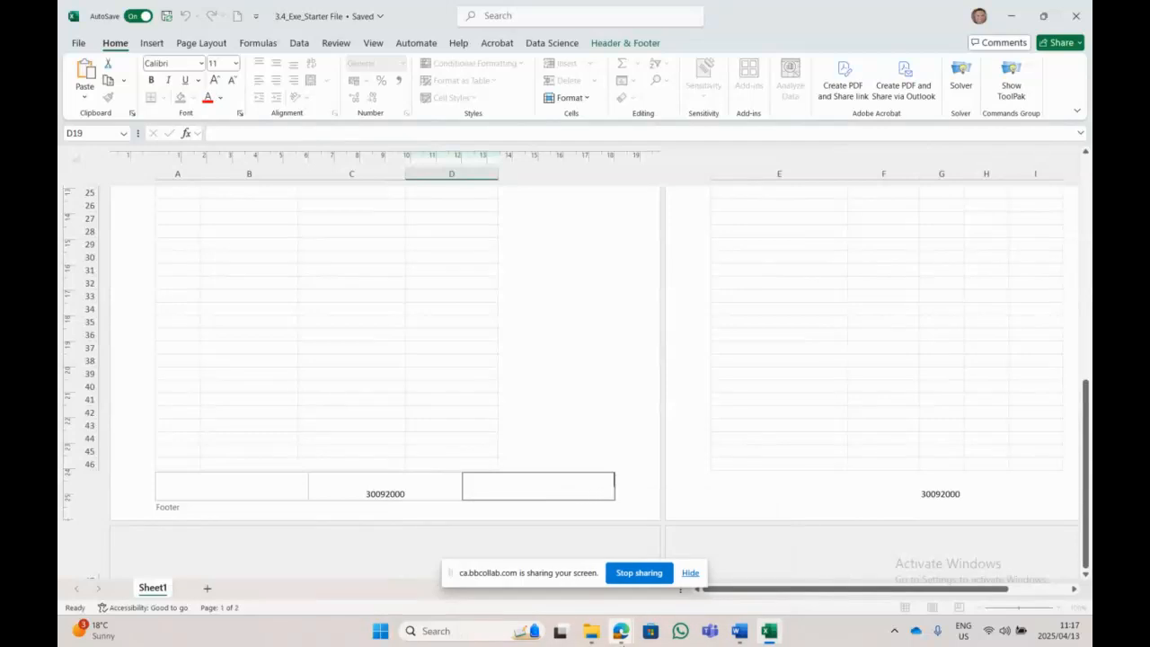
text(Group B-FT)
Step: Finish footer editing, review the page, and switch the worksheet back to Normal view
click(443, 387)
scroll(441, 387, up, 10)
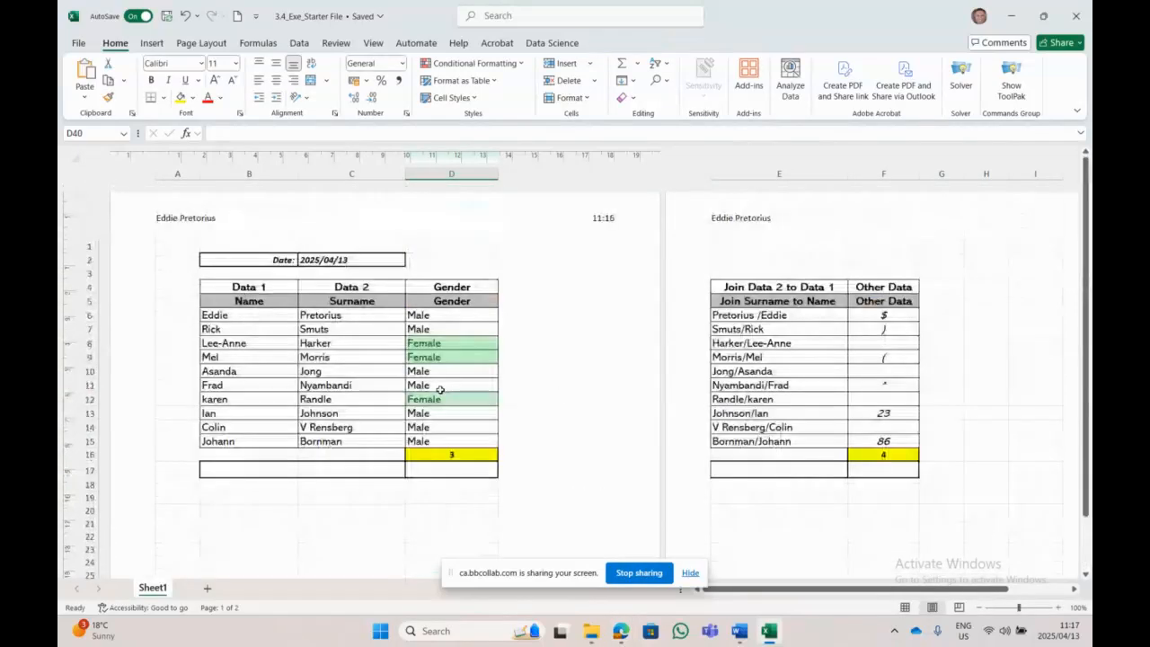
scroll(440, 389, down, 10)
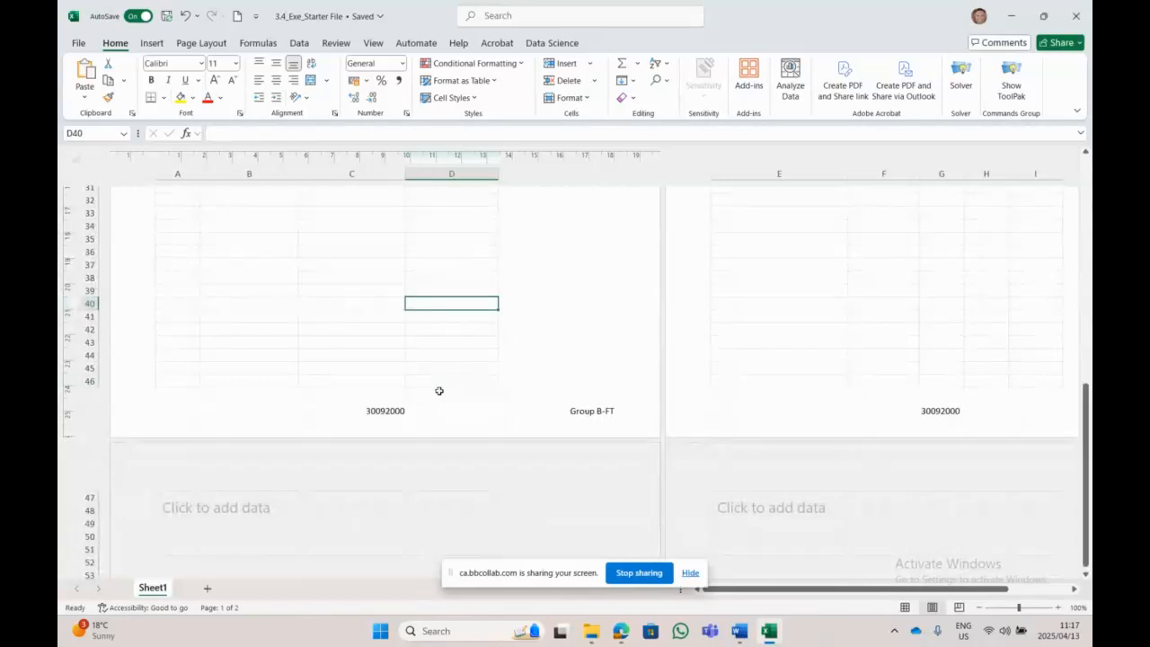
scroll(439, 391, up, 10)
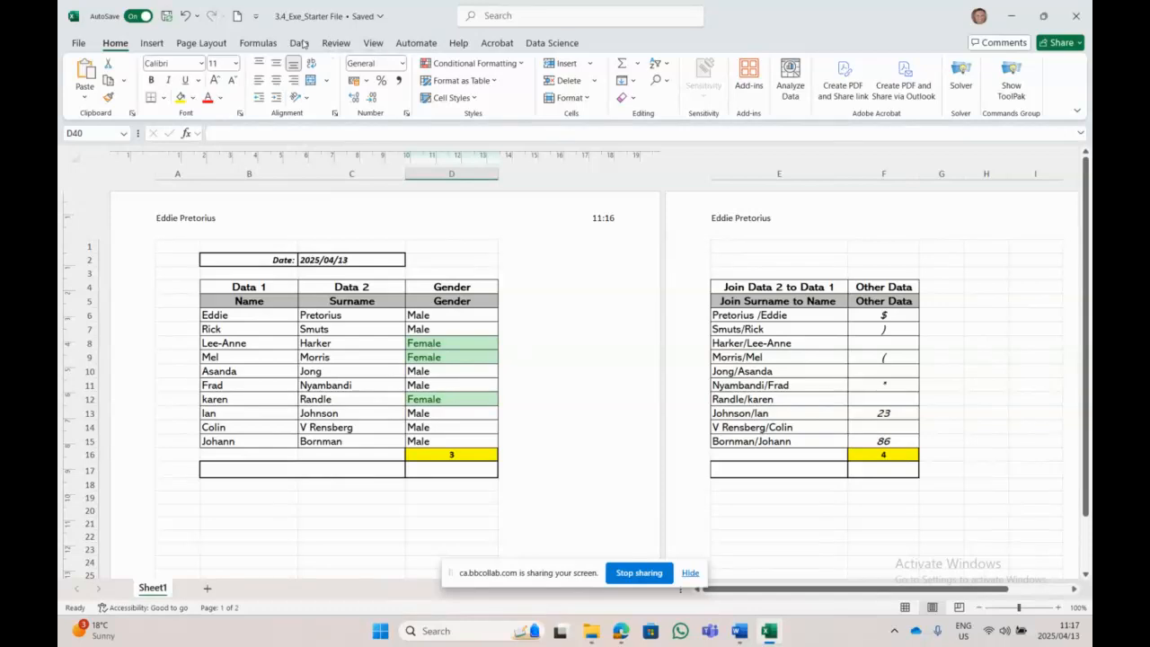
click(373, 43)
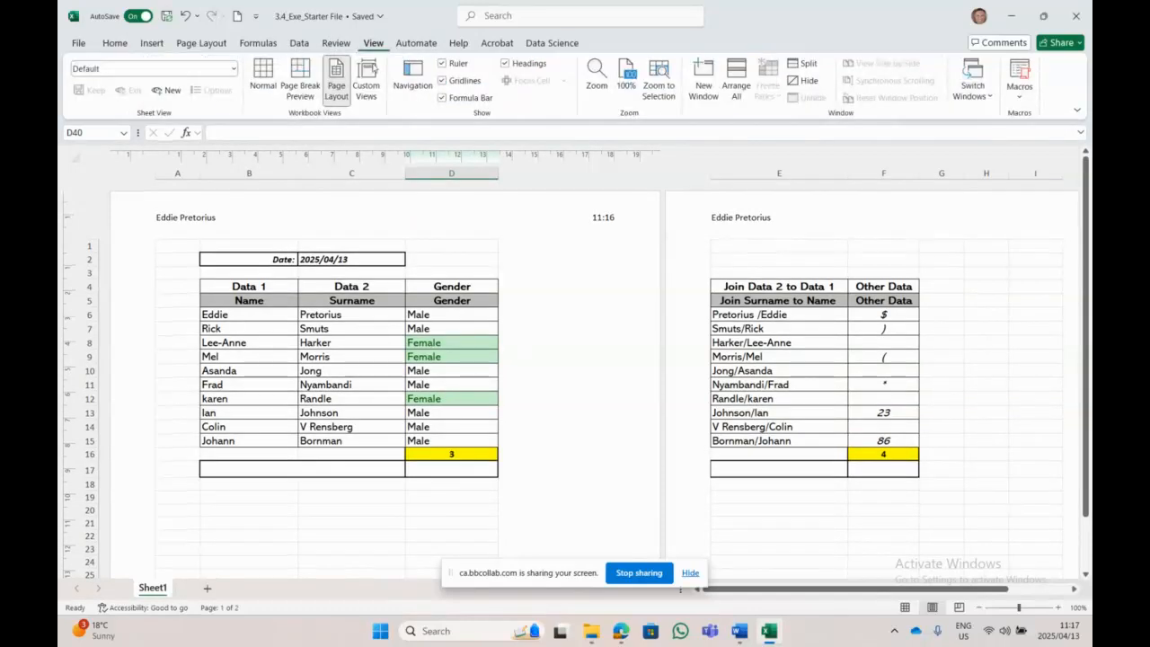
click(265, 92)
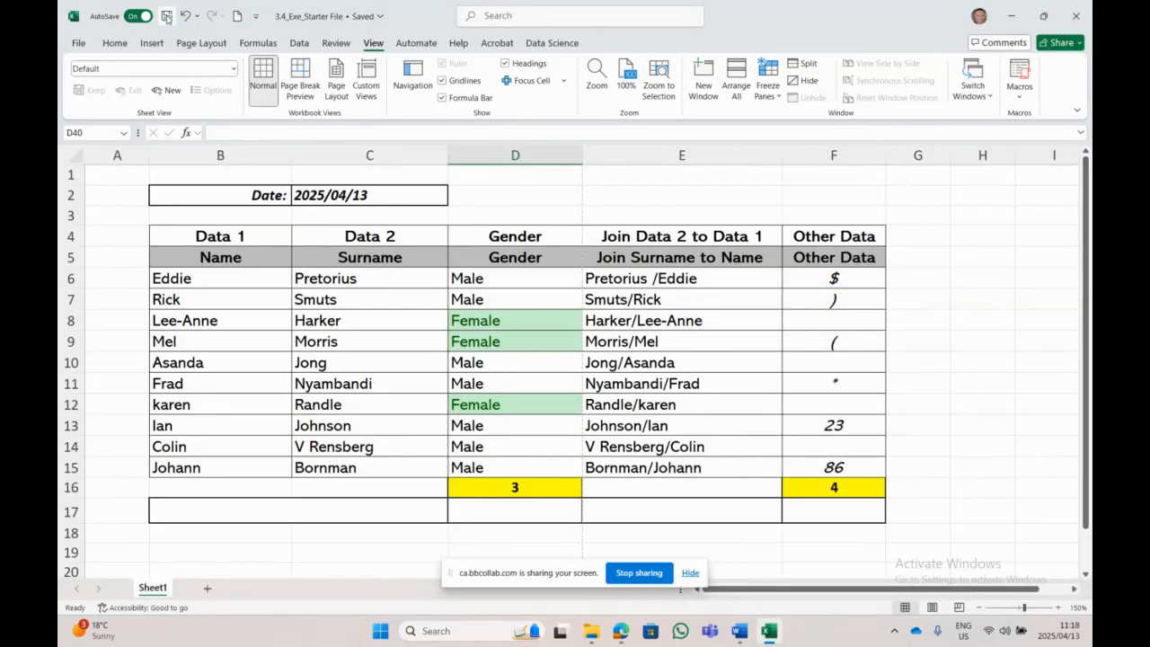
click(1075, 16)
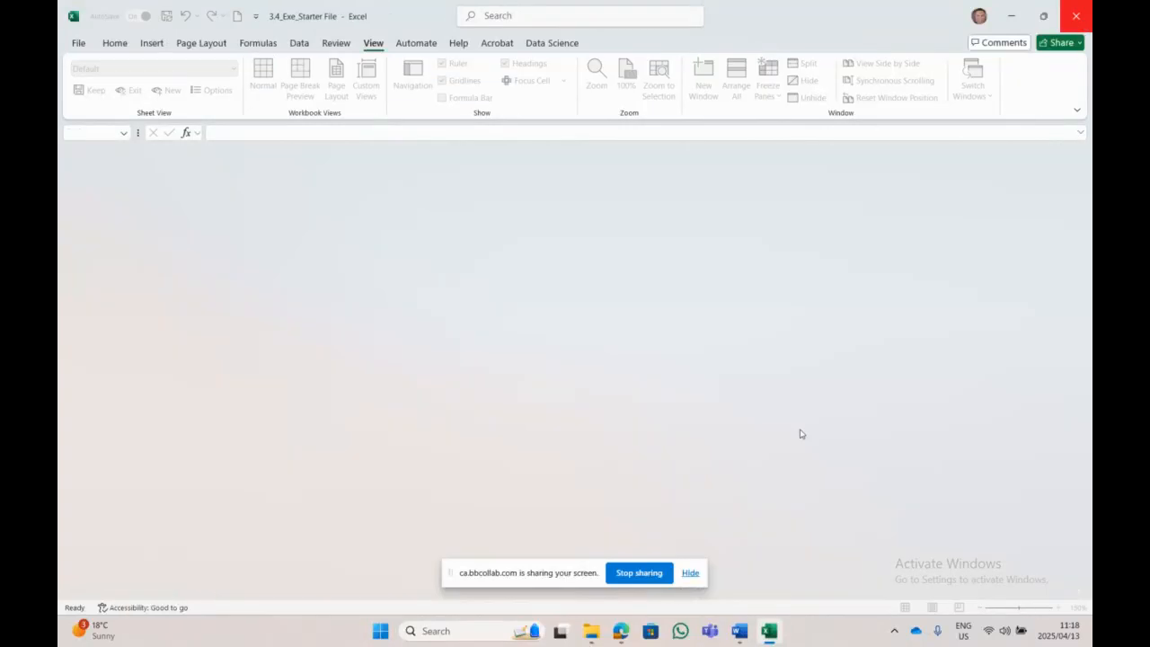
scroll(783, 284, down, 4)
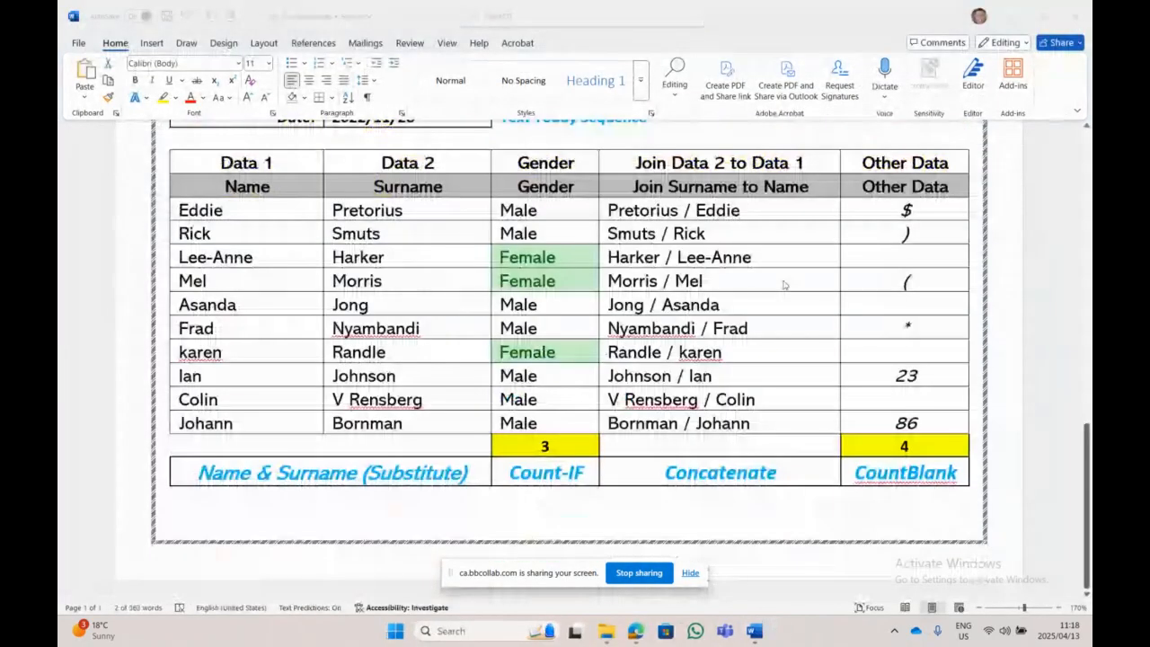
scroll(783, 284, up, 8)
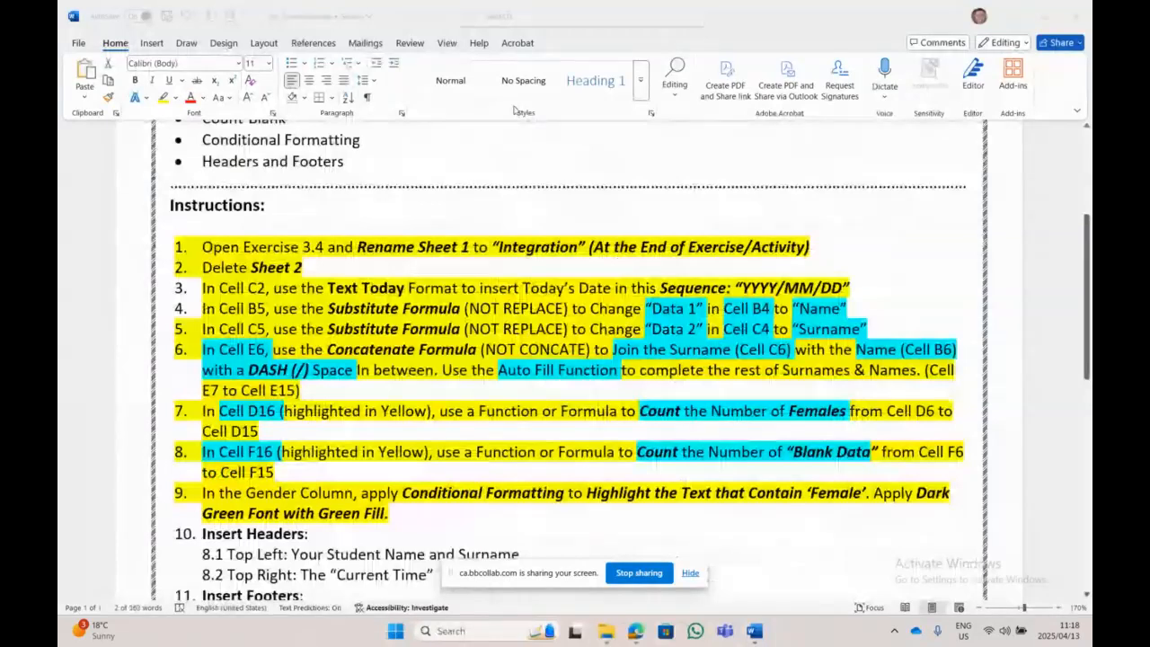
scroll(477, 367, up, 2)
scroll(477, 367, up, 3)
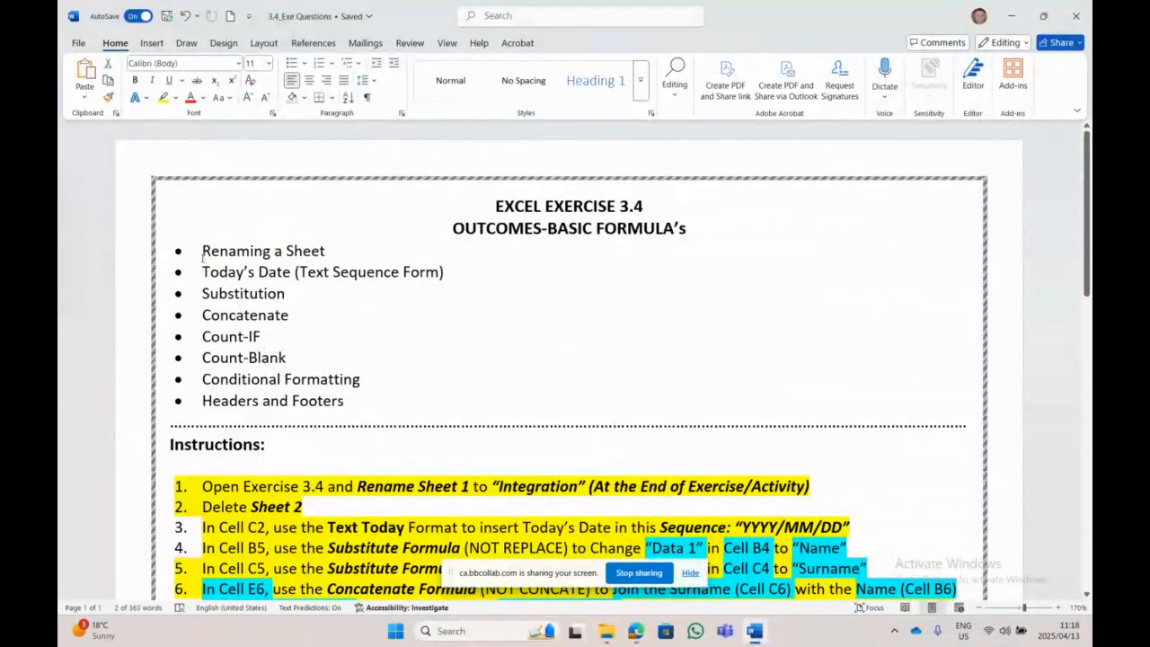
drag(204, 266, 378, 399)
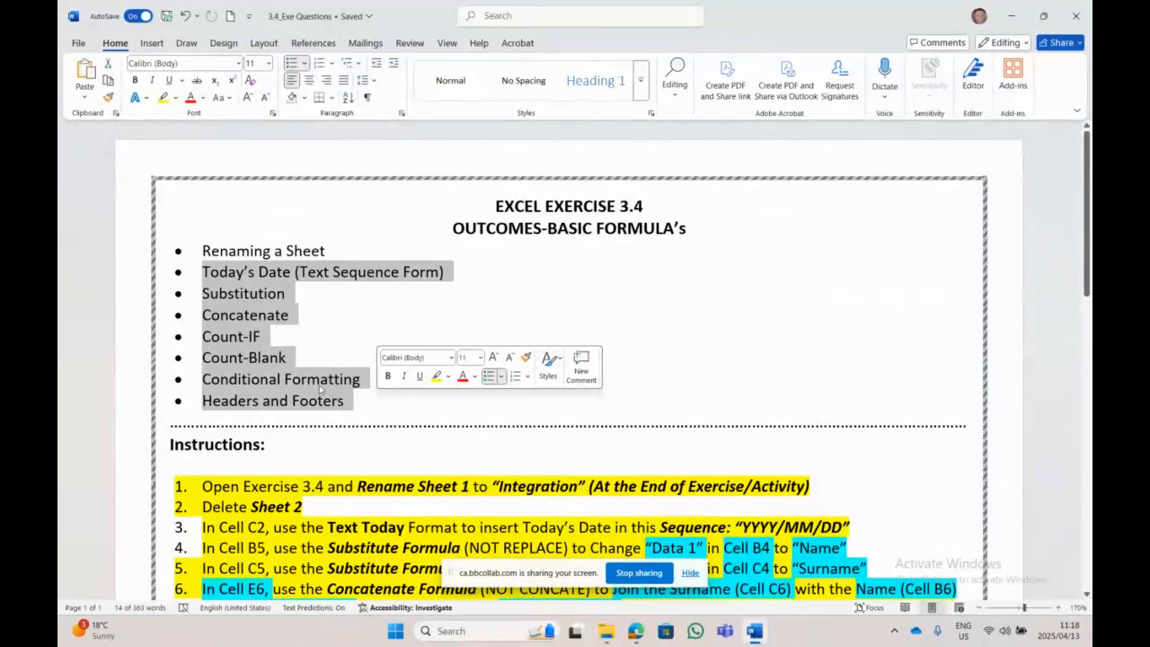
scroll(417, 431, down, 10)
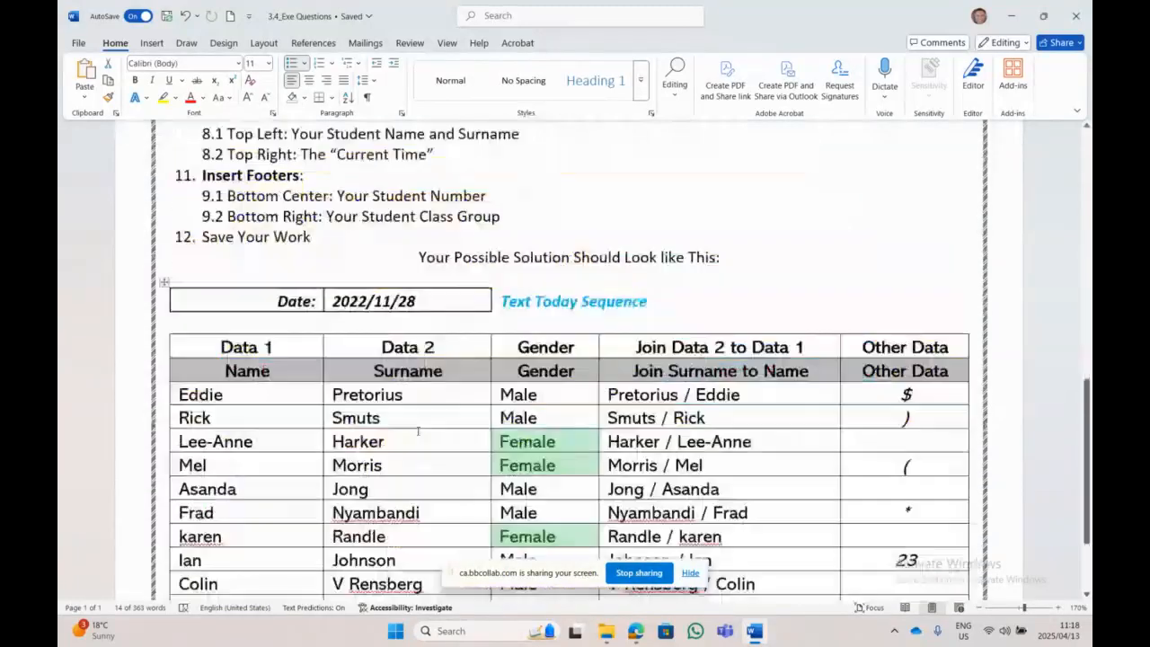
scroll(417, 431, down, 5)
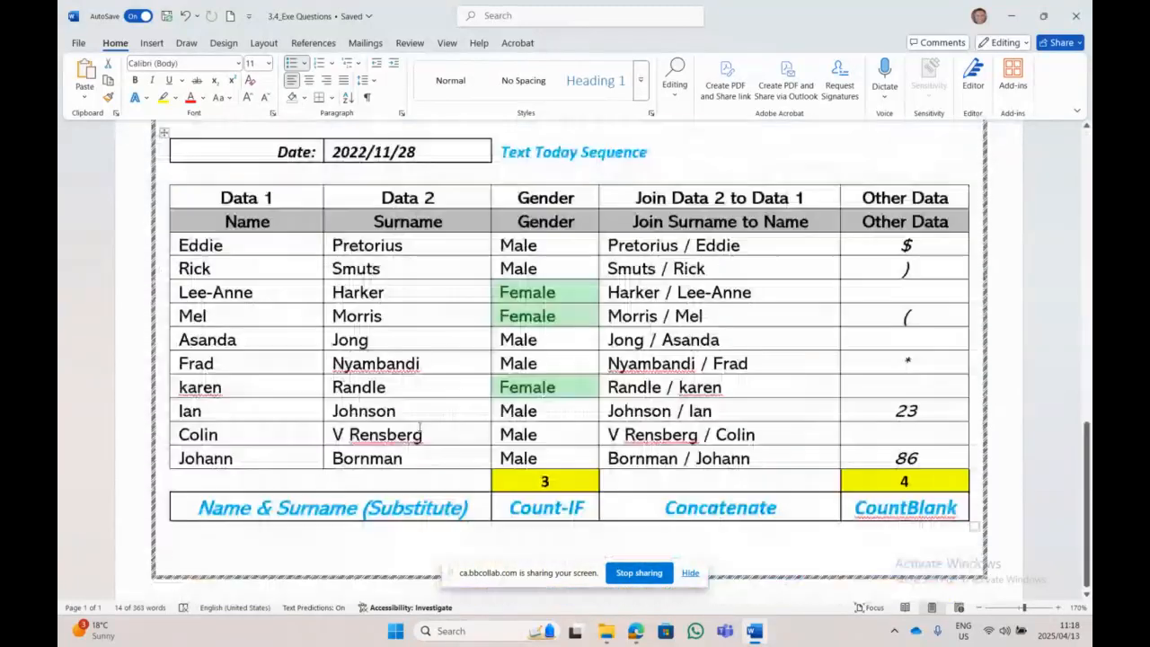
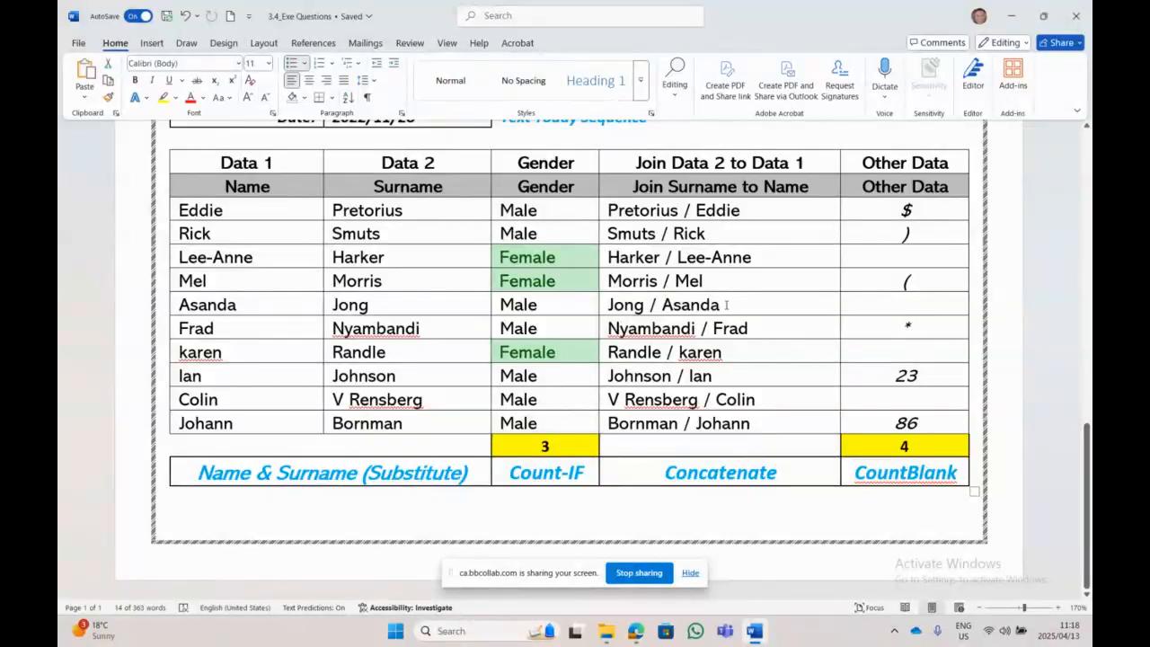
Step: Scroll to the top of the 3.4 questions document and close Word with Alt+F4
scroll(726, 305, up, 6)
scroll(736, 300, up, 5)
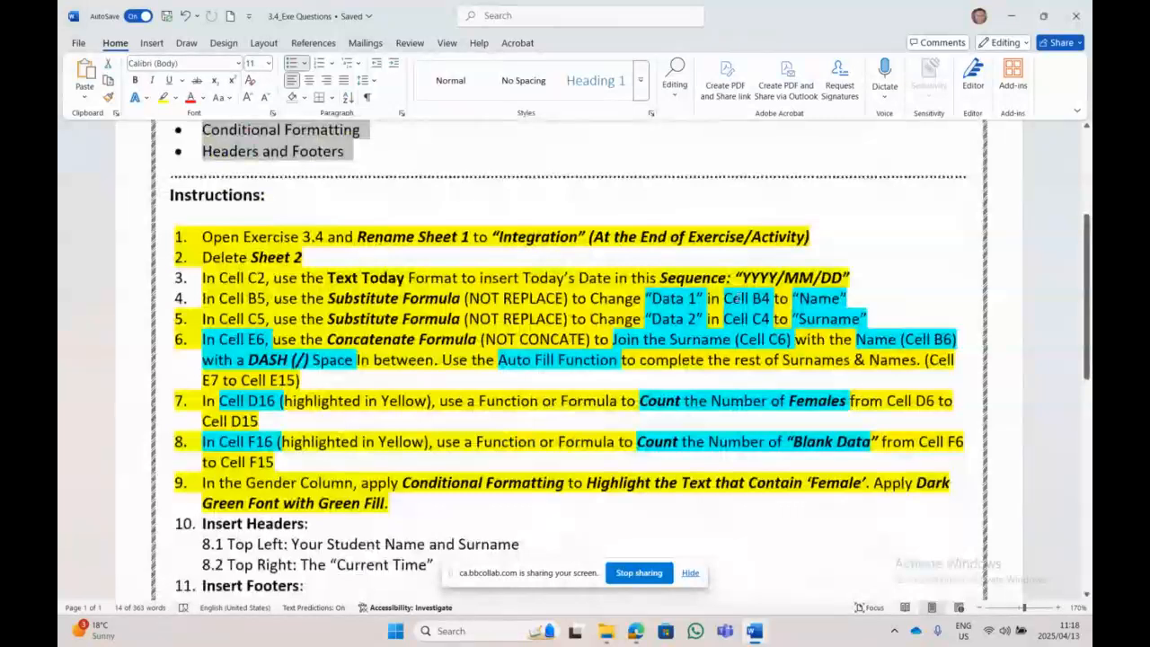
scroll(736, 298, up, 5)
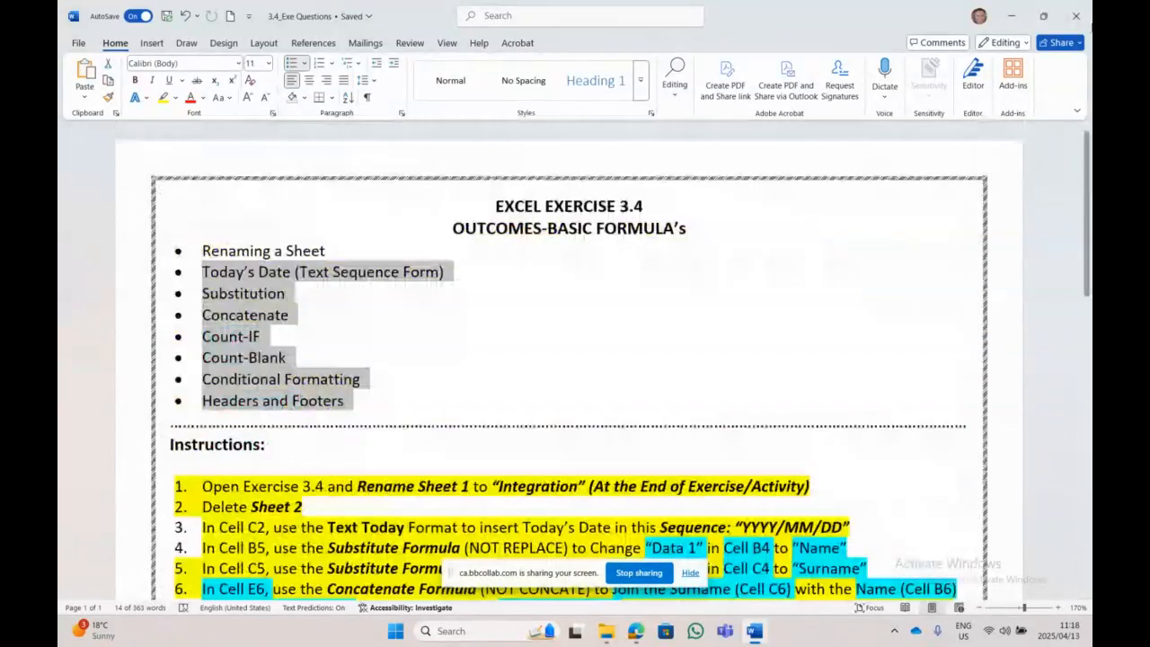
key(alt+F4)
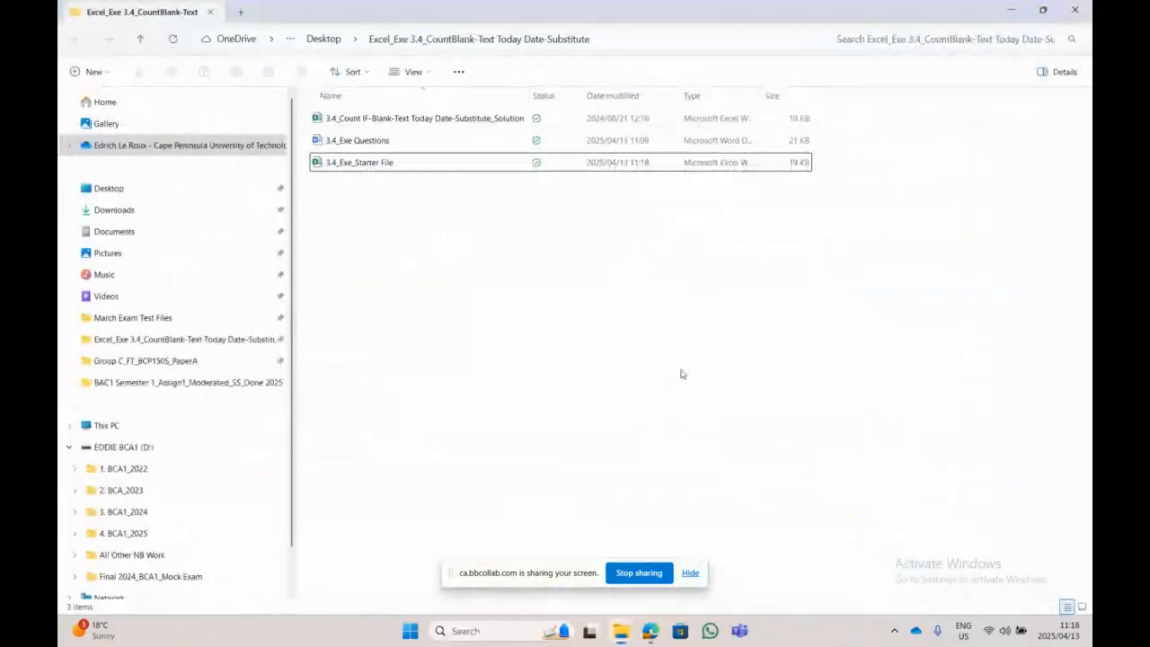
Step: Close the 3.4 folder window and open the 3.5_Starter File workbook from the Excel_Exe 3.5 folder
key(alt+F4)
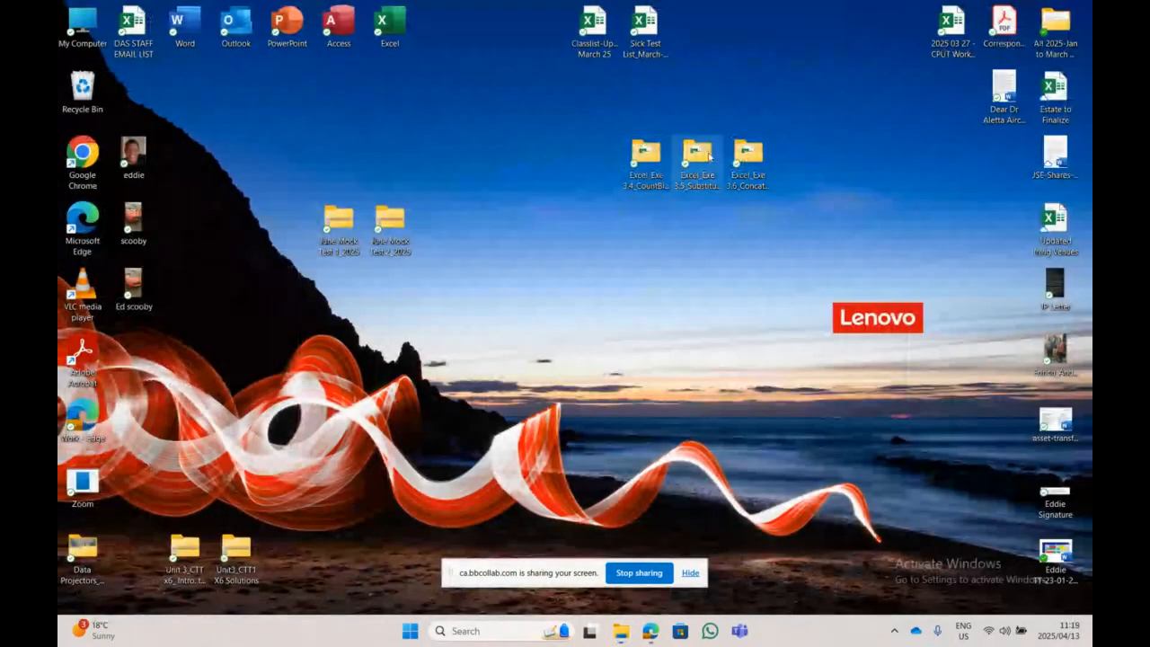
double_click(697, 155)
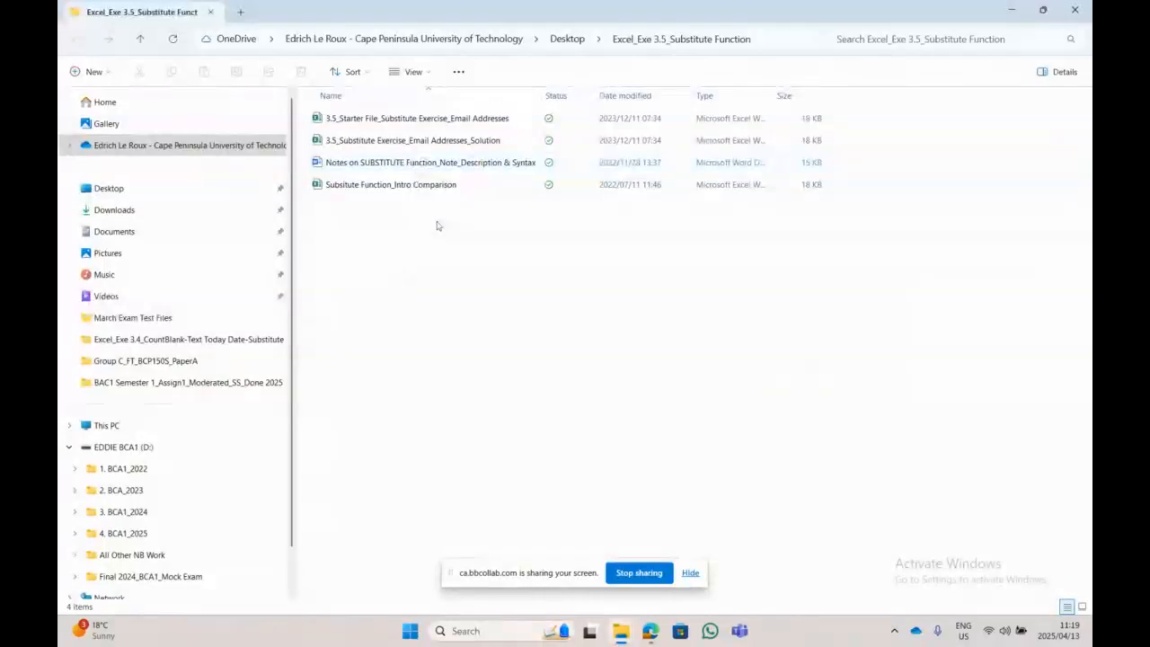
click(476, 123)
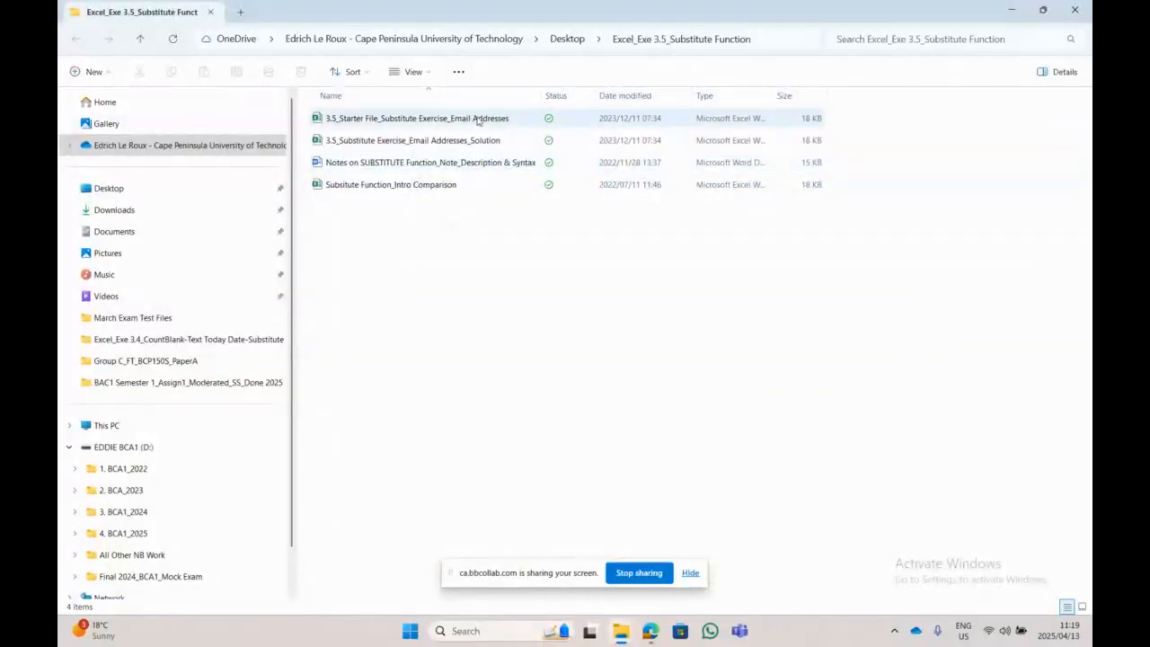
double_click(478, 121)
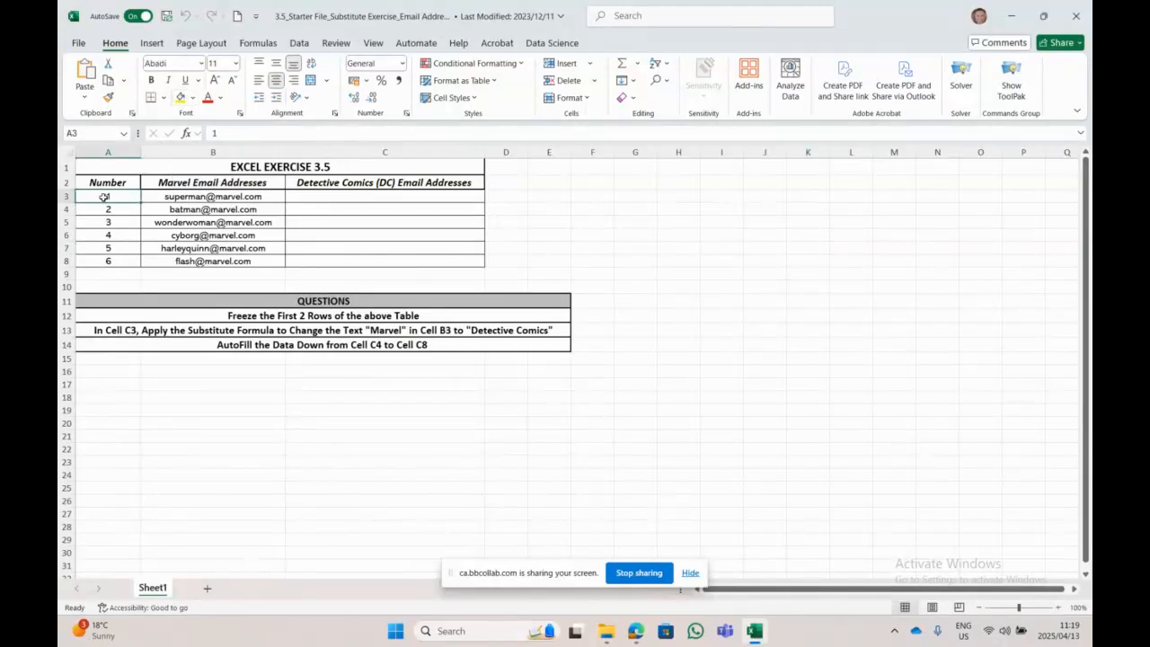
Step: Select row 3 and apply Freeze Panes so rows 1–2 stay fixed
drag(121, 198, 811, 195)
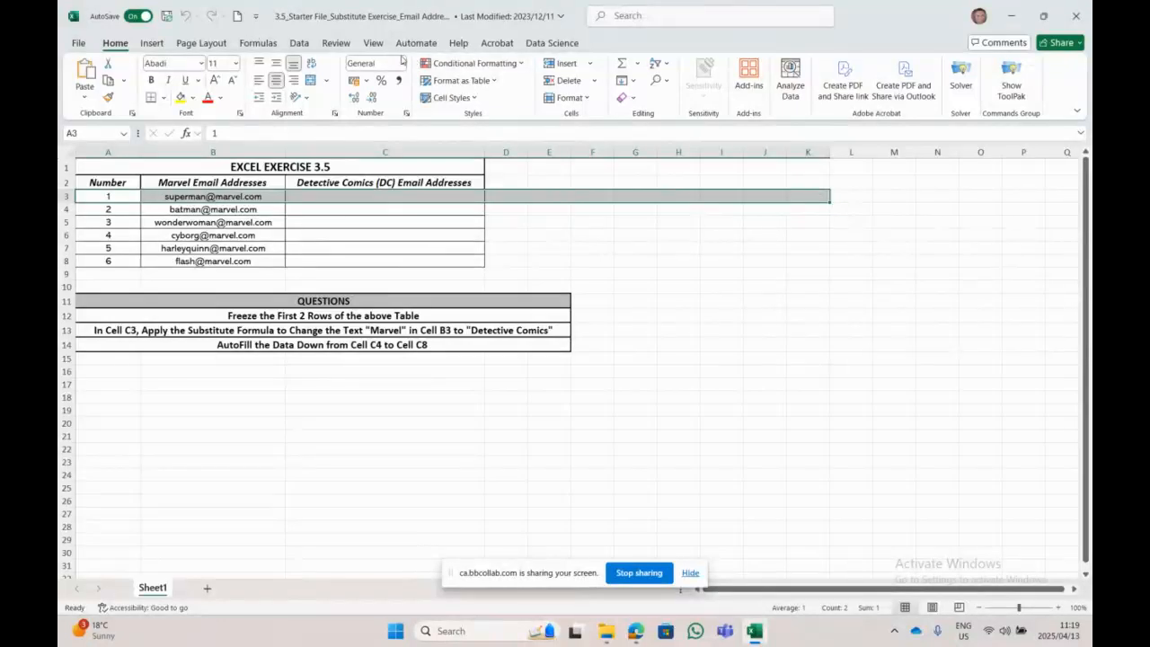
click(374, 43)
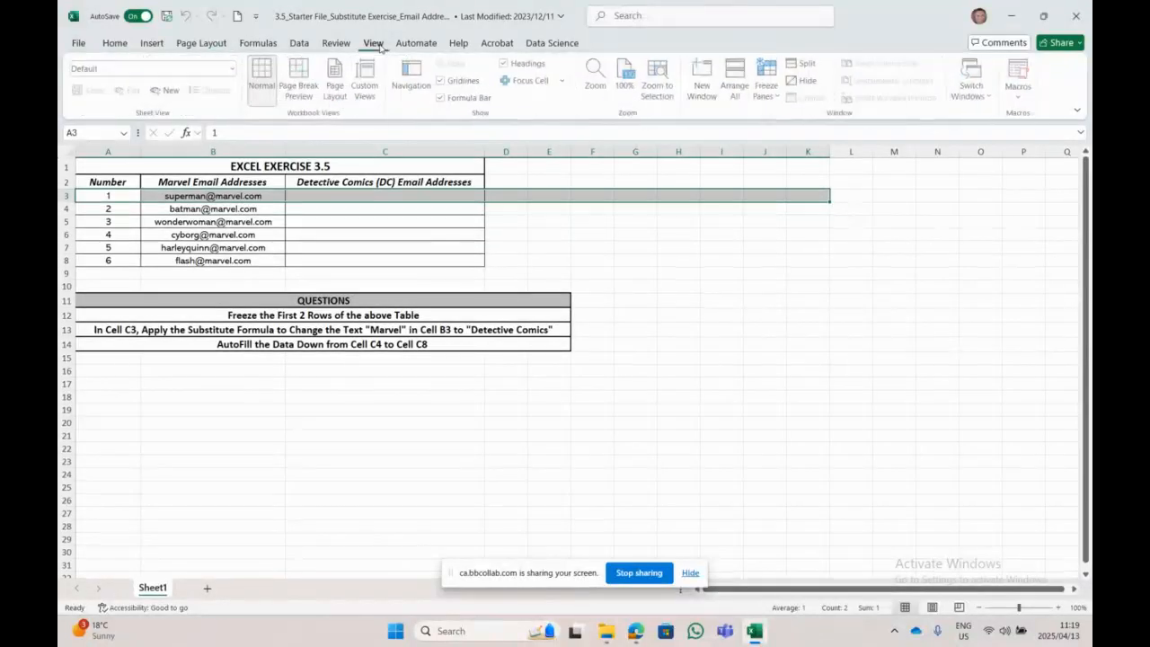
click(766, 91)
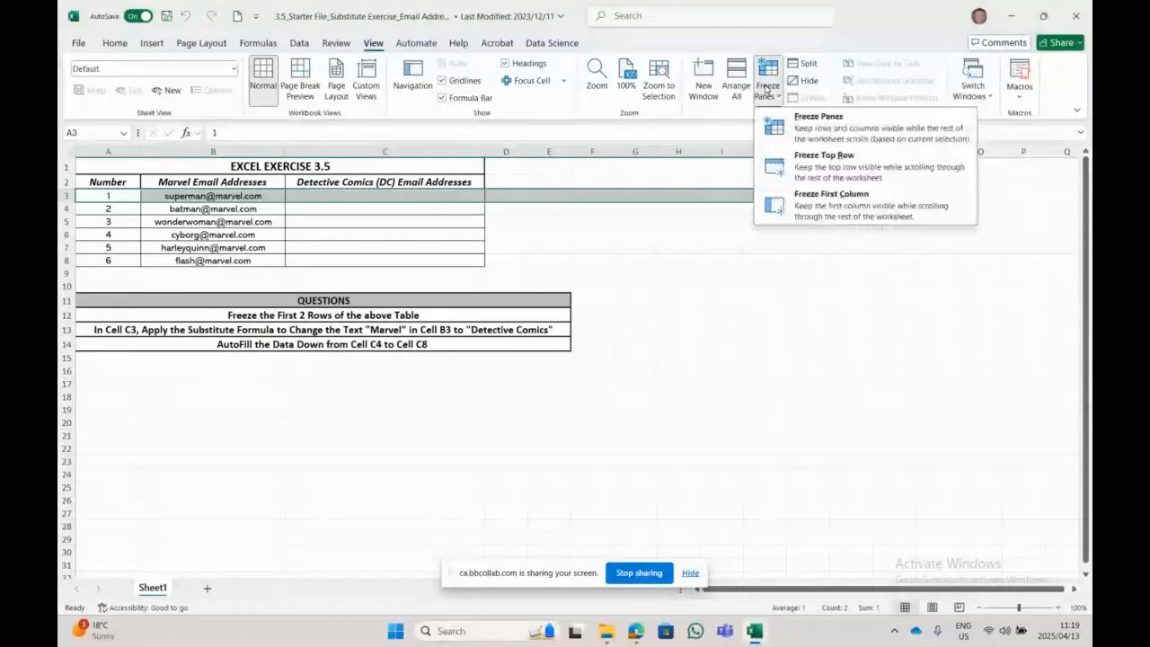
click(790, 117)
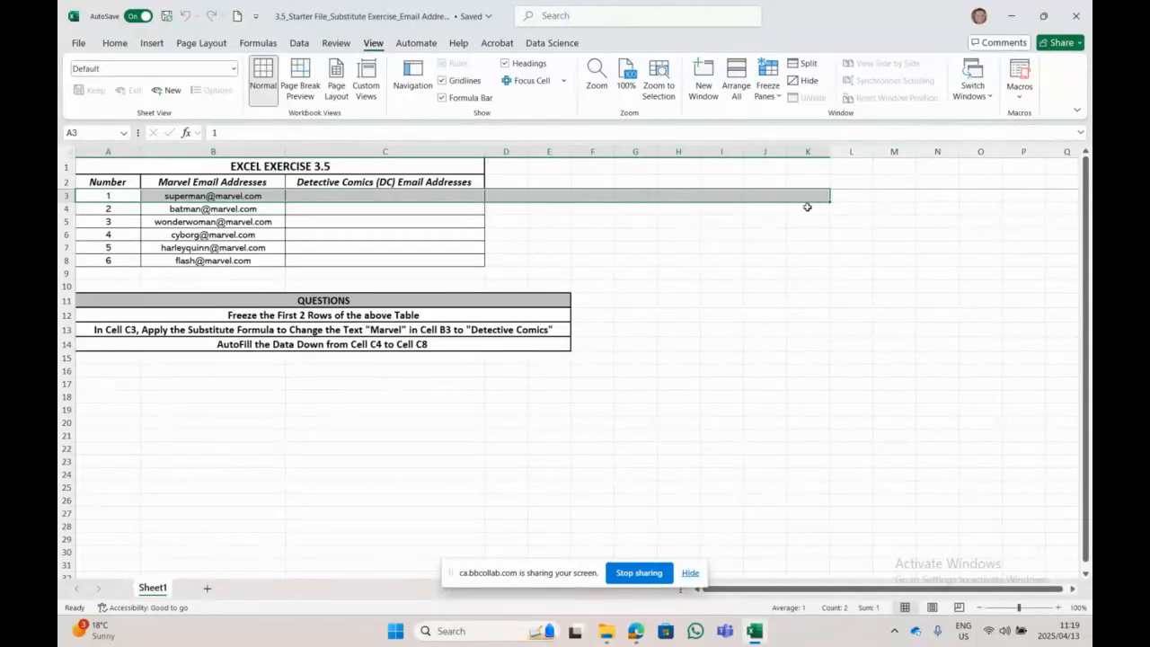
click(796, 247)
Step: Scroll the email table up and down to confirm the title and header rows stay frozen
scroll(796, 263, down, 5)
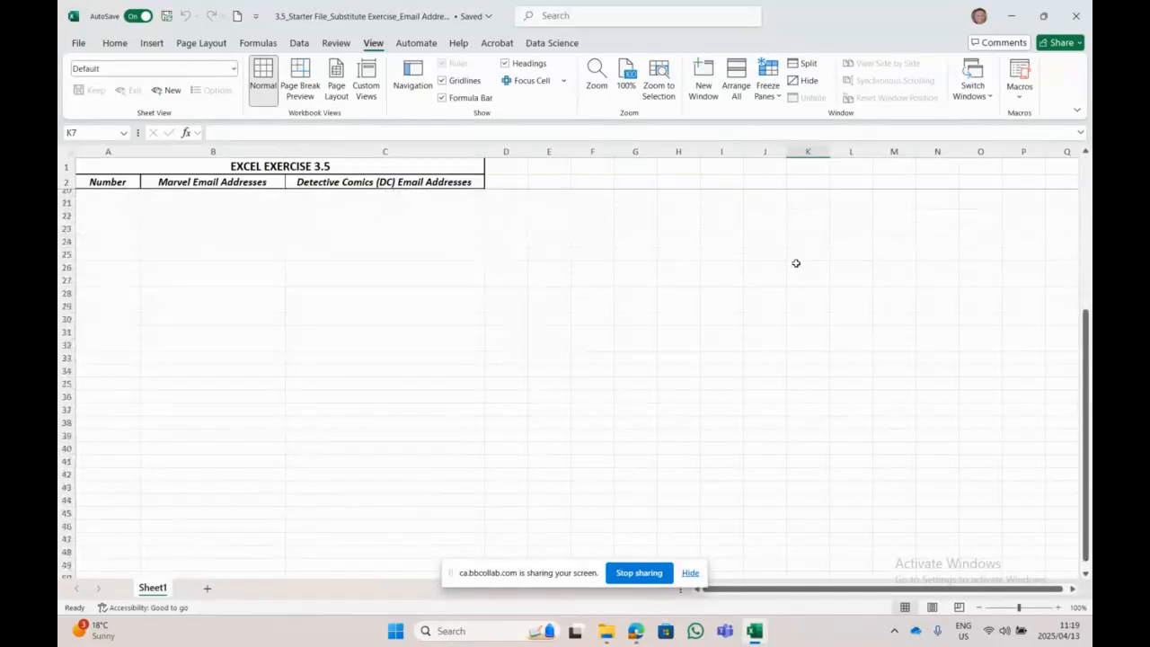
scroll(795, 263, up, 5)
scroll(367, 201, down, 1)
scroll(357, 190, down, 5)
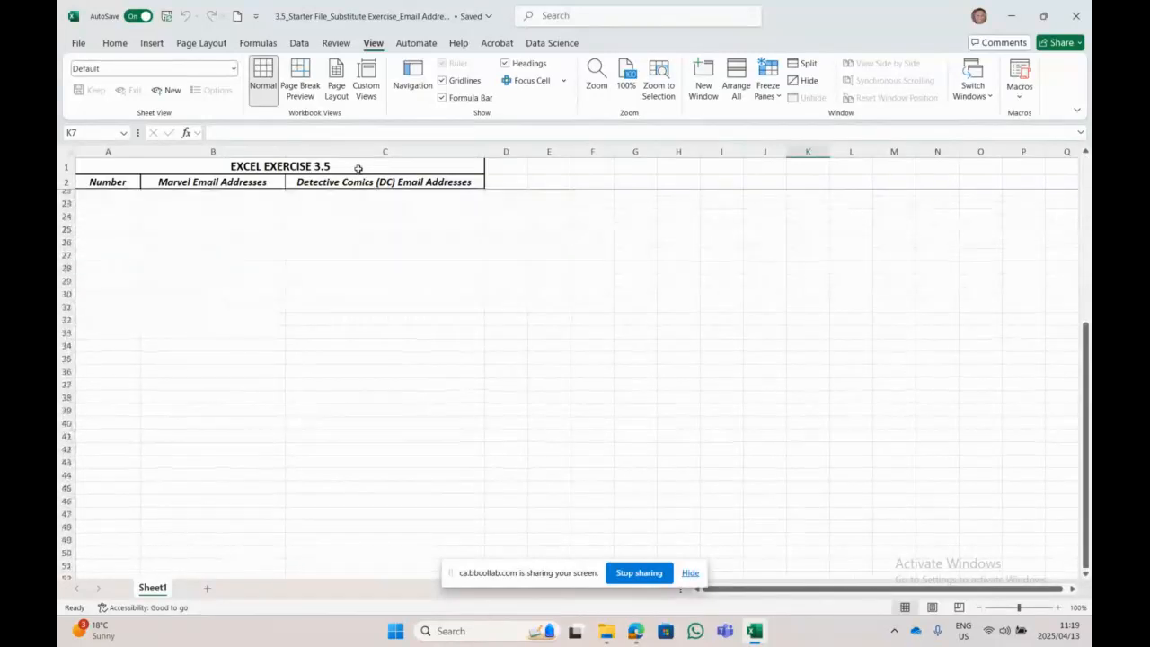
scroll(356, 189, up, 3)
scroll(357, 190, down, 3)
scroll(356, 189, up, 4)
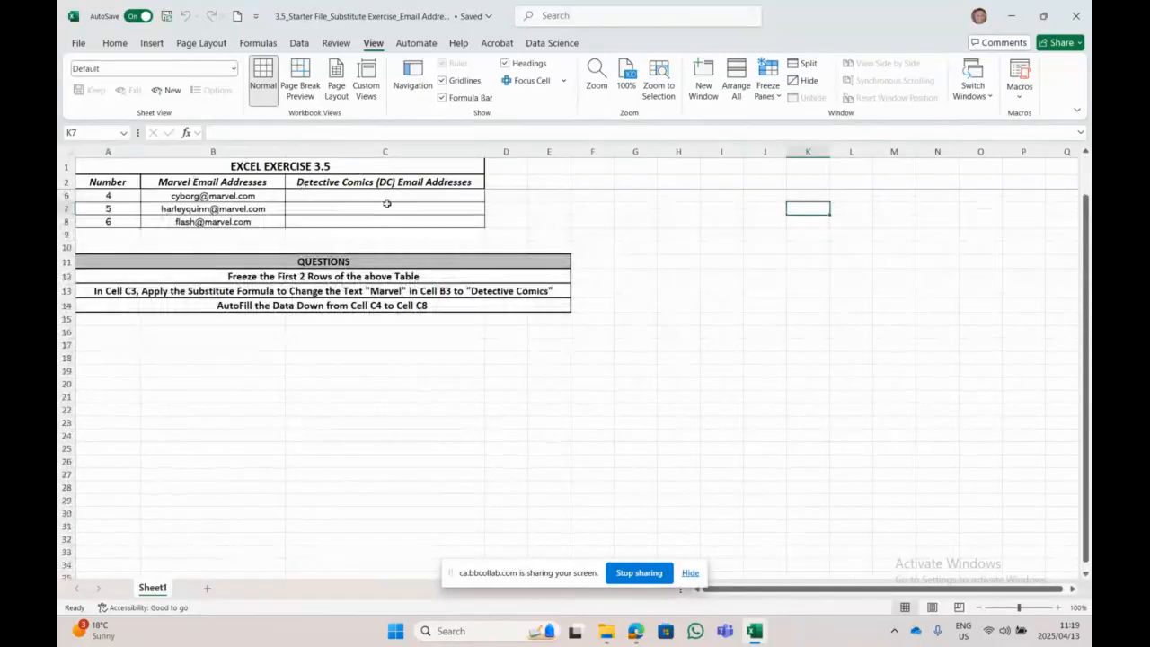
scroll(405, 206, down, 1)
scroll(405, 207, up, 2)
scroll(405, 207, down, 4)
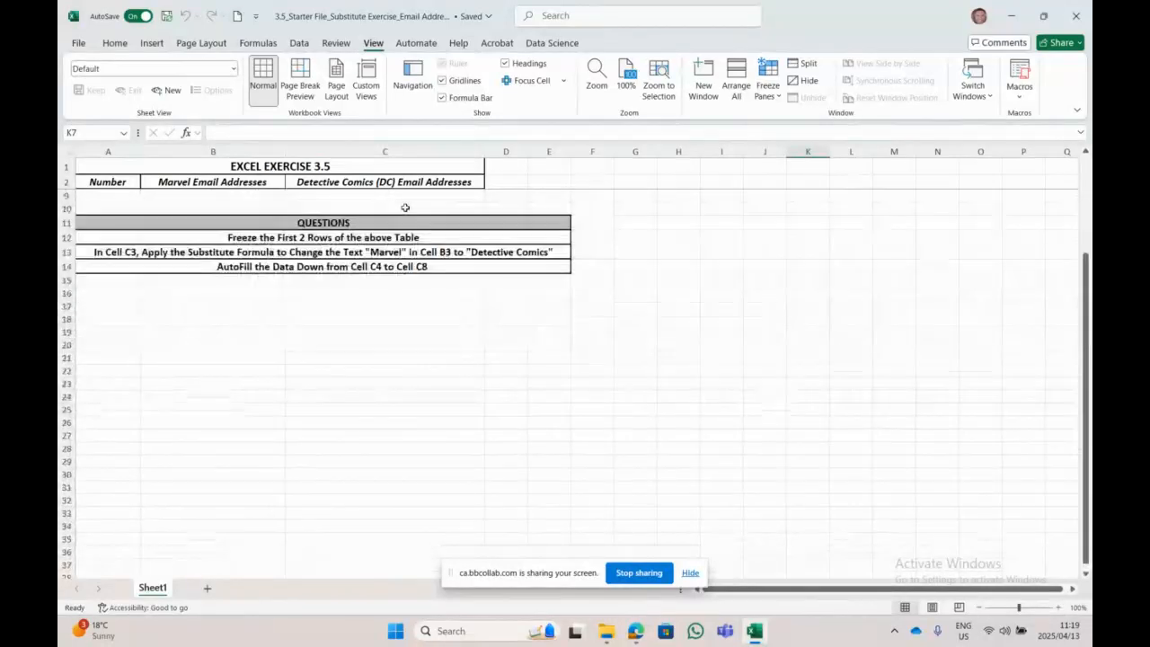
scroll(405, 206, up, 4)
scroll(405, 206, down, 1)
scroll(405, 209, up, 1)
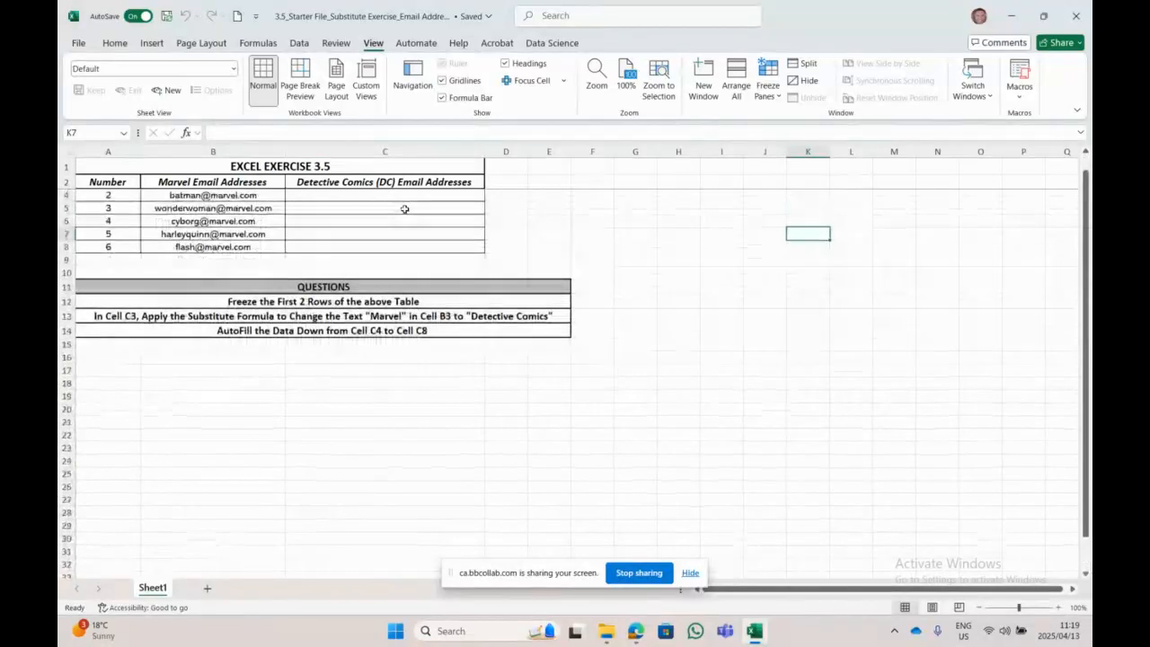
scroll(405, 208, down, 1)
scroll(405, 208, up, 2)
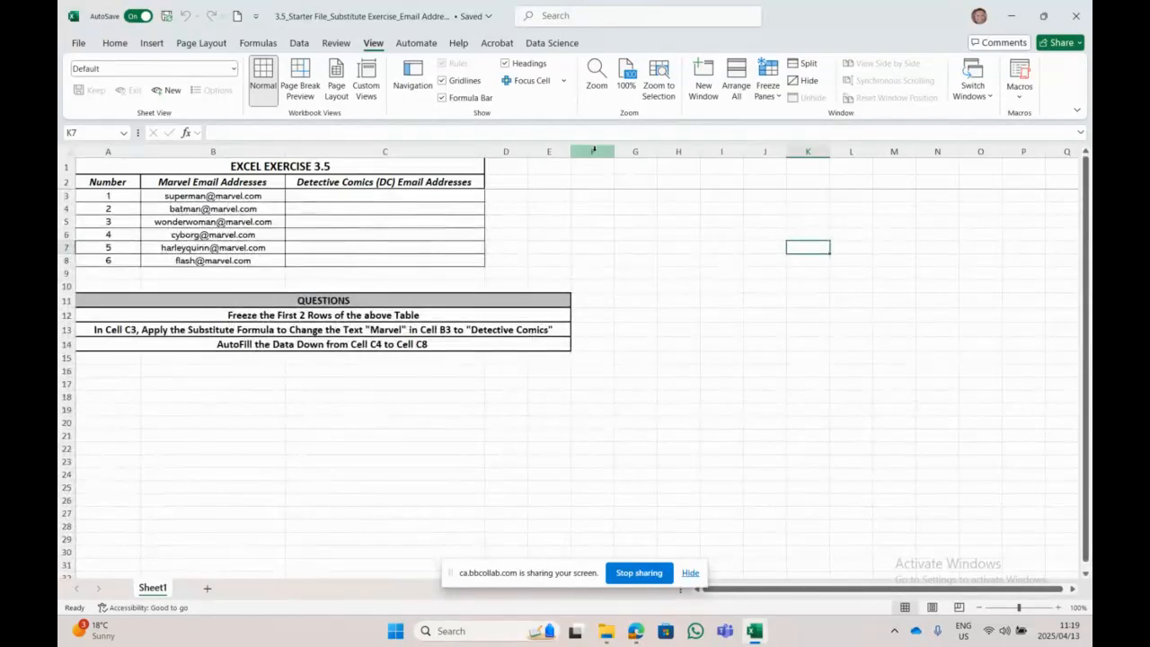
Step: Revisit the Freeze Panes options, then switch to the exercise 3.5 folder window
click(768, 86)
click(812, 117)
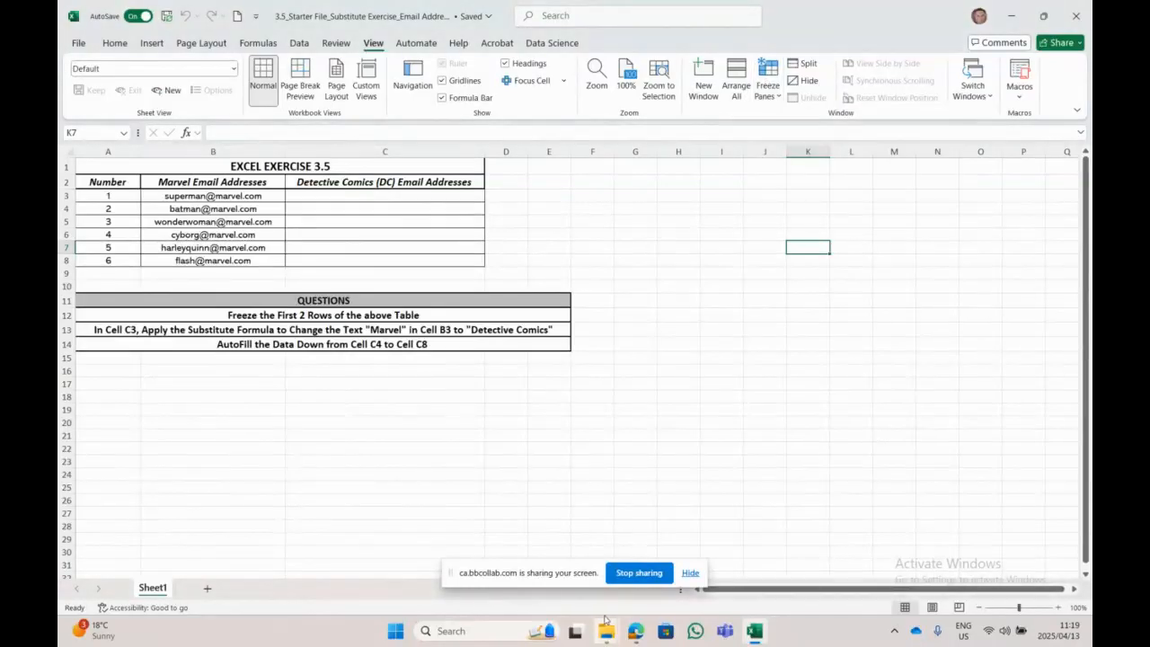
mouse_move(606, 630)
click(678, 552)
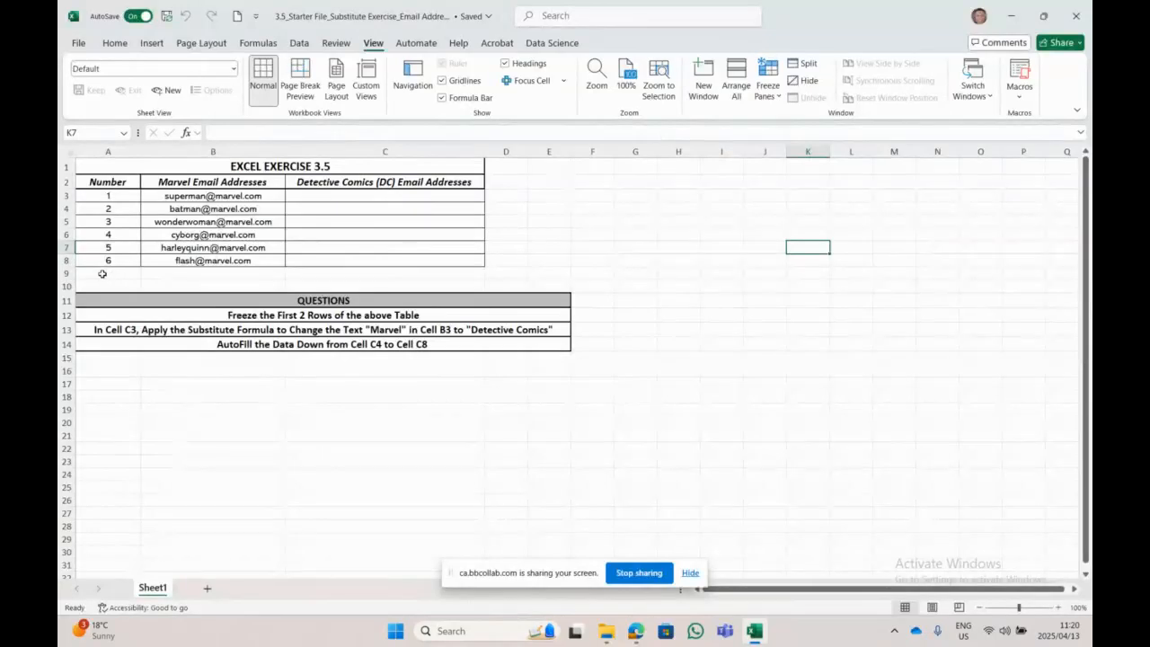
click(98, 273)
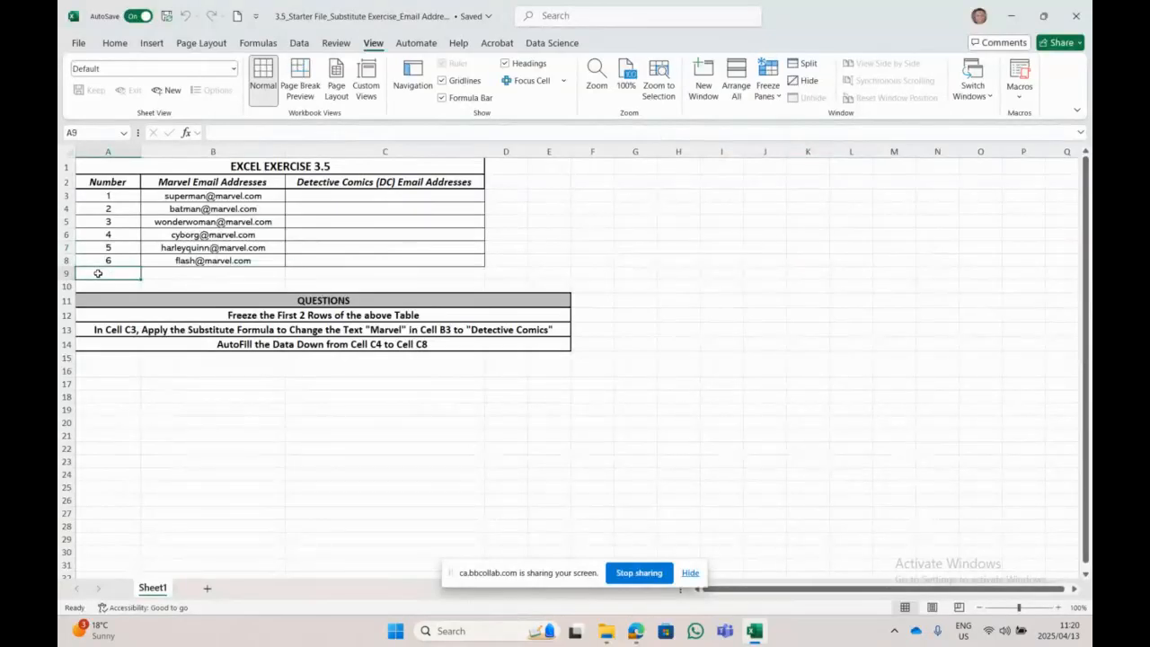
drag(97, 273, 853, 273)
click(767, 79)
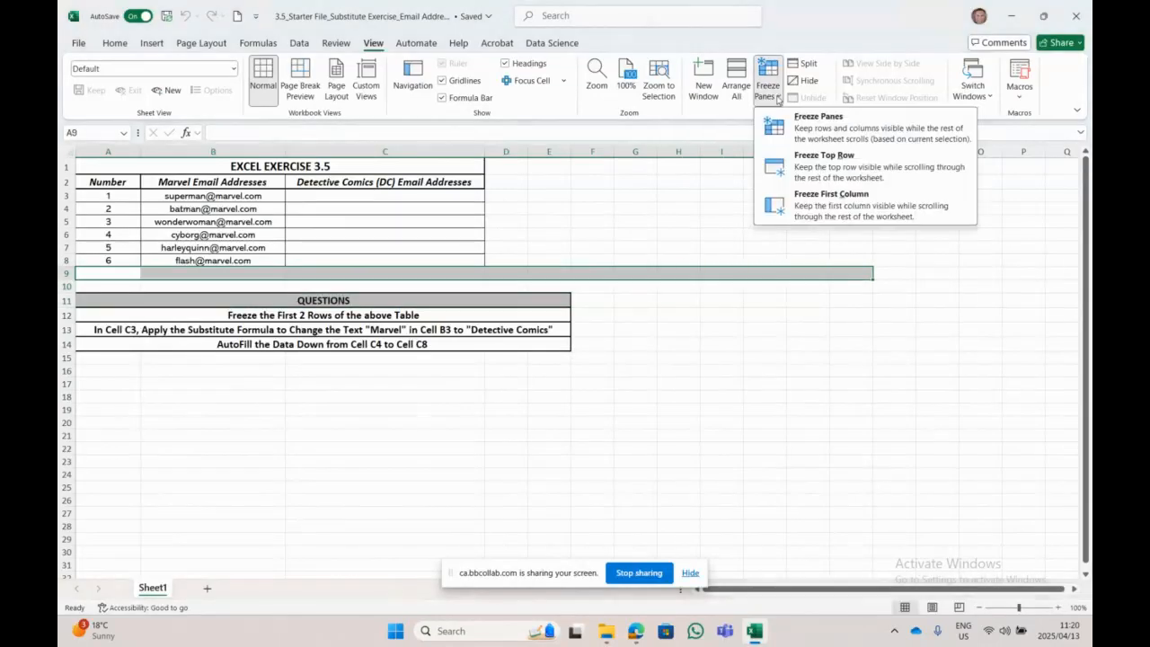
click(818, 127)
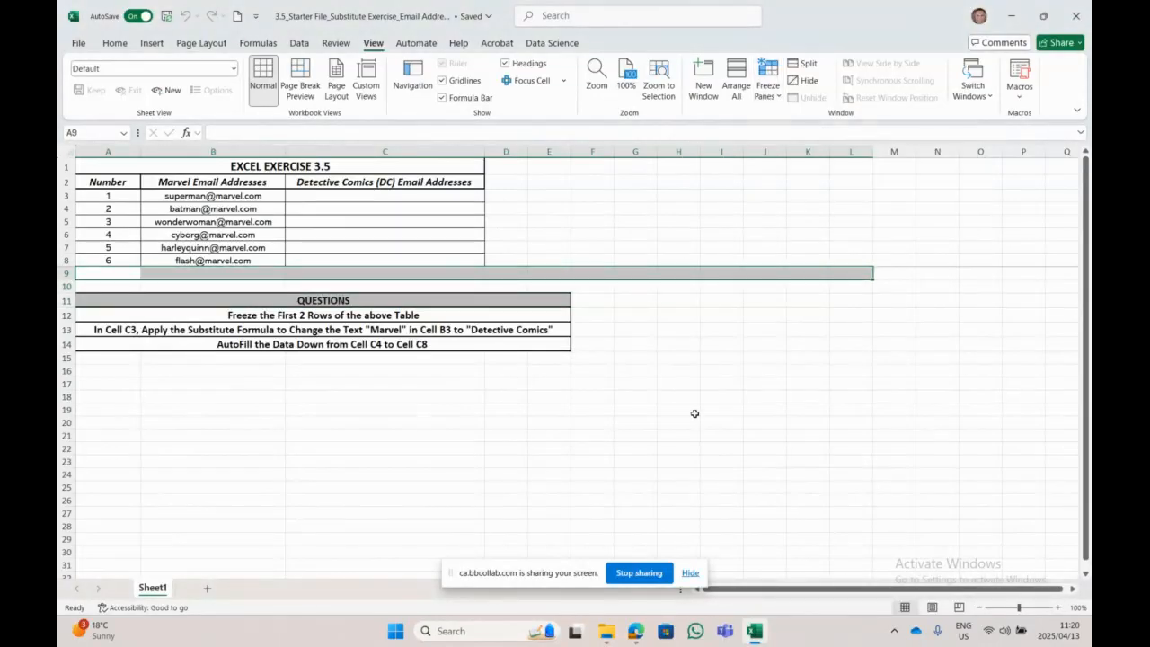
scroll(685, 382, down, 2)
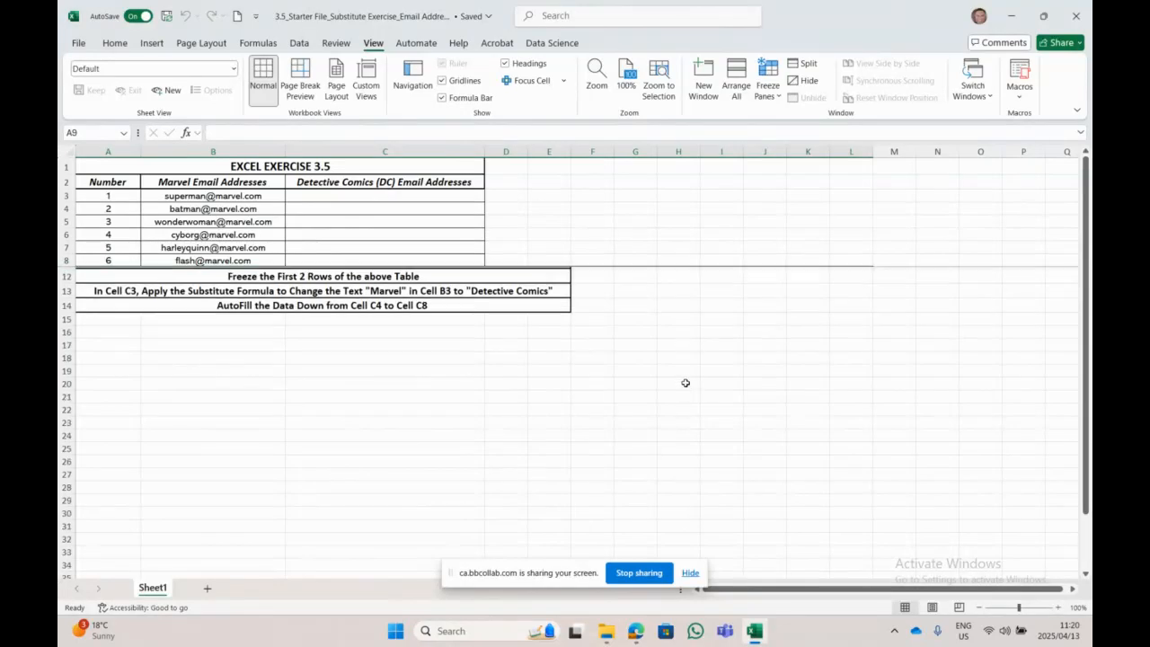
scroll(685, 381, up, 2)
scroll(685, 381, down, 2)
scroll(685, 381, up, 2)
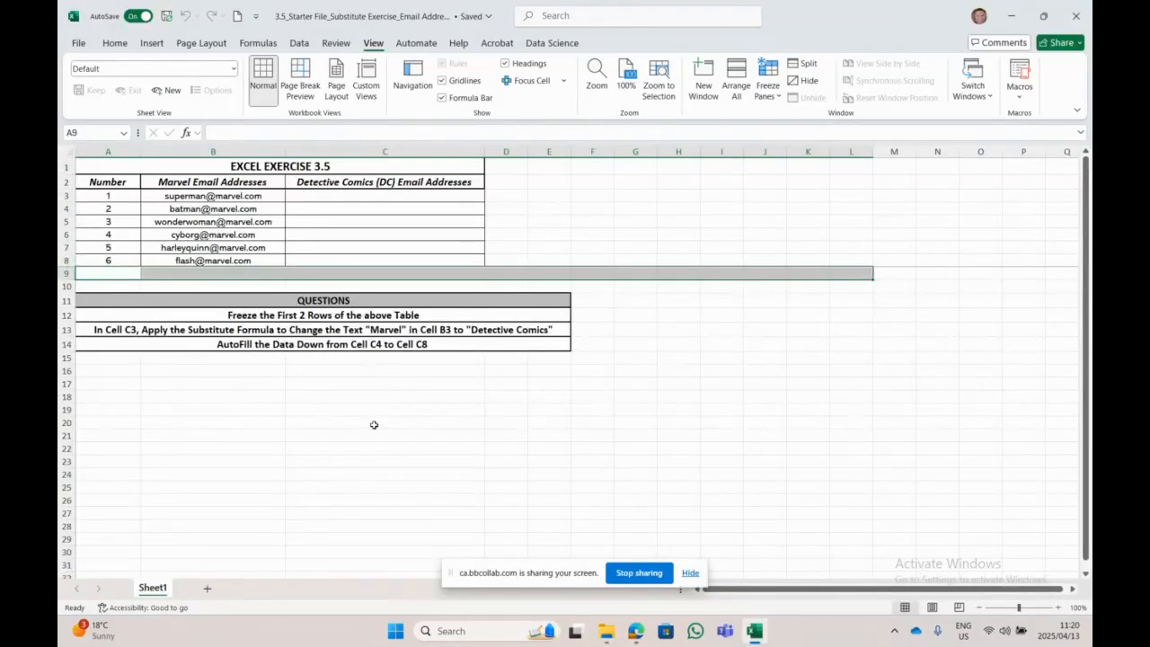
scroll(367, 432, down, 4)
scroll(367, 432, up, 4)
click(768, 85)
click(806, 146)
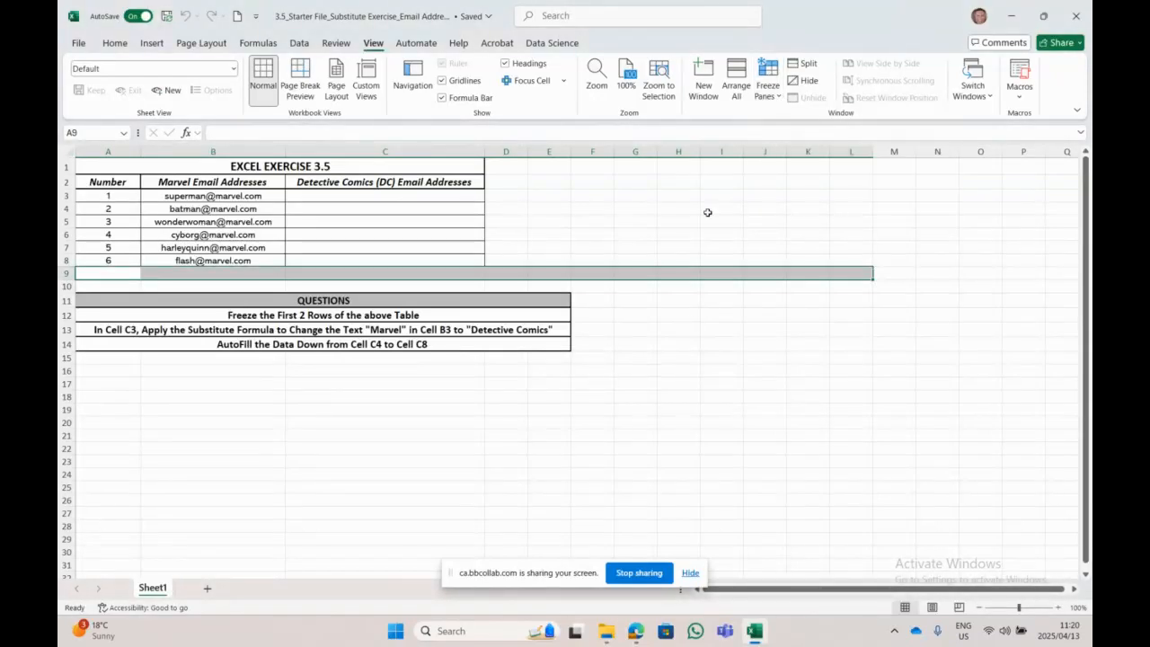
click(90, 197)
drag(90, 197, 750, 199)
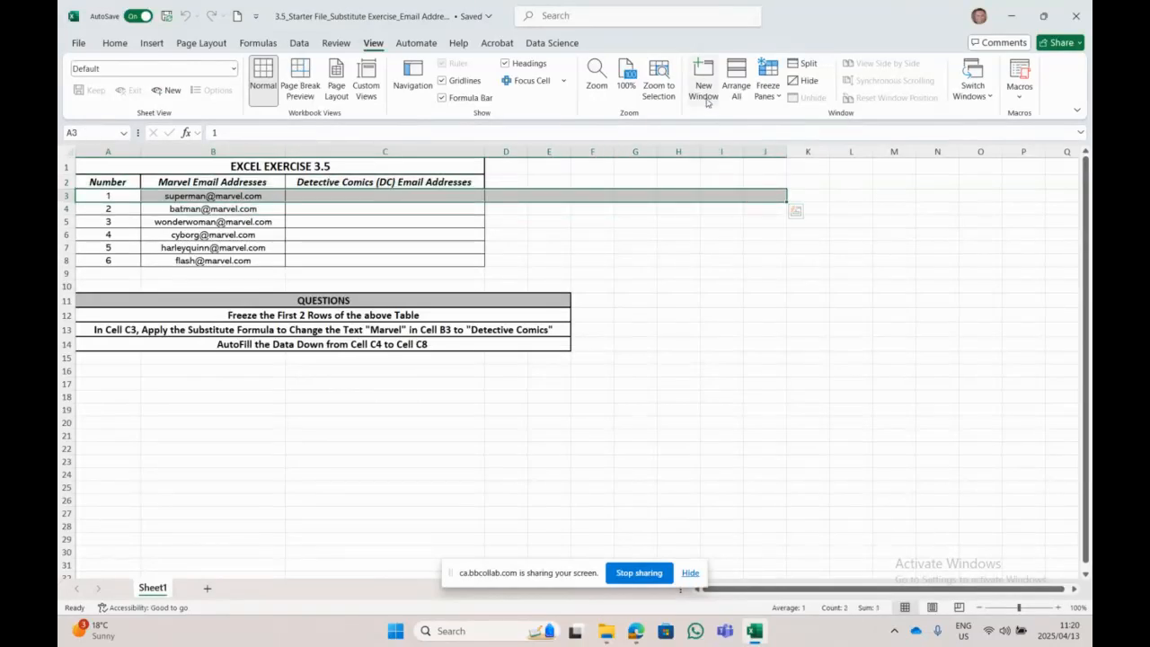
click(767, 85)
click(807, 125)
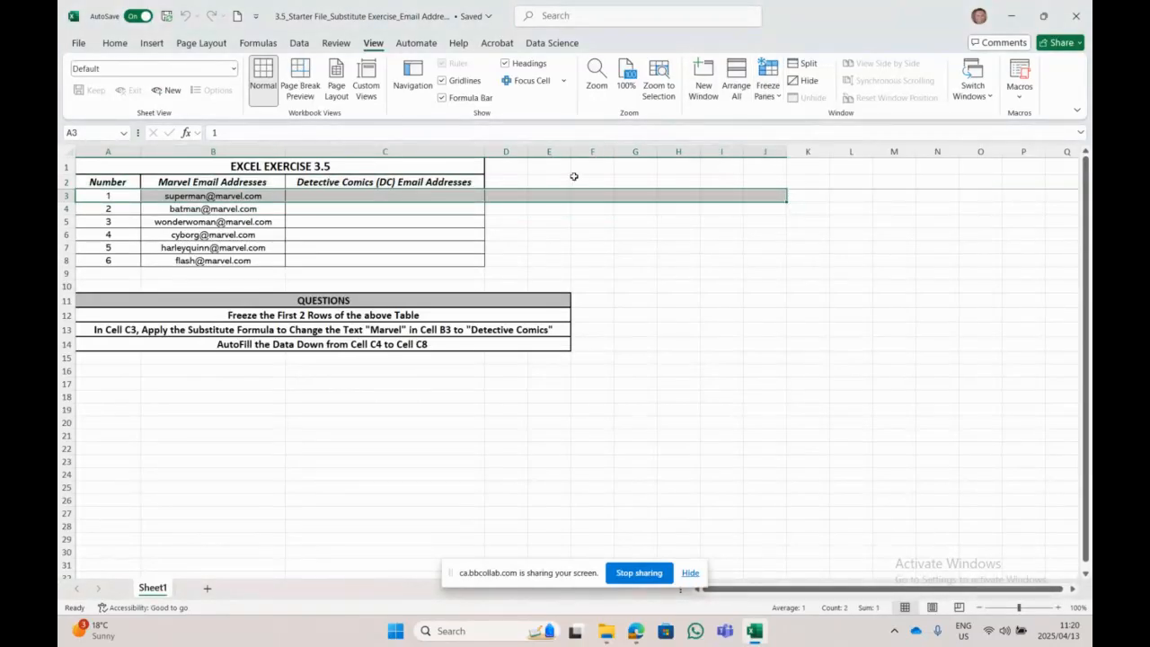
scroll(565, 192, down, 4)
scroll(565, 192, up, 4)
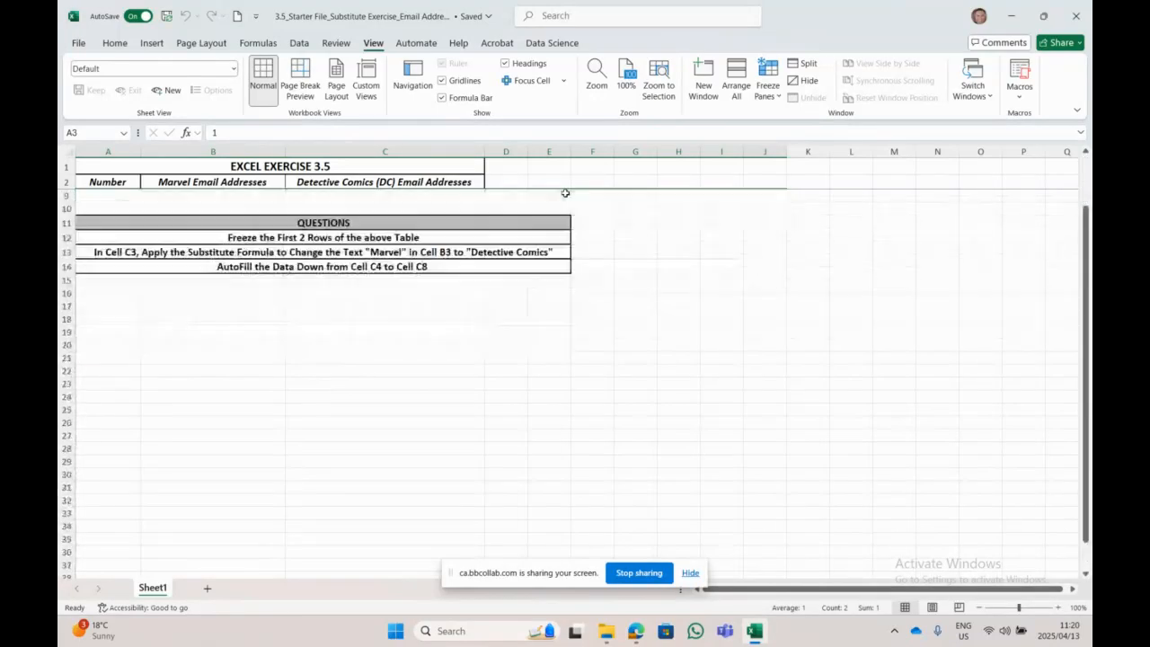
Step: Select cell G9 to clear the row selection
click(651, 272)
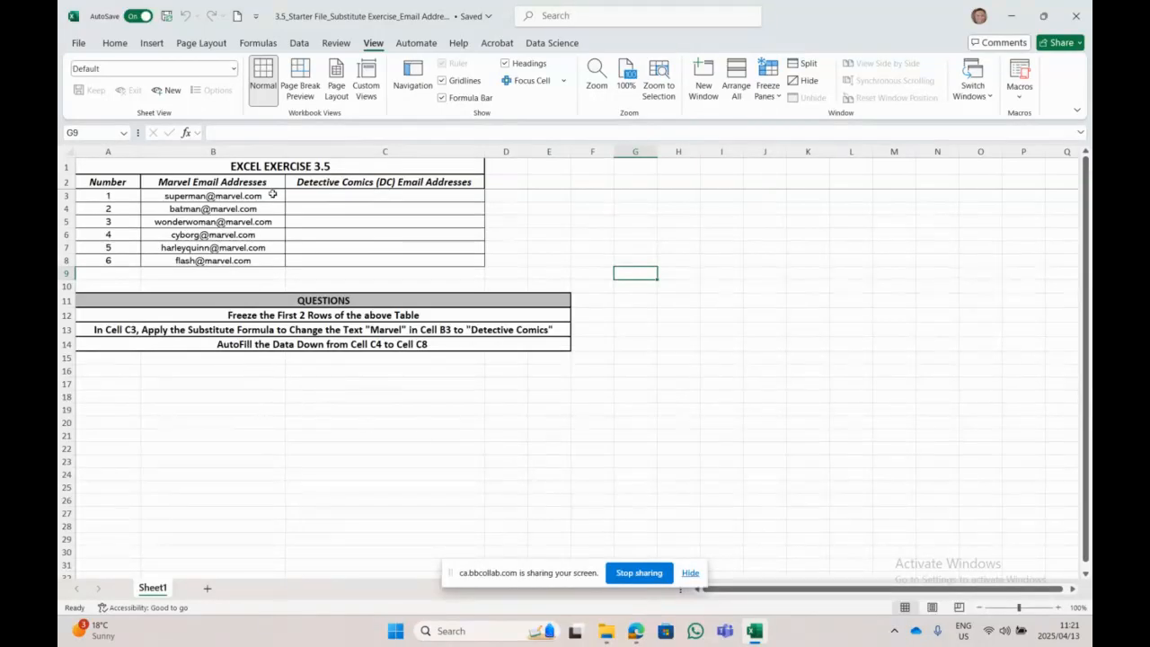
Step: Zoom in four steps, scroll left to show column A, and select cell C3
click(1057, 609)
click(1057, 609)
click(1057, 609)
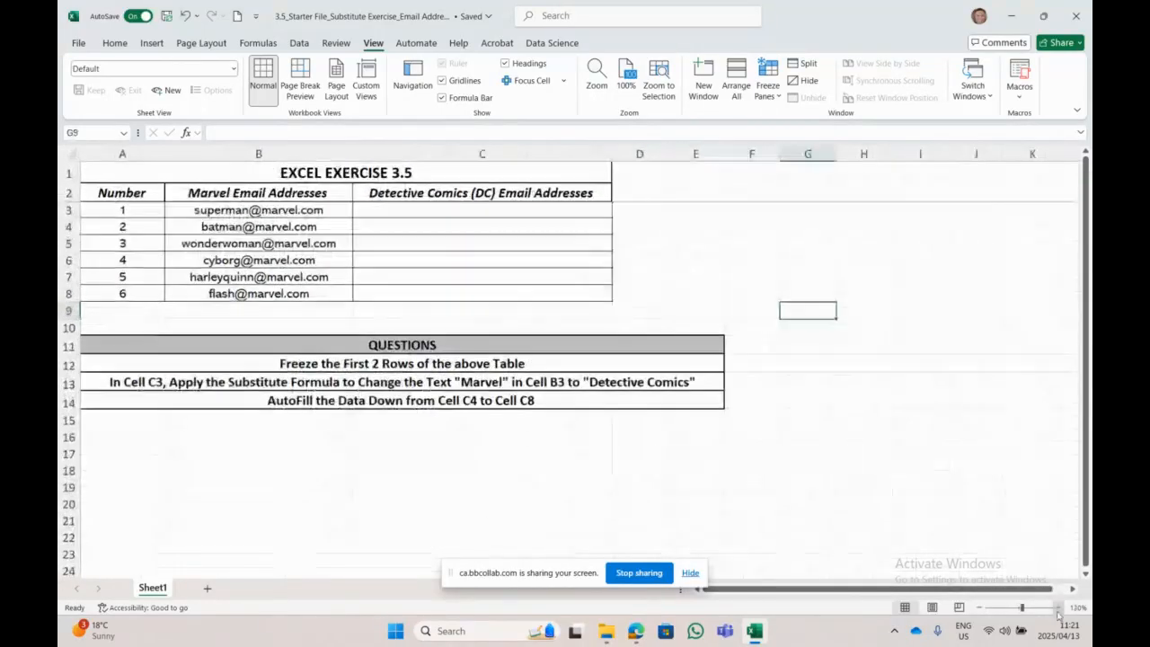
click(1057, 609)
click(1057, 609)
click(1057, 608)
click(1057, 608)
click(1057, 609)
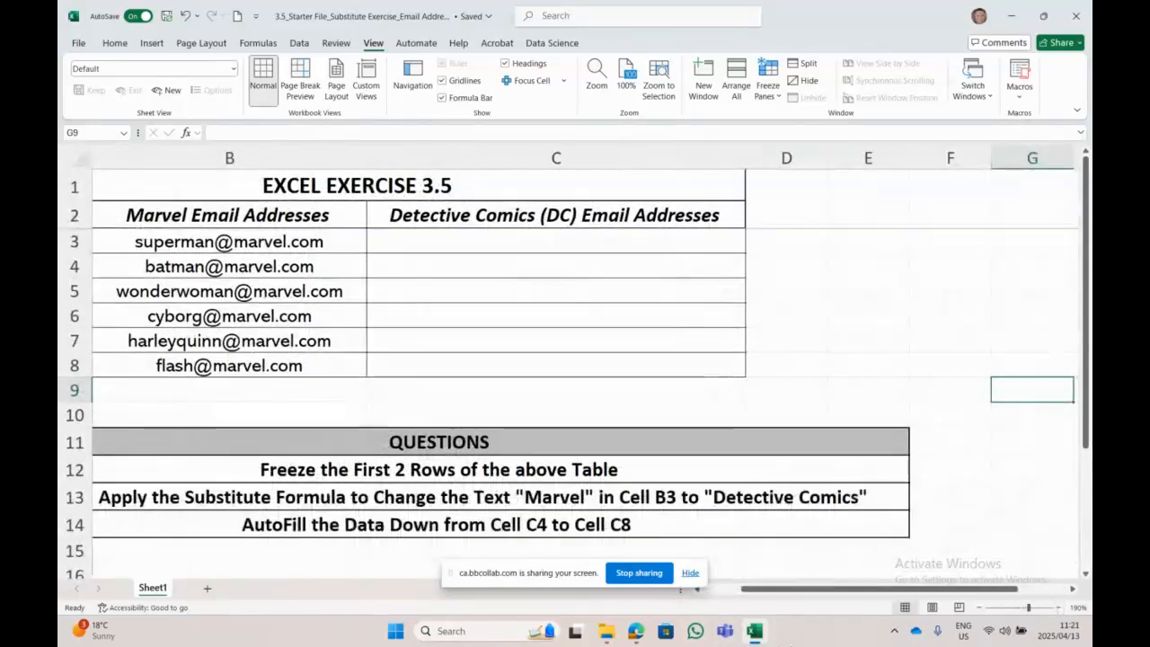
drag(783, 588, 746, 588)
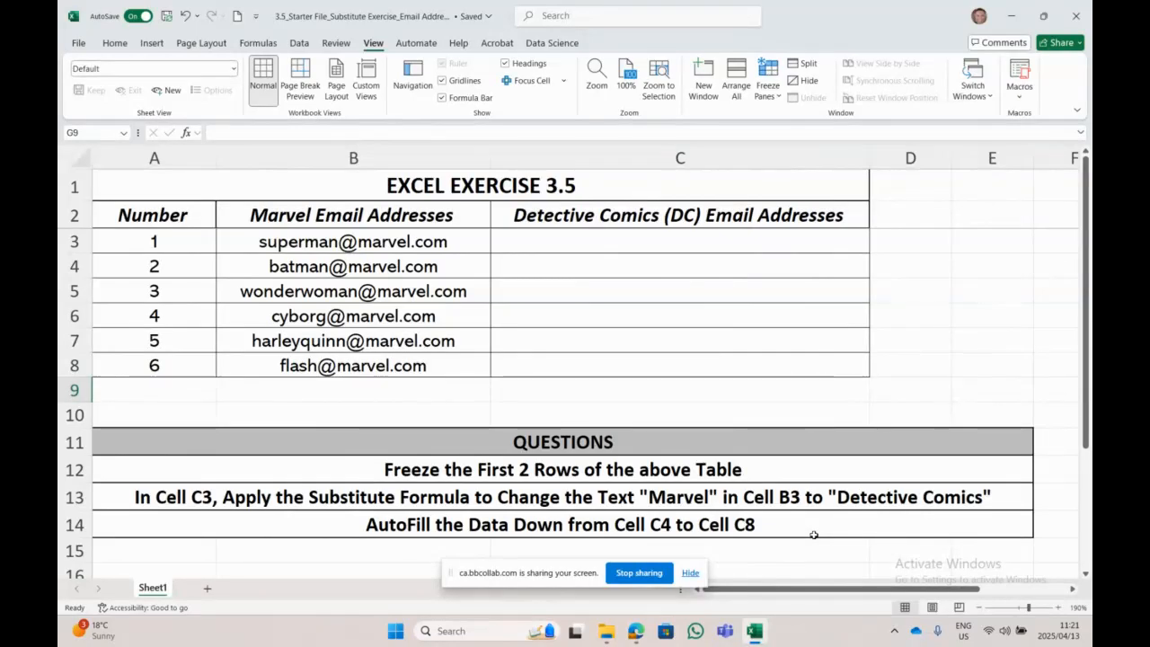
click(649, 244)
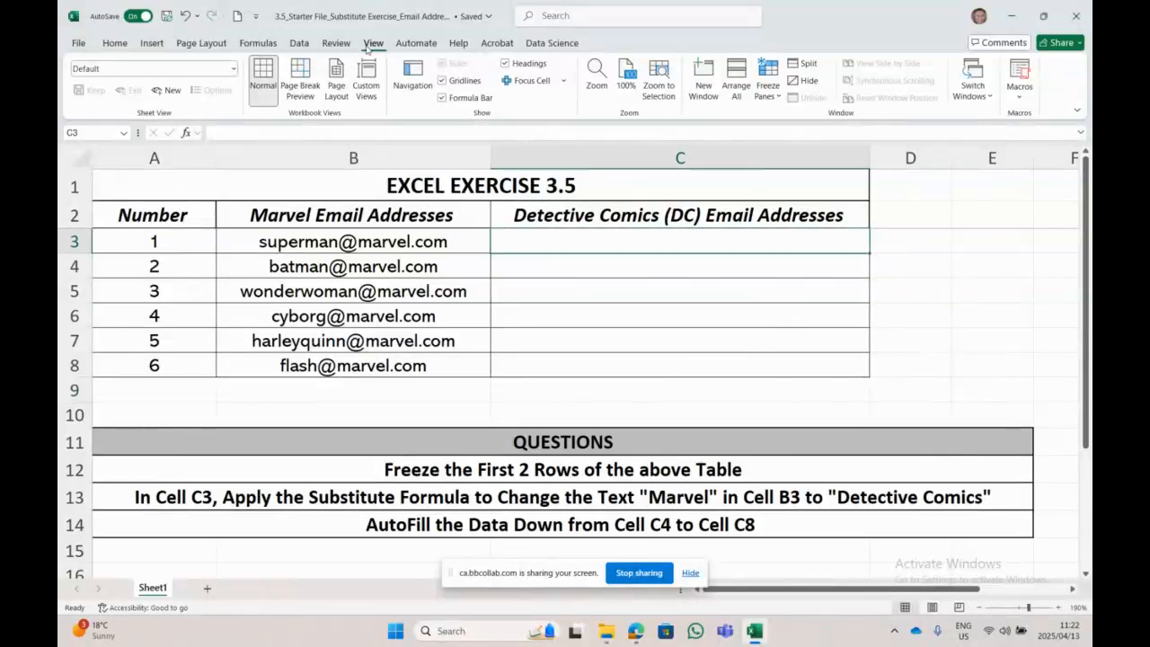
Step: Insert SUBSTITUTE into C3 from Recently Used functions and set its Text argument to B3
click(256, 43)
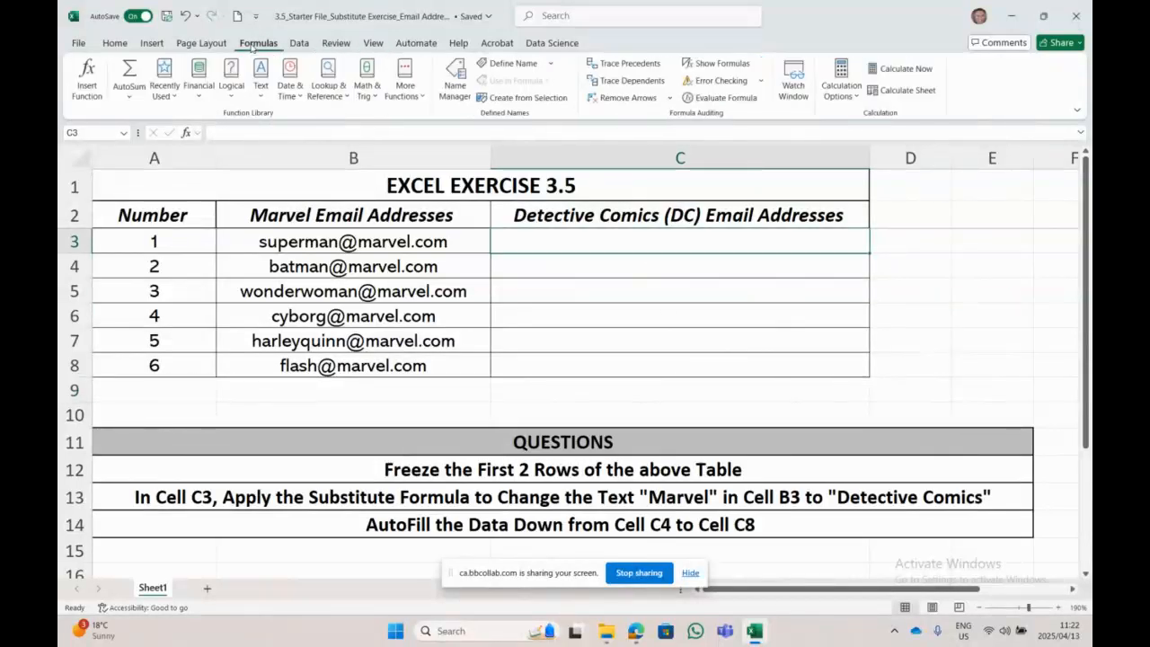
click(165, 82)
click(198, 171)
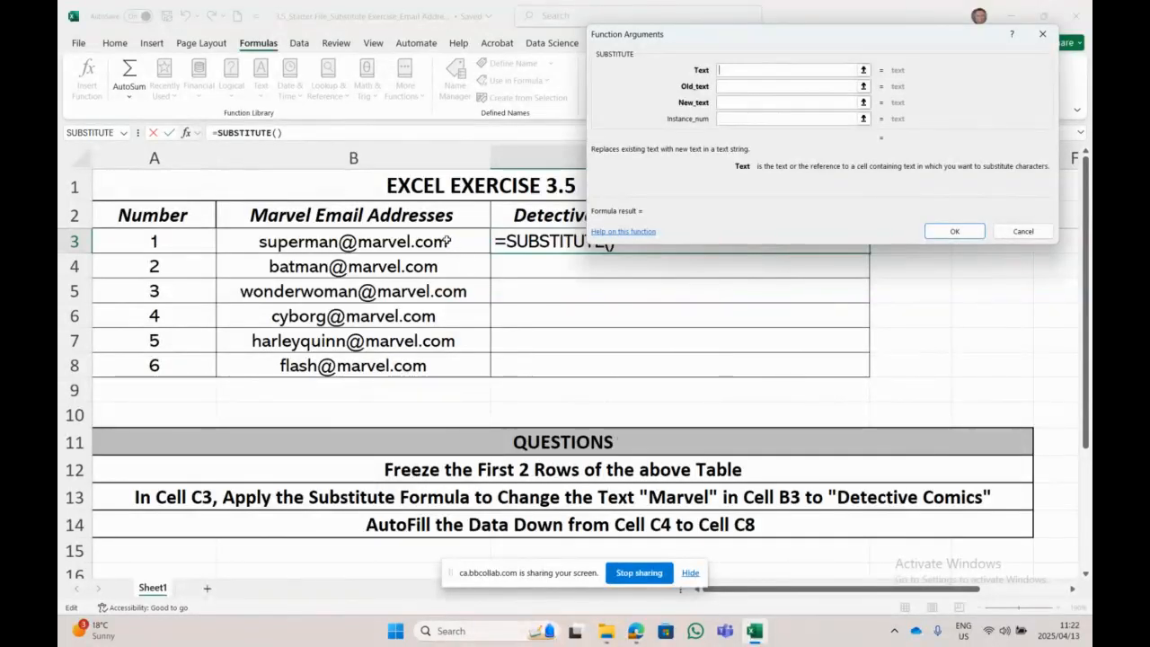
click(393, 239)
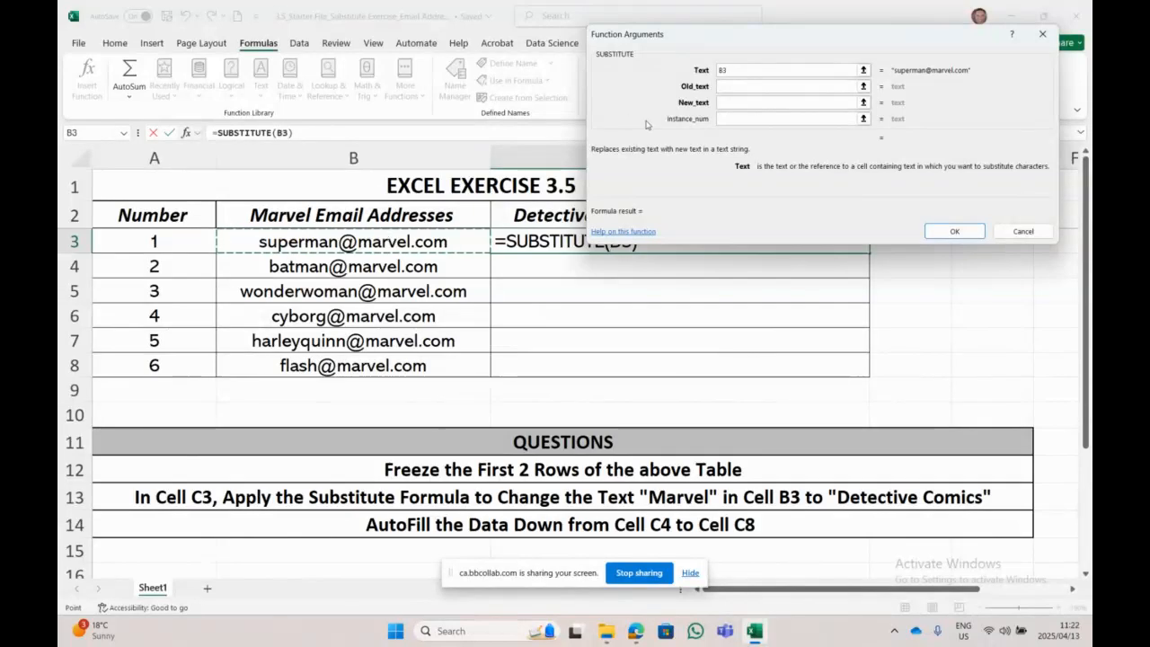
click(835, 86)
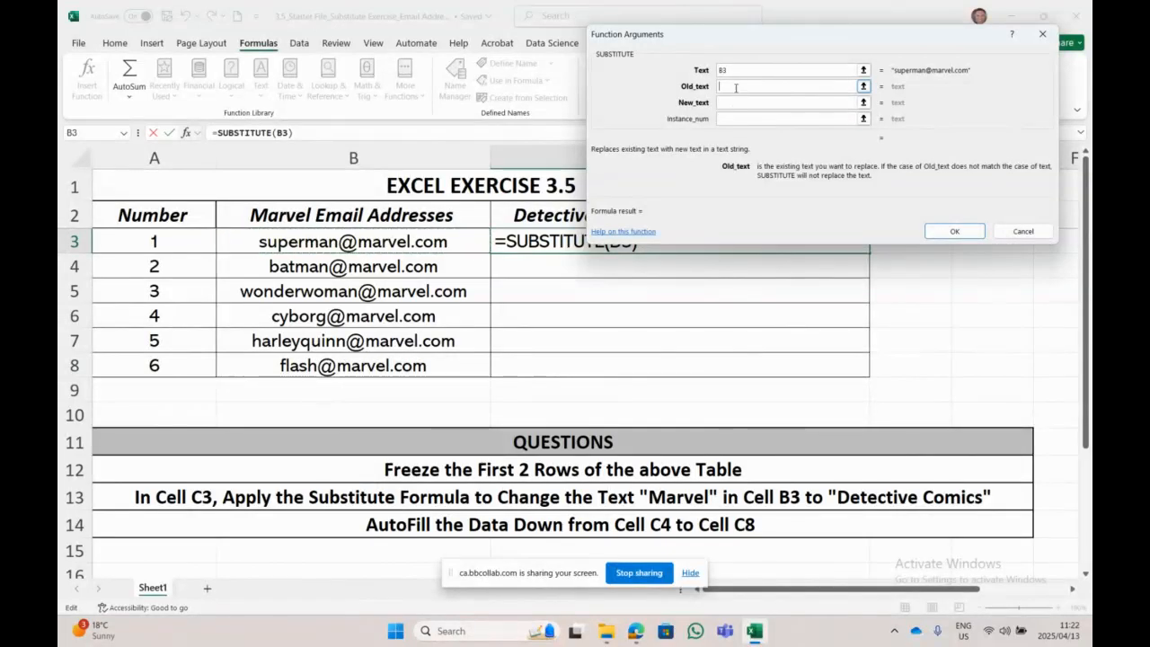
Step: Set Old_text to 'marvel' and New_text to 'detectivecomics', then confirm the formula
text(marvel)
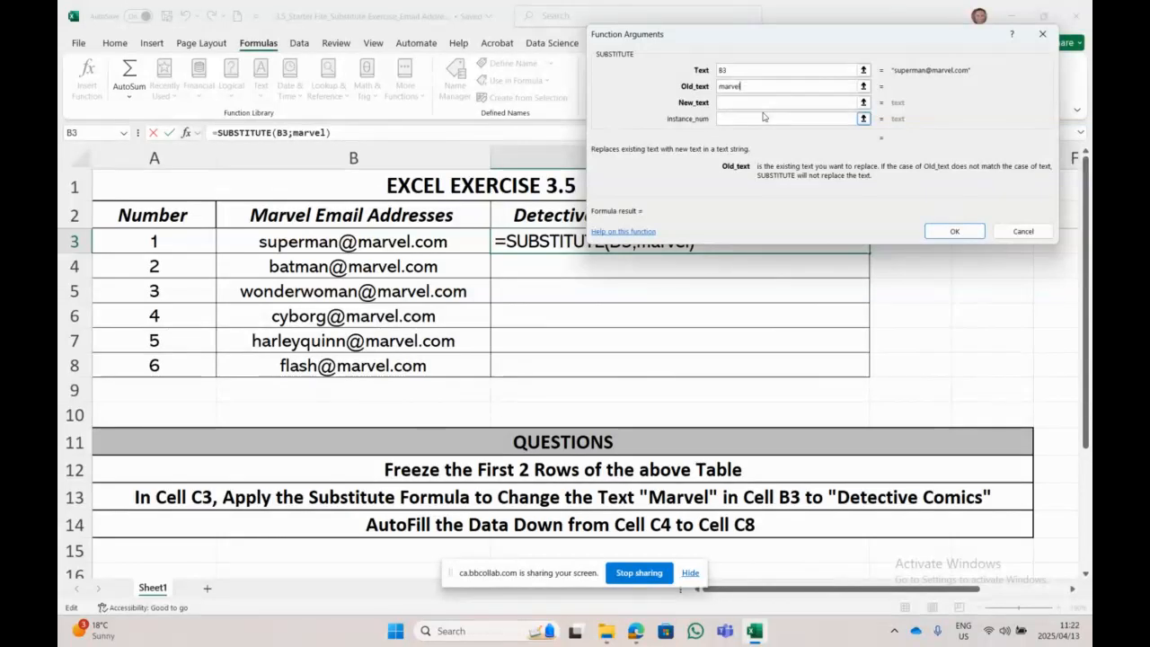
click(744, 102)
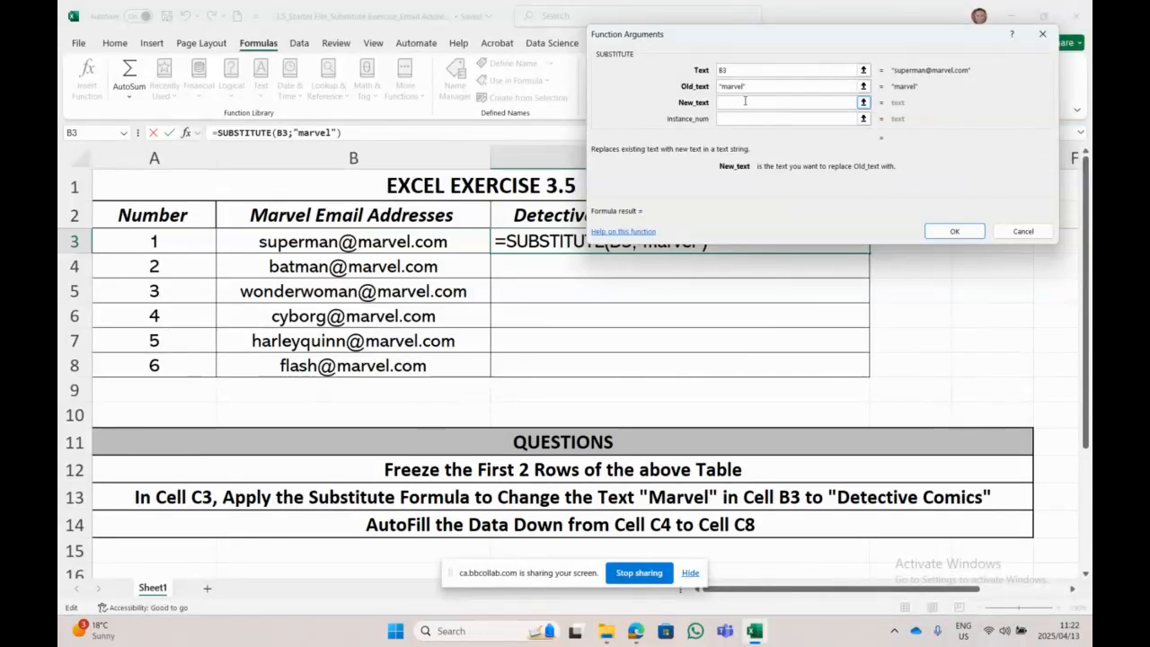
text(De)
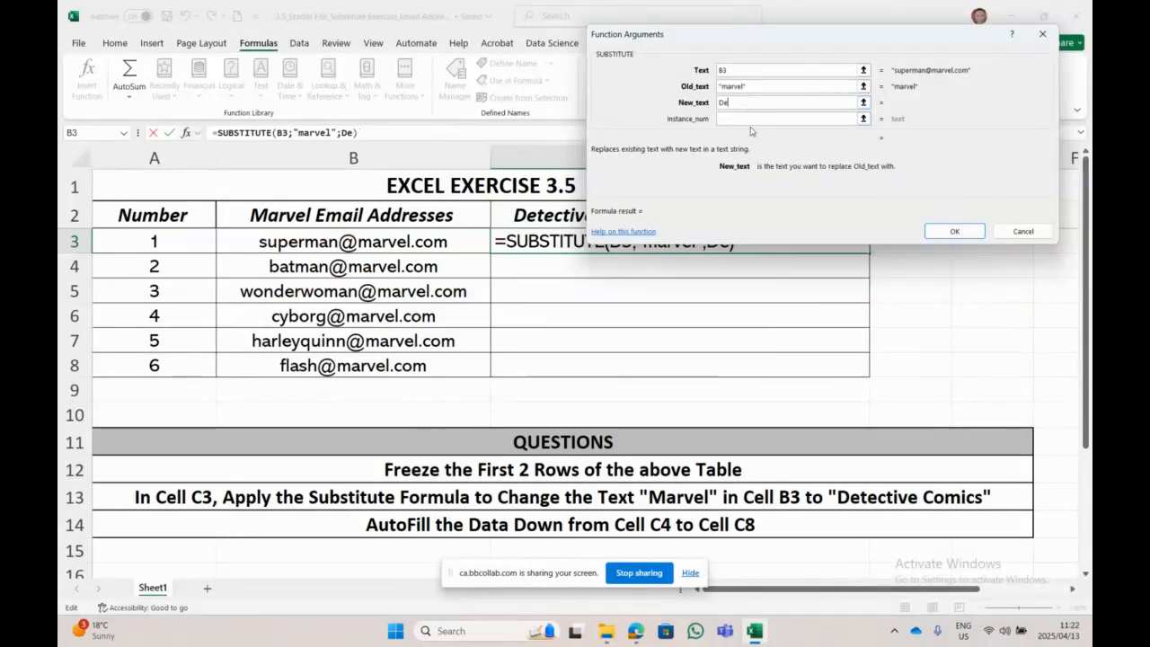
key(BackSpace)
key(BackSpace)
text(de)
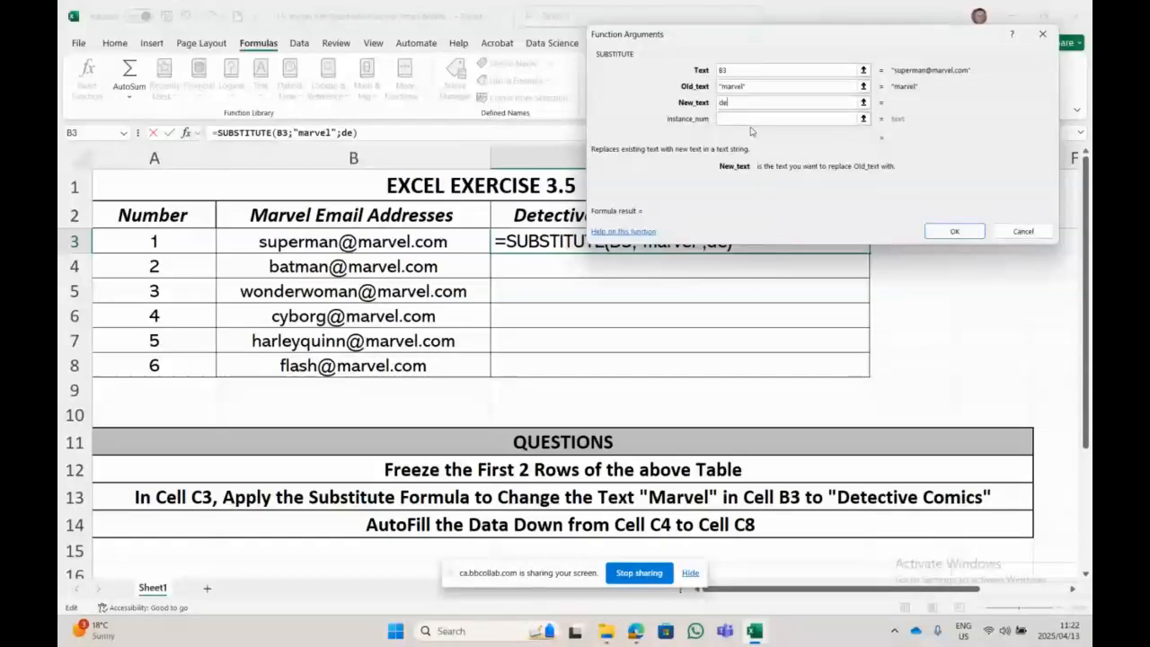
text(tective)
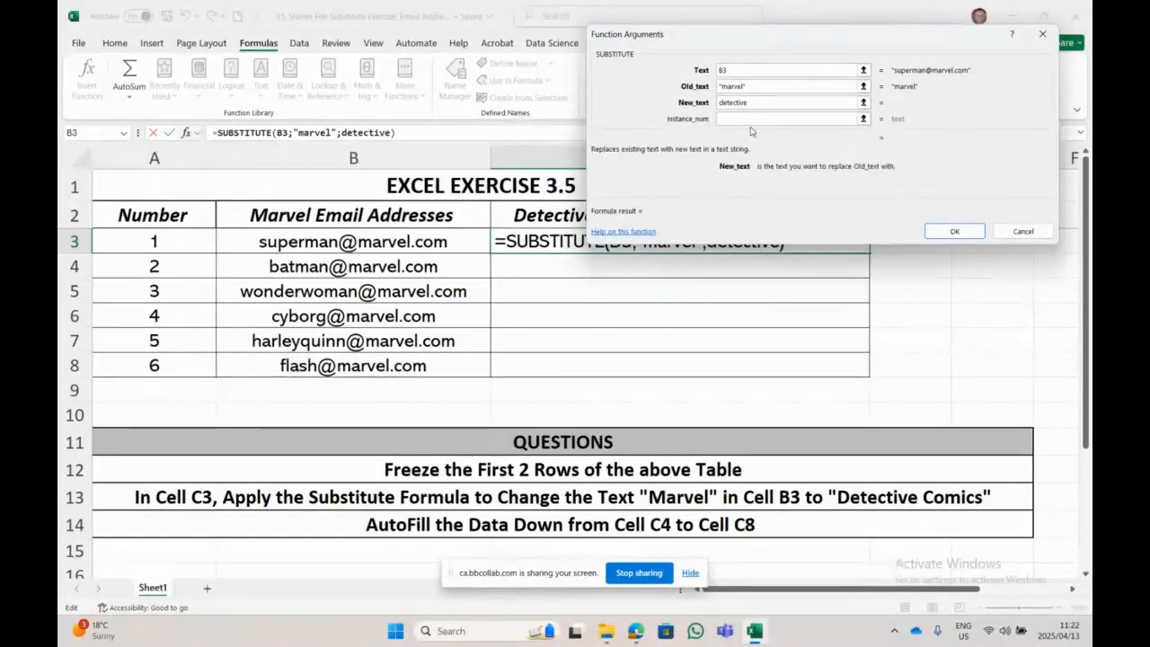
text( comics)
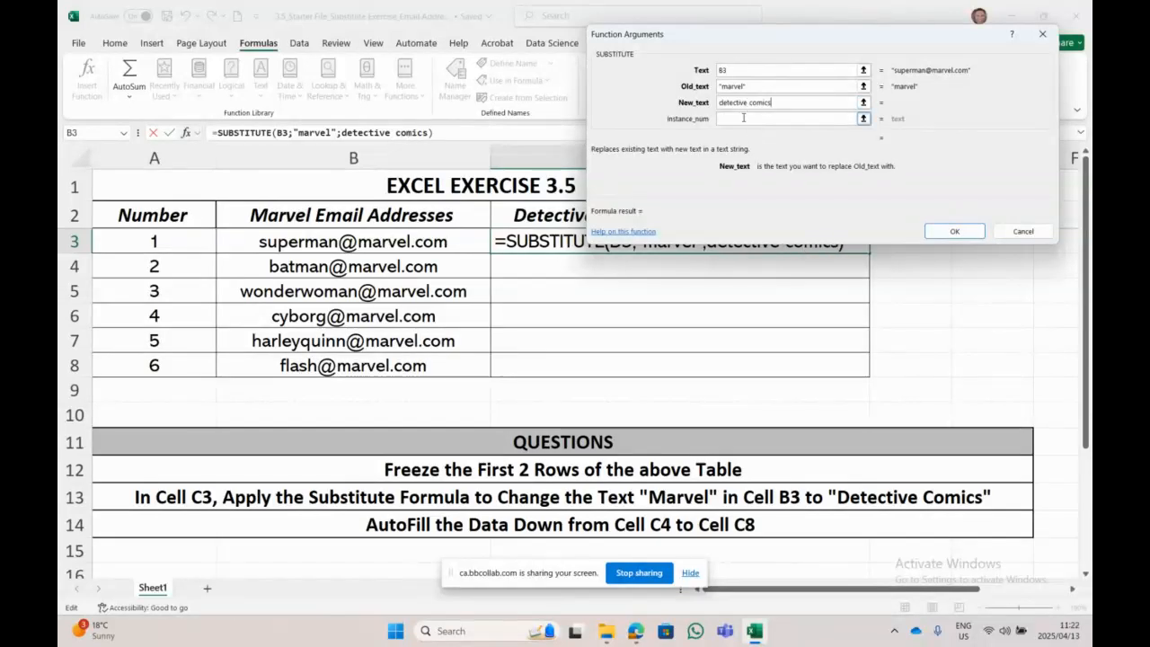
click(742, 120)
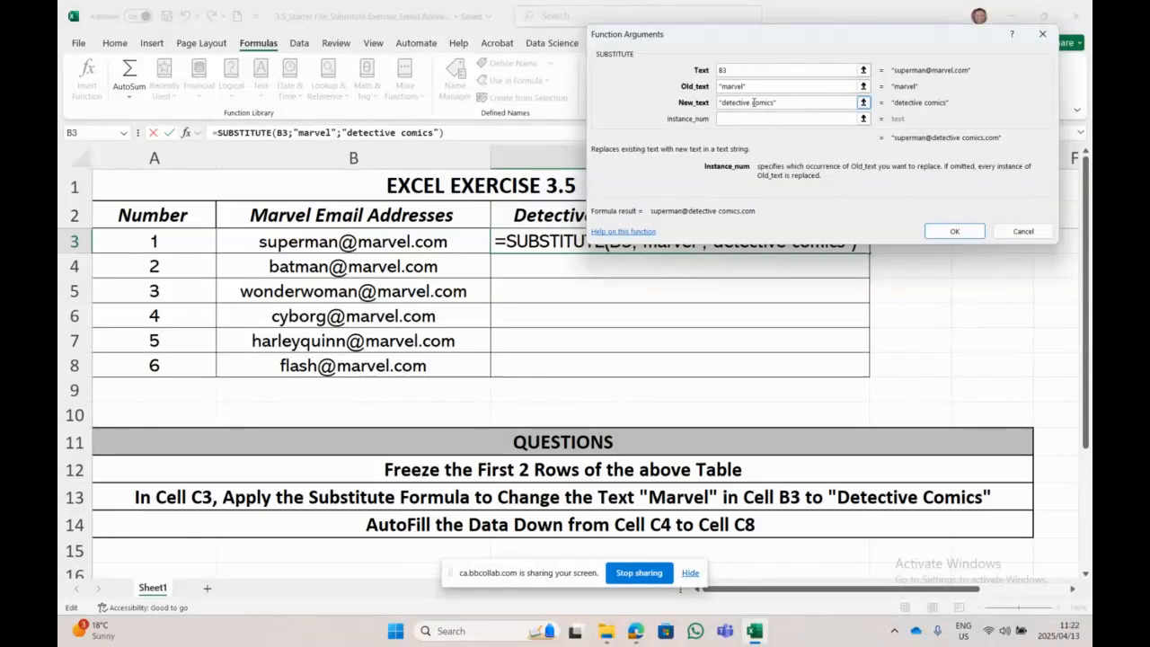
click(753, 102)
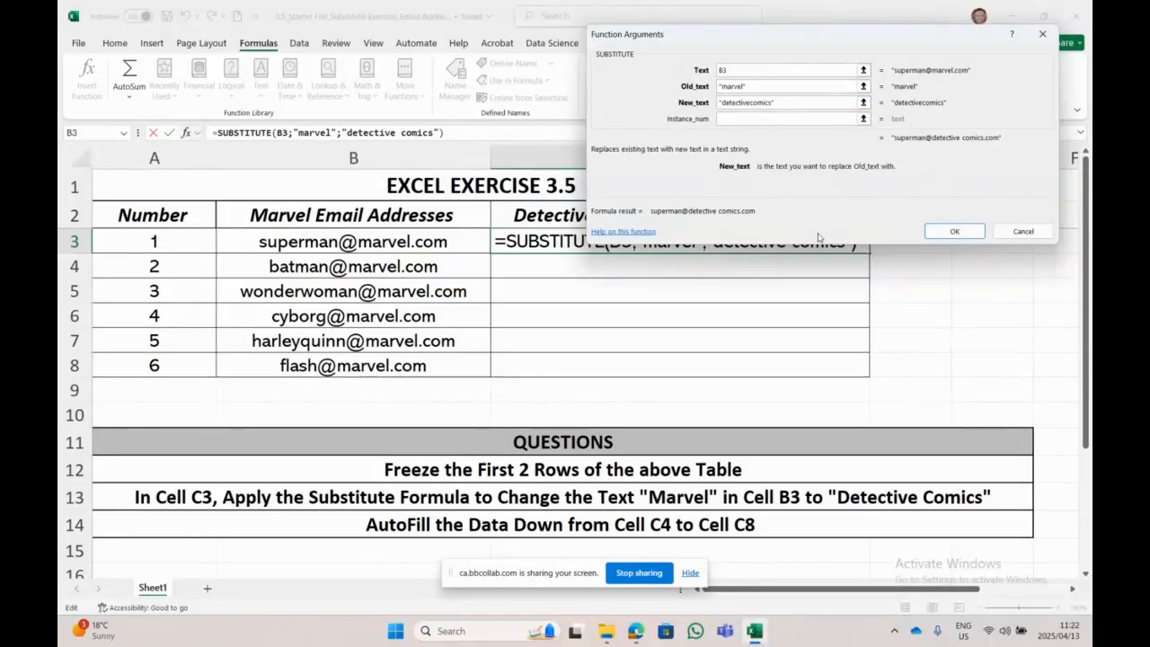
key(BackSpace)
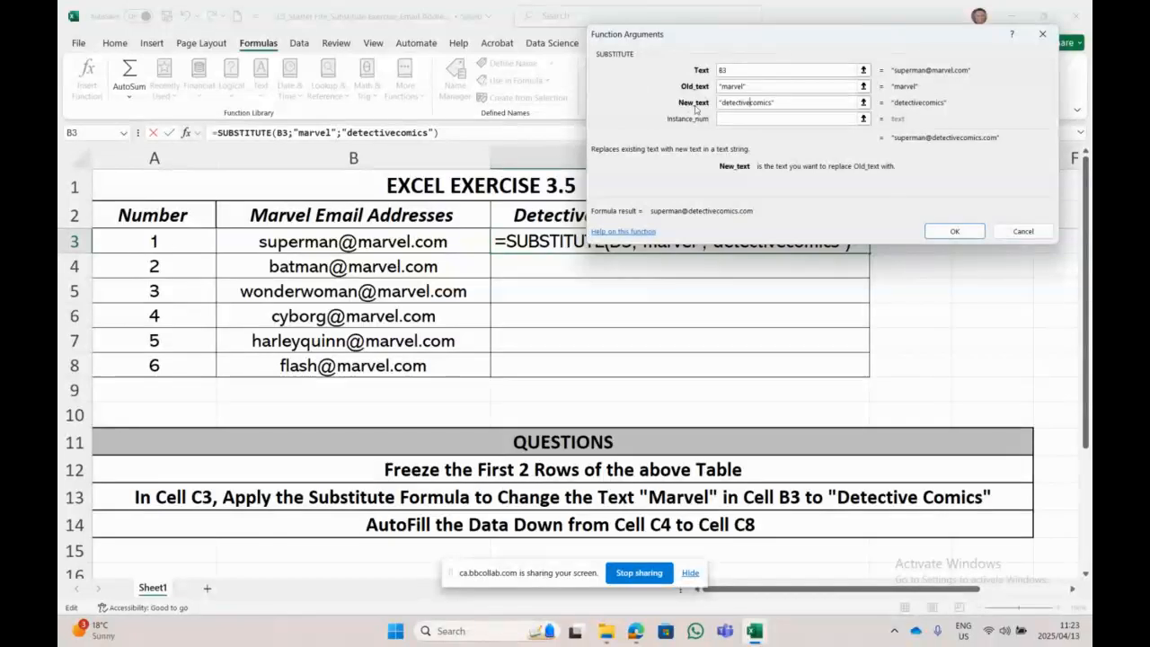
click(974, 232)
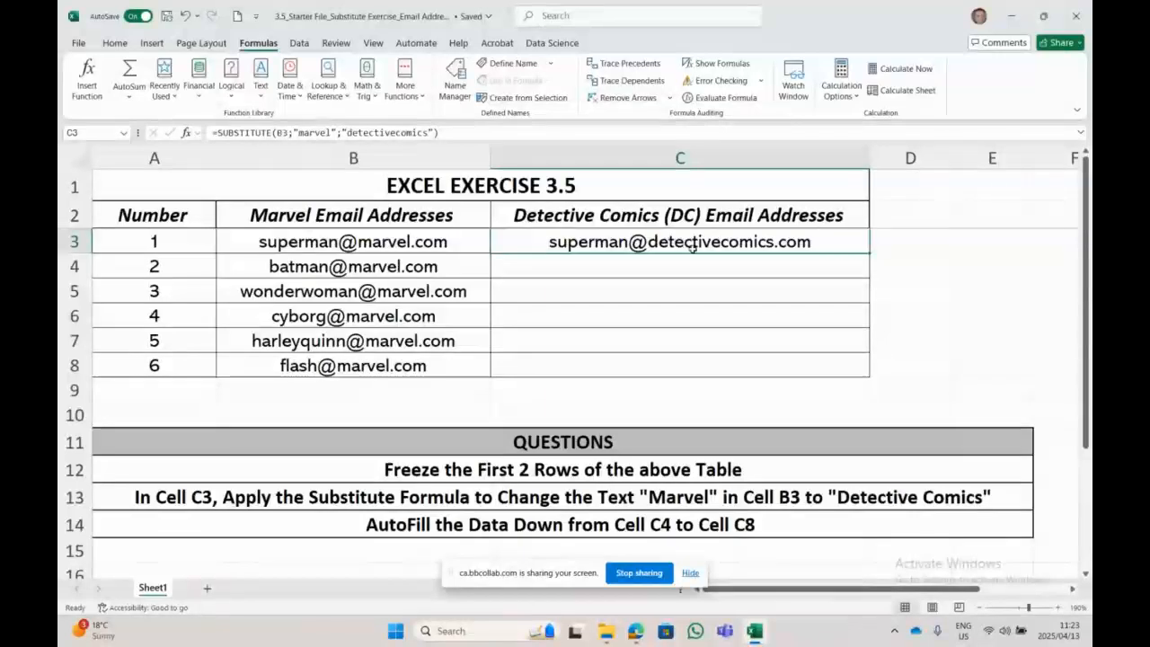
click(409, 525)
Step: Fill C3's SUBSTITUTE formula down to C8 and recheck C3's formula
click(858, 242)
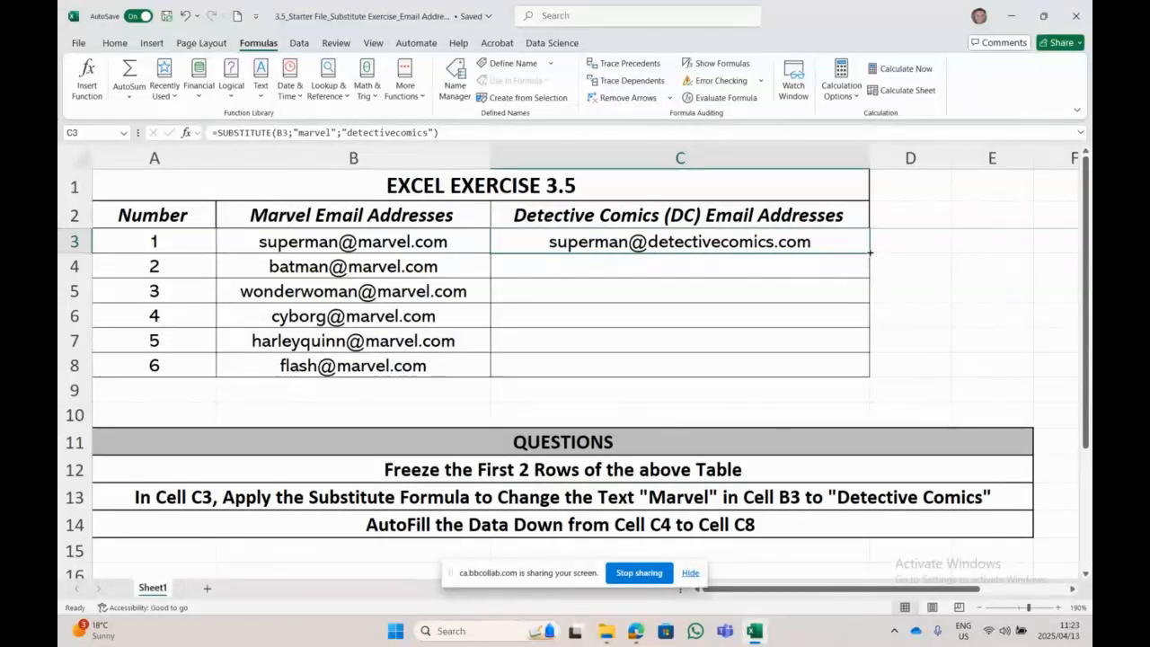
drag(869, 252, 862, 371)
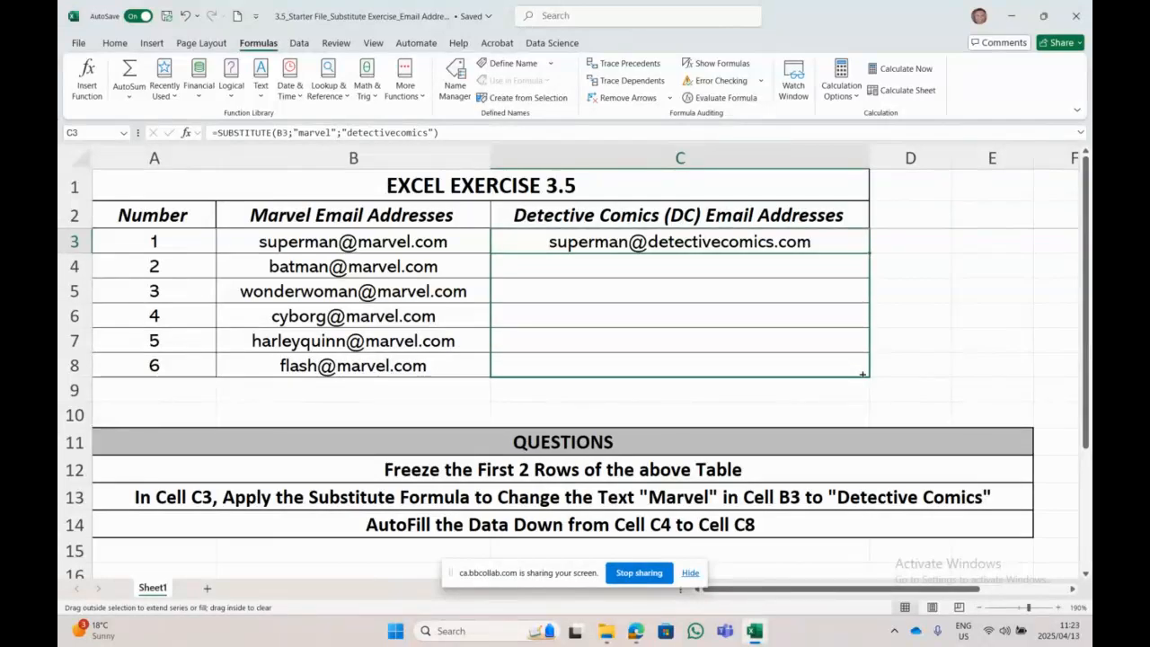
drag(862, 373, 862, 373)
drag(862, 374, 862, 373)
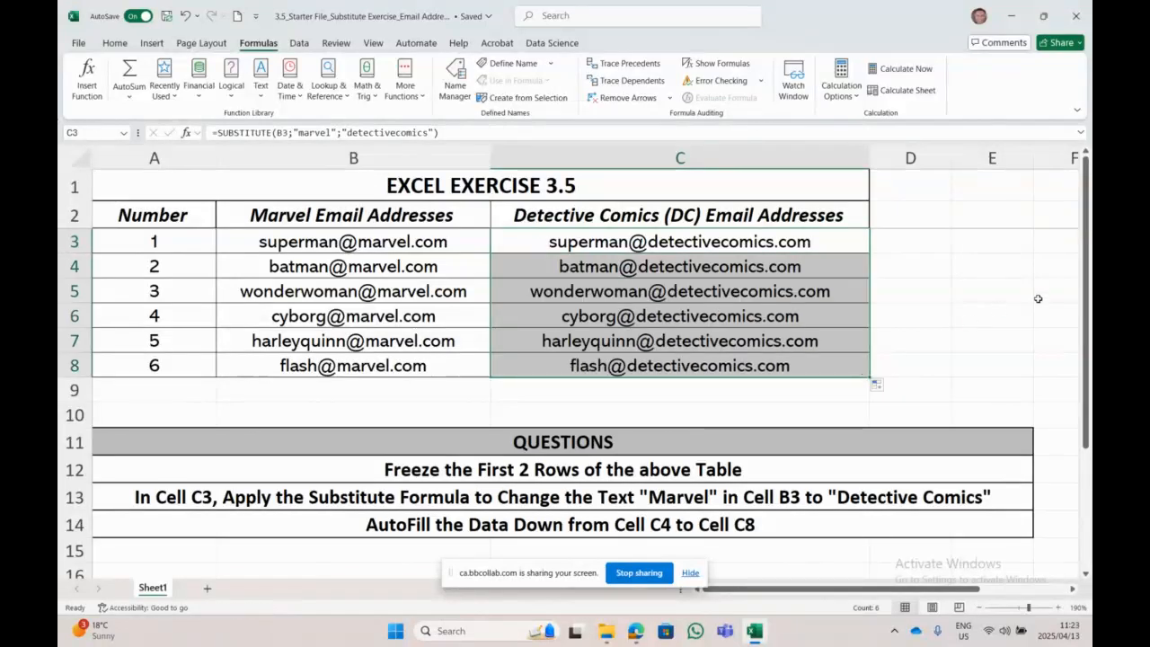
click(1024, 387)
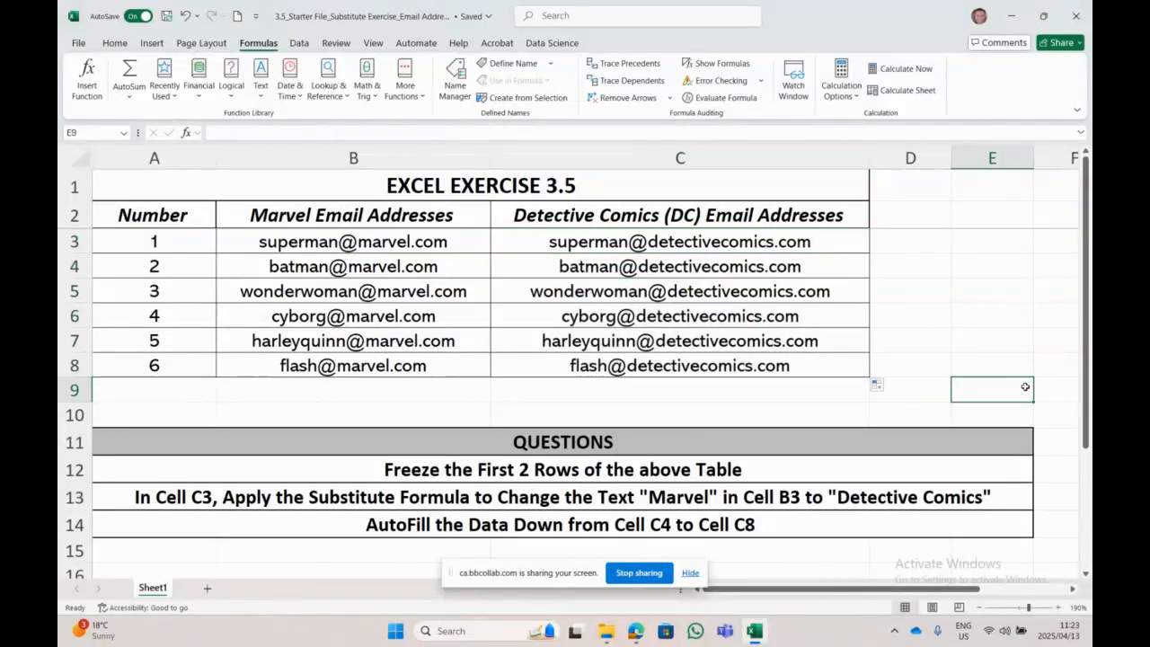
click(637, 240)
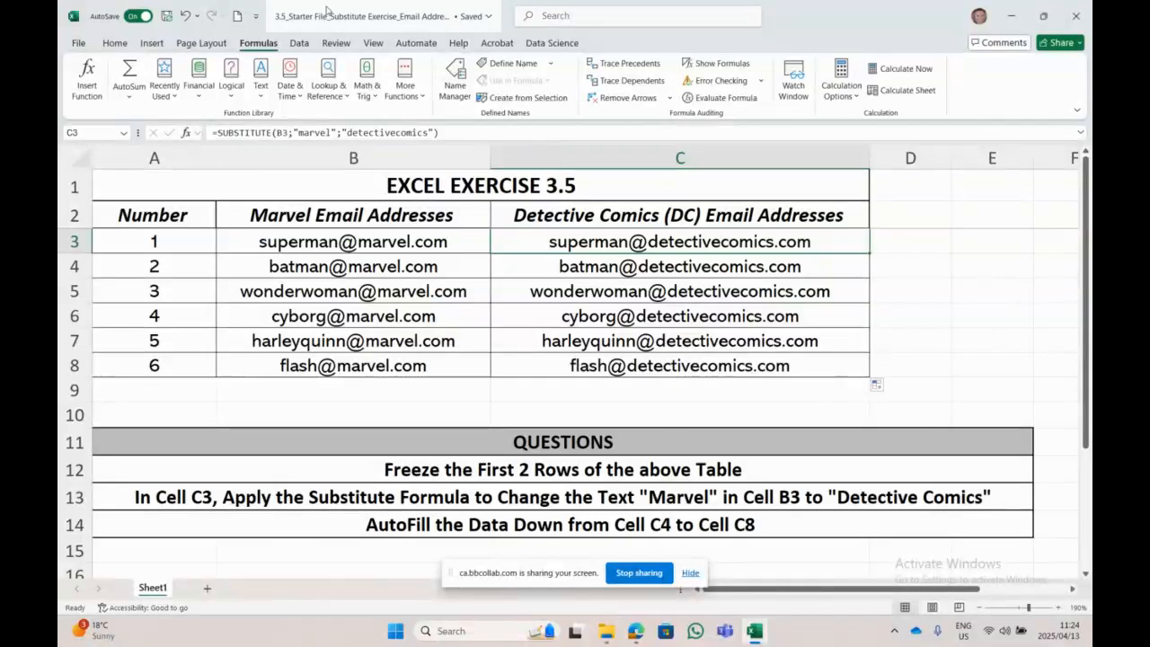
Step: Close the email workbook and Explorer window, then open the Excel_Exe 3.6_Concatenate folder
click(1075, 15)
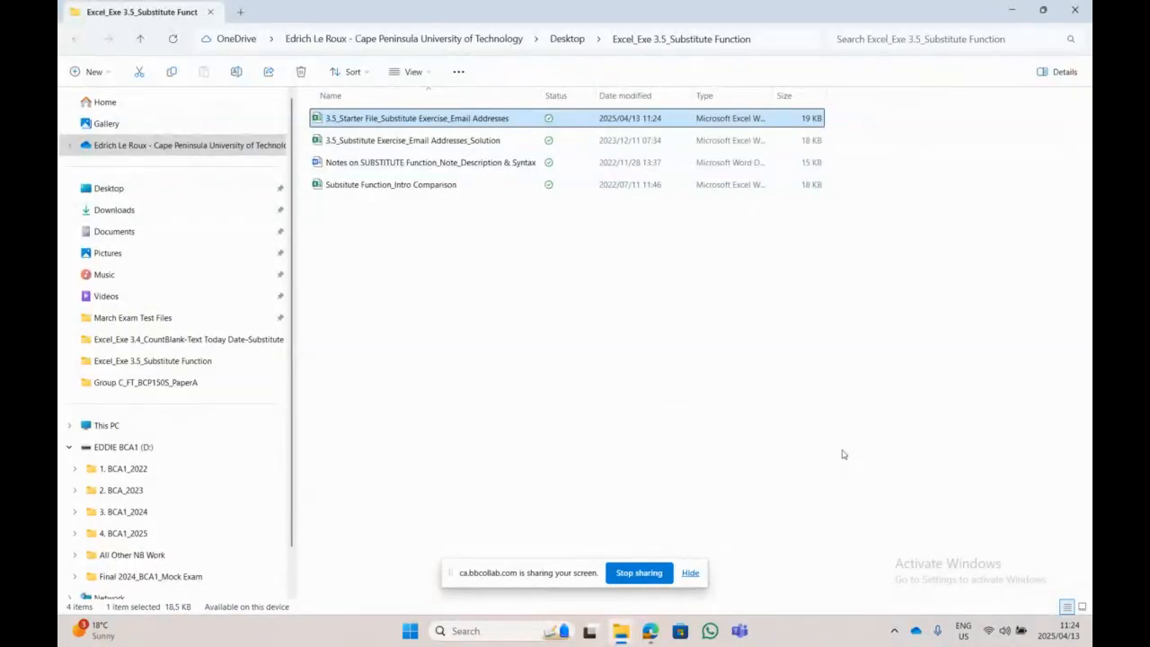
click(1074, 11)
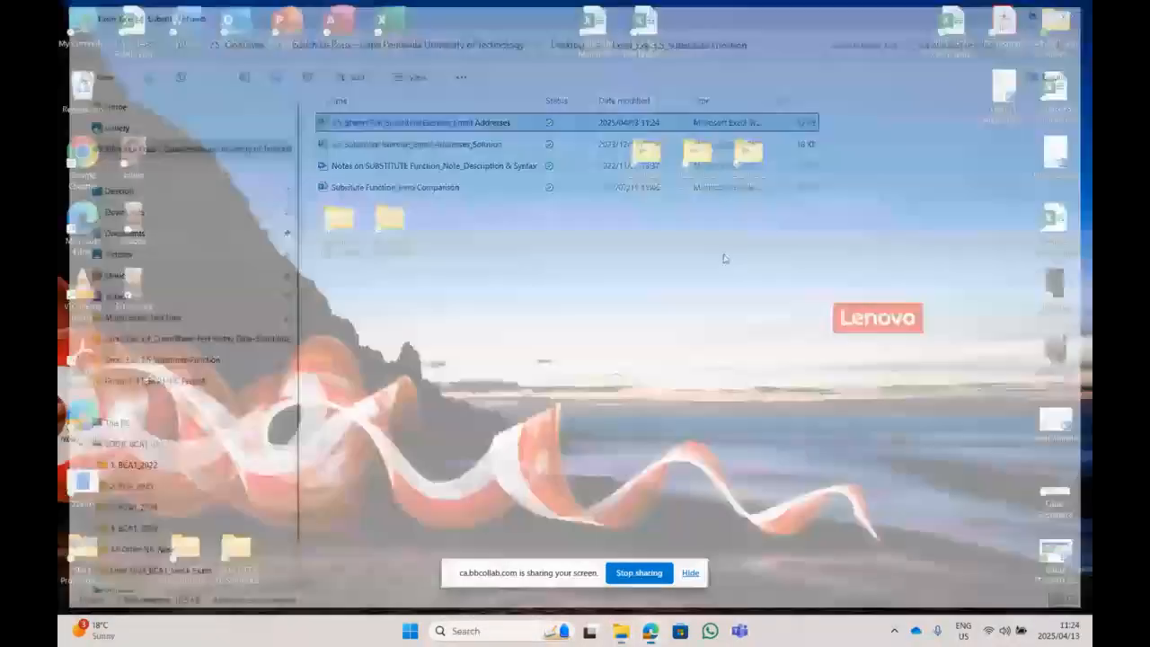
click(735, 176)
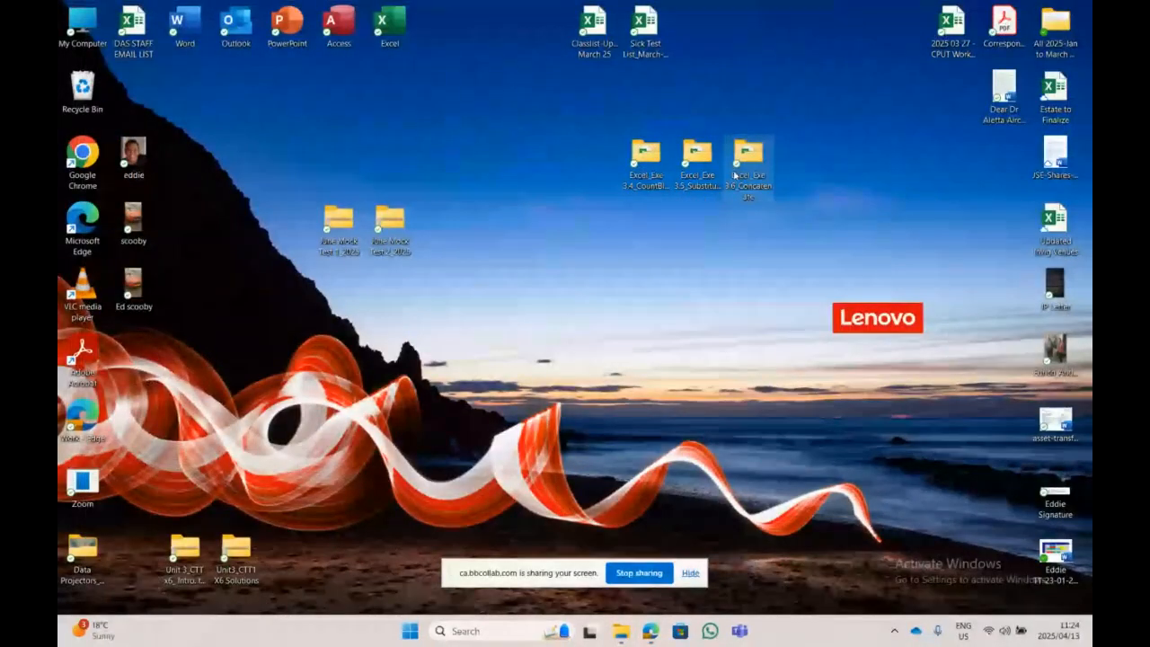
double_click(734, 176)
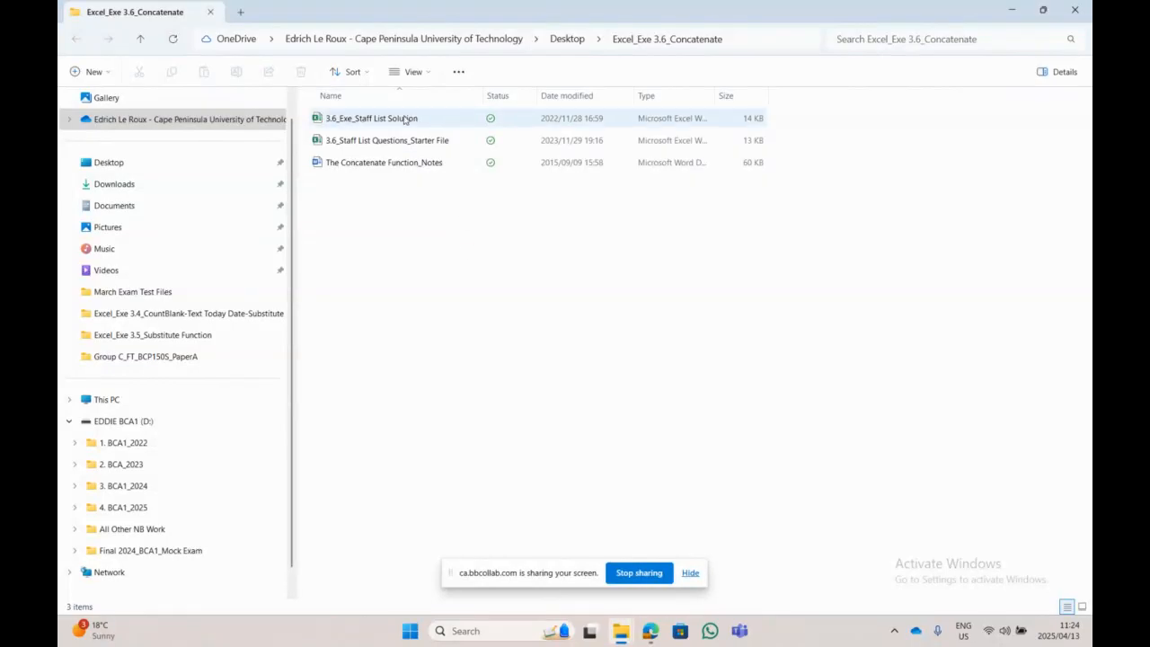
Step: Open the 3.6 Staff List starter file, review the exercise questions, and select A1:E1
double_click(415, 143)
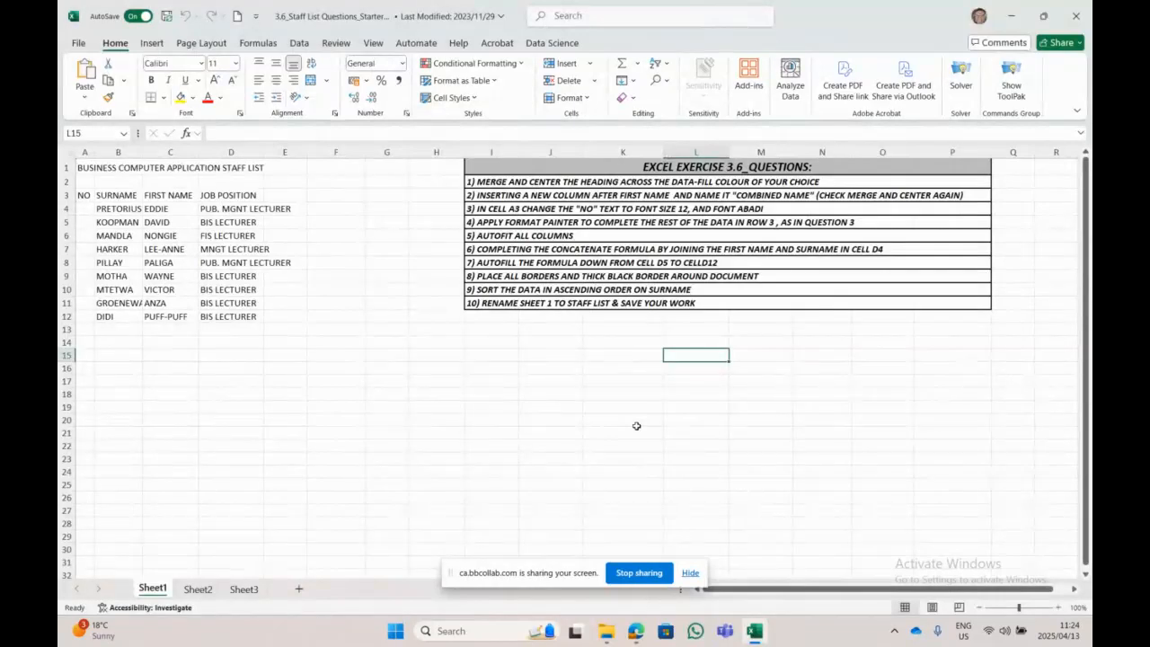
click(510, 186)
click(546, 195)
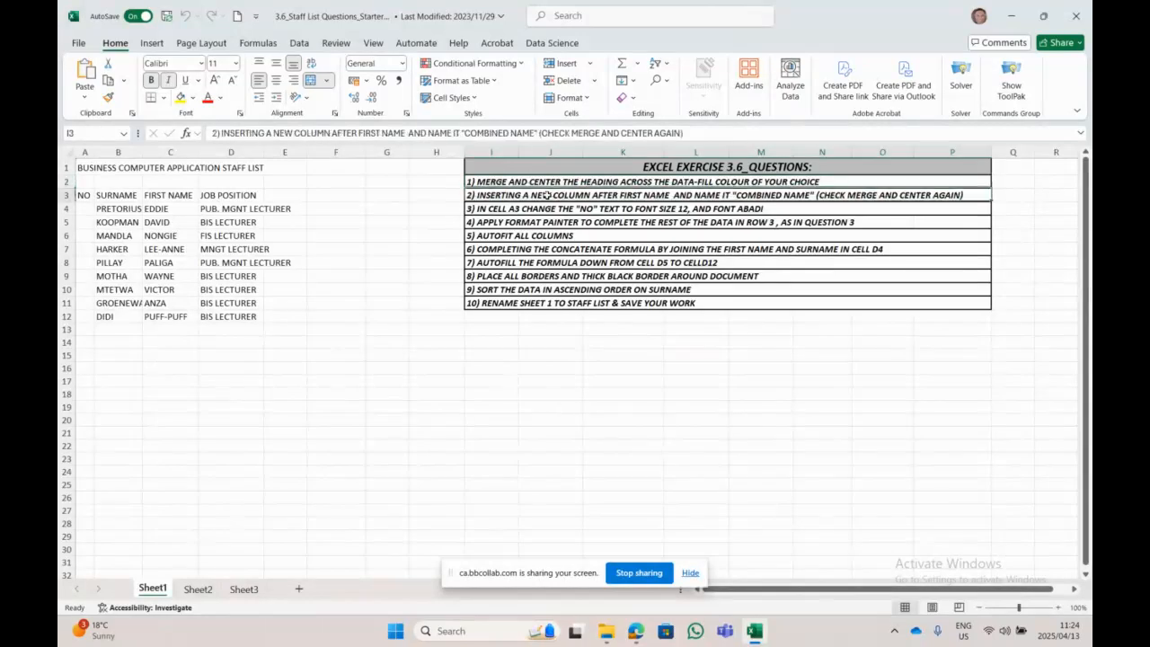
click(559, 208)
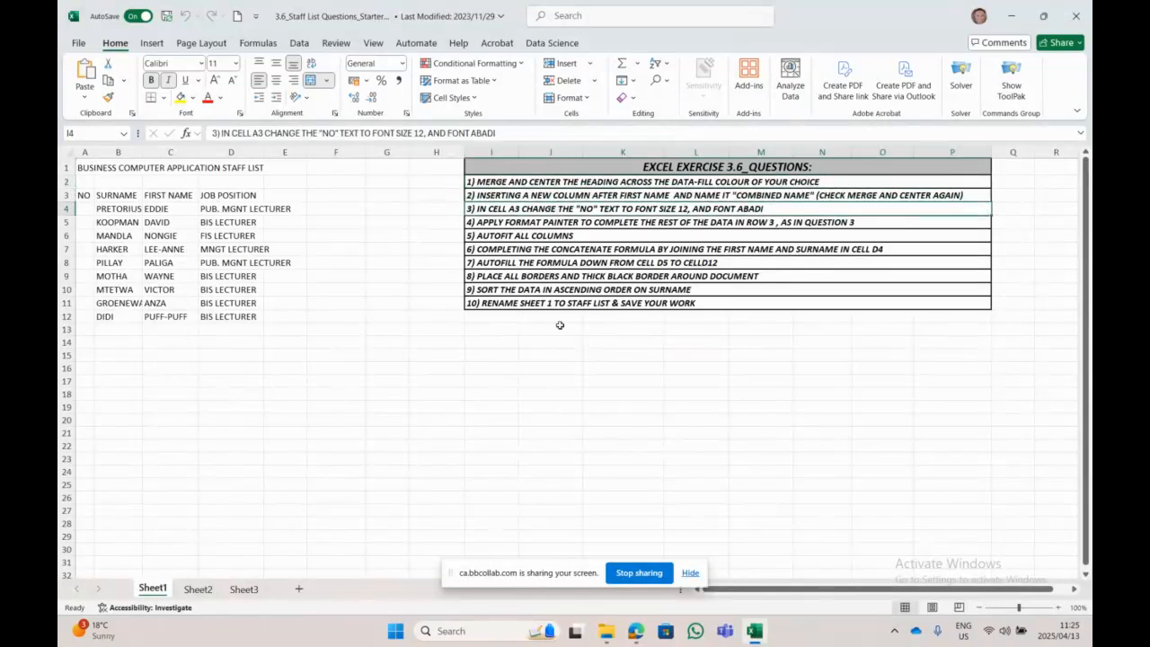
click(593, 223)
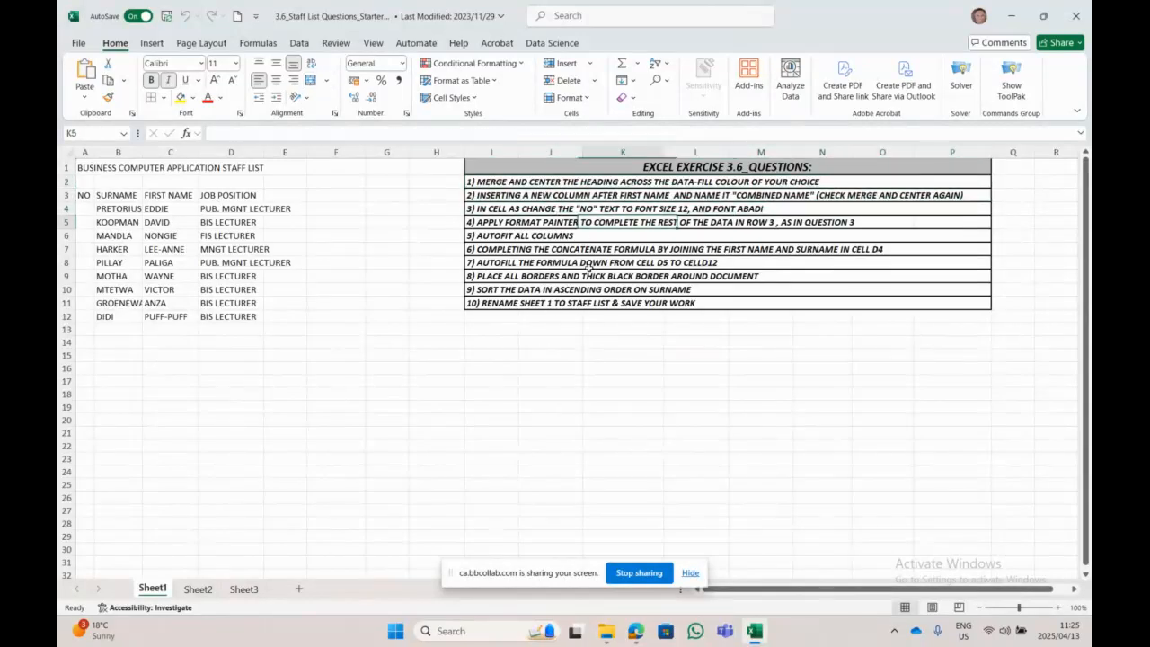
click(548, 238)
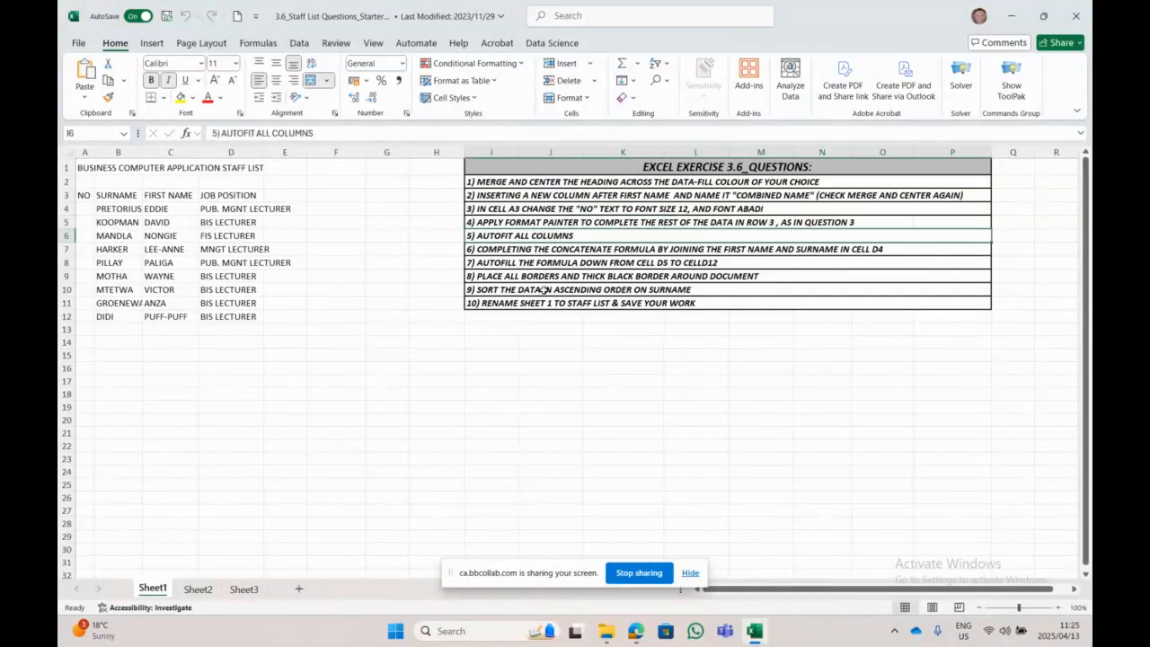
click(555, 247)
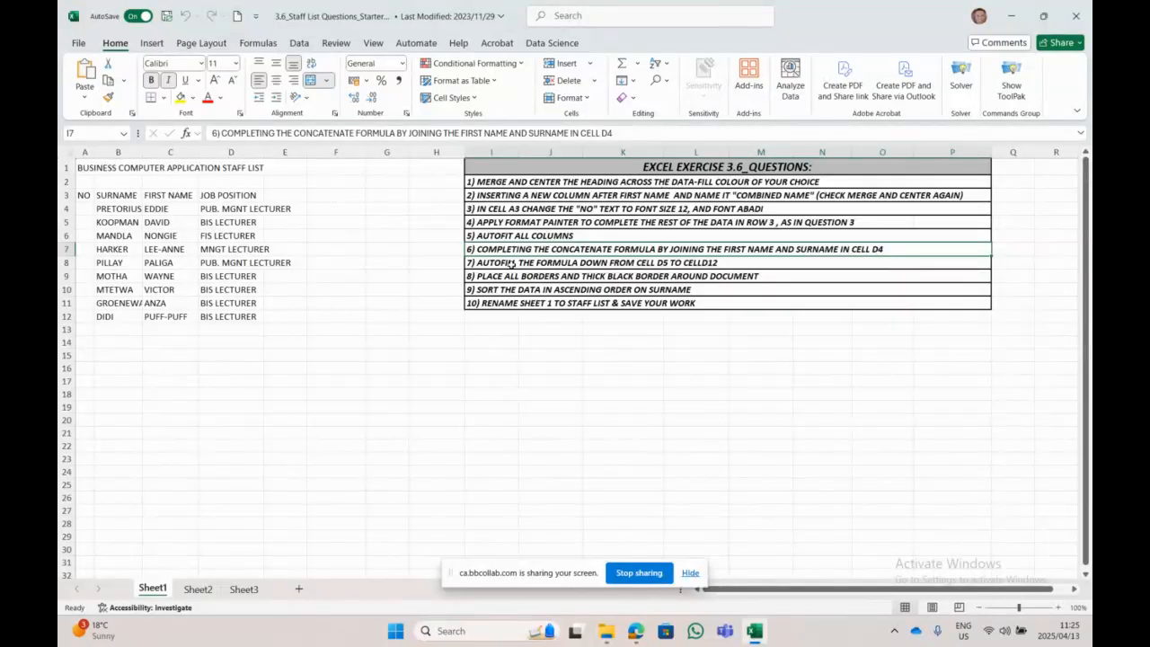
drag(85, 168, 265, 173)
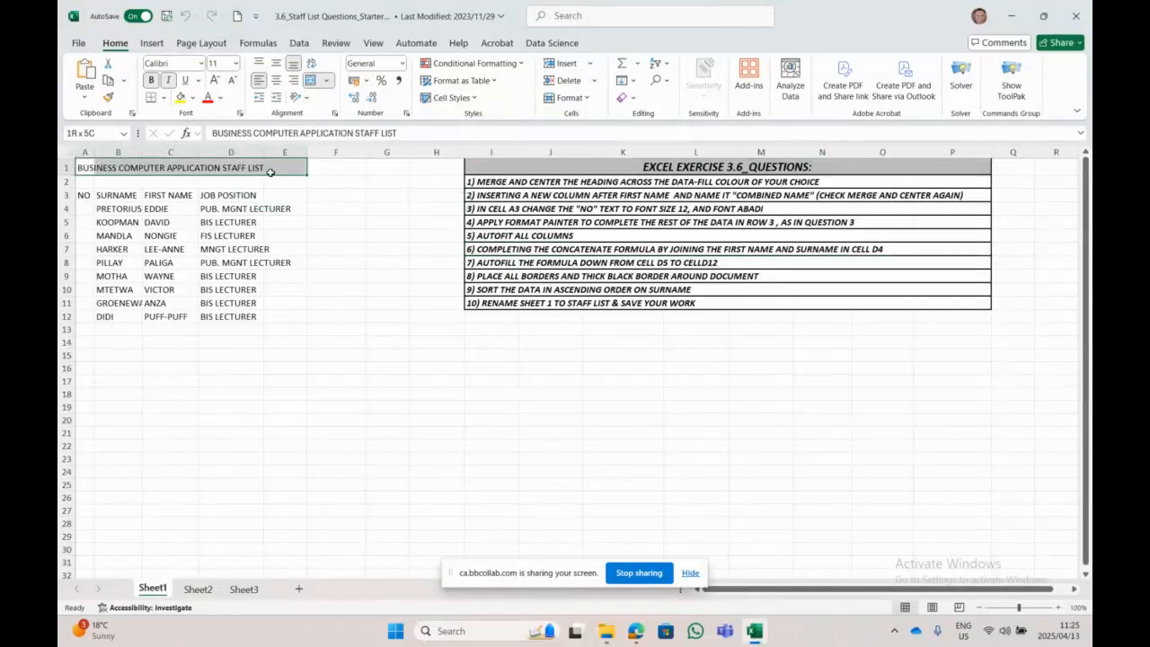
Step: Merge and centre the A1:E1 heading and give it a yellow fill
click(309, 80)
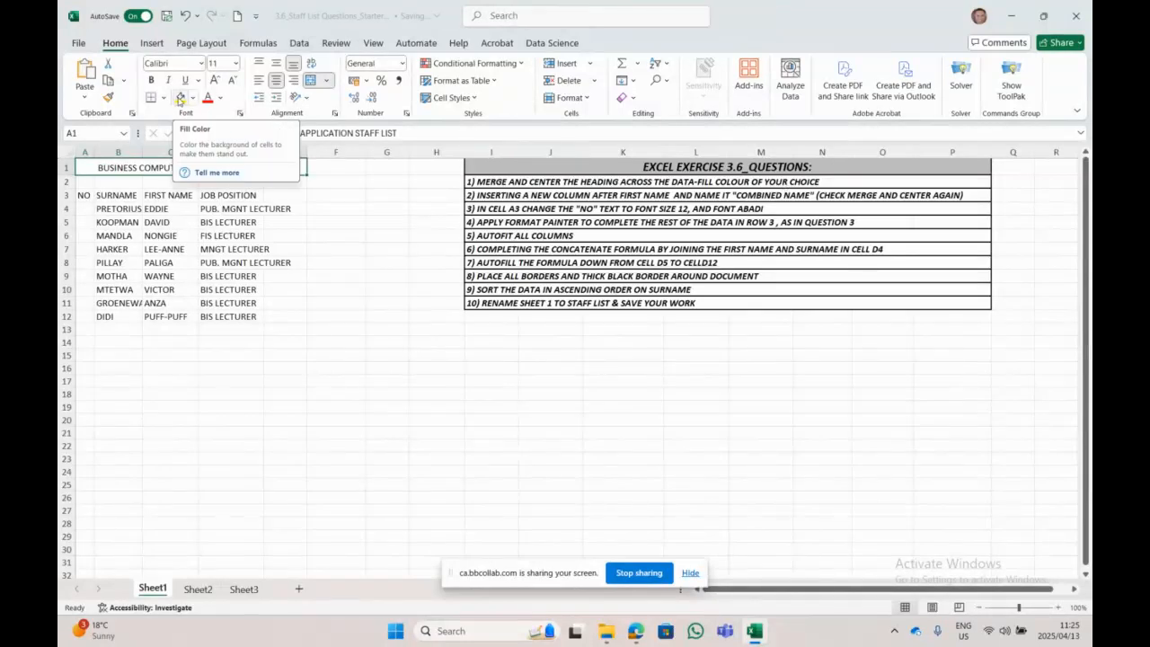
click(179, 99)
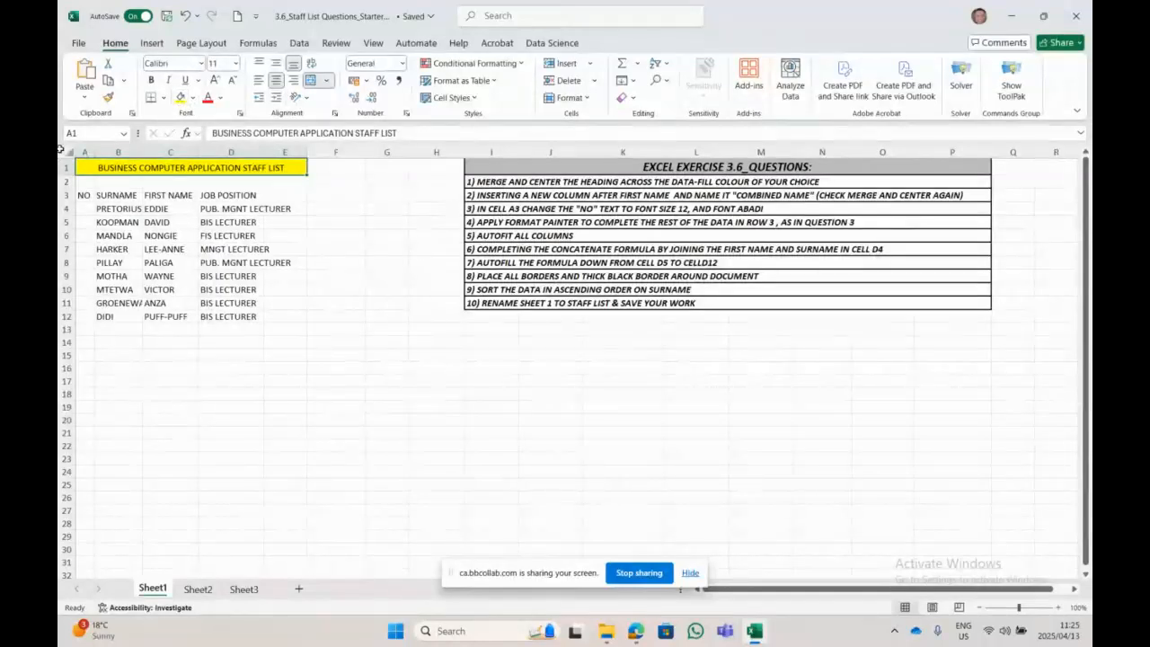
click(86, 195)
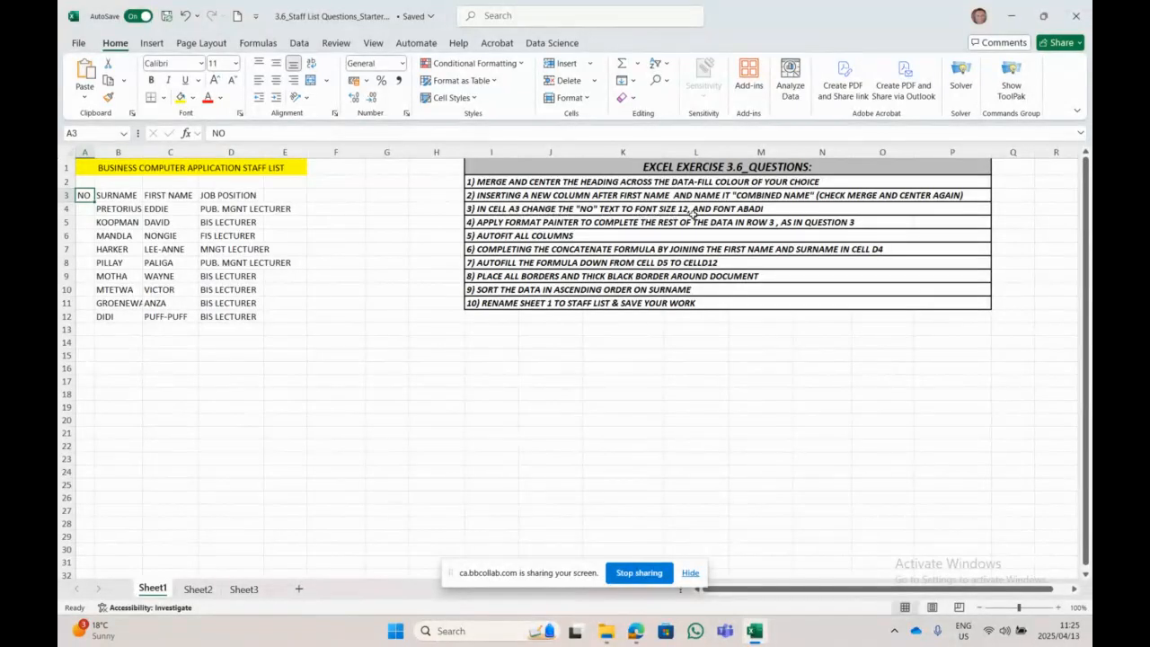
Step: Set the NO heading in A3 to size 12 in the Abadi font
click(233, 65)
click(220, 145)
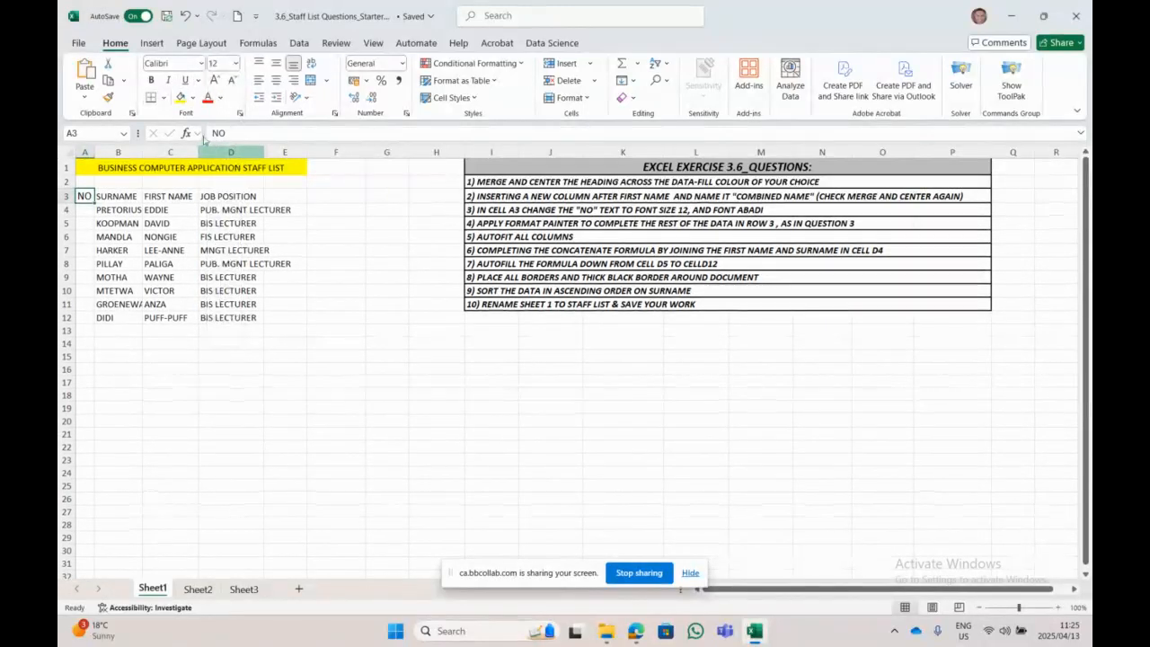
click(201, 64)
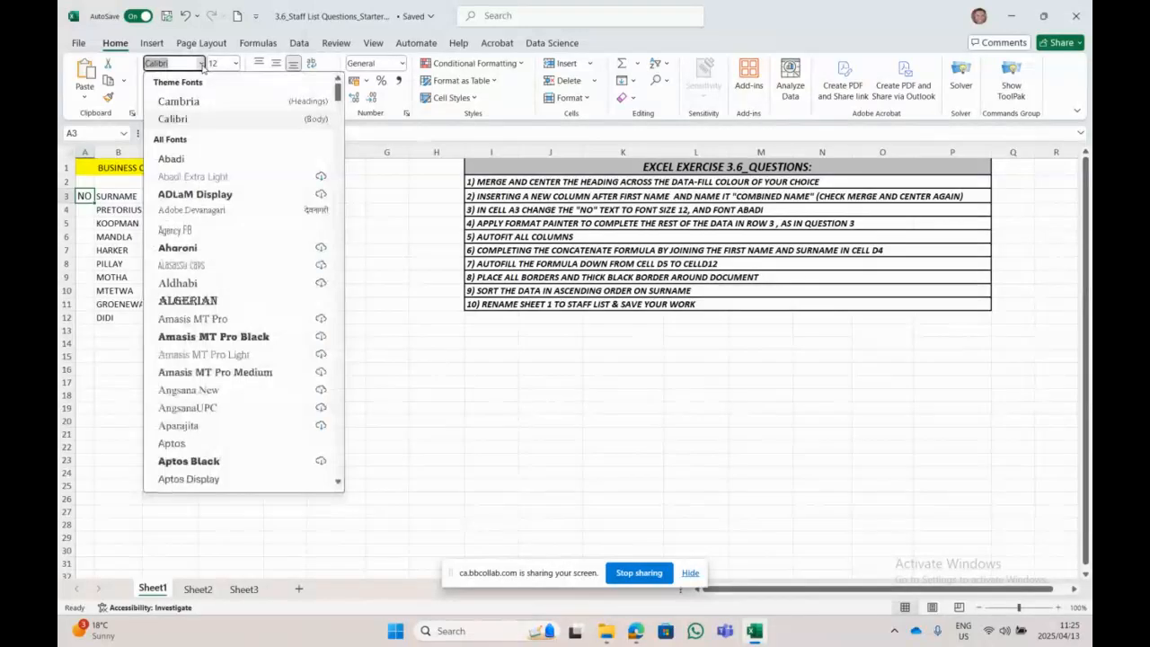
click(189, 159)
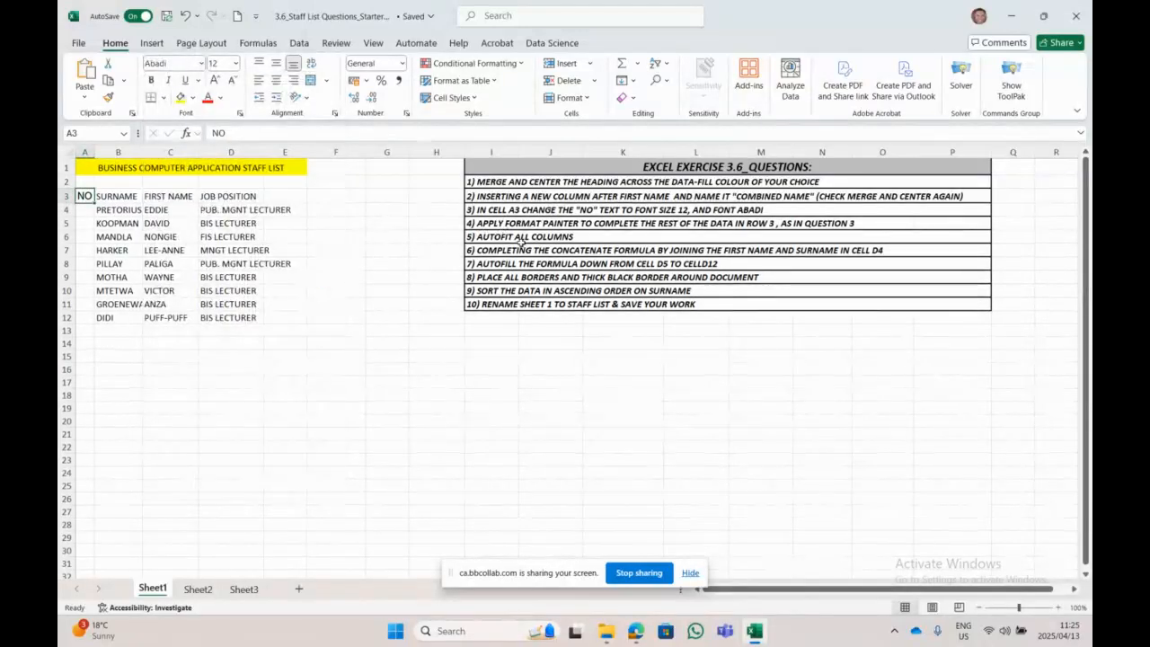
Step: Step across the SURNAME, FIRST NAME and JOB POSITION headings and return to B3
click(134, 194)
click(170, 195)
click(218, 197)
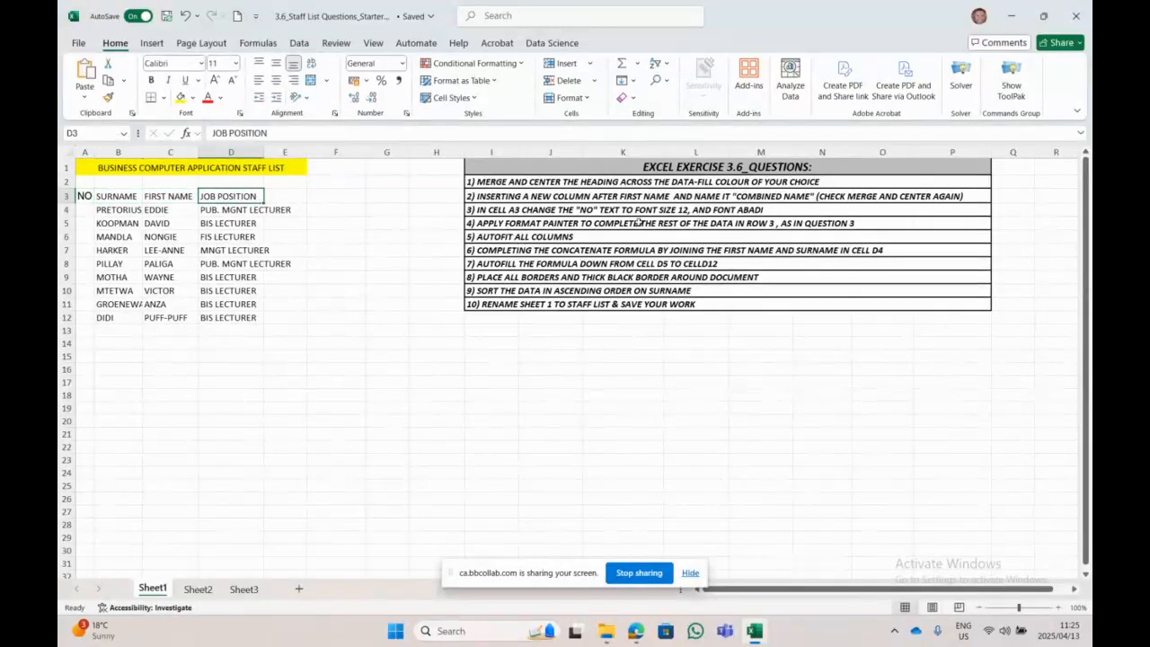
key(ctrl+Home)
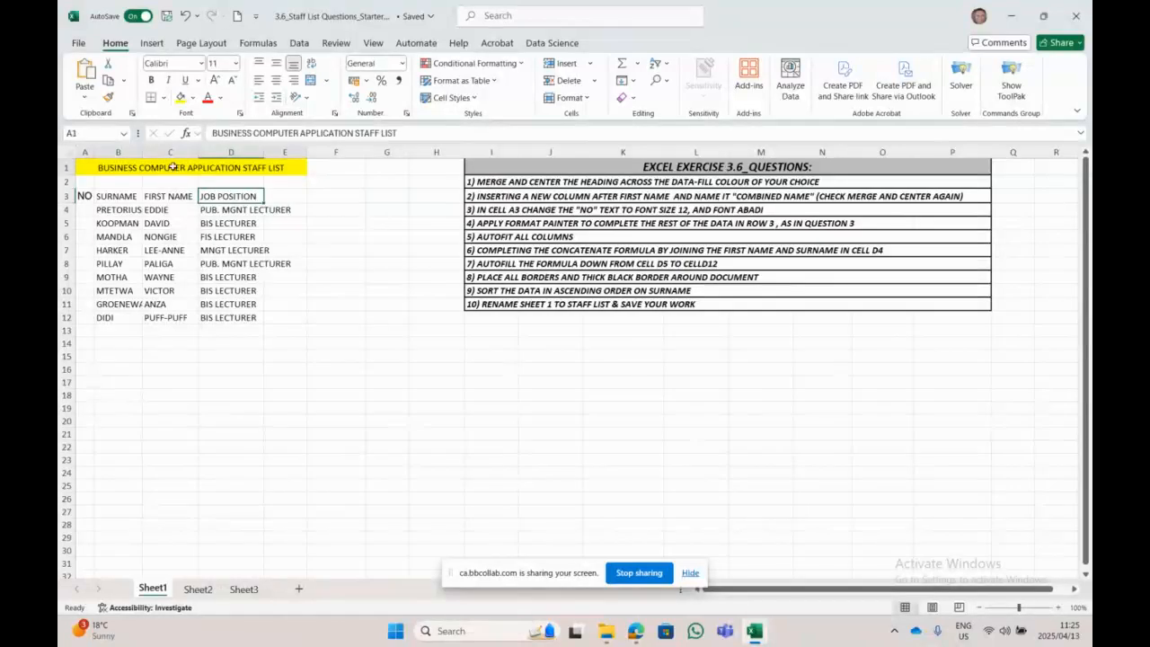
click(103, 197)
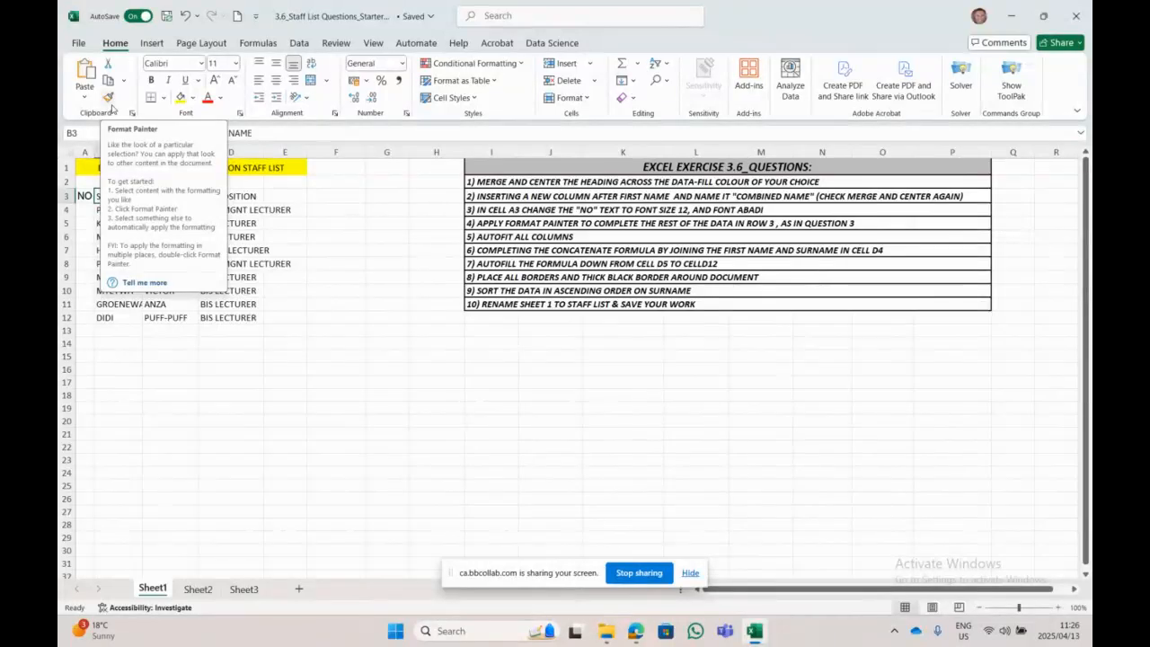
Step: Format-paint NO's Abadi 12 style onto SURNAME, FIRST NAME and JOB POSITION in B3:D3
key(Left)
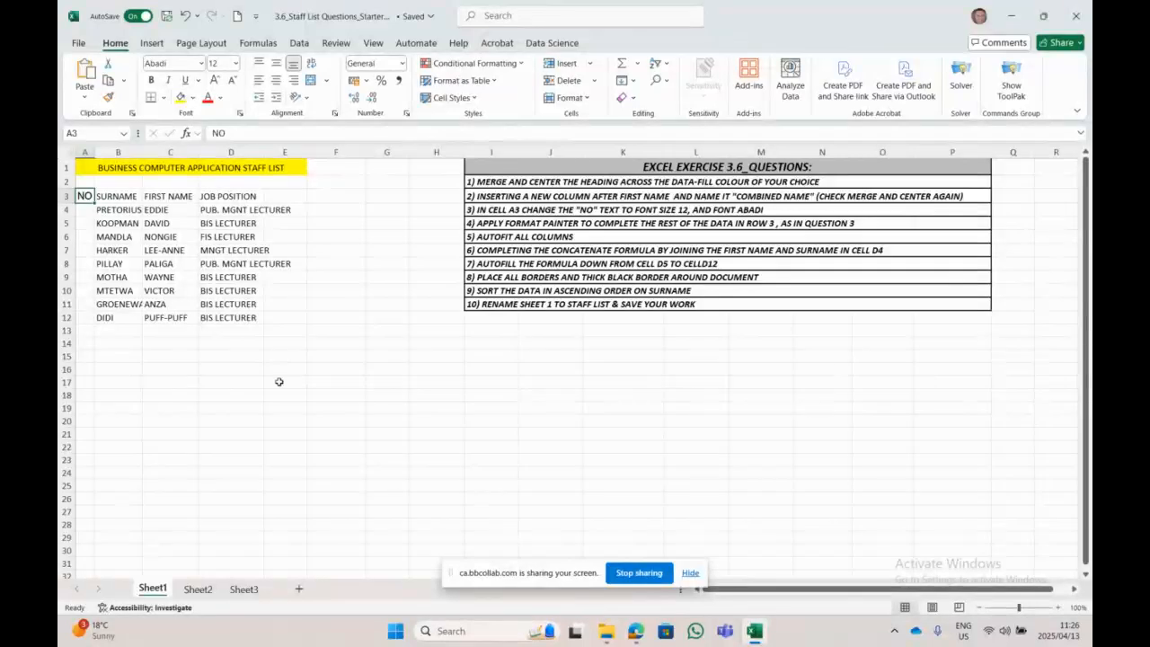
click(108, 97)
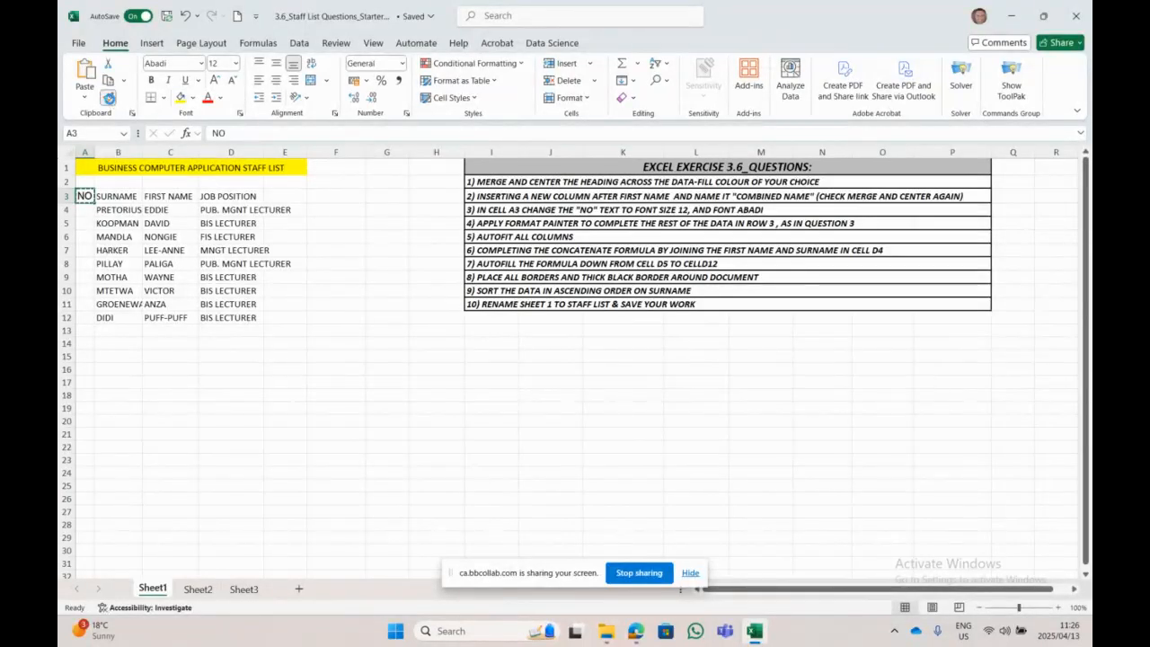
click(135, 197)
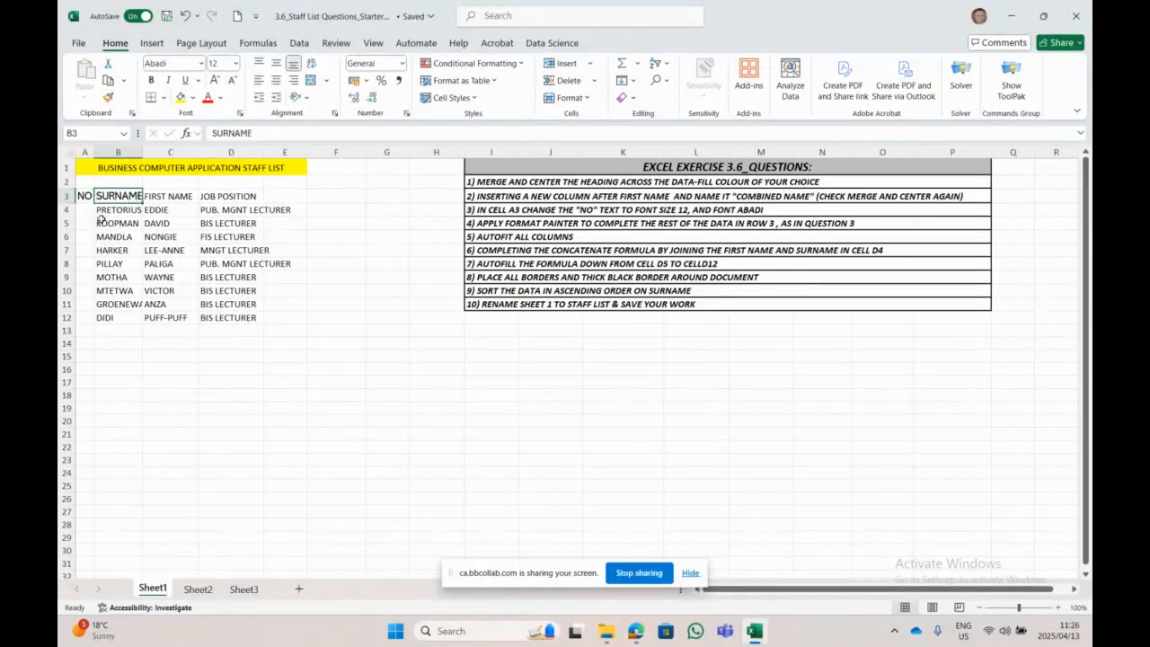
click(113, 104)
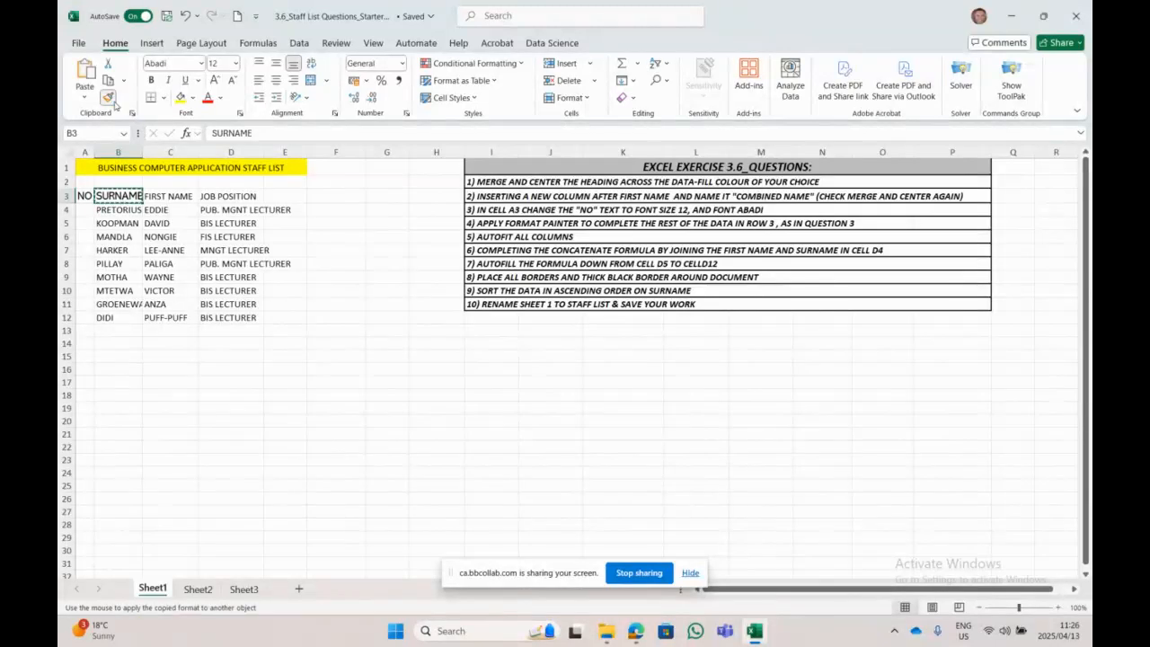
click(180, 197)
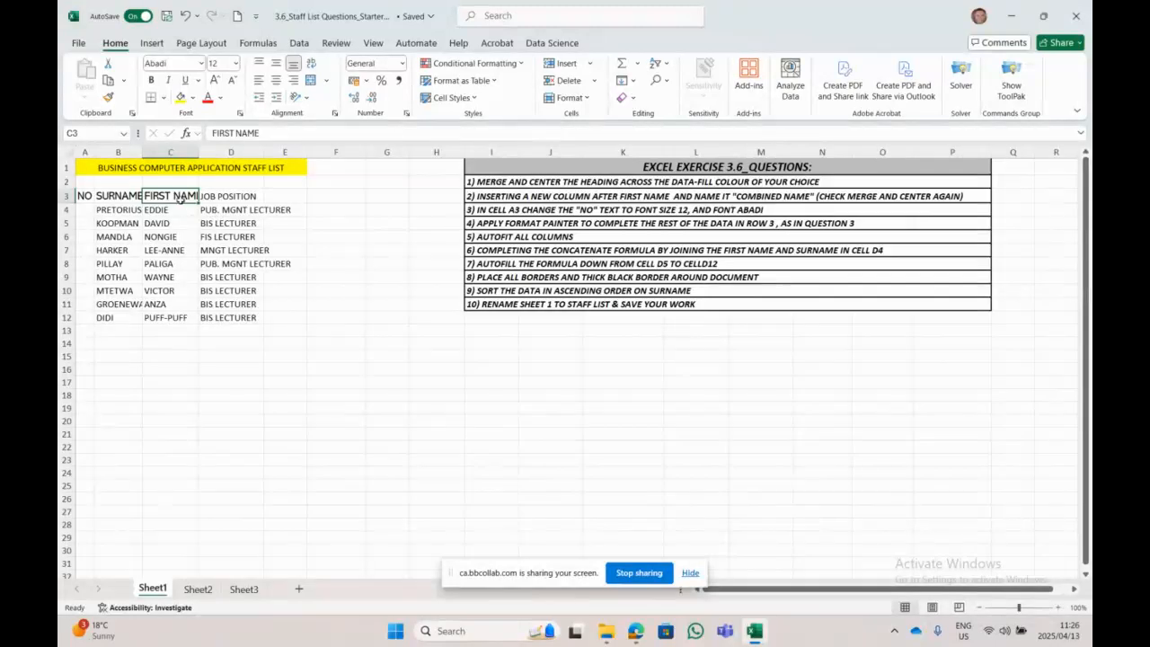
click(107, 99)
click(235, 197)
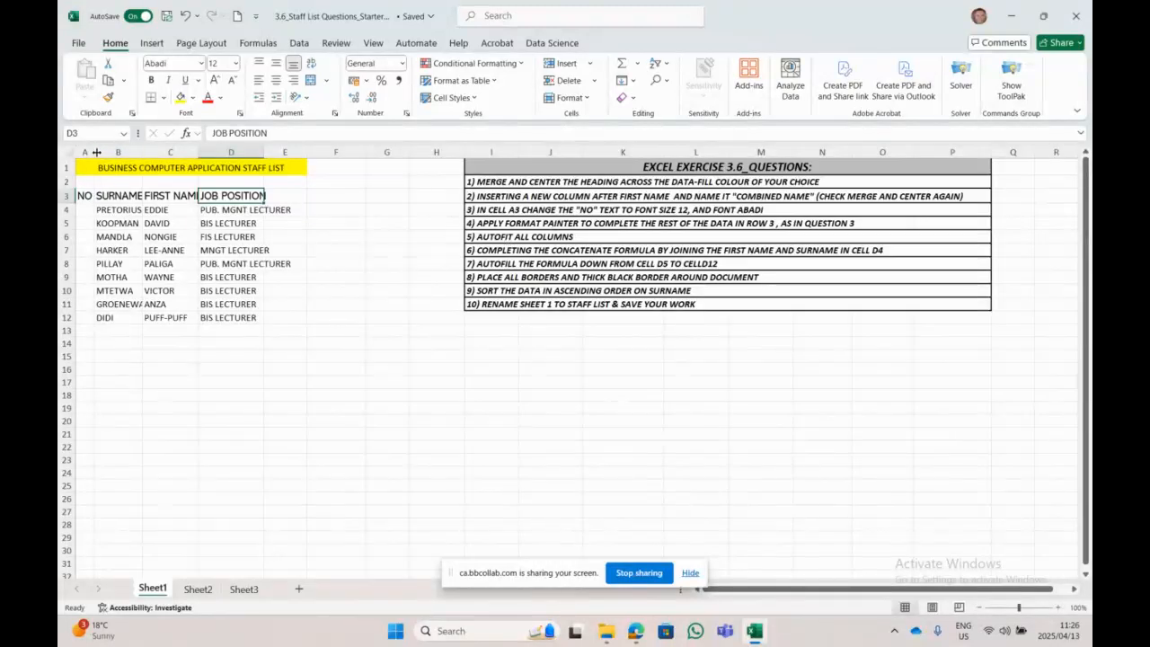
Step: Autofit columns B, C and D to fit their entries, including PUB. MGNT LECTURER
drag(97, 153, 97, 152)
double_click(139, 153)
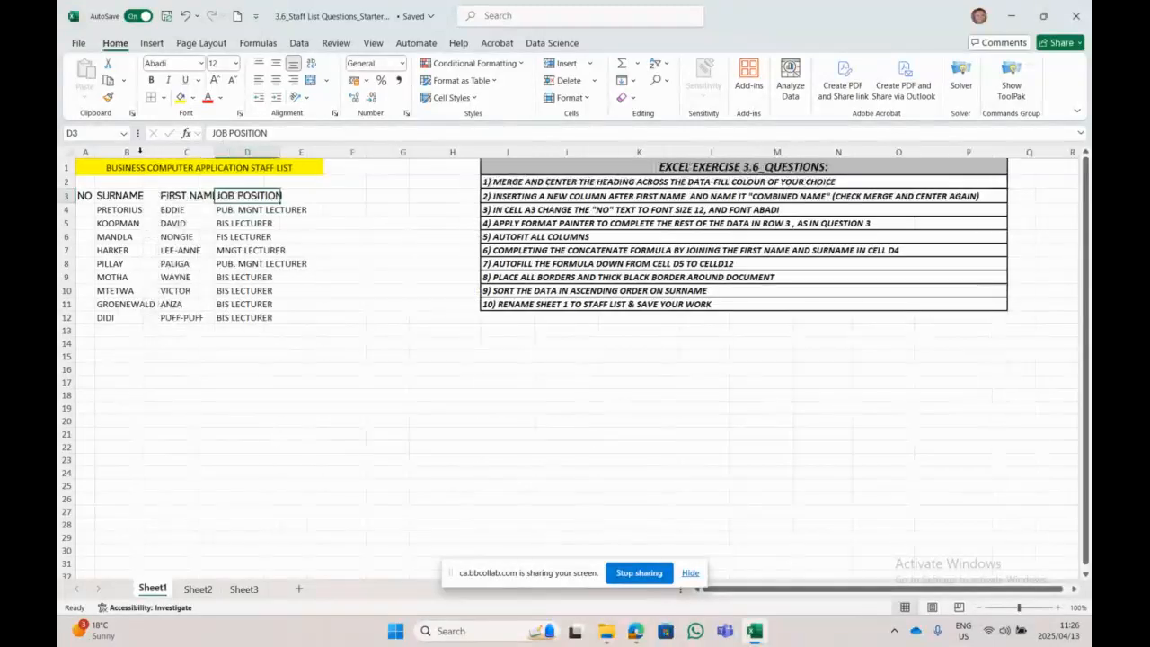
double_click(214, 153)
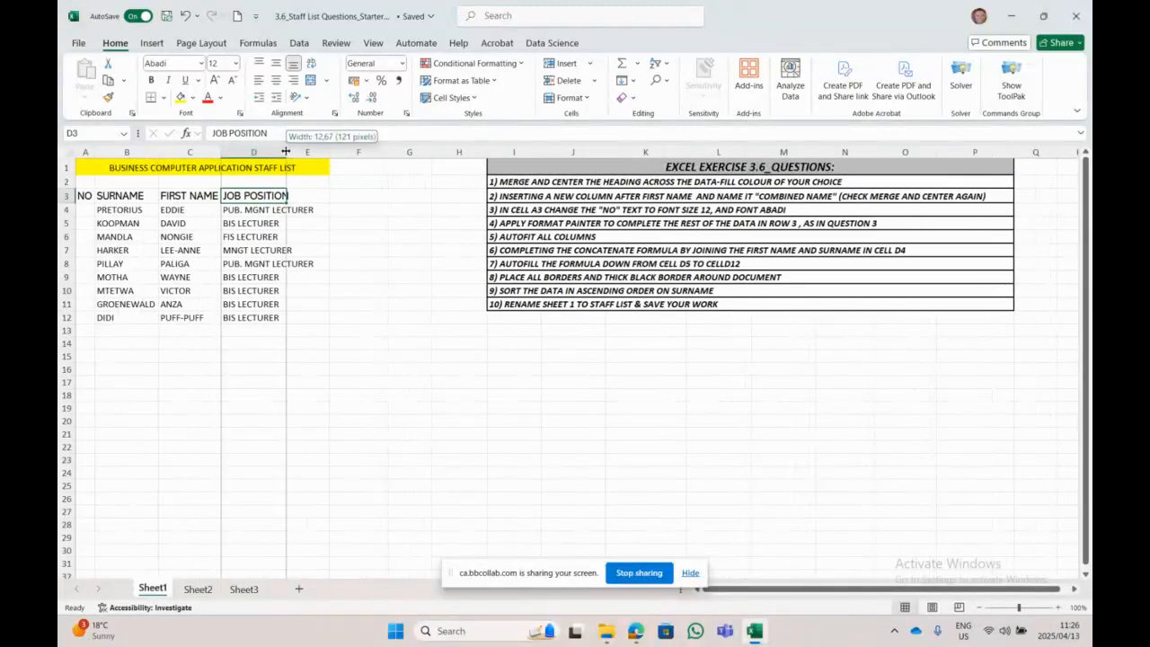
double_click(288, 152)
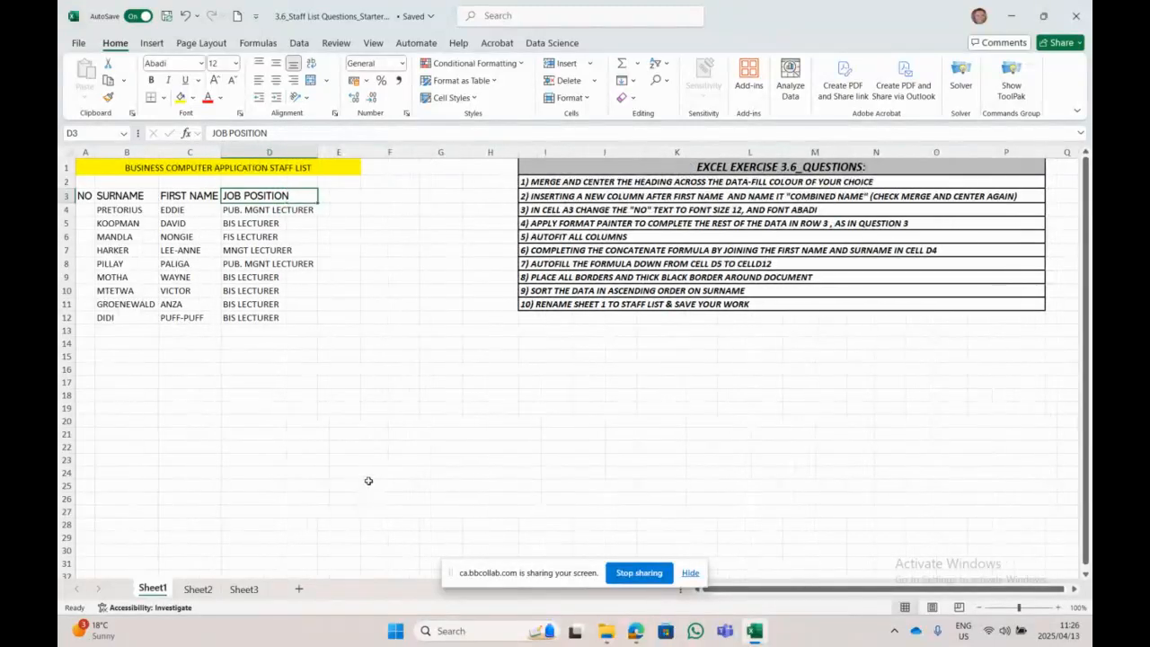
click(366, 446)
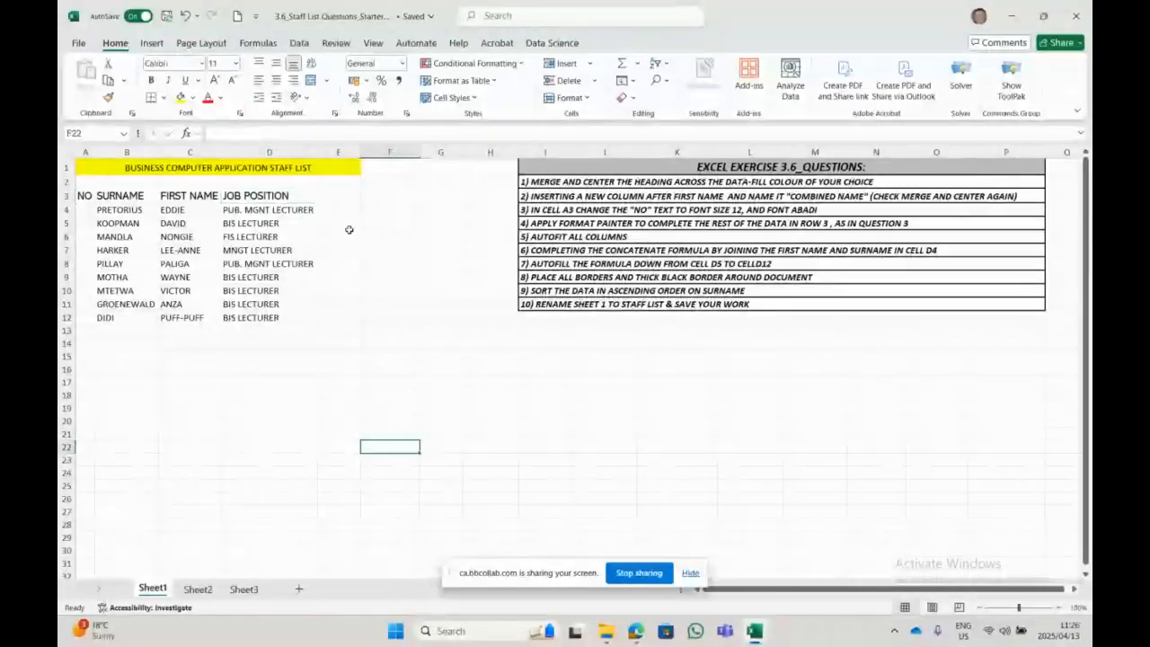
Step: Unmerge the heading and merge and centre it across A1:D1 only
click(304, 172)
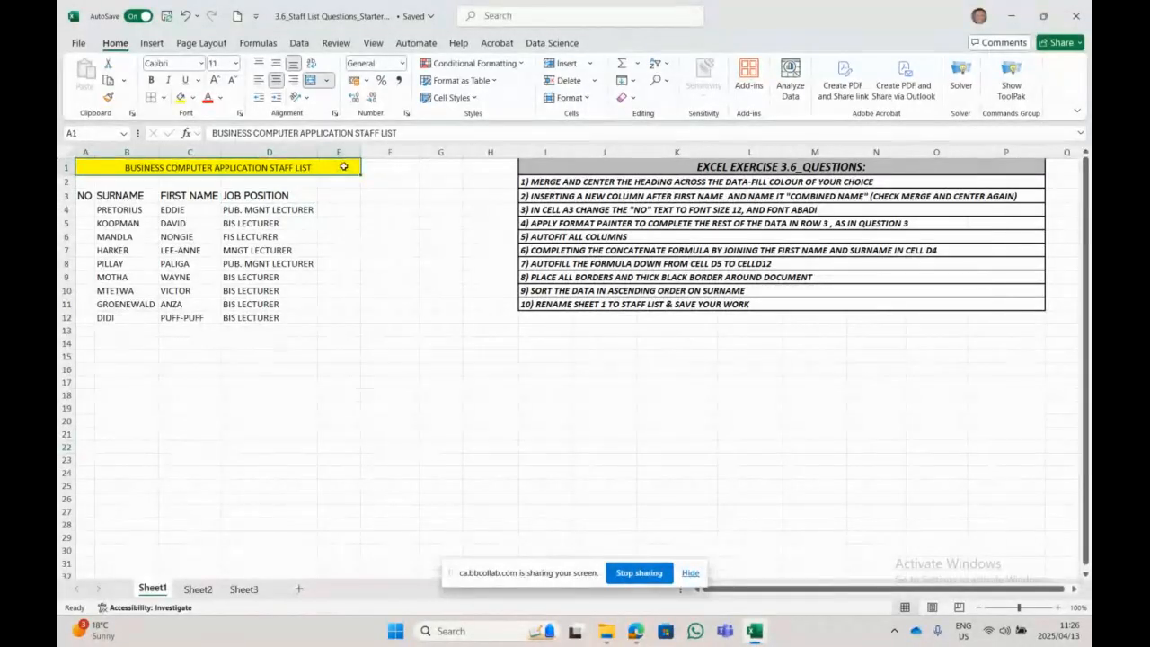
drag(348, 183, 348, 473)
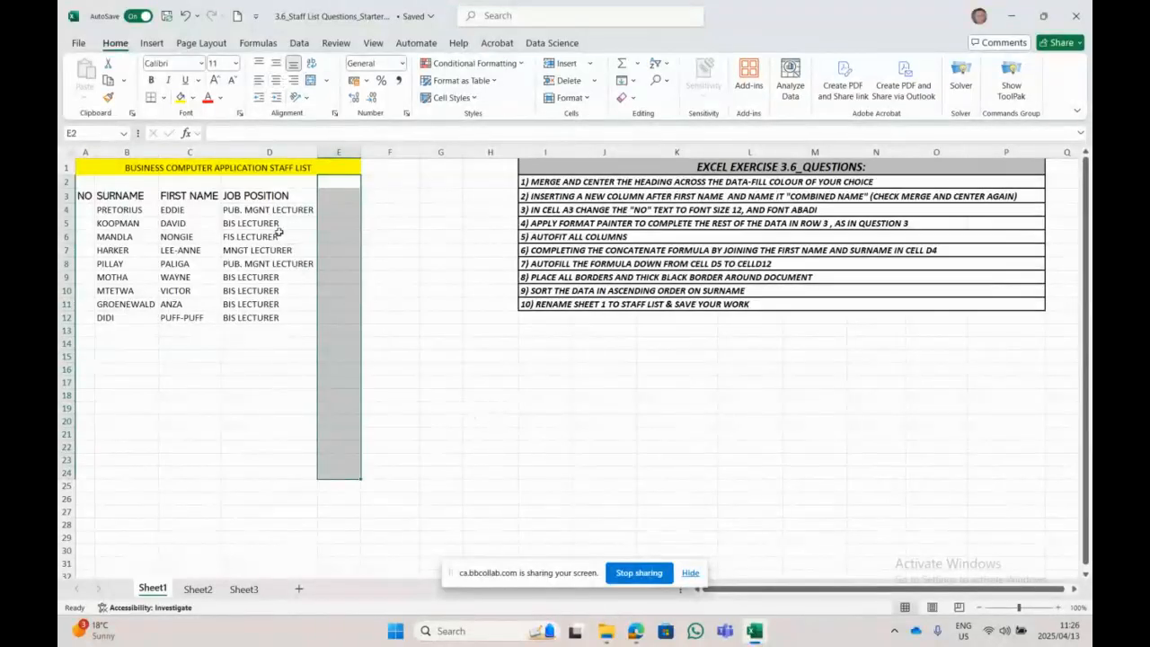
click(277, 170)
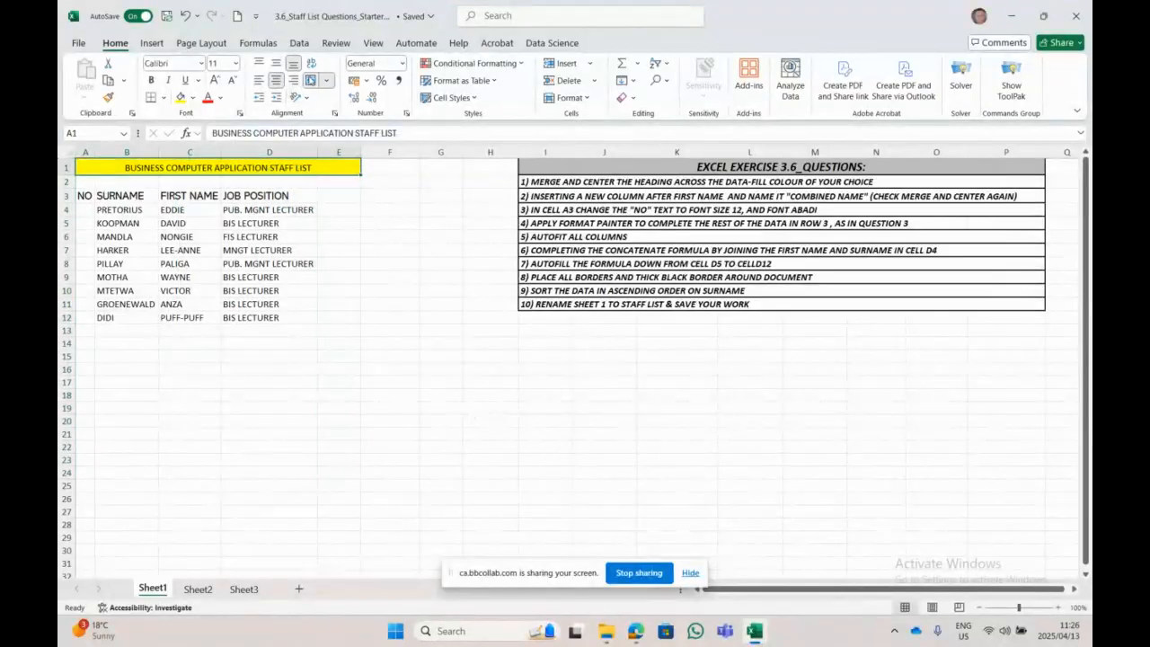
click(310, 80)
click(377, 420)
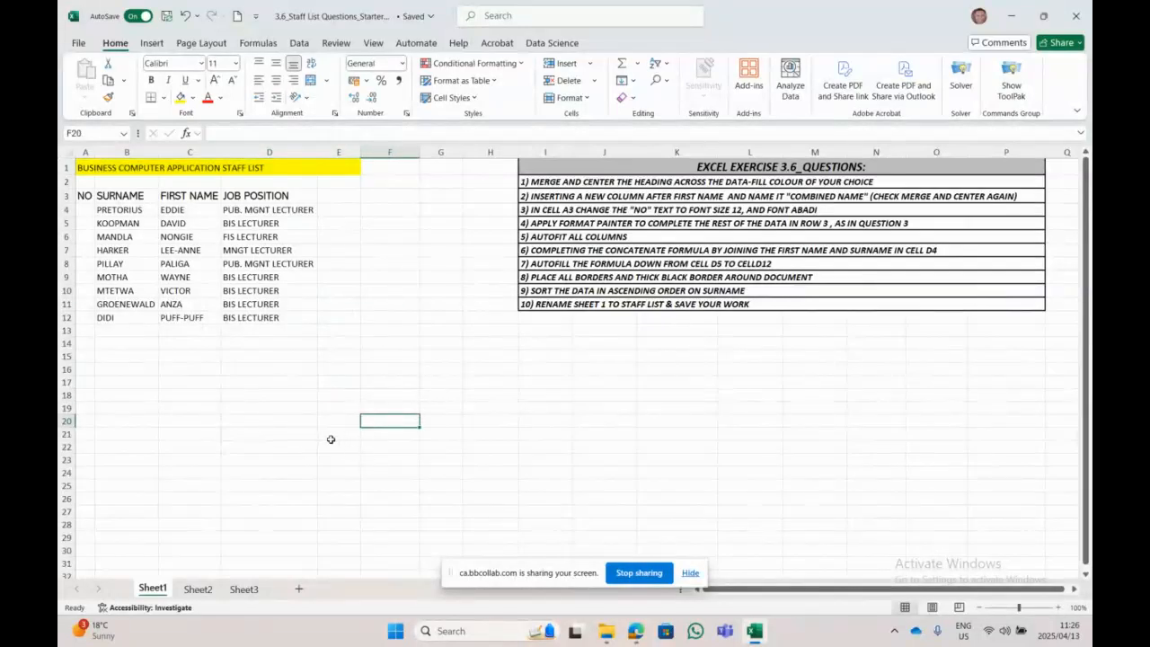
drag(84, 167, 264, 167)
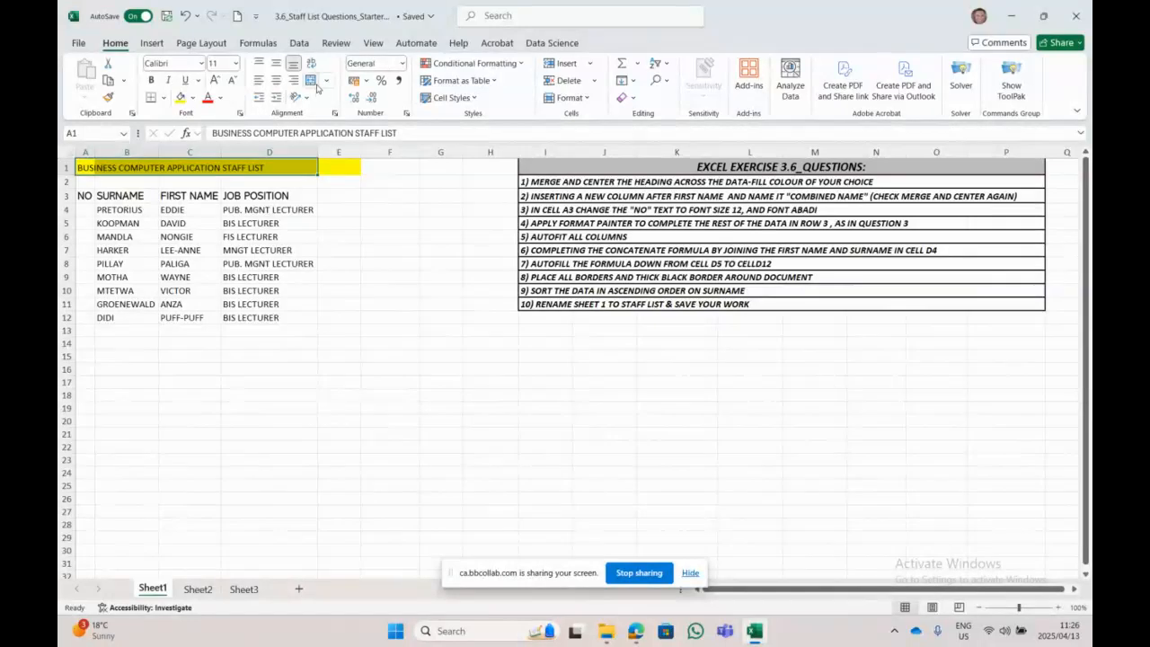
click(310, 81)
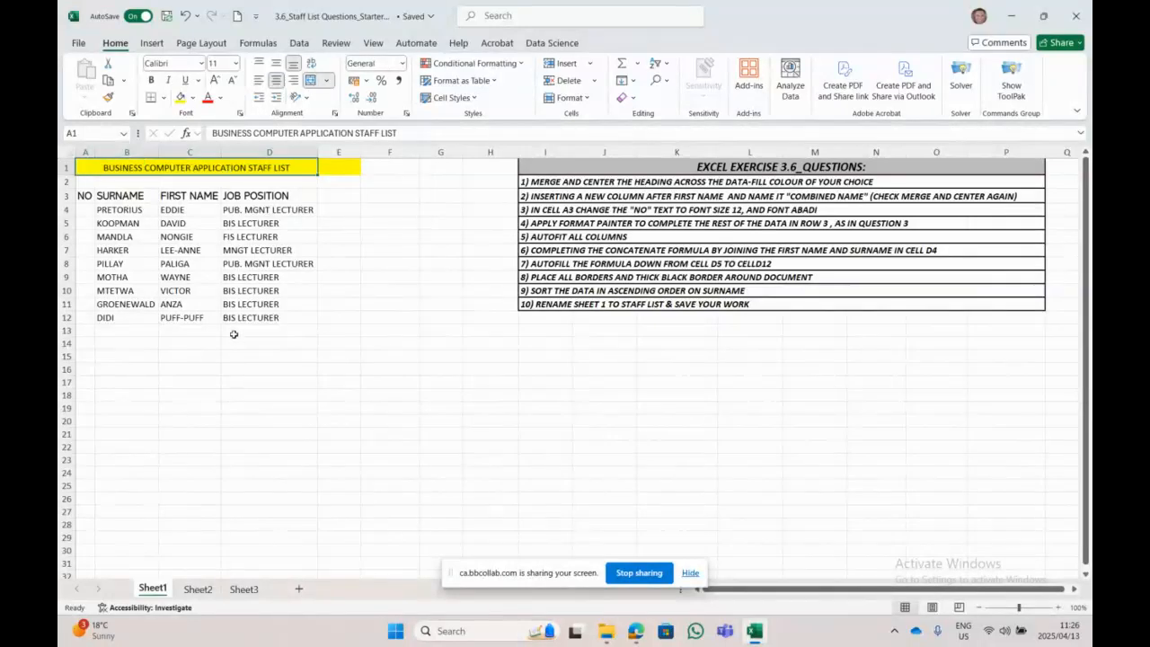
Step: Set E1's yellow fill to No Fill, then select the staff table
click(353, 166)
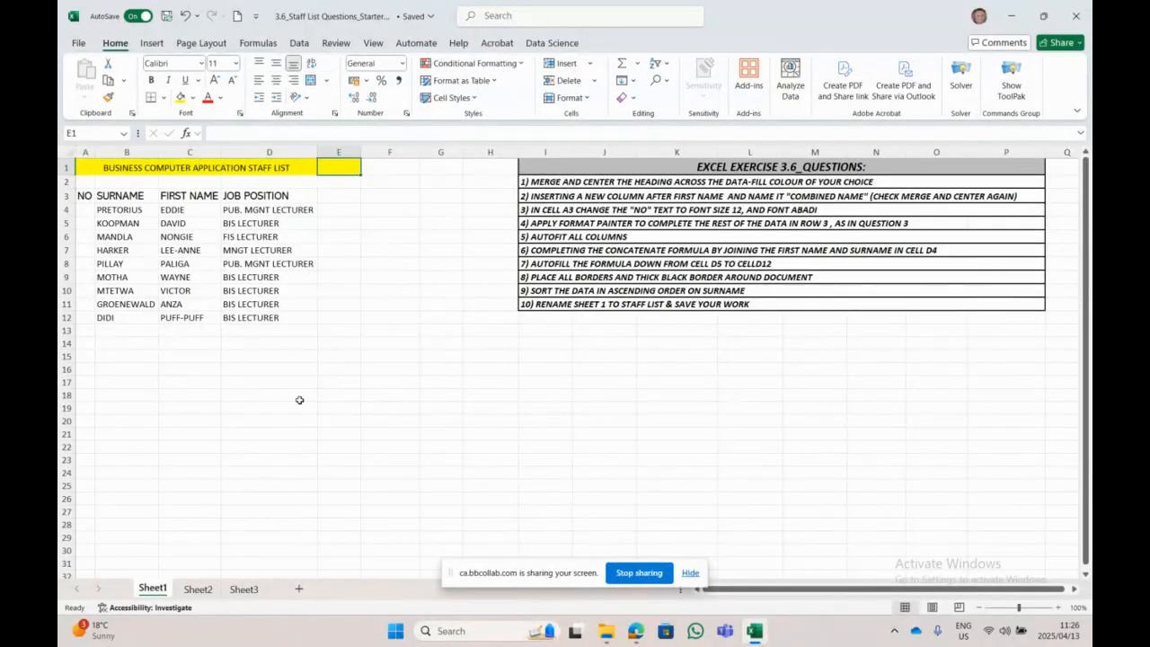
click(194, 99)
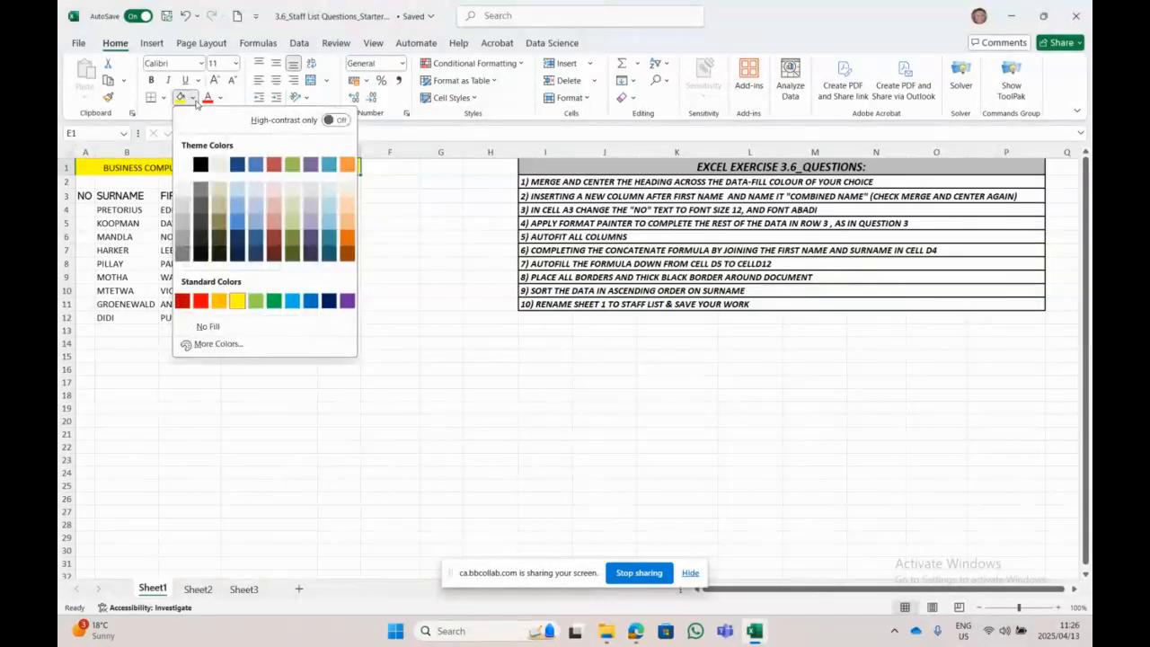
click(236, 331)
click(389, 368)
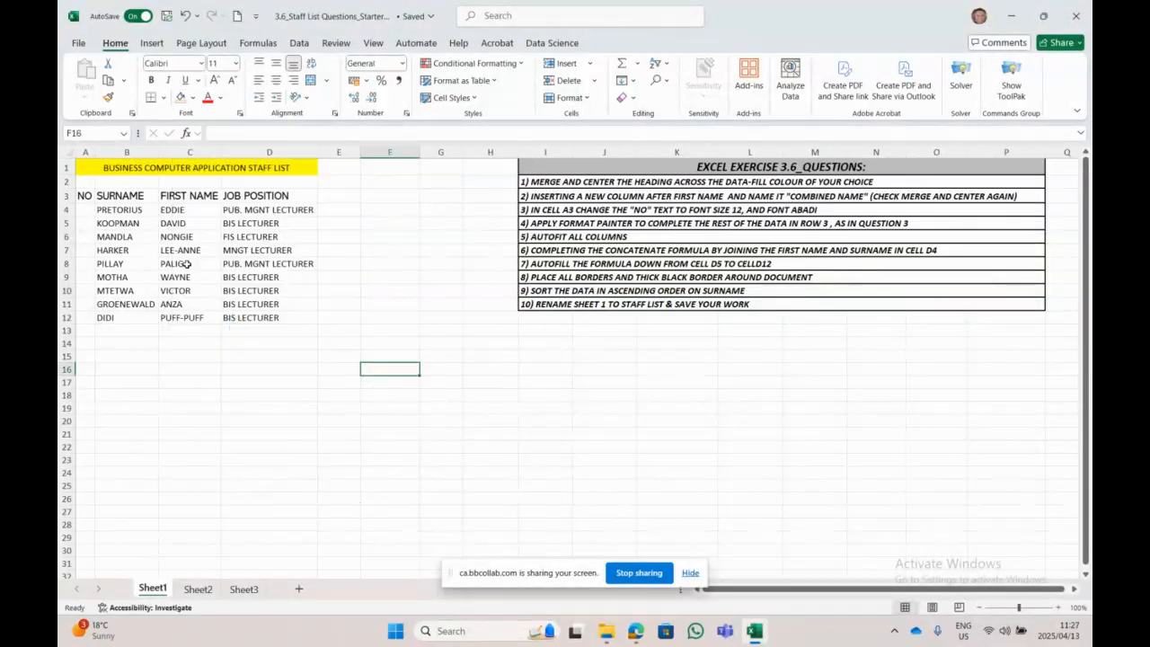
drag(160, 163, 154, 321)
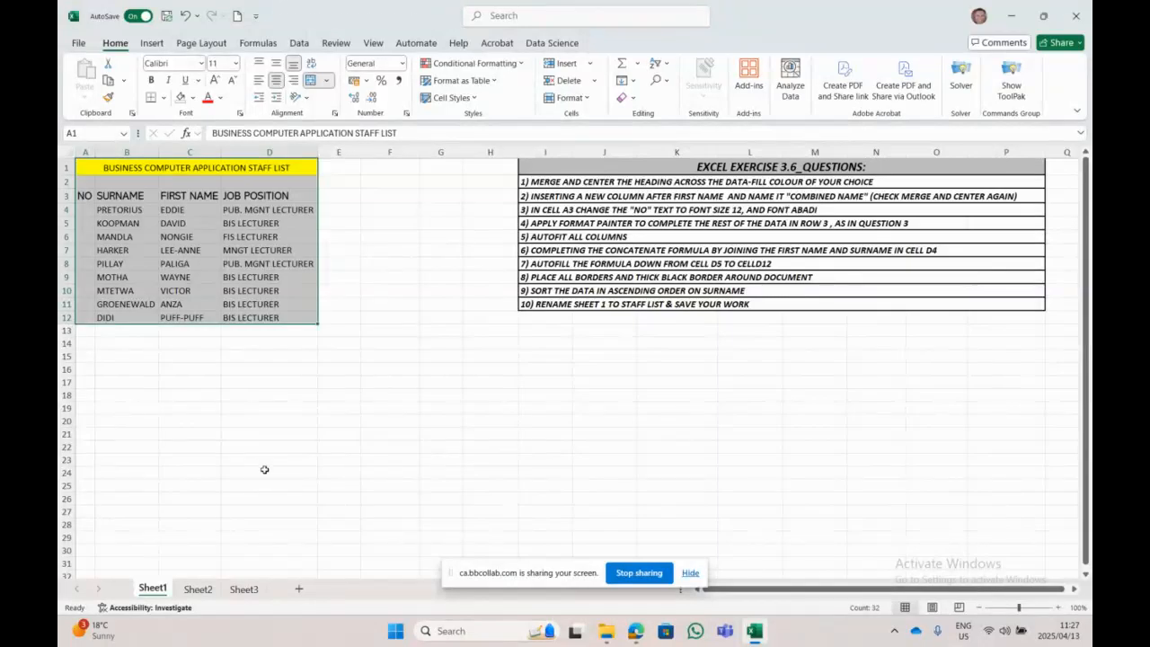
Step: Select headings A3:D3 and undo their Abadi 12 formatting back to plain Calibri 11
click(321, 436)
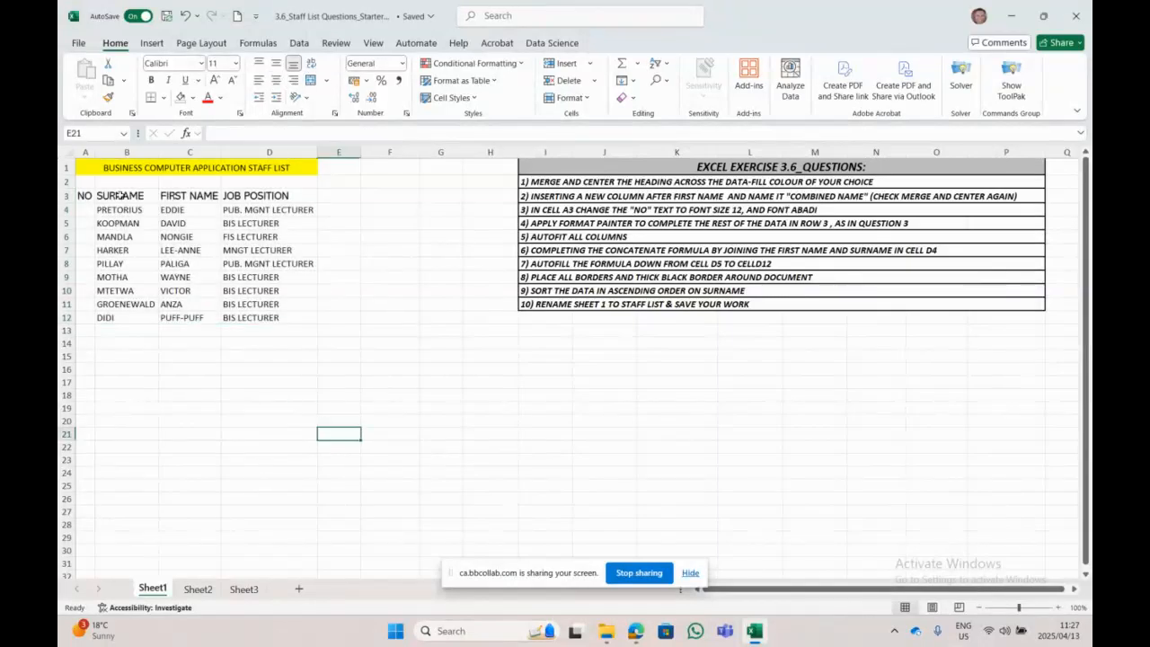
drag(84, 195, 278, 195)
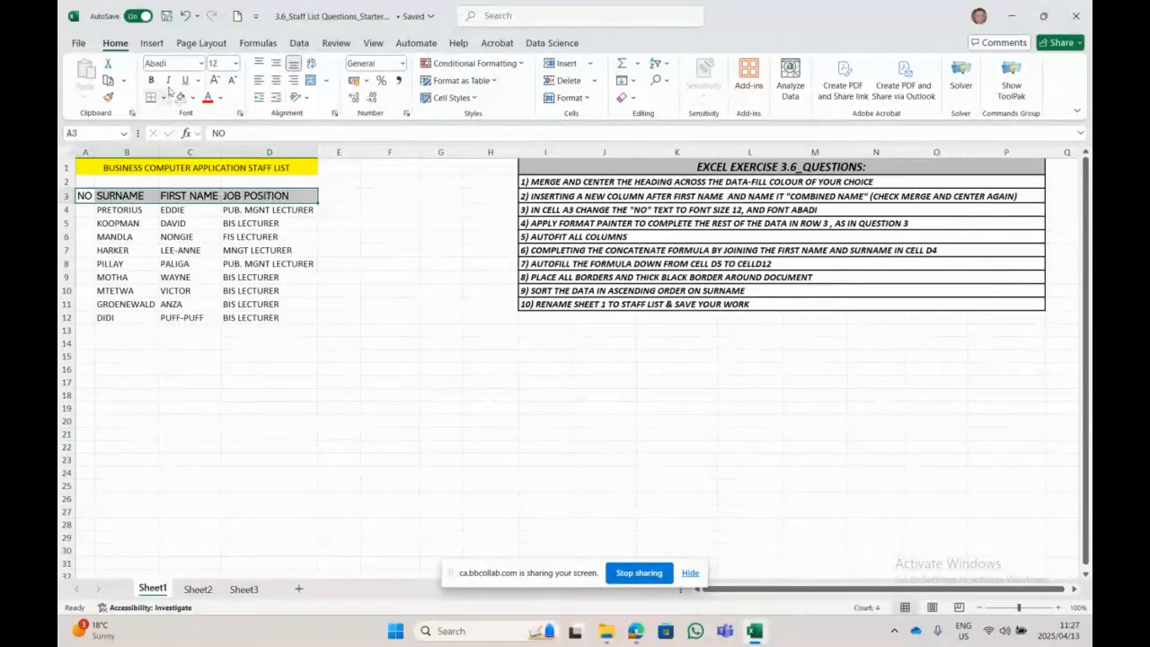
click(200, 63)
click(202, 117)
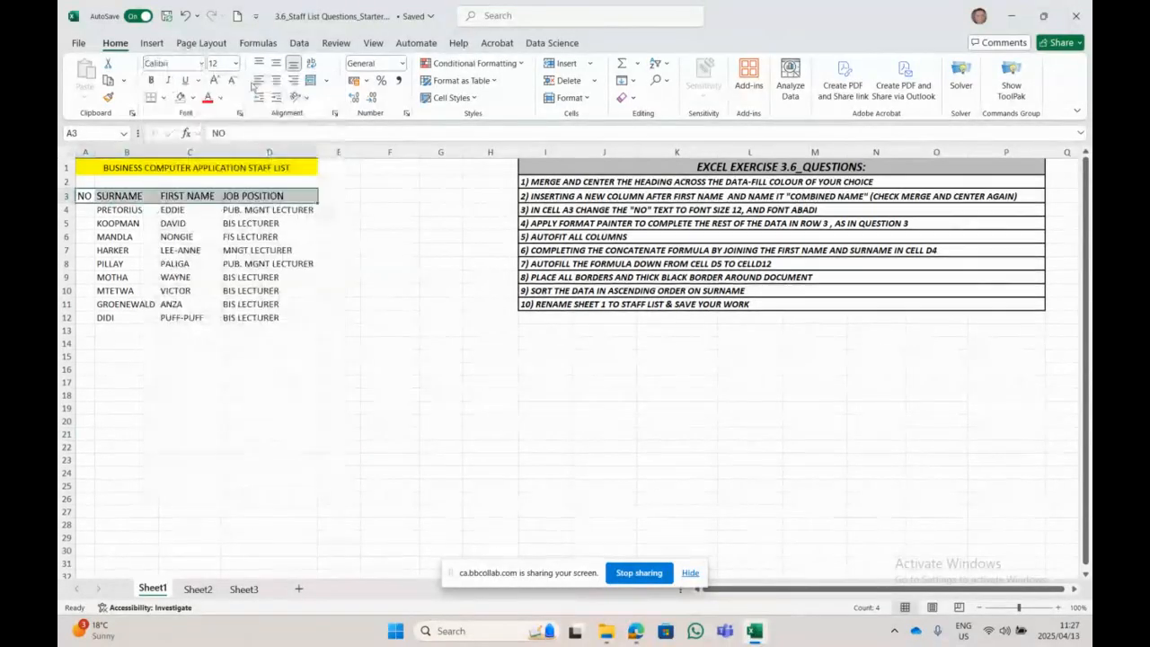
click(235, 63)
click(218, 132)
key(Return)
click(301, 407)
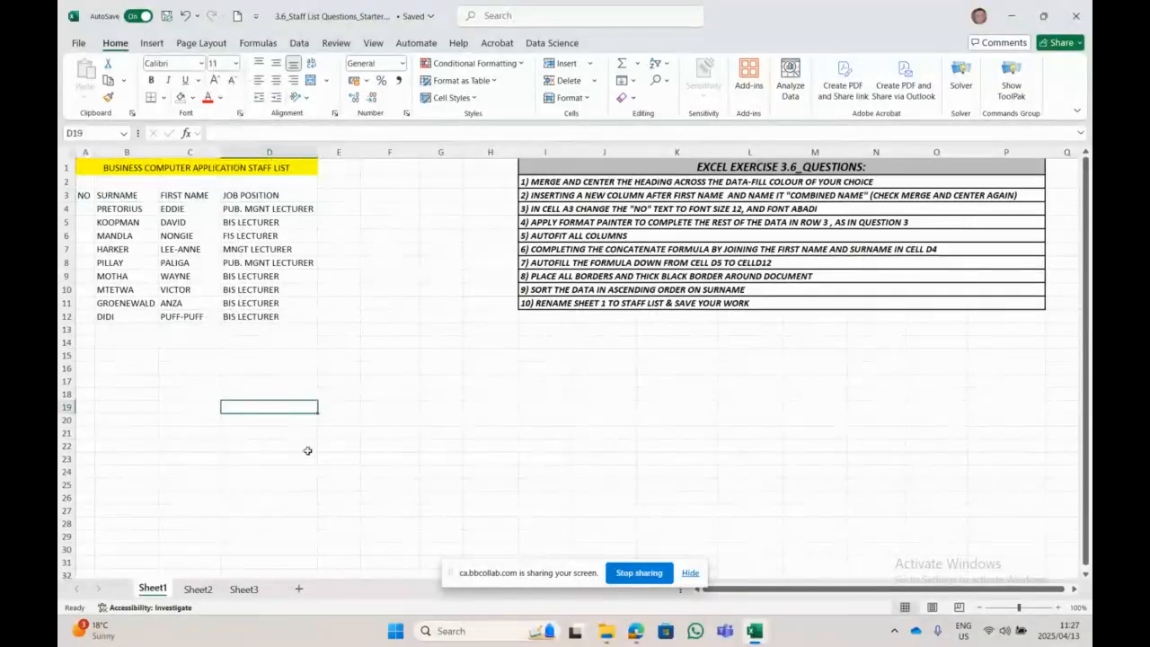
Step: Give the NO heading in A3 the Abadi font at size 12, after briefly trying 15
click(82, 195)
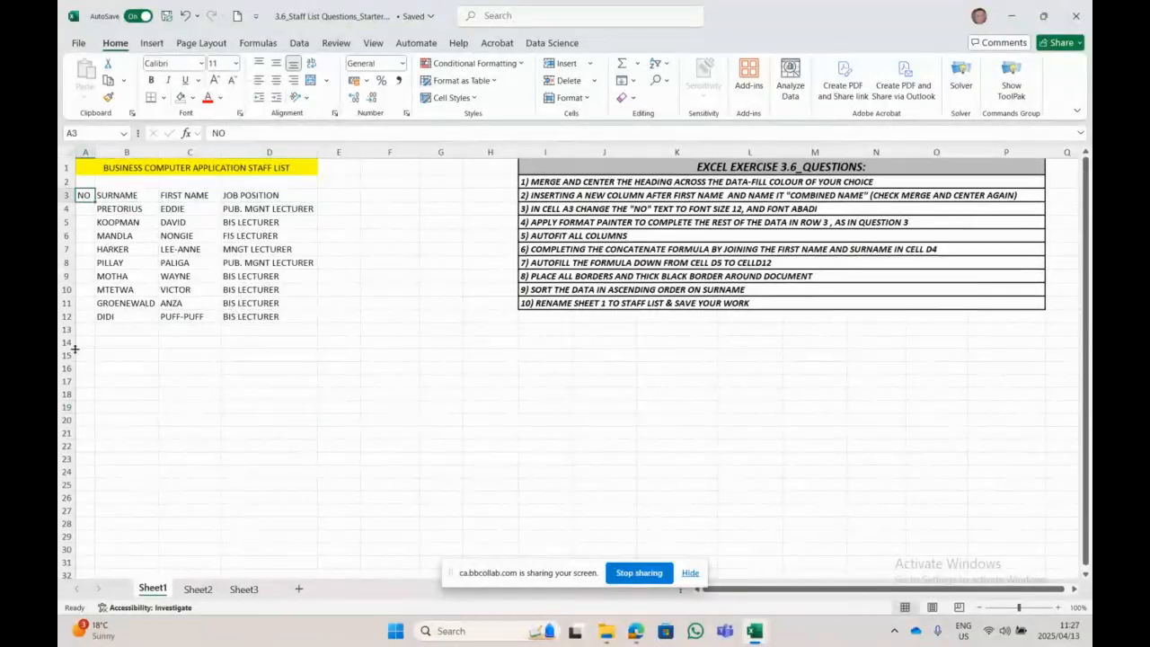
click(238, 66)
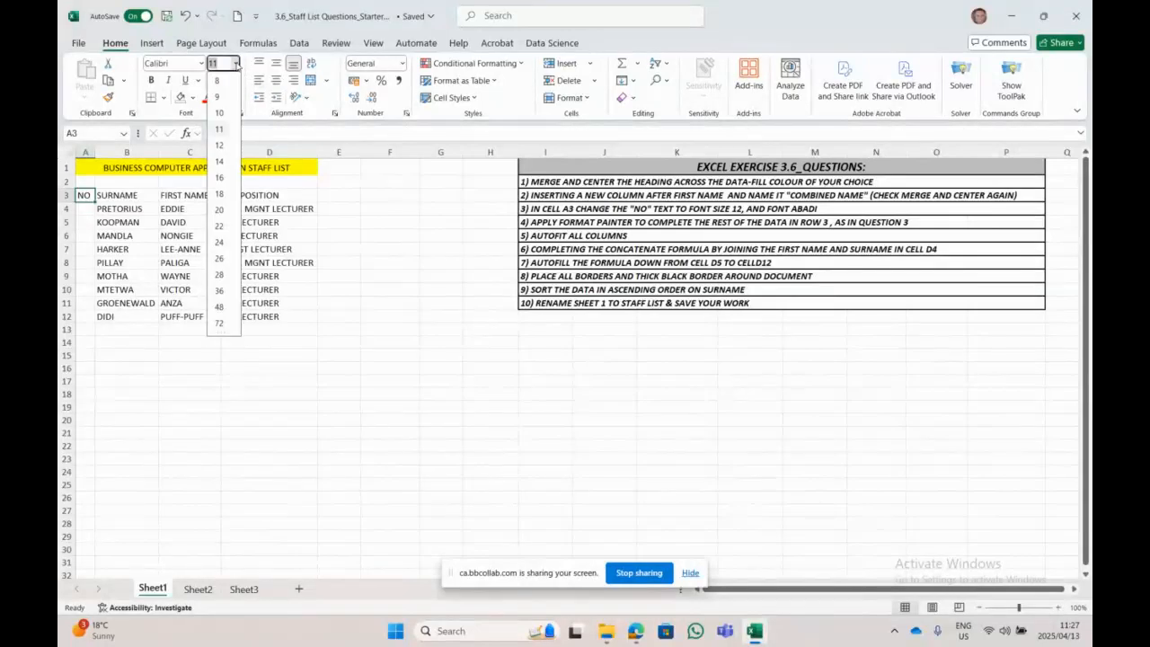
click(222, 148)
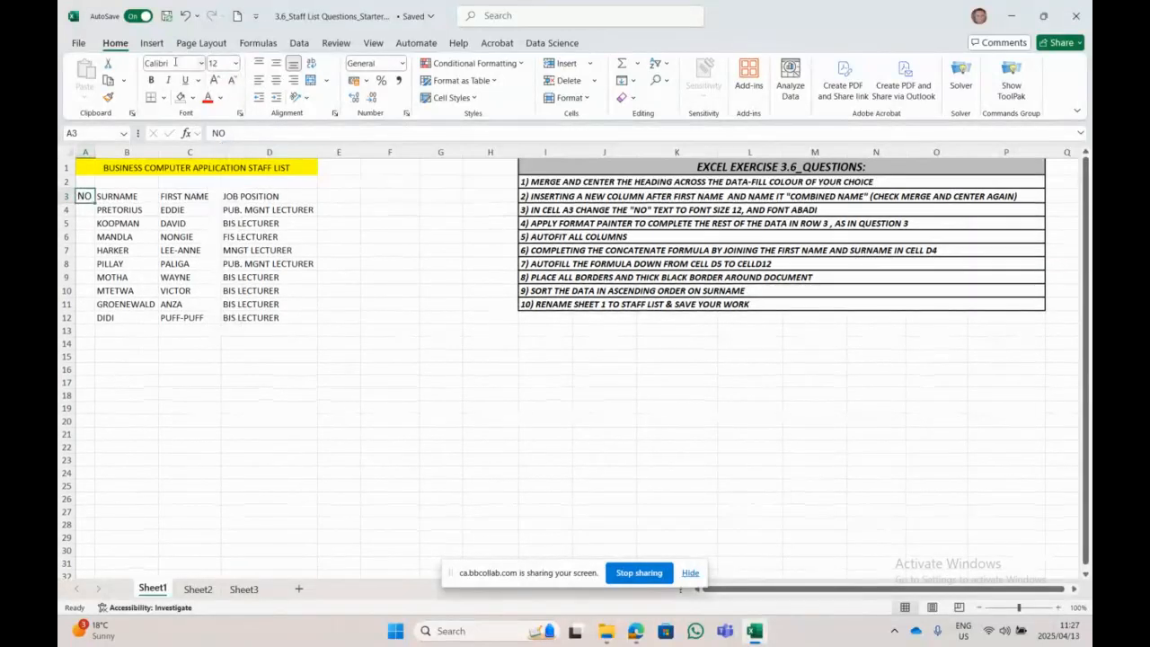
click(201, 70)
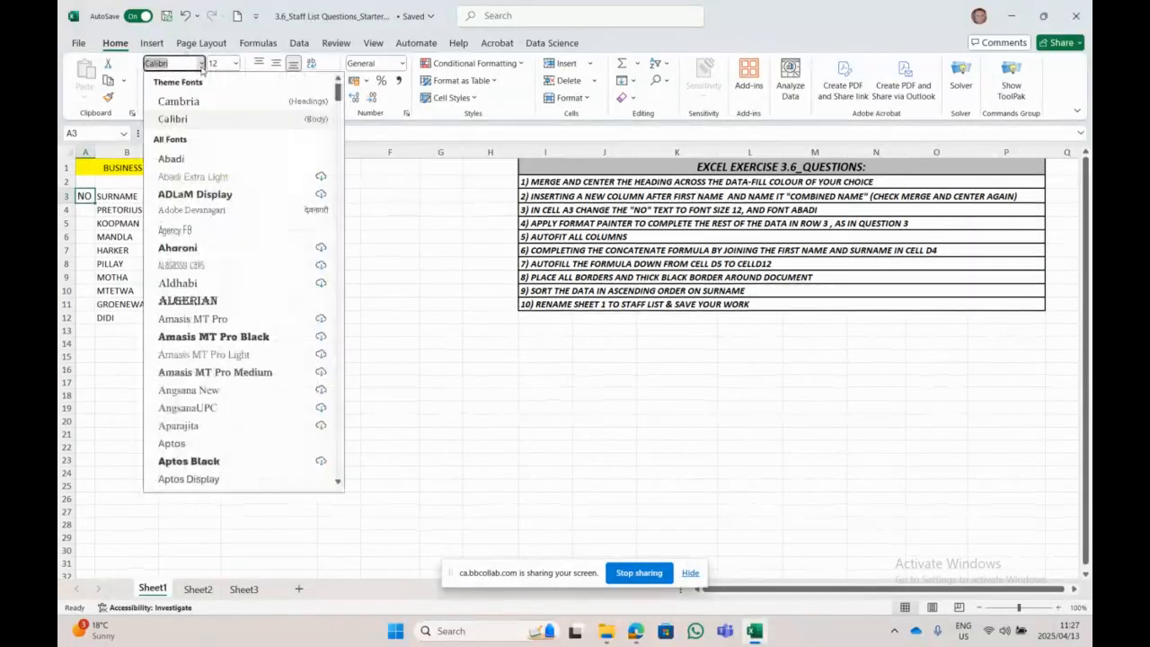
click(196, 162)
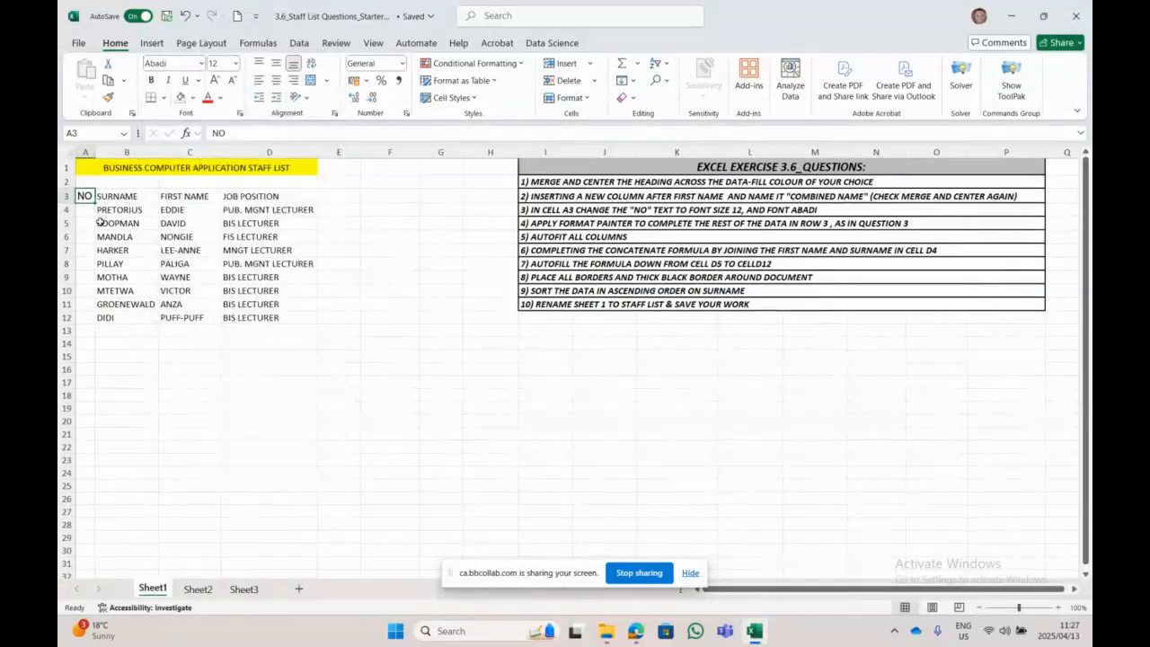
click(235, 63)
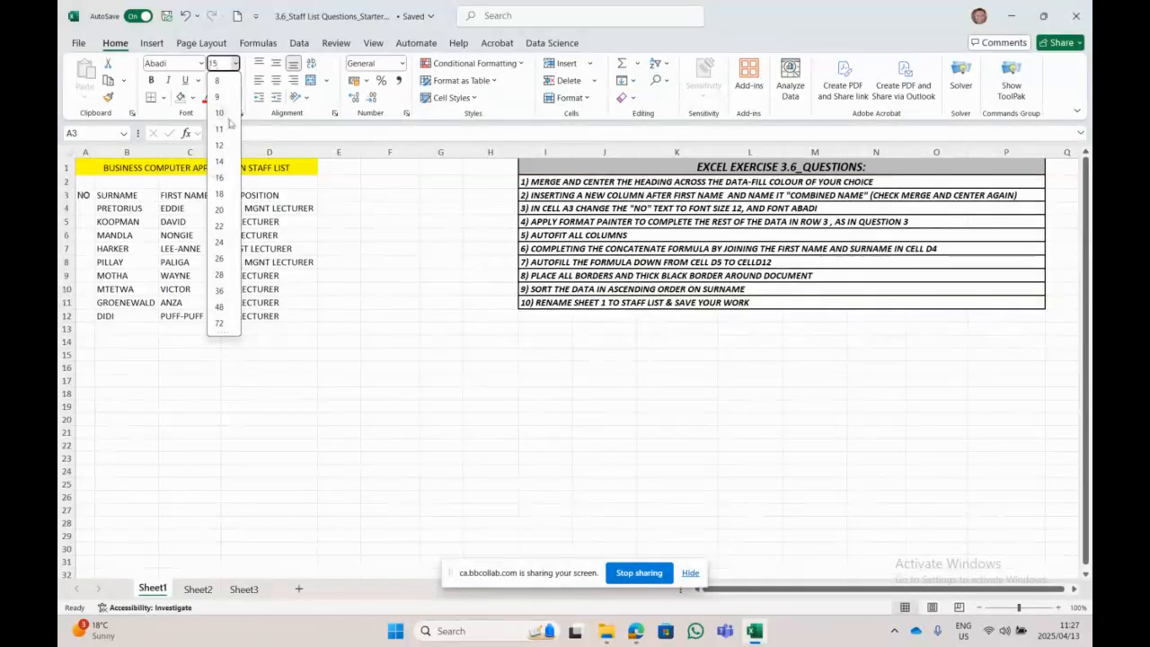
text(15)
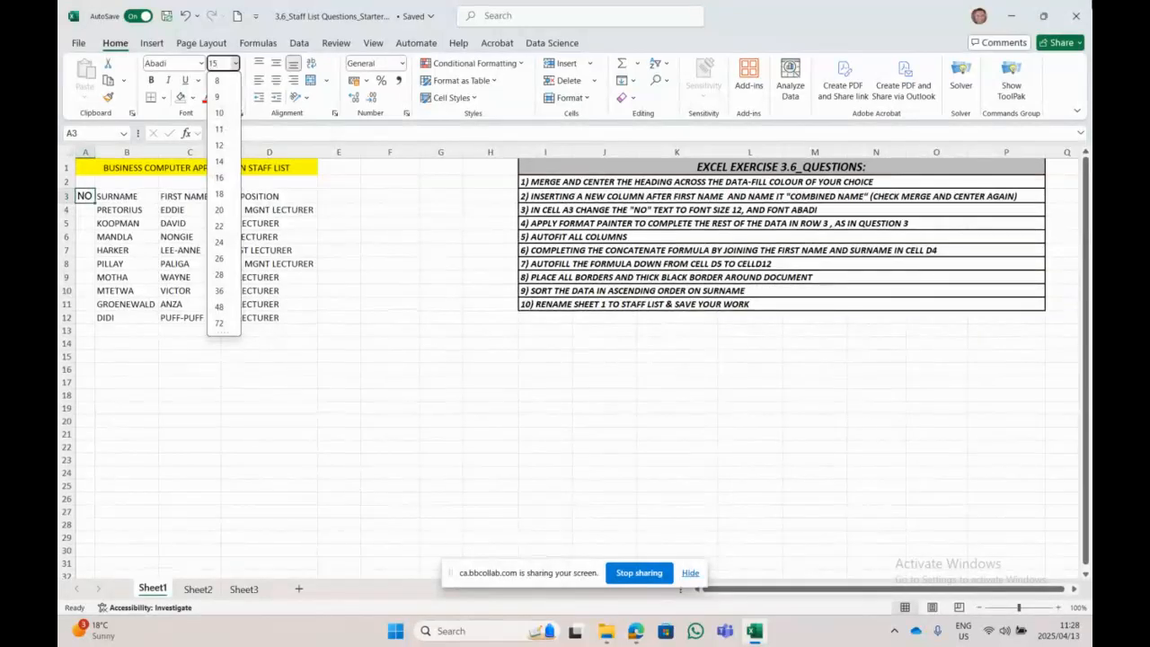
key(Return)
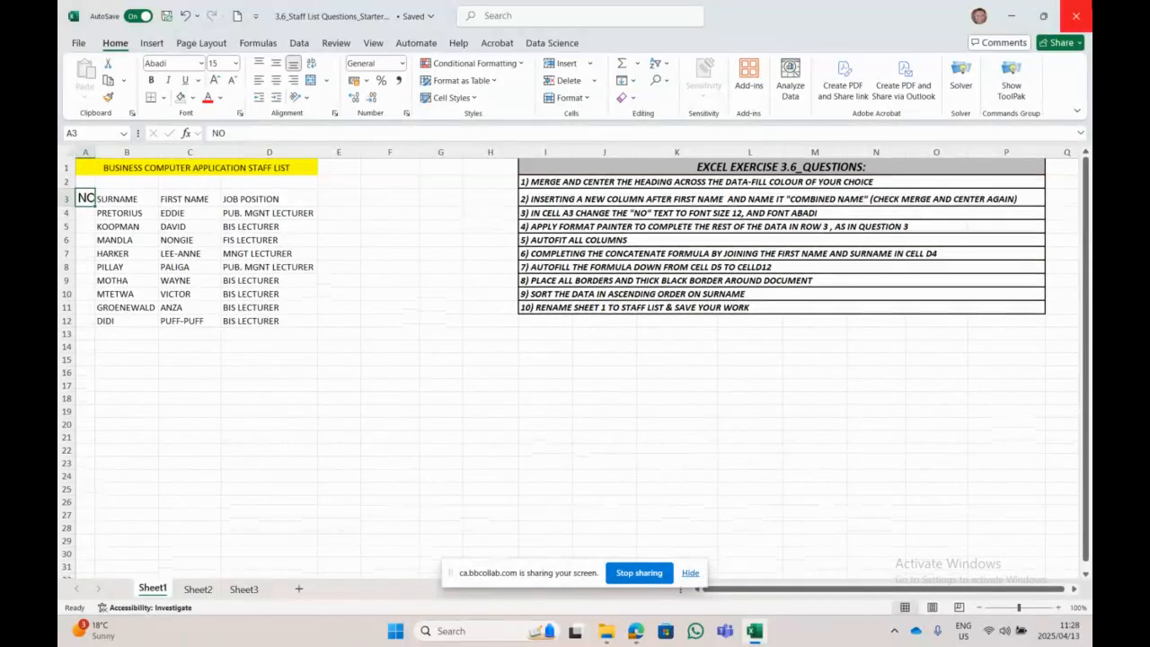
click(234, 63)
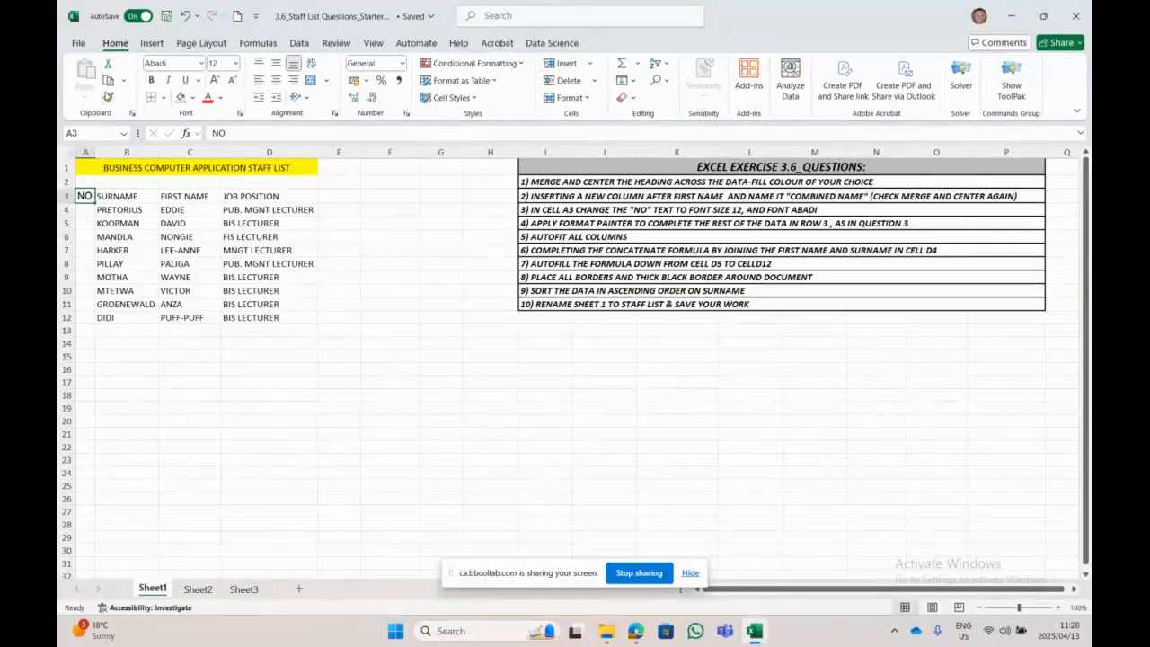
Step: Format-paint the NO heading's Abadi 12 style onto SURNAME in B3
click(188, 445)
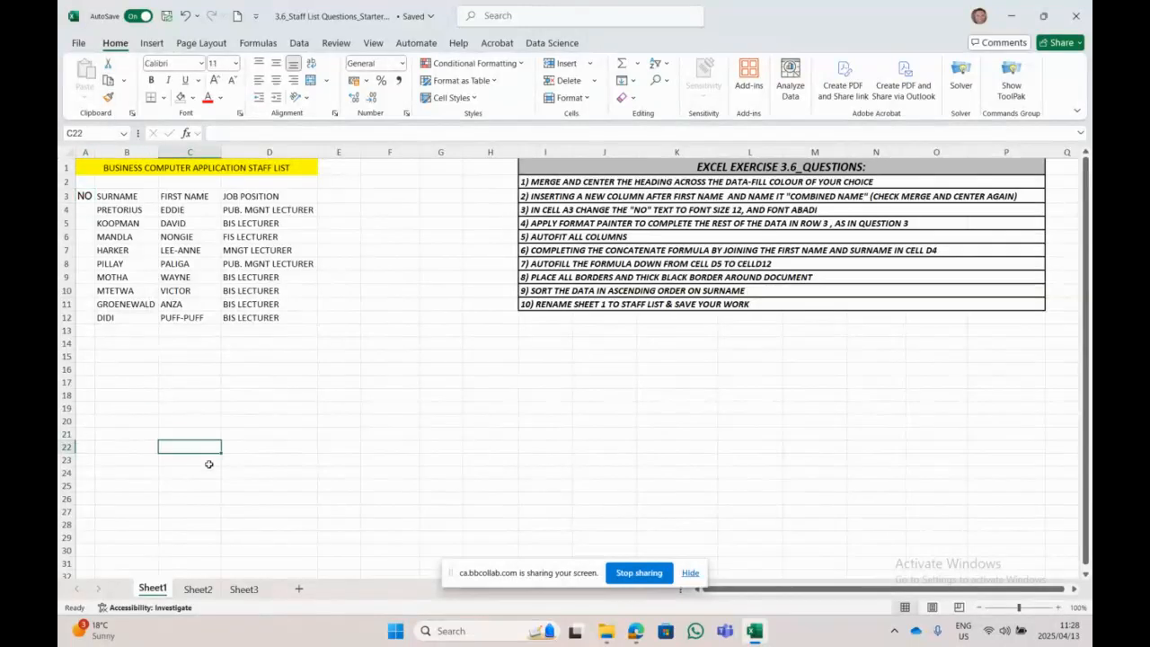
click(85, 197)
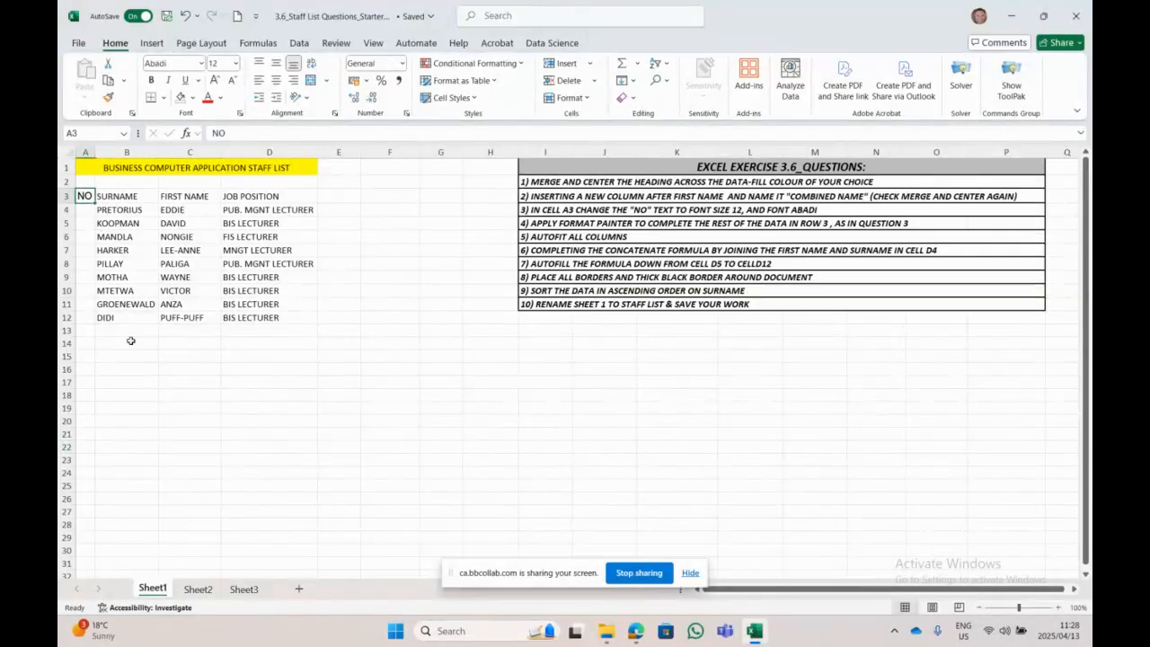
click(109, 100)
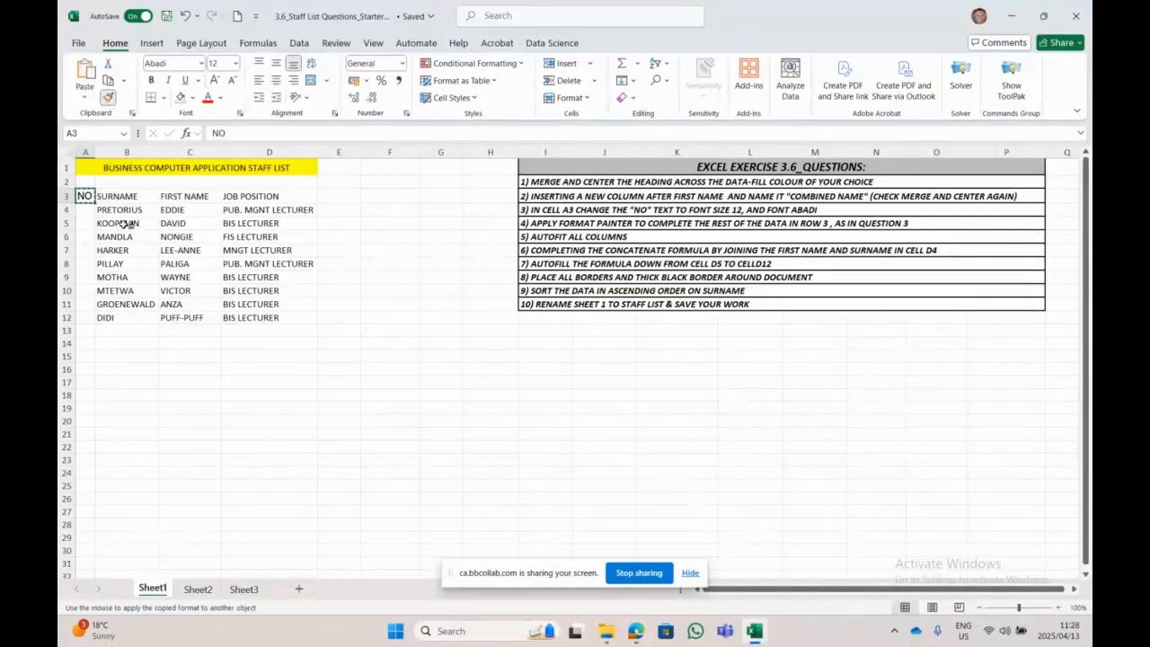
click(131, 196)
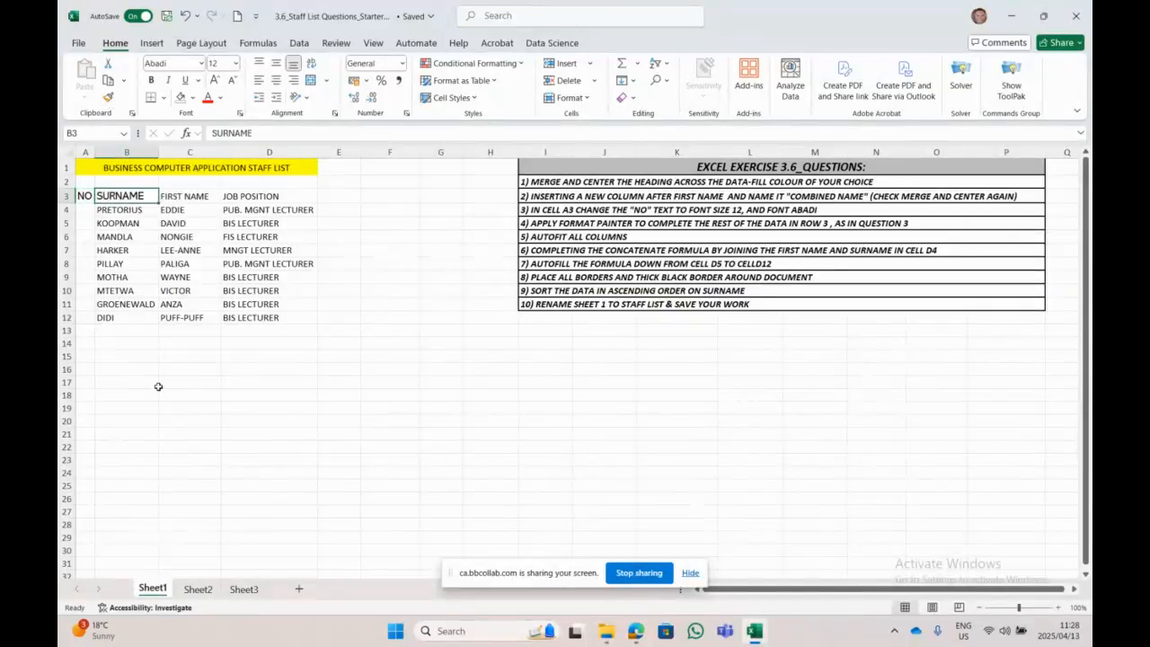
Step: Paint B3's formatting onto FIRST NAME in C3 and JOB POSITION in D3
click(180, 446)
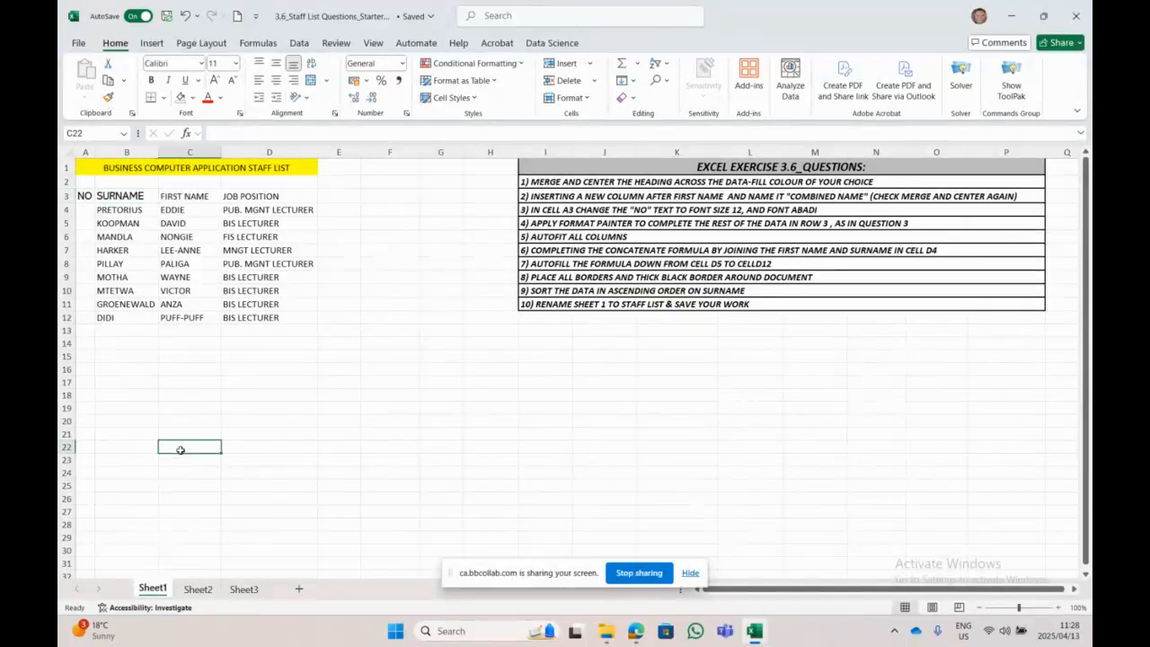
click(131, 195)
click(109, 99)
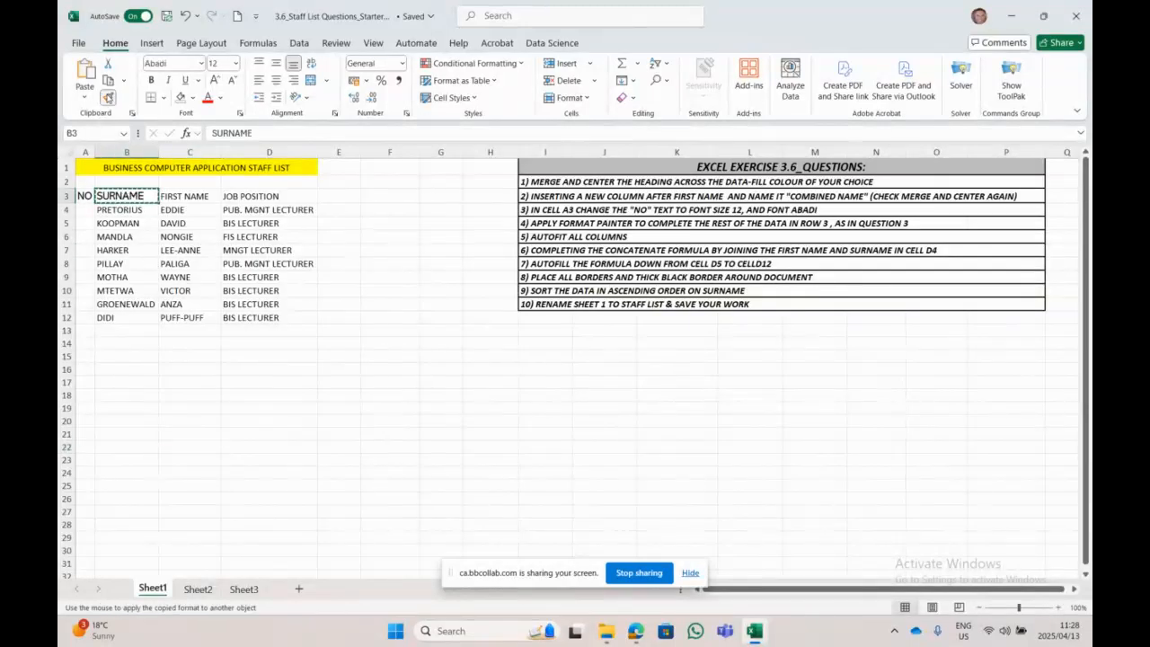
click(171, 195)
click(318, 399)
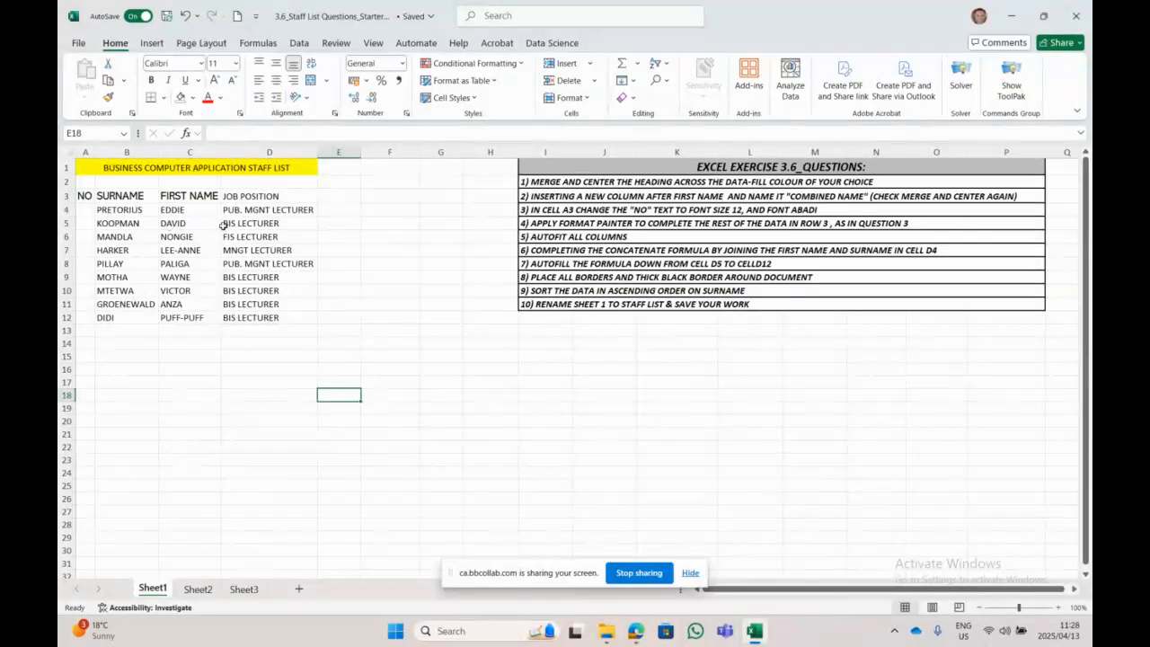
click(124, 197)
click(109, 97)
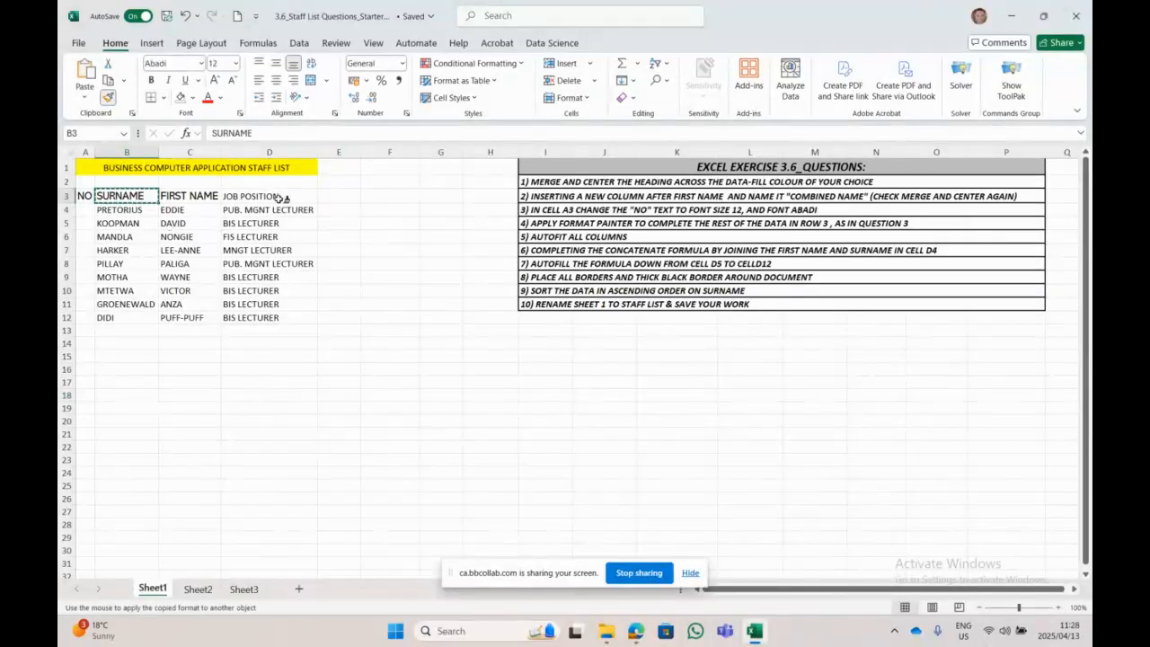
click(272, 196)
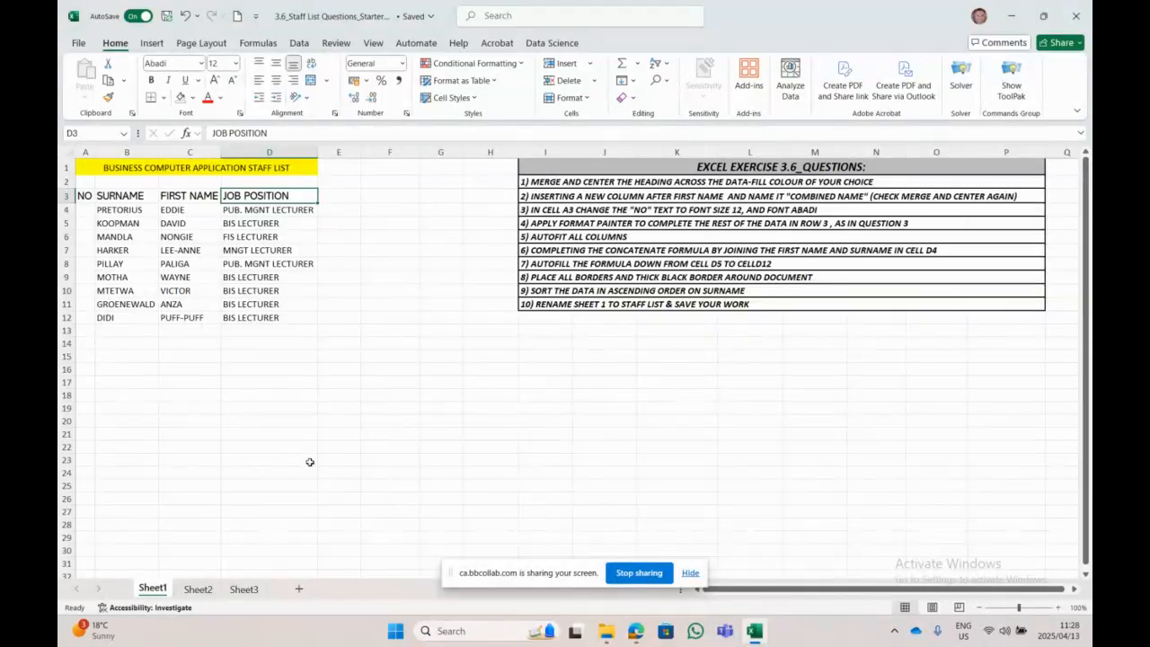
Step: Fill the finished question rows 1 to 5 of the exercise list light blue
drag(578, 180, 585, 237)
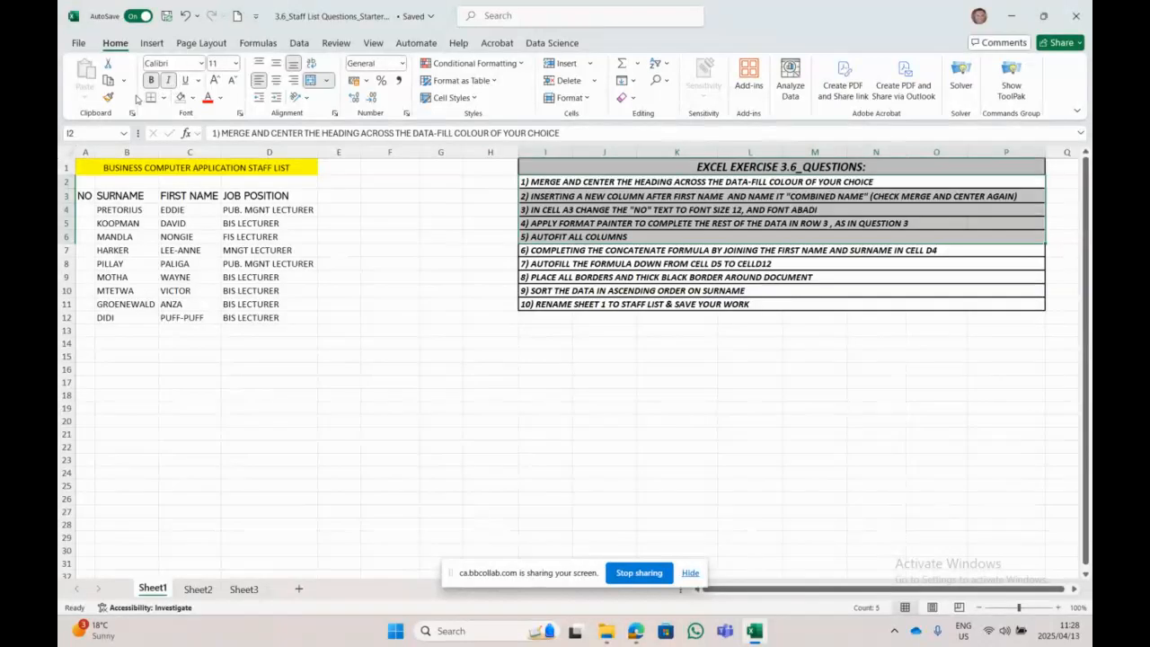
click(191, 98)
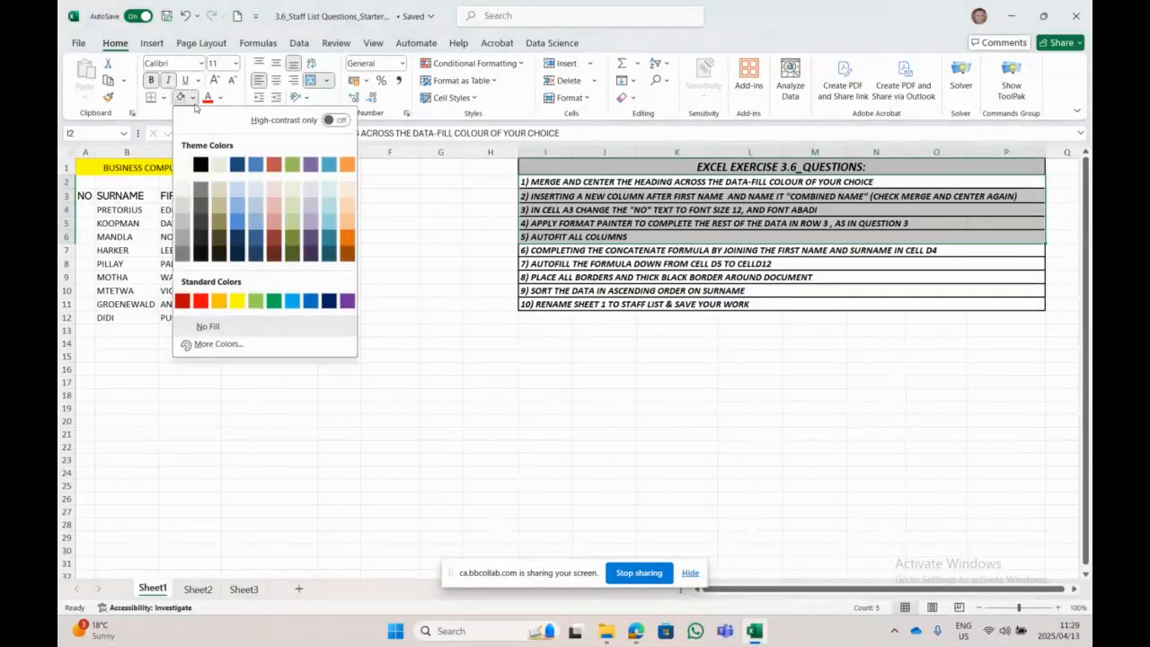
click(294, 302)
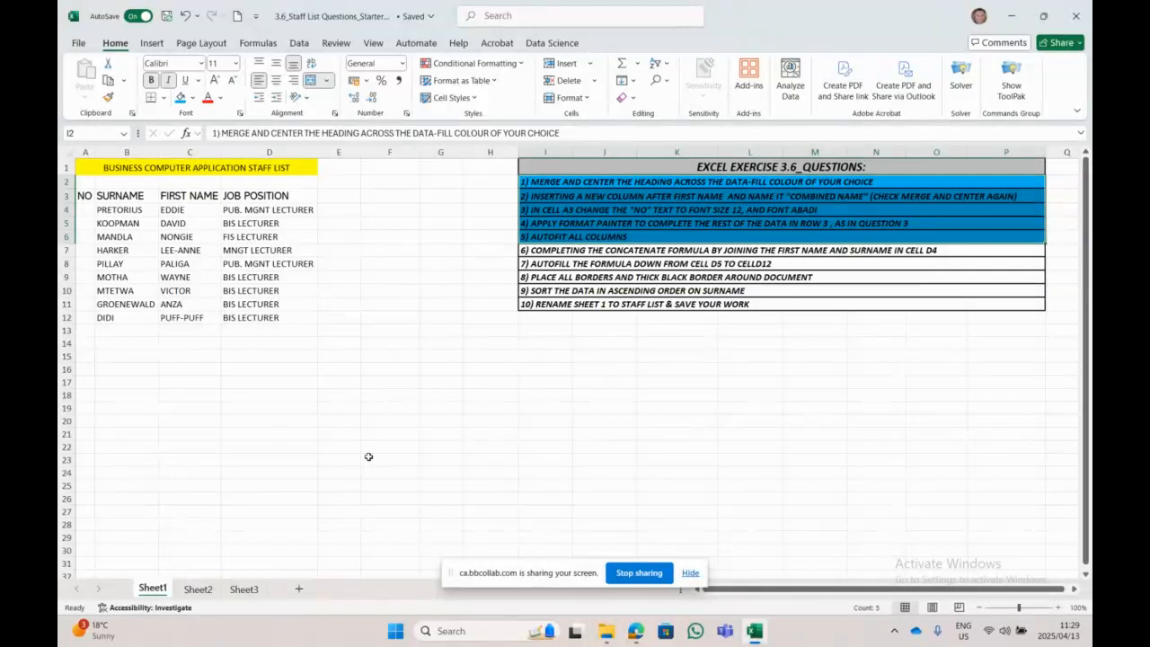
click(716, 249)
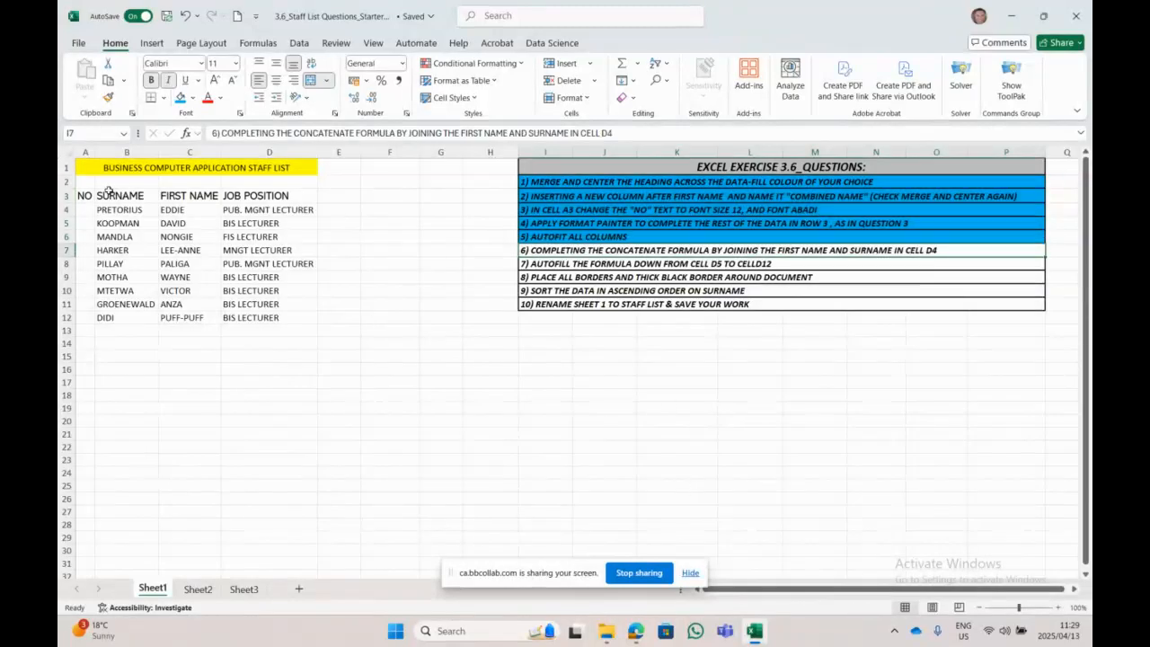
Step: Zoom the sheet to 150% and paint the bold-italic formatting onto the question 6 row
click(206, 199)
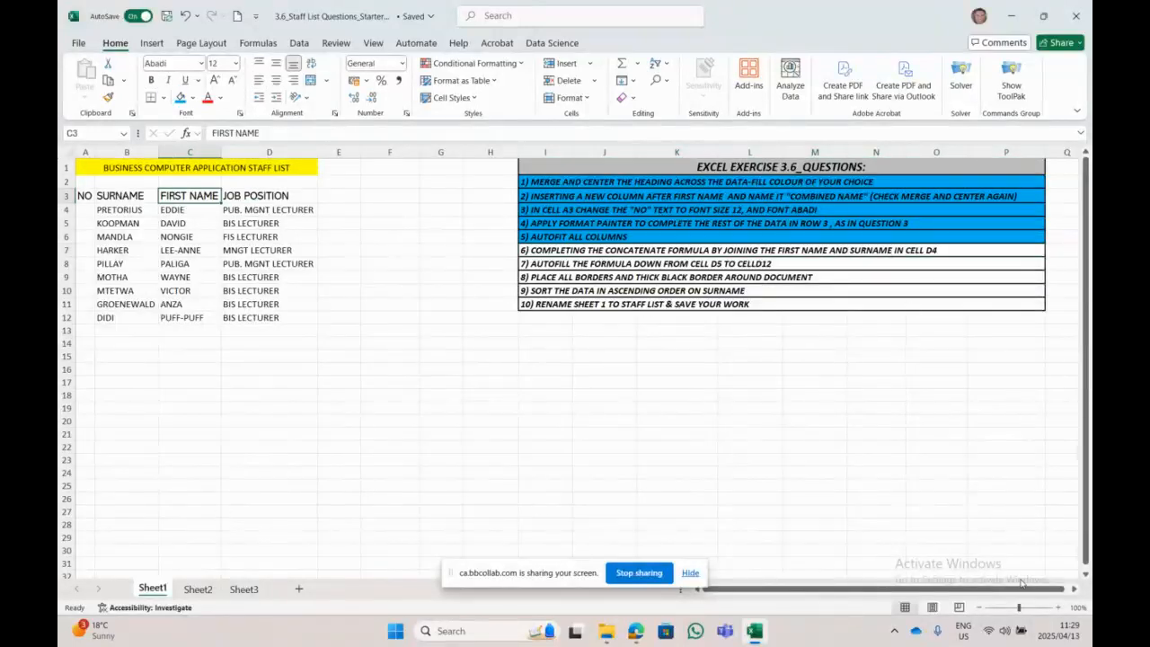
click(1057, 607)
click(1057, 607)
click(1058, 607)
click(1057, 607)
click(1057, 607)
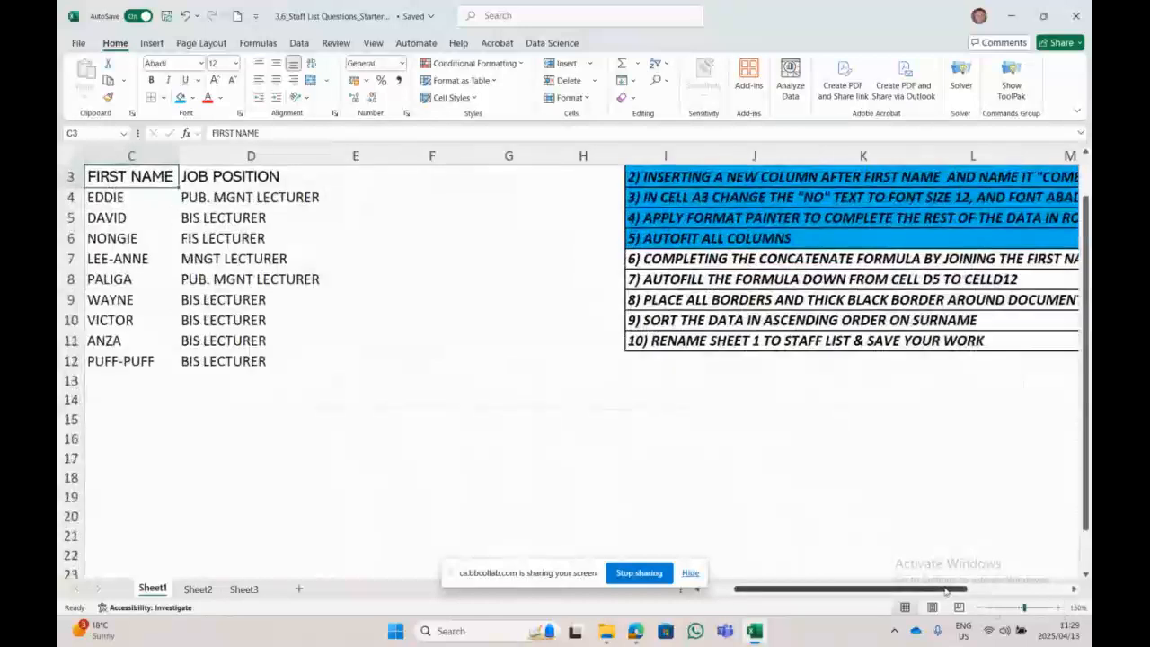
drag(945, 590, 1046, 590)
scroll(593, 425, up, 1)
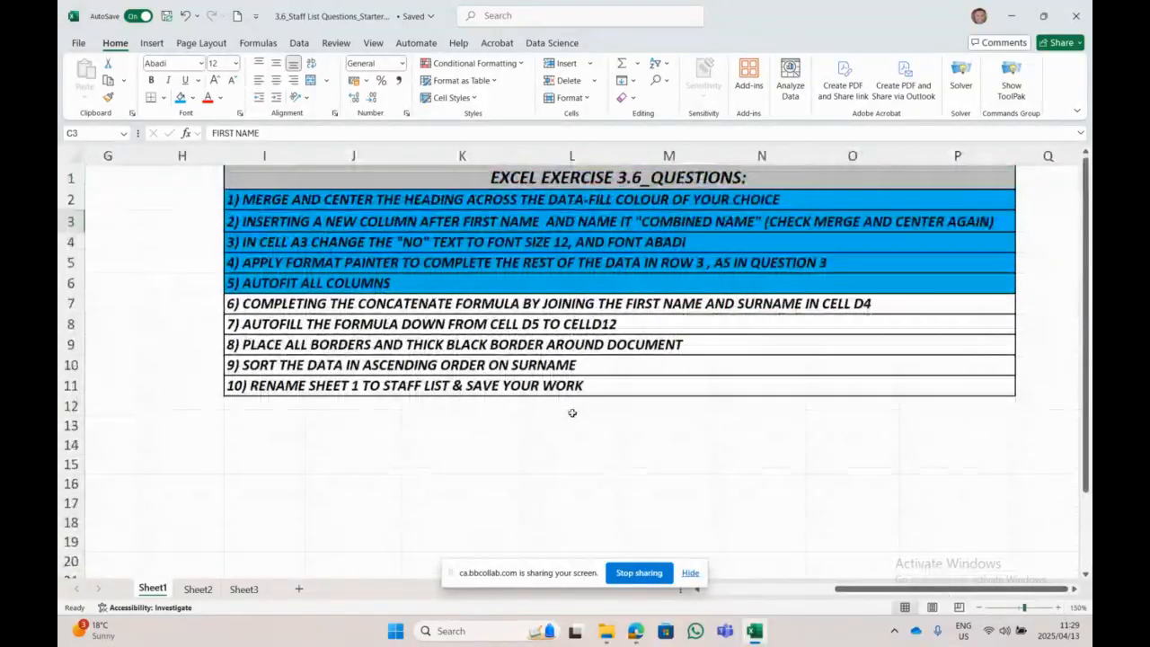
click(532, 305)
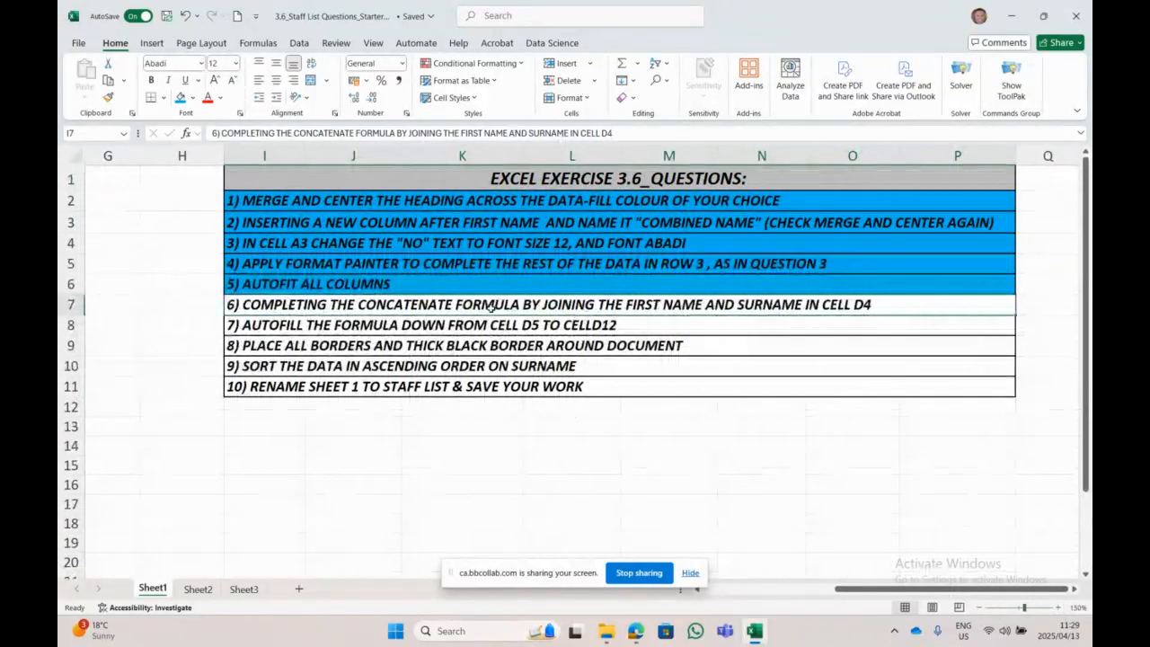
click(366, 309)
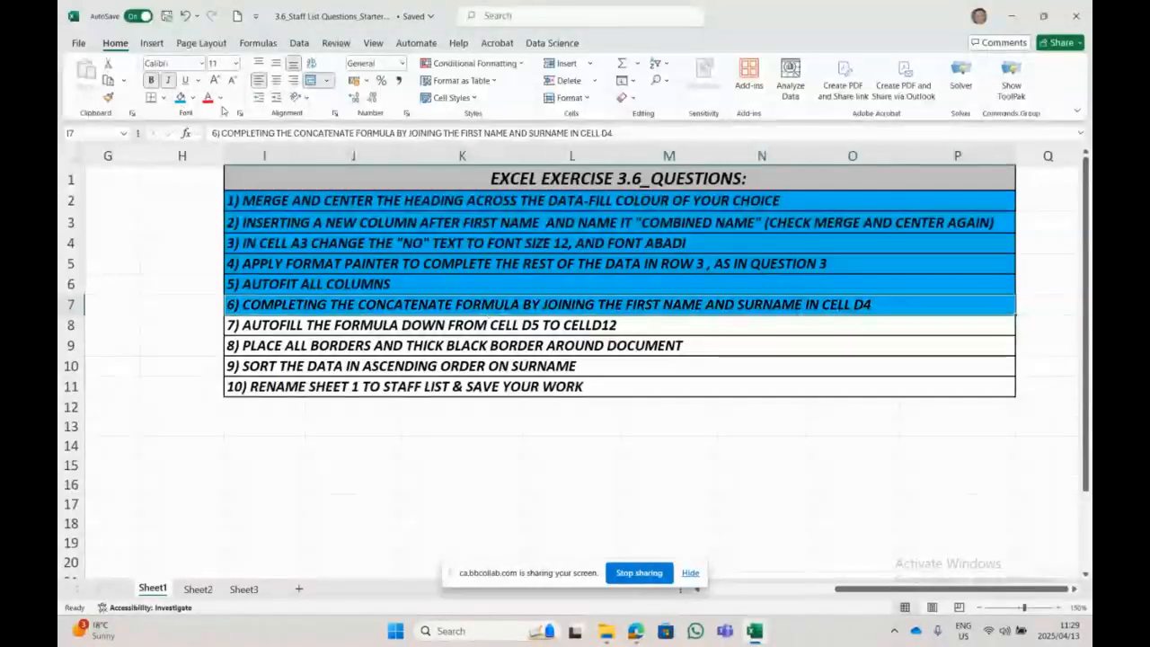
Step: Fill the question 6 row and the question 2 row green
click(192, 97)
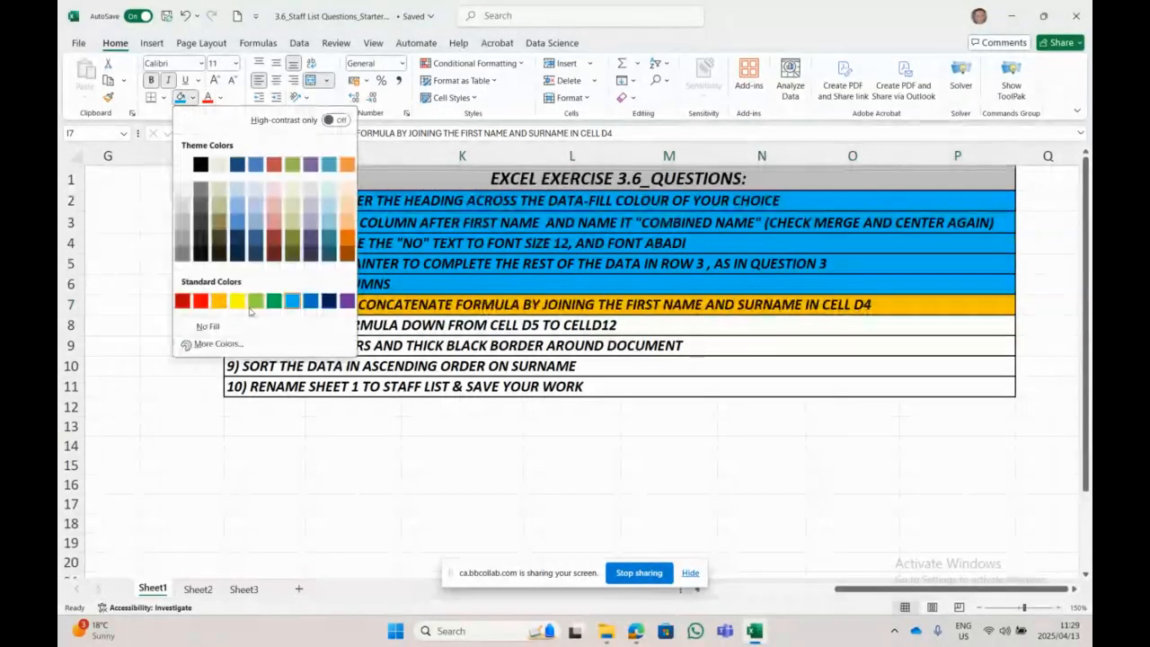
click(274, 300)
click(462, 426)
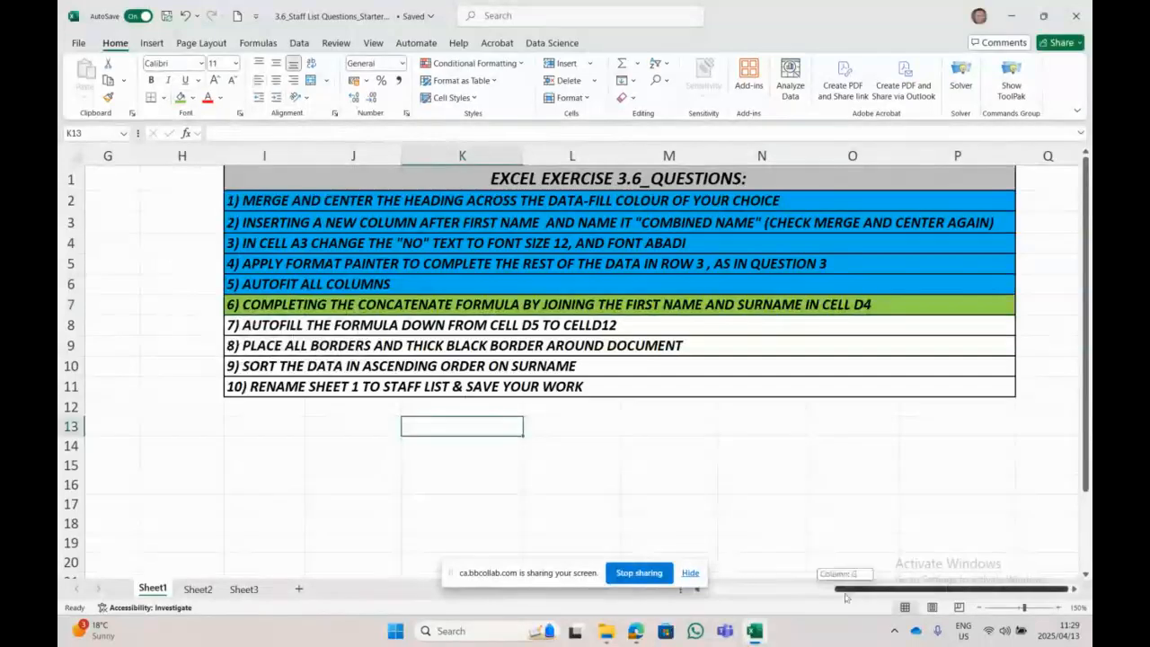
scroll(916, 366, left, 4)
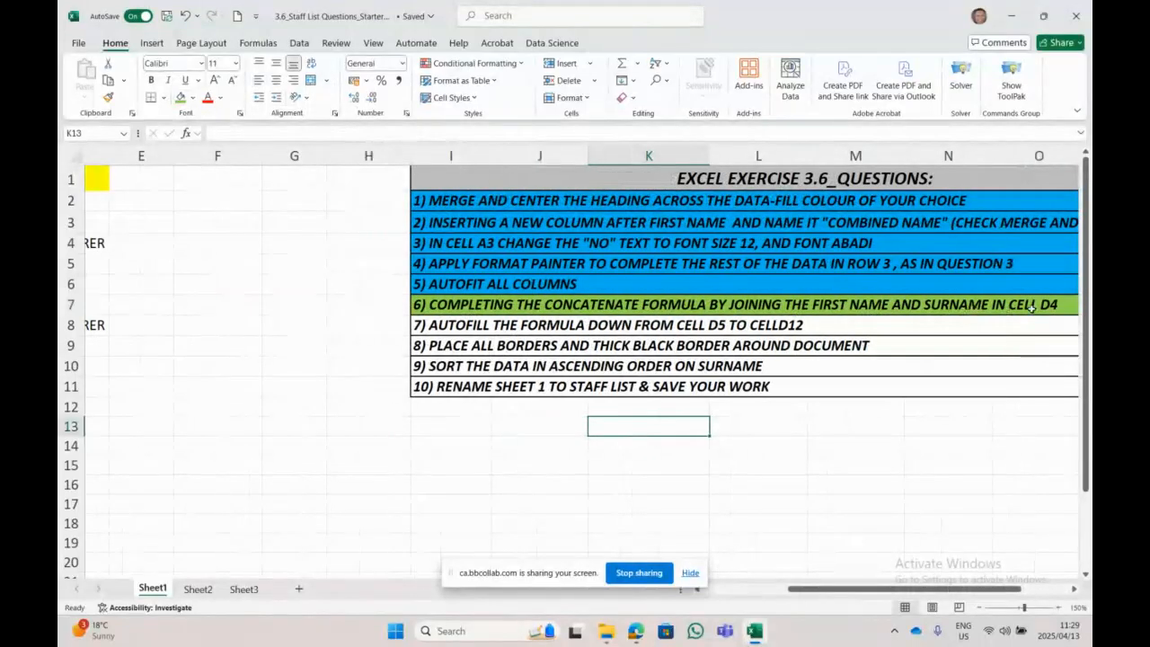
drag(898, 588, 812, 588)
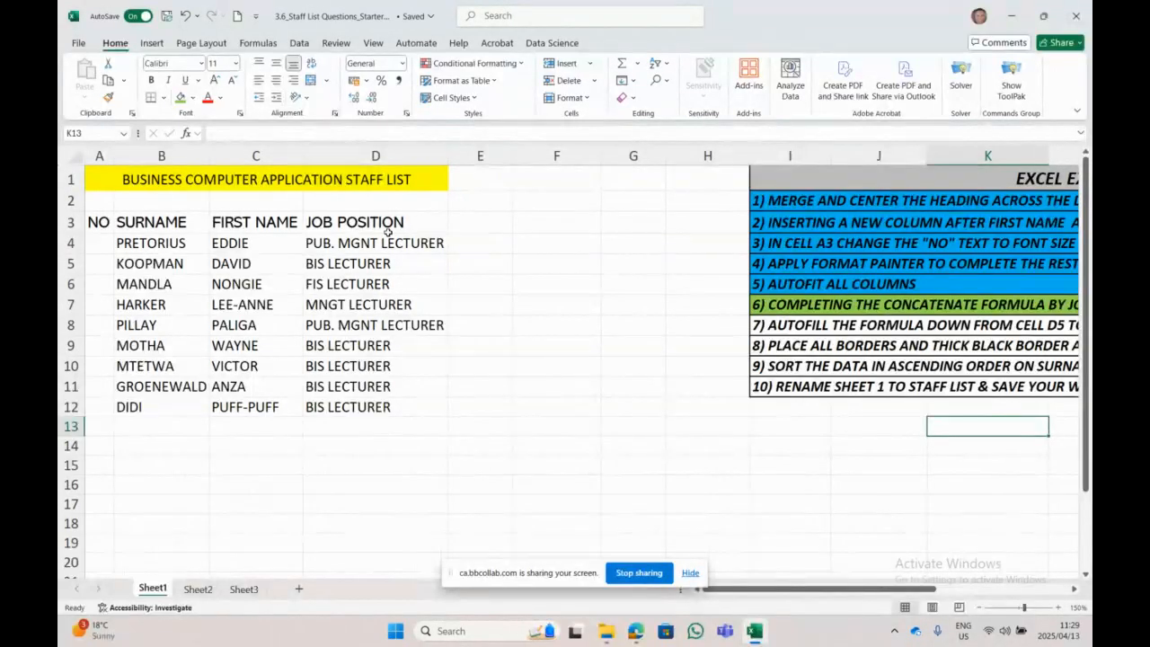
click(853, 221)
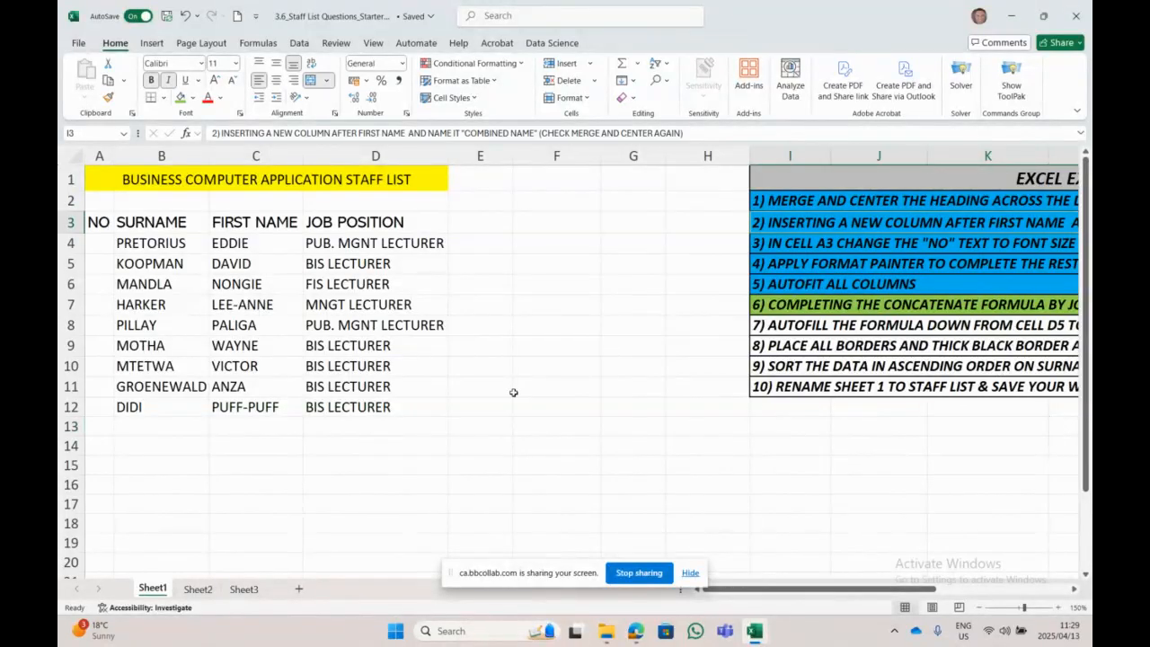
click(181, 97)
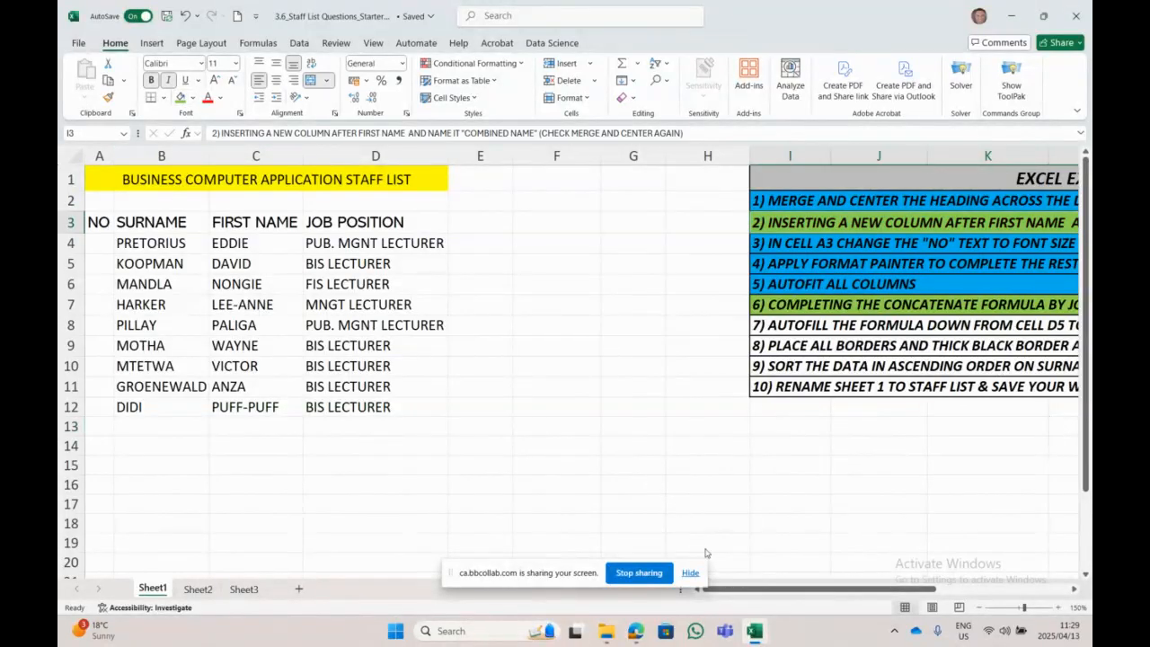
scroll(733, 588, right, 4)
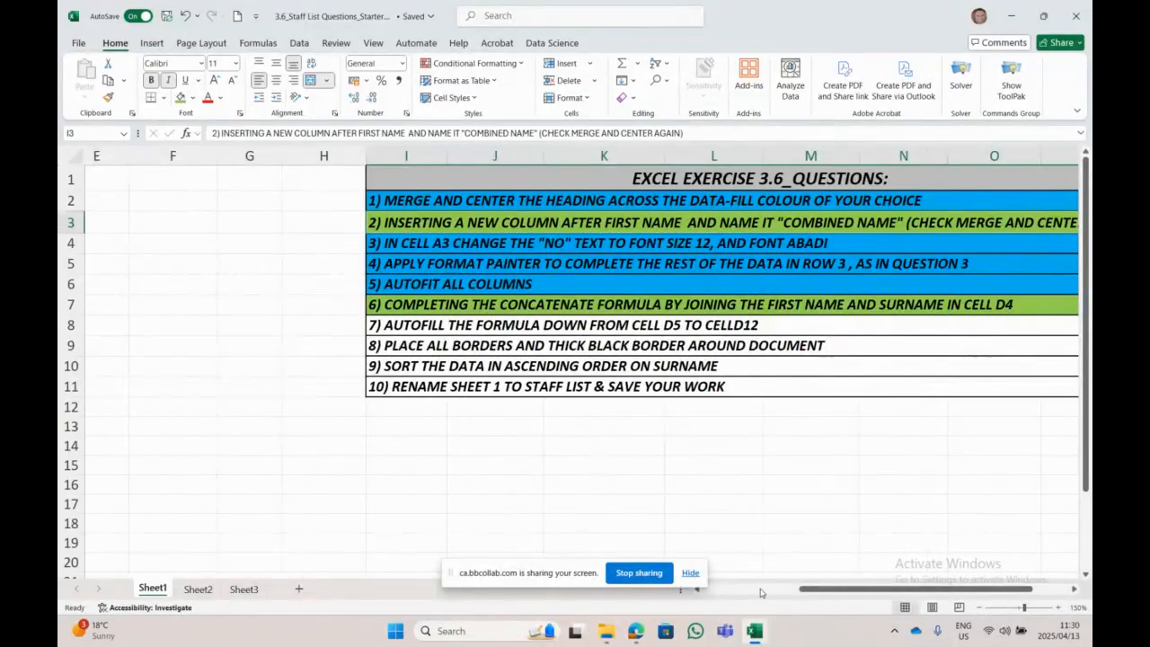
drag(804, 589, 709, 607)
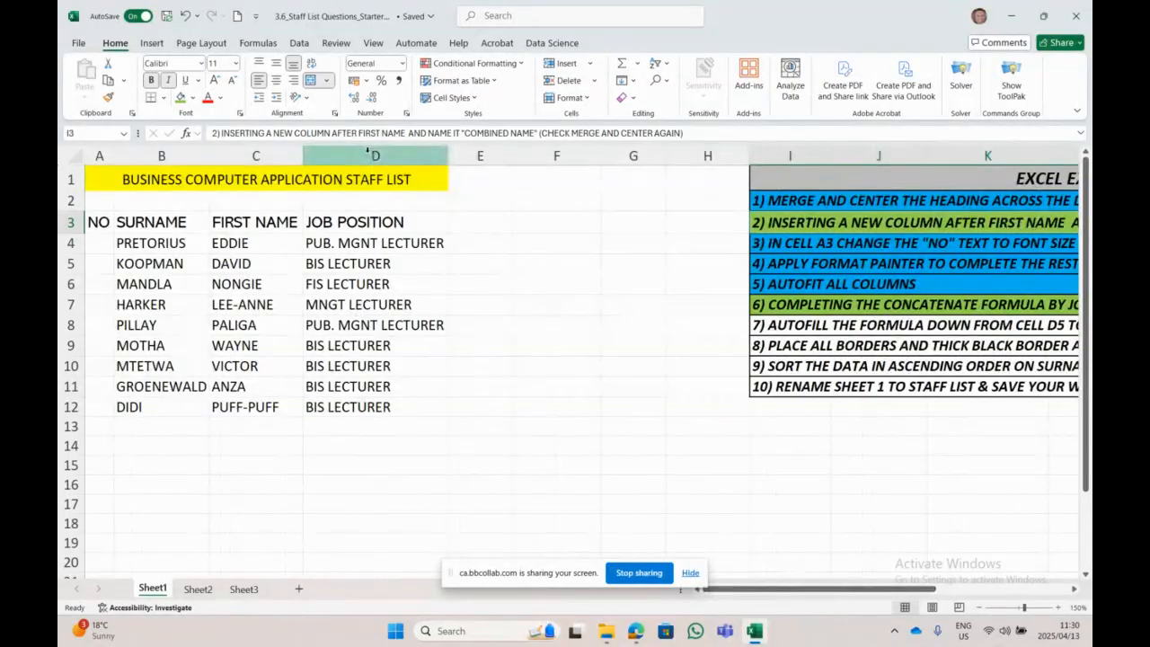
Step: Insert a blank column D before Job Position and enter COMBINED NAME in D3
right_click(368, 152)
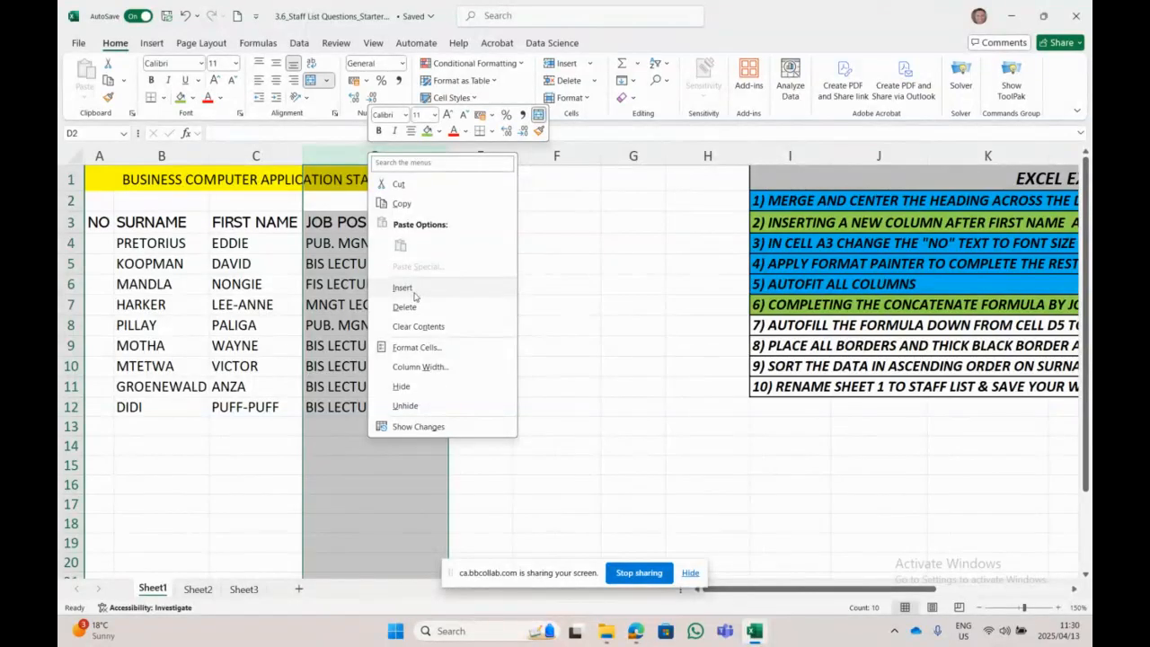
click(402, 288)
click(354, 226)
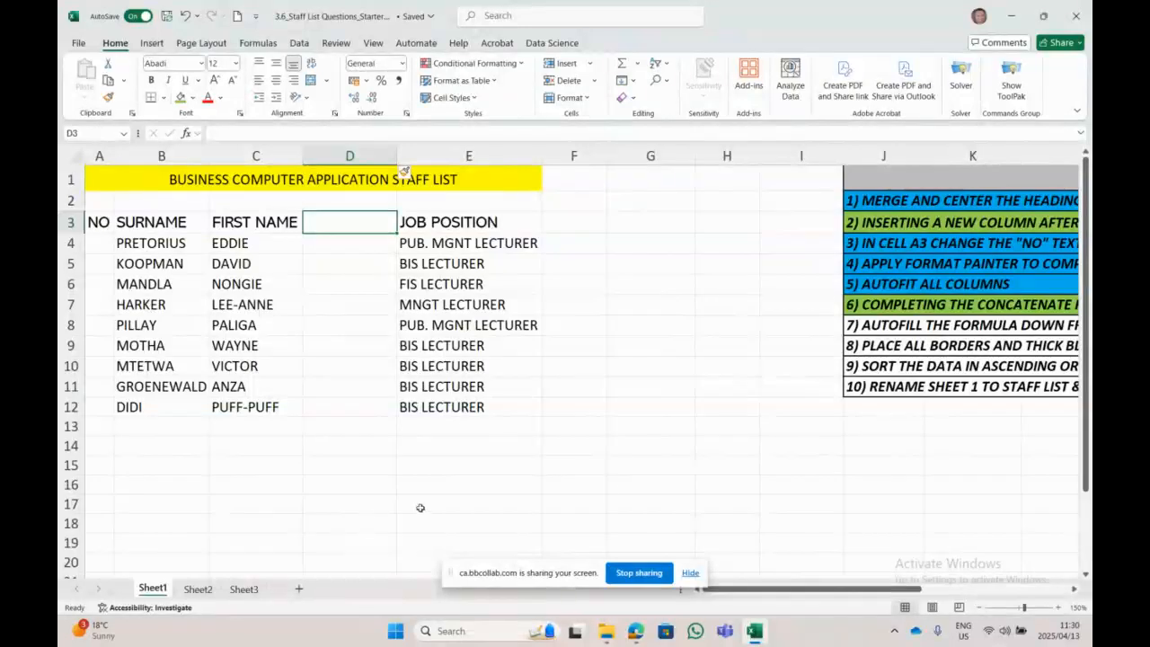
drag(867, 592, 955, 592)
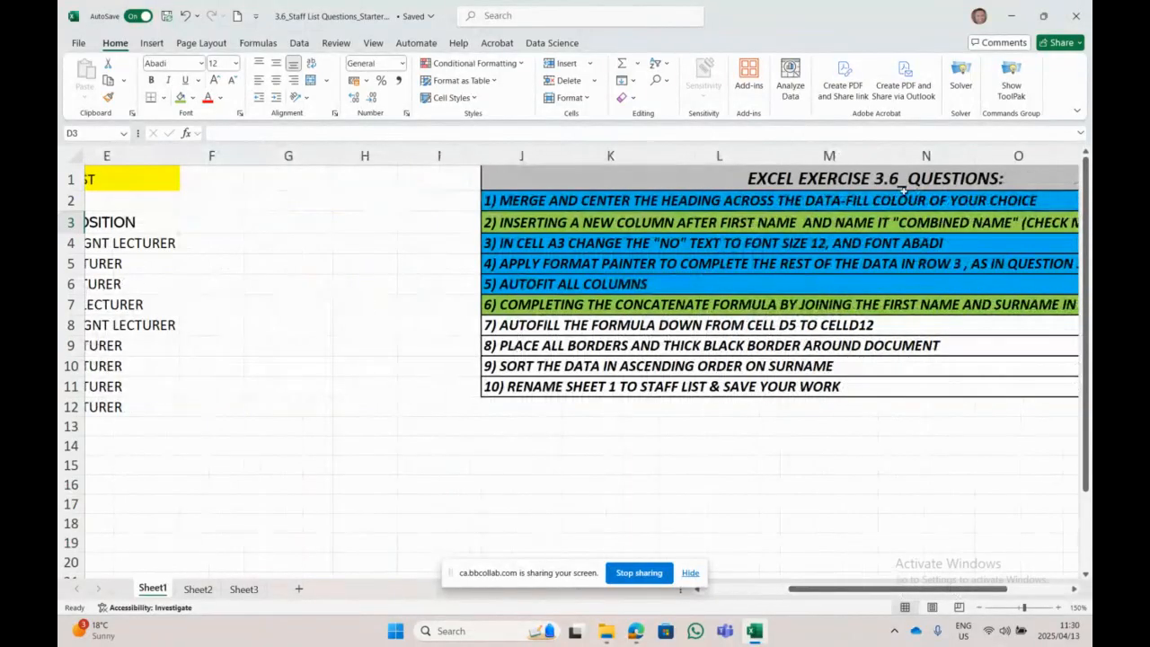
scroll(349, 236, left, 3)
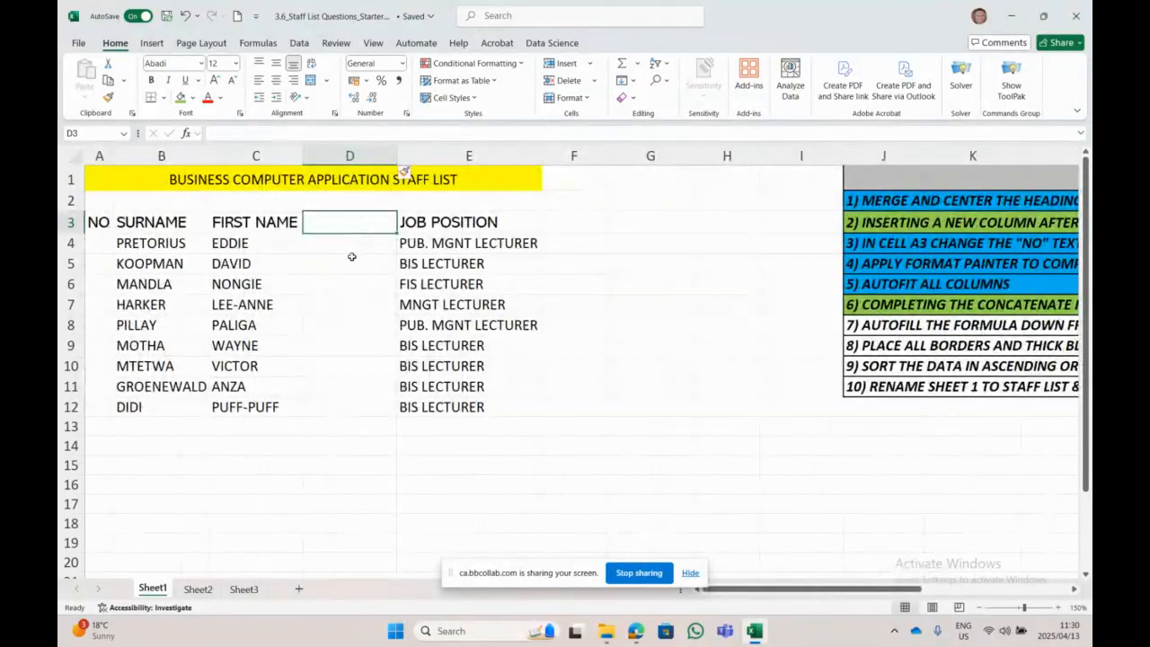
text(C)
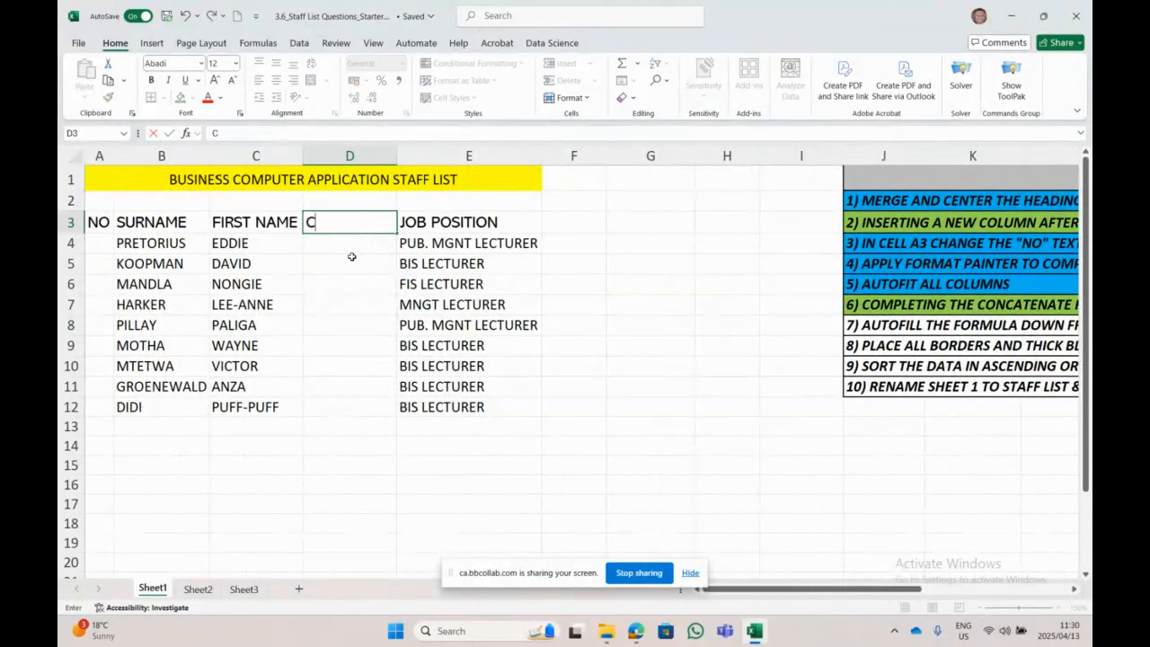
text(OMBINED NAME)
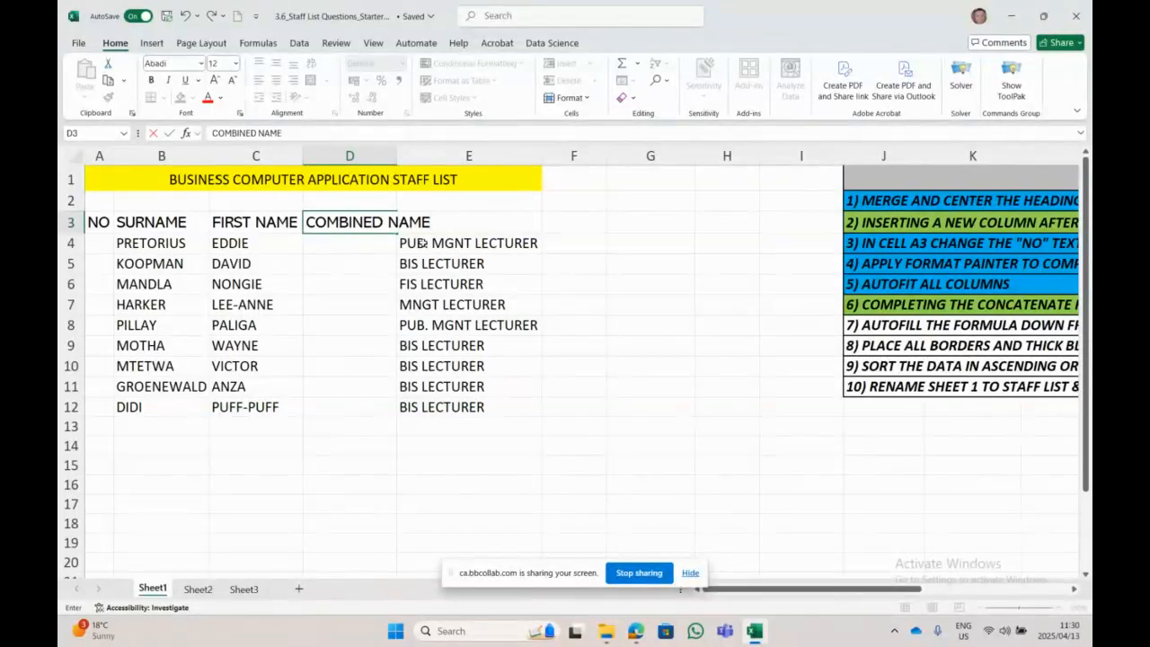
click(466, 465)
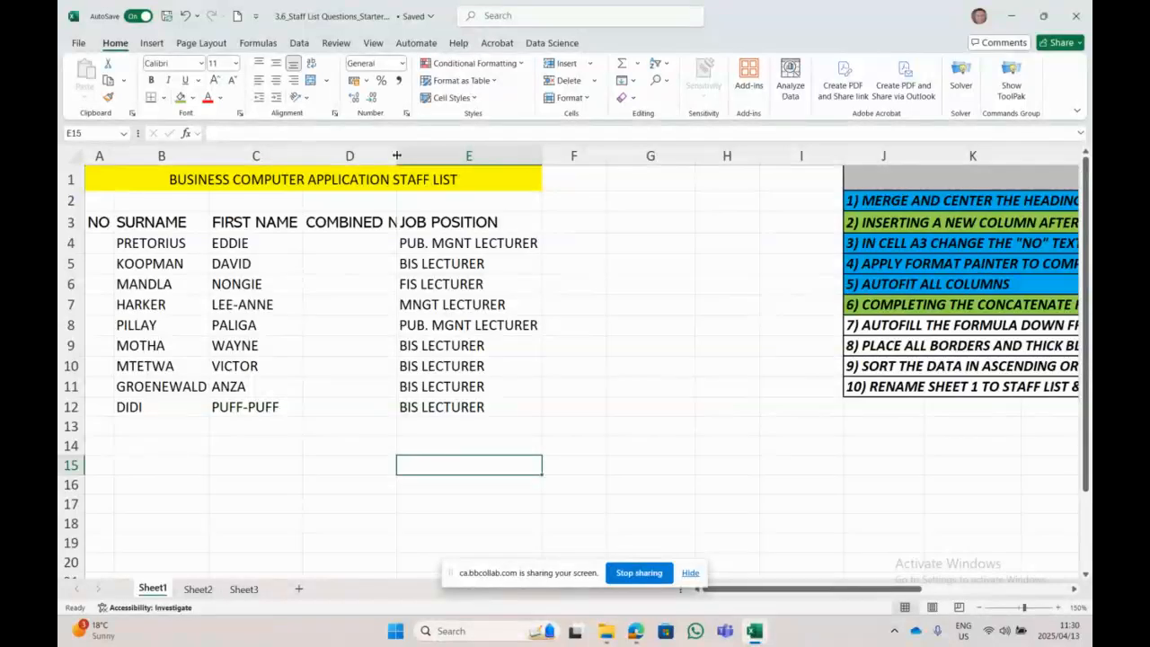
Step: Autofit column D to its COMBINED NAME heading, then select cell D4
double_click(397, 155)
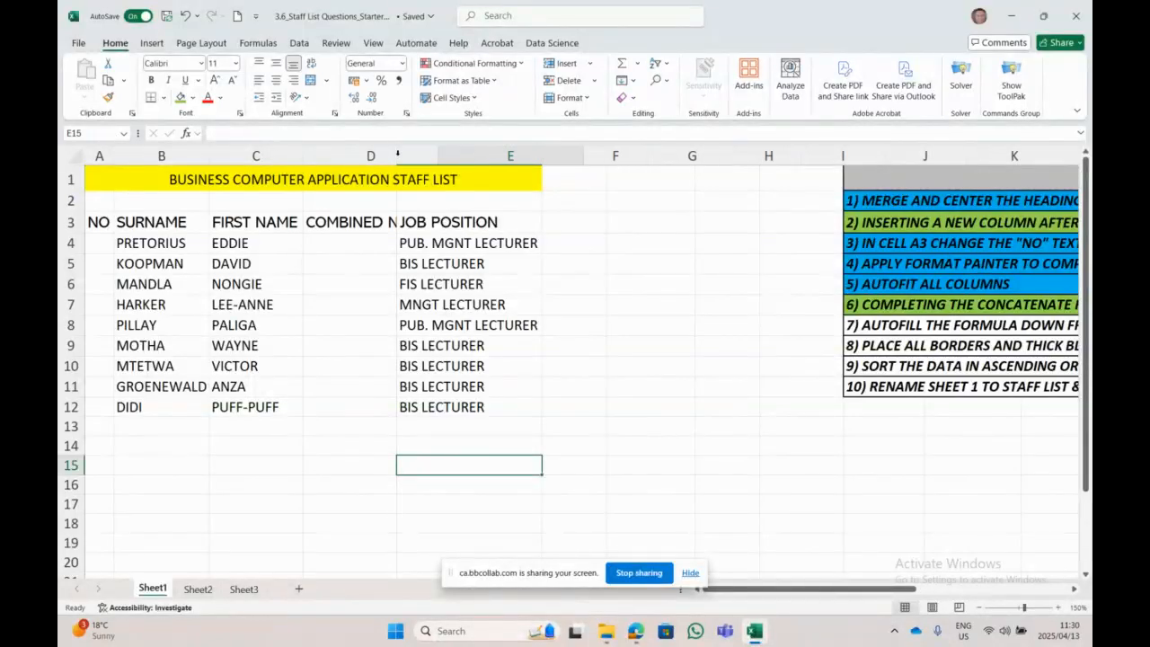
click(642, 500)
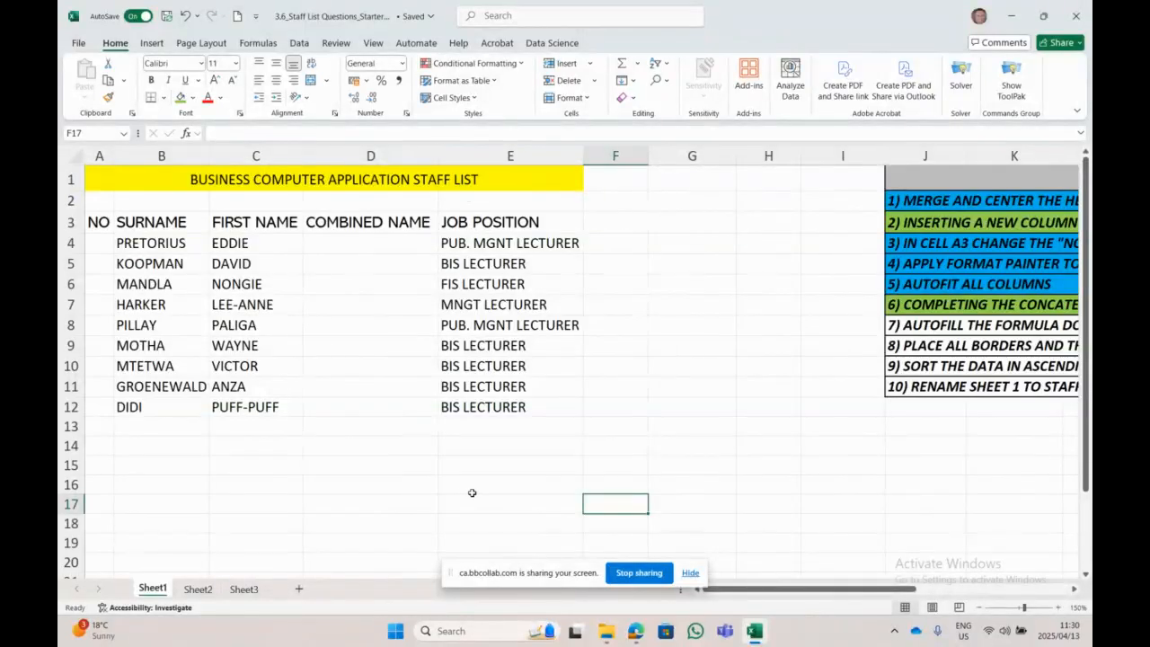
click(385, 251)
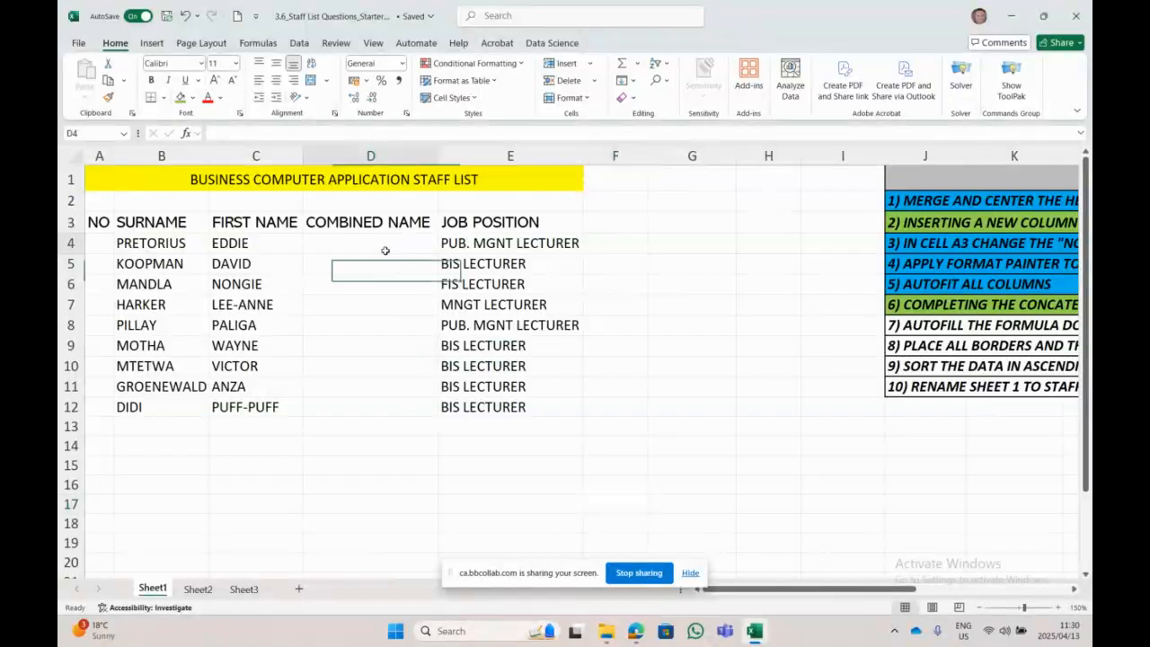
drag(763, 590, 882, 590)
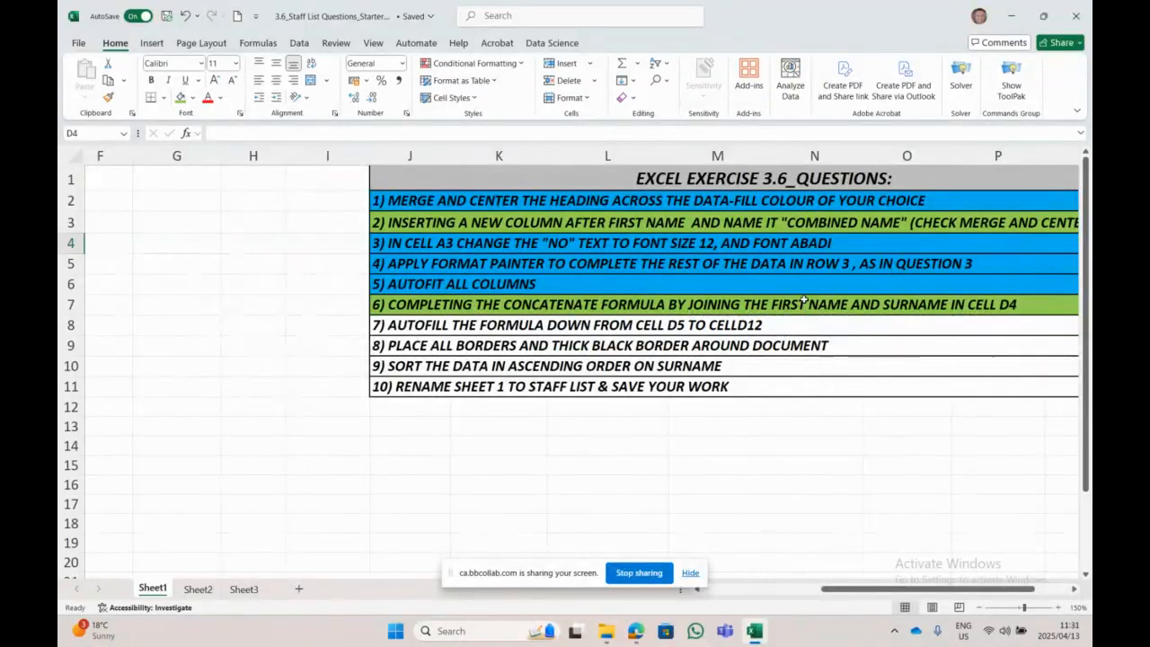
drag(931, 596, 813, 593)
click(224, 226)
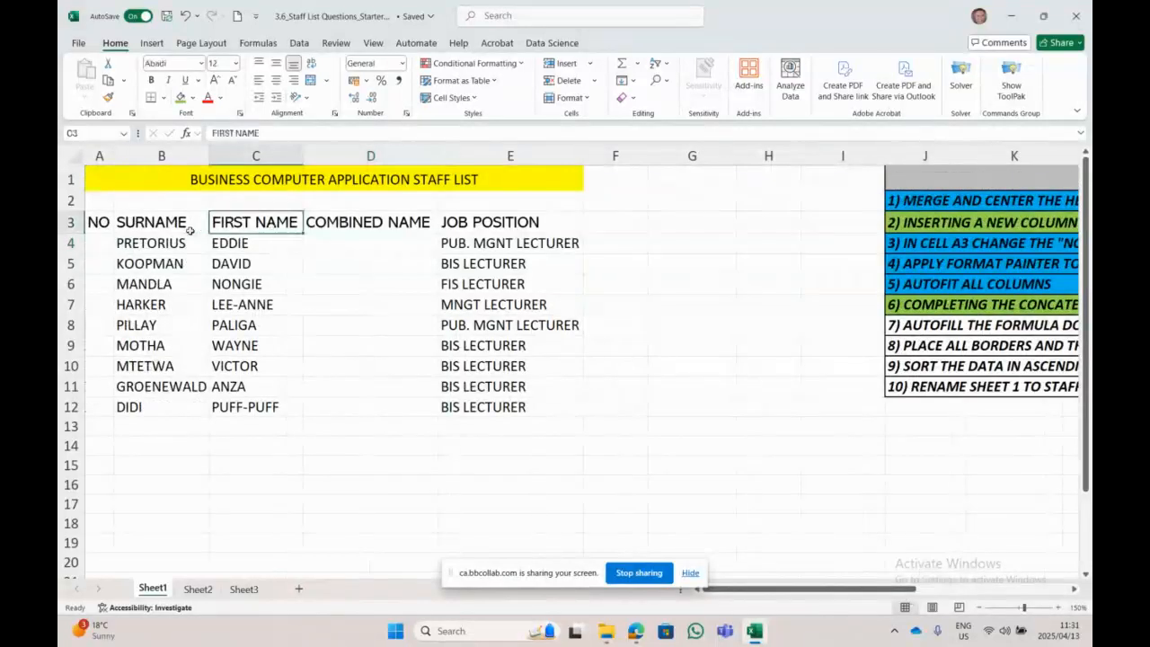
click(190, 230)
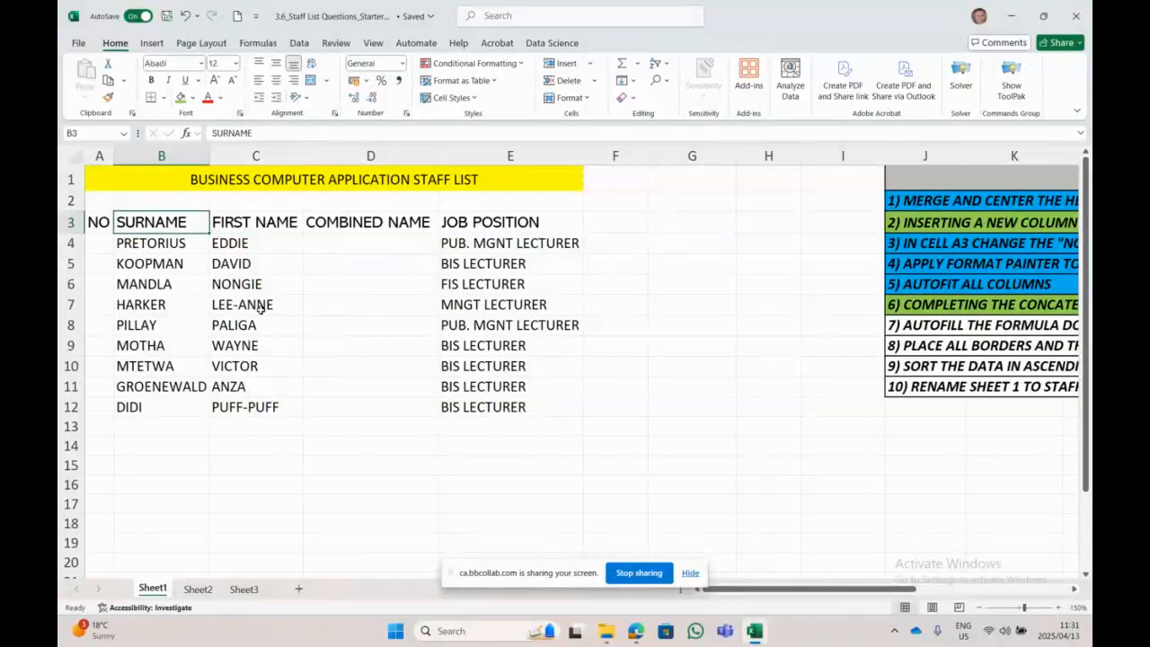
click(362, 243)
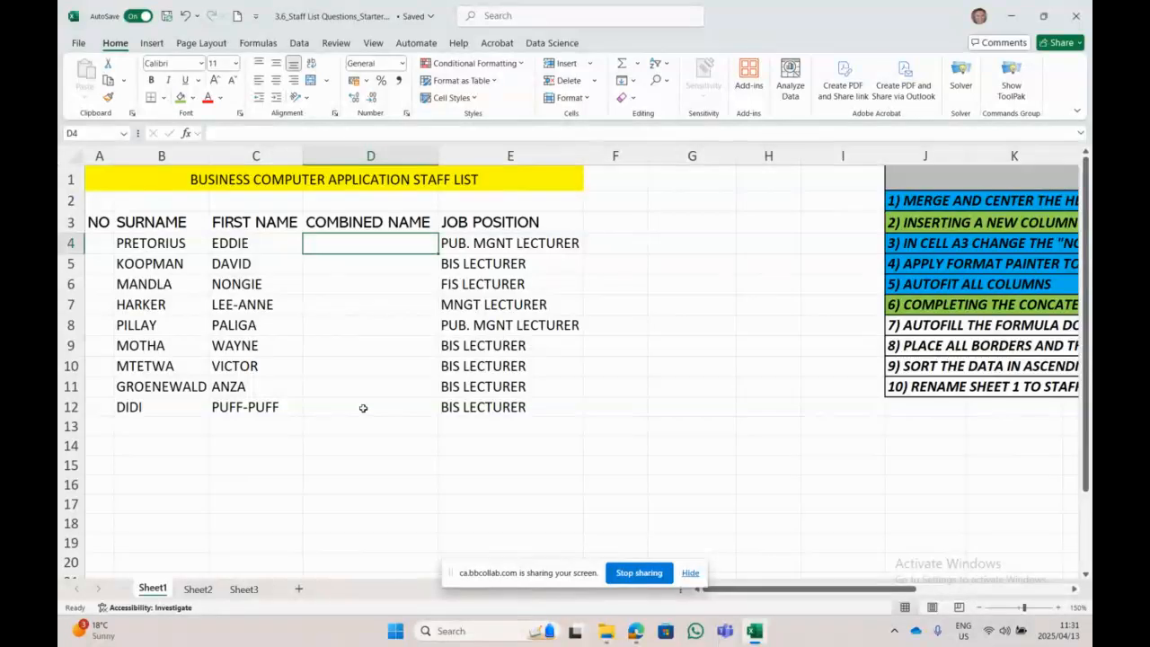
click(258, 43)
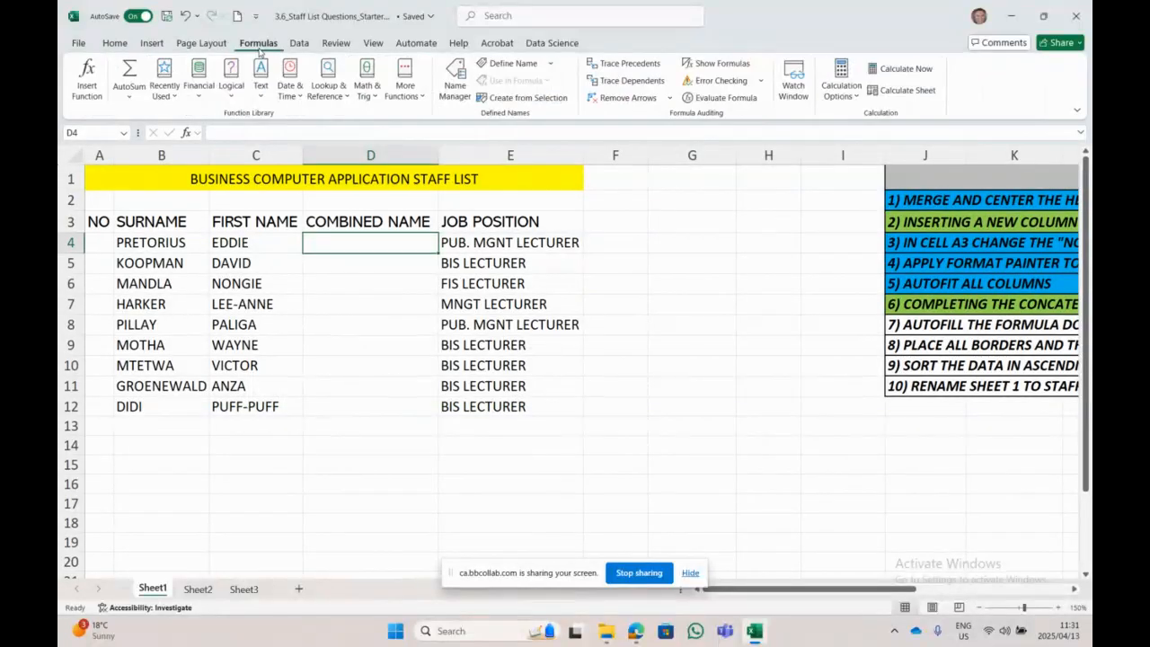
click(165, 86)
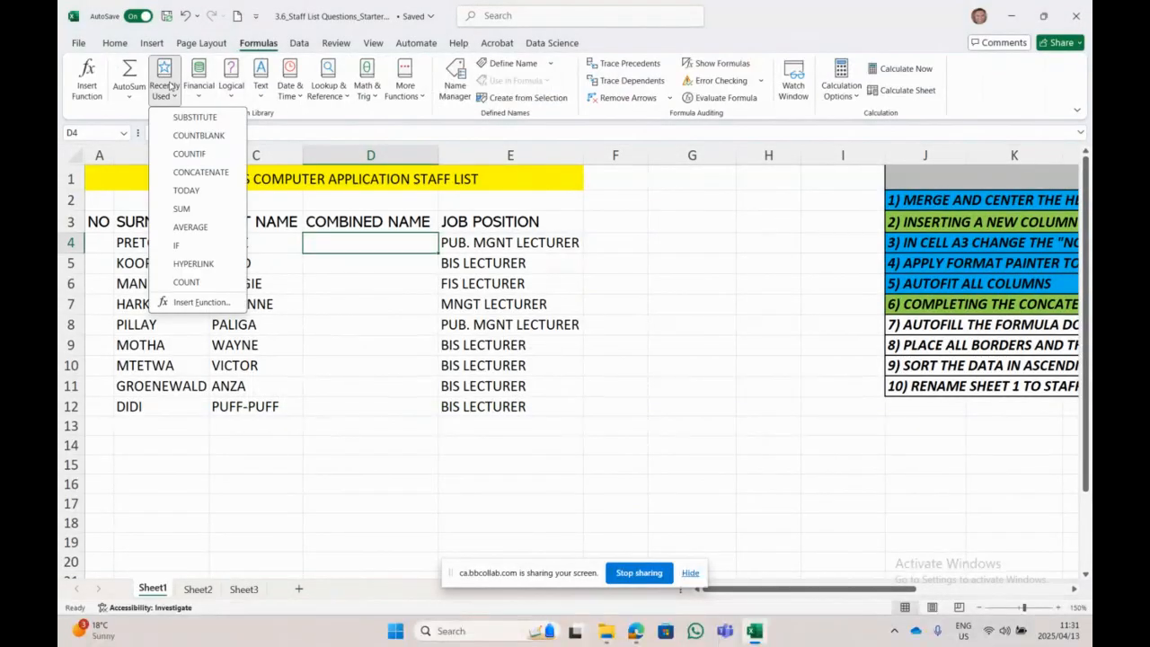
click(201, 171)
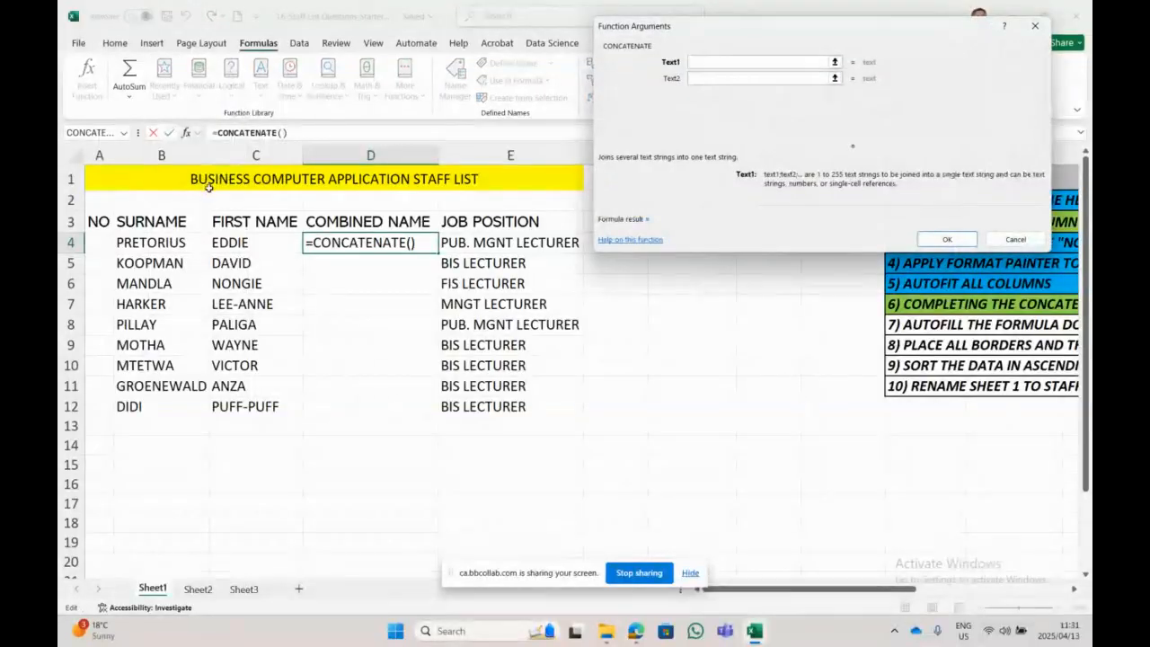
click(272, 250)
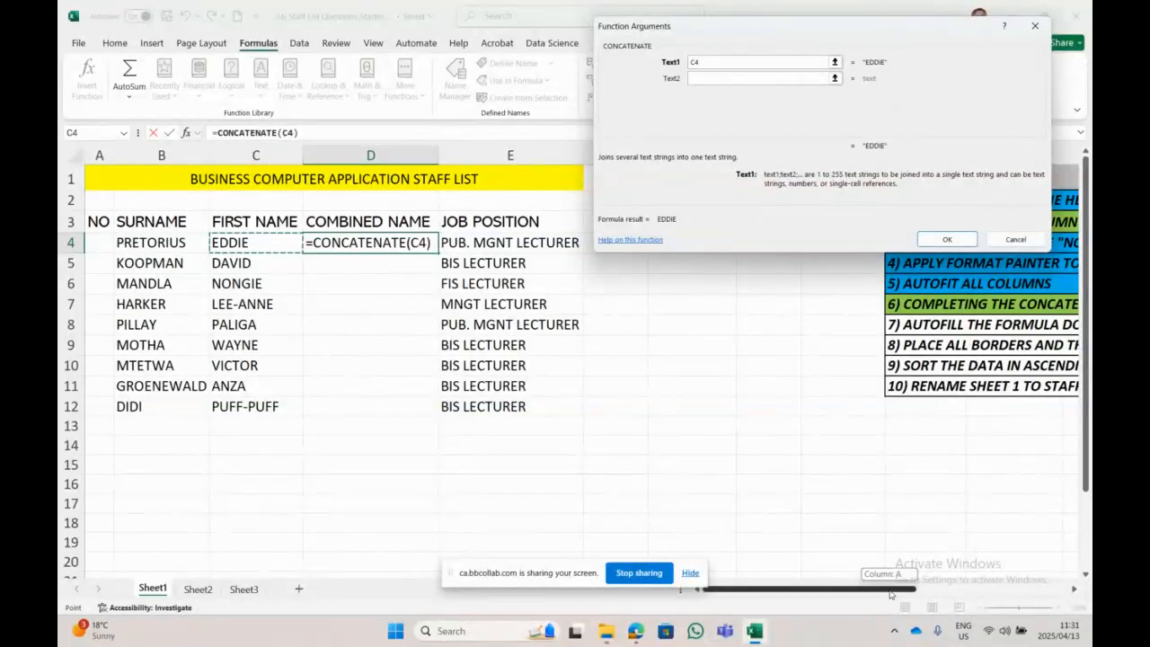
drag(890, 590, 789, 558)
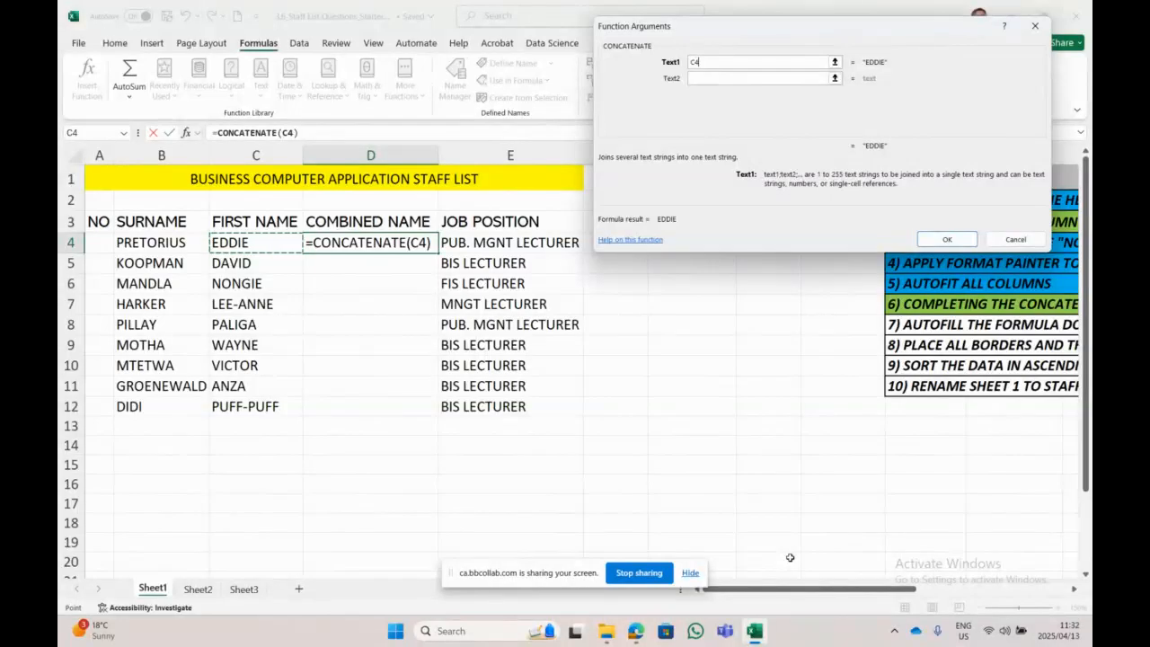
click(696, 80)
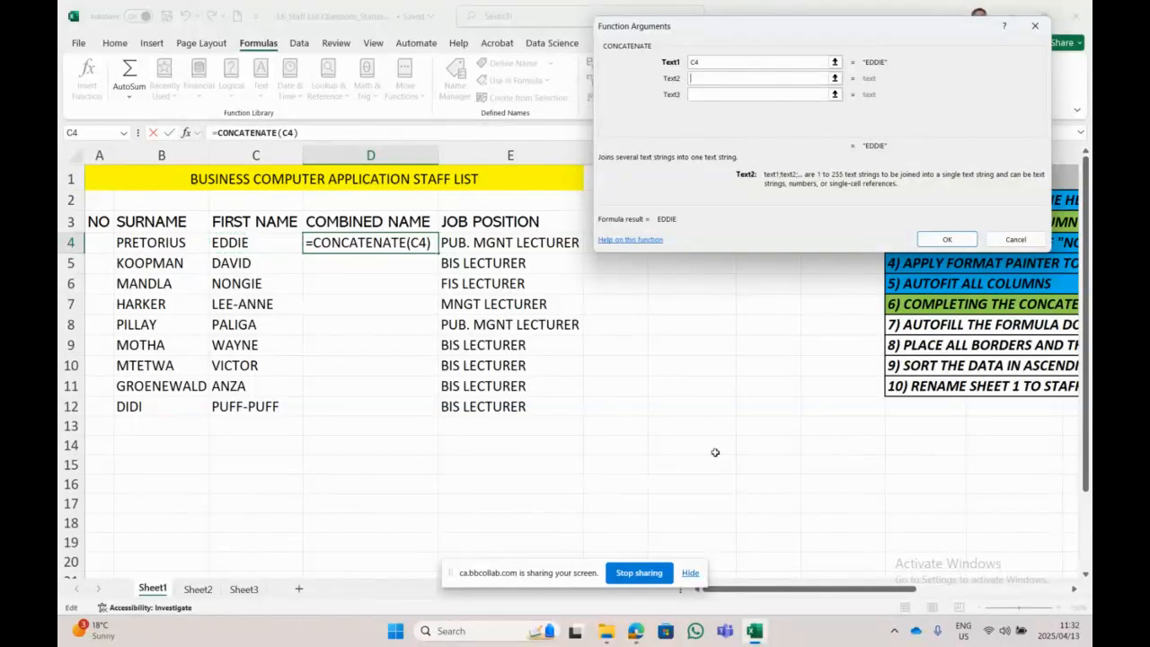
text(")
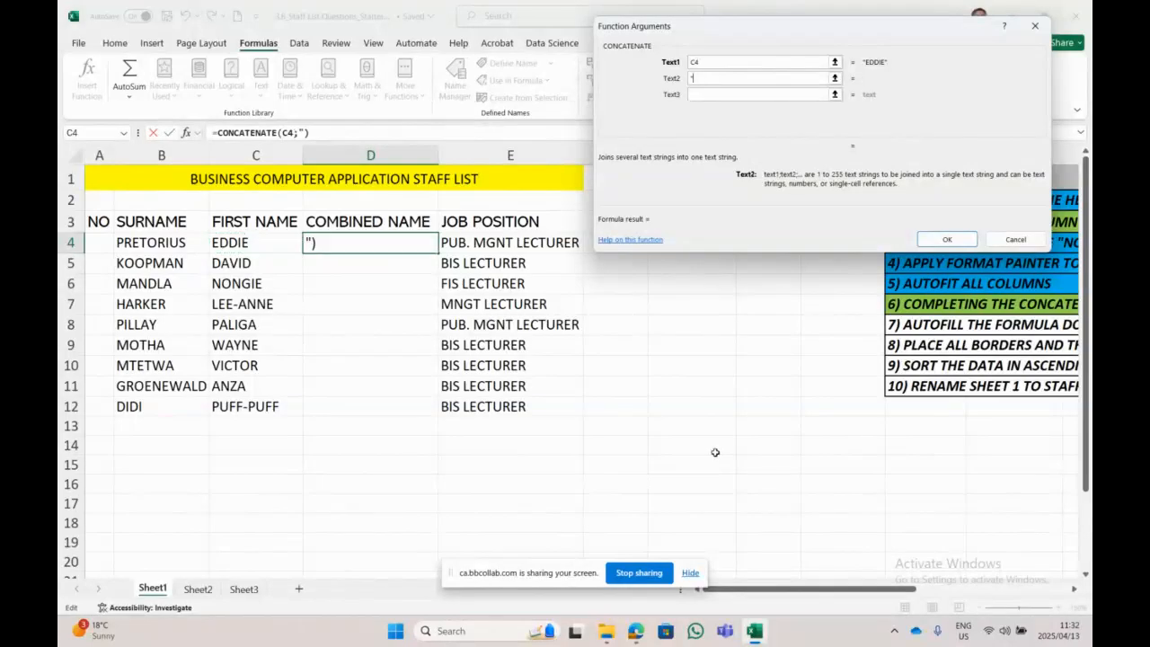
text(-")
click(713, 94)
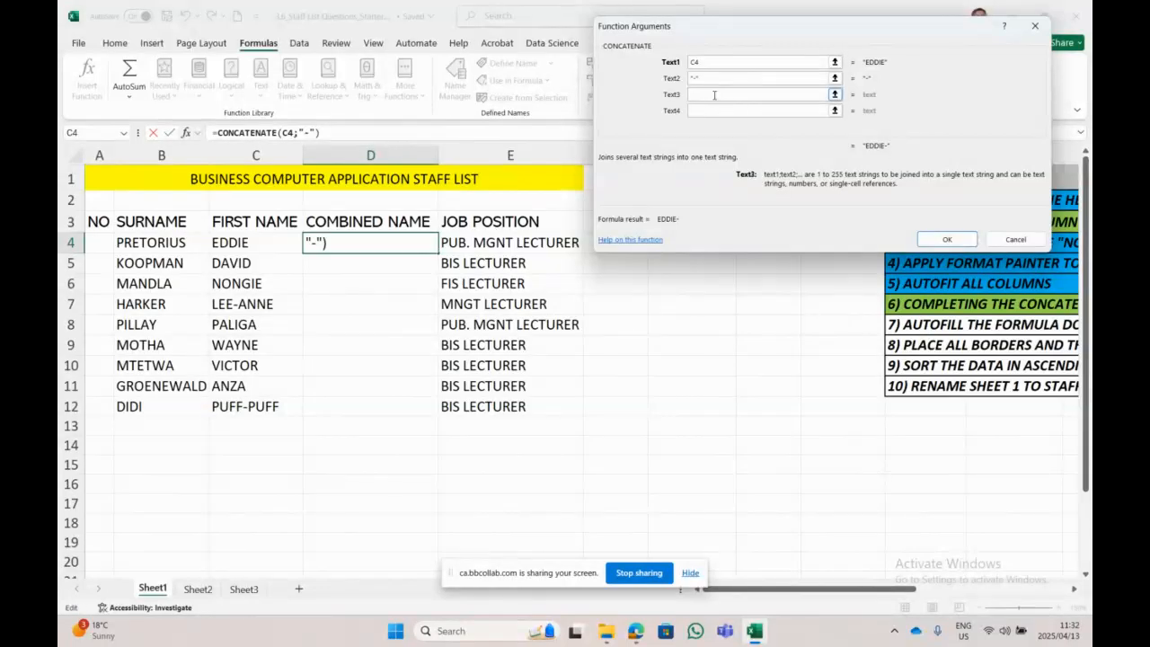
click(177, 242)
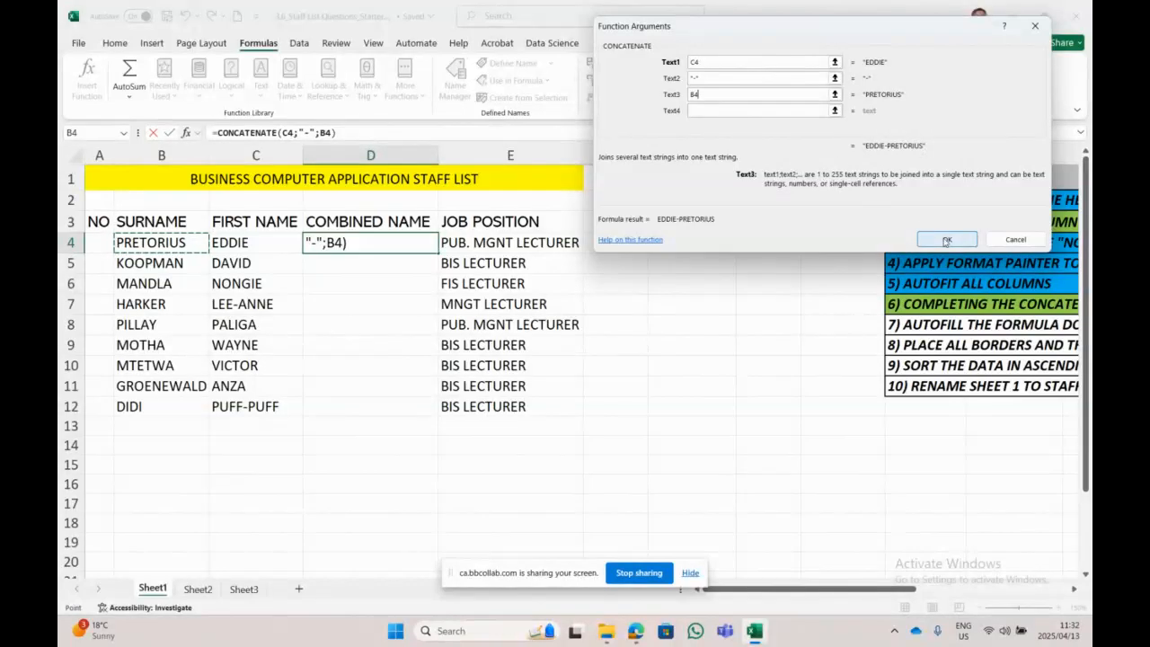
click(943, 238)
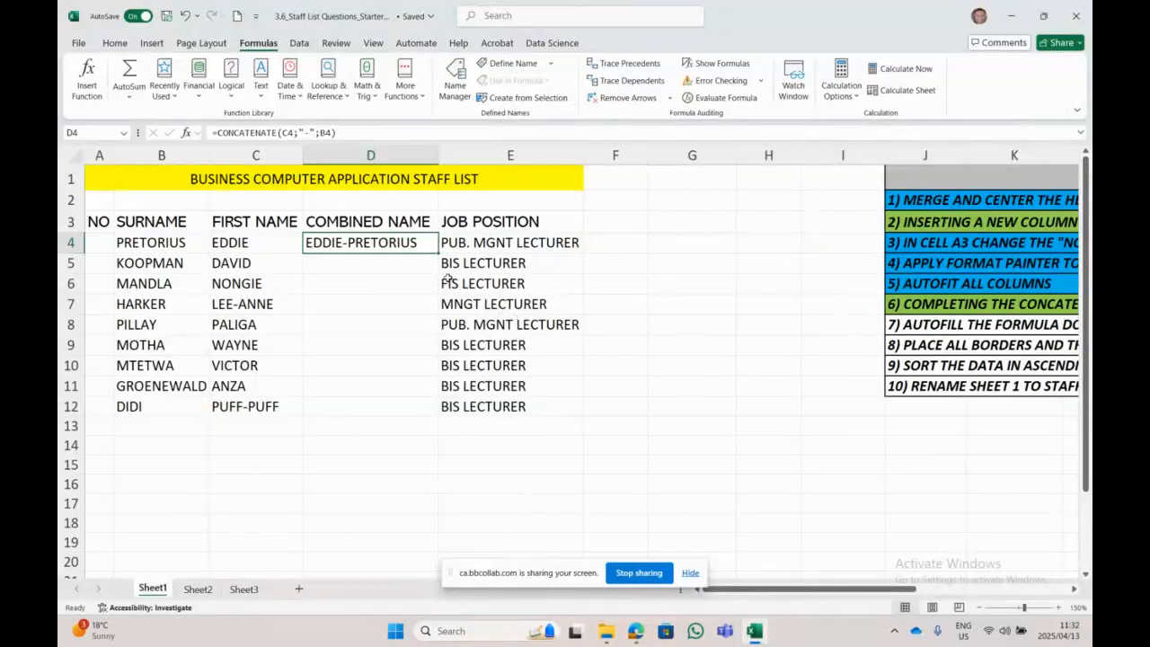
Step: Fill the combined-name formula from D4 down to D12 and autofit columns D and E
drag(439, 252, 436, 411)
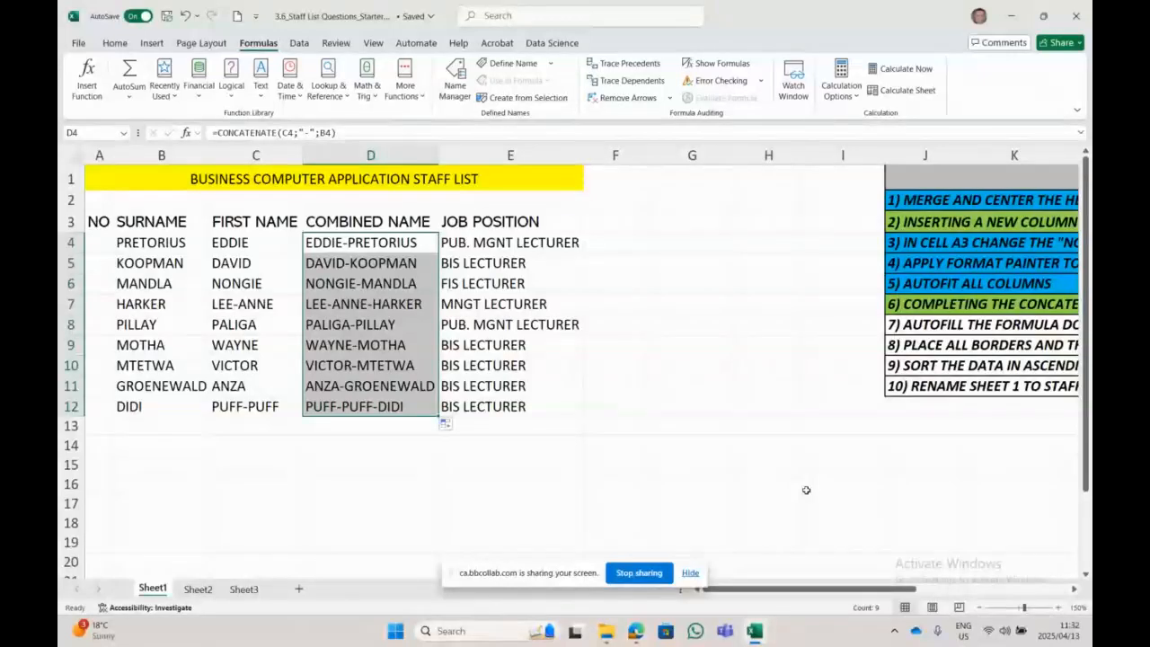
double_click(437, 154)
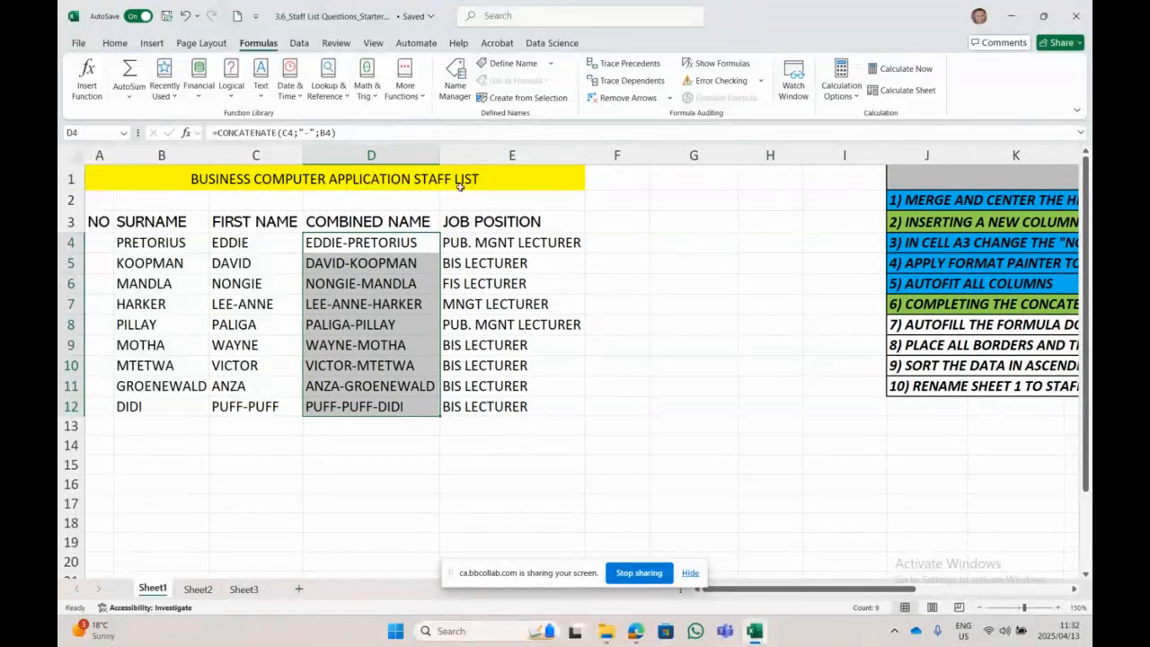
double_click(585, 154)
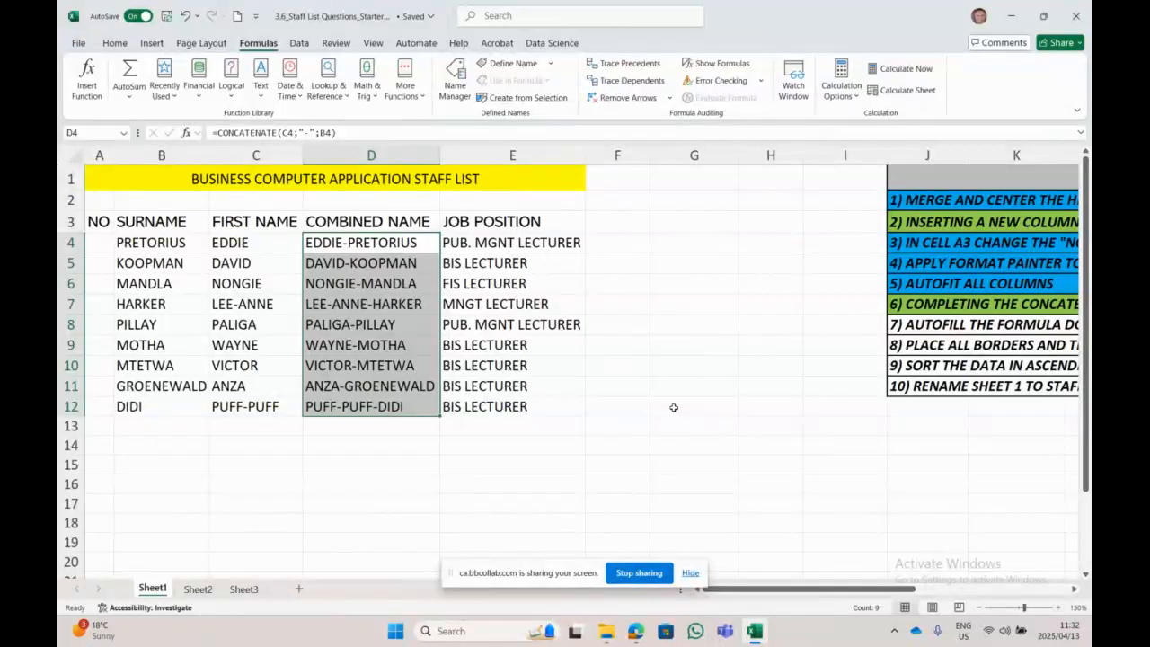
Step: Shade the question 7 instruction cell J8 with a blue fill
scroll(795, 595, right, 5)
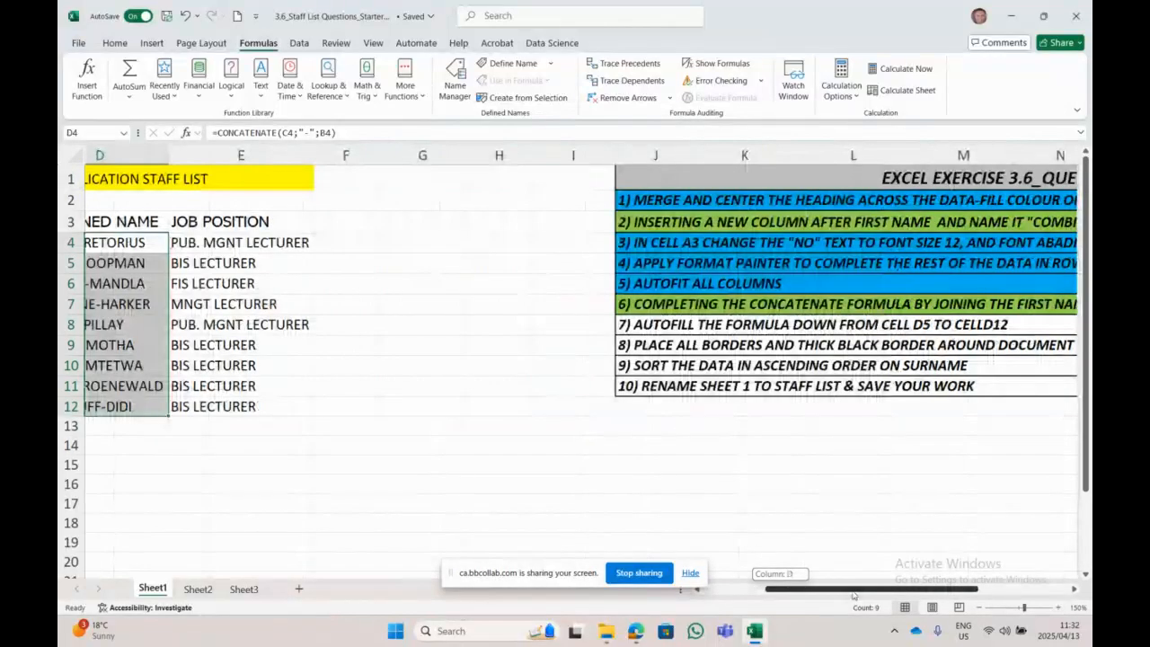
click(600, 333)
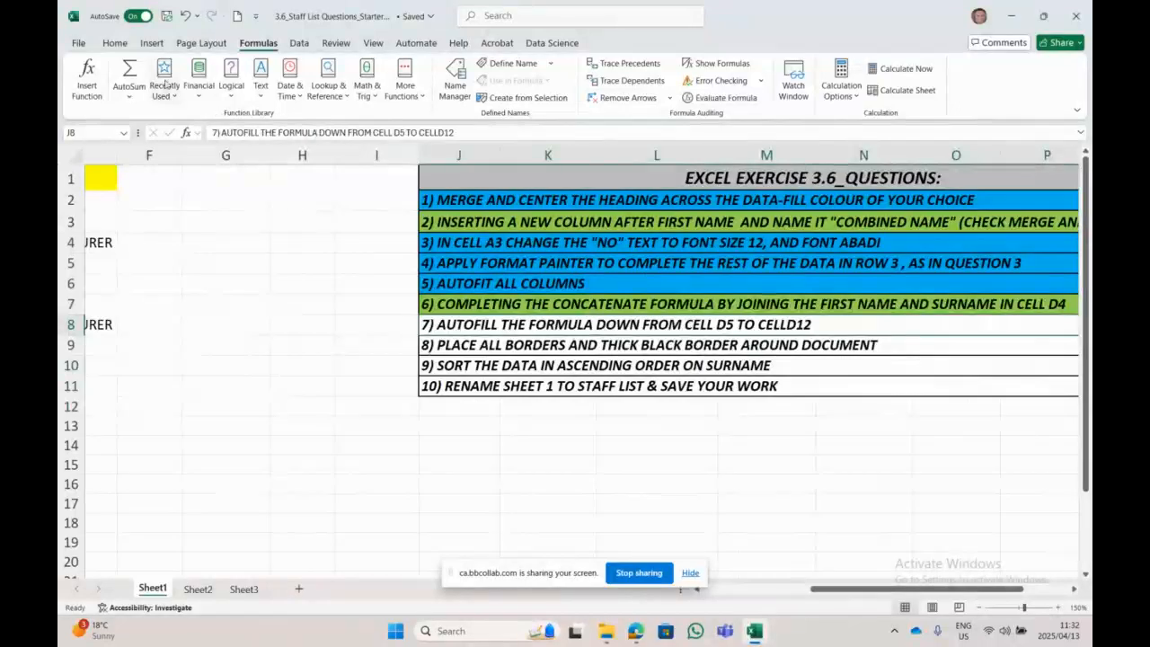
click(117, 43)
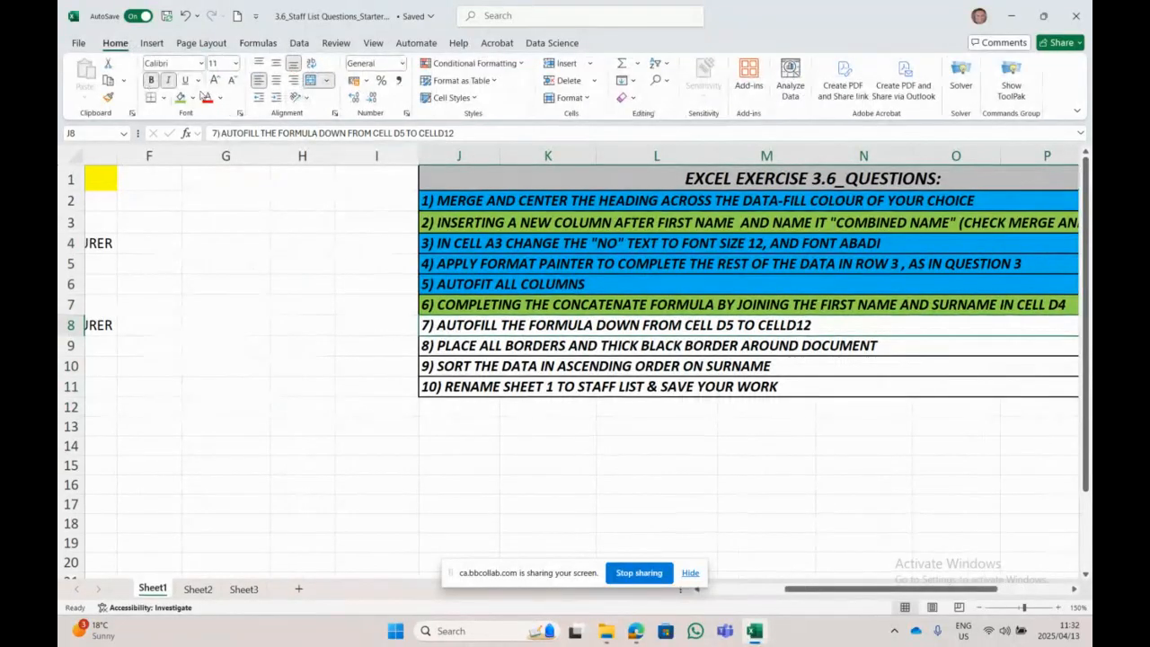
click(193, 98)
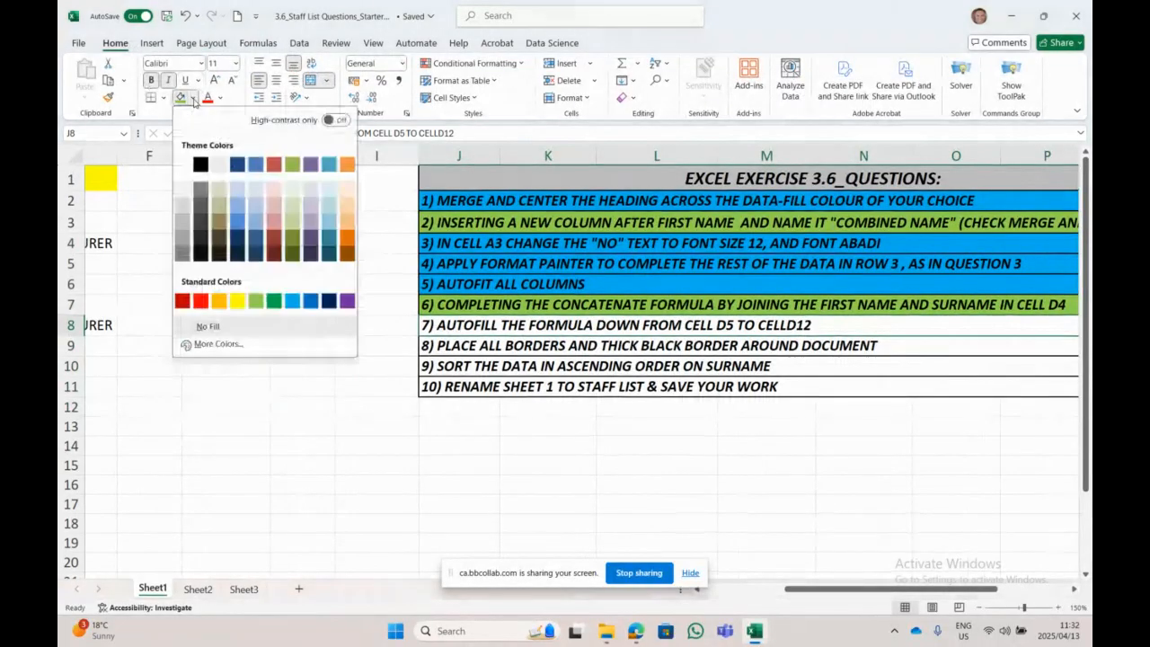
click(294, 307)
click(562, 349)
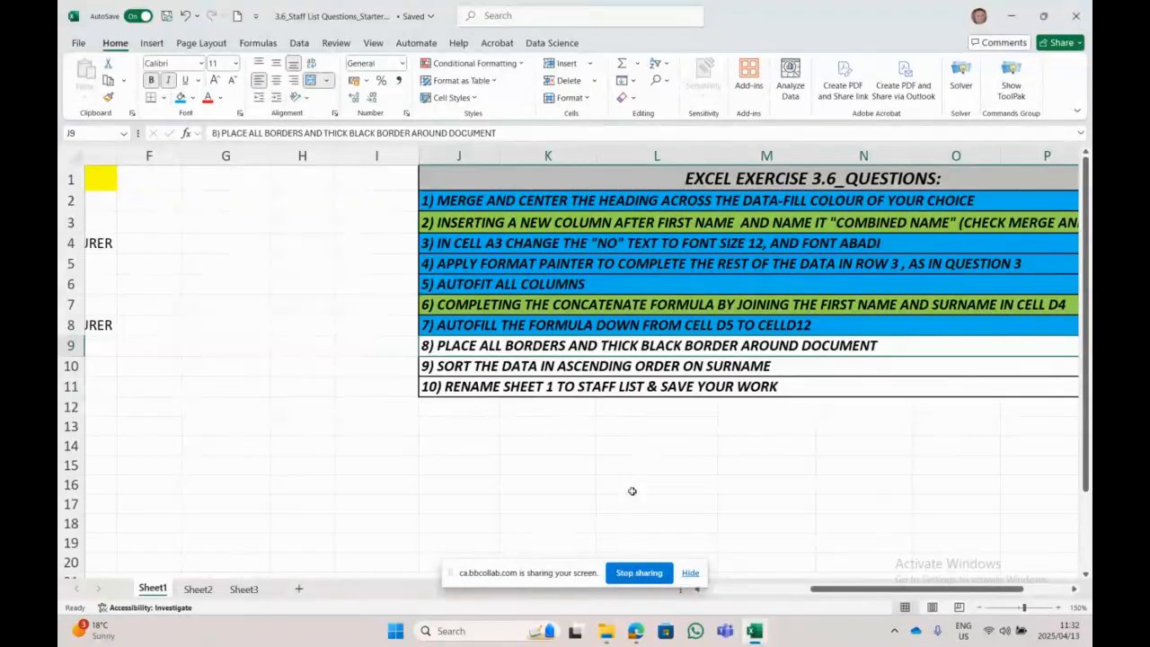
Step: Give the staff table A1:E12 All Borders plus a Thick Outside Border
drag(828, 588, 662, 594)
drag(339, 184, 200, 405)
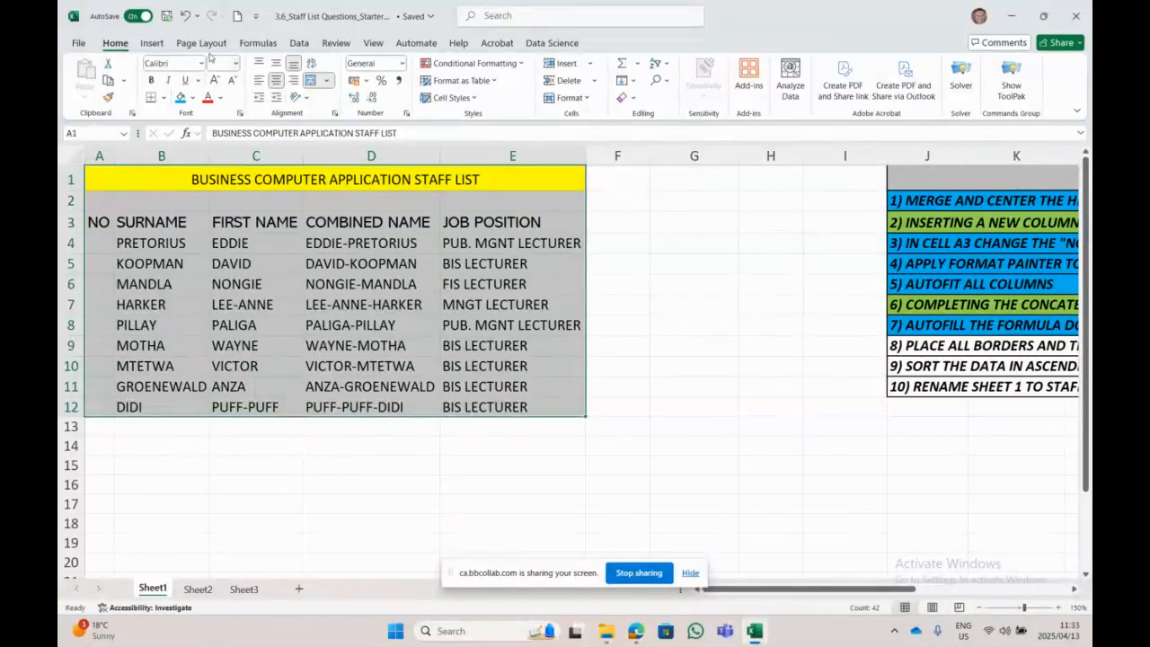
click(165, 97)
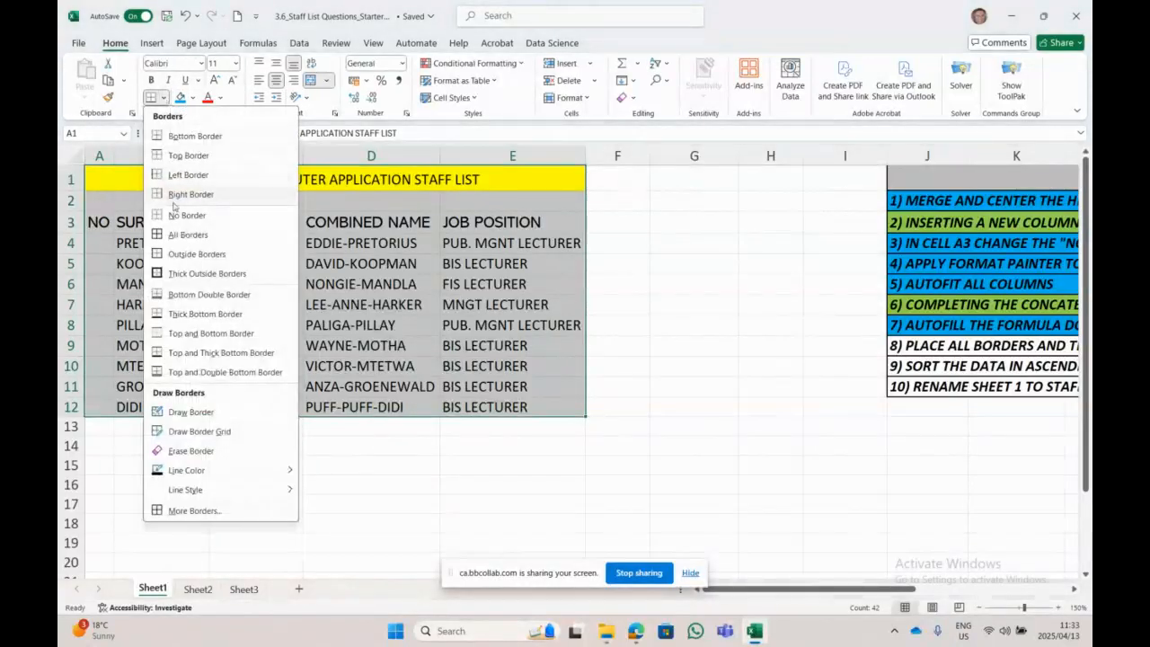
click(184, 234)
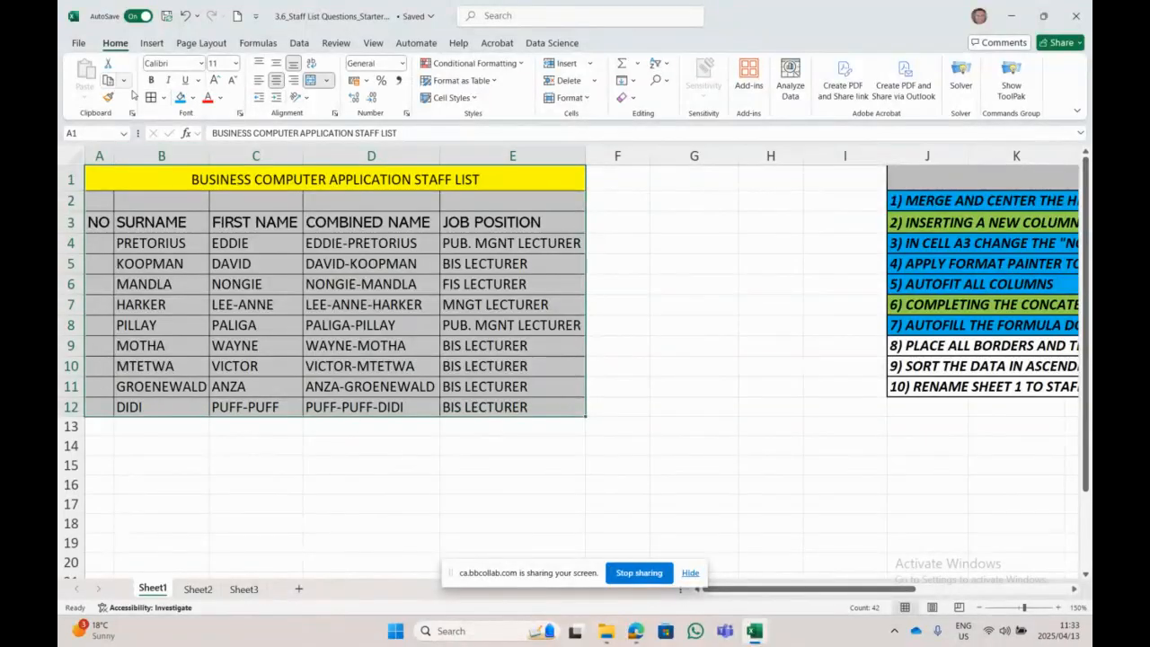
click(164, 97)
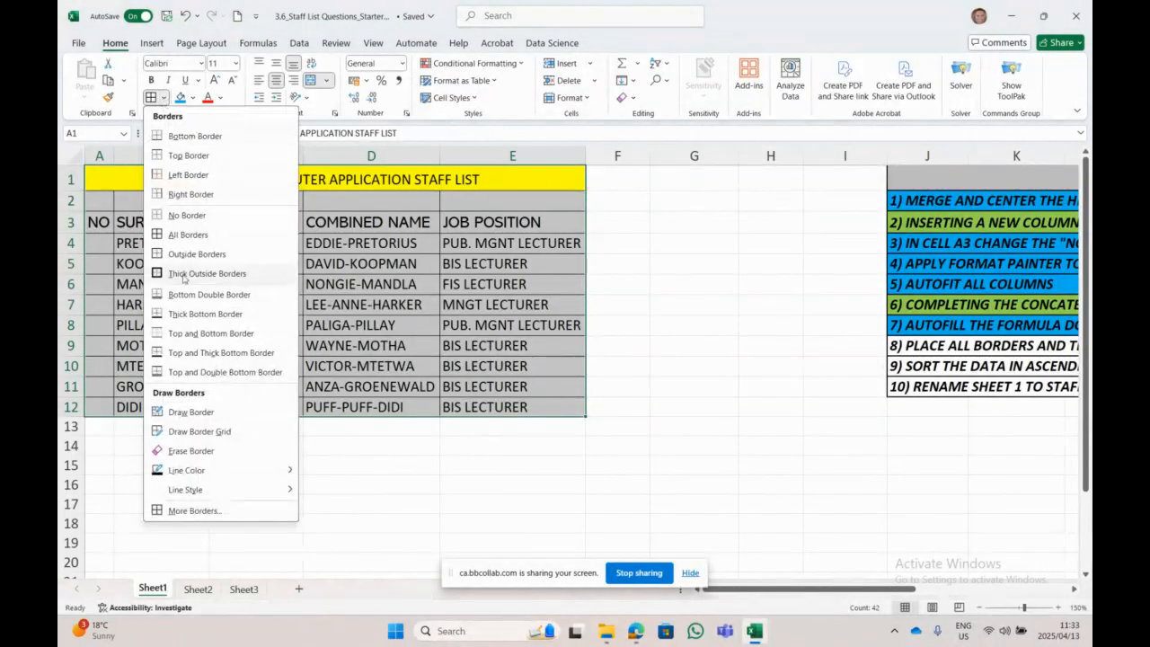
click(188, 234)
click(705, 436)
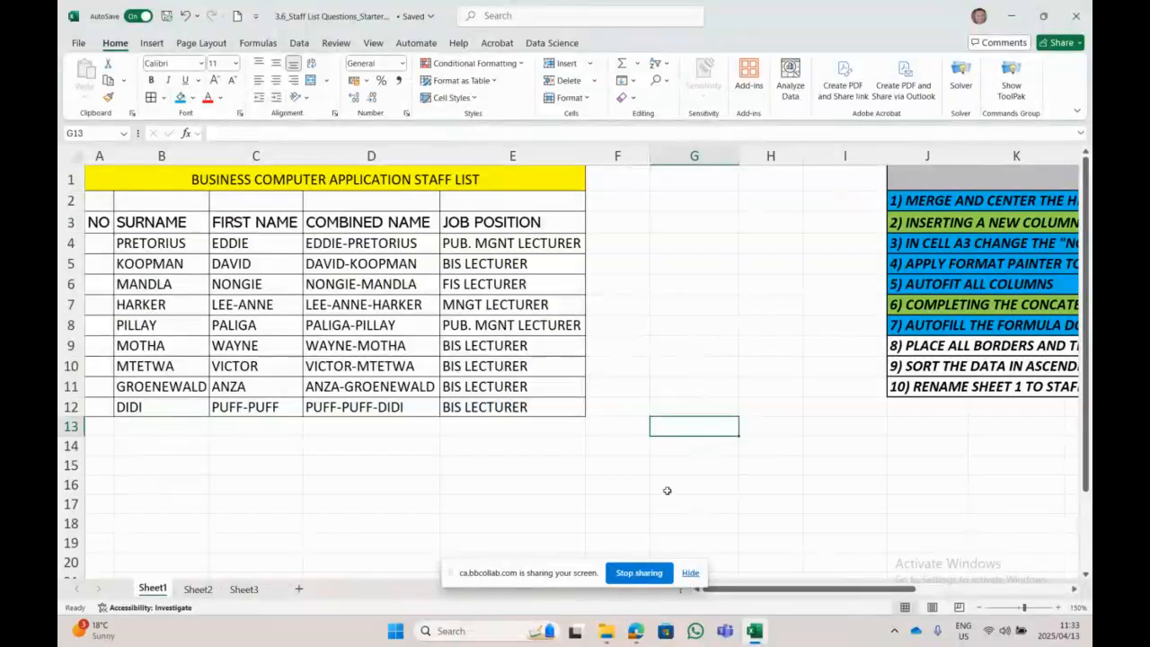
Step: Reapply the chosen border style to A1:E12 and check the result
drag(313, 179, 314, 408)
click(164, 99)
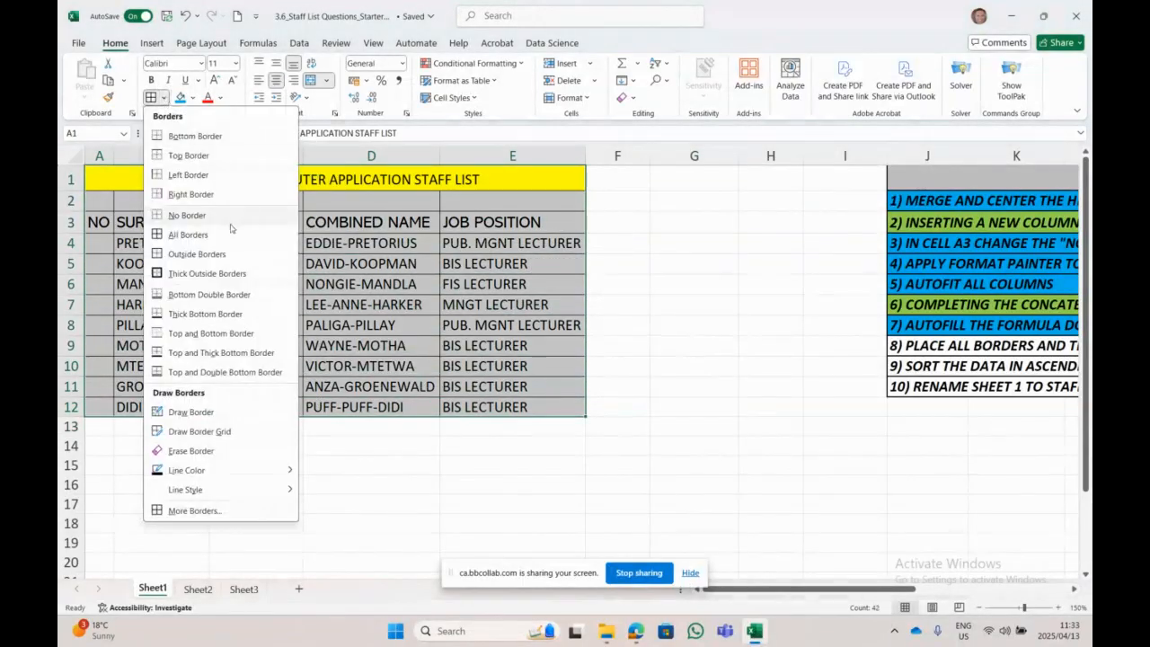
click(233, 256)
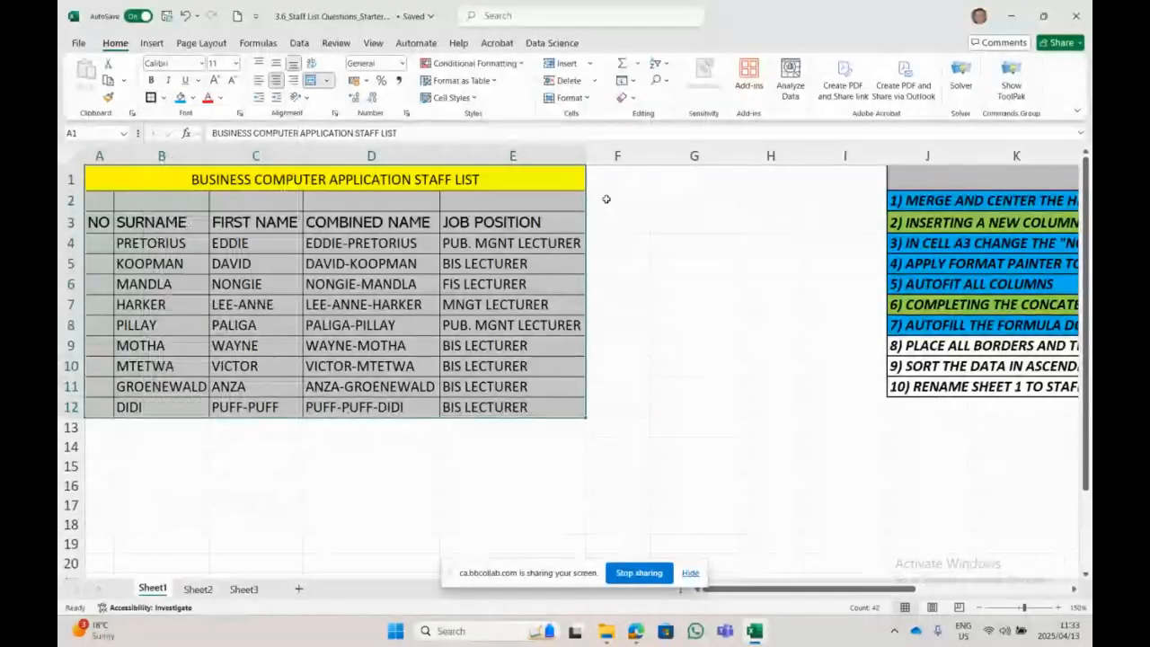
click(620, 220)
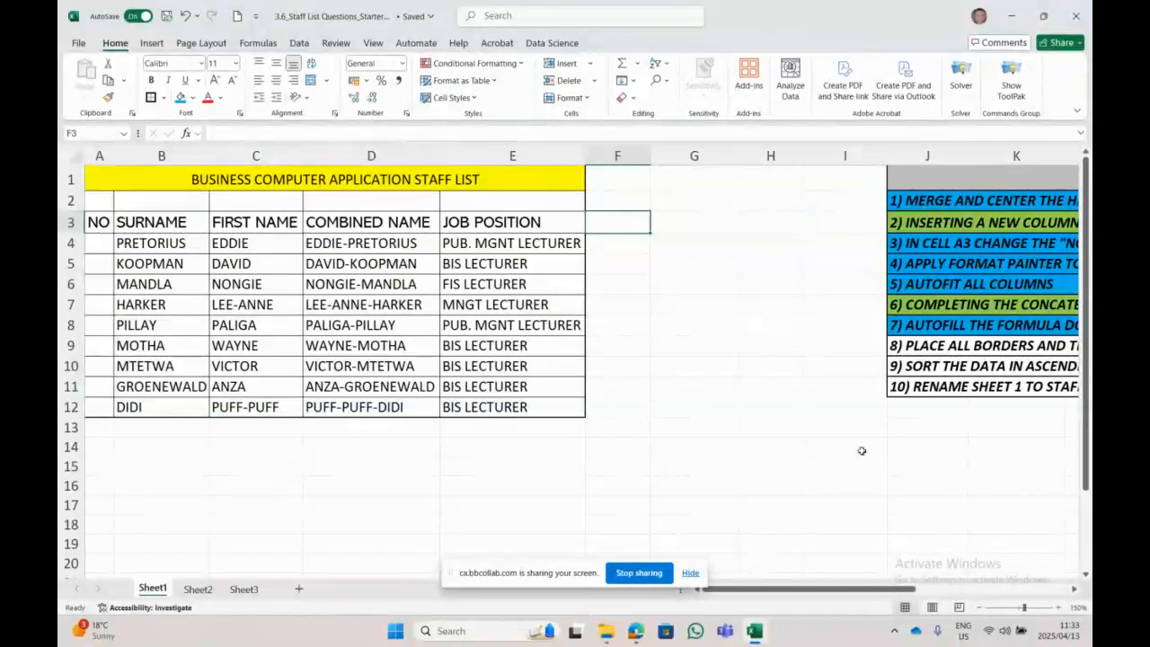
drag(862, 591, 966, 592)
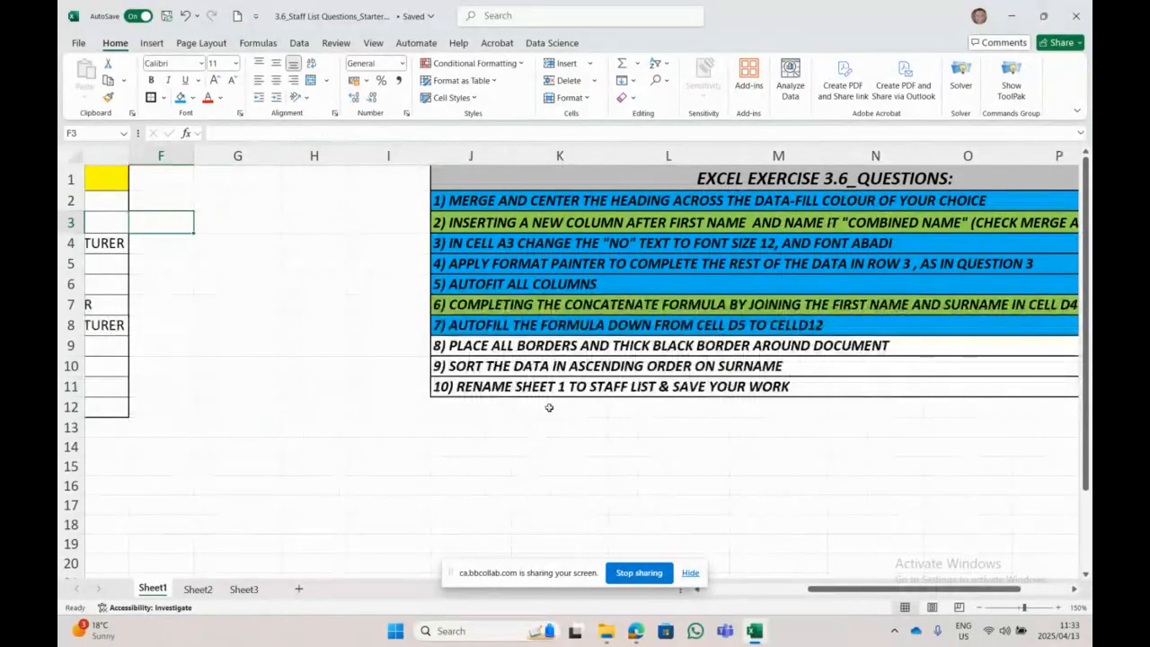
Step: Shade question 8 blue and question 9 yellow
click(449, 346)
click(181, 97)
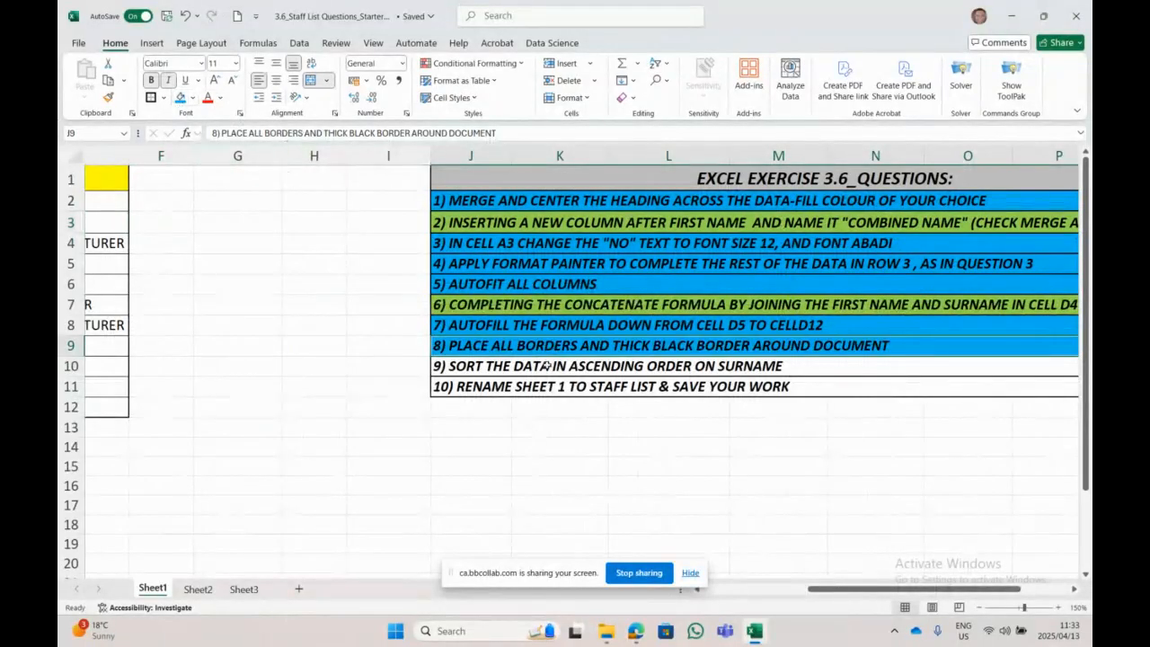
click(546, 366)
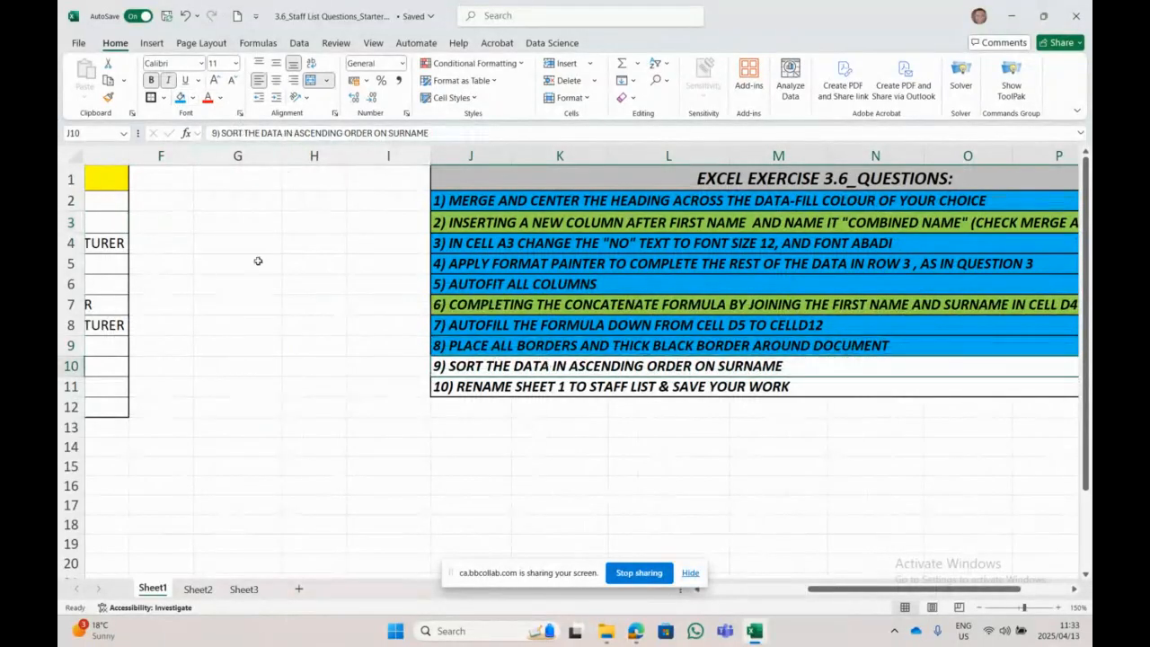
click(192, 99)
click(229, 299)
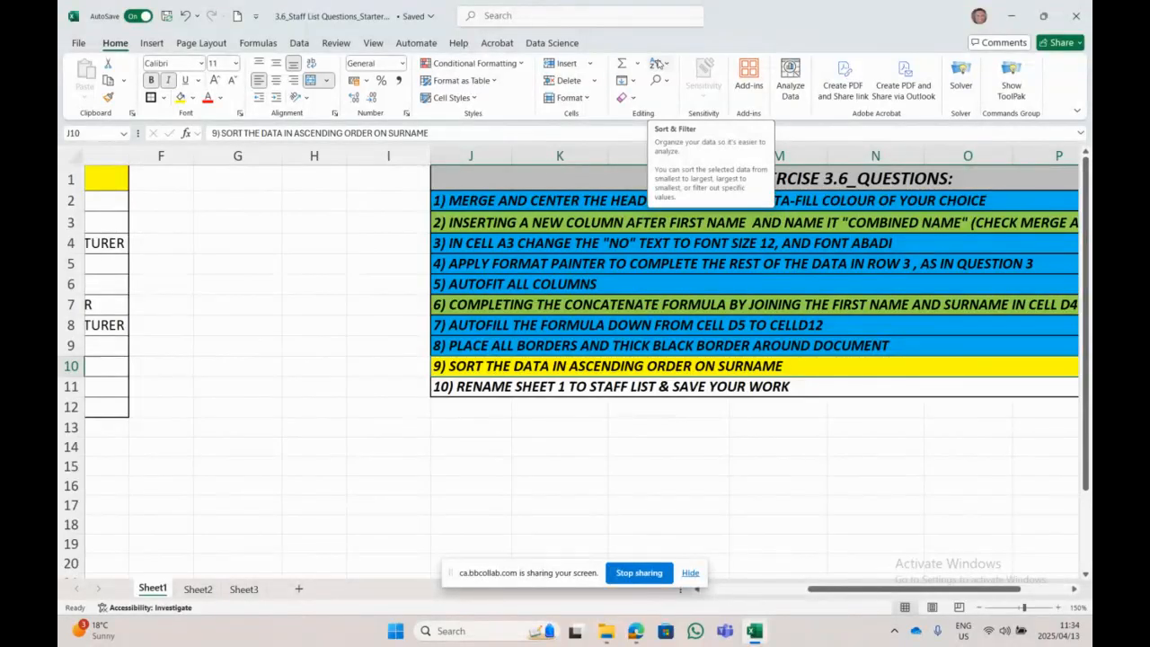
Step: Leave Sort & Filter without sorting and select the surnames in B4:B12
click(658, 63)
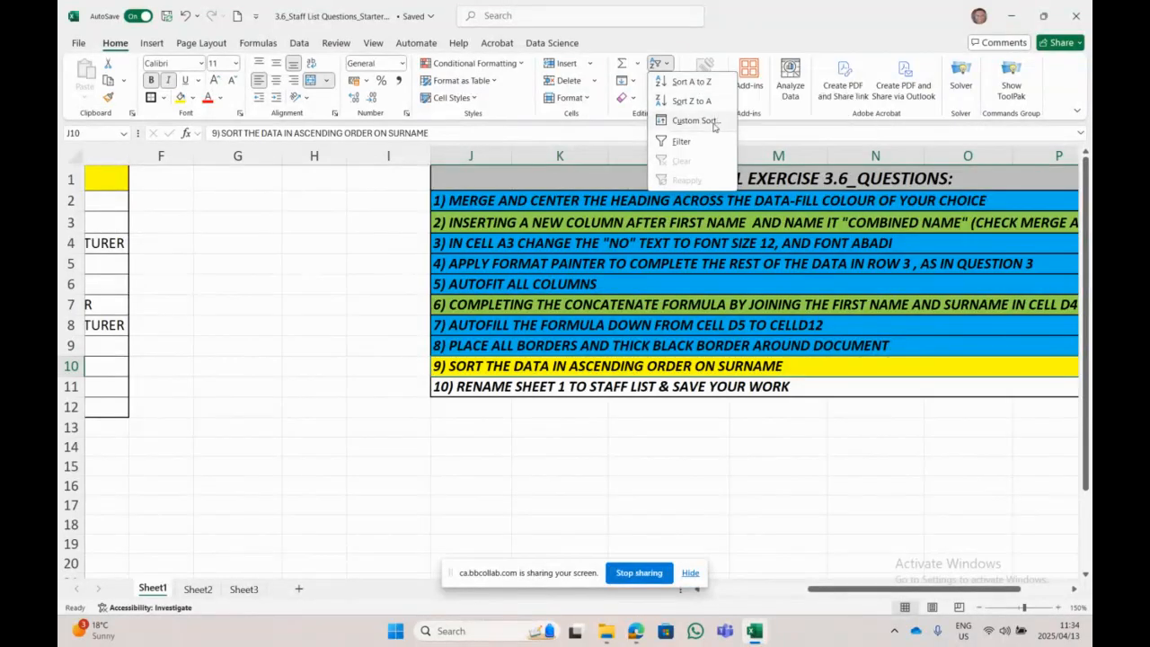
click(656, 444)
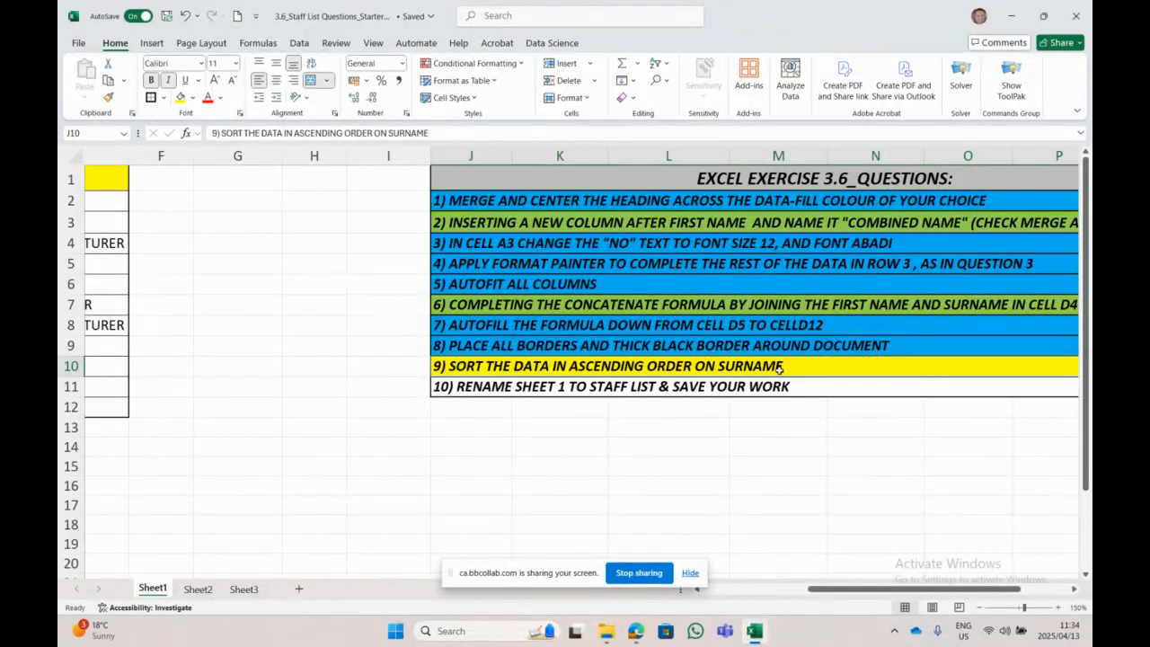
drag(849, 590, 702, 598)
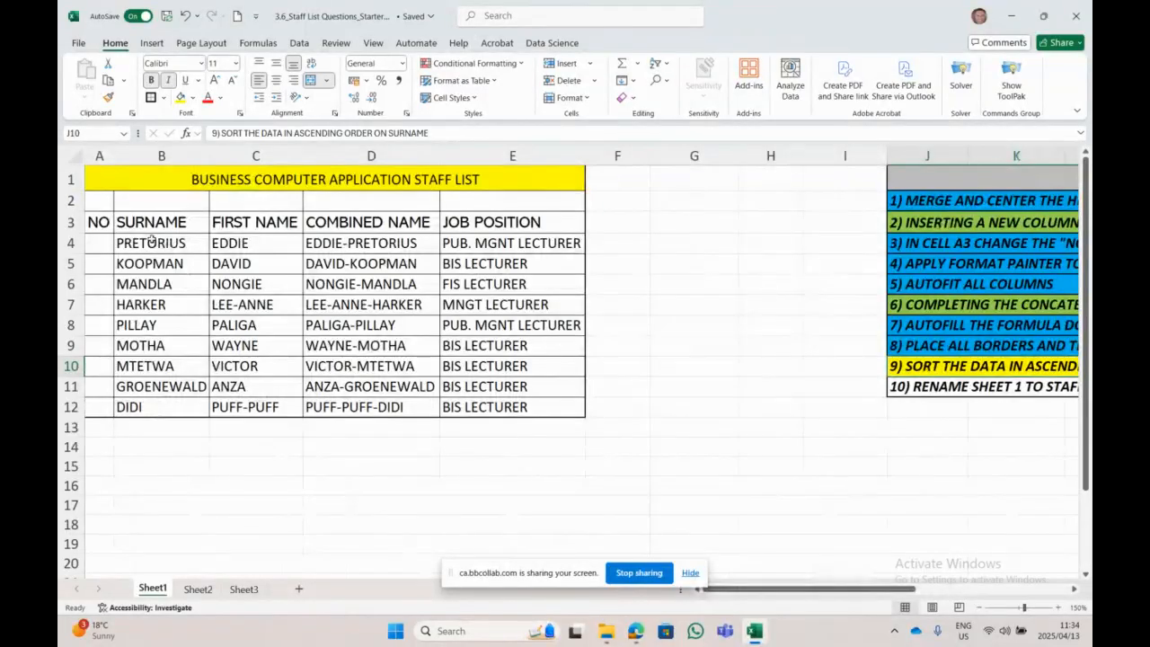
drag(153, 238, 140, 404)
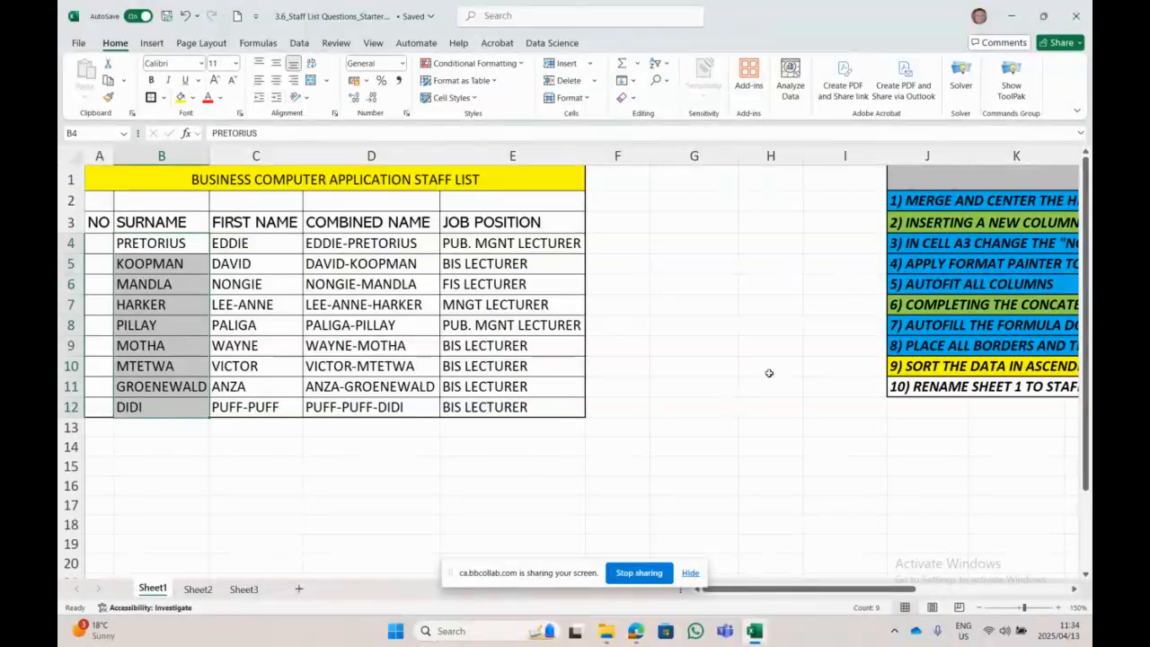
click(148, 403)
click(173, 252)
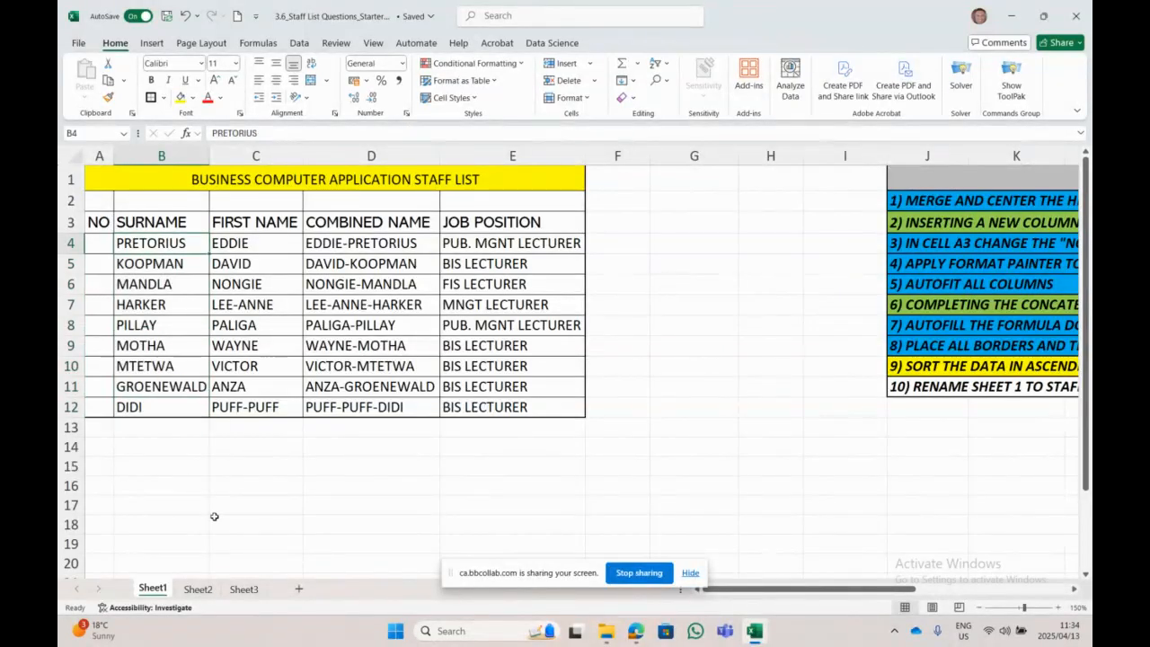
click(176, 389)
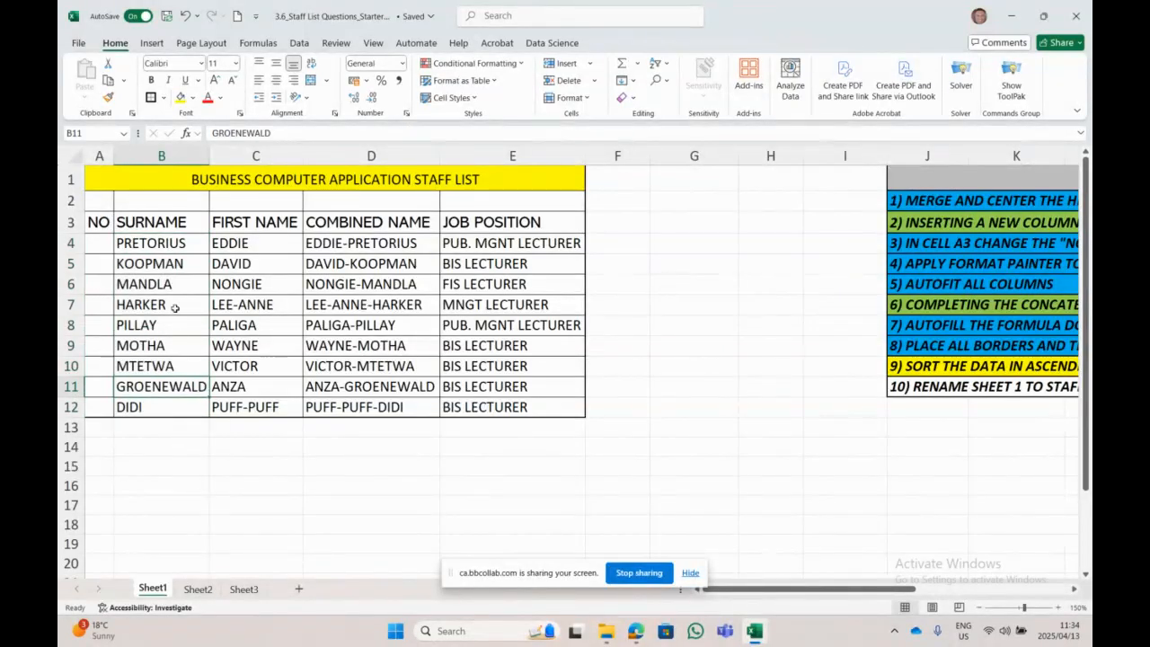
Step: Check the KOOPMAN, MANDLA and HARKER surname entries in column B
click(172, 267)
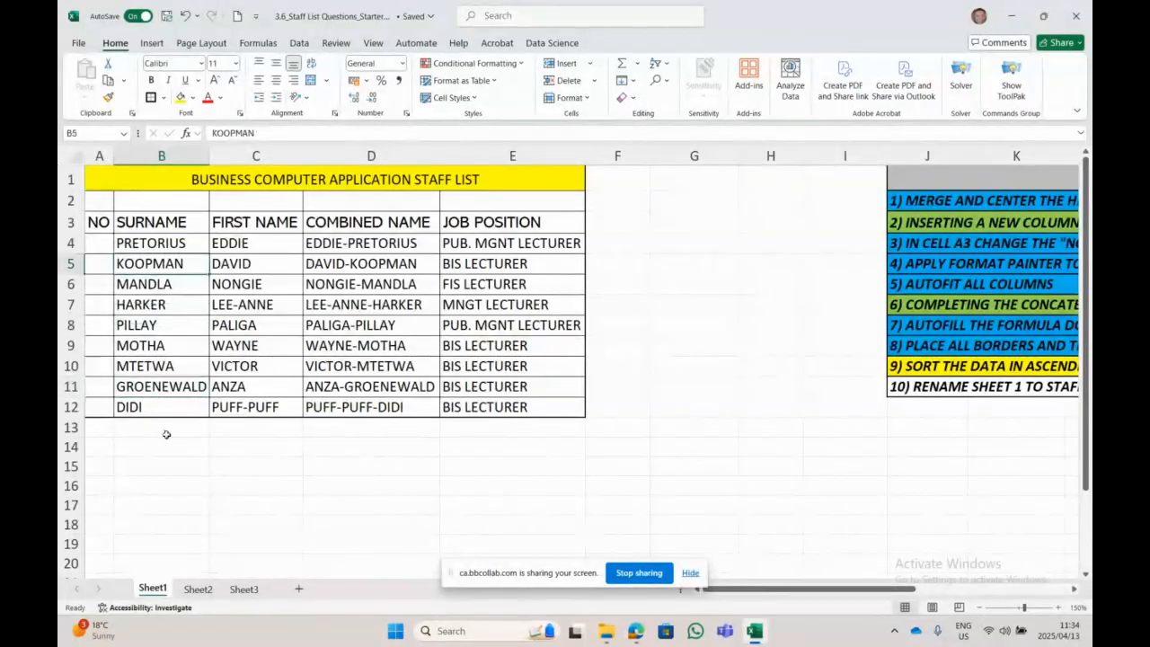
click(160, 308)
click(155, 286)
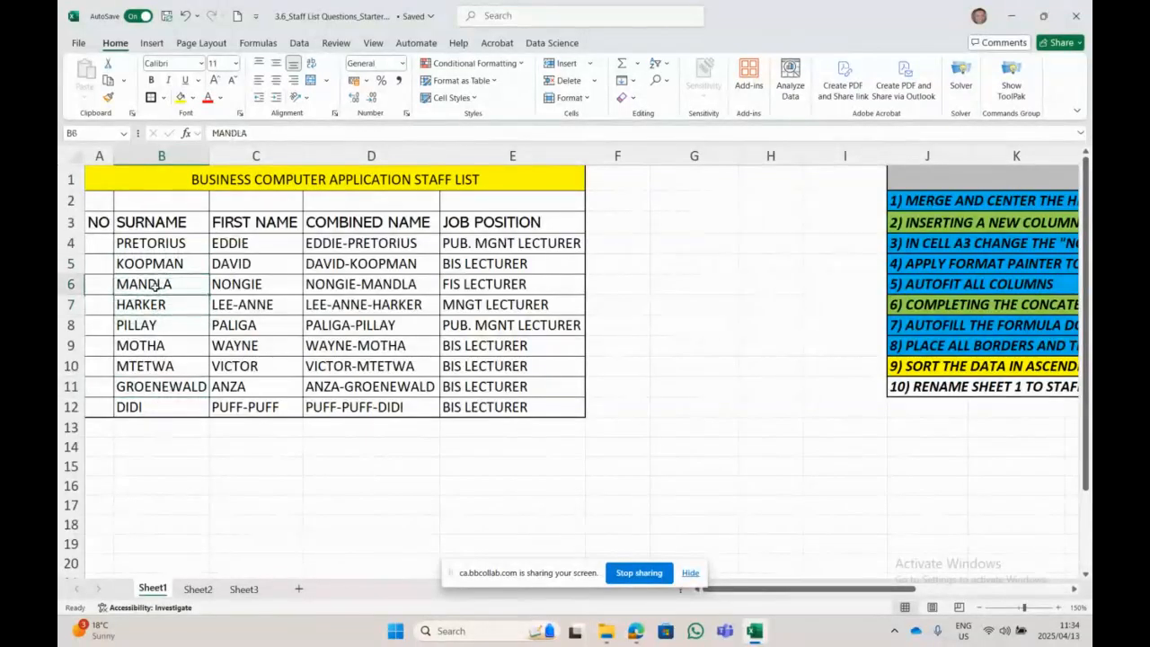
click(153, 304)
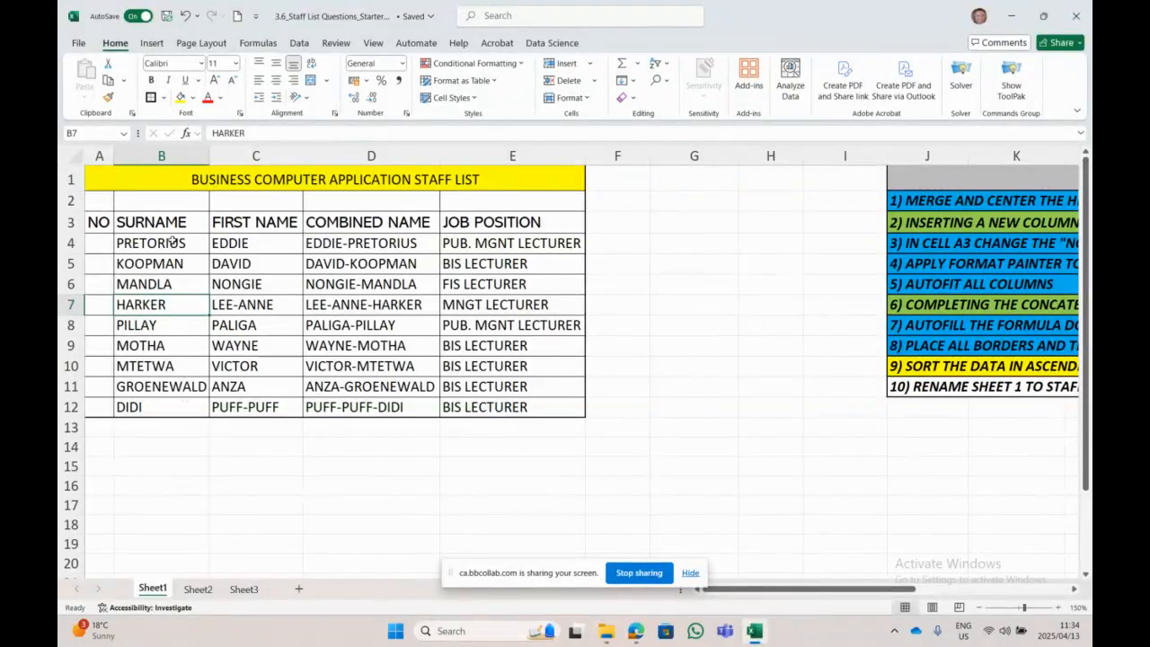
Step: Select the staff table from the NO heading through the last job position
drag(171, 243, 172, 403)
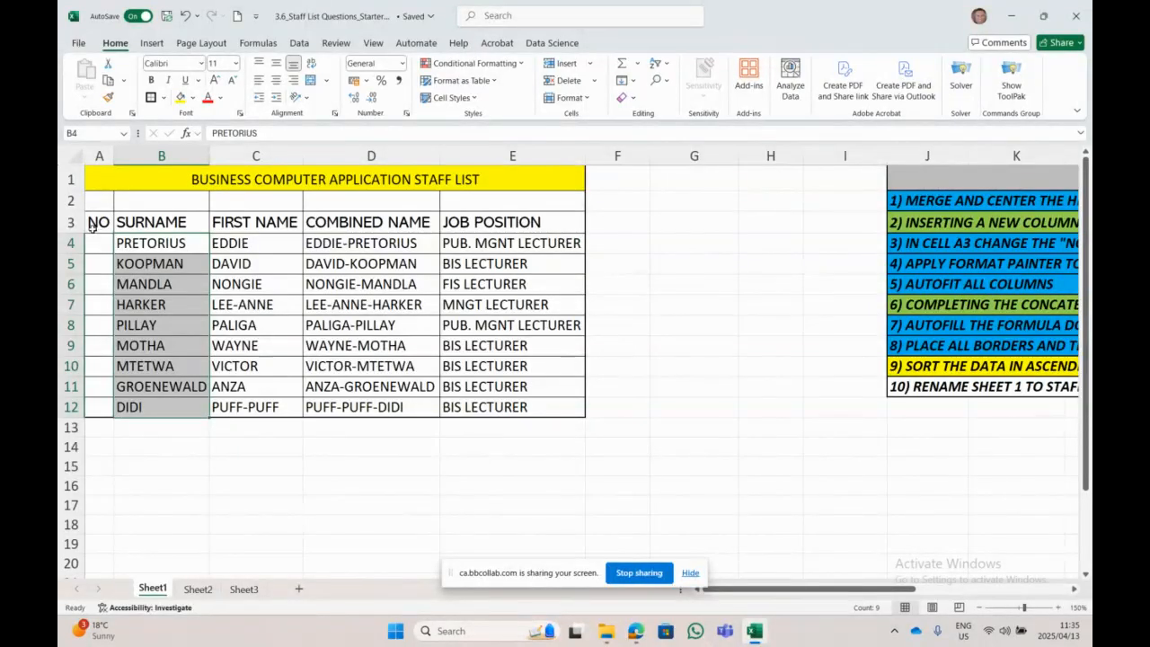
drag(93, 222, 579, 223)
click(444, 181)
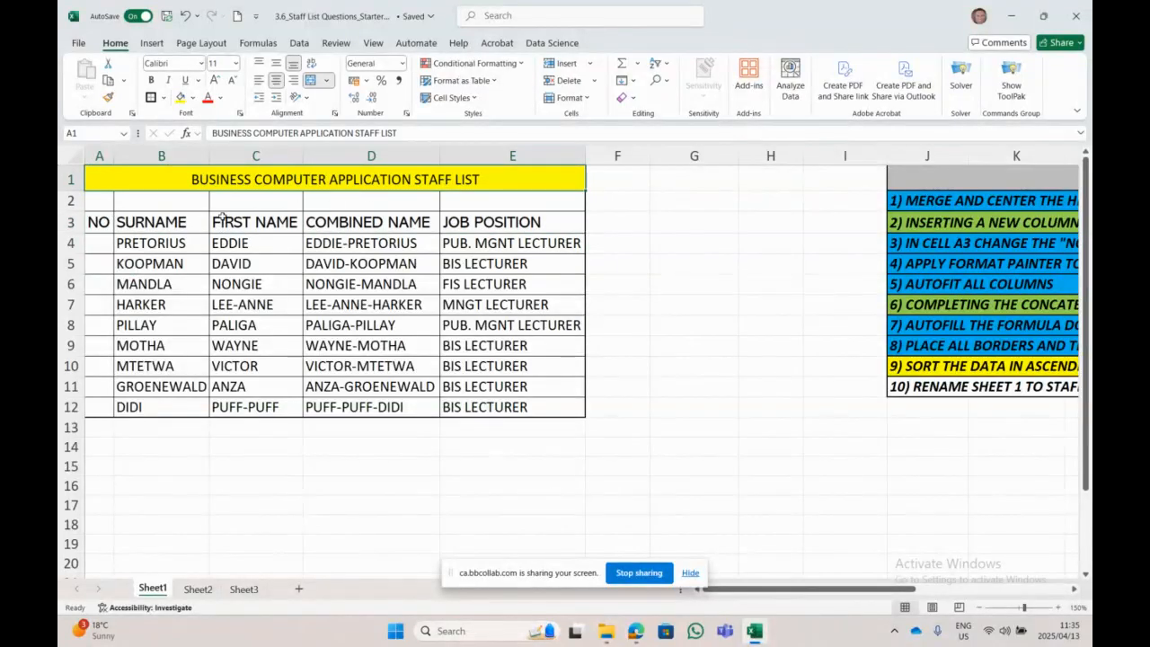
drag(98, 225, 485, 404)
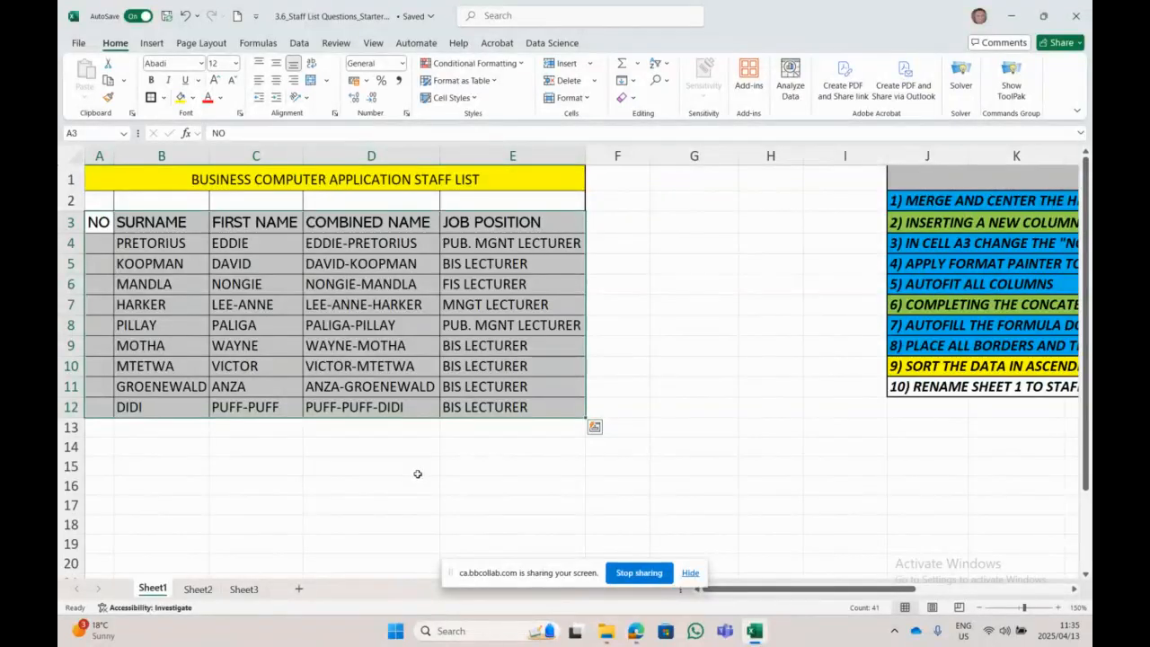
Step: Custom-sort the staff rows by SURNAME, A to Z, so DIDI comes first
click(666, 67)
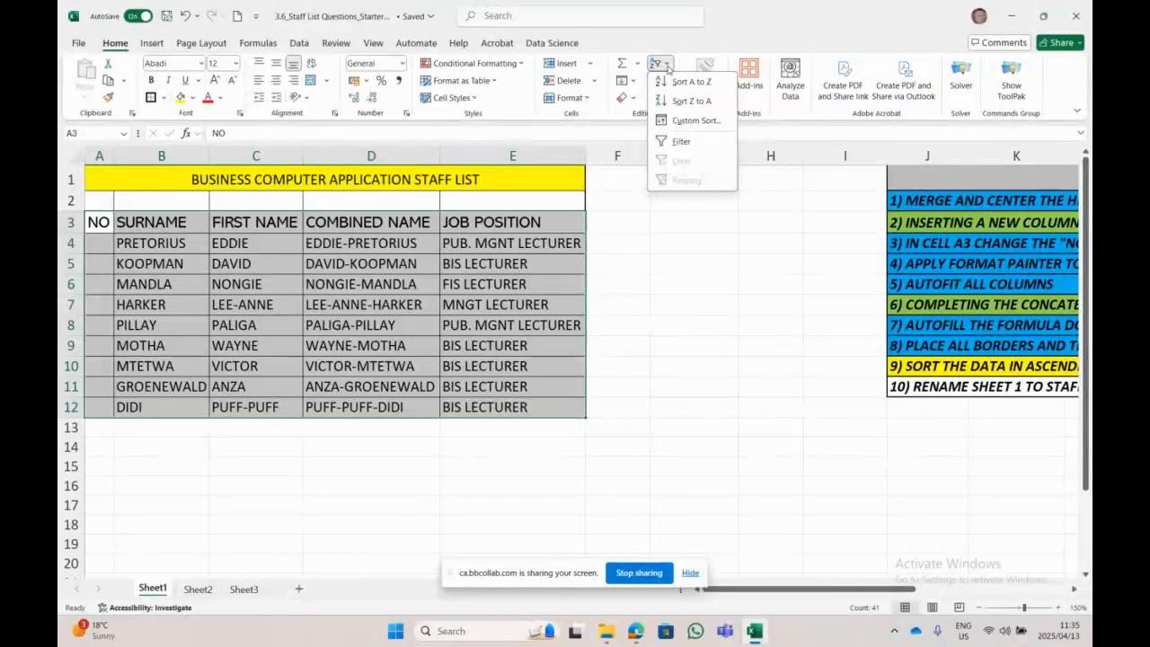
click(710, 121)
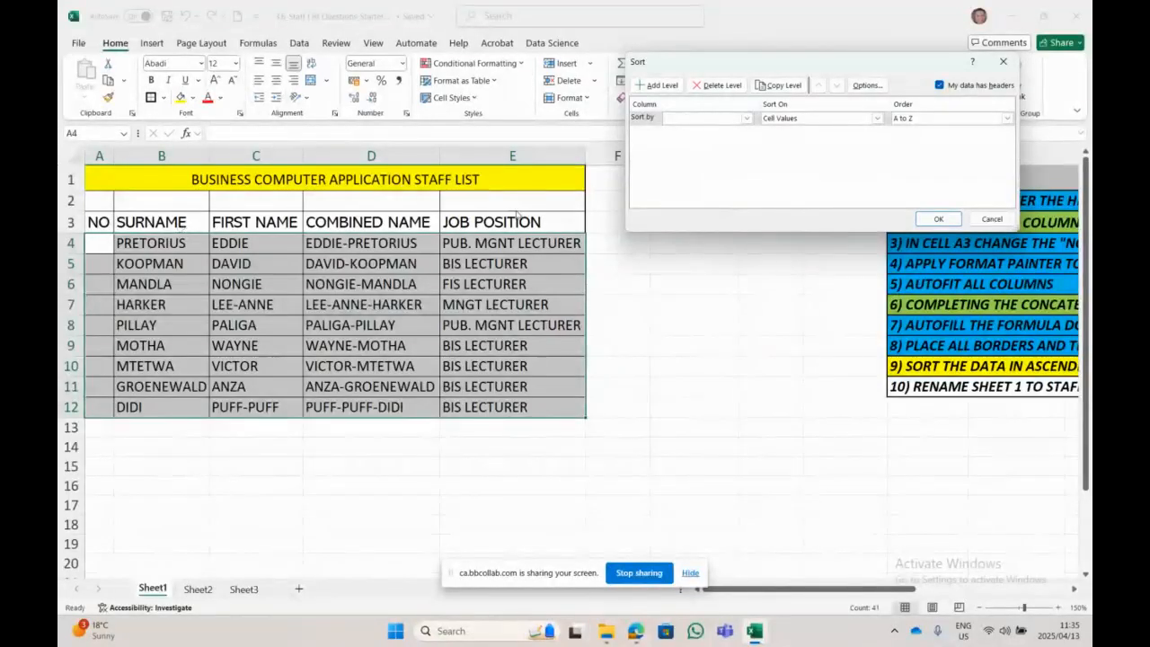
click(745, 119)
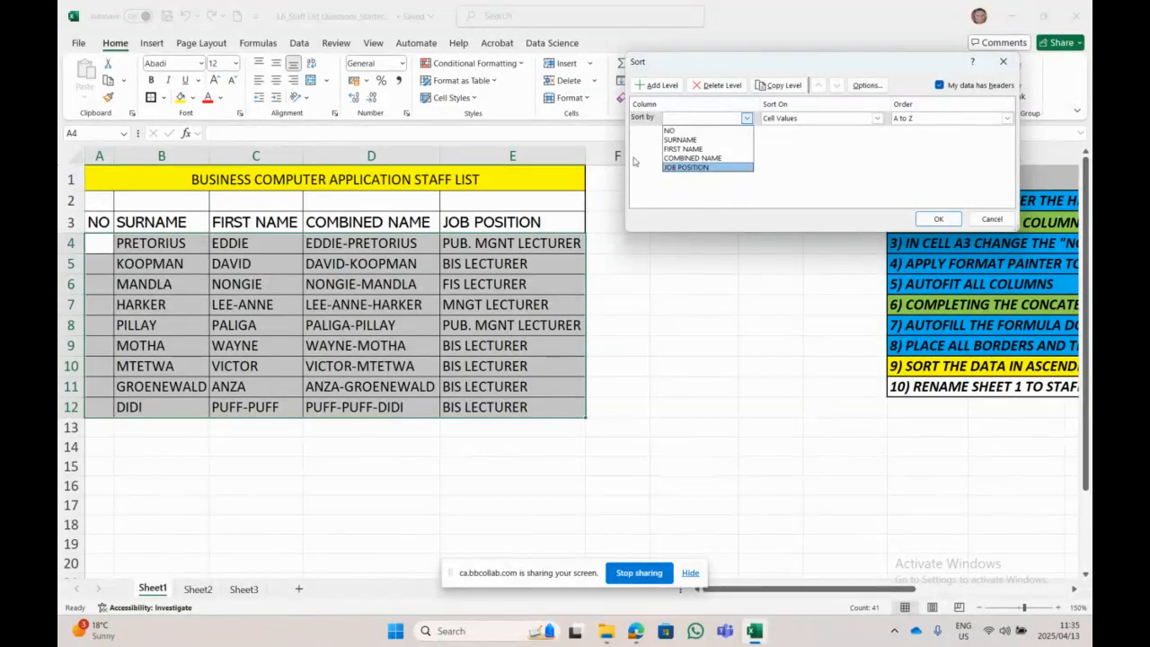
click(696, 141)
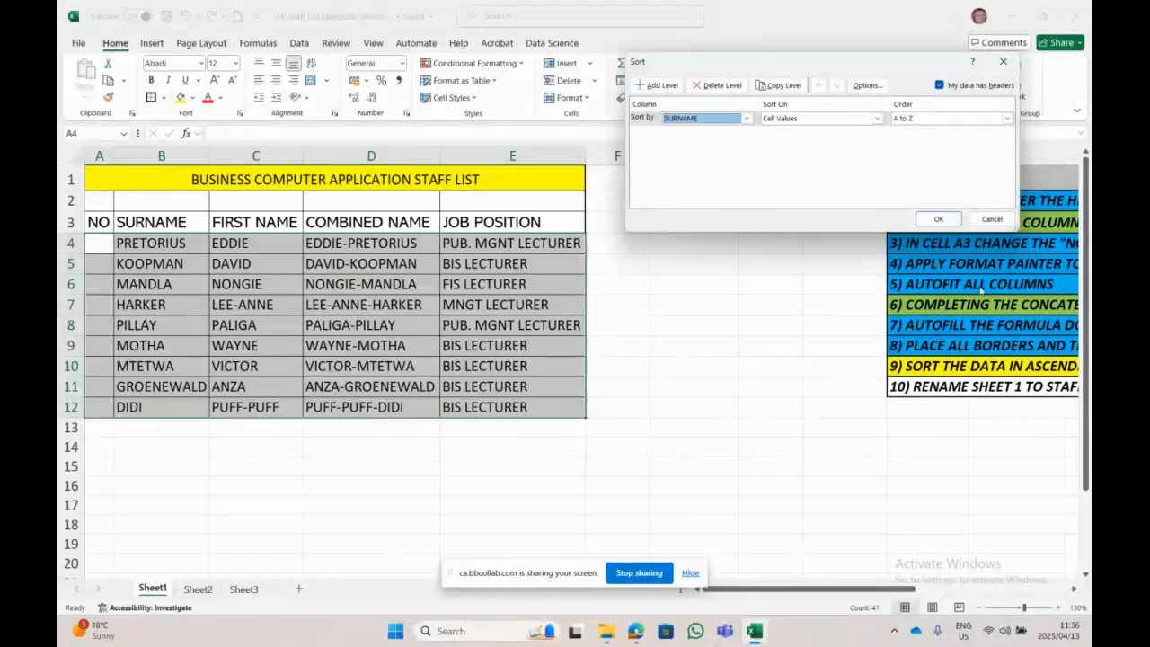
click(937, 219)
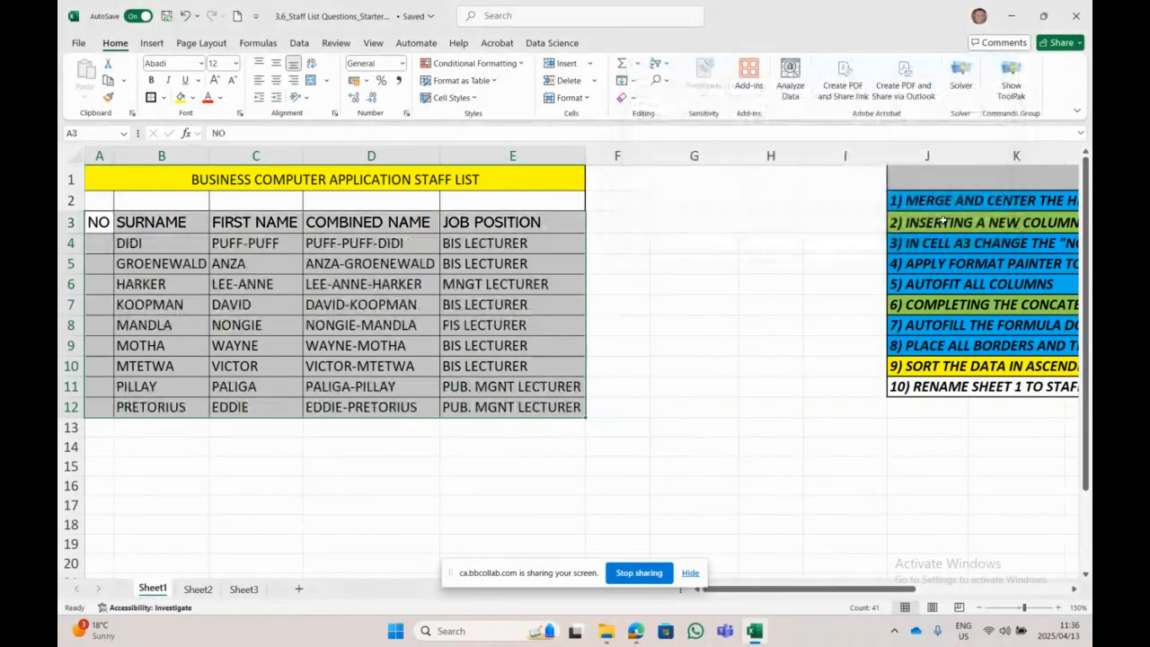
click(759, 442)
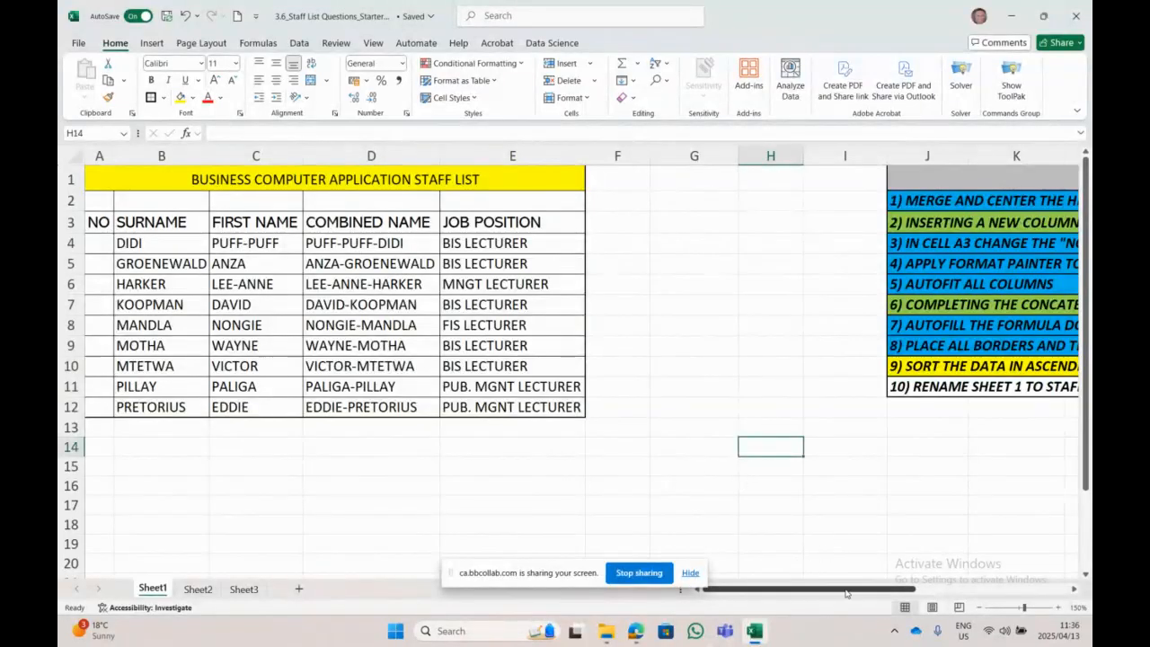
click(185, 15)
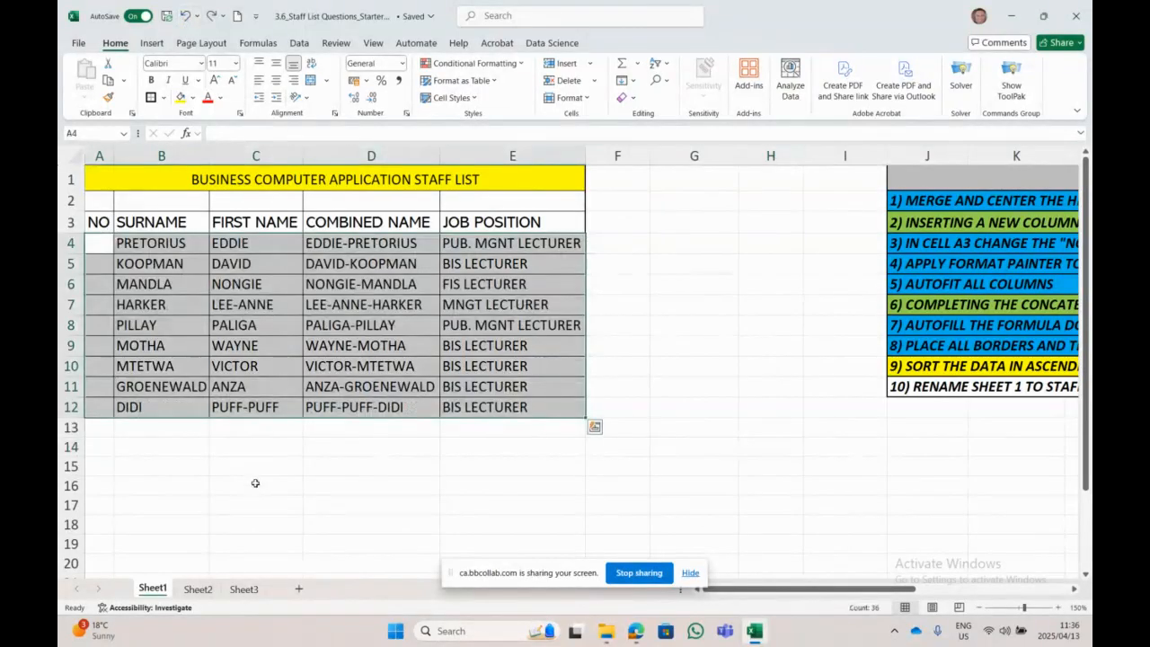
click(255, 487)
drag(99, 221, 521, 409)
drag(901, 590, 1017, 591)
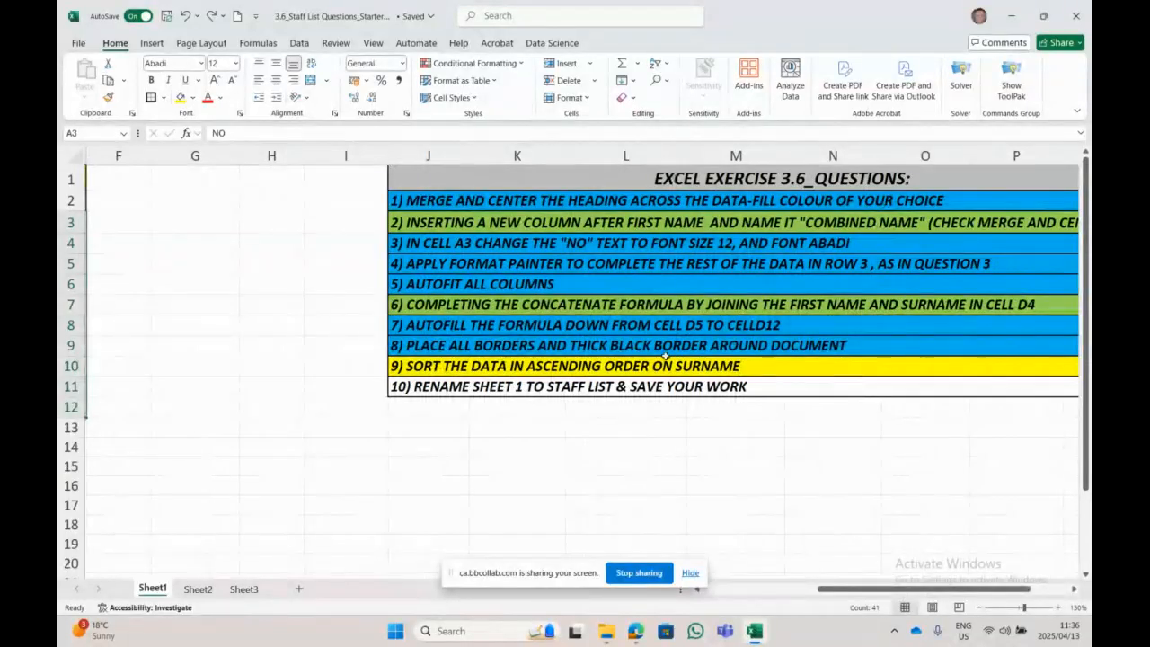
drag(881, 591, 759, 593)
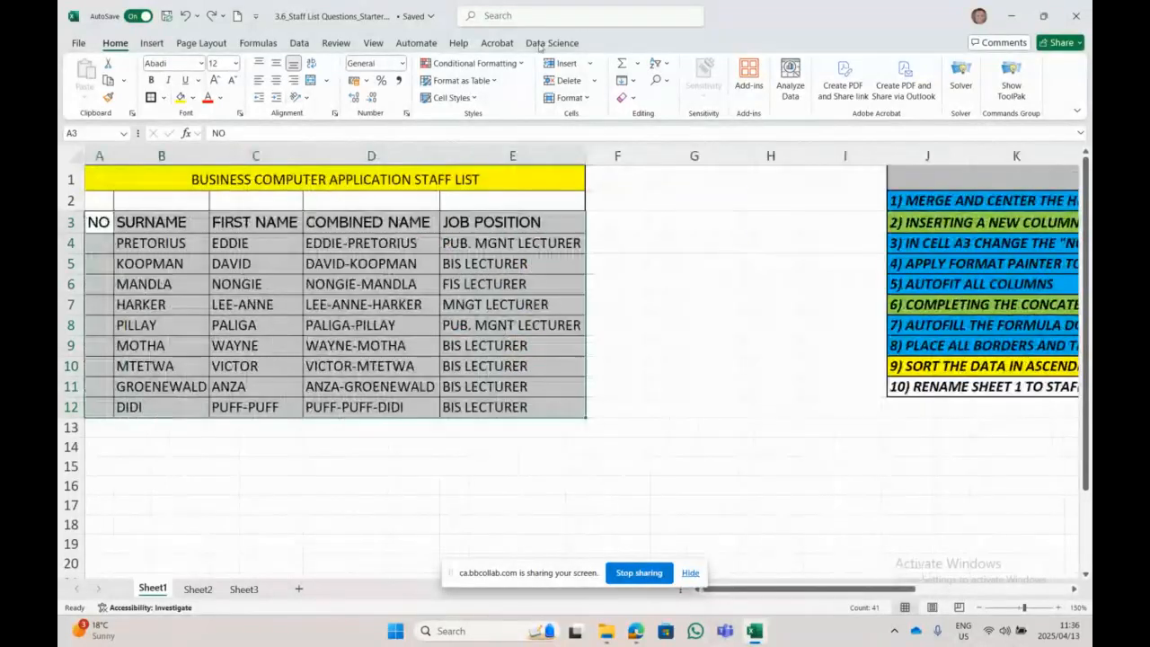
click(656, 62)
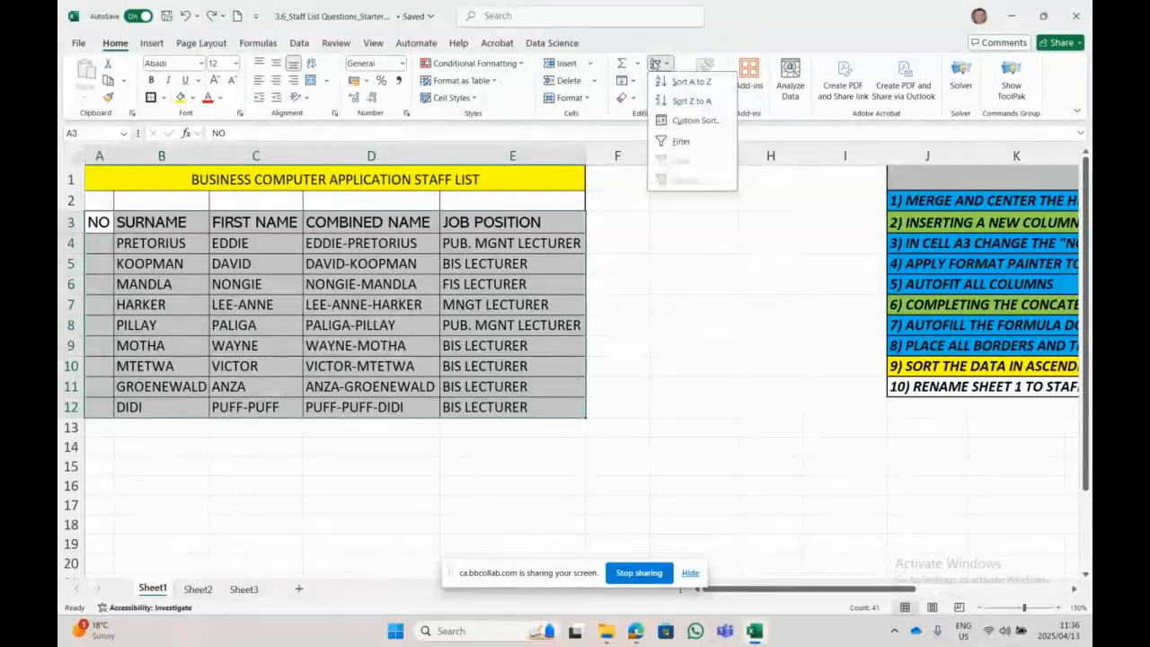
click(704, 128)
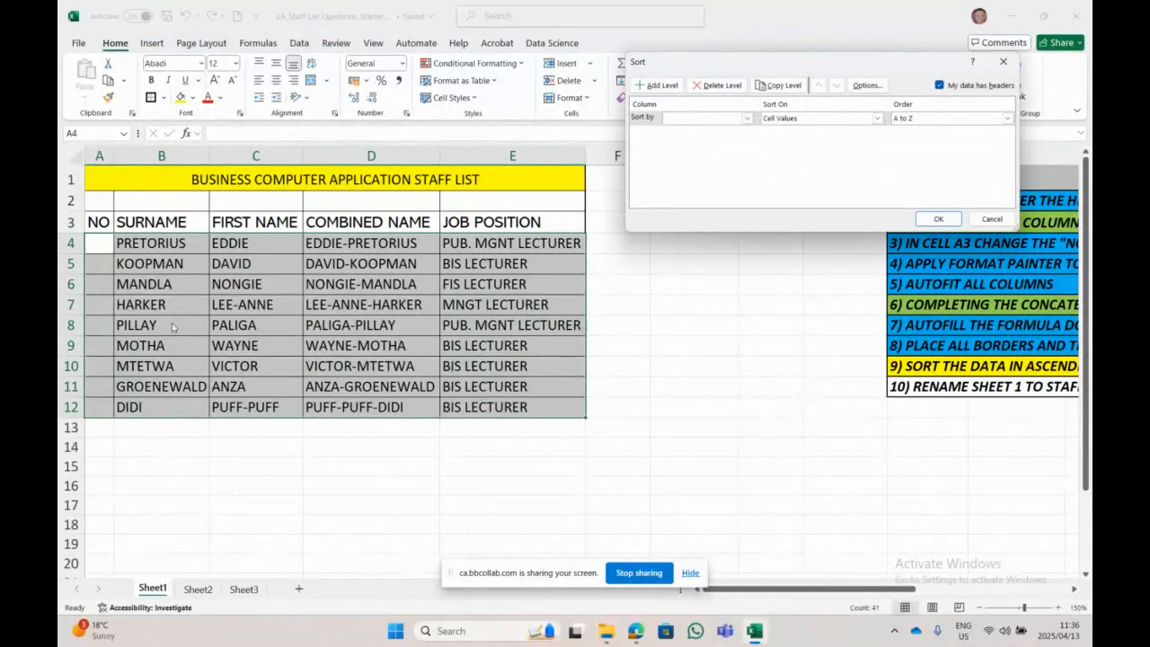
click(746, 118)
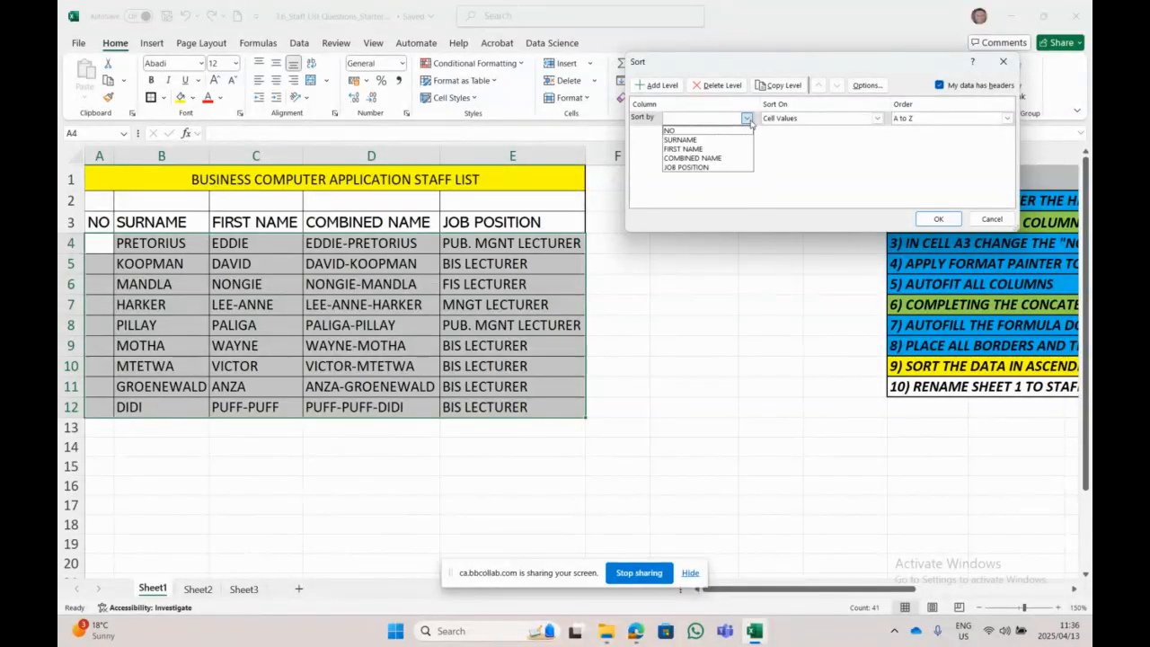
click(719, 141)
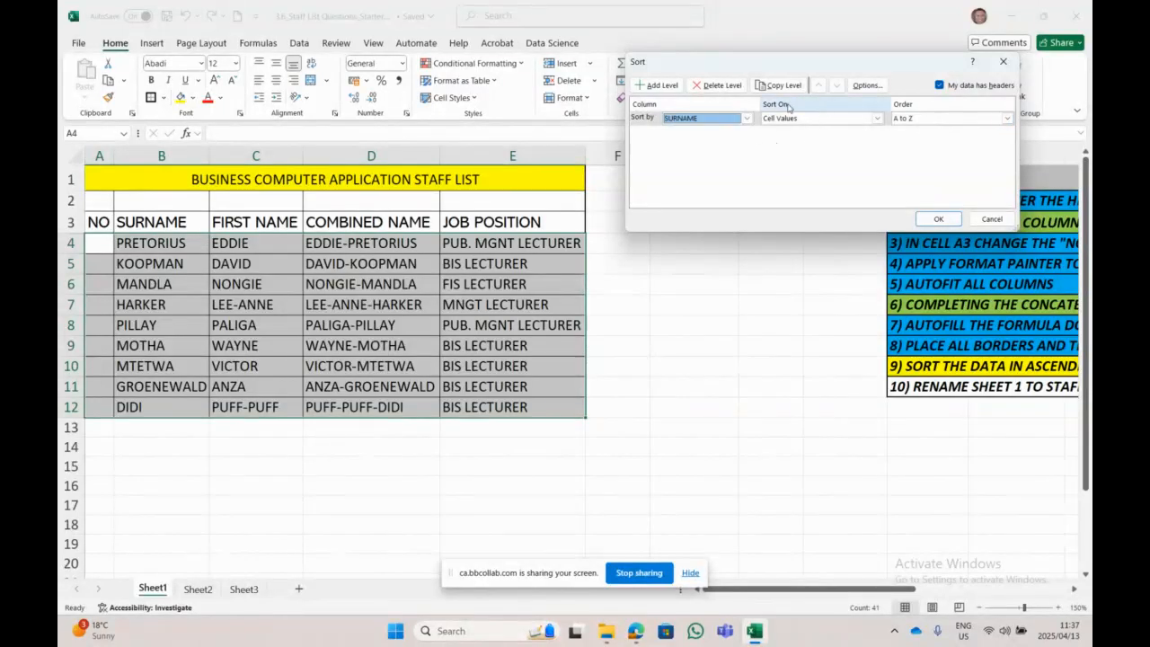
click(938, 219)
click(458, 491)
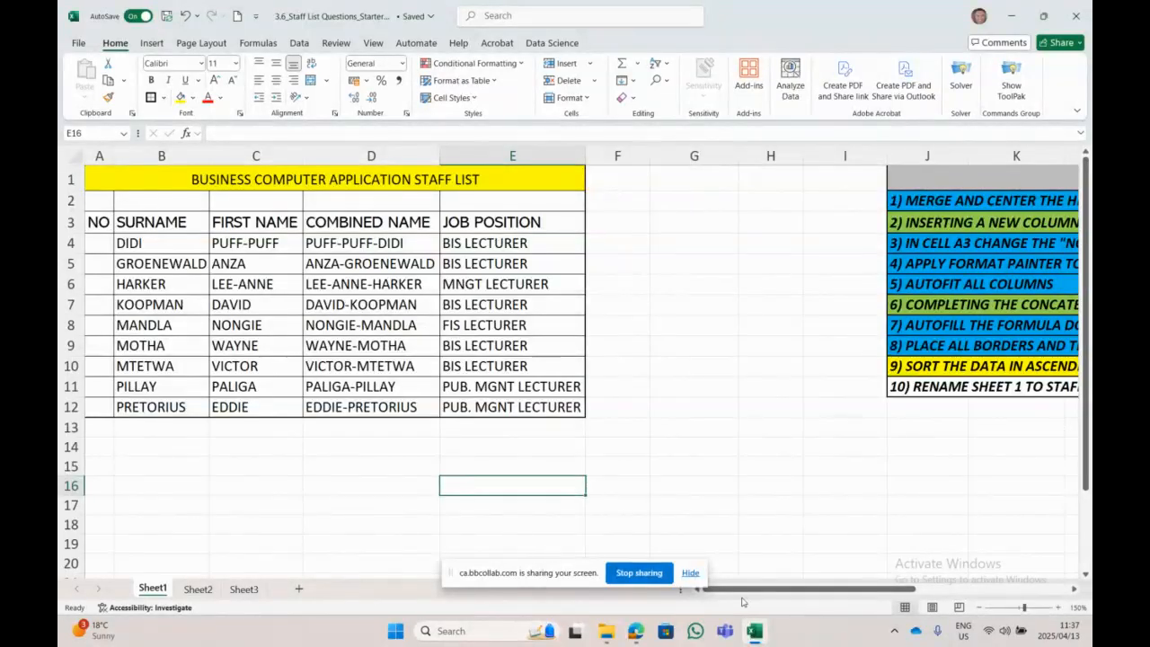
Step: Look over the Sheet1 tab options and switch through Sheet2 and Sheet3
mouse_move(745, 591)
mouse_down()
mouse_move(809, 591)
mouse_move(746, 592)
mouse_up()
right_click(159, 587)
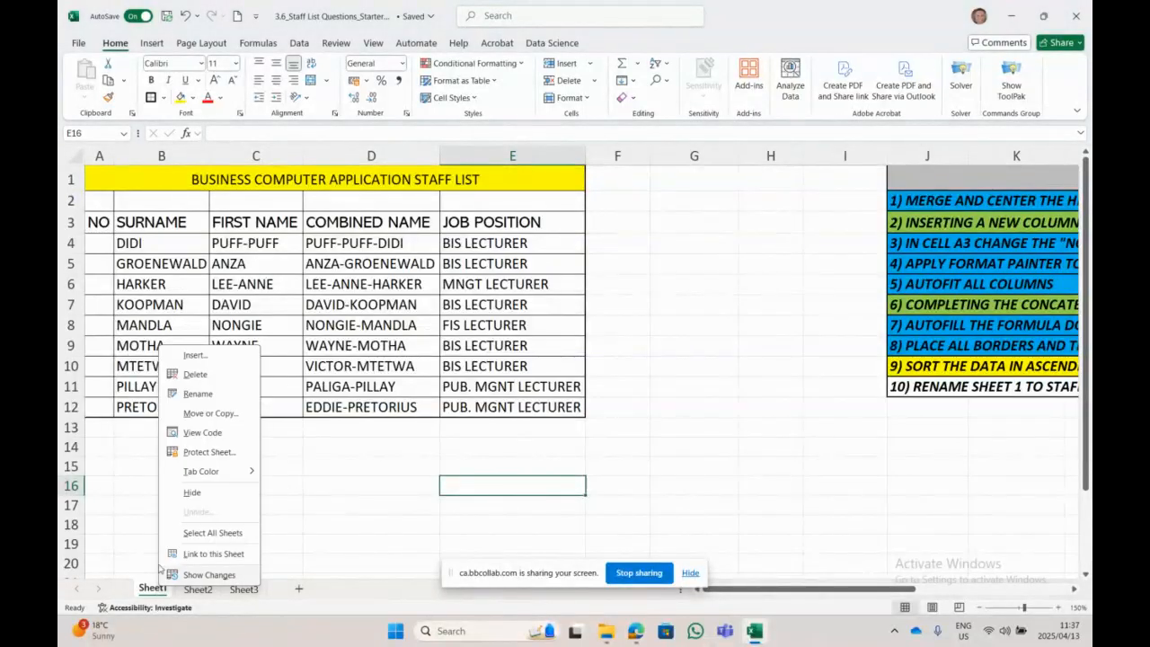
click(207, 596)
click(207, 596)
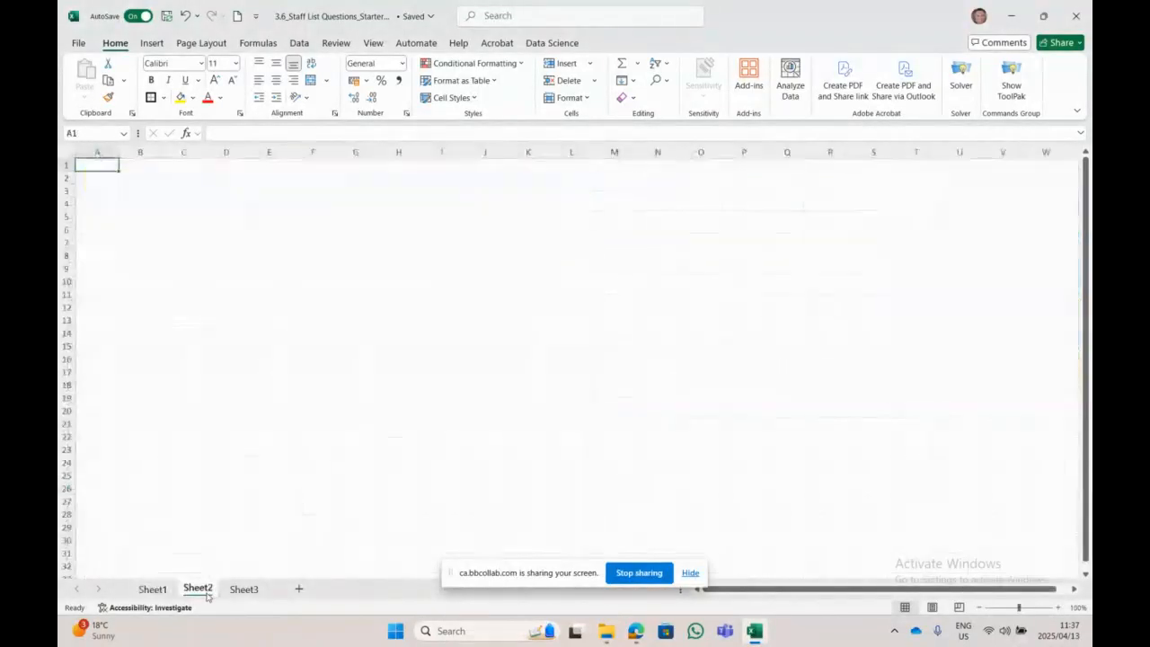
click(253, 592)
Step: Delete the empty Sheet3 so only Sheet1 and Sheet2 remain
right_click(254, 592)
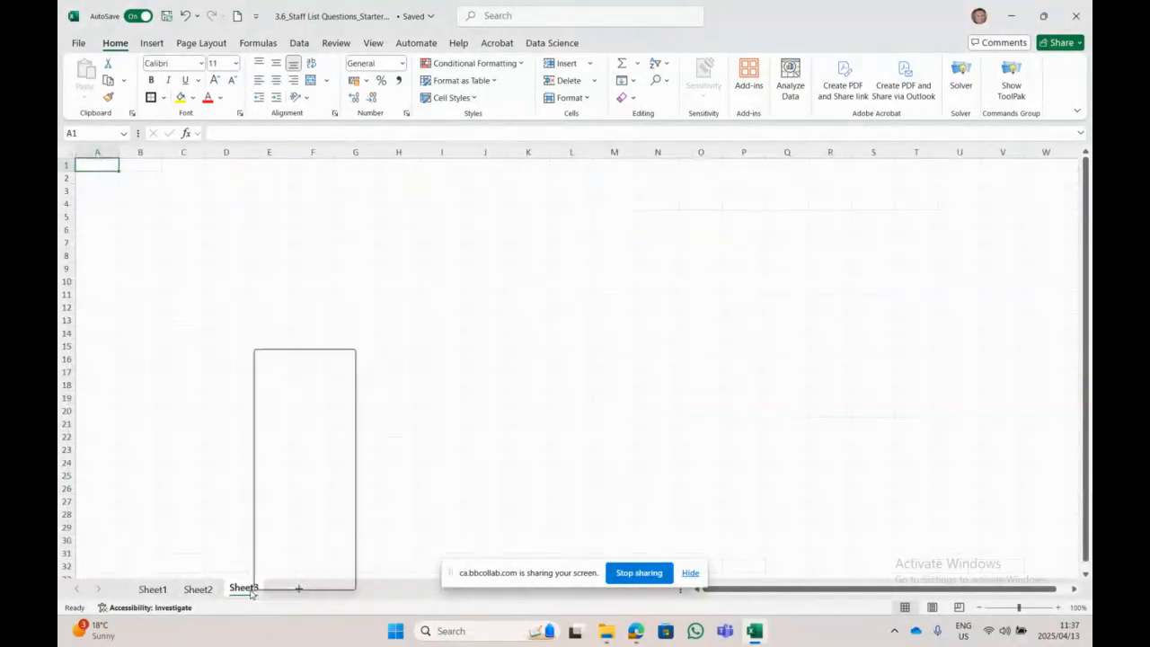
click(303, 383)
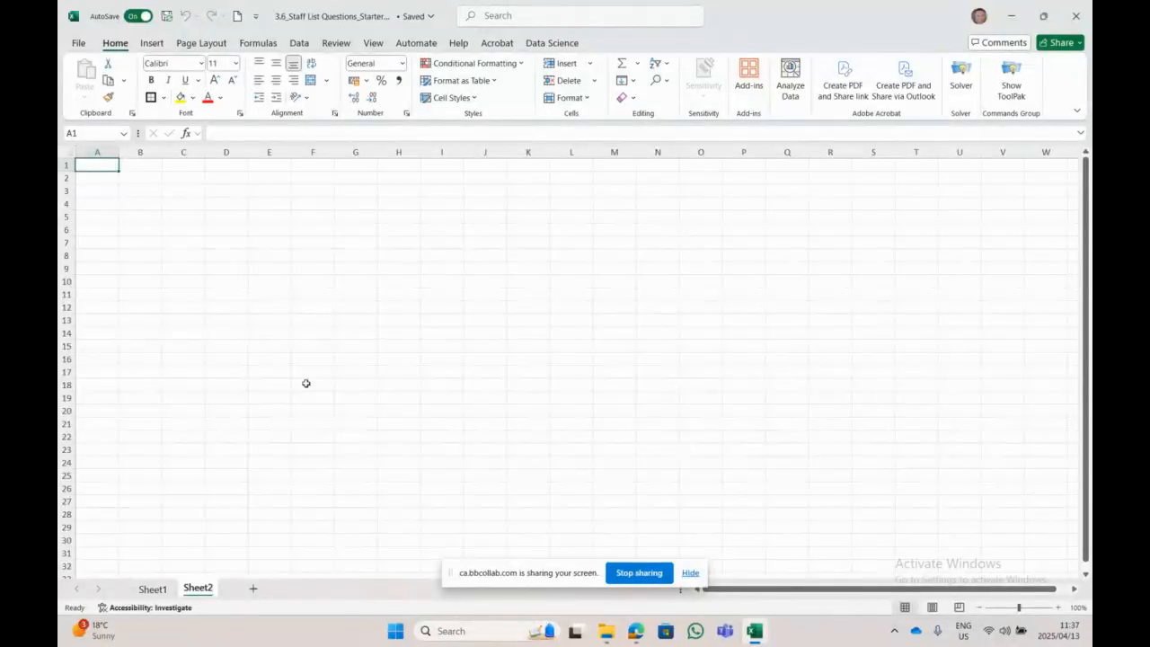
click(229, 335)
drag(612, 295, 647, 296)
click(338, 215)
click(269, 294)
click(270, 333)
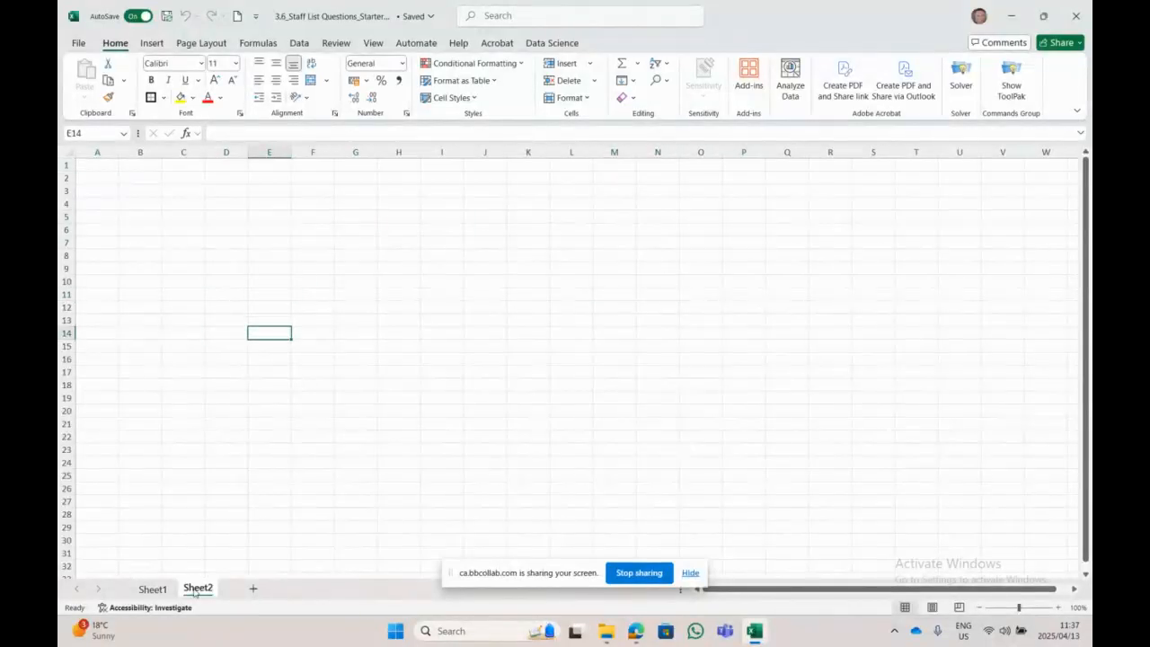
click(183, 346)
drag(614, 369, 613, 361)
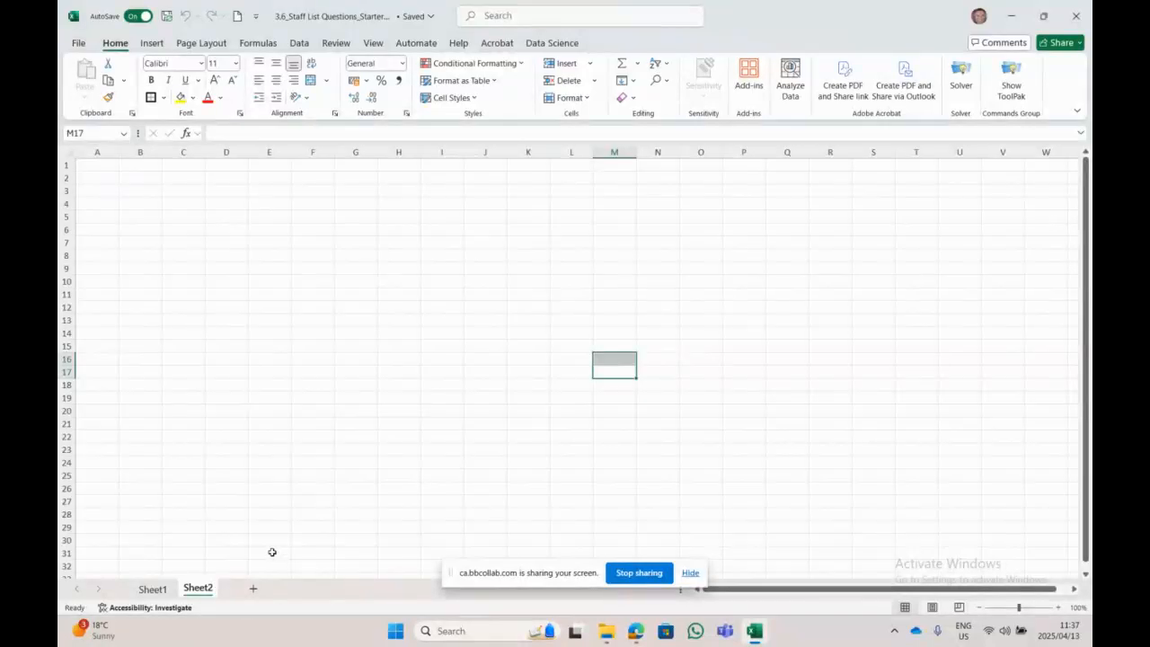
Step: Rename Sheet1 to 'Staff List'
click(158, 592)
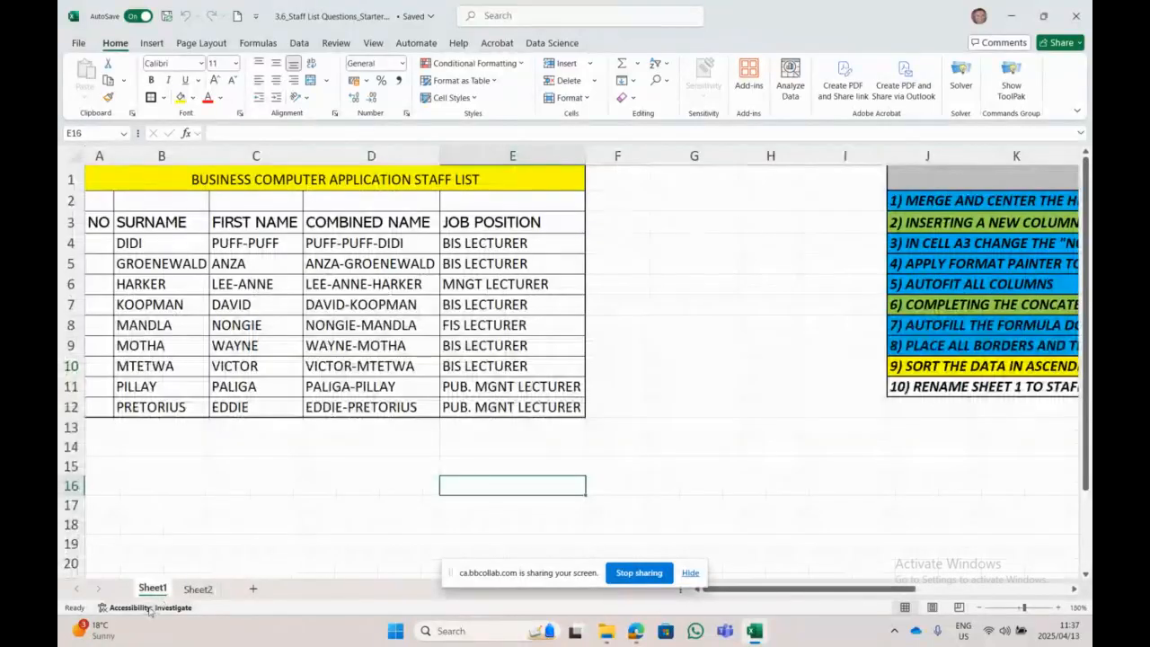
right_click(163, 585)
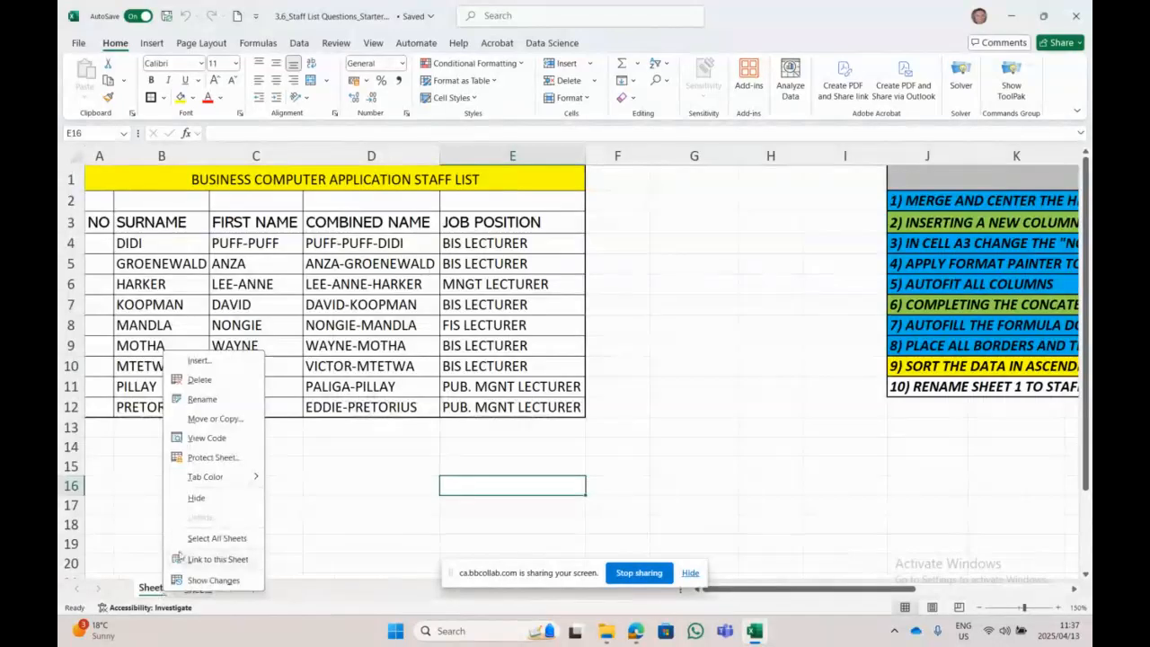
click(214, 402)
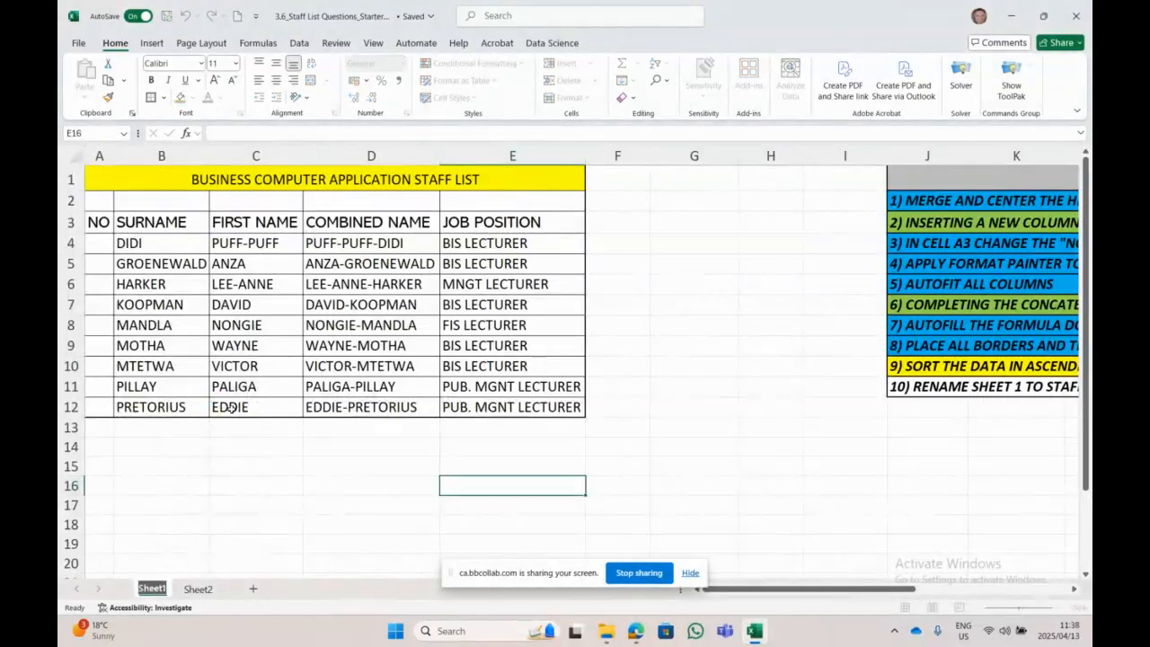
text(Staff K)
text(ist)
key(BackSpace)
key(BackSpace)
key(BackSpace)
key(BackSpace)
text(List)
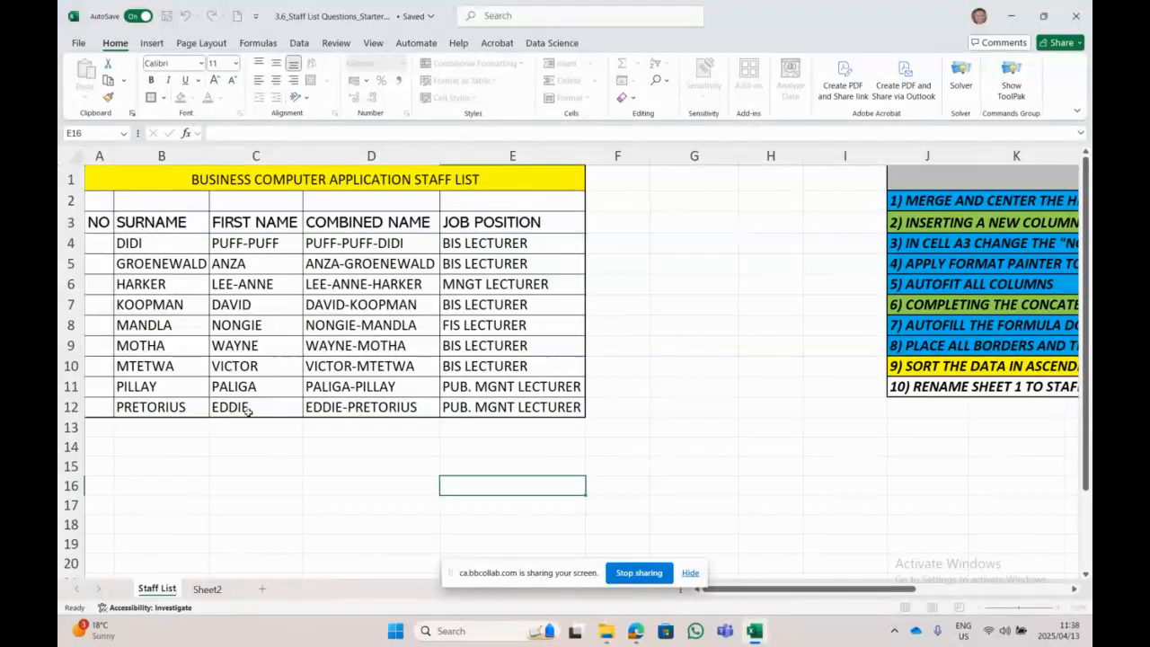
click(630, 415)
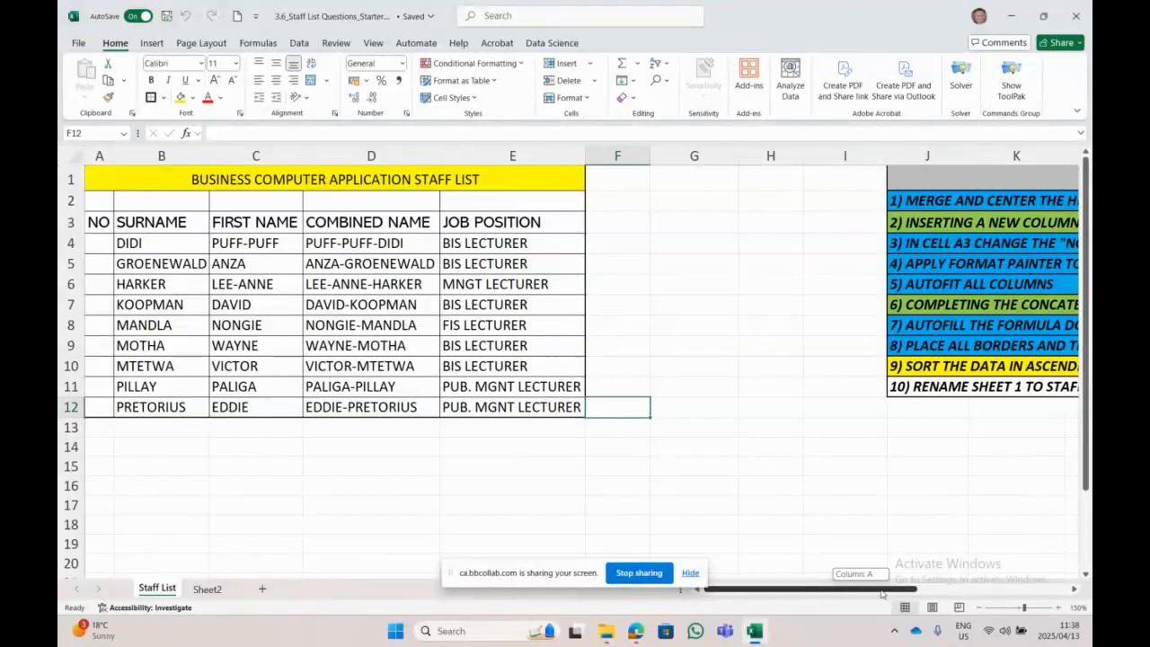
Step: Set the Staff List tab colour to Light Blue
scroll(876, 593, right, 3)
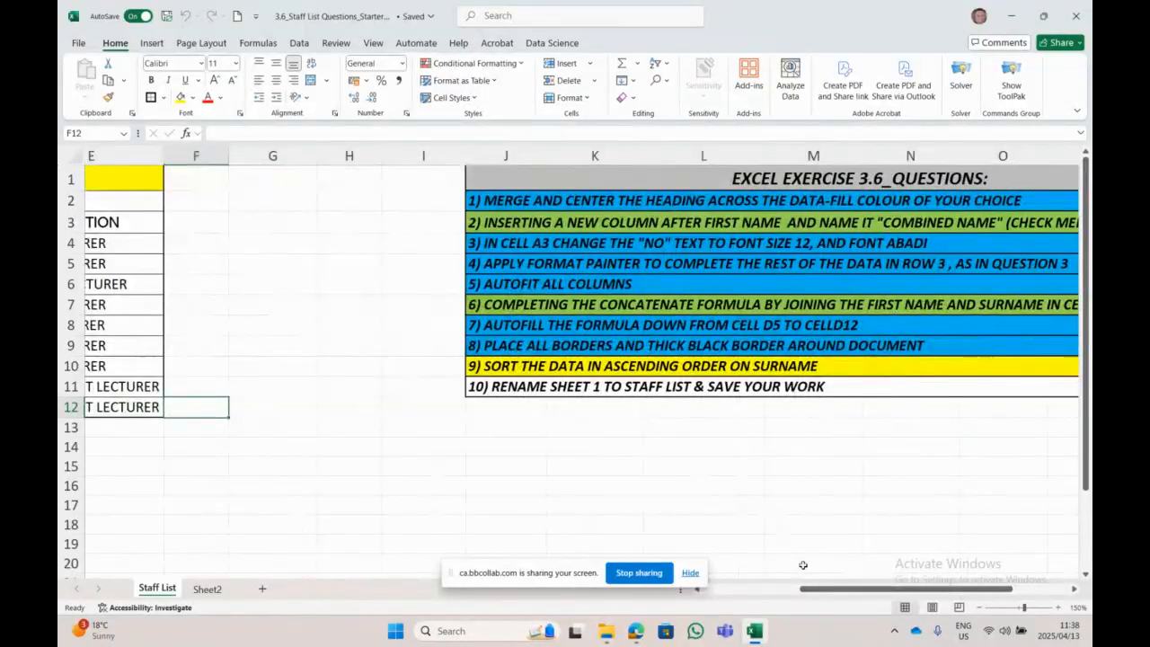
drag(803, 590, 587, 595)
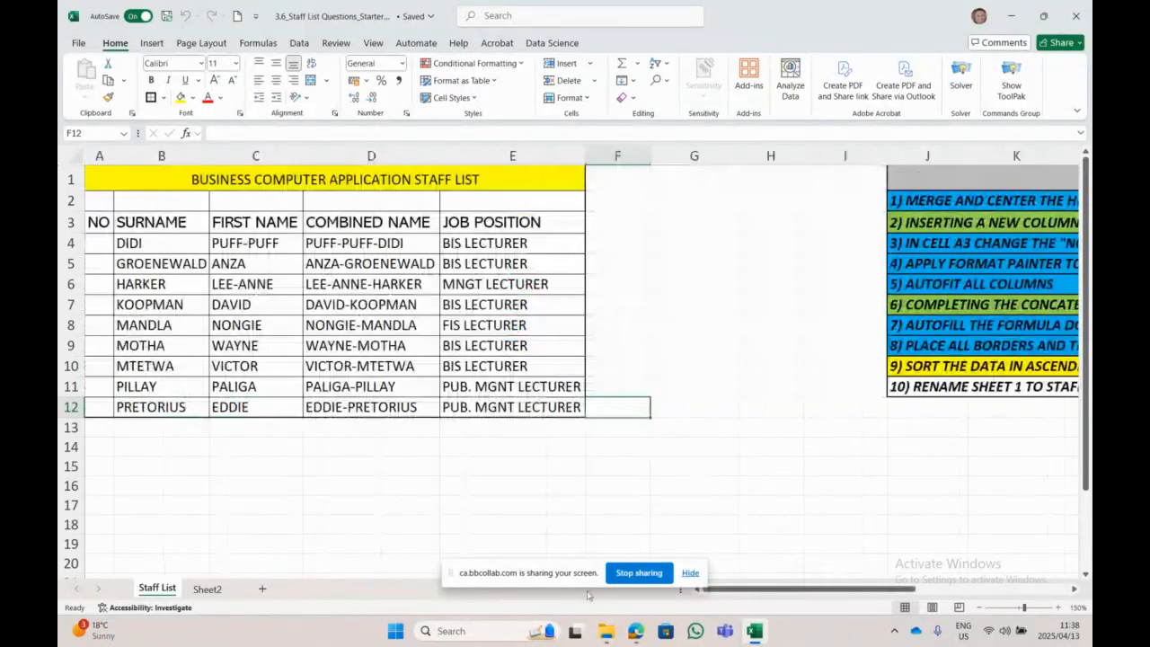
right_click(155, 588)
mouse_move(193, 477)
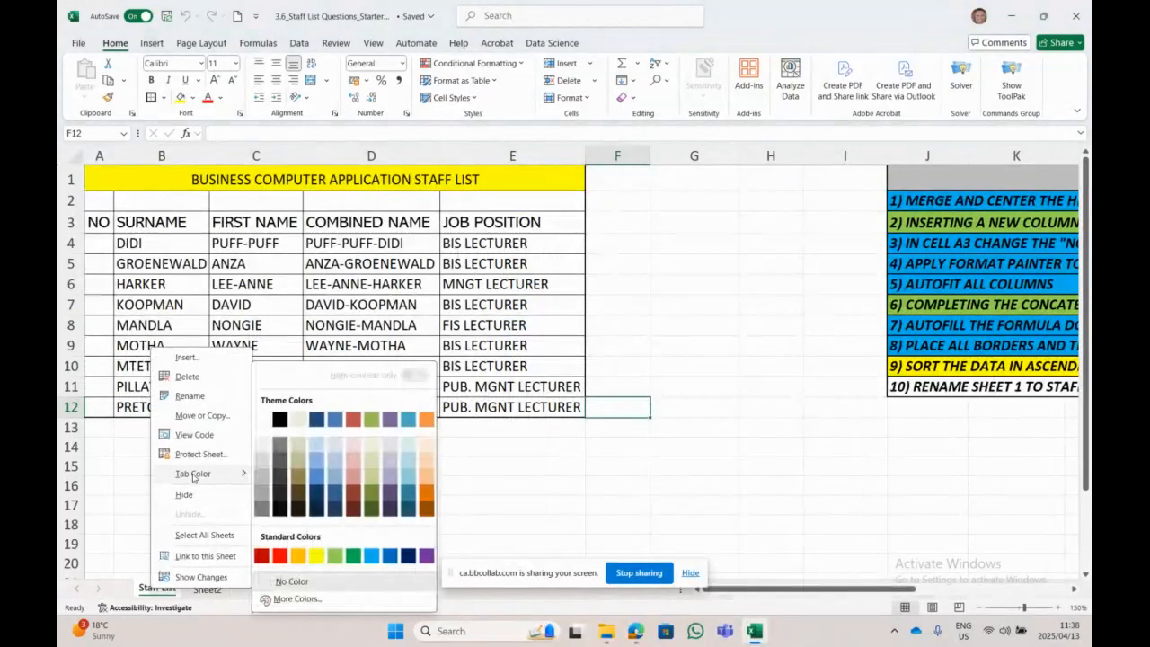
click(371, 556)
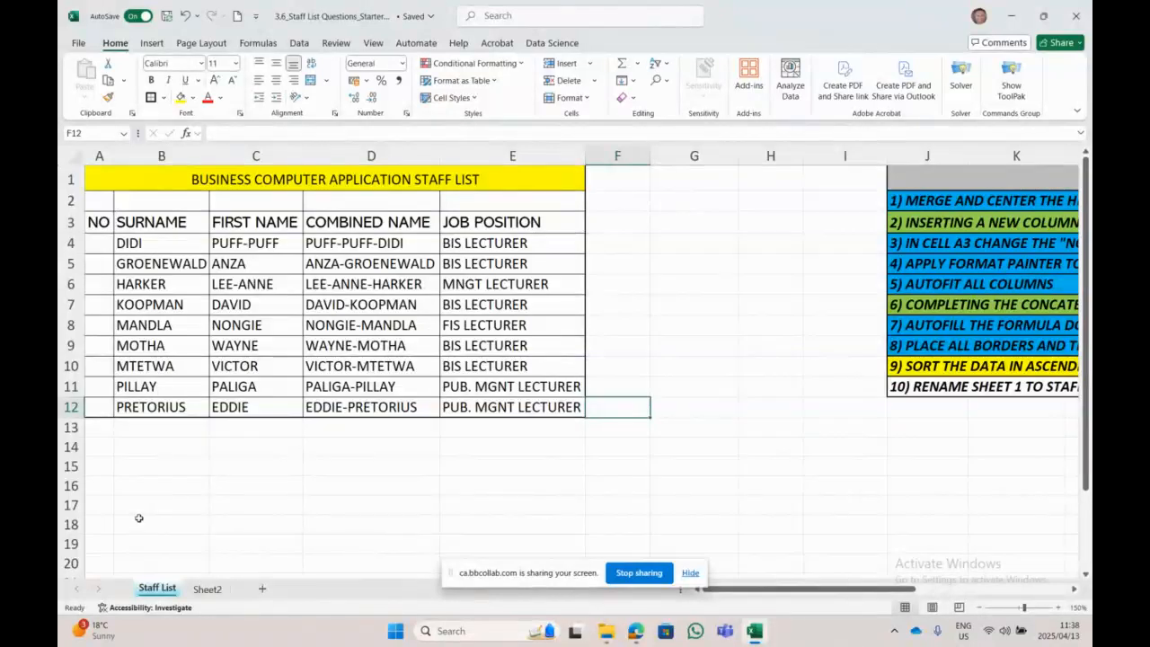
right_click(196, 589)
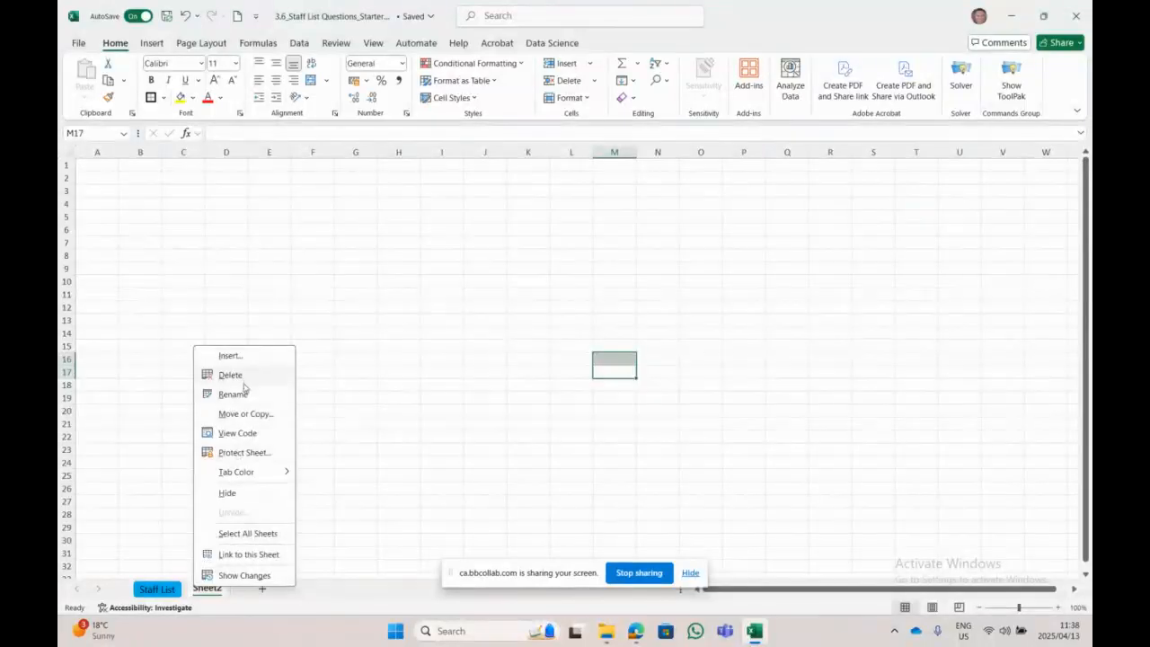
click(230, 357)
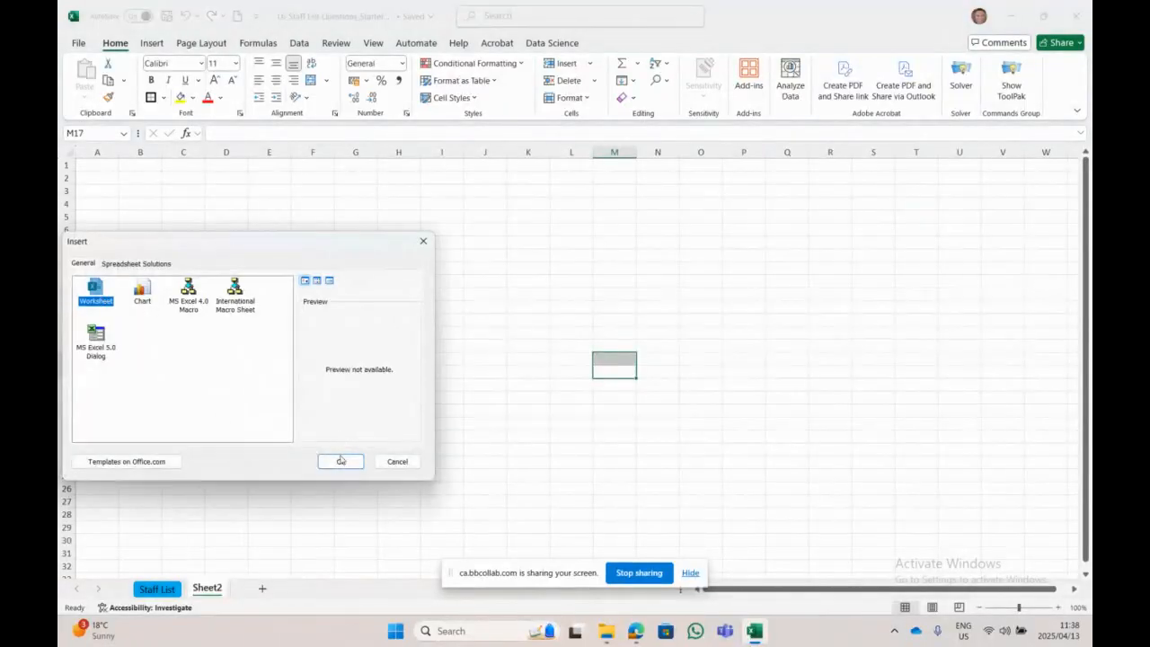
click(341, 460)
click(243, 593)
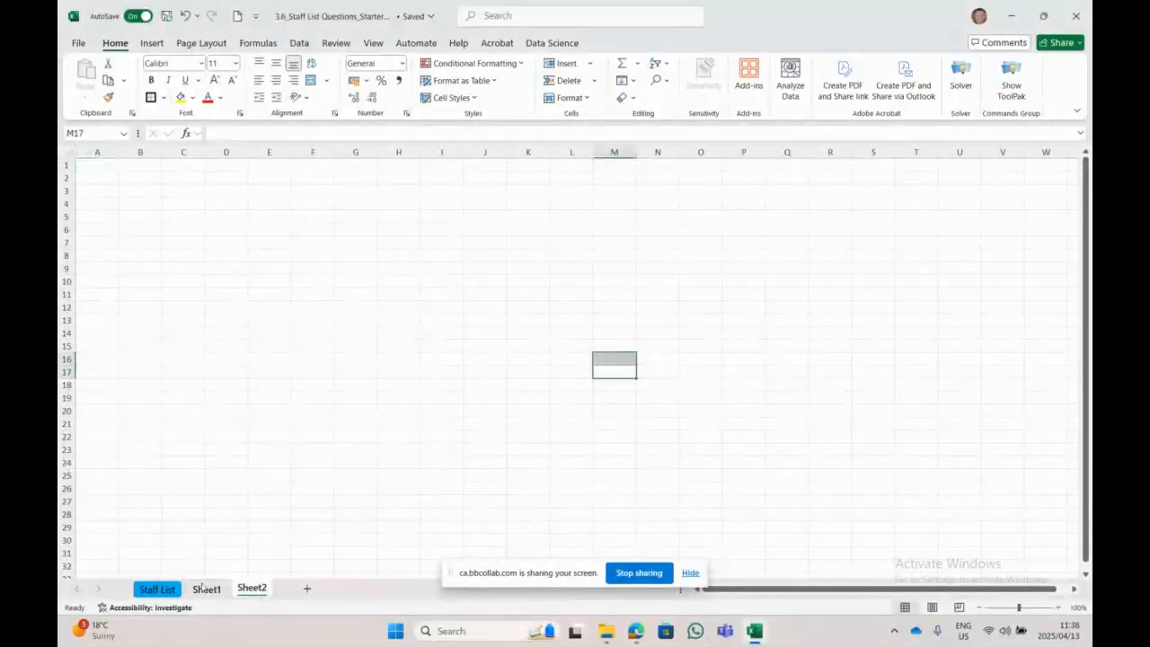
click(206, 592)
right_click(218, 593)
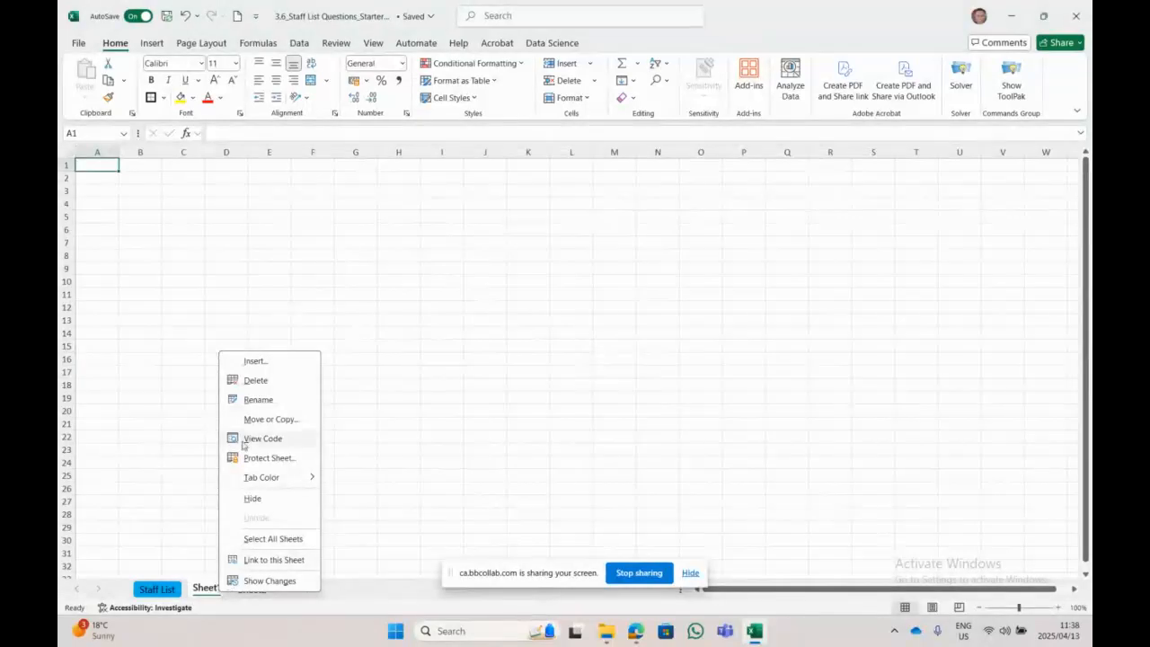
click(264, 379)
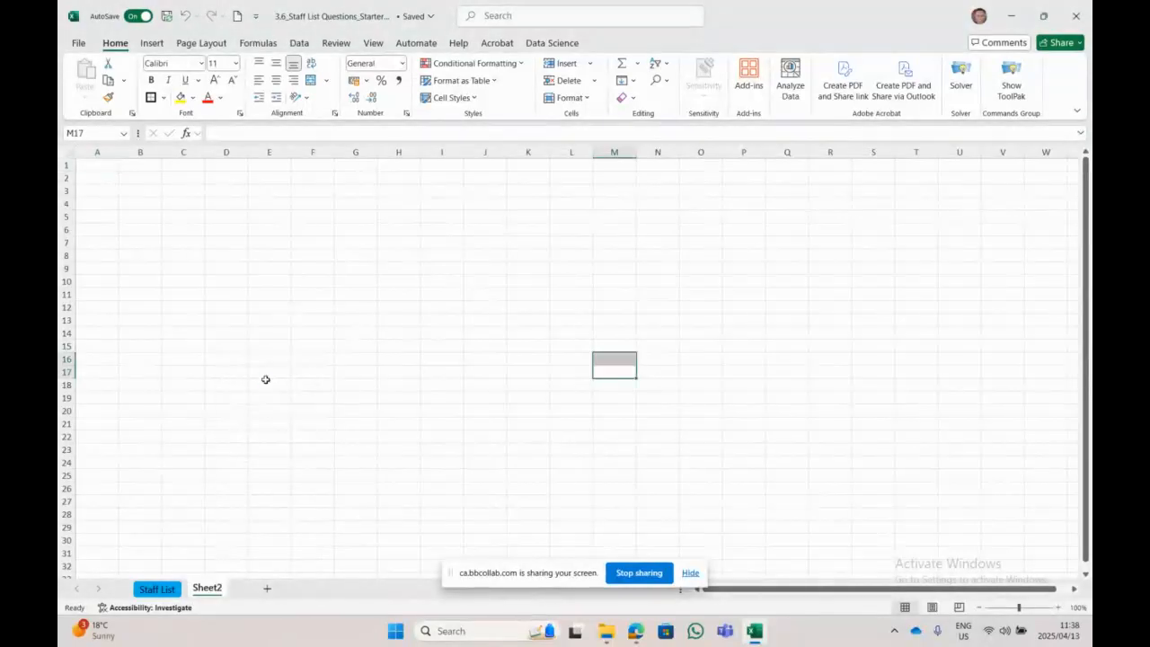
right_click(212, 591)
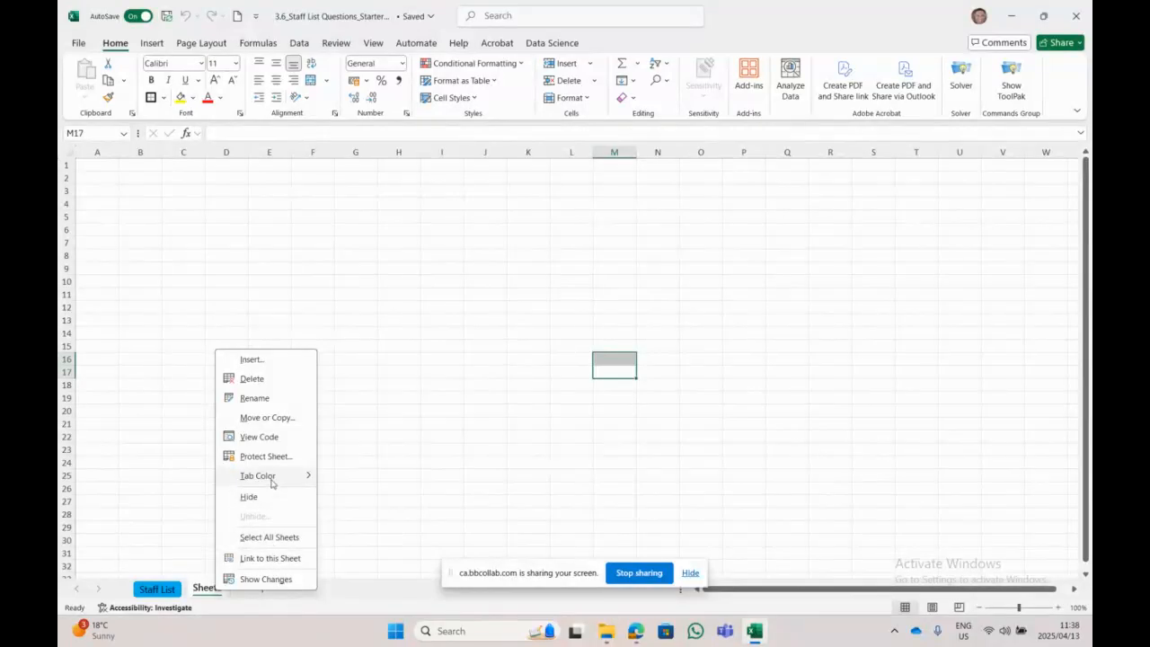
mouse_move(272, 484)
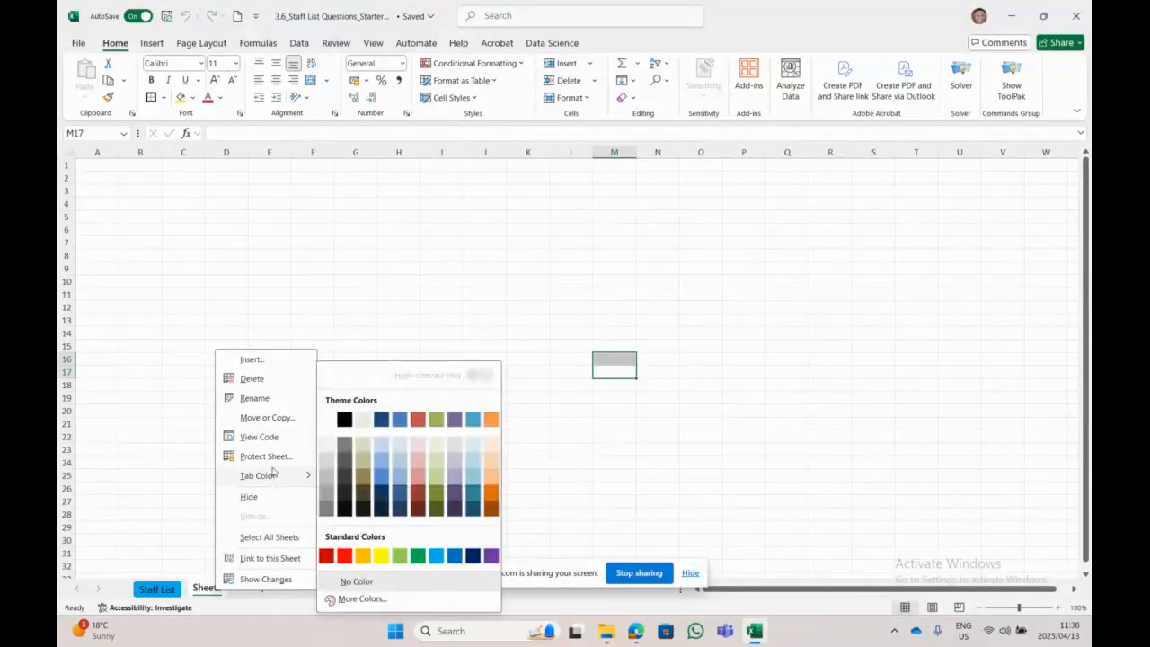
click(199, 588)
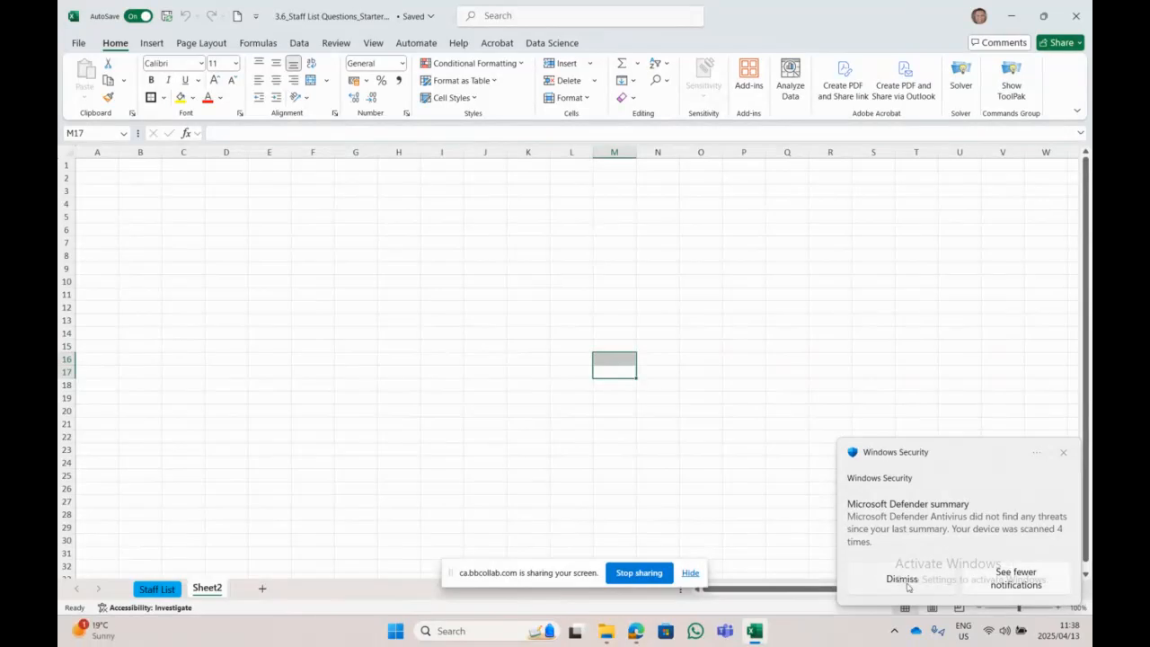
click(1062, 453)
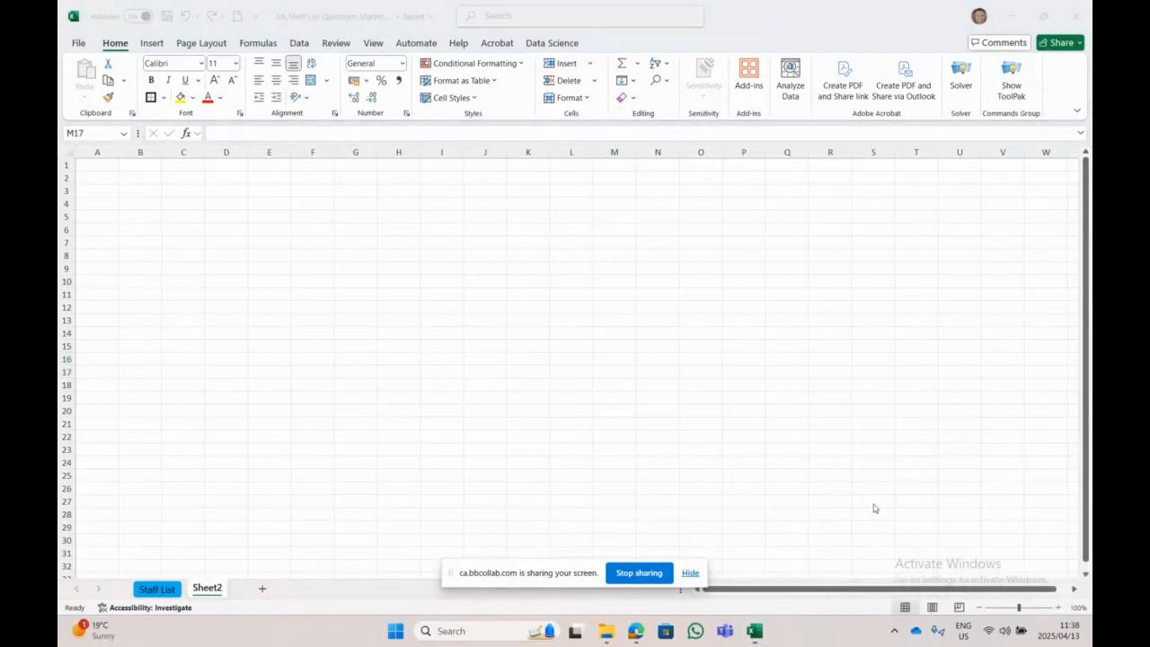
click(492, 396)
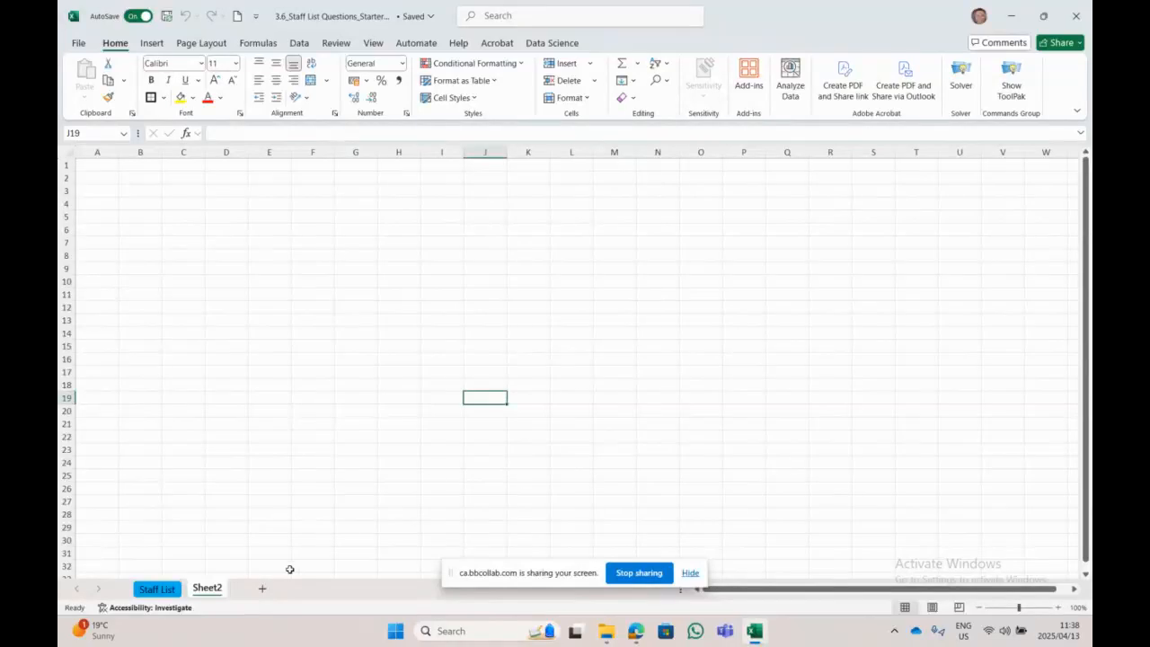
mouse_move(212, 590)
mouse_down()
mouse_move(195, 580)
mouse_move(165, 589)
mouse_up()
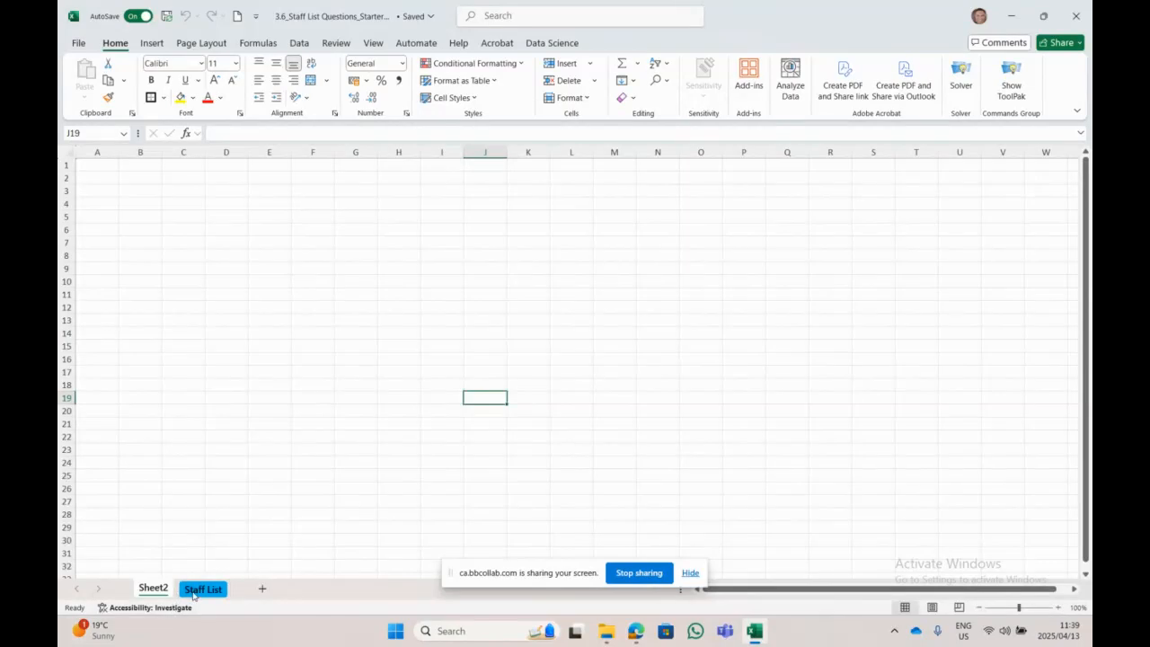
Step: Move the Staff List tab back in front of Sheet2 and display Staff List
click(194, 590)
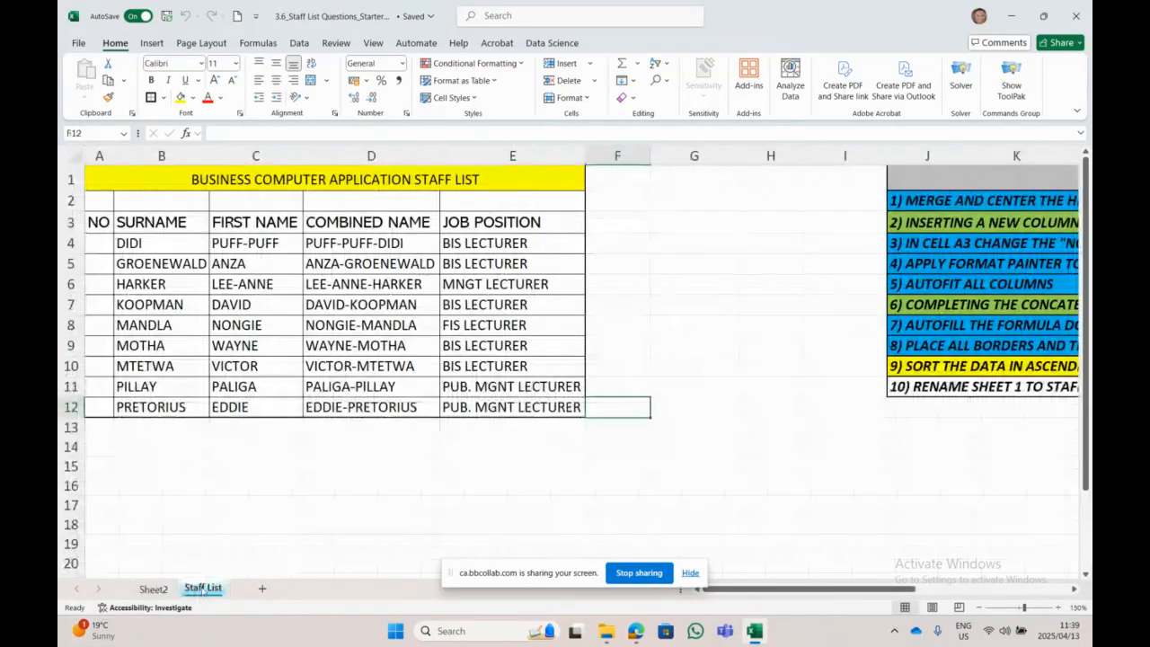
drag(203, 589, 201, 587)
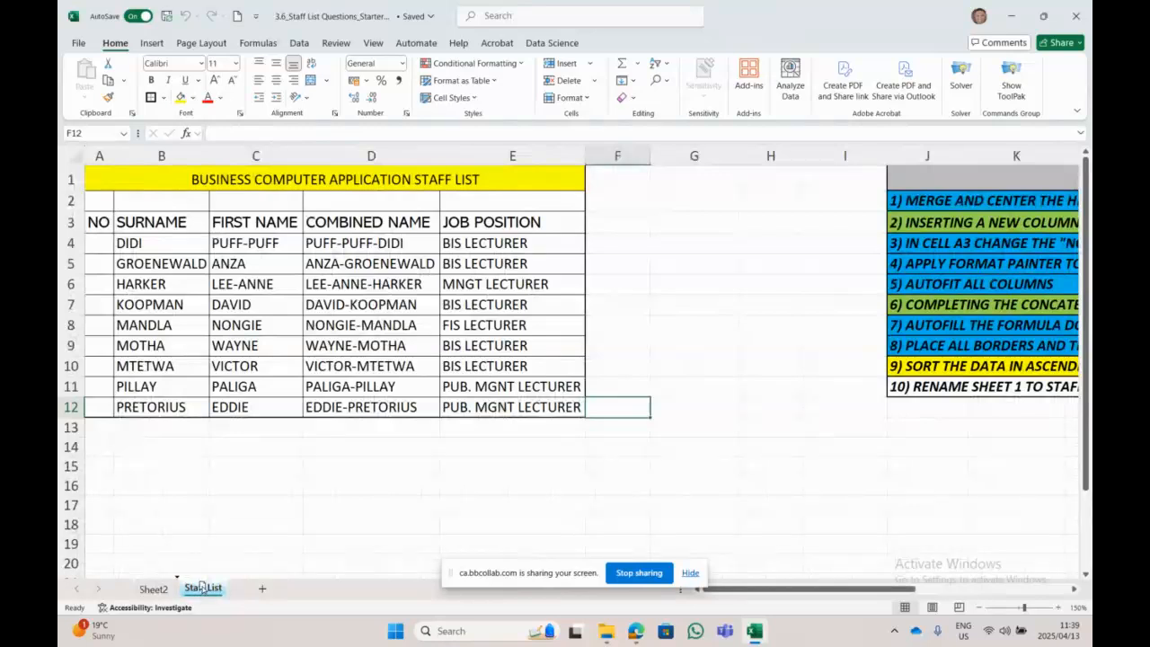
mouse_move(201, 587)
mouse_down()
mouse_move(166, 590)
mouse_move(297, 593)
mouse_move(135, 592)
mouse_up()
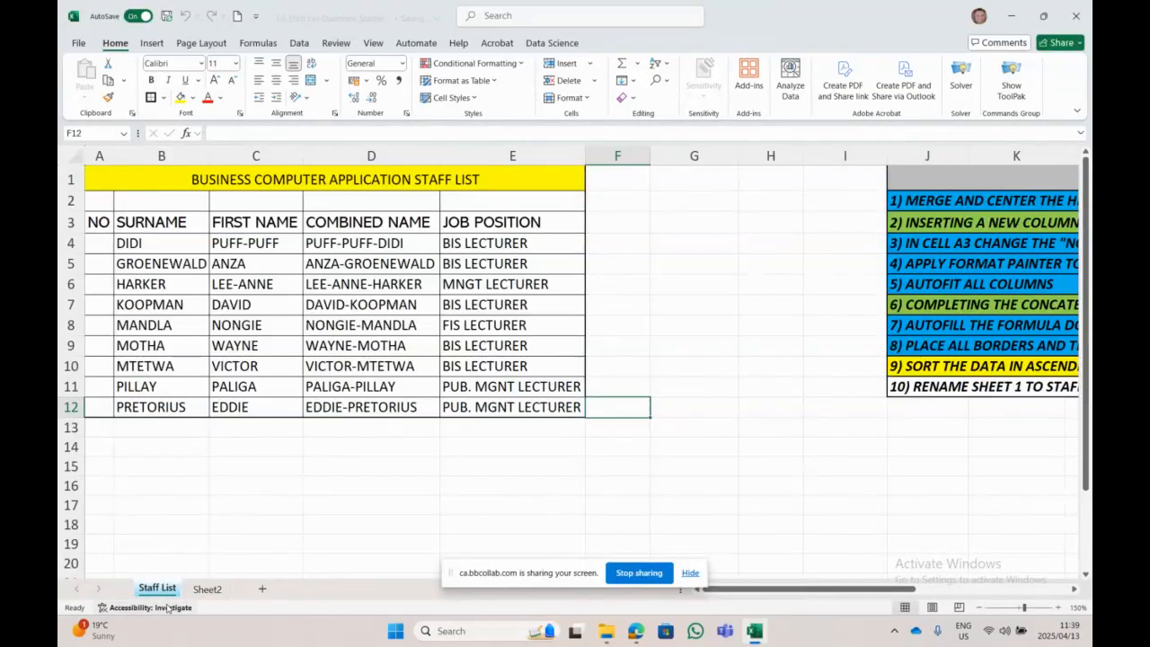
click(203, 589)
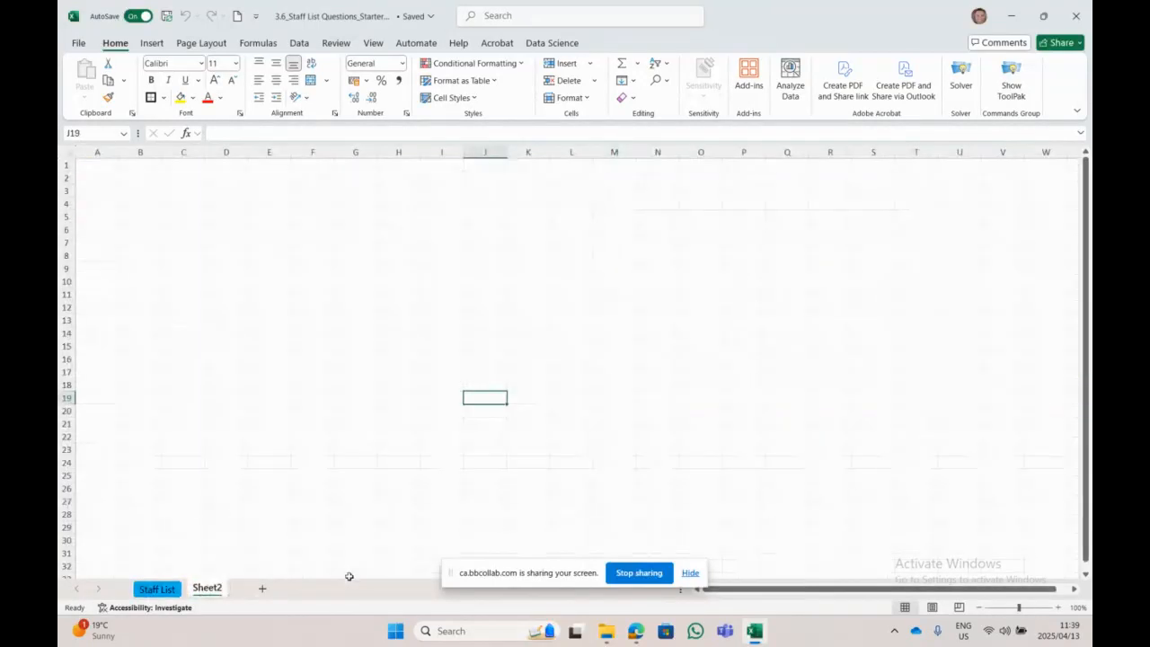
click(156, 588)
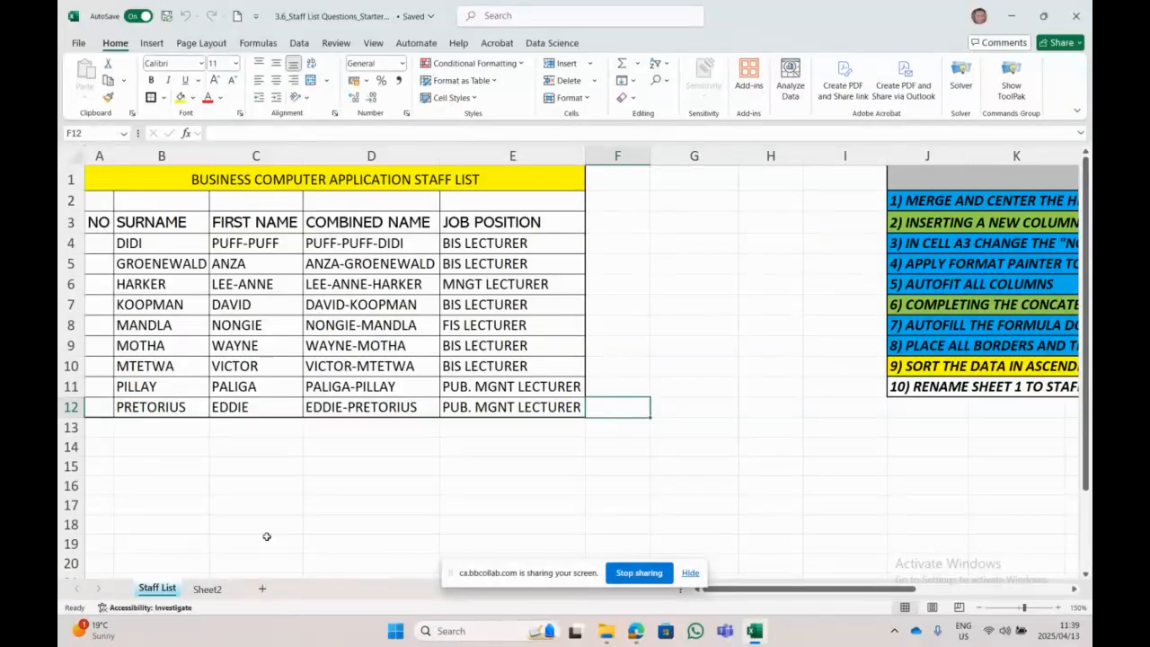
Step: Enter 1 in A4 and fill it down to A12 as a 1–9 series
click(104, 243)
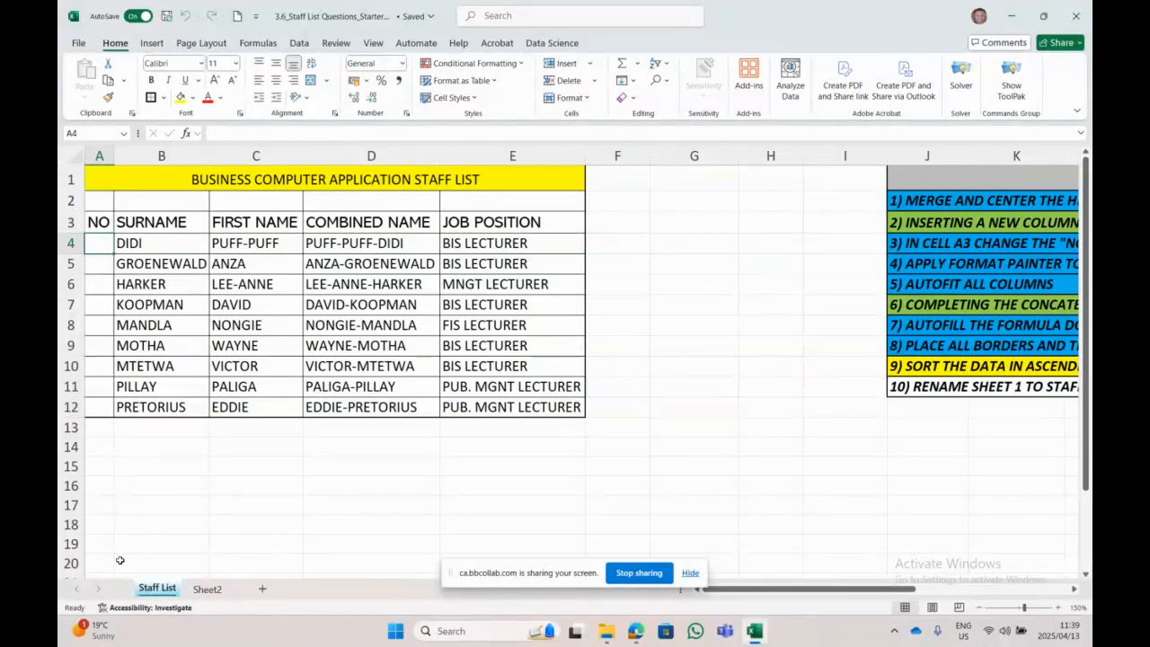
text(1)
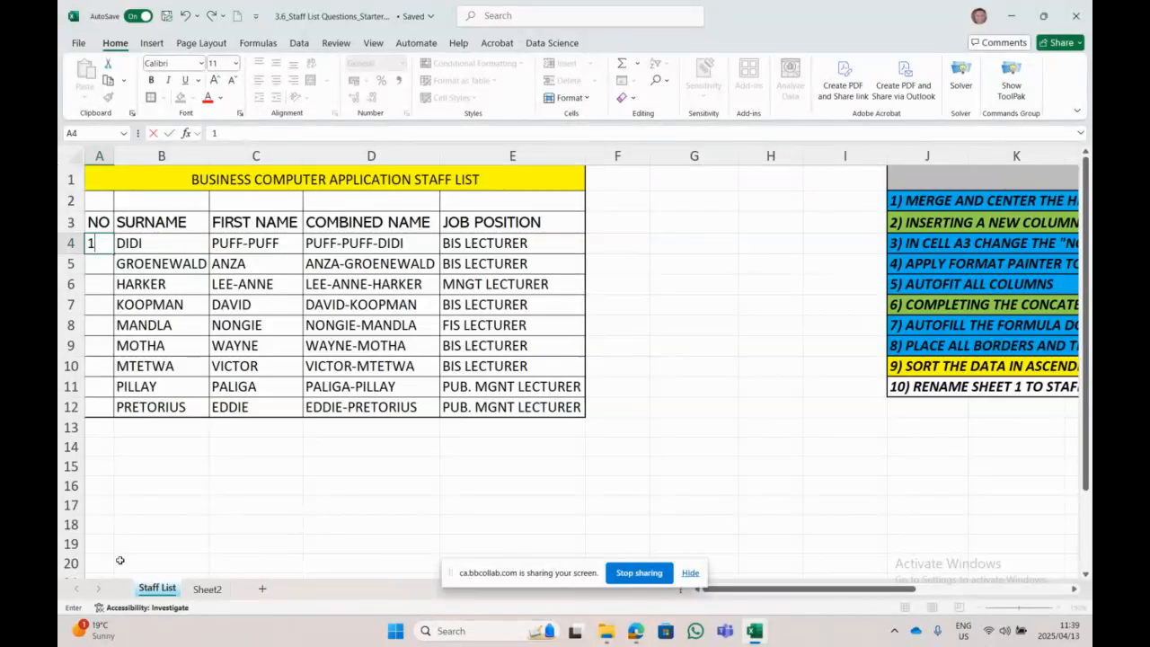
click(477, 505)
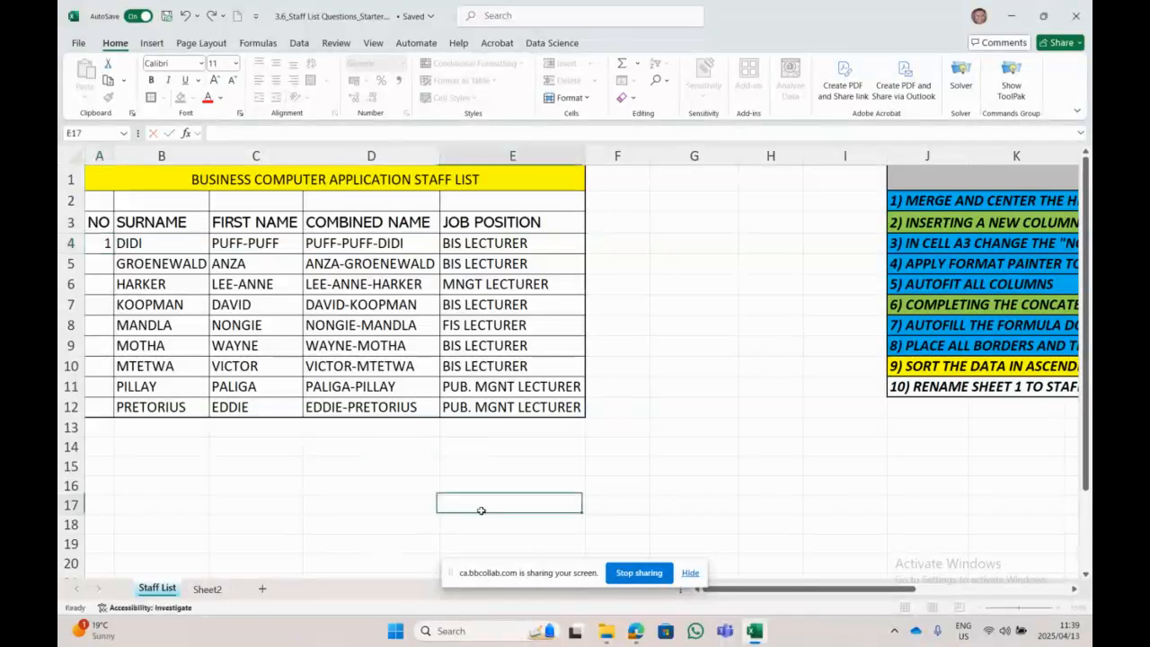
click(98, 242)
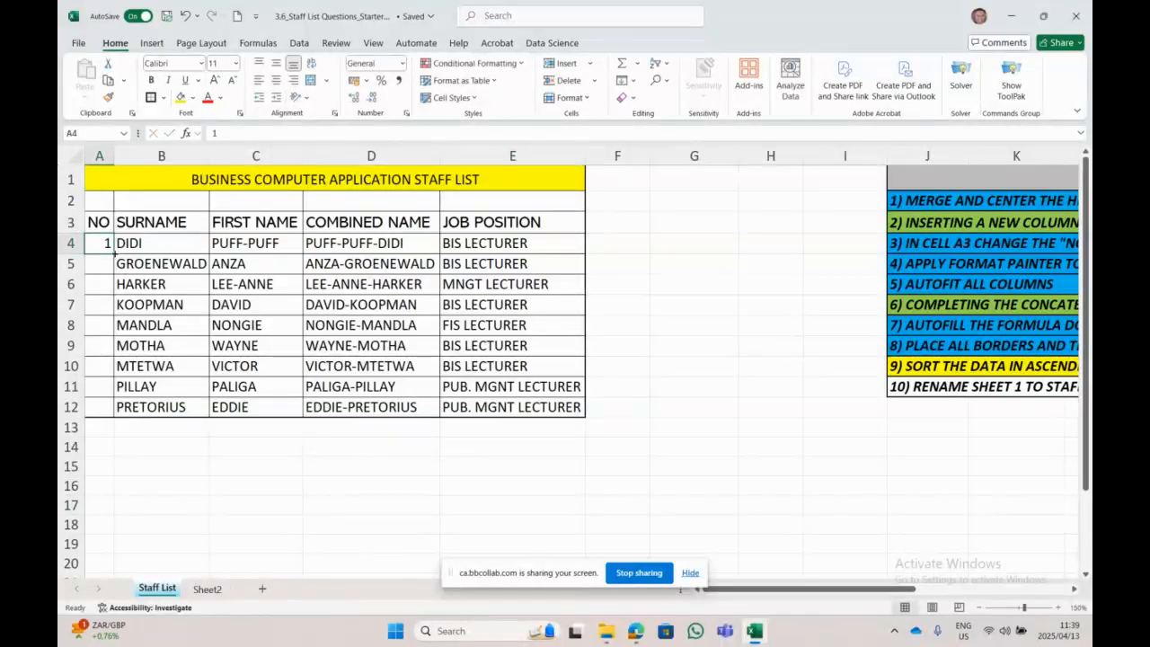
drag(114, 253, 114, 417)
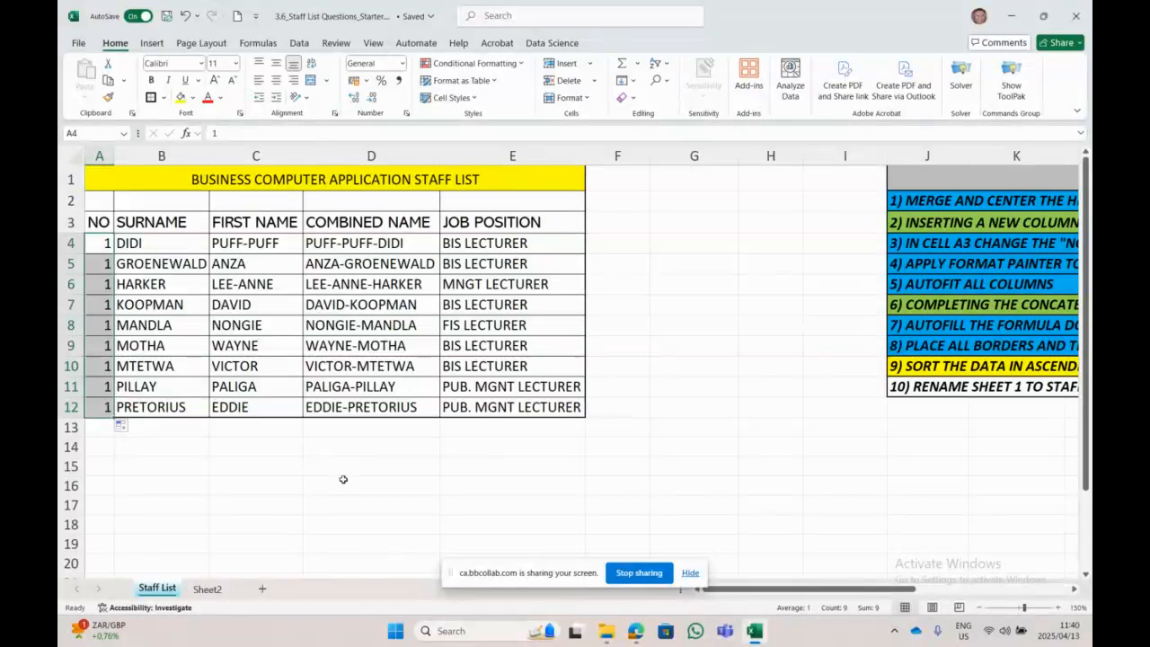
click(131, 429)
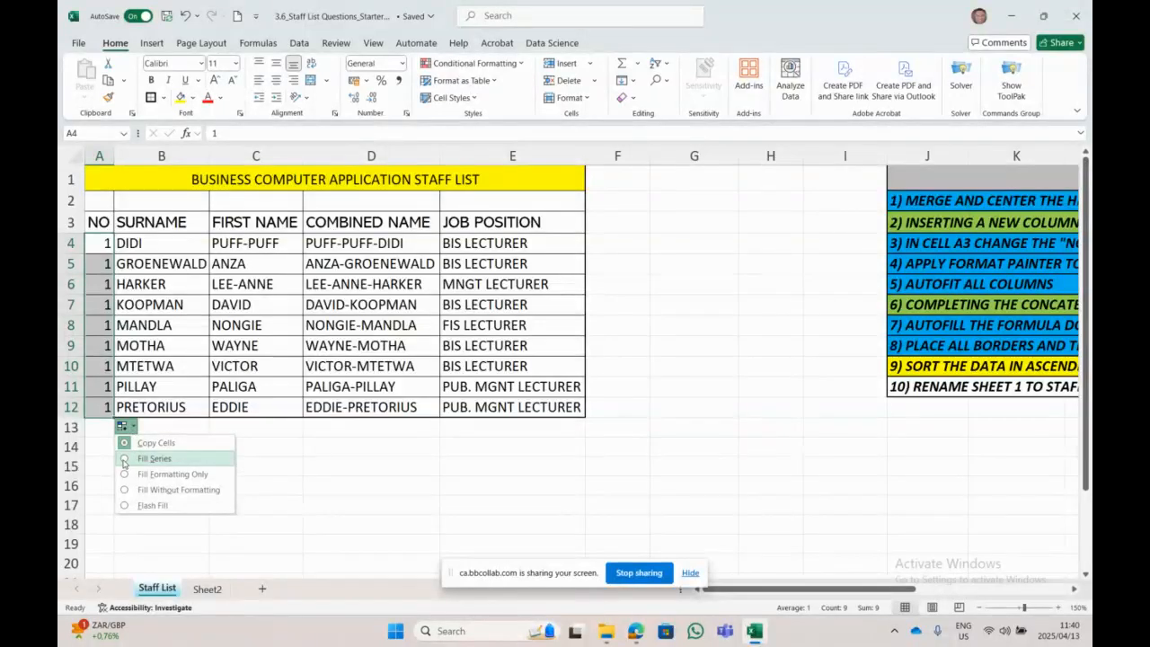
click(123, 460)
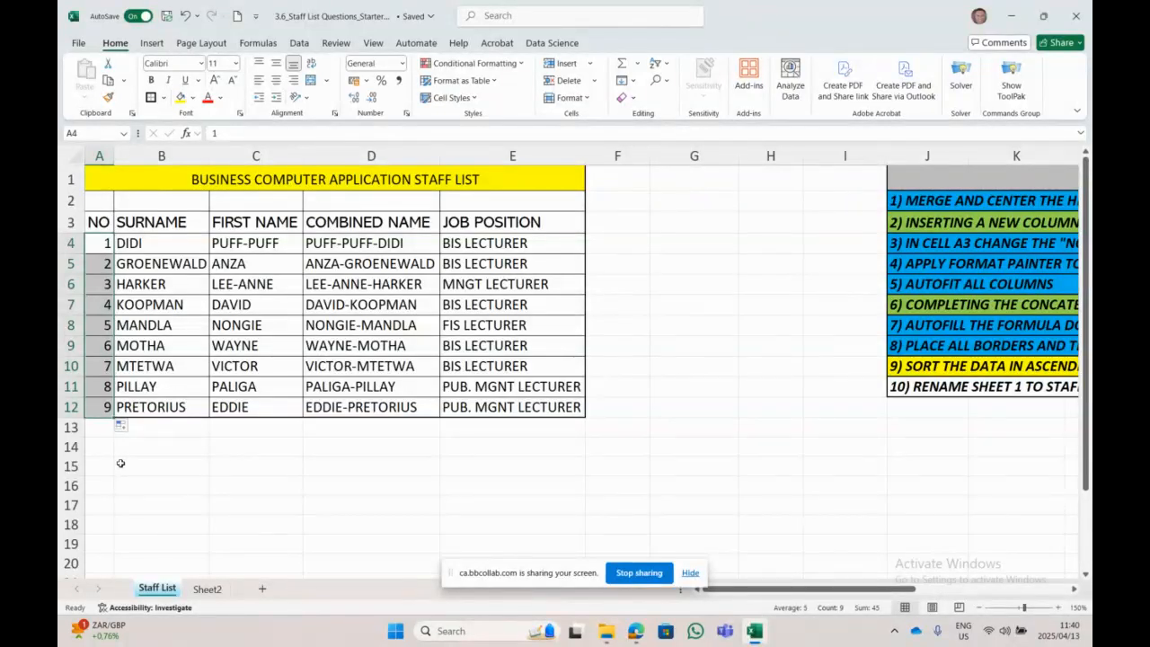
Step: Type January in G8 and February in G9
click(672, 321)
text(Ja)
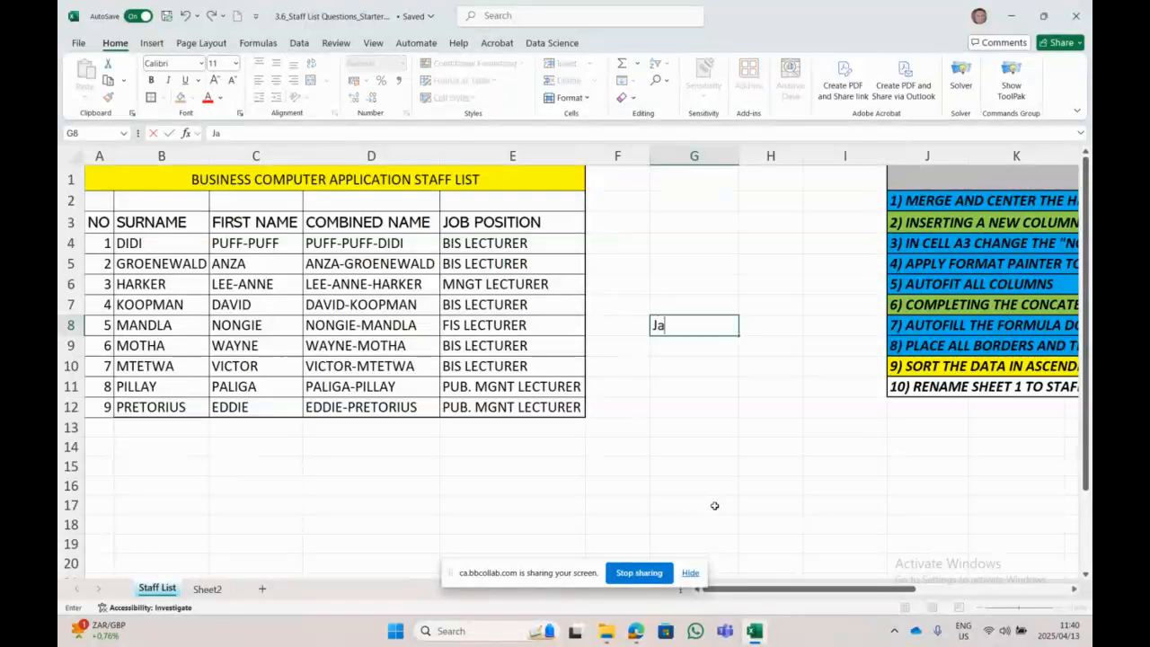
text(nuary)
click(714, 504)
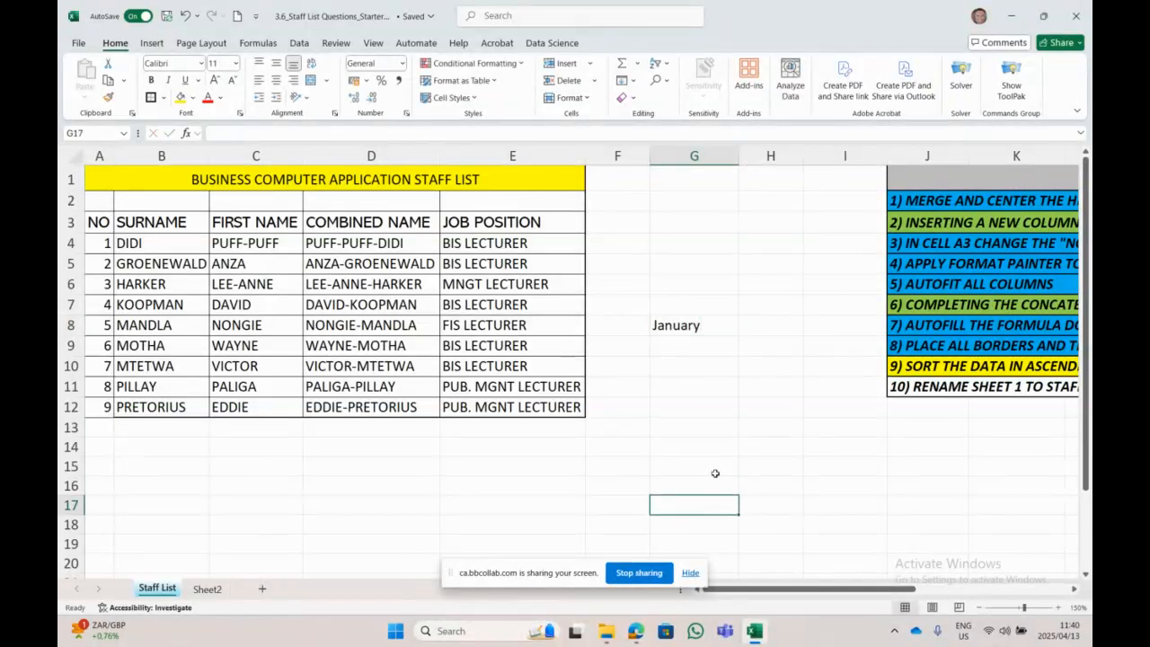
click(693, 350)
text(February)
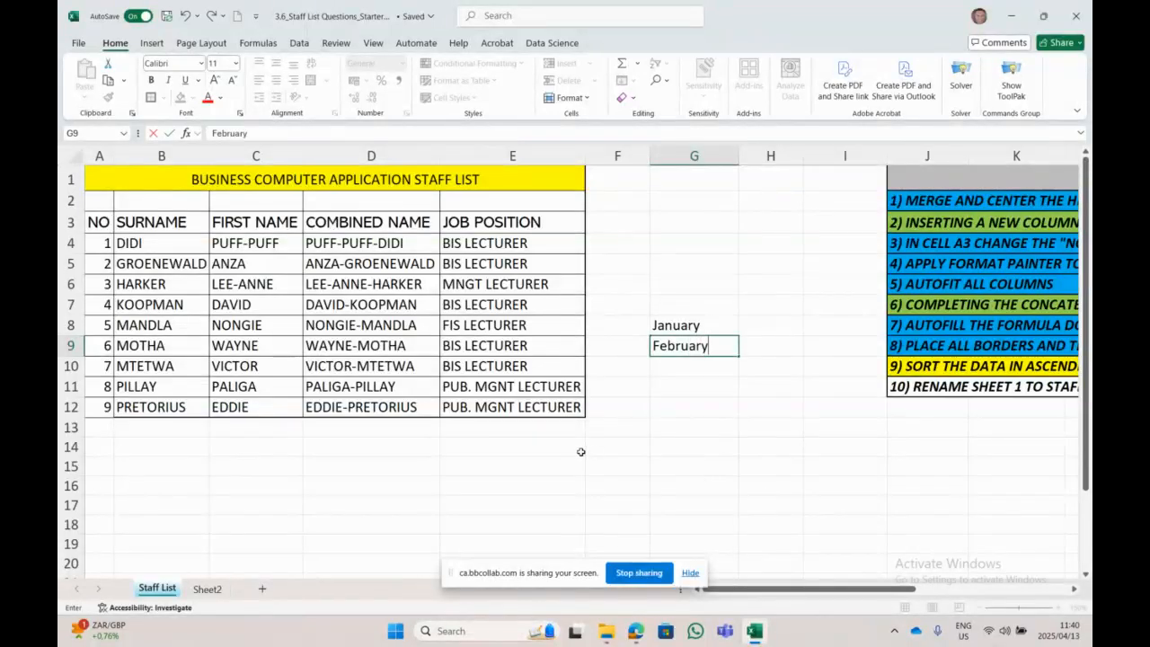
click(665, 404)
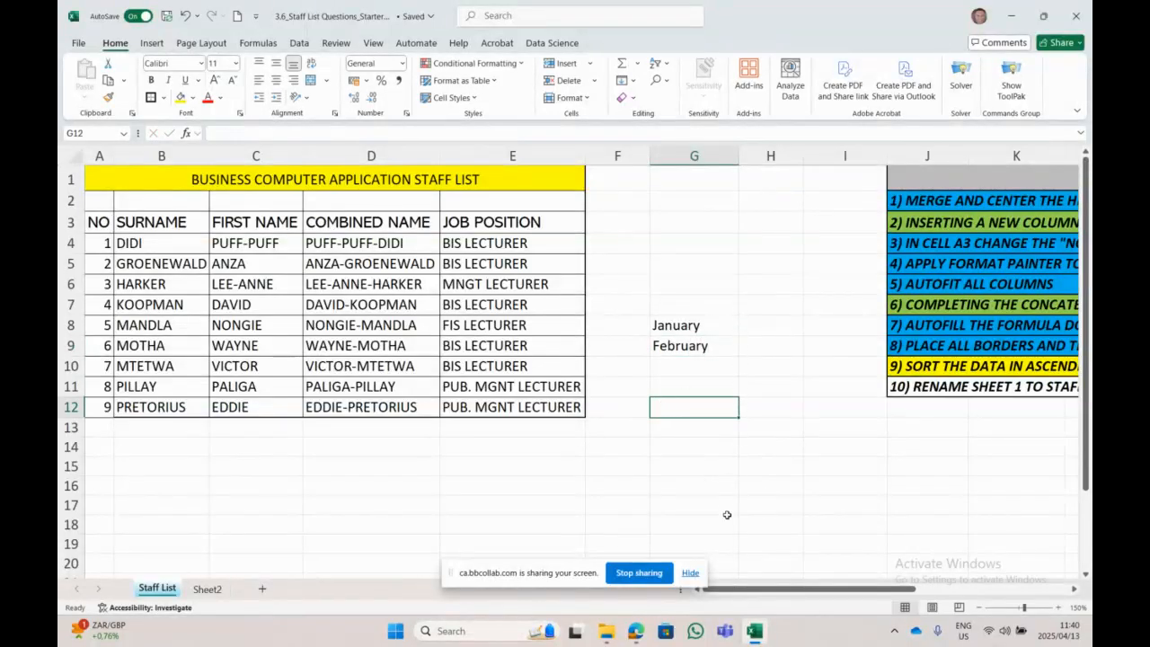
Step: Fill the months down to G19, then clear G8:G19
click(716, 328)
drag(738, 335, 732, 551)
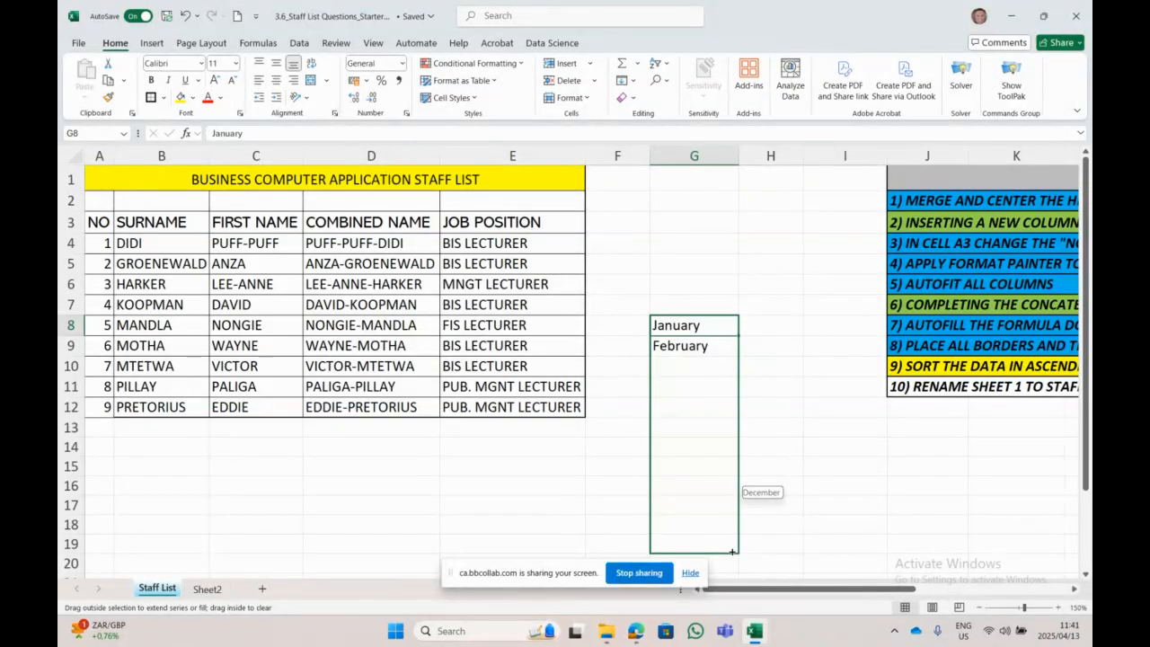
drag(732, 551, 732, 551)
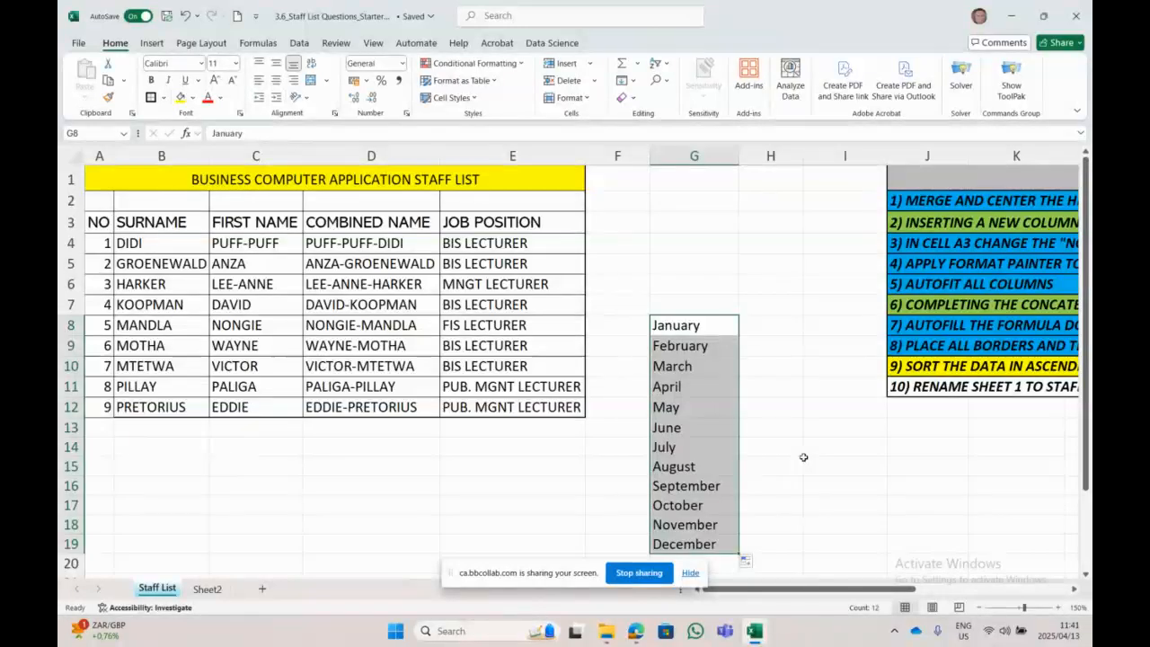
key(Delete)
click(803, 458)
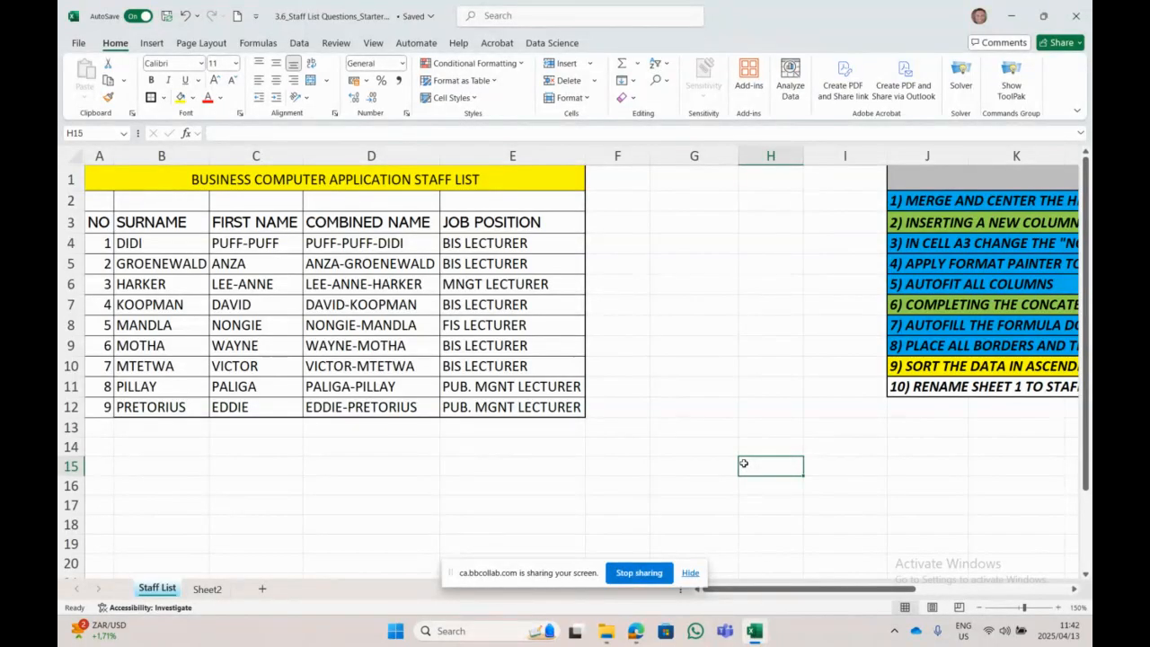
click(368, 245)
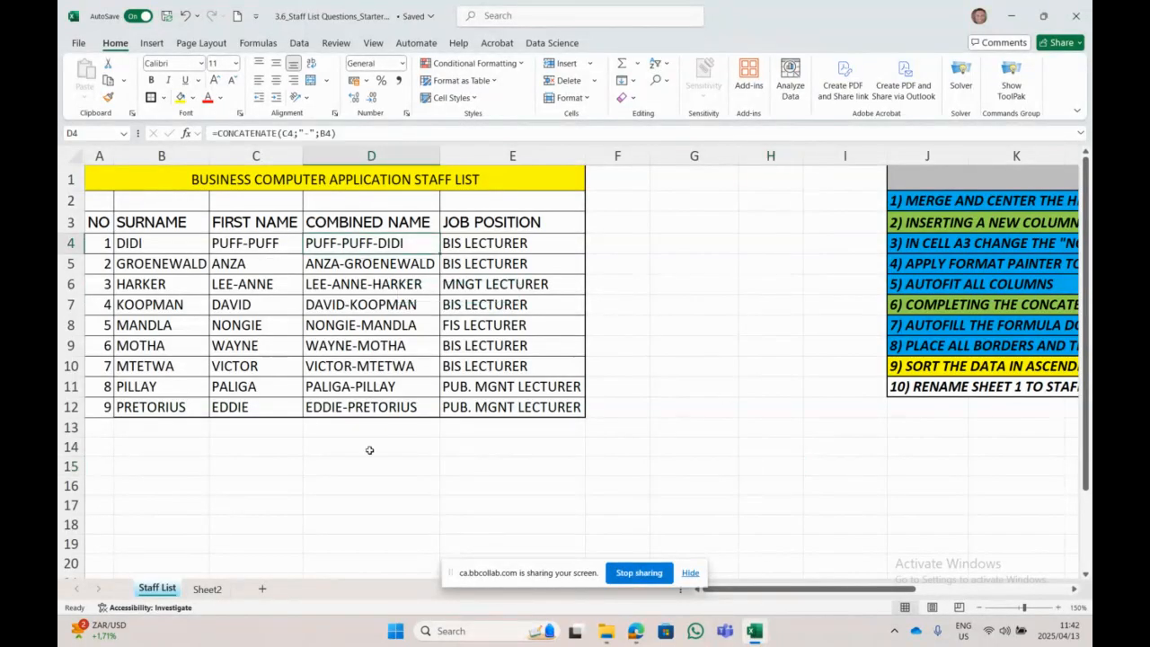
click(381, 173)
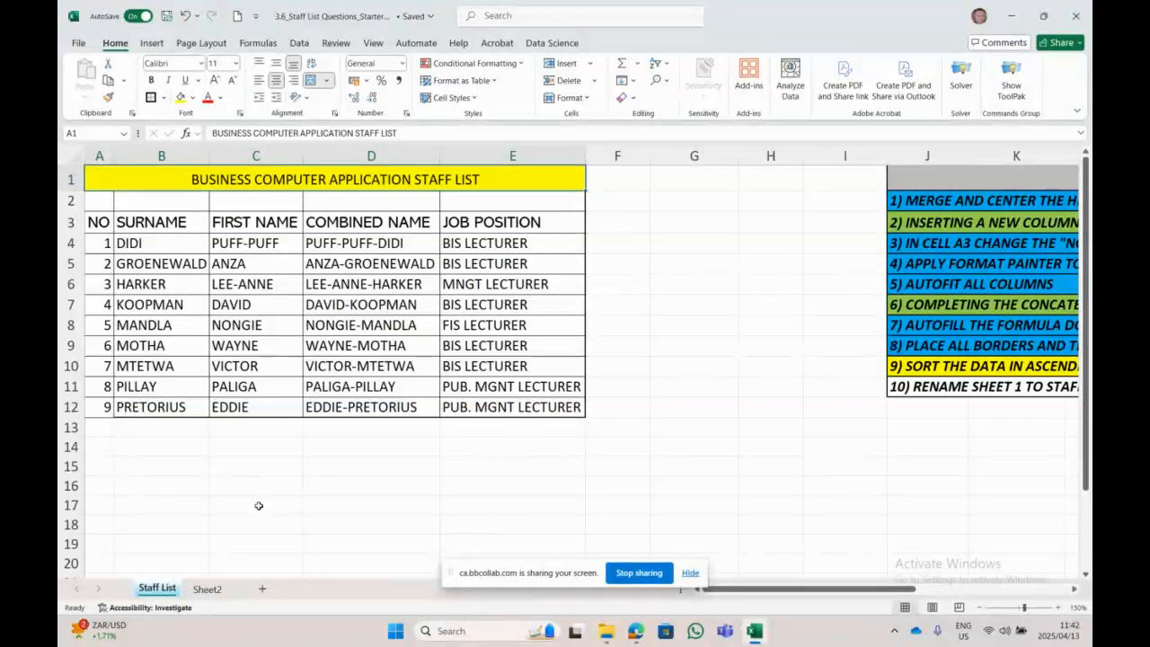
click(124, 222)
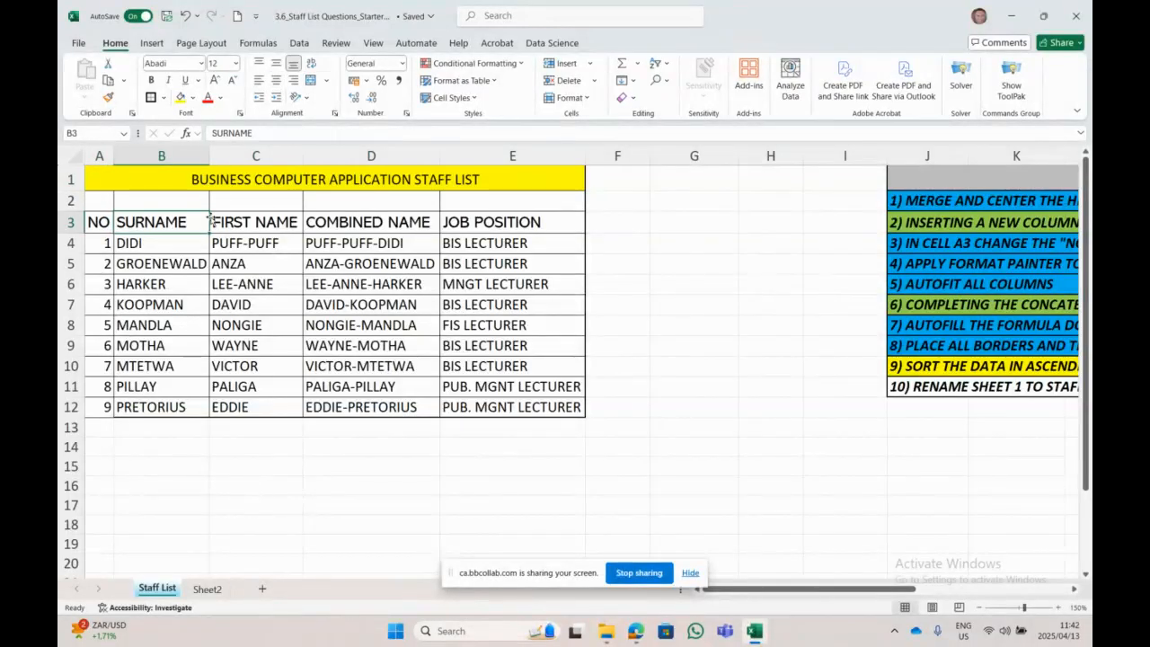
click(238, 224)
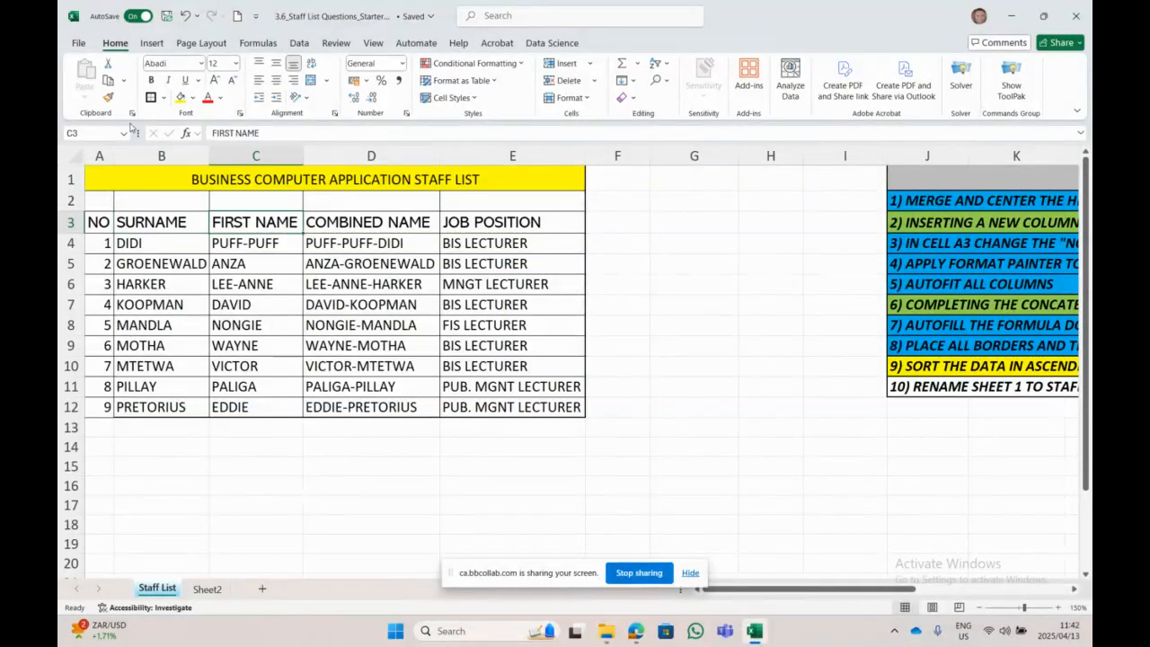
click(109, 99)
click(204, 226)
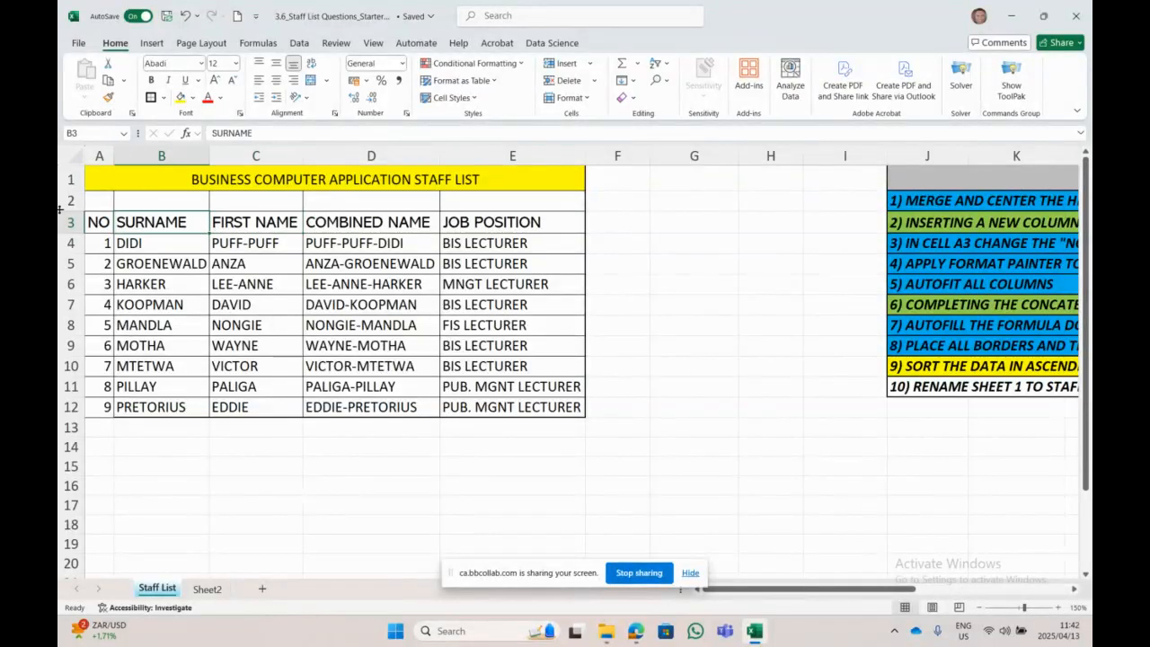
click(91, 221)
key(Right)
key(Right)
key(Right)
key(Right)
key(Down)
click(105, 223)
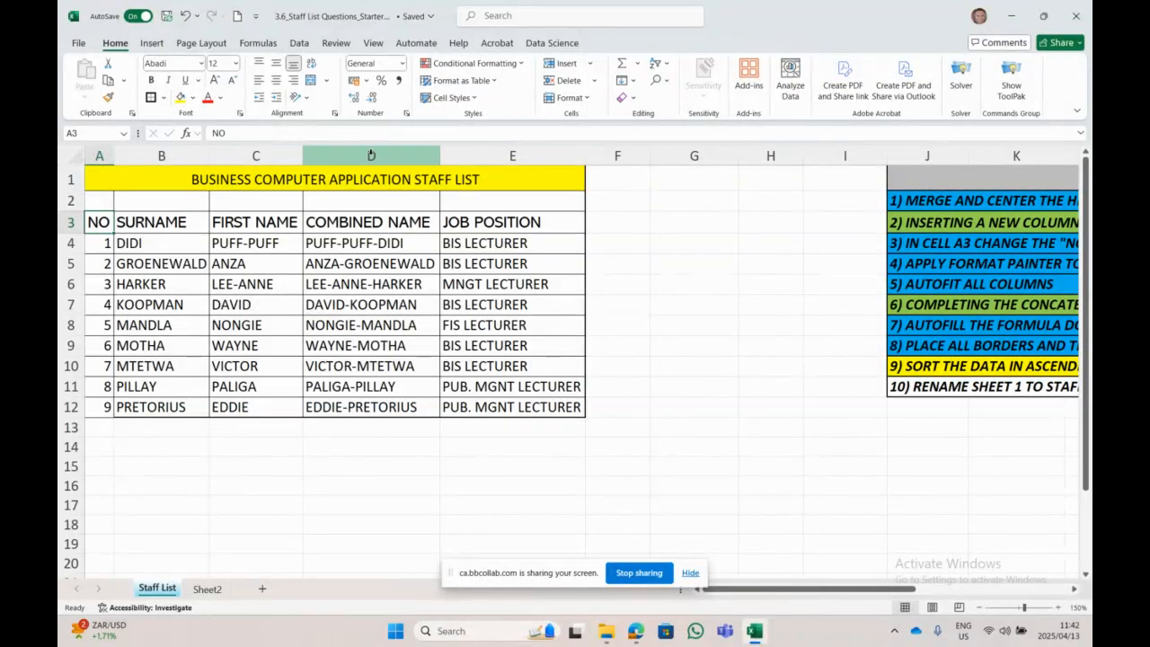
click(369, 223)
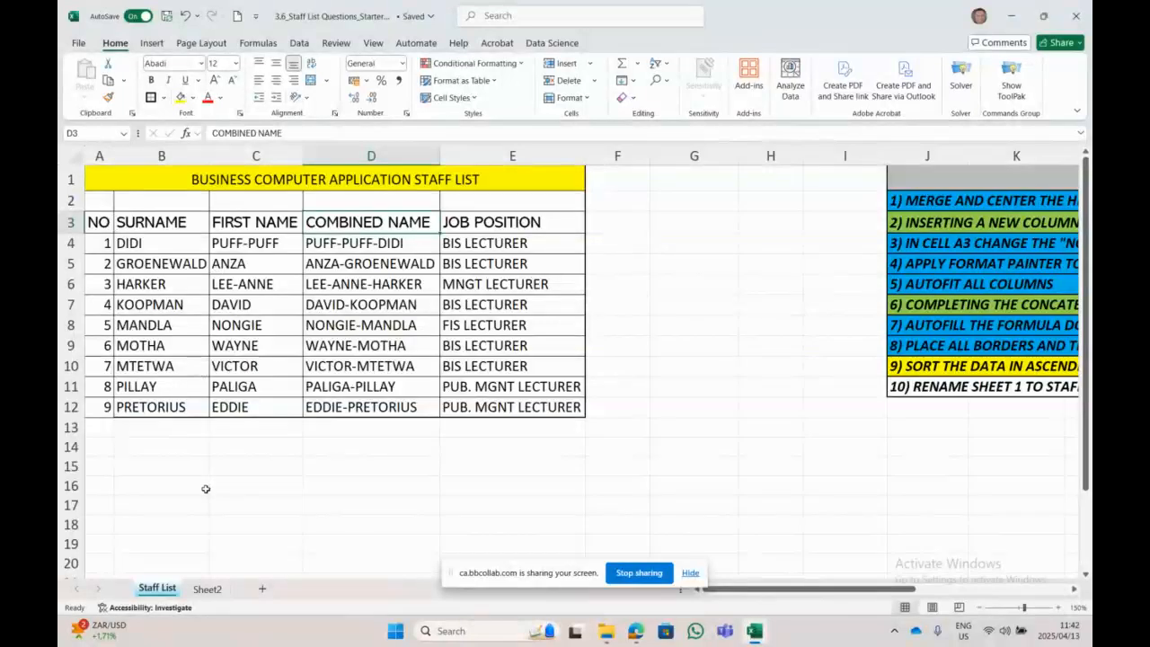
click(415, 242)
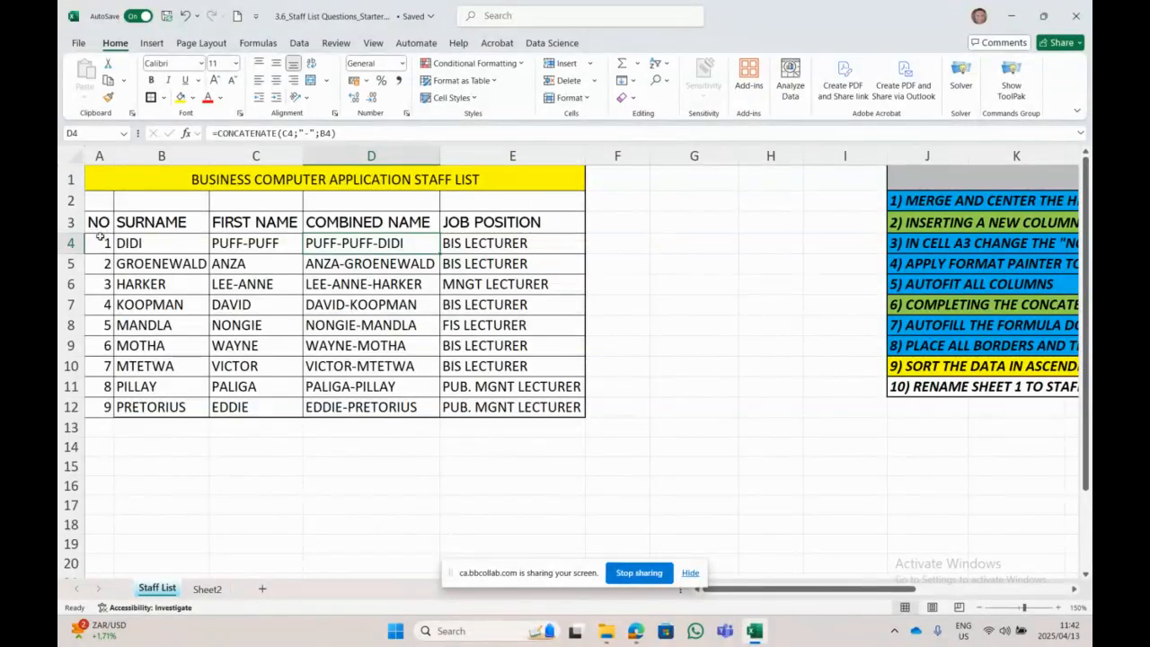
drag(100, 236, 91, 381)
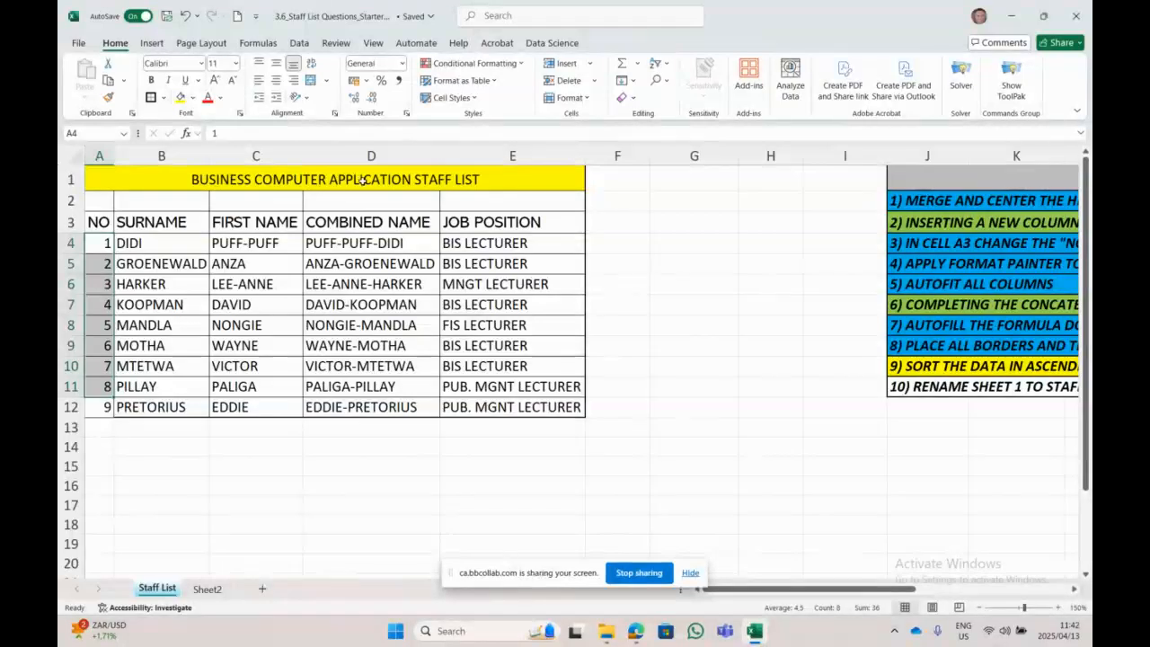
Step: Make the merged staff list title font size 17, bold and italic
click(223, 175)
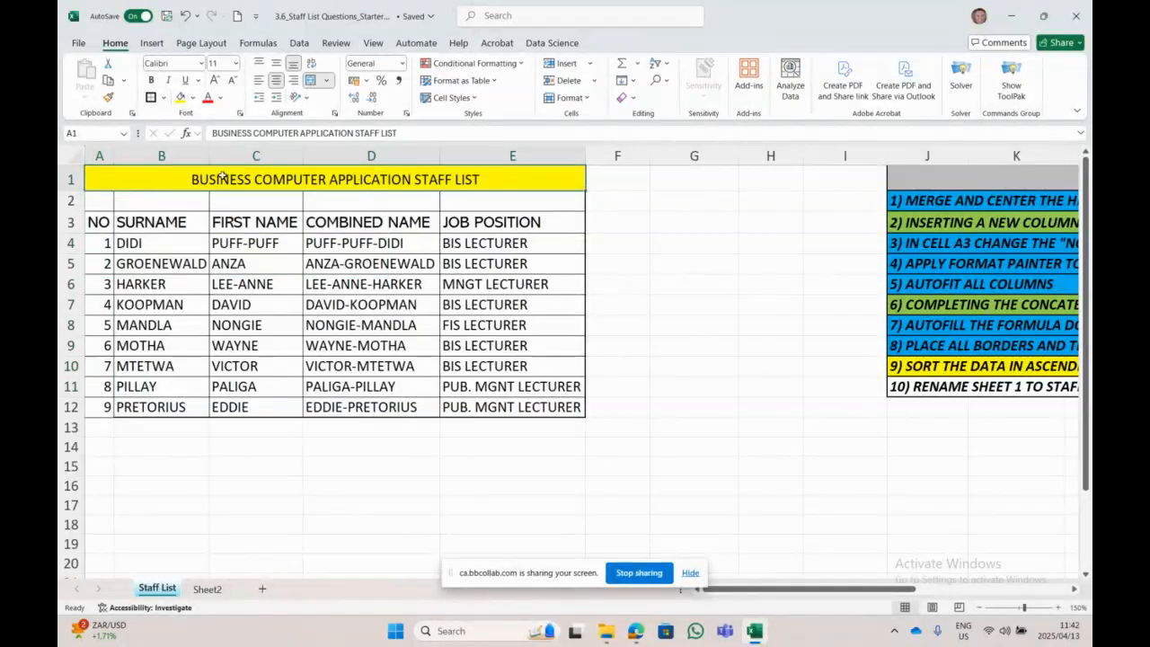
click(236, 65)
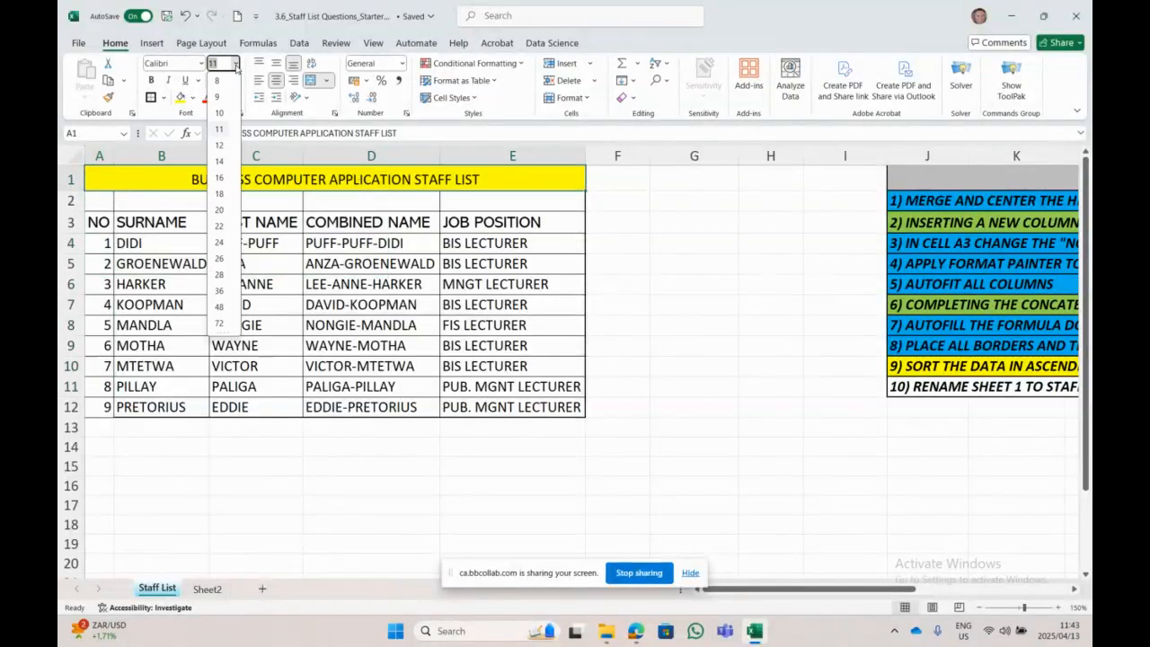
text(17)
key(Return)
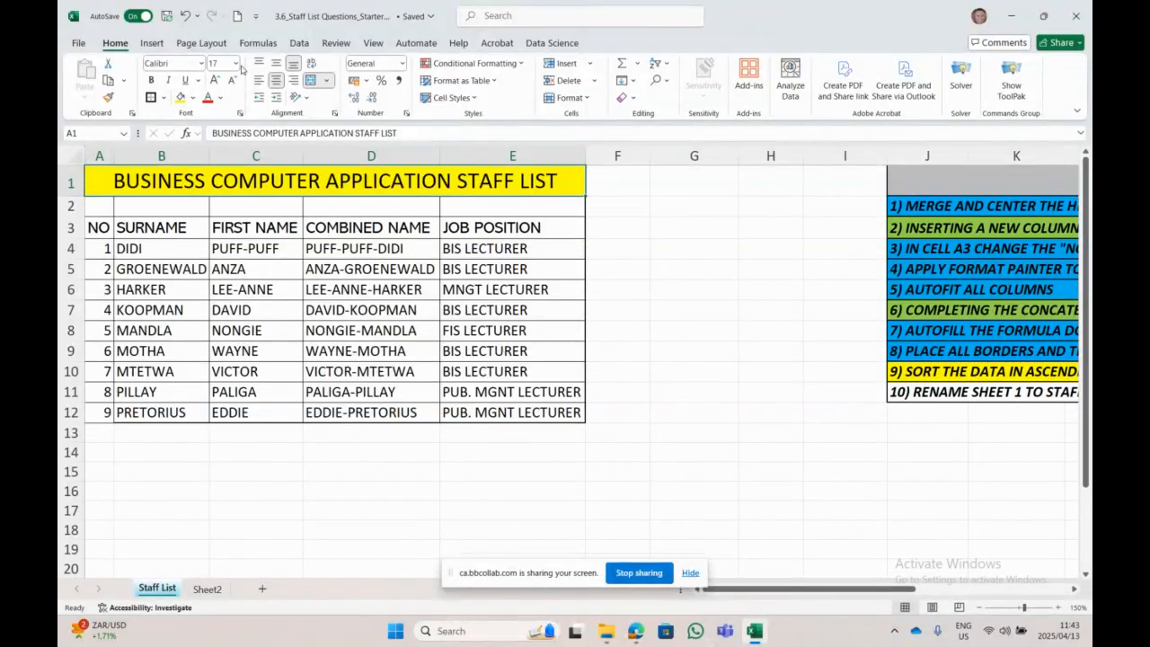
click(150, 80)
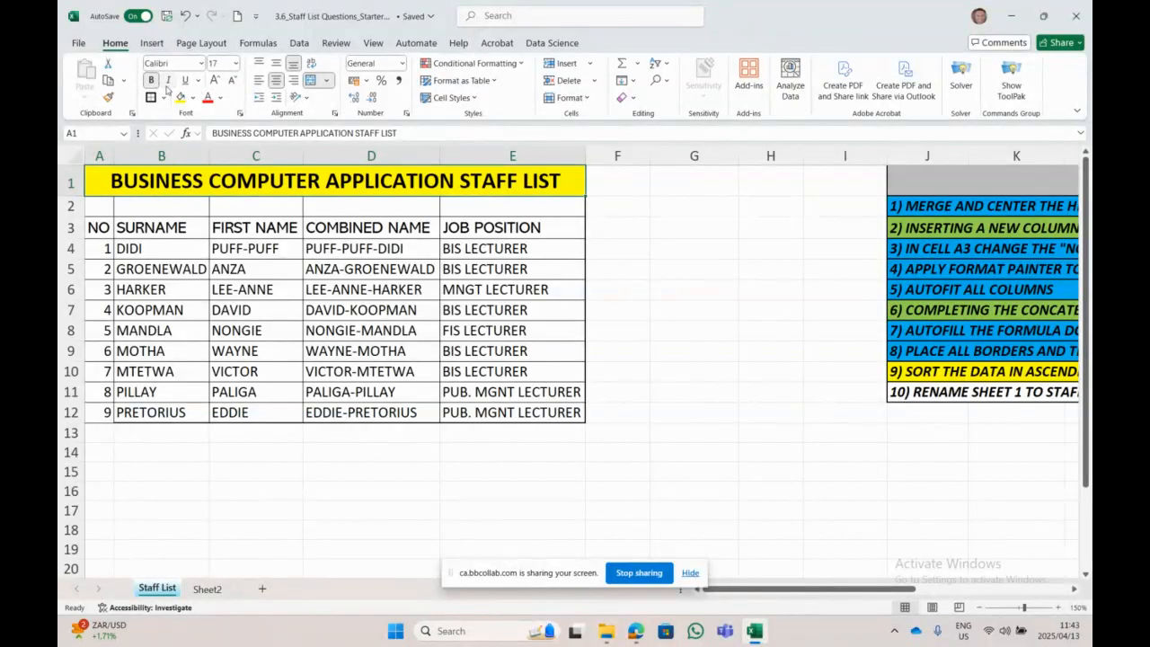
click(167, 82)
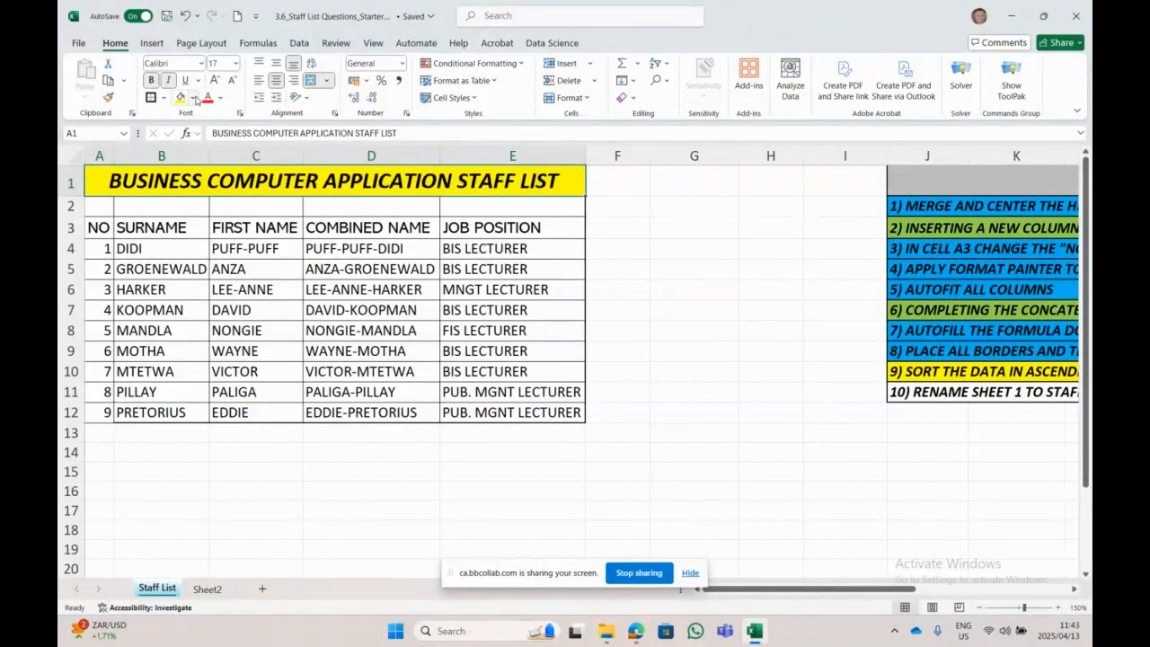
Step: Give the title a light blue fill and red text
click(194, 99)
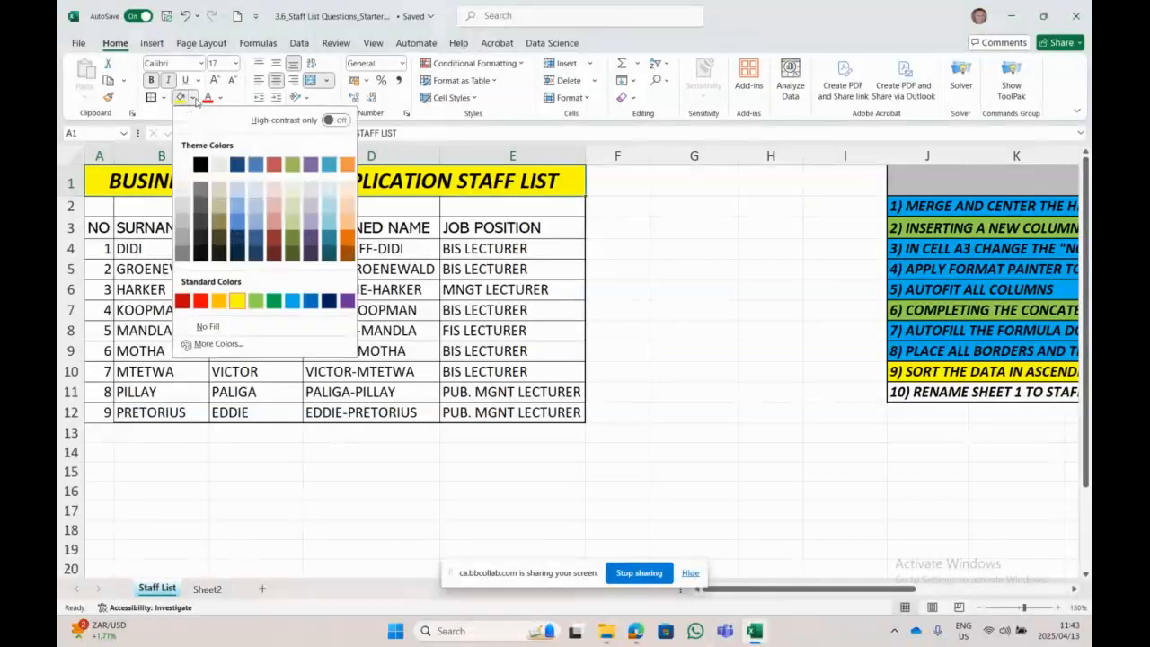
click(292, 301)
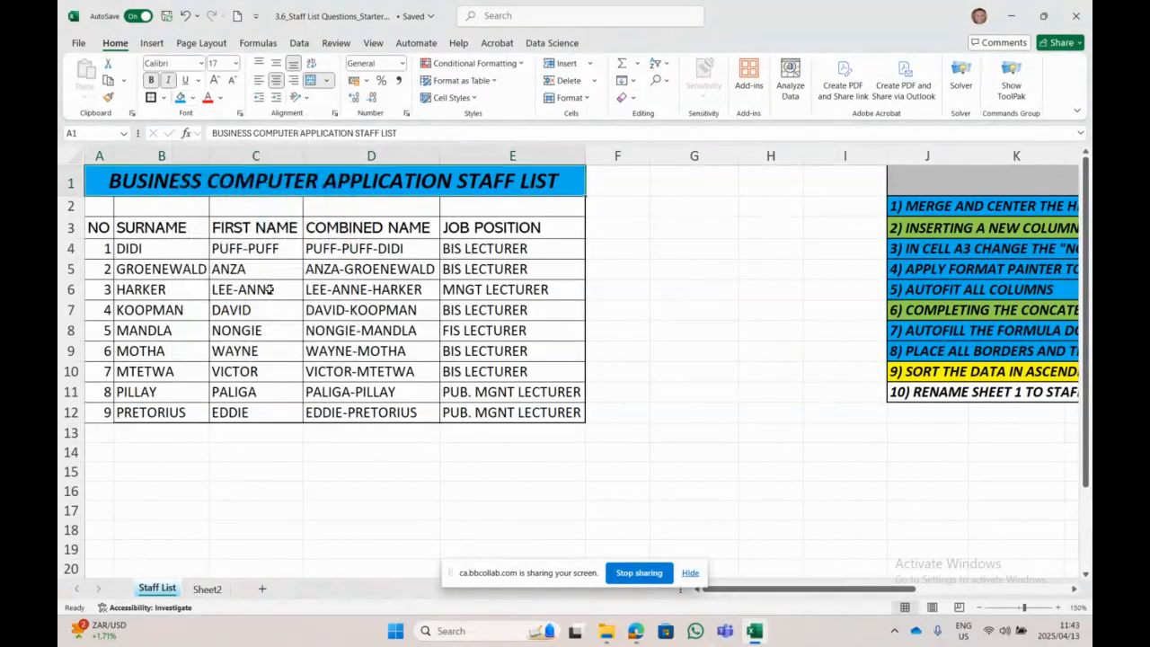
click(220, 99)
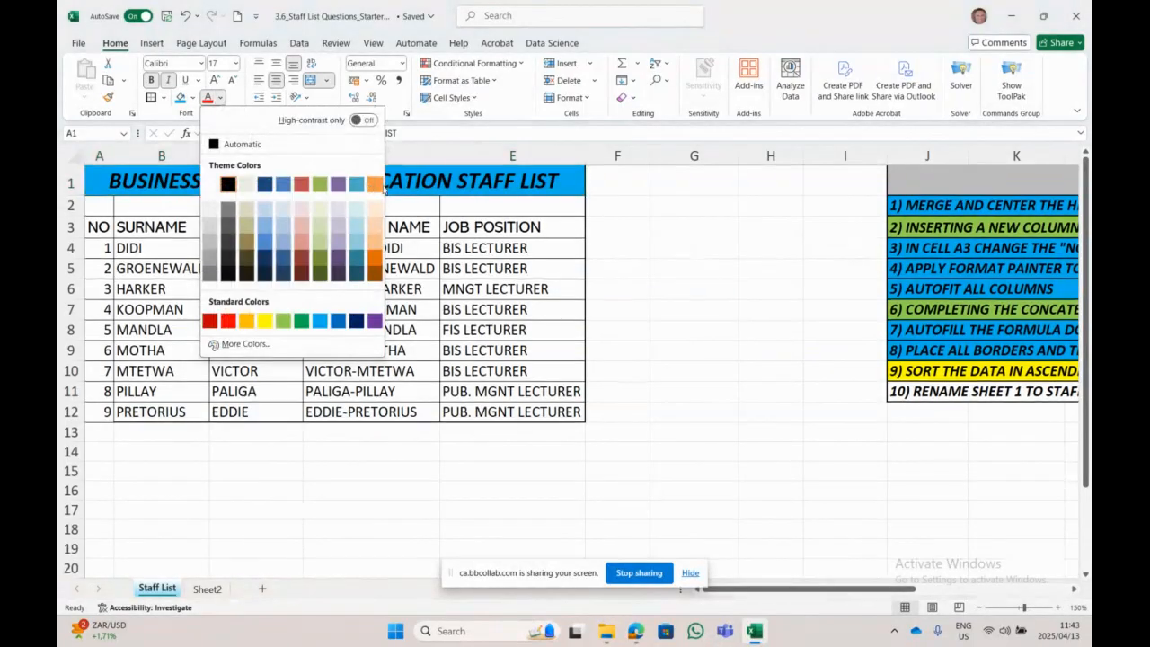
click(375, 185)
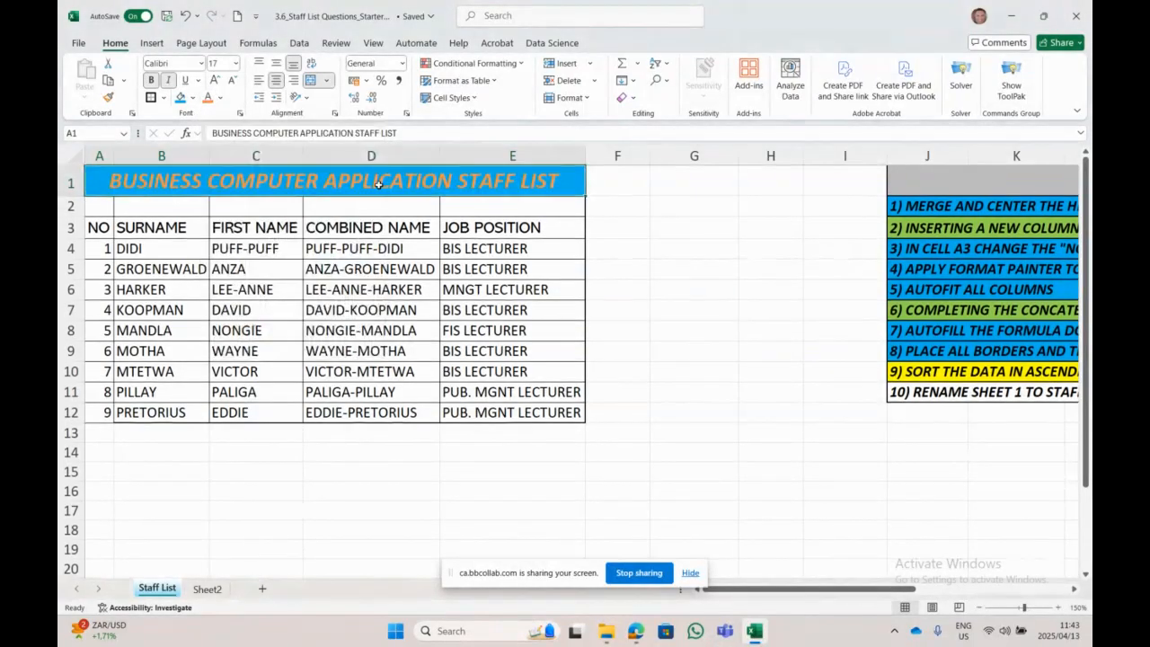
click(220, 98)
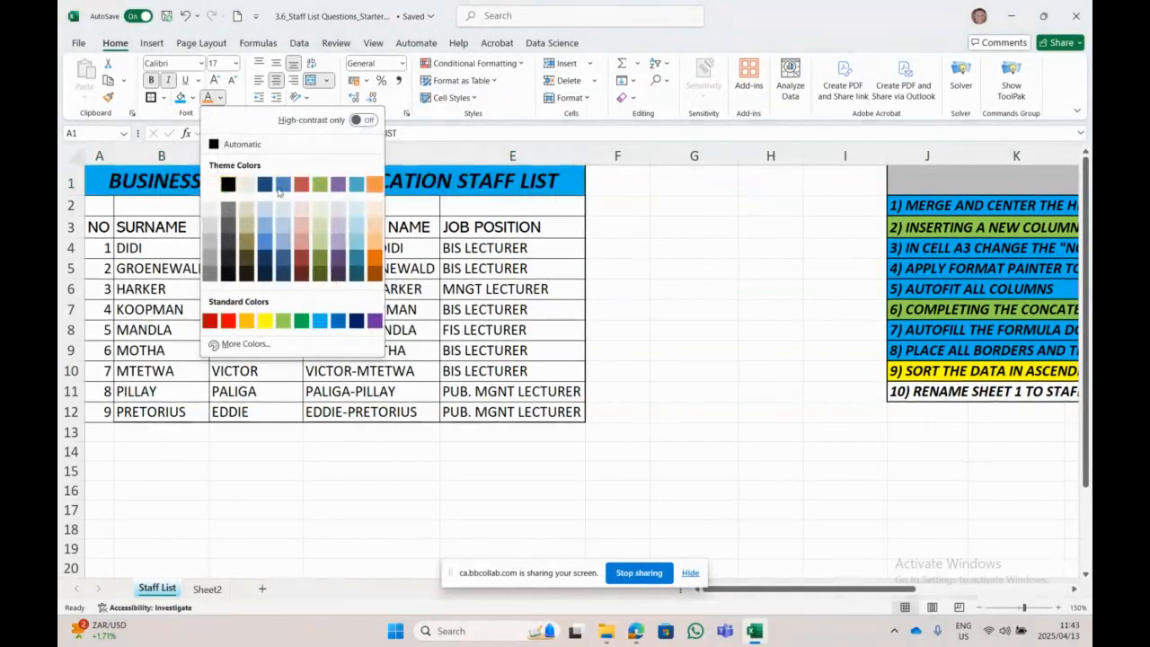
click(227, 320)
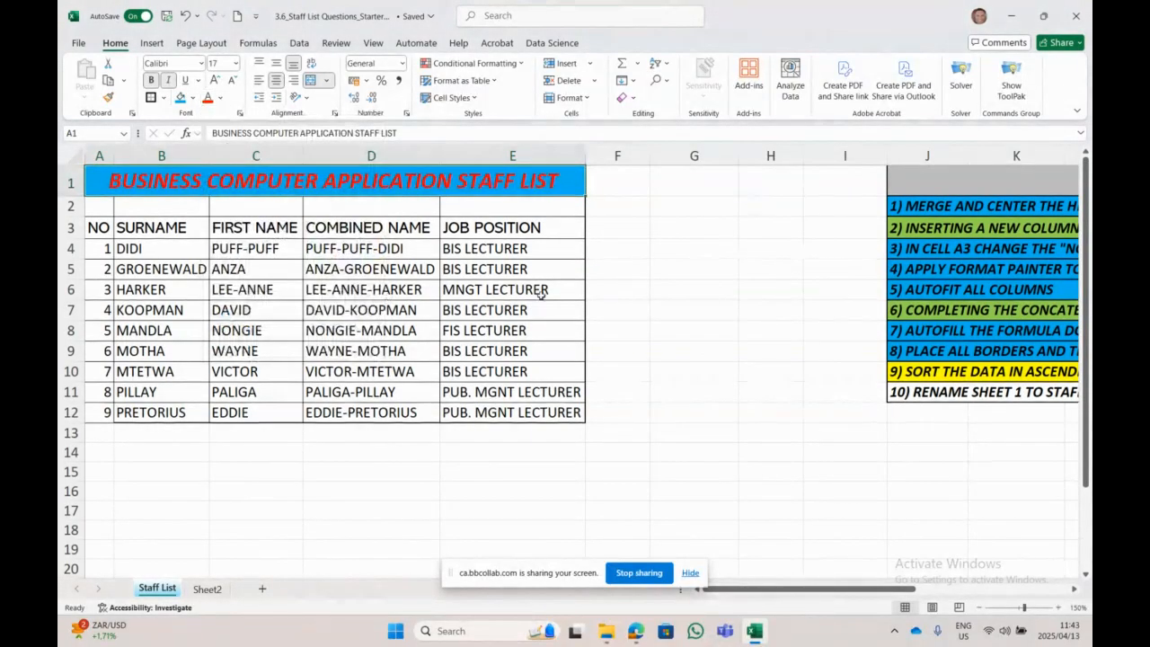
click(456, 488)
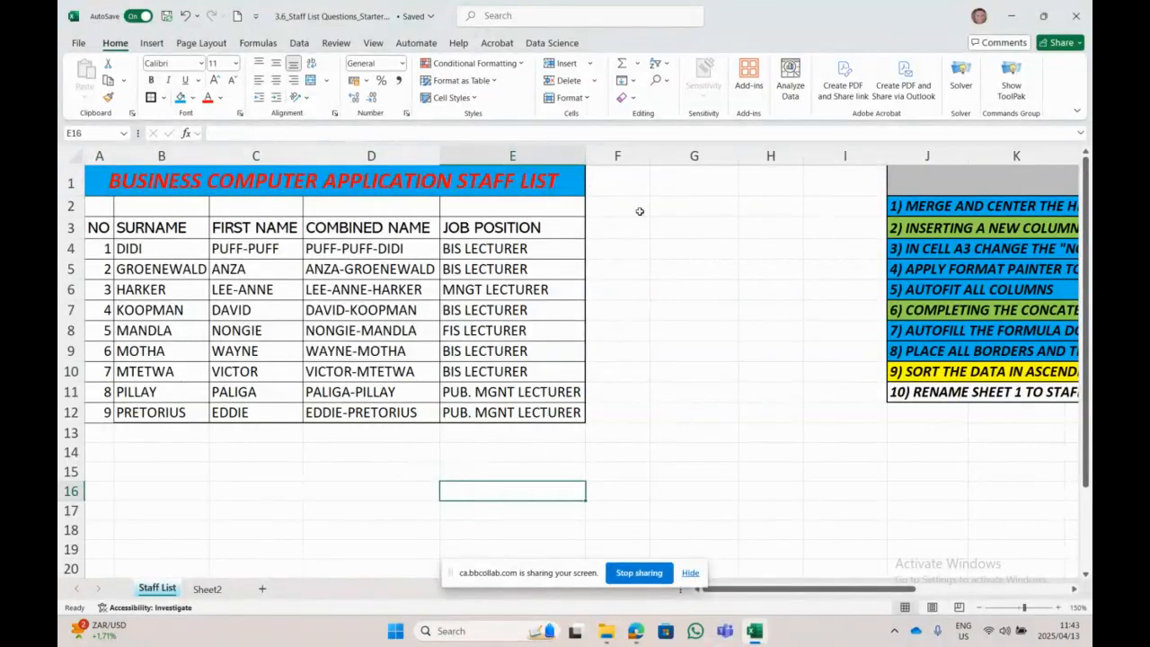
click(149, 99)
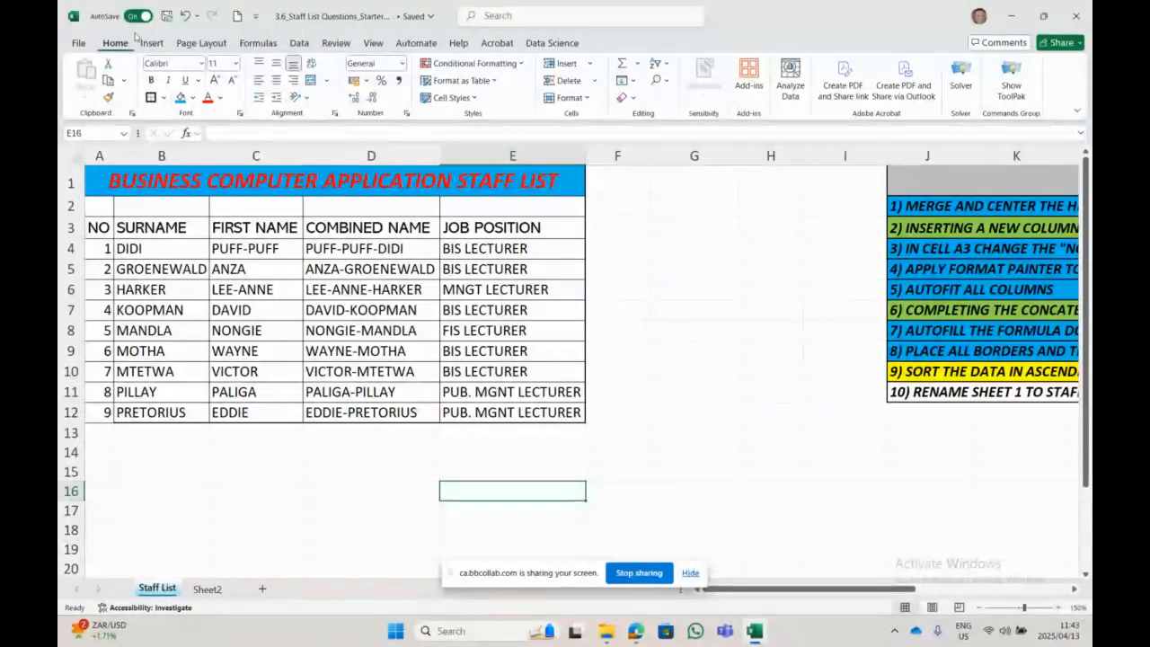